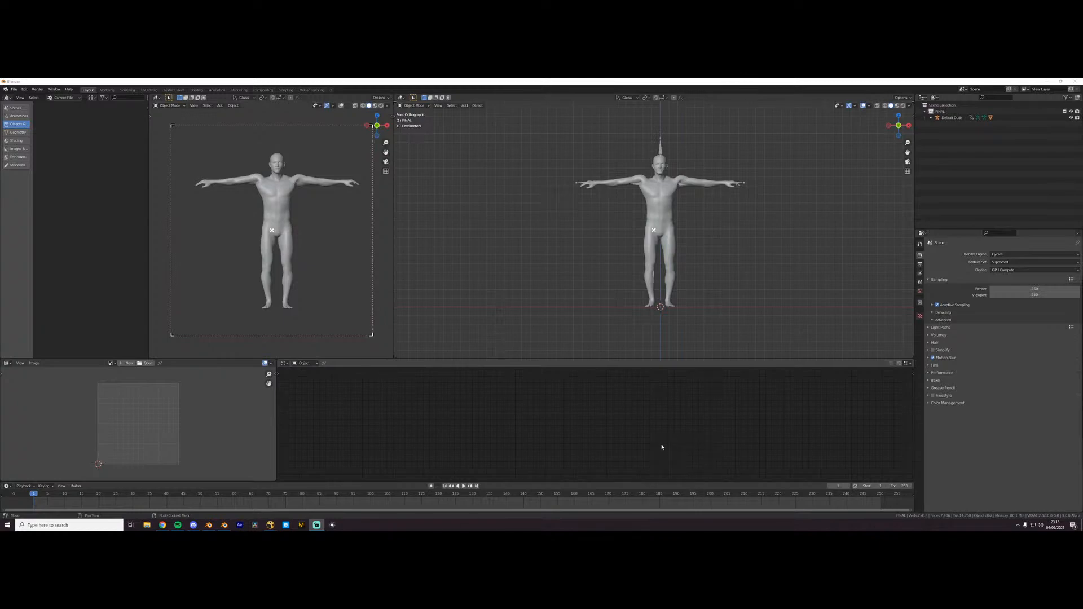
# - Widen the asset browser and switch it to the Buildings library
pyautogui.click(663, 447)
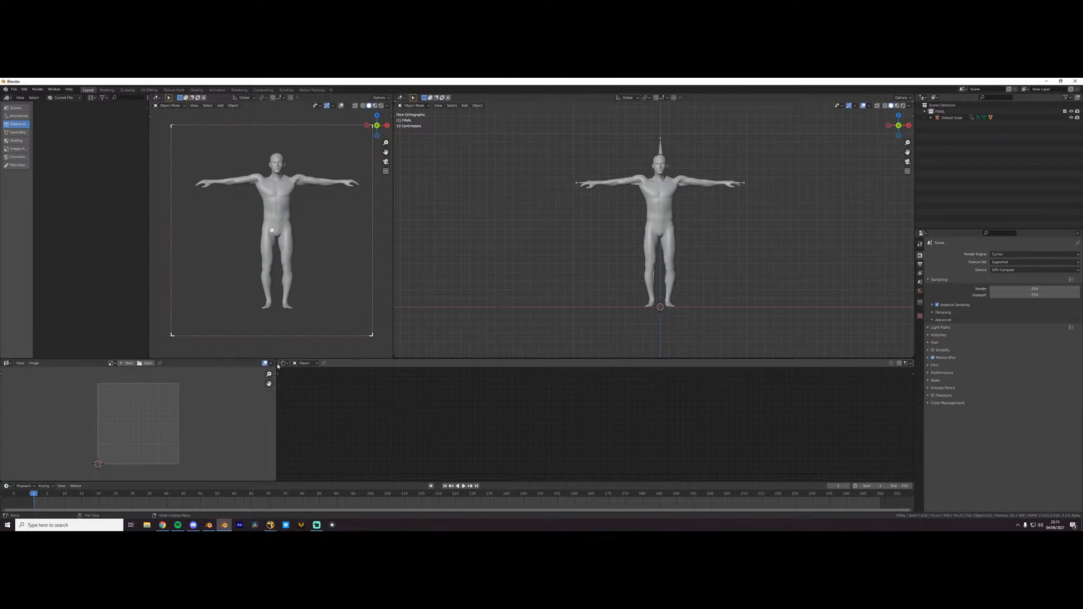
pyautogui.moveTo(148, 246); pyautogui.dragTo(175, 246)
pyautogui.scroll(2, 728, 218)
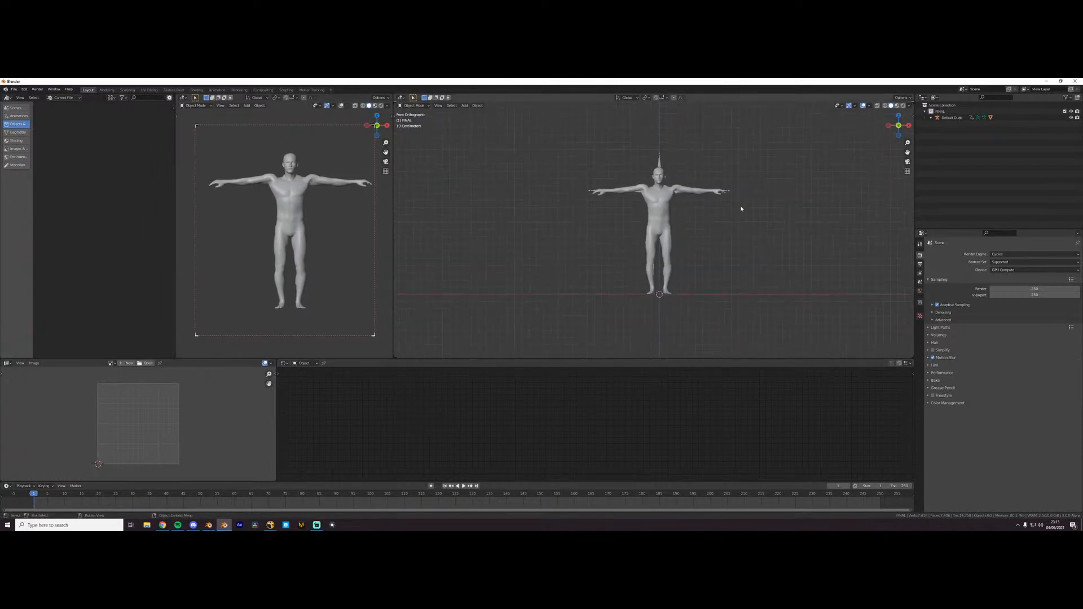
pyautogui.click(64, 98)
pyautogui.click(56, 142)
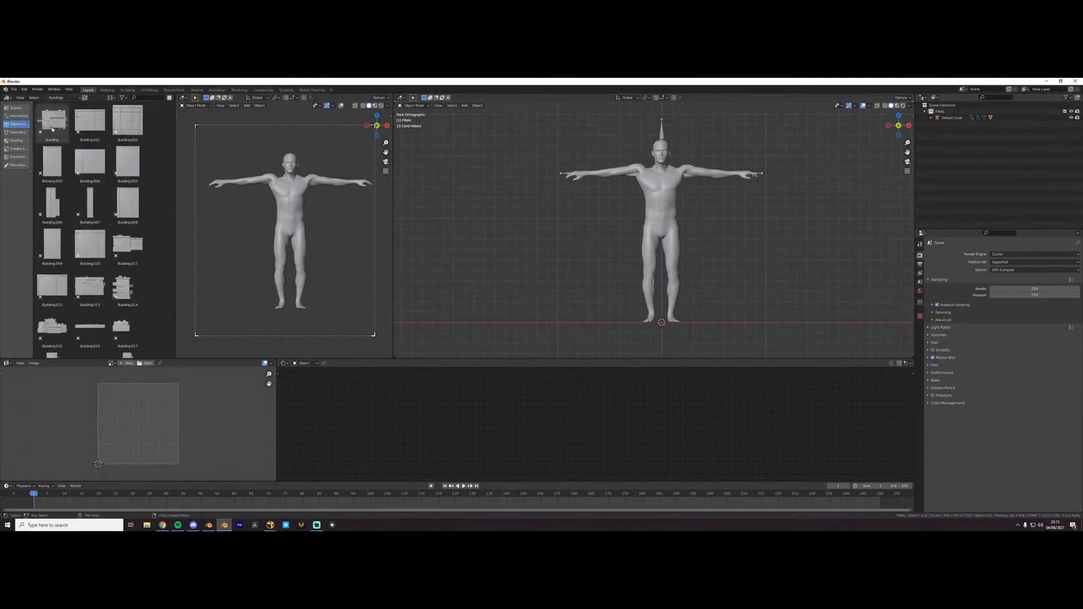
# - Place the Building asset in the scene, scale it, and move it beside the human figure in front view
pyautogui.moveTo(67, 138); pyautogui.dragTo(787, 266)
pyautogui.moveTo(786, 265); pyautogui.dragTo(728, 287, button='middle')
pyautogui.click(728, 289)
pyautogui.click(734, 237)
pyautogui.press('s')
pyautogui.click(728, 234)
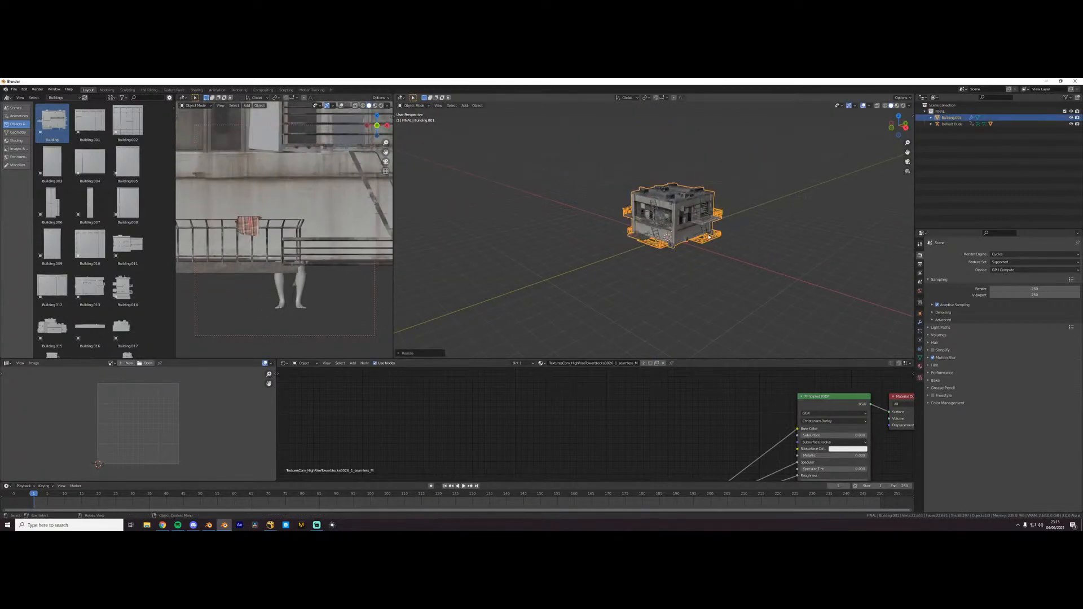
pyautogui.press('KP_1')
pyautogui.press('g')
pyautogui.click(738, 244)
# - Delete the placed building so that only the human figure remains in the scene
pyautogui.moveTo(224, 526)
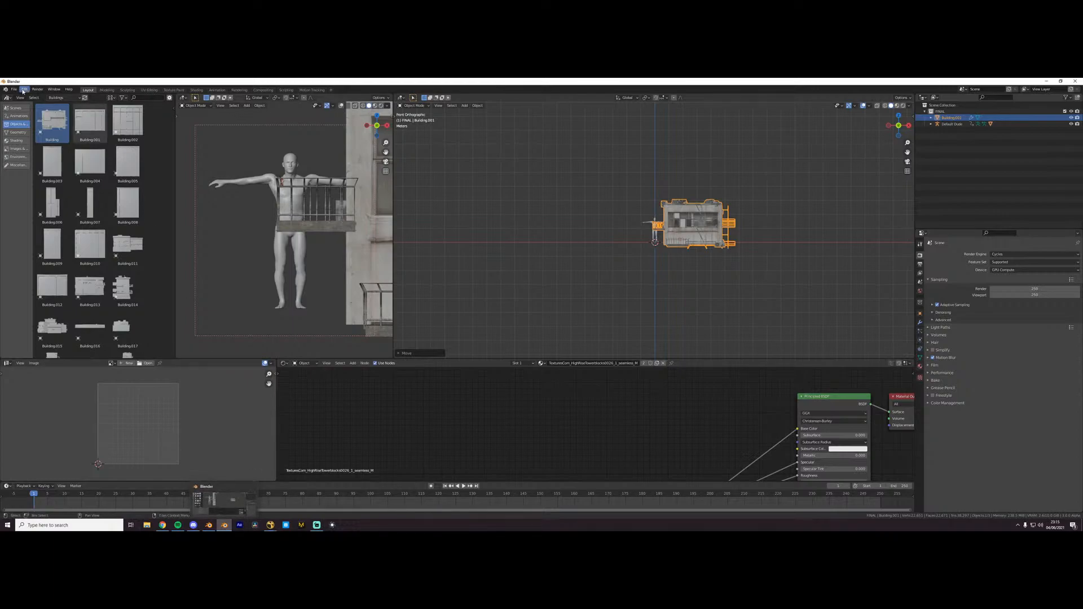
pyautogui.click(59, 89)
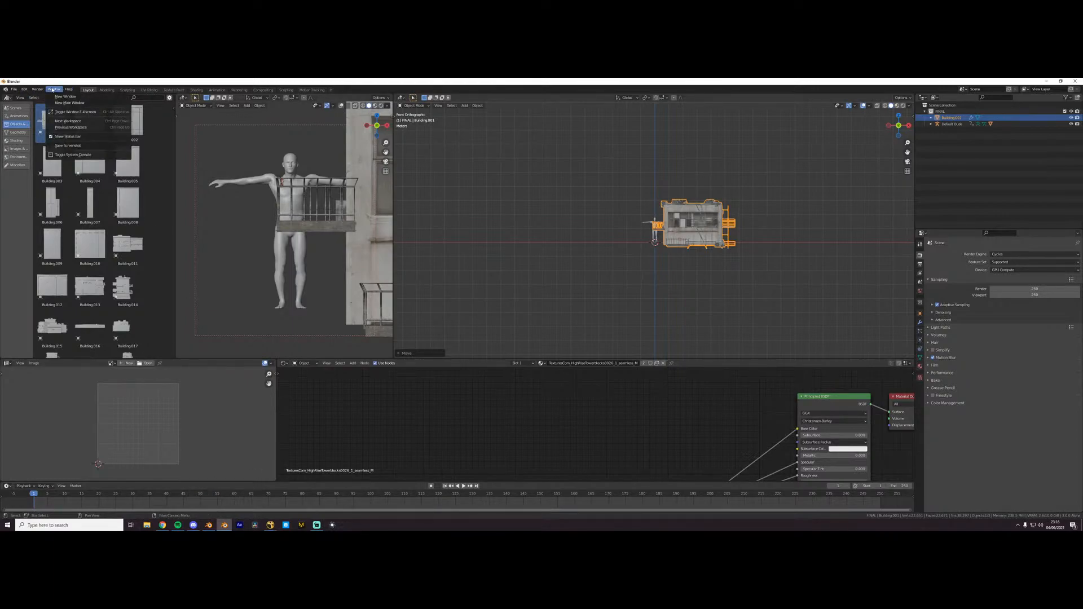
pyautogui.moveTo(31, 91)
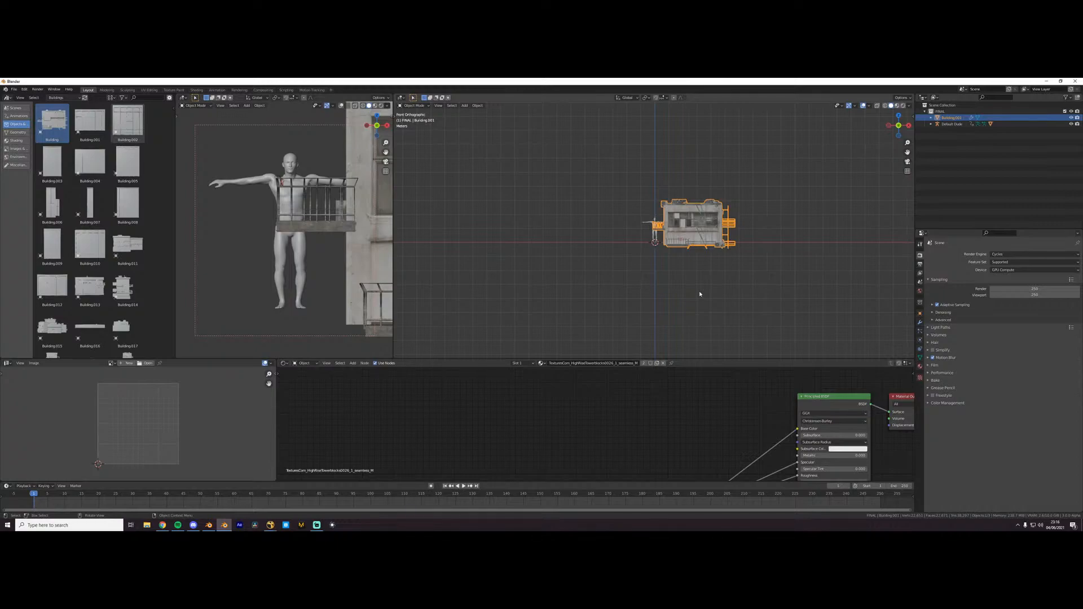
pyautogui.press('x')
pyautogui.click(703, 260)
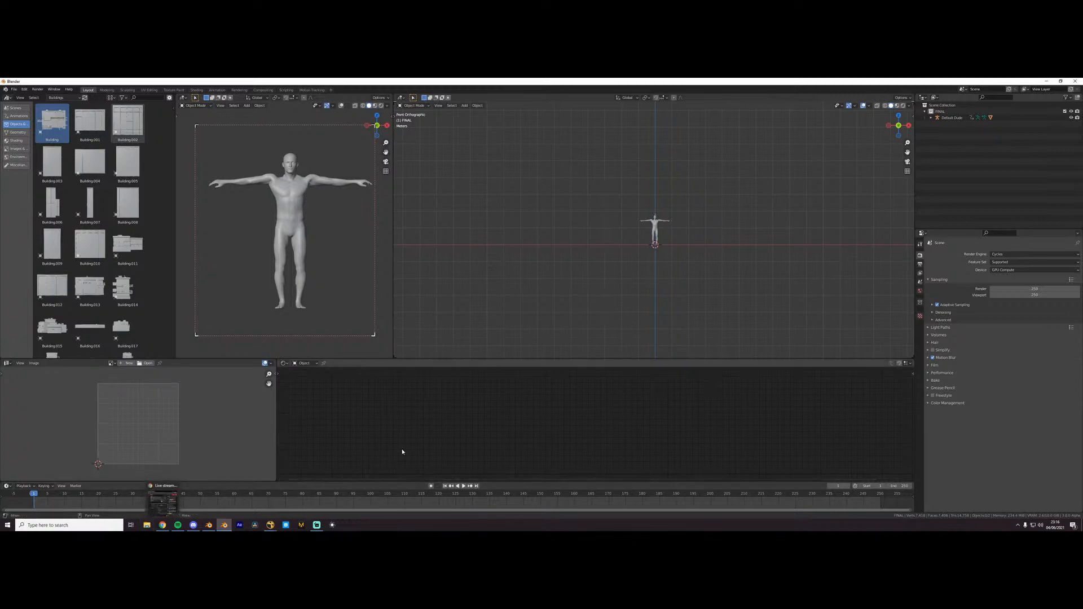
# - In File Explorer, open the ae folder inside PROJECTS, 95 - Clint Challenges, Alternate Reality, rendering
pyautogui.click(146, 525)
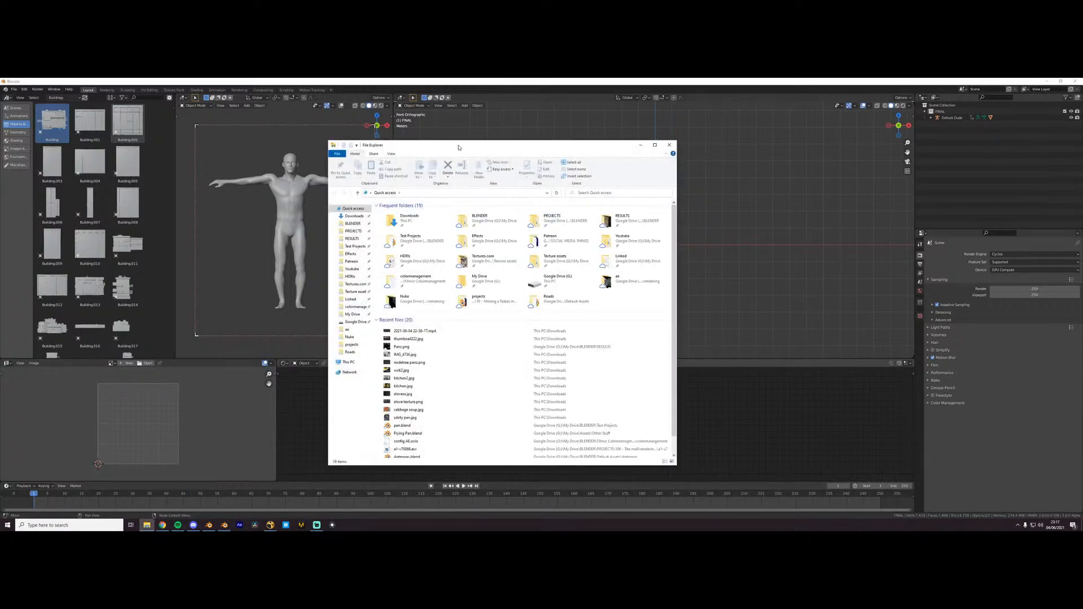
pyautogui.doubleClick(575, 218)
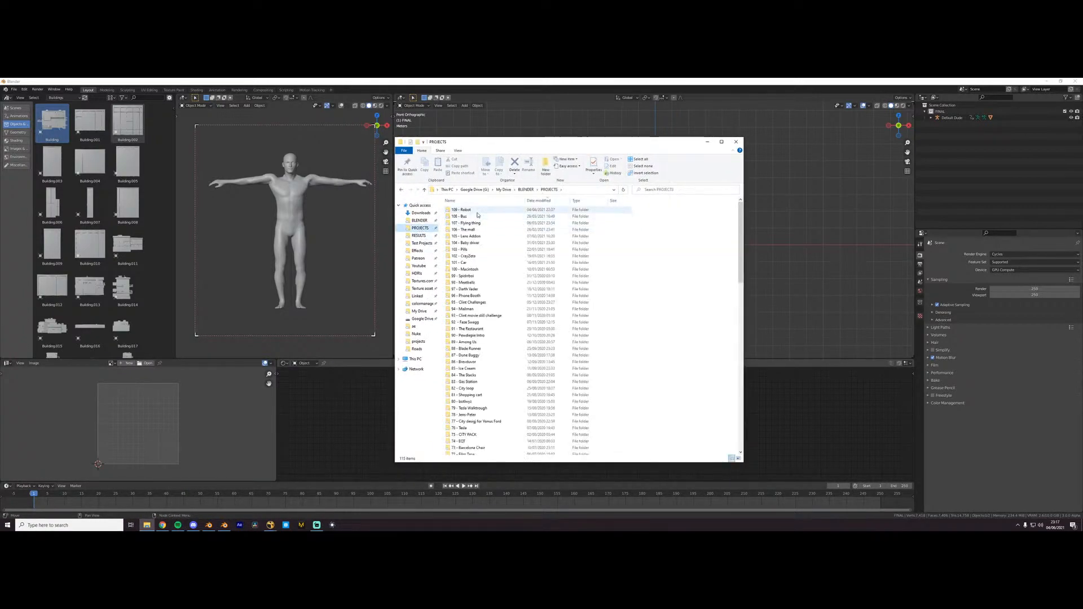
pyautogui.click(479, 304)
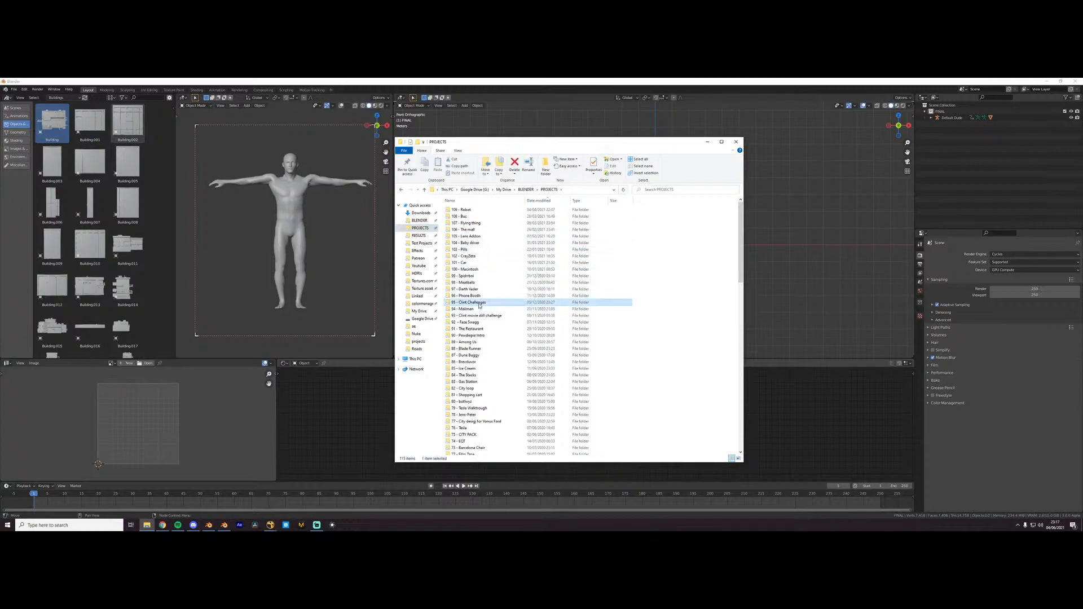
pyautogui.doubleClick(479, 303)
pyautogui.doubleClick(462, 211)
pyautogui.doubleClick(461, 217)
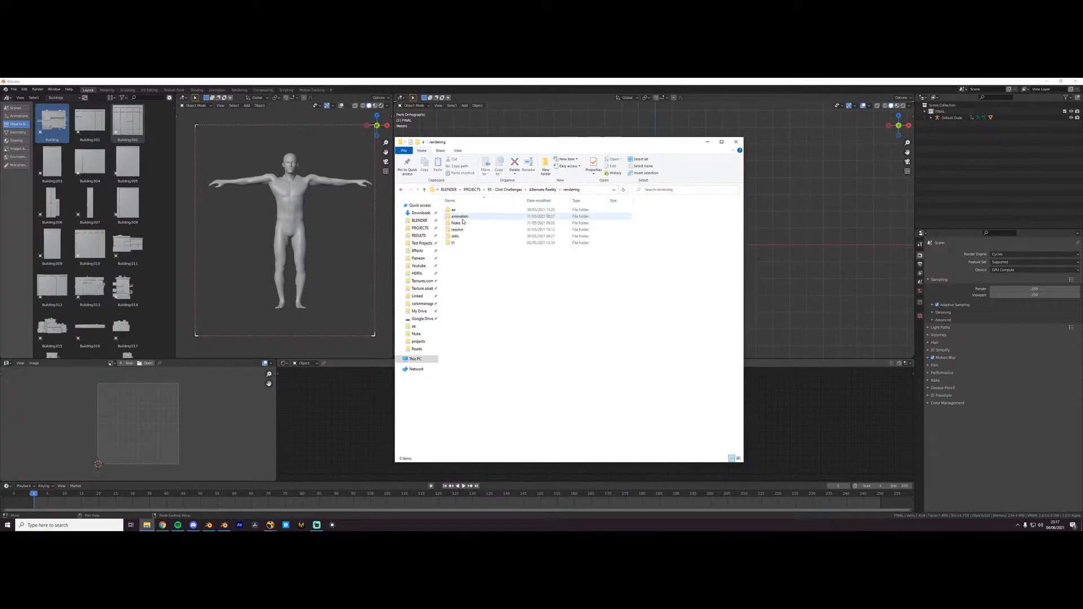
pyautogui.doubleClick(460, 210)
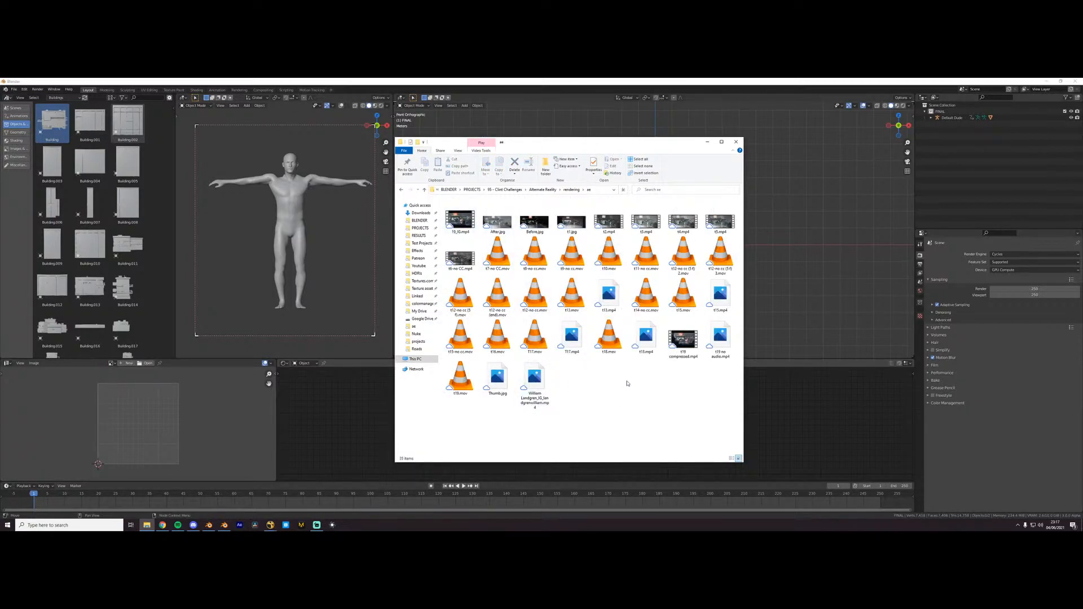
# - Open the number 19 .mov render in an alternative media player
pyautogui.doubleClick(449, 387)
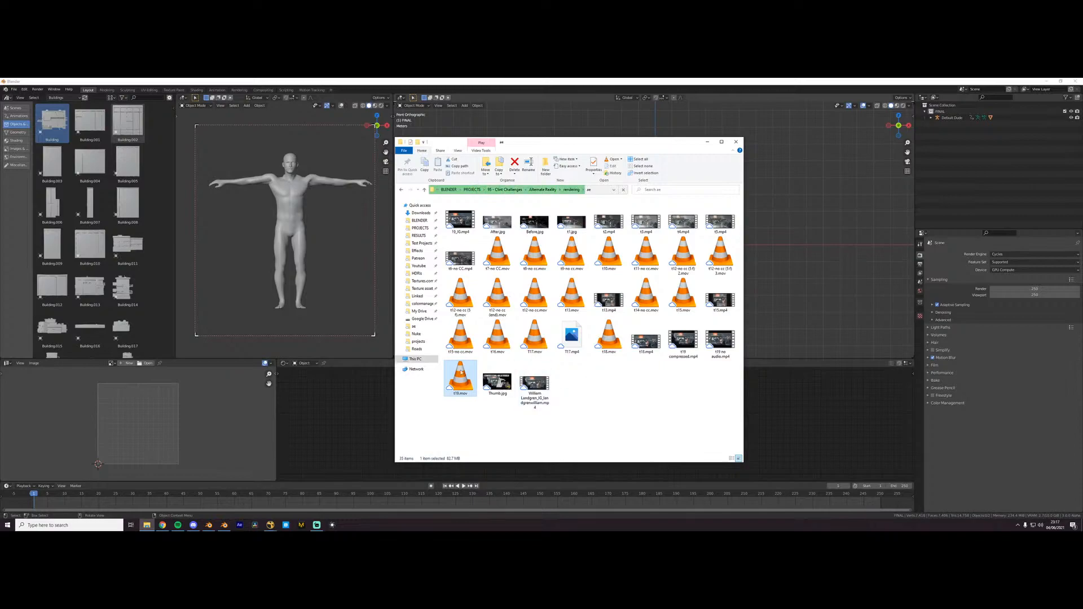
pyautogui.rightClick(471, 383)
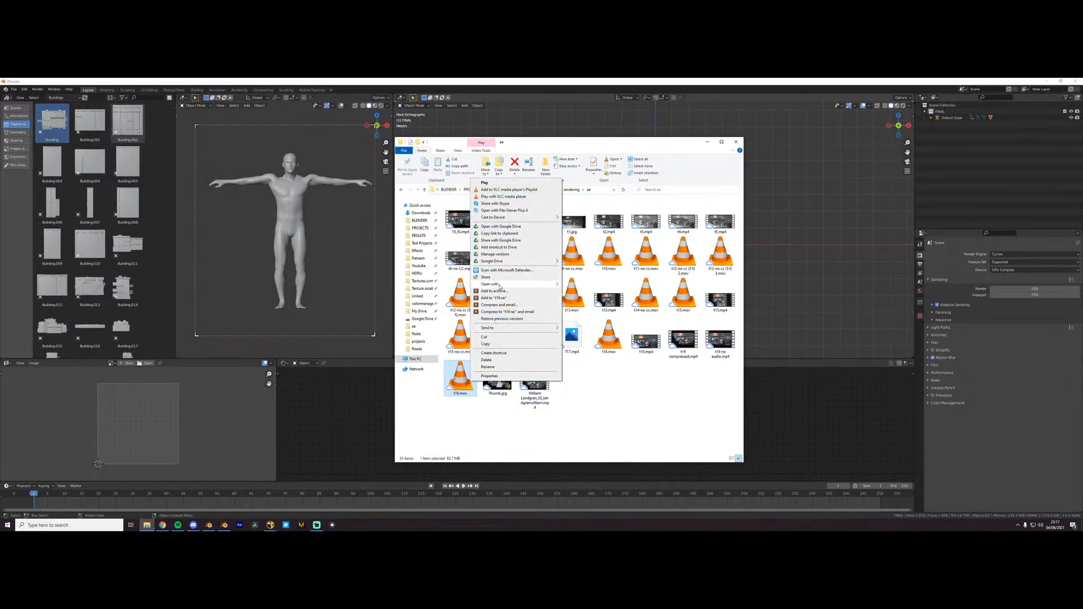
pyautogui.moveTo(500, 286)
pyautogui.click(594, 298)
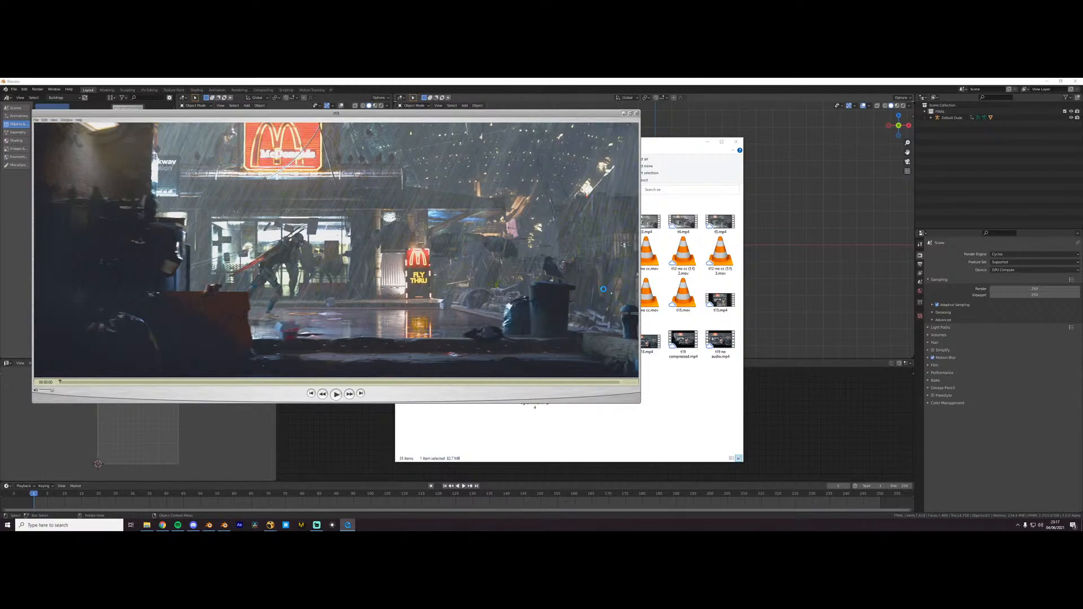
# - Reposition and enlarge the video player window until it nearly fills the screen
pyautogui.moveTo(597, 114); pyautogui.dragTo(793, 116)
pyautogui.moveTo(828, 409); pyautogui.dragTo(1078, 511)
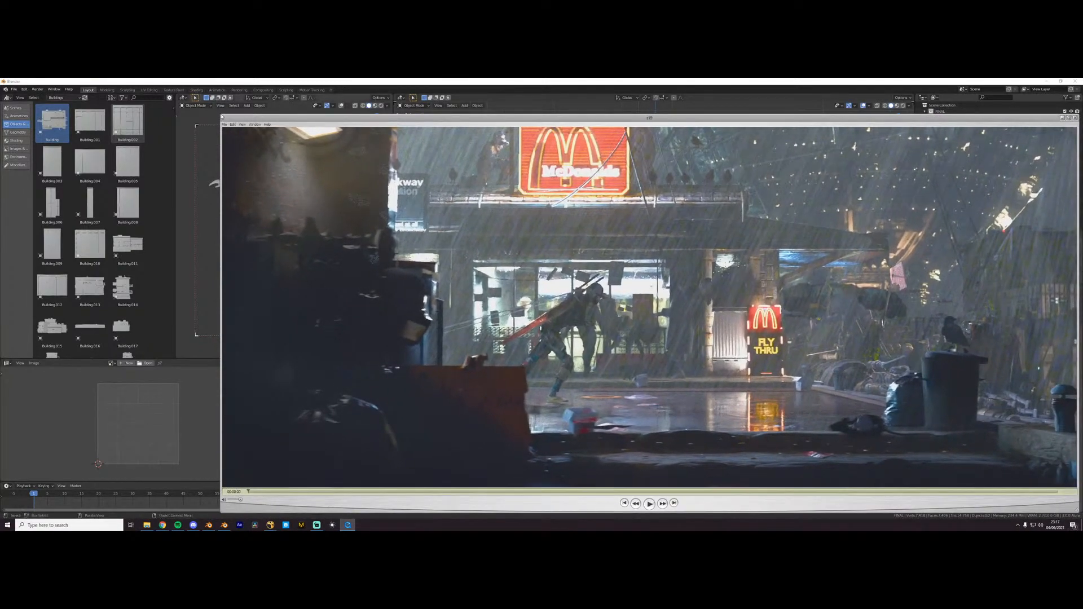
pyautogui.moveTo(222, 118); pyautogui.dragTo(2, 84)
pyautogui.moveTo(842, 478); pyautogui.dragTo(1060, 515)
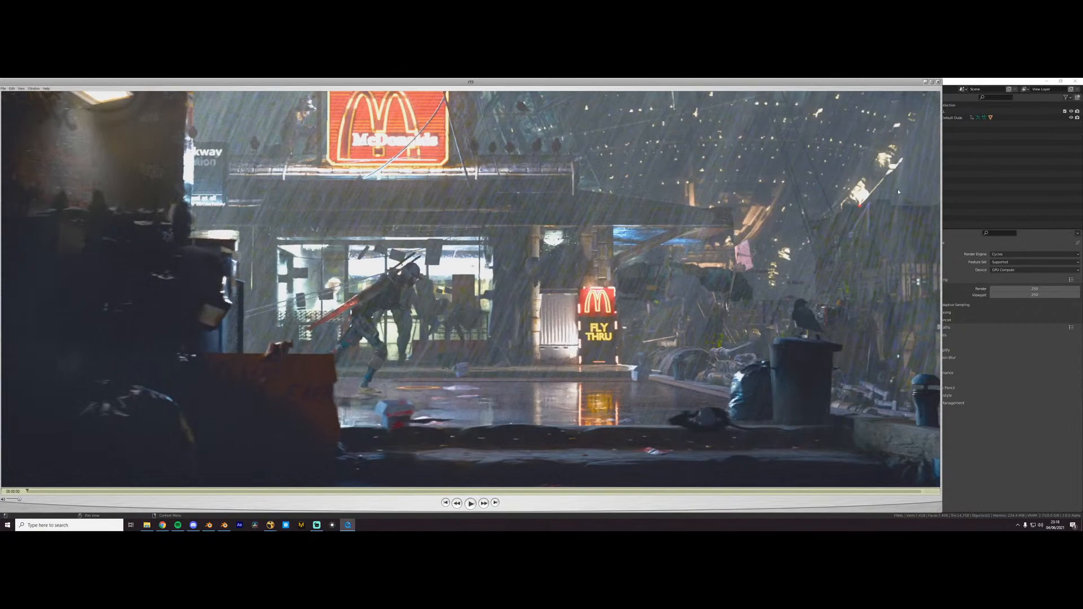
pyautogui.click(932, 82)
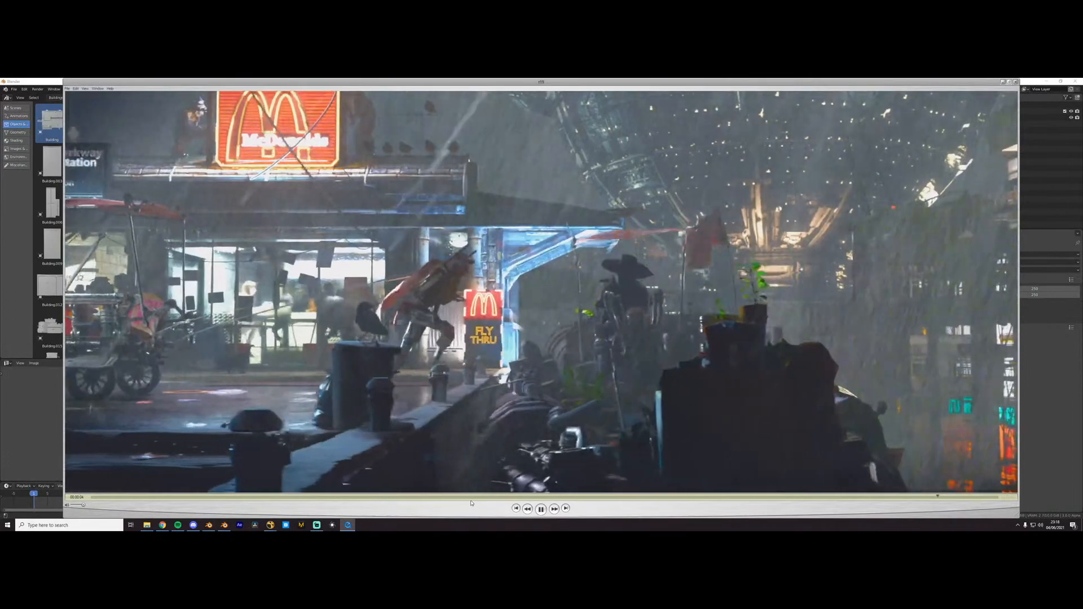
# - Play the McDonald's street render, pause it partway, and close the player
pyautogui.click(541, 510)
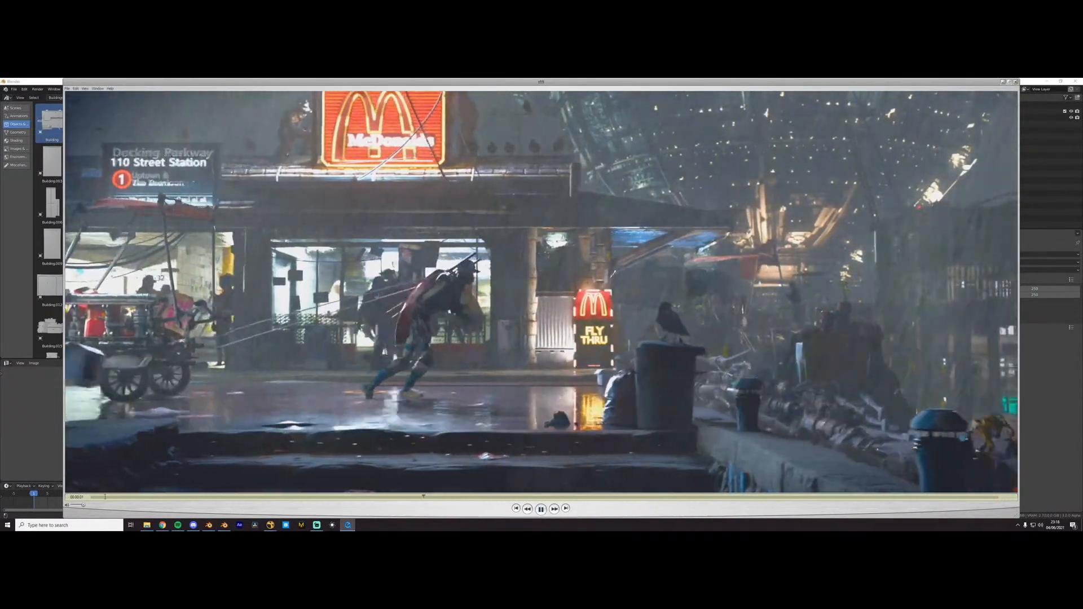
pyautogui.press('space')
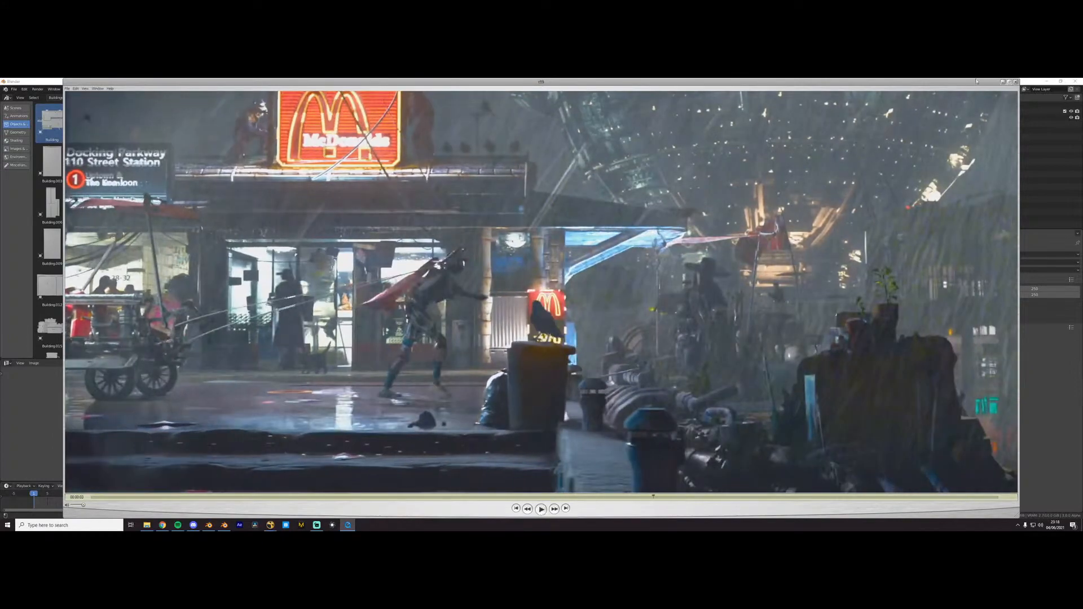
pyautogui.click(1016, 82)
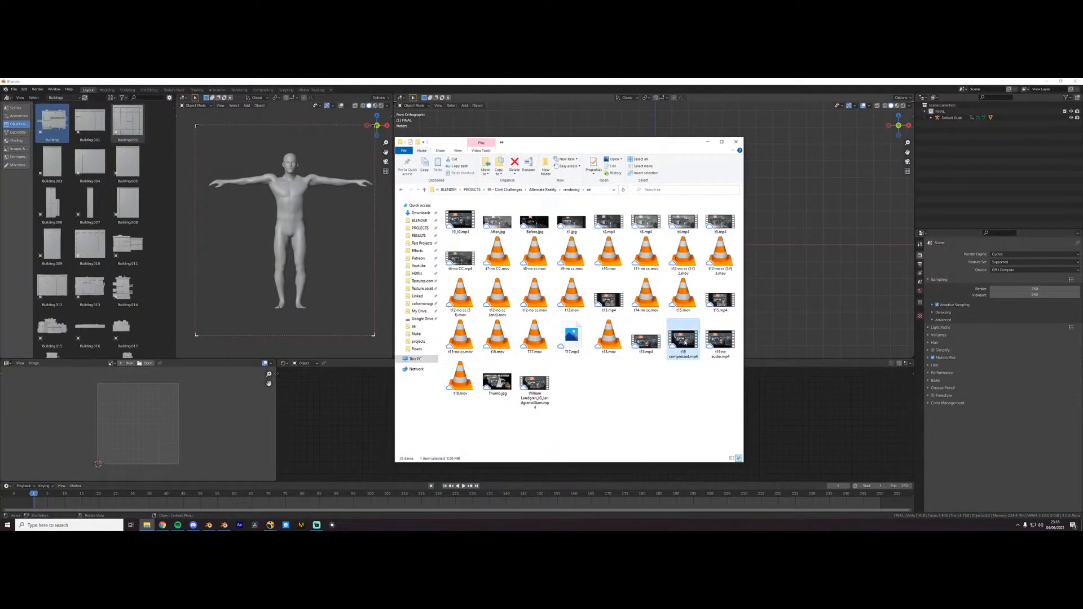
# - Open the number 19 compressed .mp4 render in Photos and replay the shot from its beginning
pyautogui.press('Return')
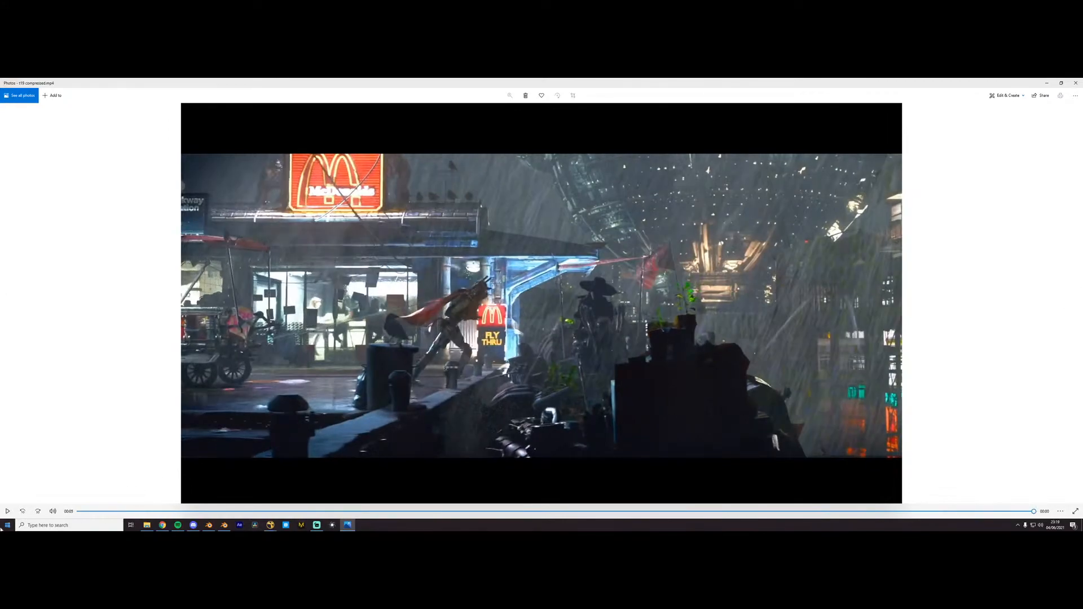
pyautogui.click(7, 511)
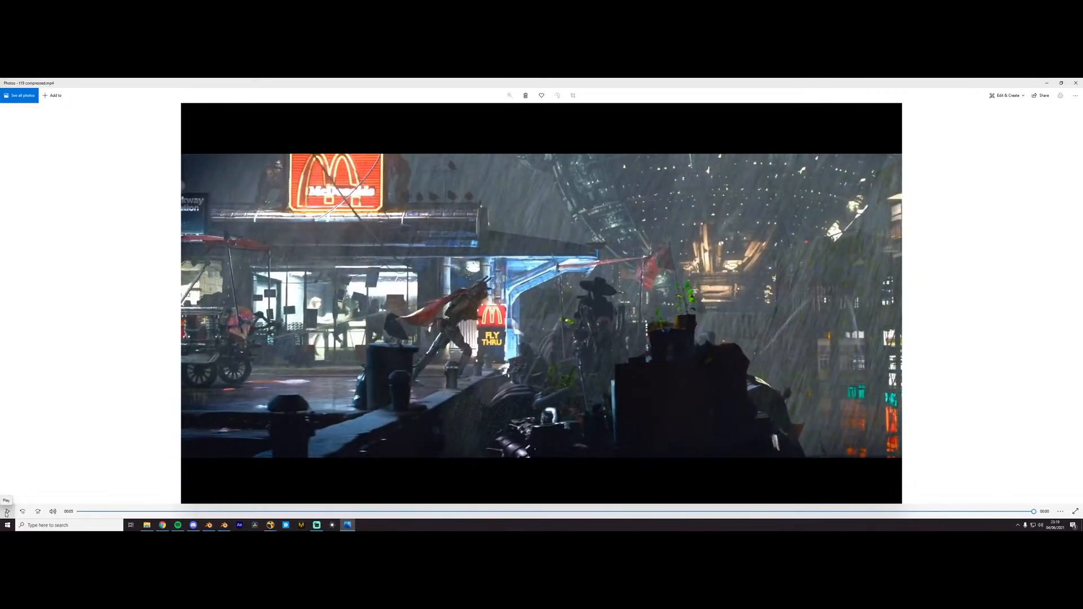
pyautogui.click(6, 512)
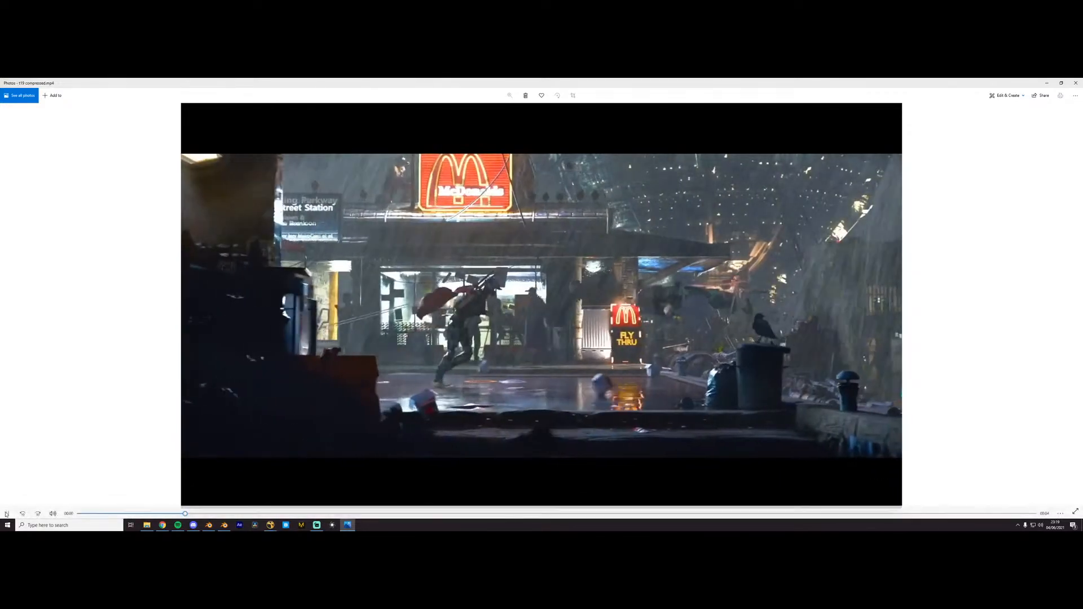
pyautogui.click(7, 511)
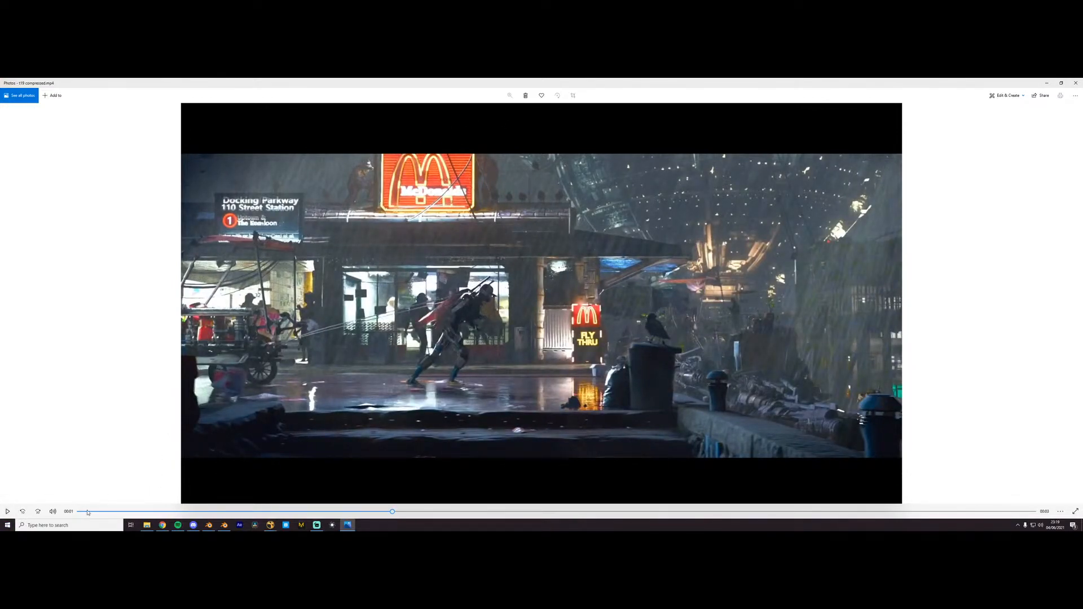
pyautogui.click(88, 511)
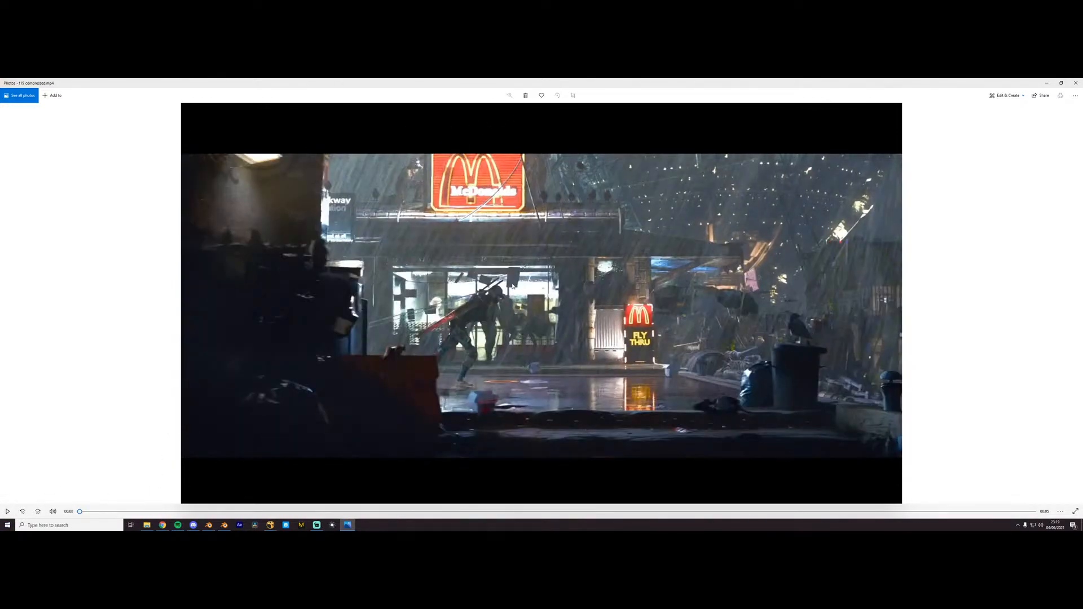
pyautogui.press('space')
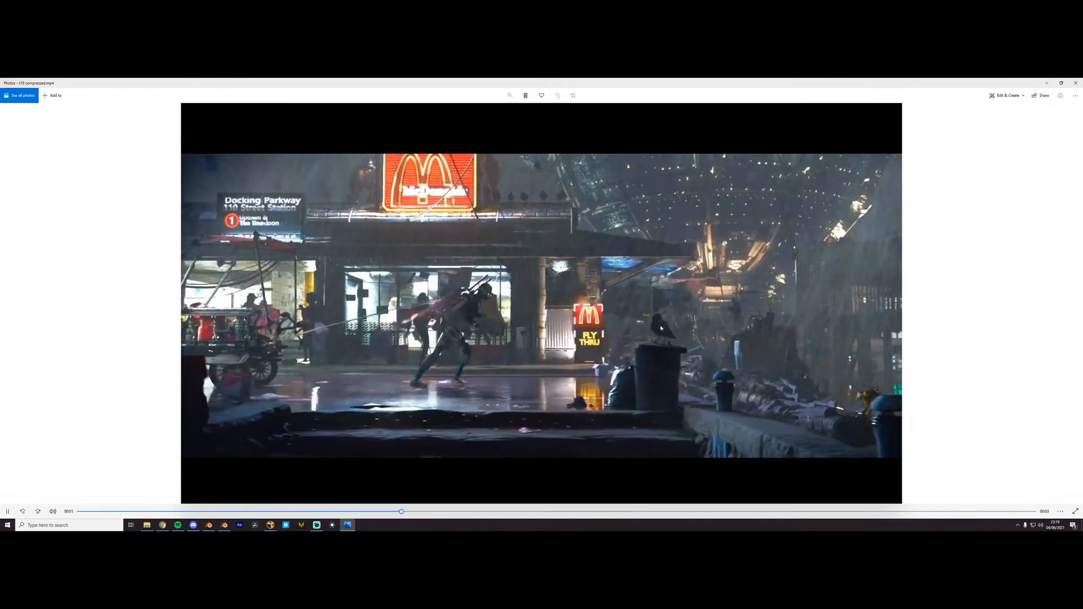
pyautogui.press('space')
pyautogui.press('space')
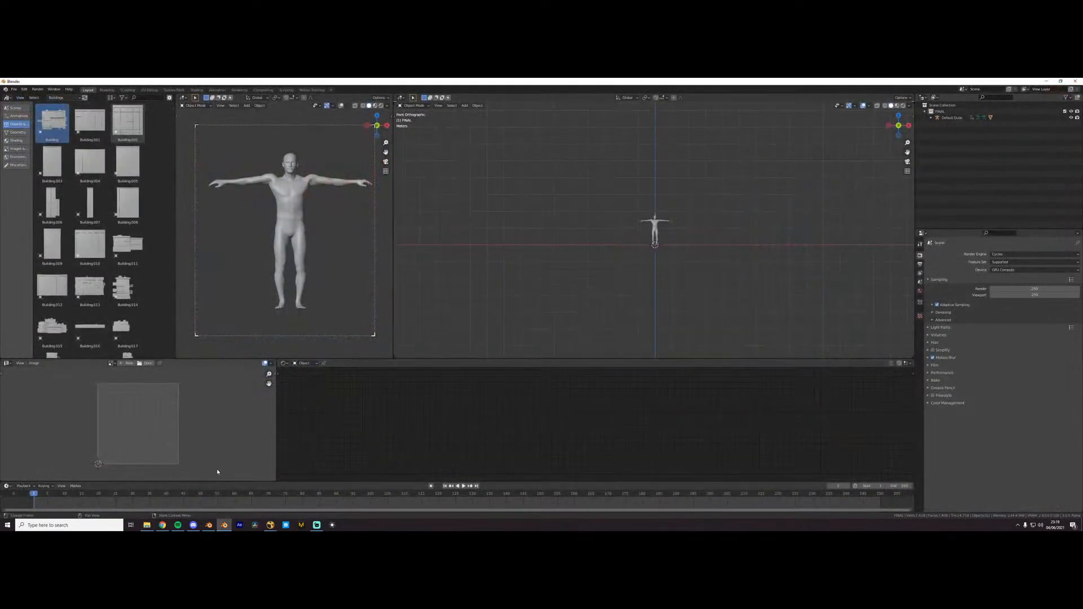
# - Open YouTube in a Chrome window and search for "ducky3d"
pyautogui.moveTo(1082, 324); pyautogui.dragTo(463, 79)
pyautogui.moveTo(259, 82); pyautogui.dragTo(374, 139)
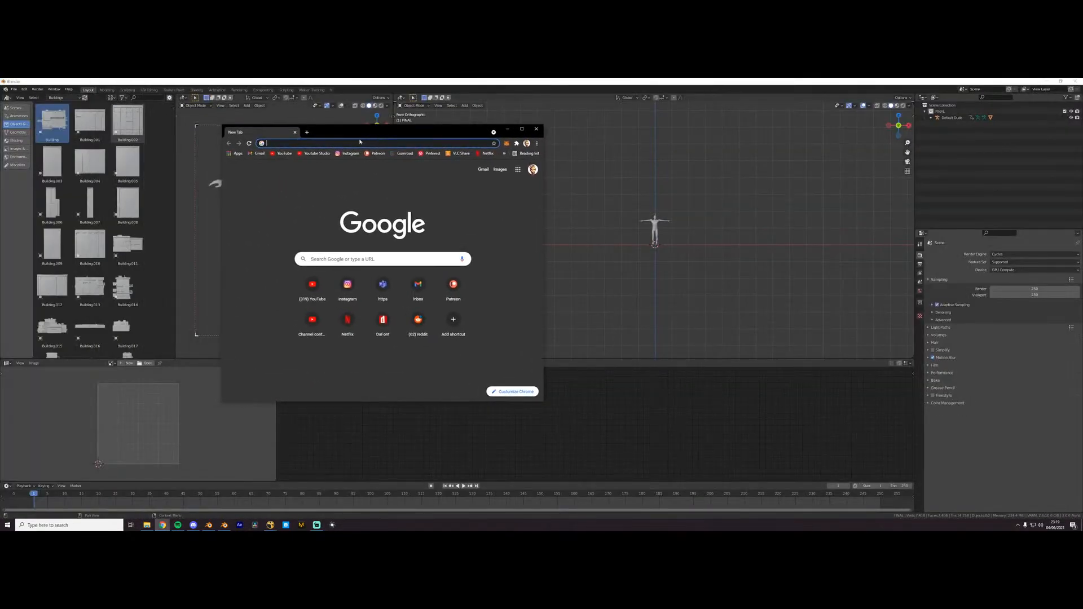
pyautogui.click(280, 156)
pyautogui.click(361, 168)
pyautogui.write('duck')
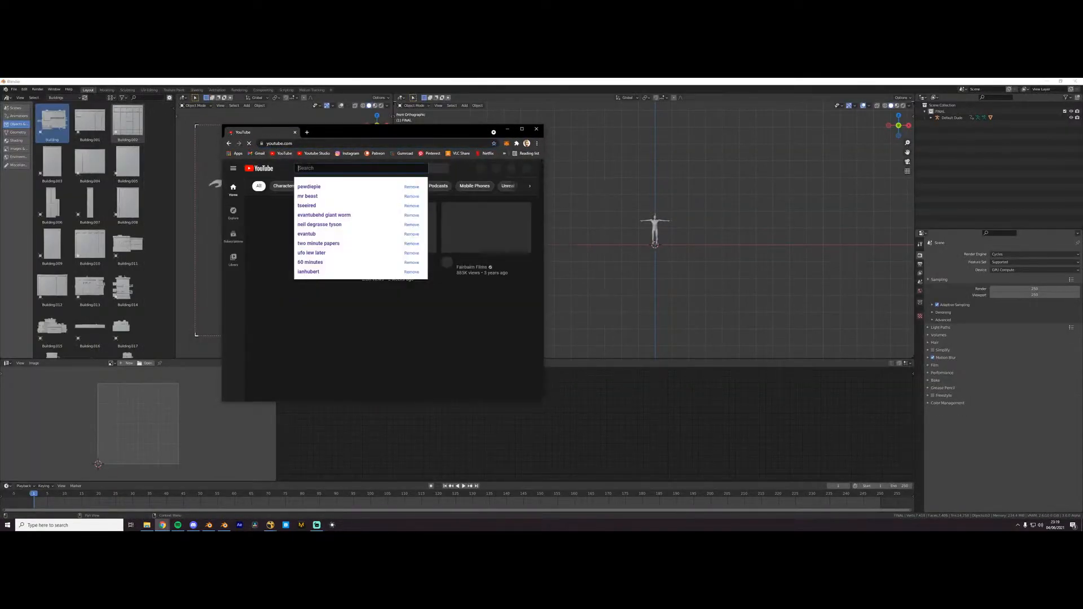
pyautogui.write('y3d')
pyautogui.press('Return')
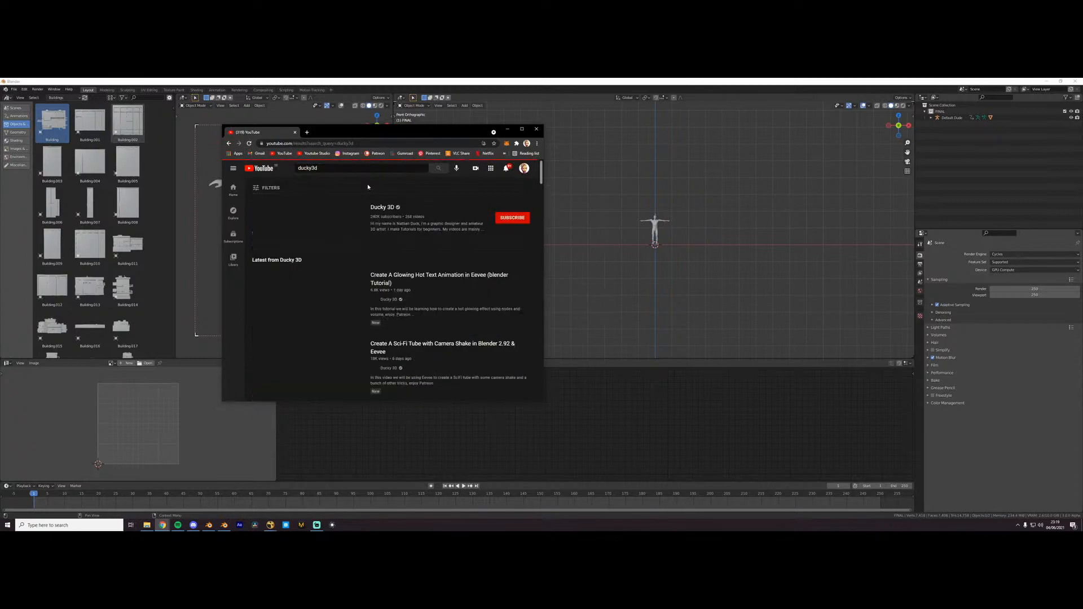
# - Maximize the browser, open the Ducky 3D channel's video list, and browse back through its older uploads
pyautogui.doubleClick(389, 136)
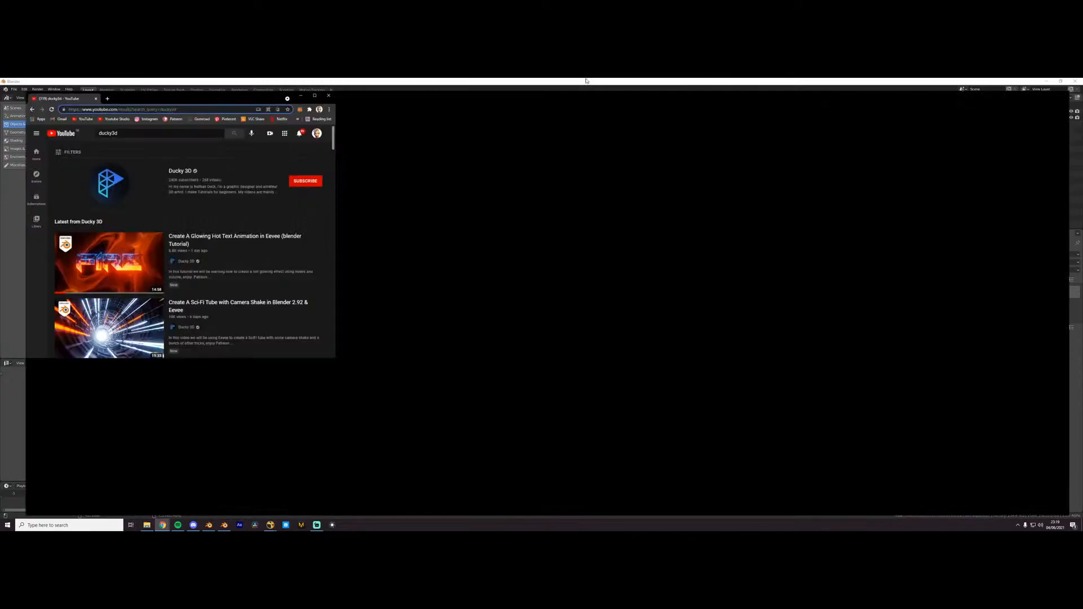
pyautogui.click(474, 181)
pyautogui.click(426, 331)
pyautogui.scroll(-10, 564, 375)
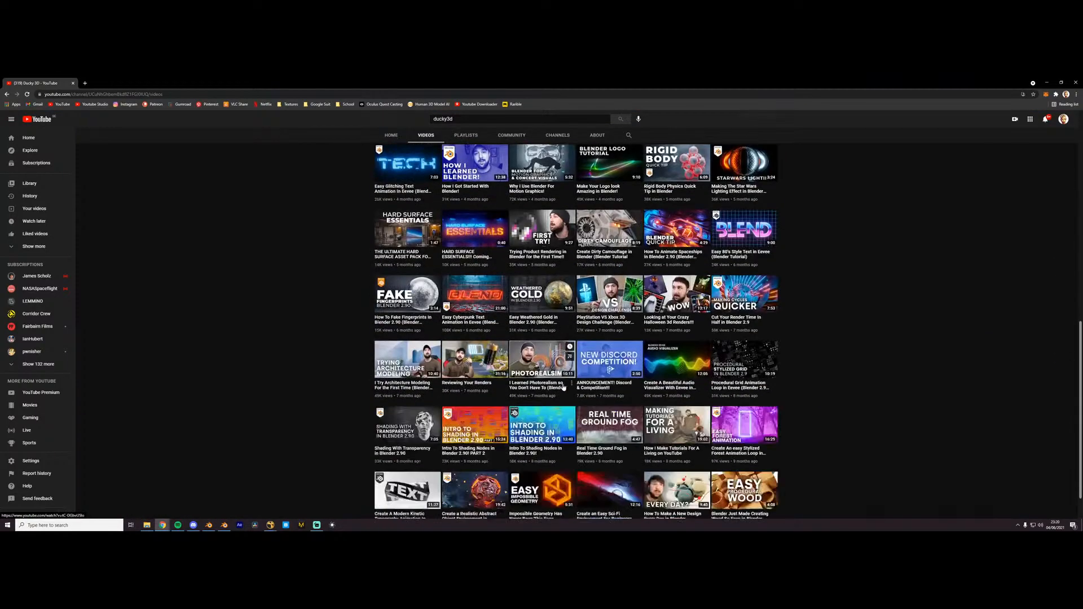
pyautogui.scroll(-15, 564, 375)
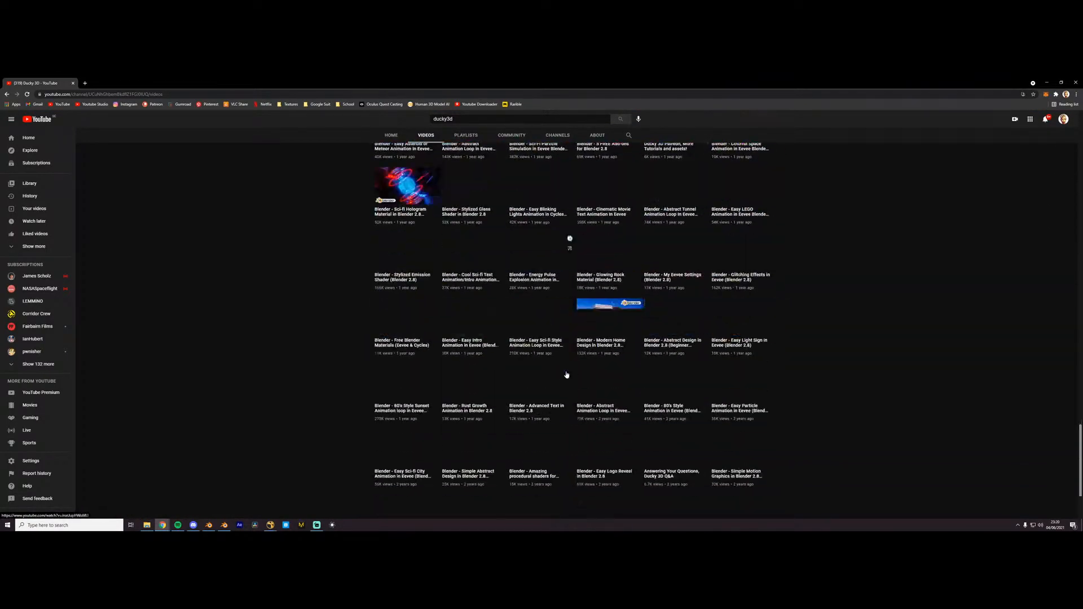
# - Browse the oldest Ducky 3D uploads and open the video "Blender - Easy Environment Design (Blender 2.8)"
pyautogui.scroll(-15, 567, 375)
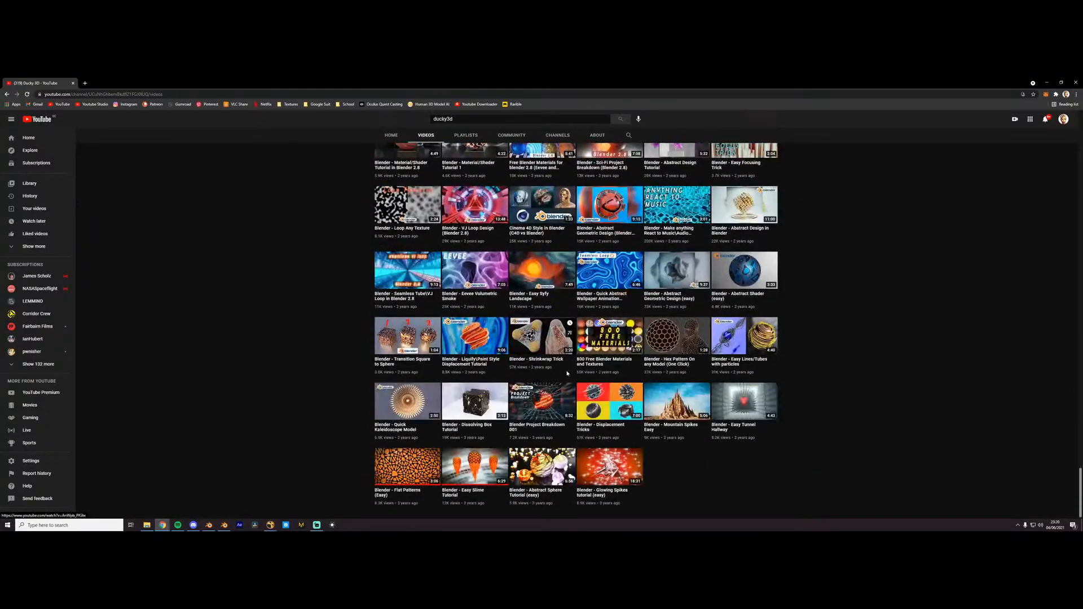
pyautogui.scroll(3, 558, 384)
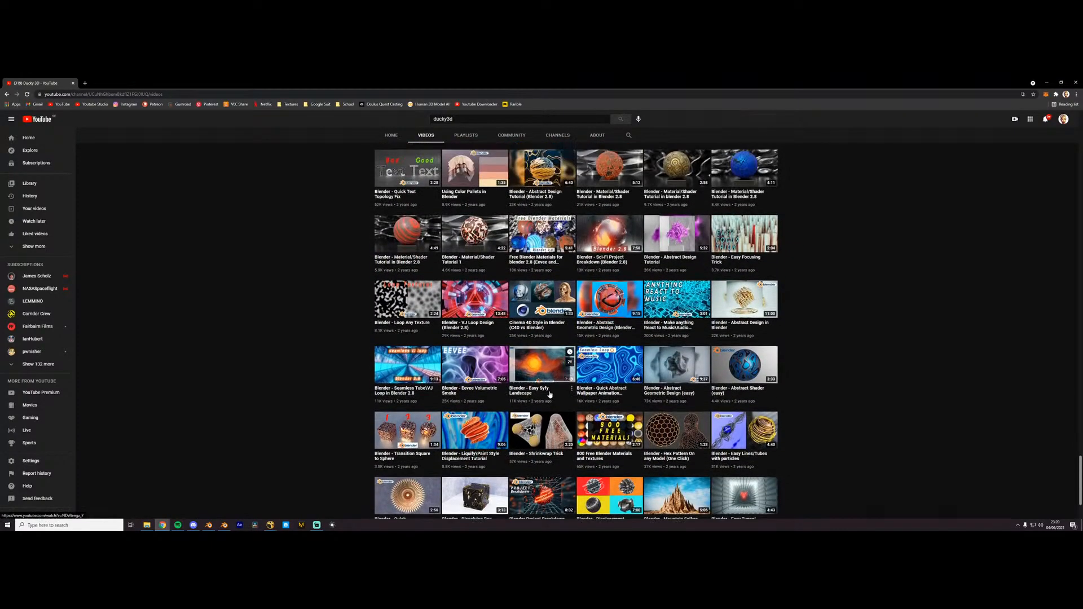
pyautogui.scroll(5, 550, 392)
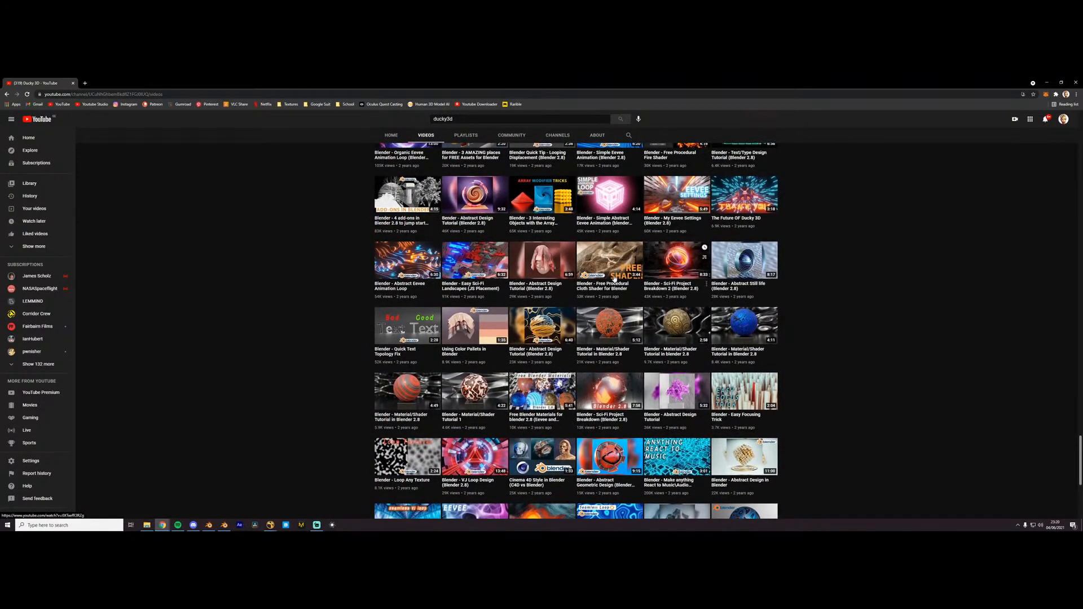
pyautogui.scroll(2, 681, 209)
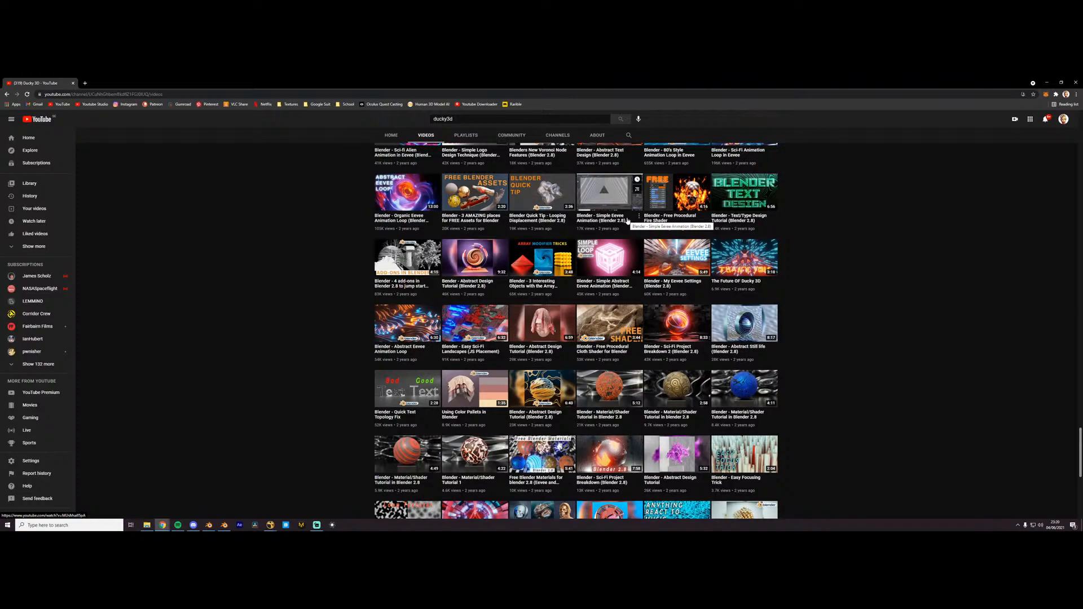
pyautogui.scroll(3, 603, 288)
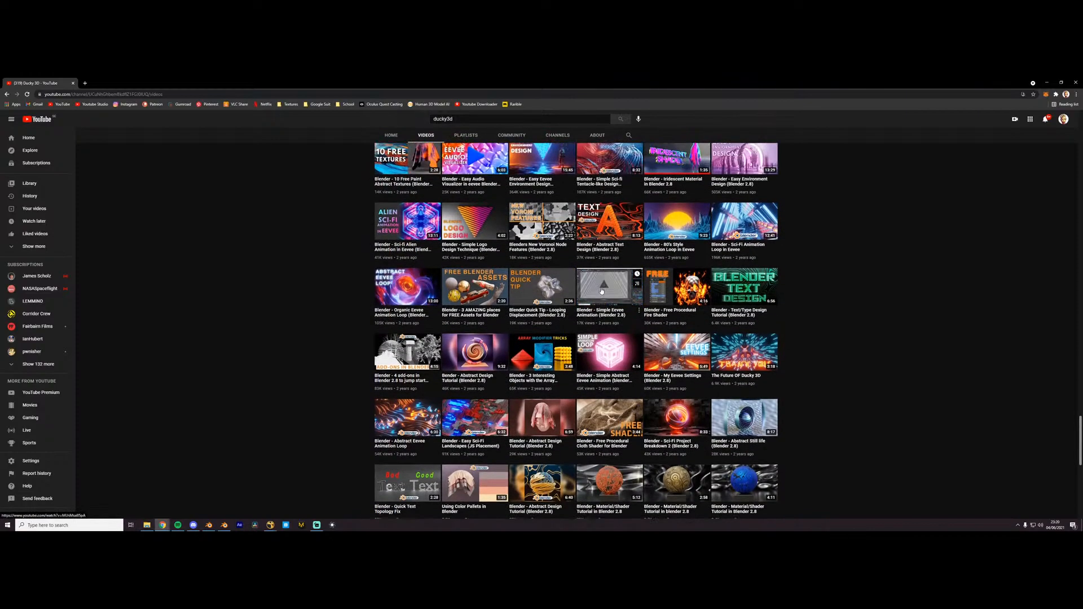
pyautogui.scroll(1, 579, 297)
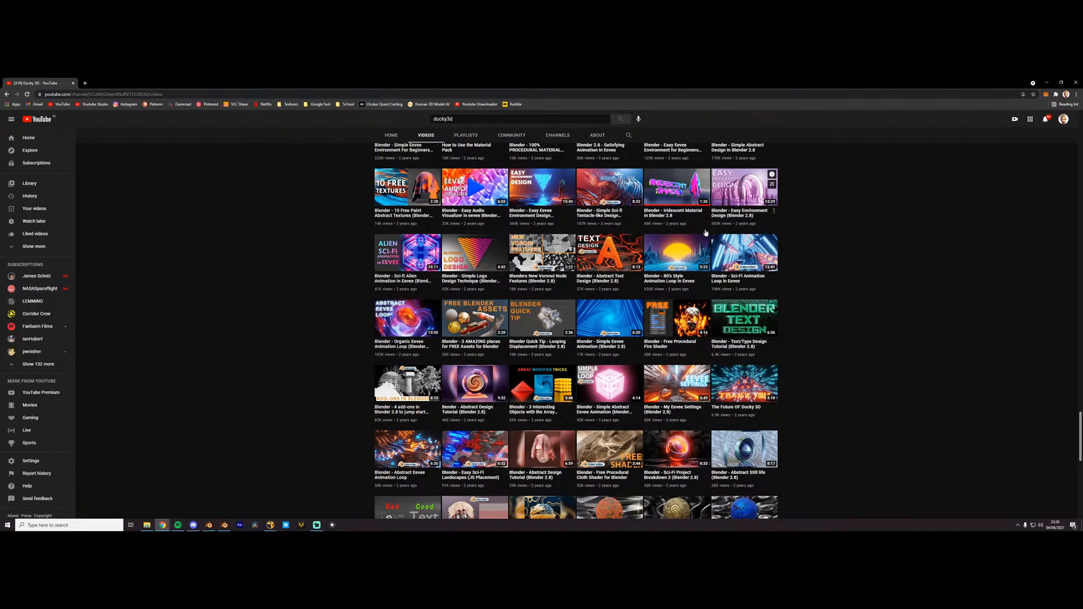
pyautogui.click(756, 209)
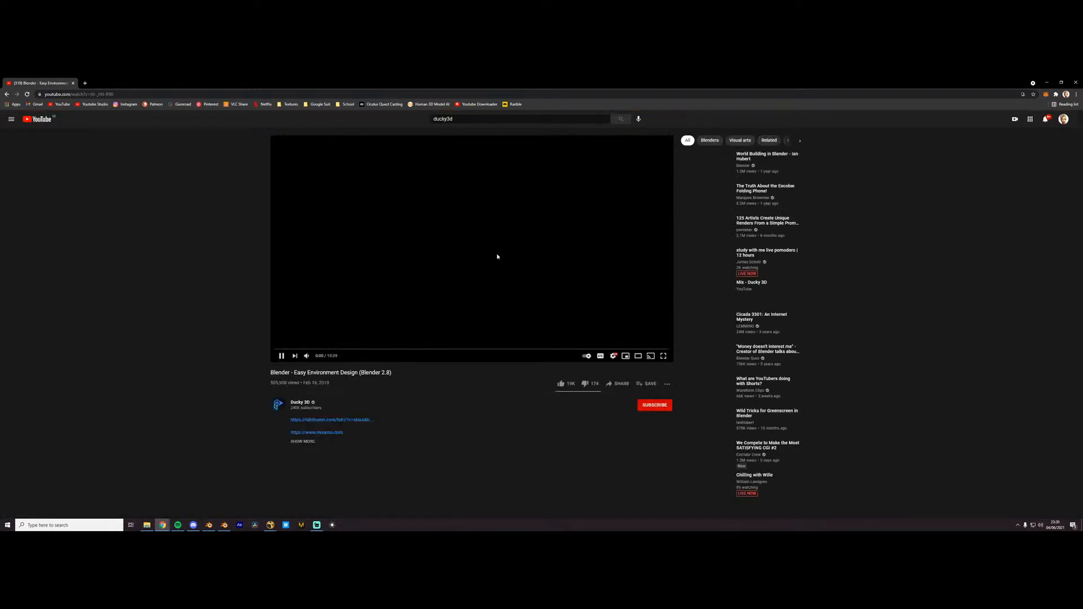
# - Mute the environment design video, skip through it to the scene near its end, and return to the channel's video list
pyautogui.click(305, 357)
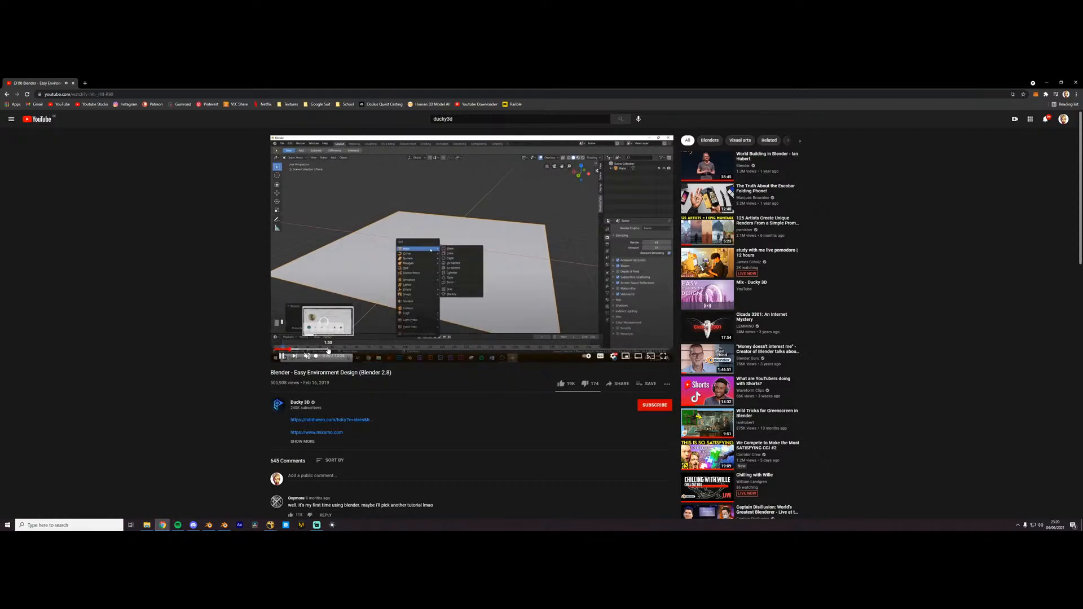
pyautogui.click(325, 350)
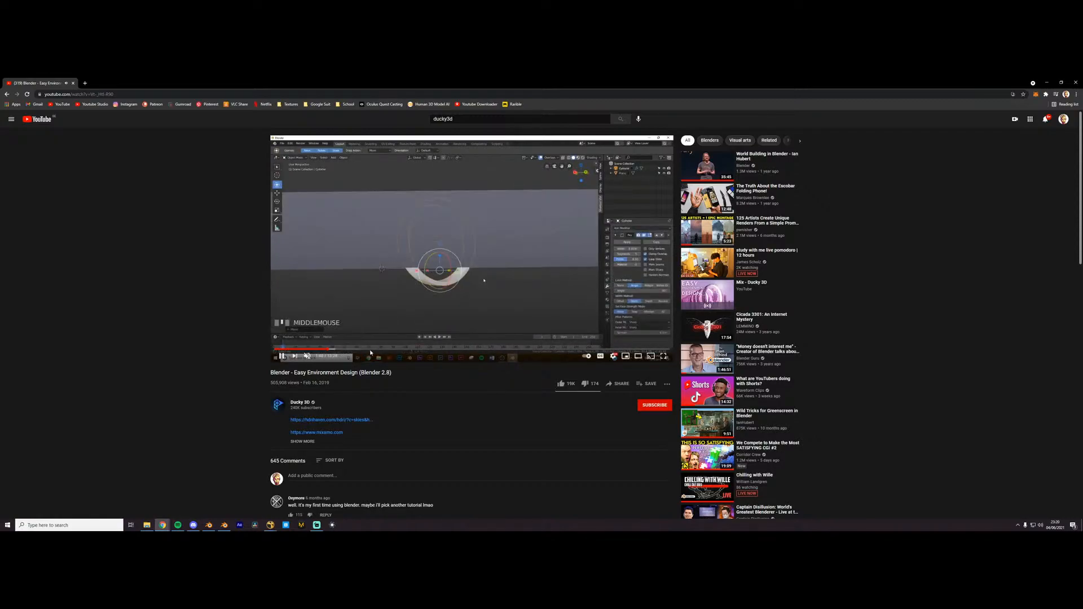
pyautogui.moveTo(371, 353); pyautogui.dragTo(416, 353)
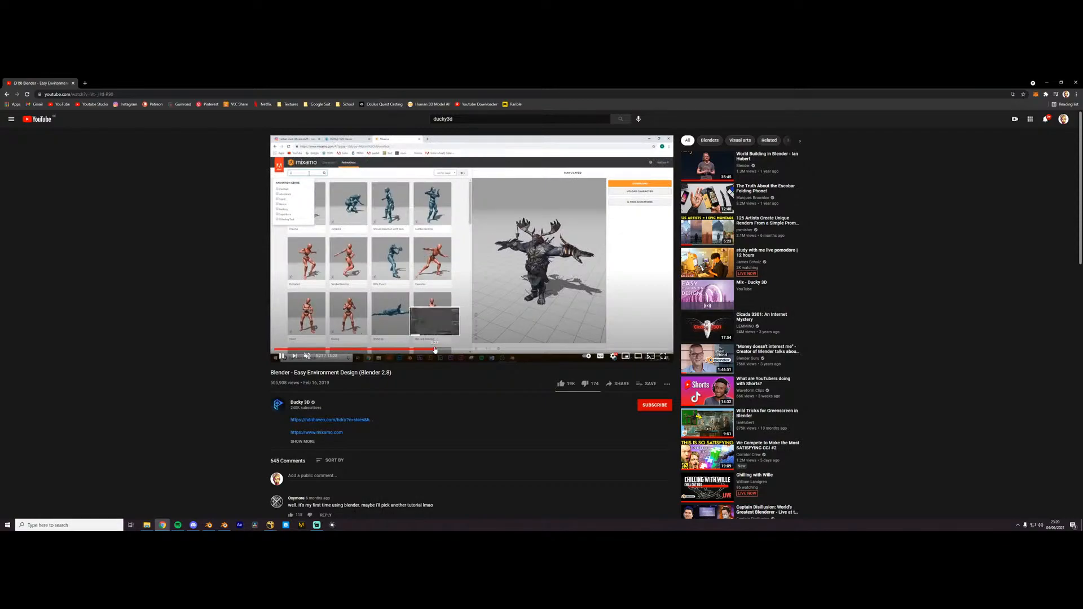
pyautogui.click(436, 350)
pyautogui.click(468, 350)
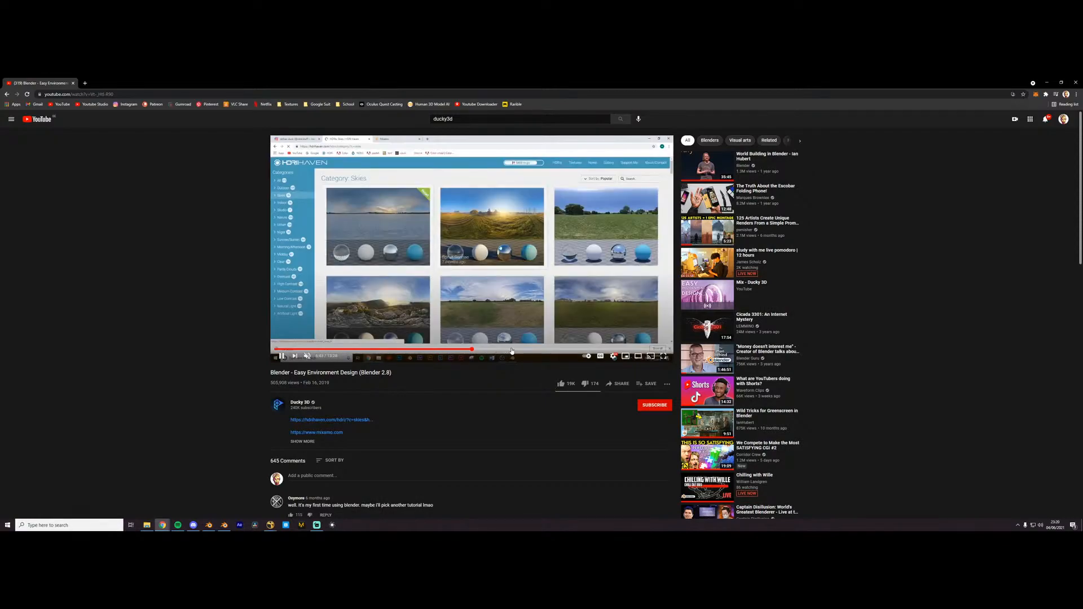
pyautogui.click(525, 350)
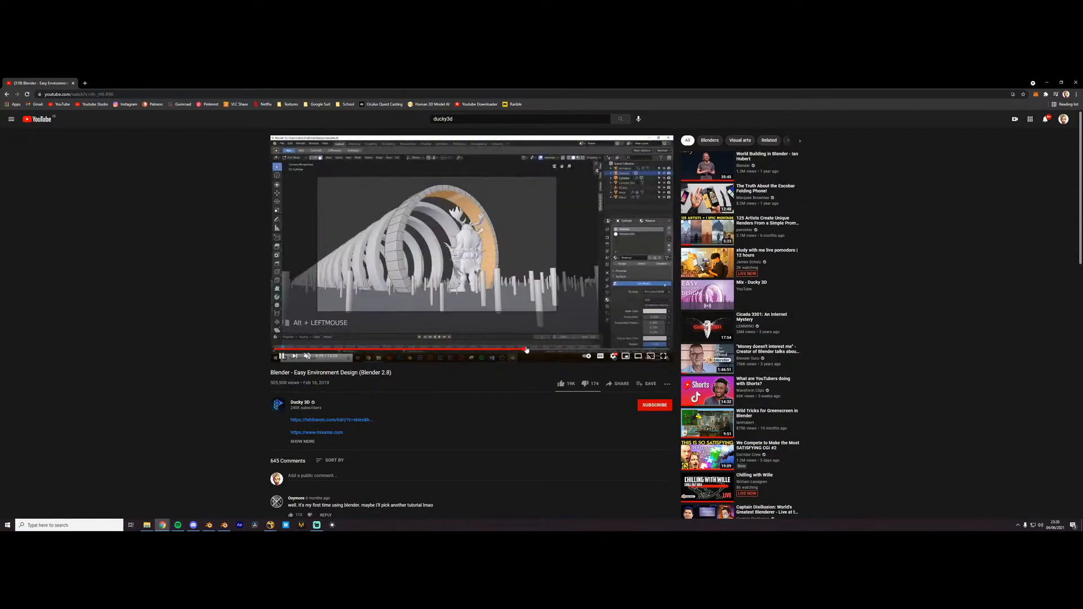
pyautogui.click(559, 350)
pyautogui.click(598, 350)
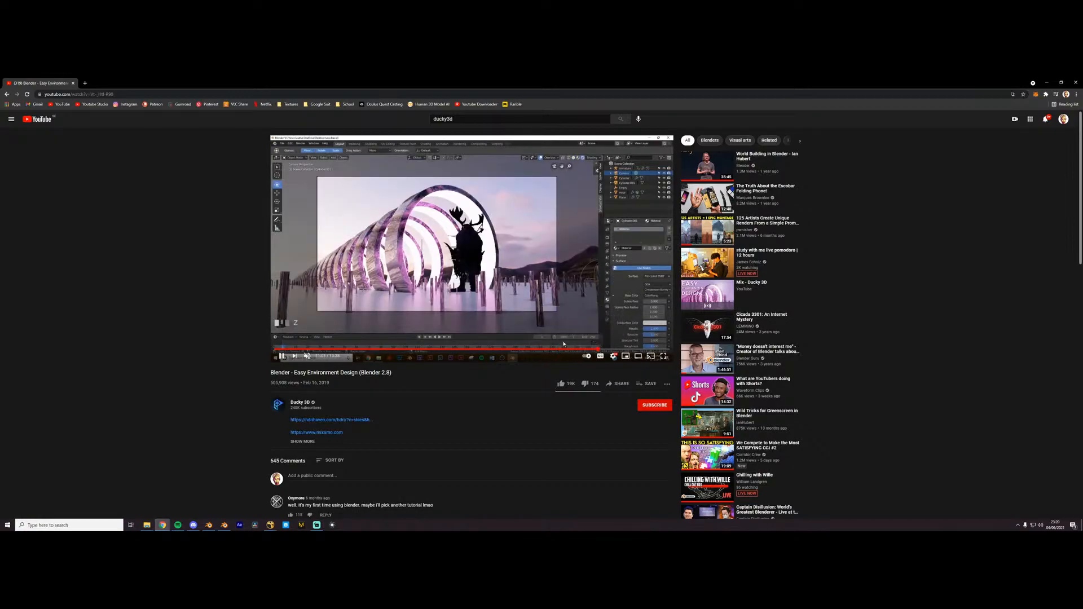
pyautogui.click(7, 94)
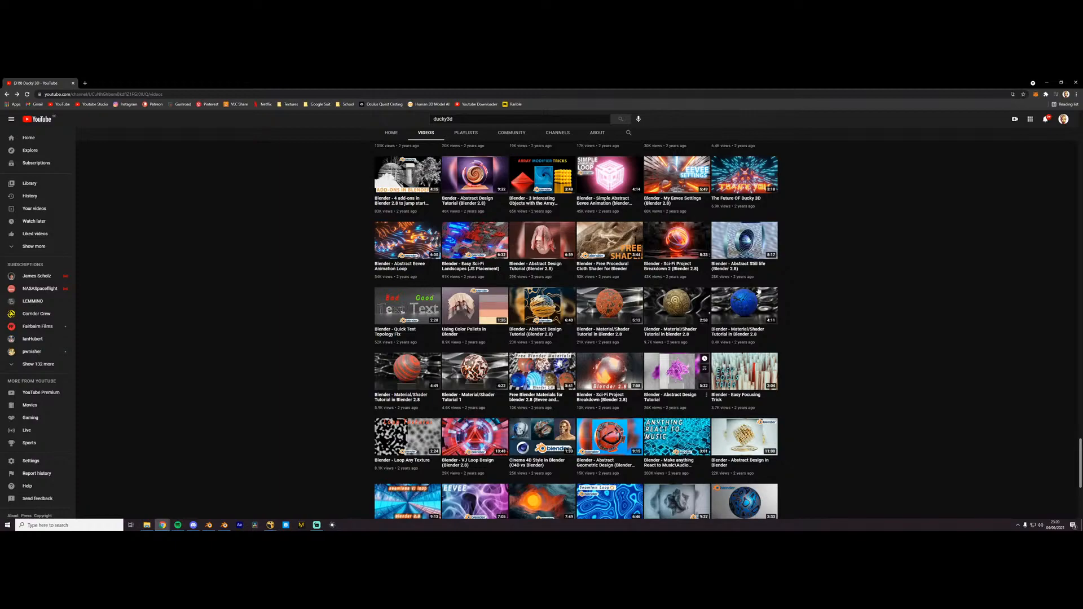
# - Search within the Ducky 3D channel for "environment" and look through the matching tutorials
pyautogui.click(628, 134)
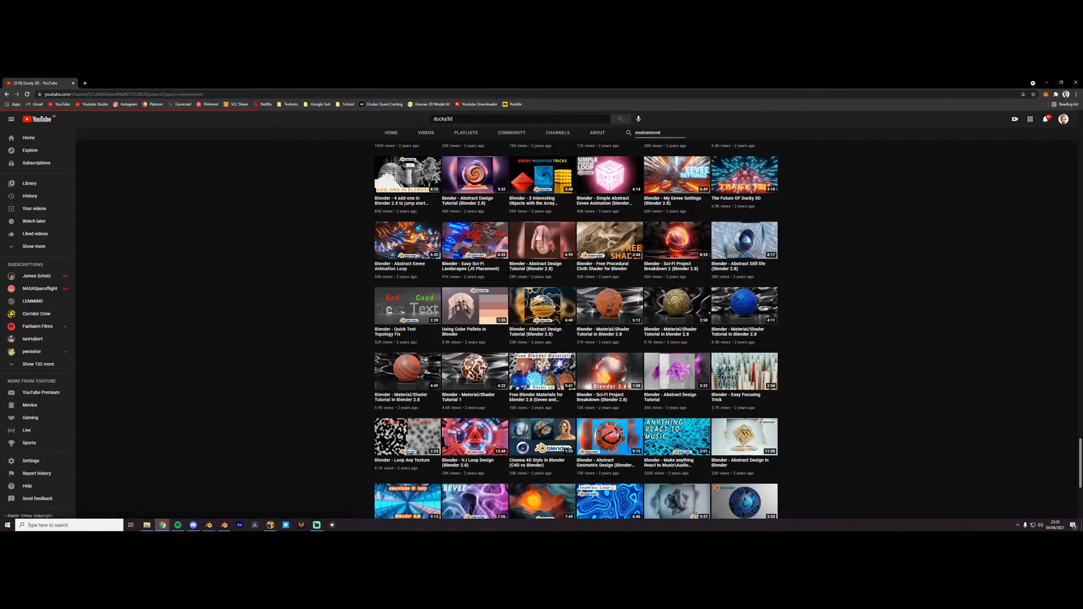
pyautogui.press('Return')
pyautogui.scroll(-4, 435, 309)
pyautogui.scroll(-10, 435, 309)
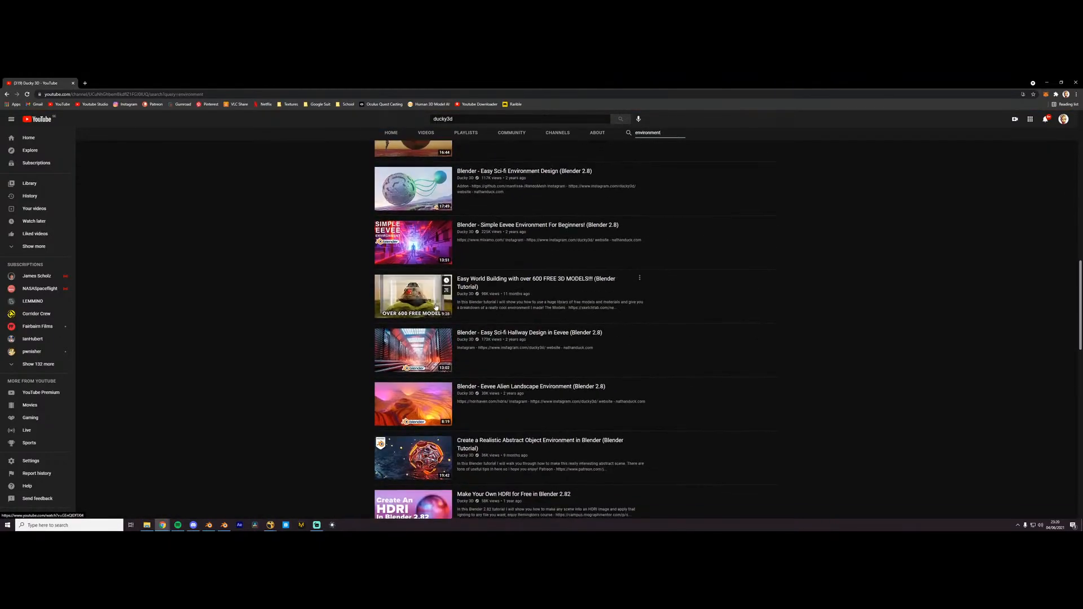
pyautogui.scroll(-10, 431, 313)
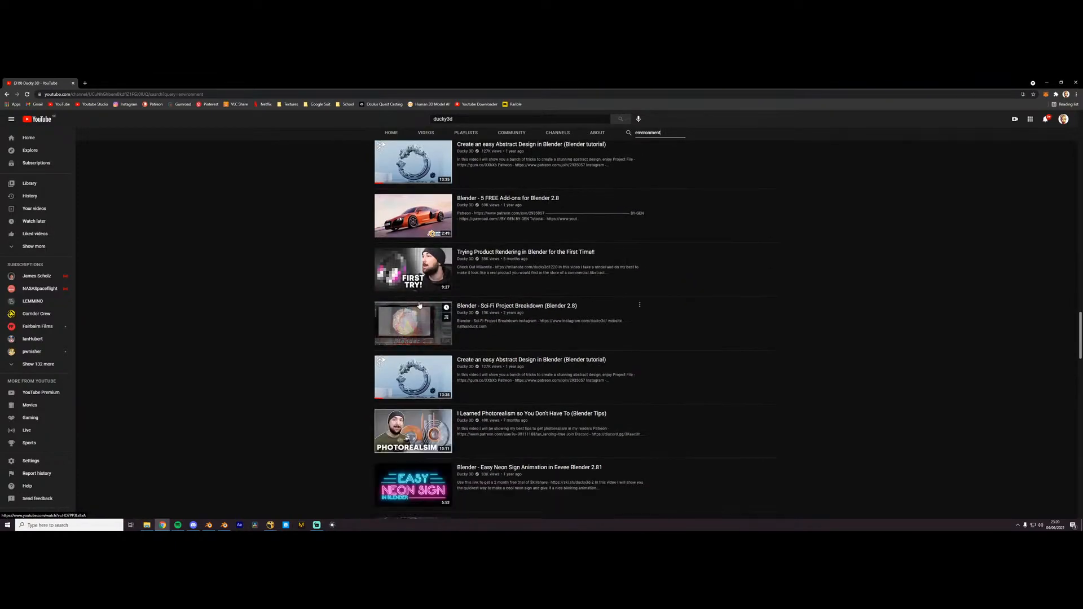
pyautogui.scroll(-7, 418, 307)
pyautogui.scroll(20, 415, 305)
pyautogui.scroll(10, 416, 301)
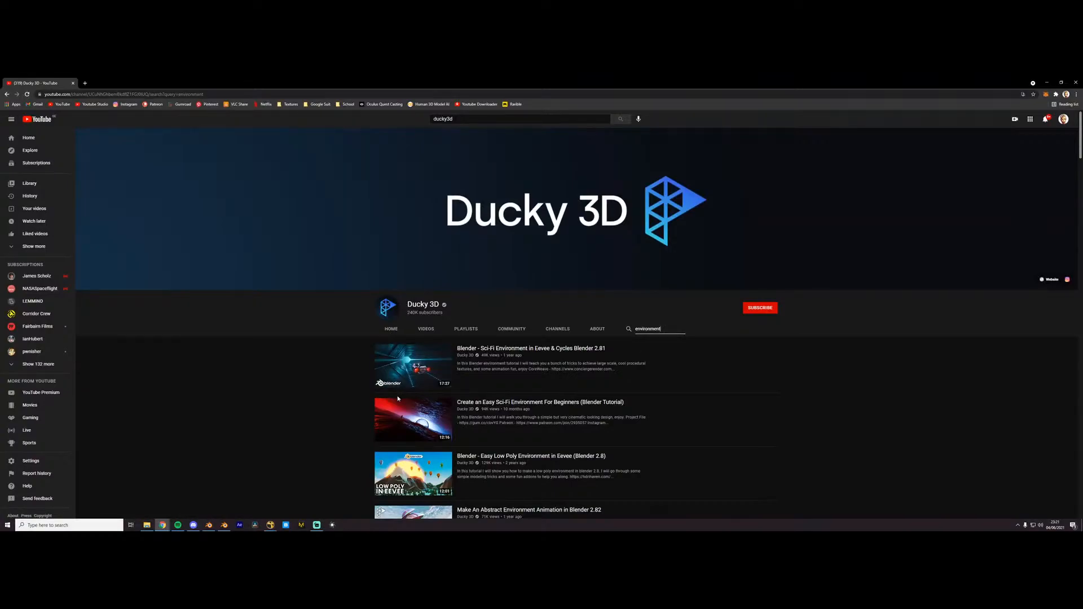
pyautogui.moveTo(377, 432)
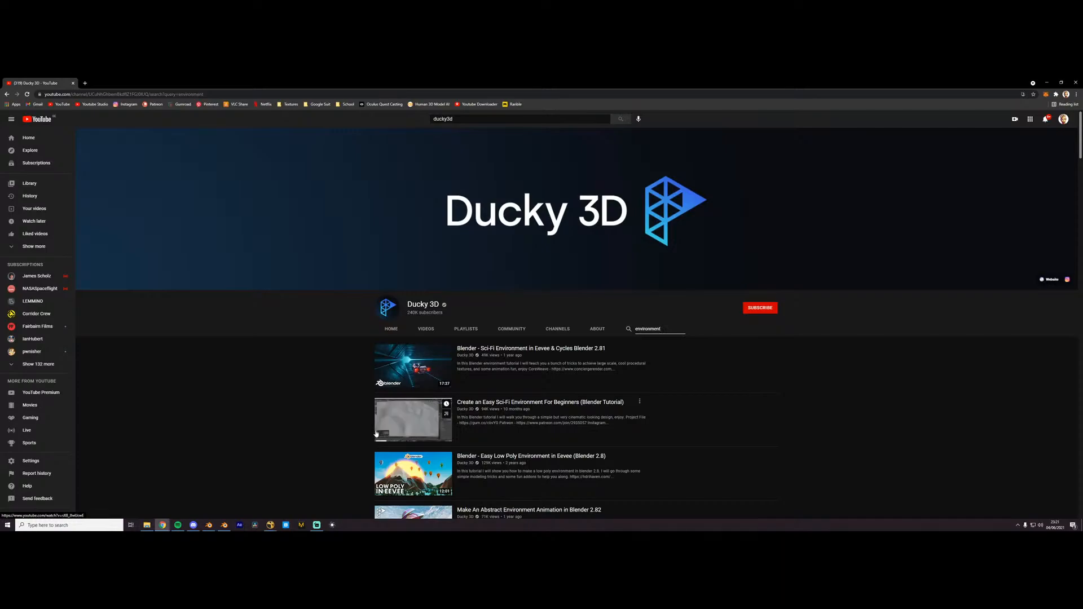
pyautogui.scroll(-2, 369, 436)
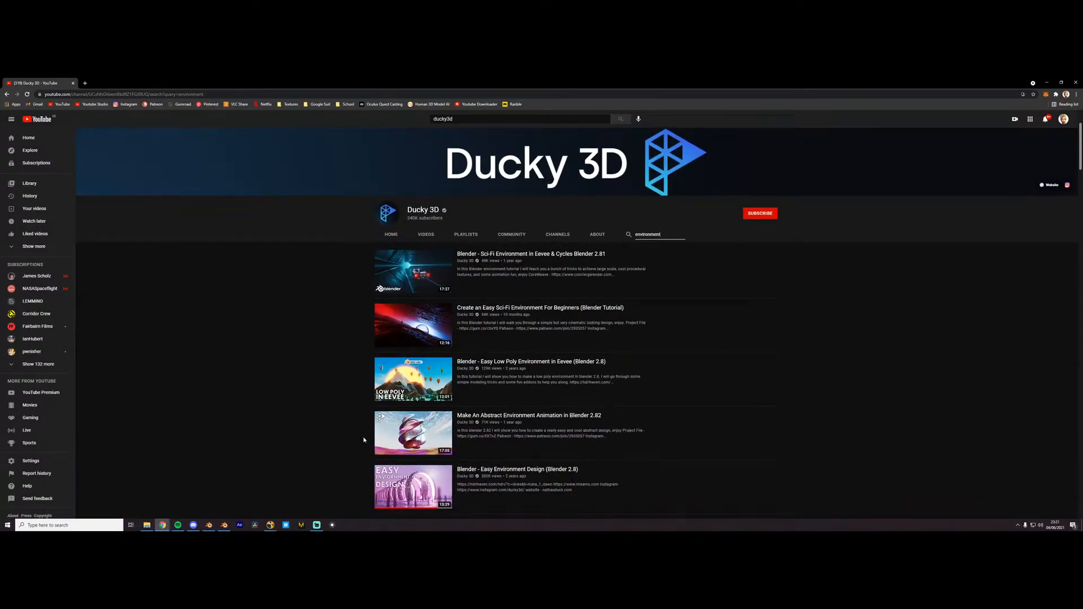
pyautogui.scroll(-2, 361, 440)
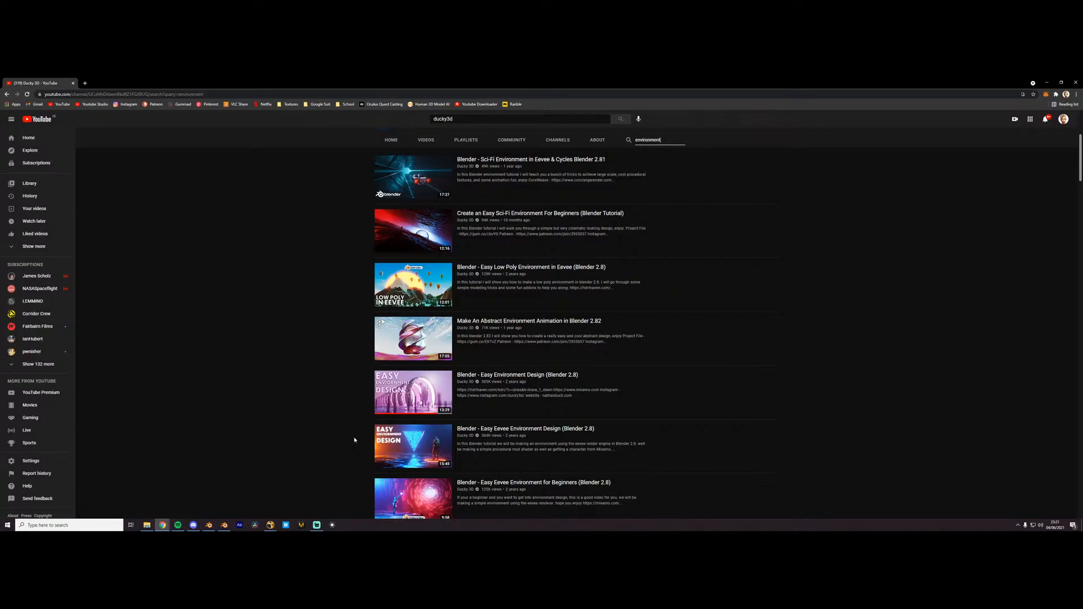
pyautogui.scroll(3, 319, 248)
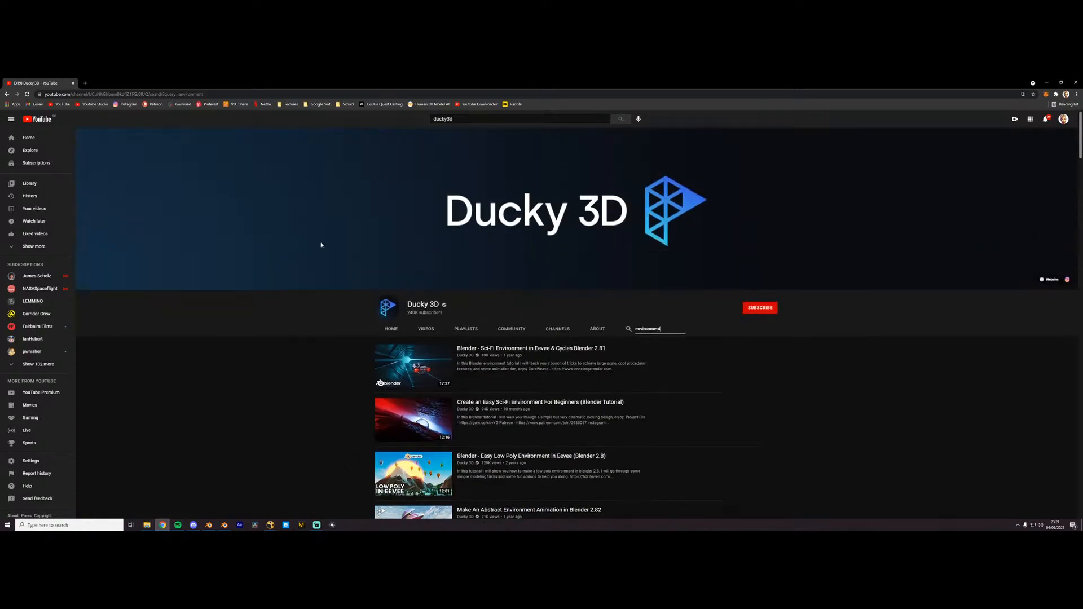
# - Replace the YouTube search with "derrk elliot" and run it
pyautogui.moveTo(479, 119); pyautogui.dragTo(344, 118)
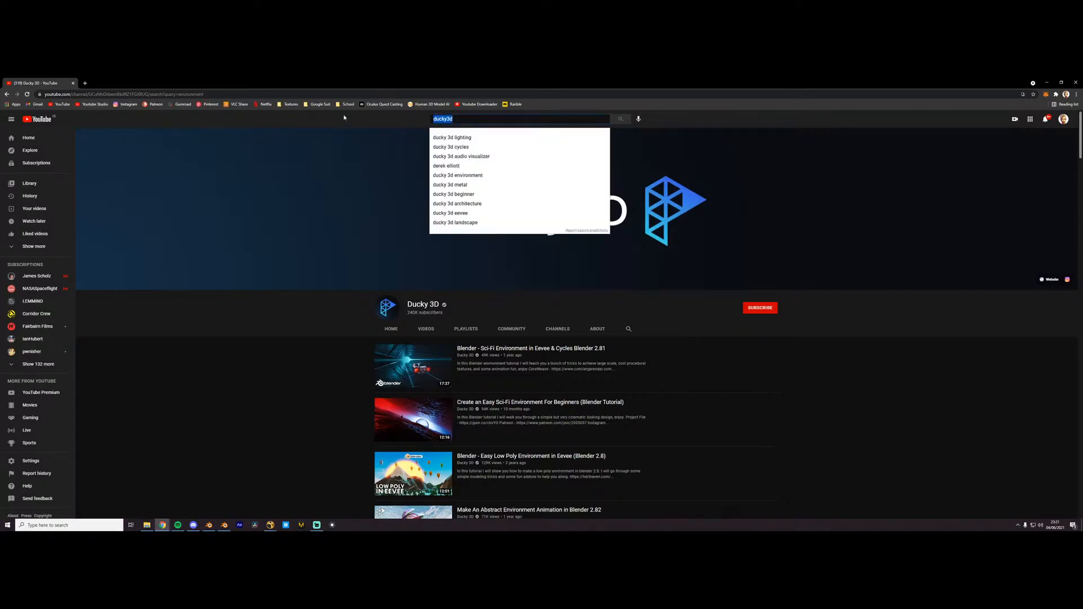
pyautogui.write('derrke')
pyautogui.press('BackSpace')
pyautogui.write('e')
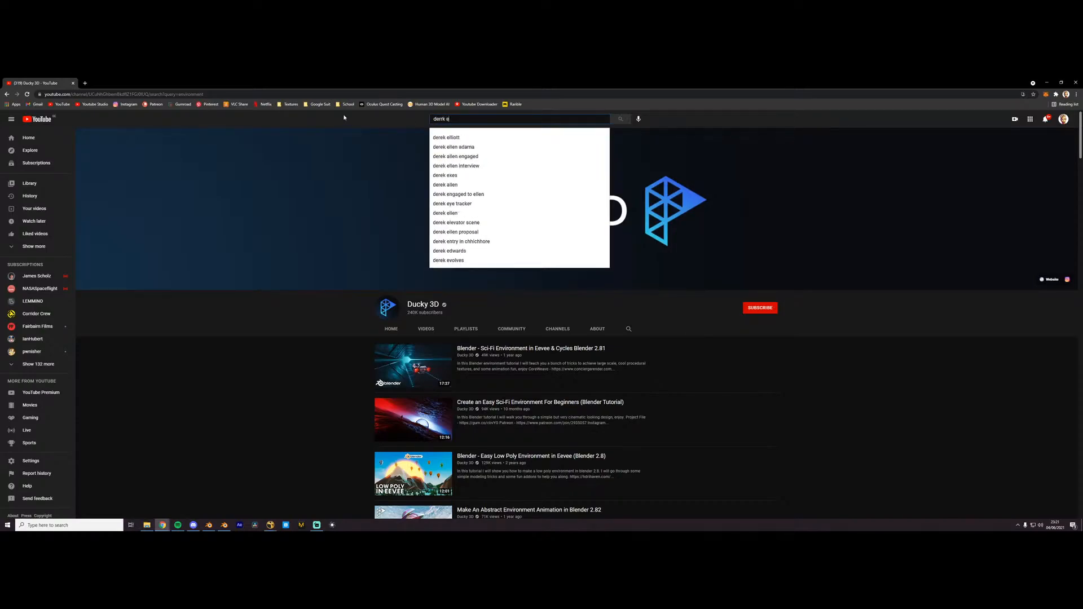
pyautogui.write('lliot')
pyautogui.press('Return')
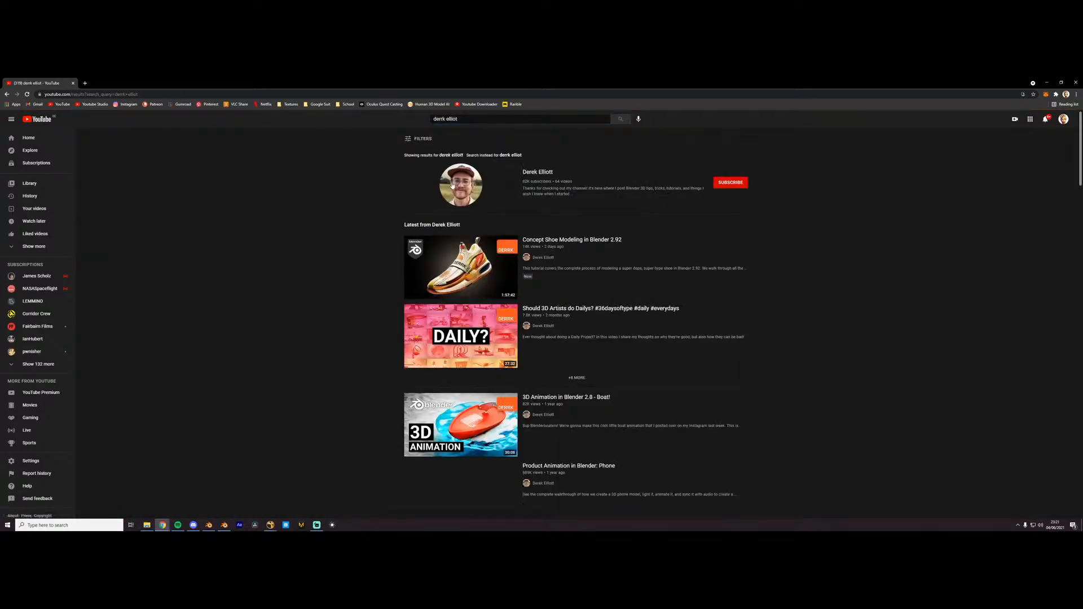
# - Open the Derek Elliott channel's video list and start the "Growing Grass in Blender 2.8" tutorial
pyautogui.click(472, 198)
pyautogui.click(424, 331)
pyautogui.scroll(-3, 424, 336)
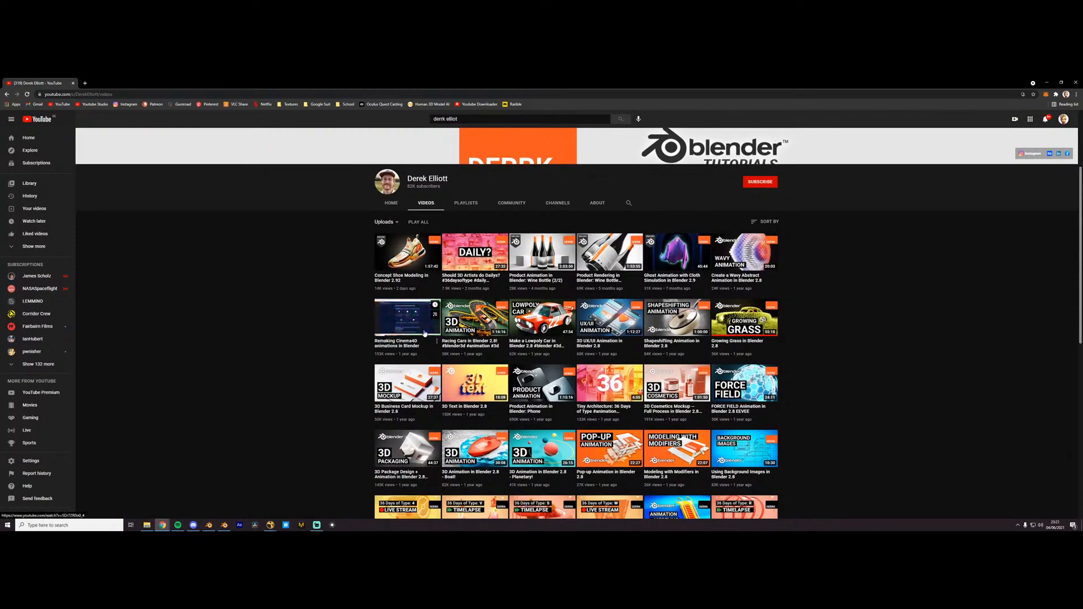
pyautogui.scroll(-2, 424, 334)
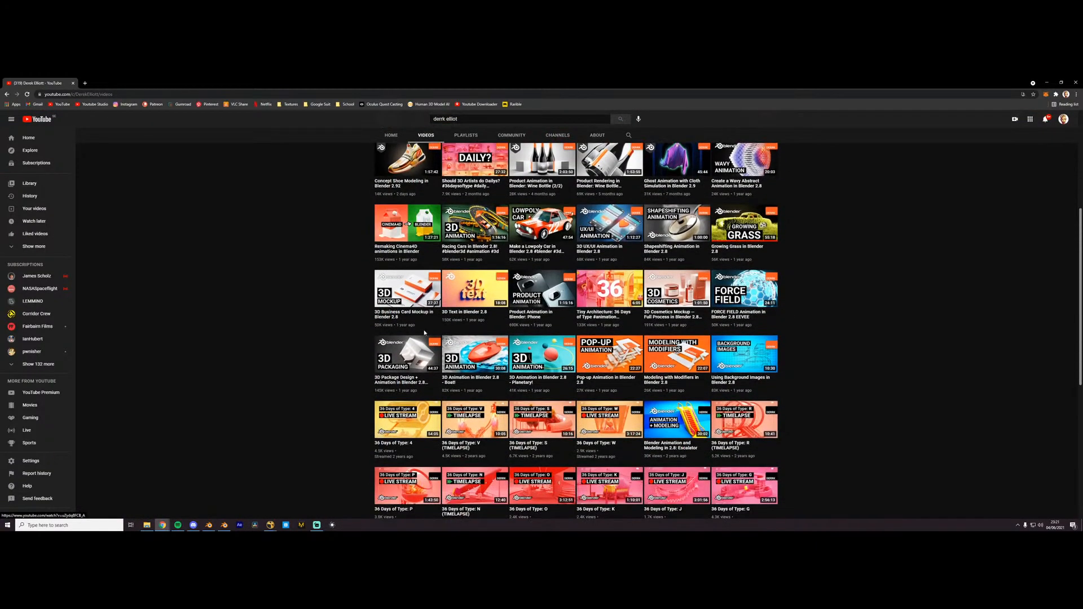
pyautogui.click(755, 237)
# - Skip forward through the Growing Grass tutorial to the grass-surrounded car scene near its end
pyautogui.click(329, 327)
pyautogui.click(567, 349)
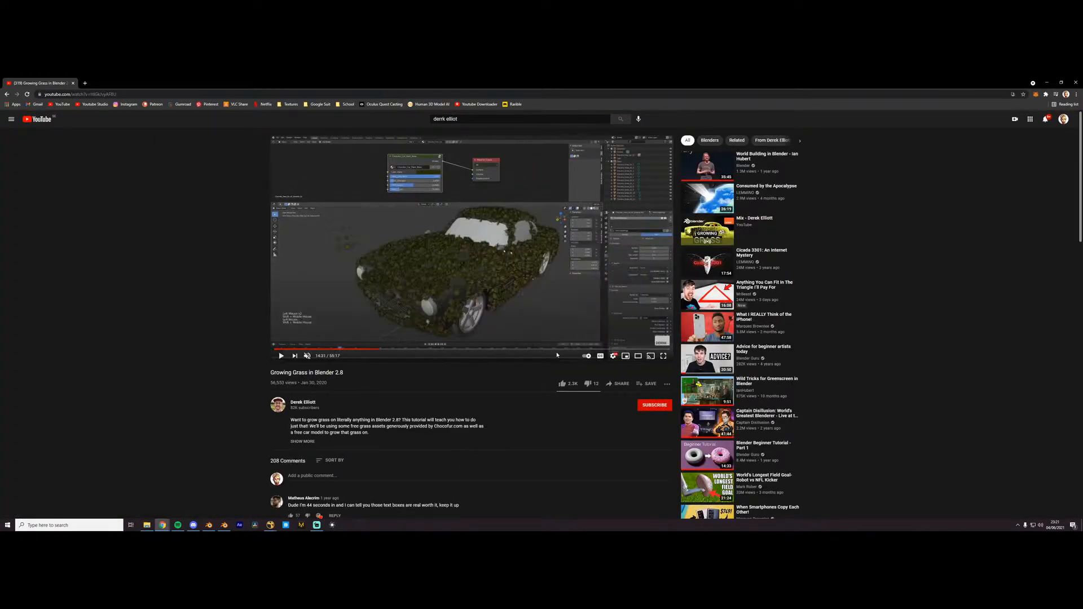
pyautogui.click(597, 349)
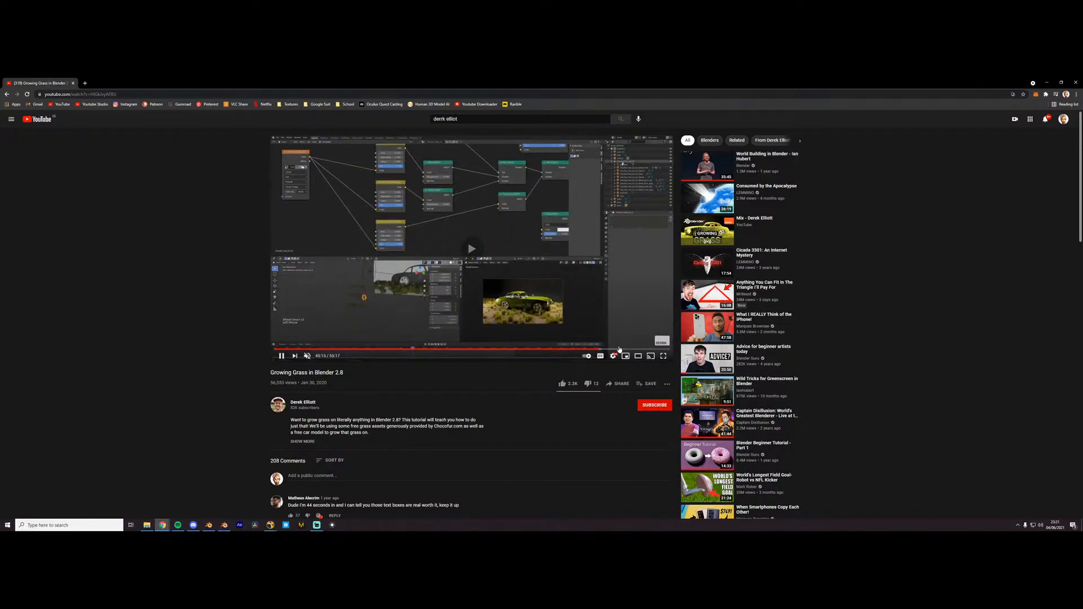
pyautogui.click(623, 350)
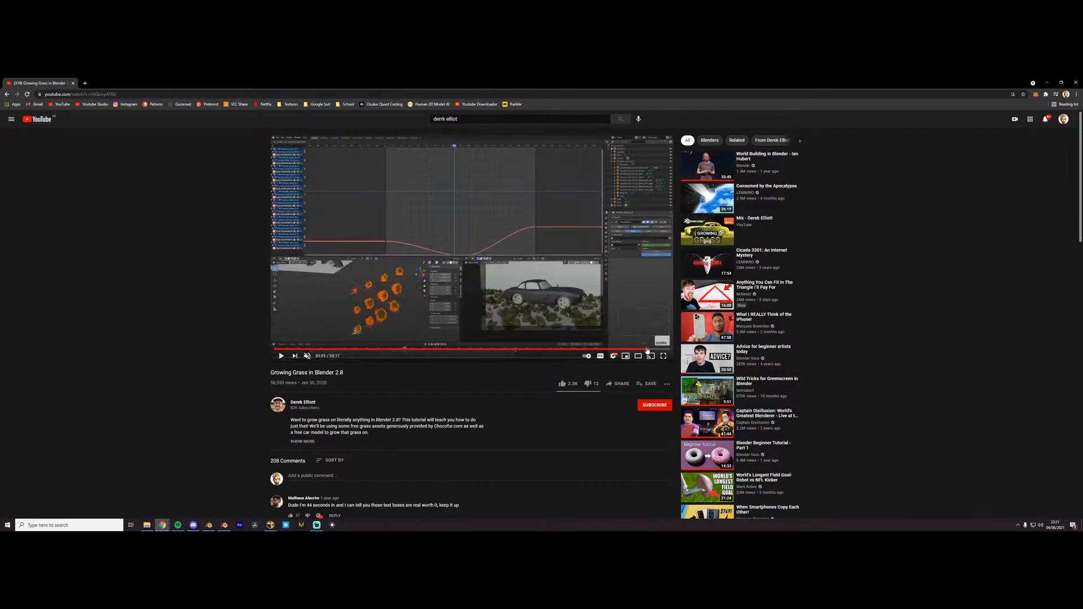
pyautogui.click(648, 350)
pyautogui.press('Right')
pyautogui.press('Right')
pyautogui.press('Right')
pyautogui.press('Right')
pyautogui.press('Right')
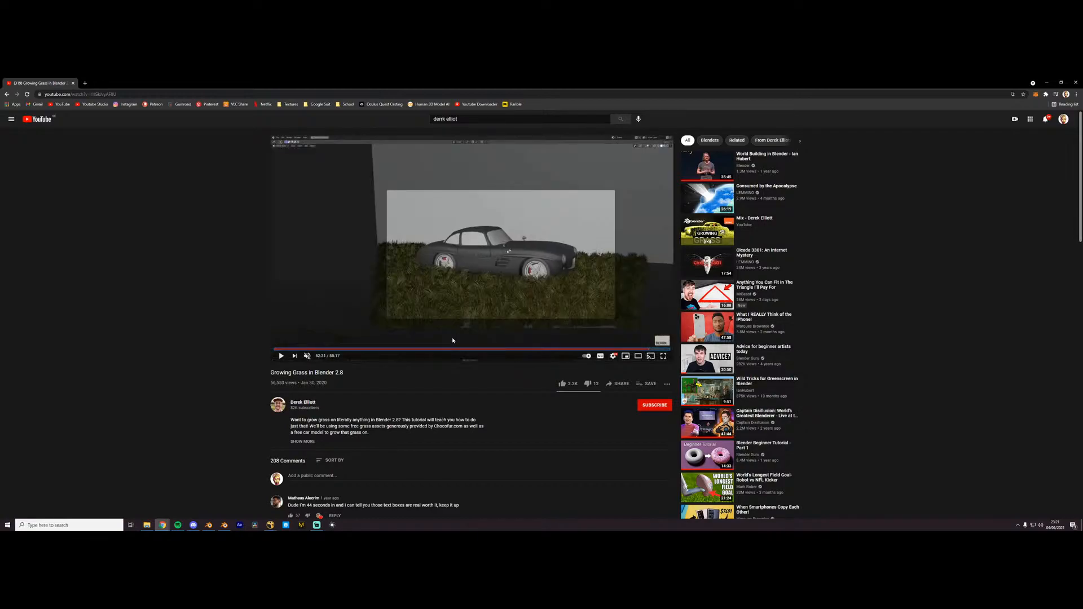
# - Return to the Derek Elliott video list and browse through the other uploads
pyautogui.click(6, 94)
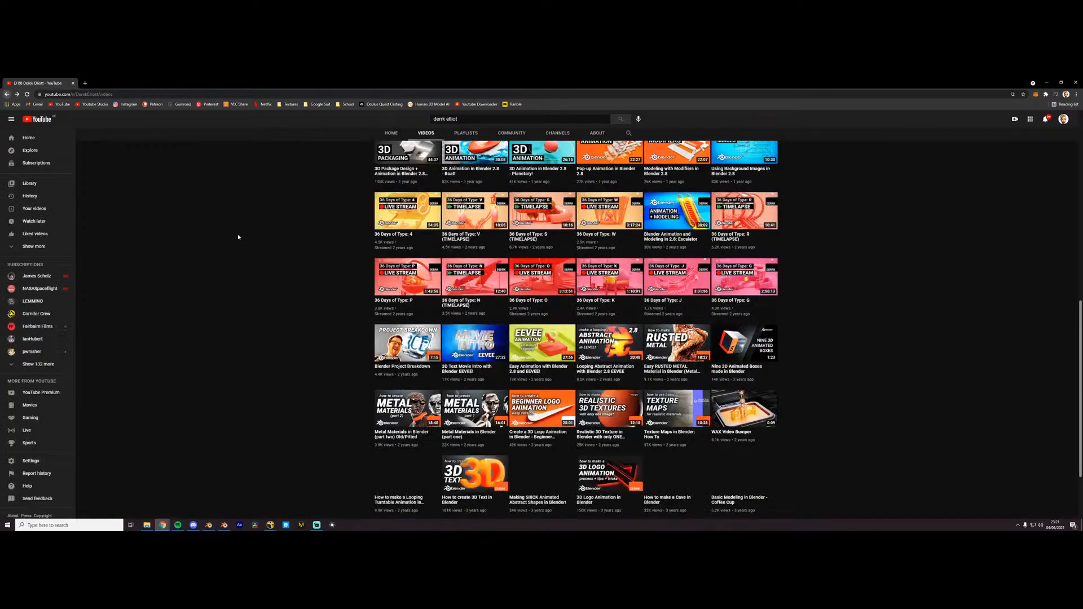
pyautogui.scroll(-3, 198, 212)
pyautogui.scroll(5, 440, 325)
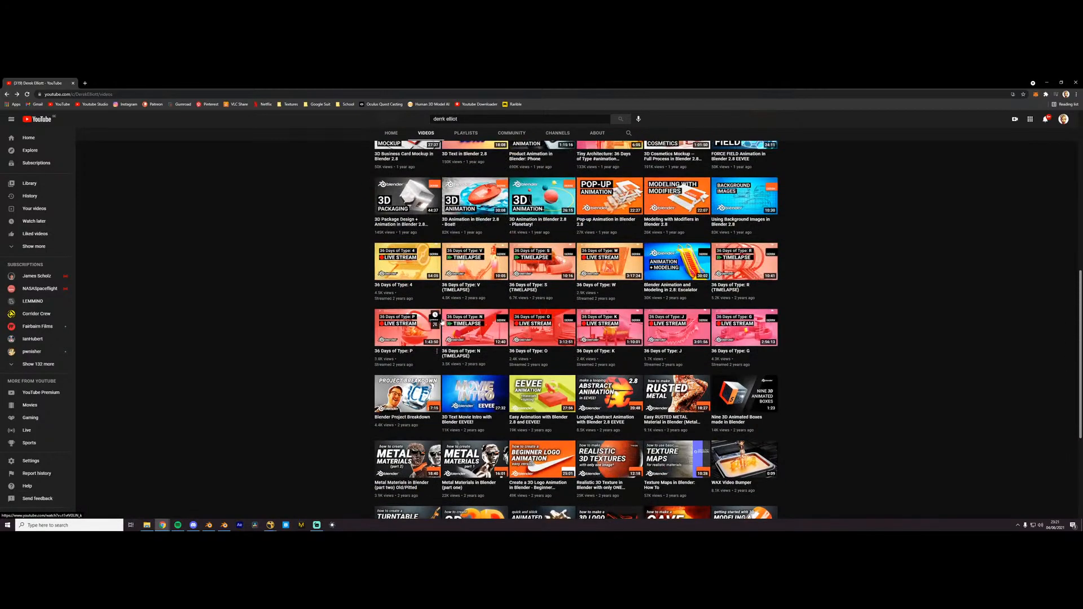
pyautogui.scroll(1, 590, 364)
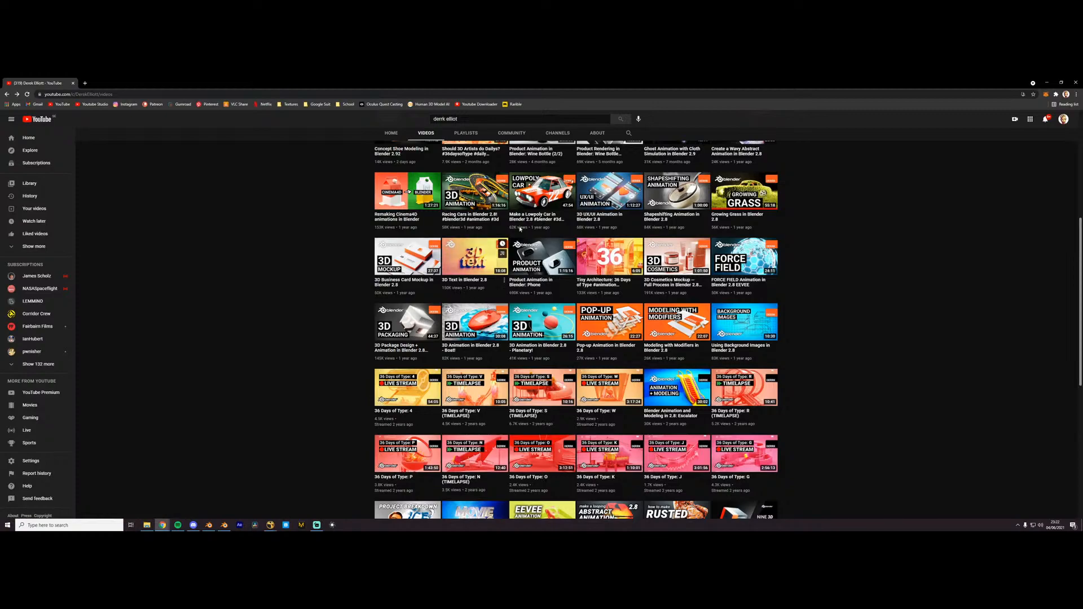
# - Search YouTube for "ian hubett" and open the IanHubert channel's video list
pyautogui.moveTo(418, 125); pyautogui.dragTo(381, 109)
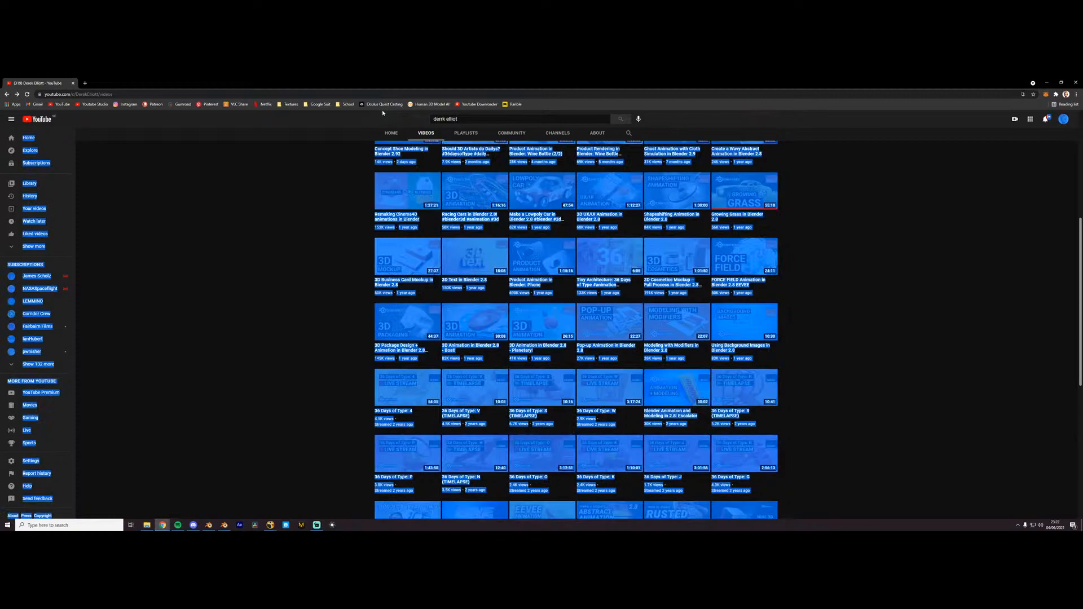
pyautogui.moveTo(460, 119); pyautogui.dragTo(430, 119)
pyautogui.write('ian hubett')
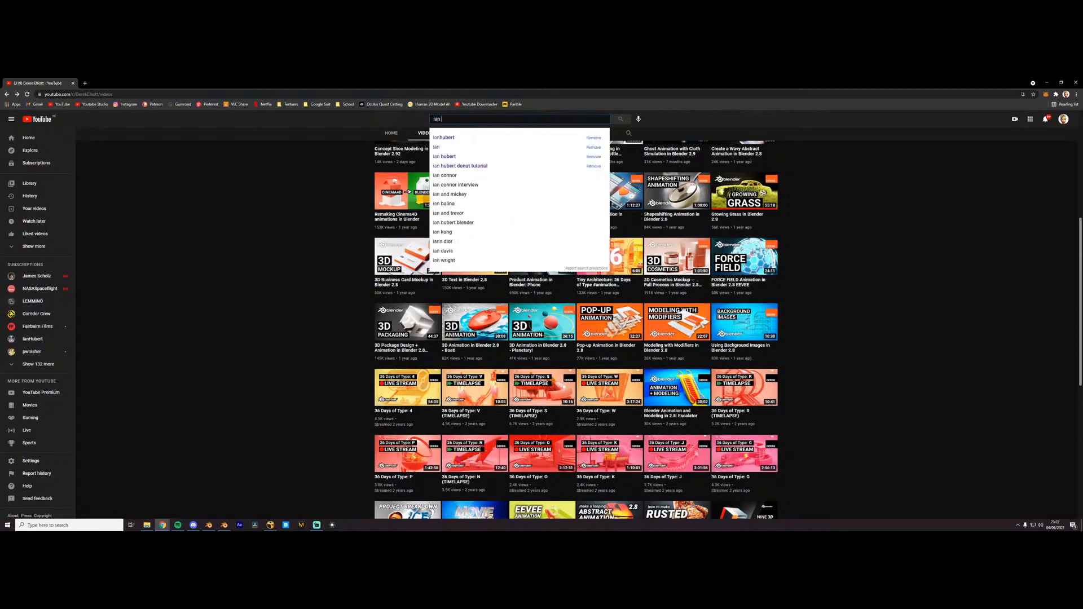
pyautogui.press('Return')
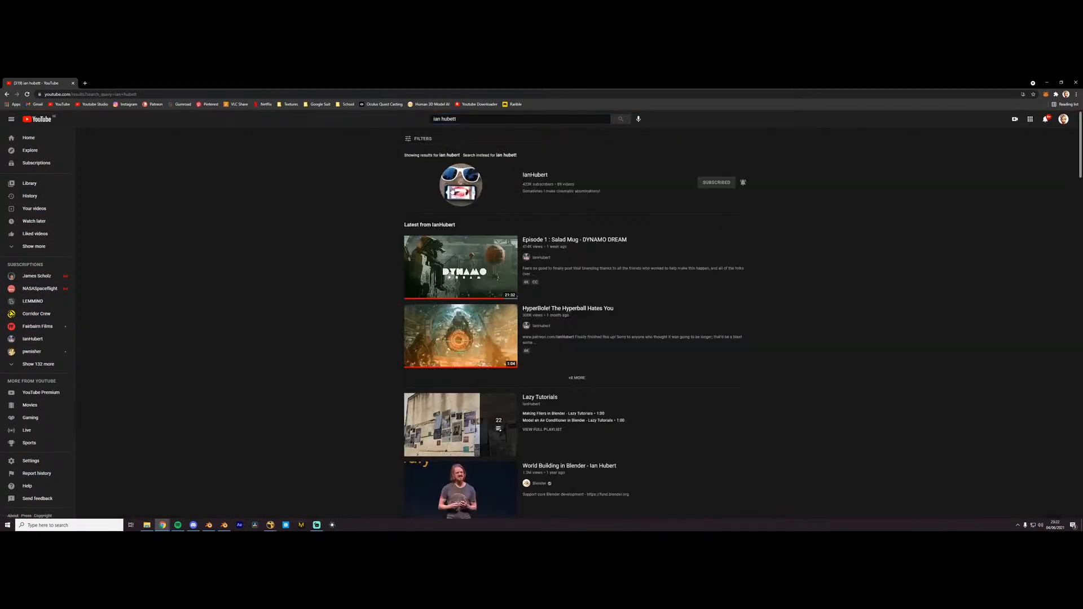
pyautogui.click(454, 189)
pyautogui.click(426, 330)
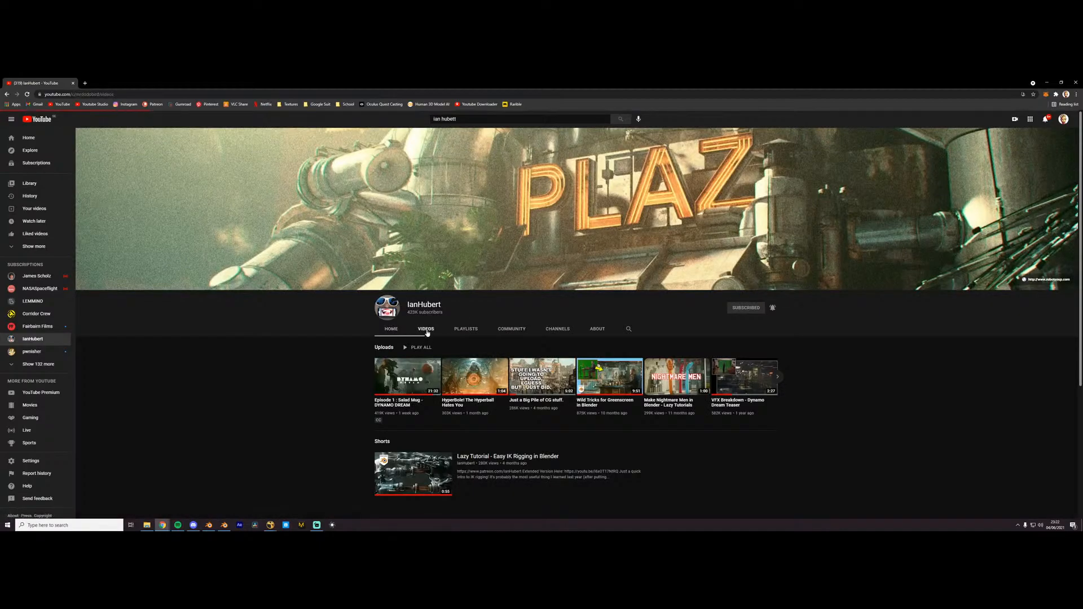
# - Browse IanHubert's uploads, including the Lazy Tutorials, and return to the start of the list
pyautogui.scroll(-6, 491, 316)
pyautogui.scroll(-3, 496, 305)
pyautogui.scroll(6, 487, 361)
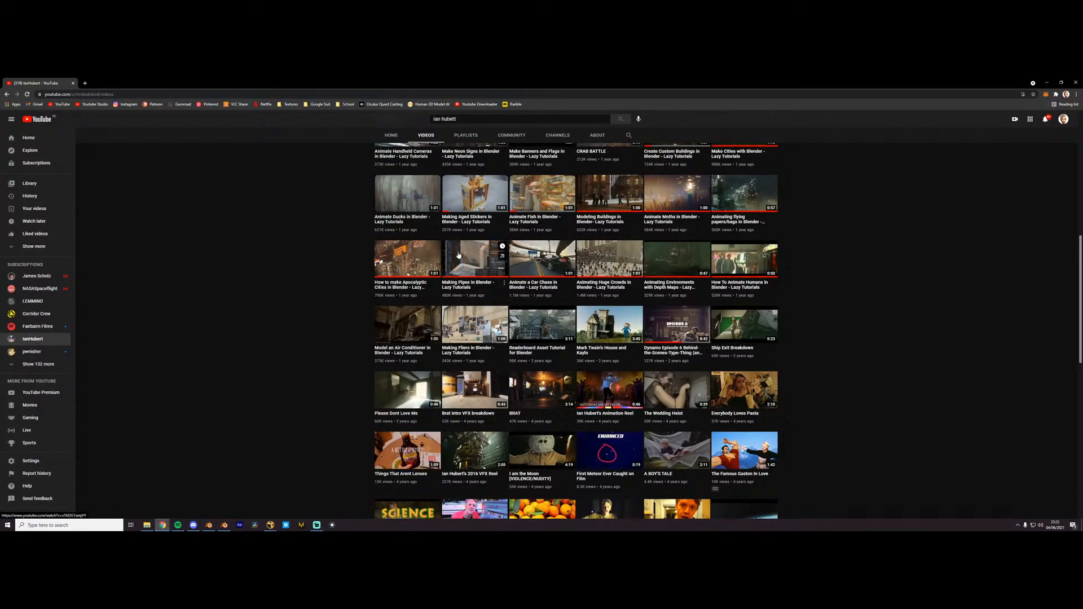
pyautogui.scroll(2, 421, 293)
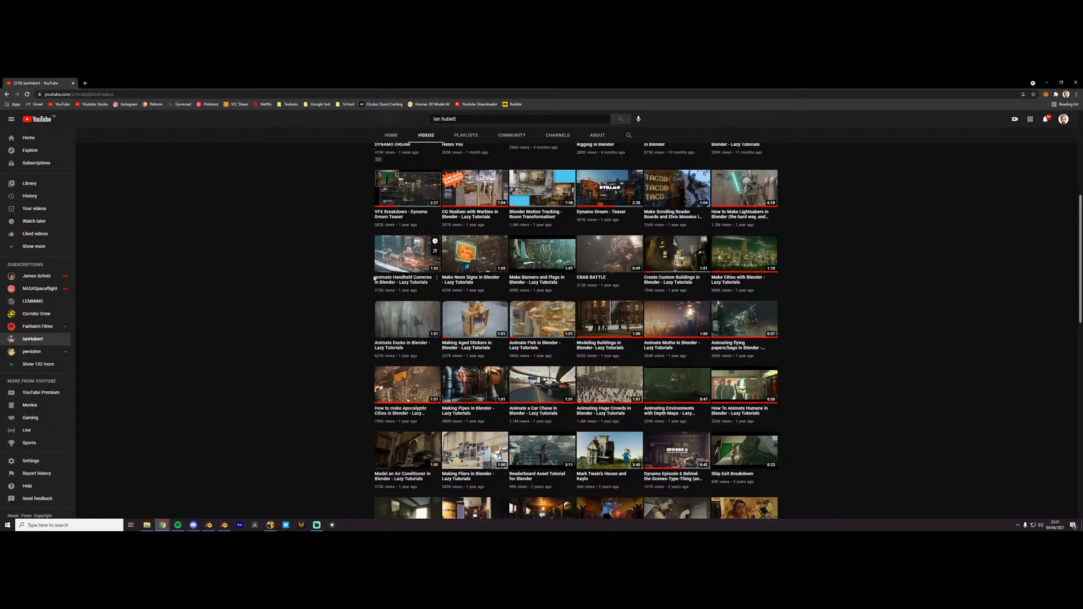
pyautogui.scroll(2, 361, 276)
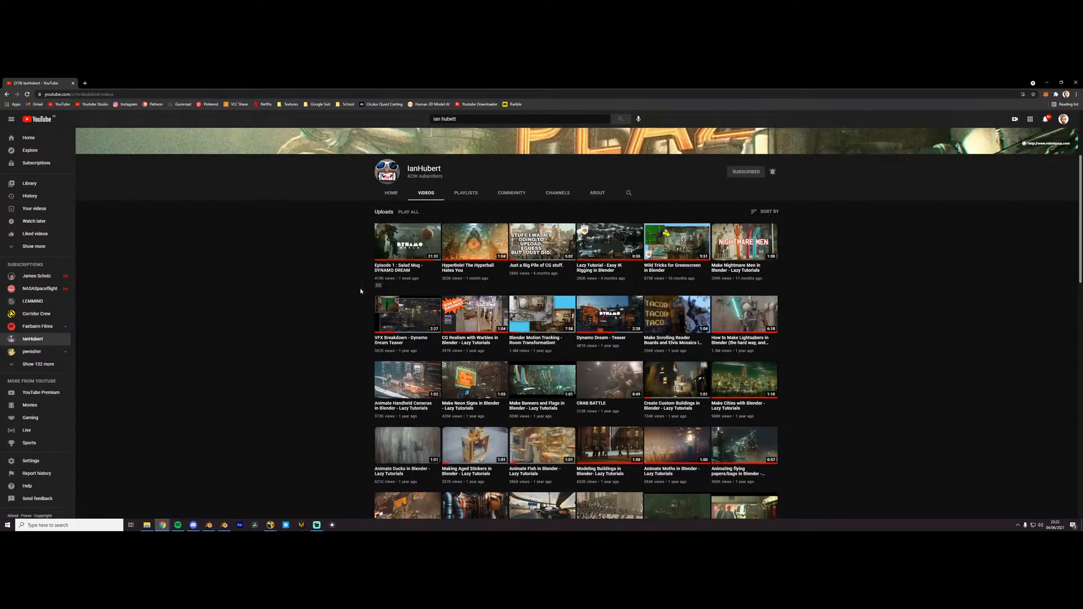
pyautogui.scroll(-2, 534, 384)
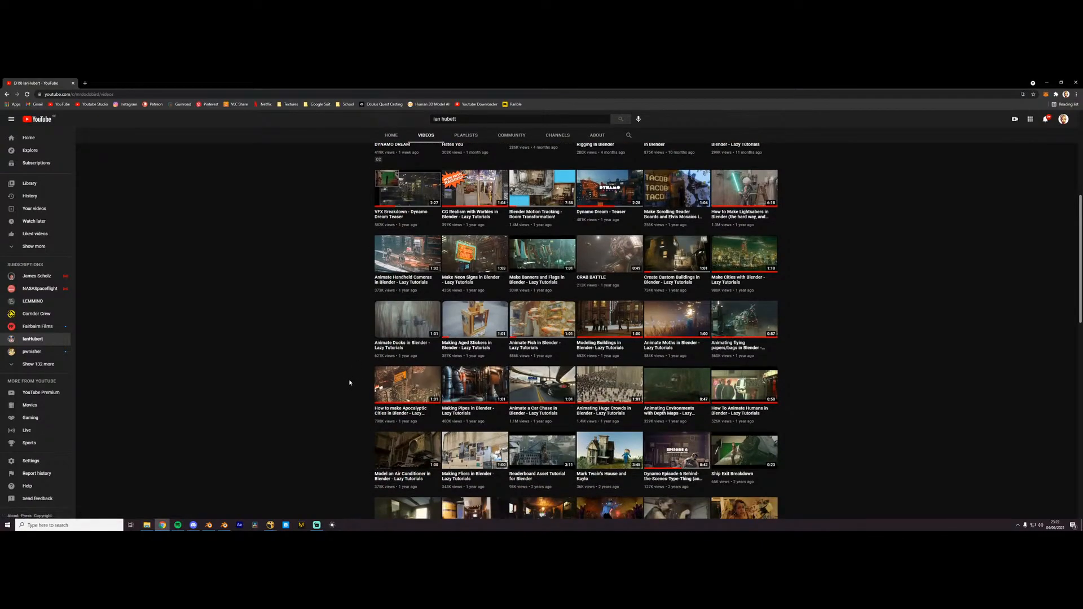
pyautogui.scroll(4, 604, 271)
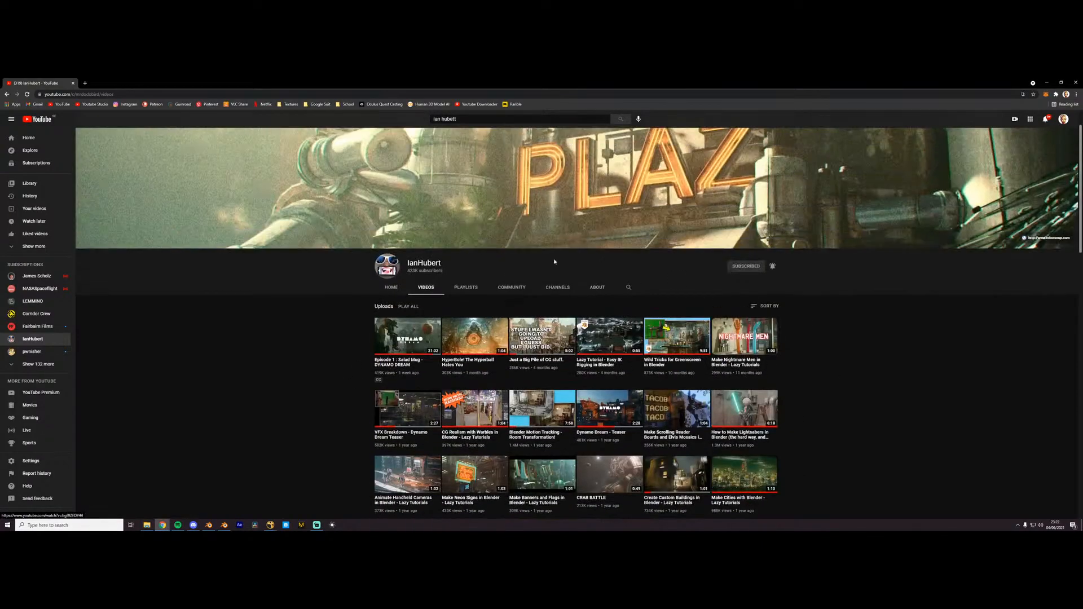
# - Replace the YouTube search with "olav3d" and open the Olav3D Tutorials channel's video list
pyautogui.moveTo(482, 119); pyautogui.dragTo(379, 111)
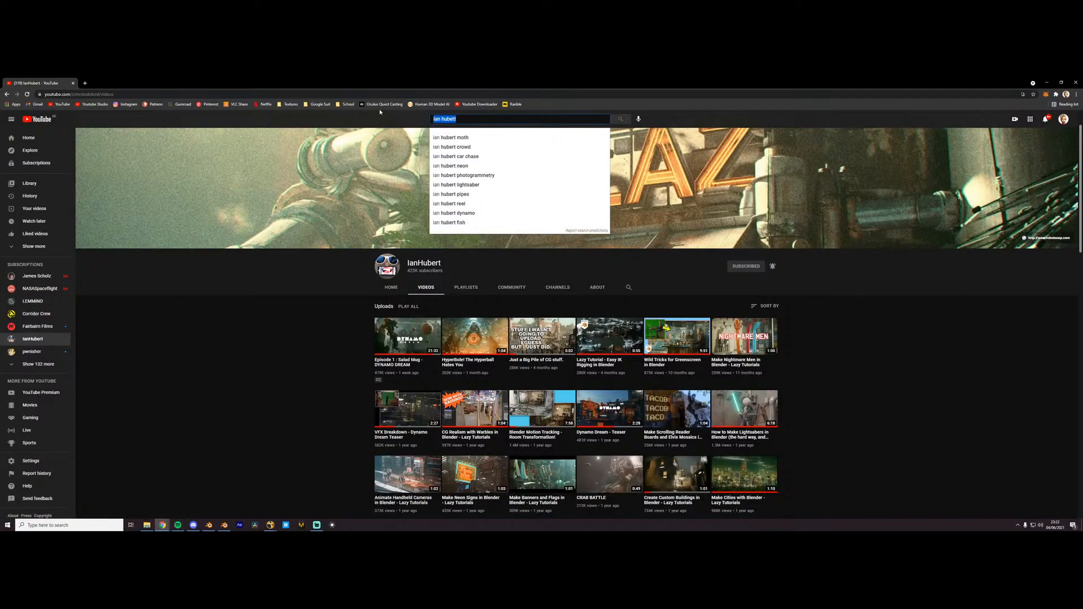
pyautogui.press('BackSpace')
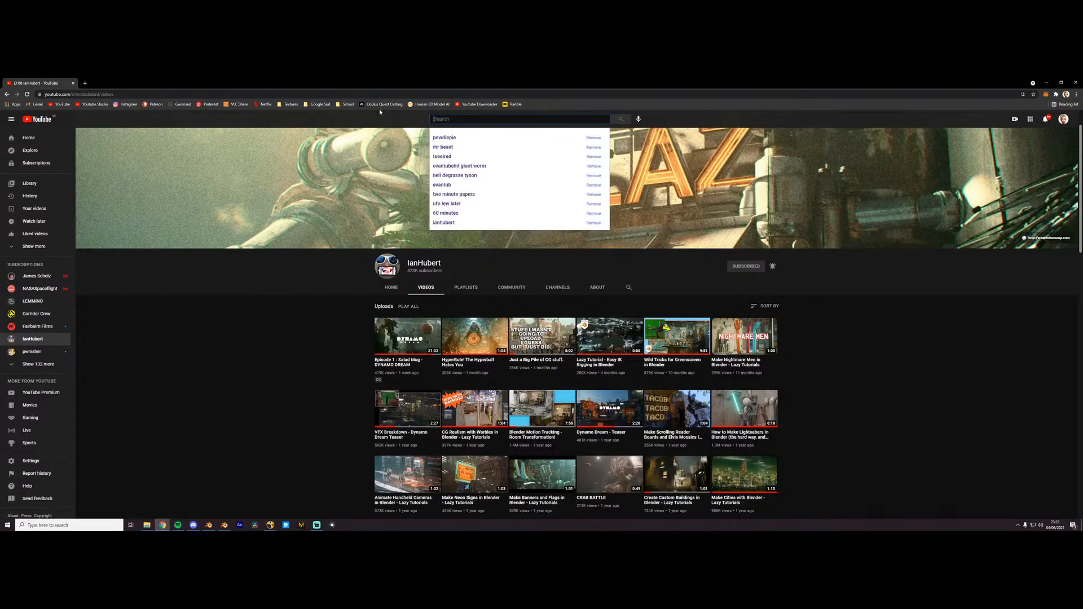
pyautogui.write('olav3d')
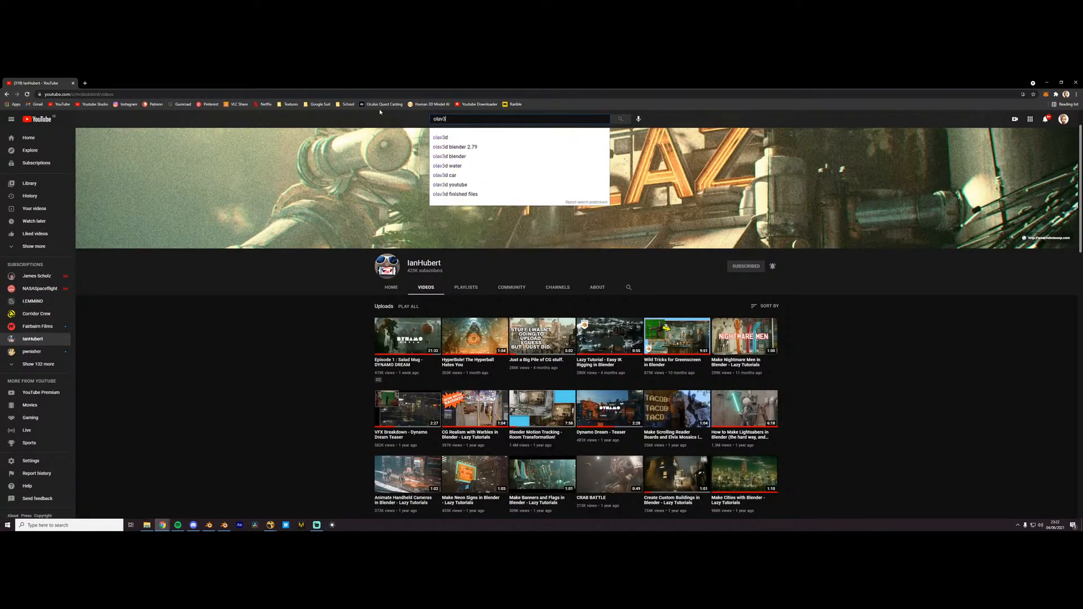
pyautogui.press('Return')
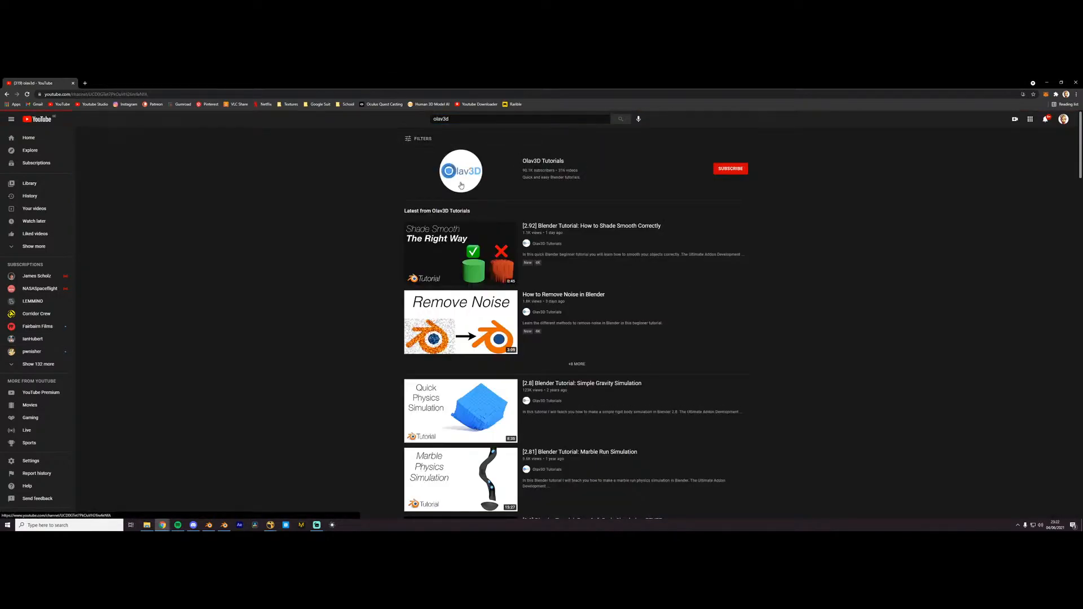
pyautogui.click(462, 183)
pyautogui.click(432, 328)
# - Look through the Olav3D Tutorials uploads down to the older Blender 2.8 tutorials and return to the channel header
pyautogui.scroll(-10, 518, 341)
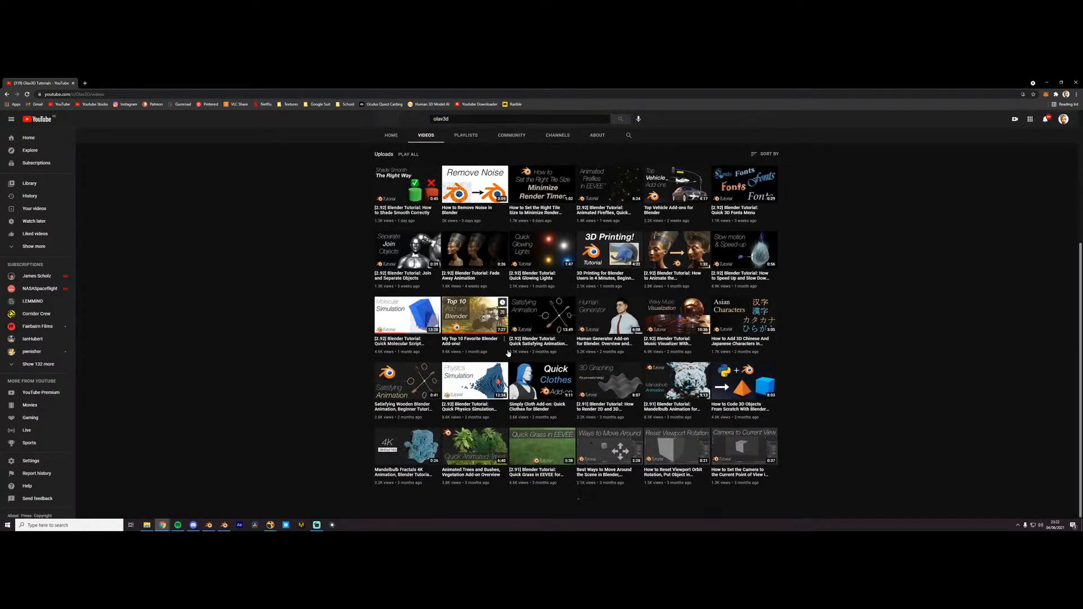
pyautogui.scroll(-15, 519, 341)
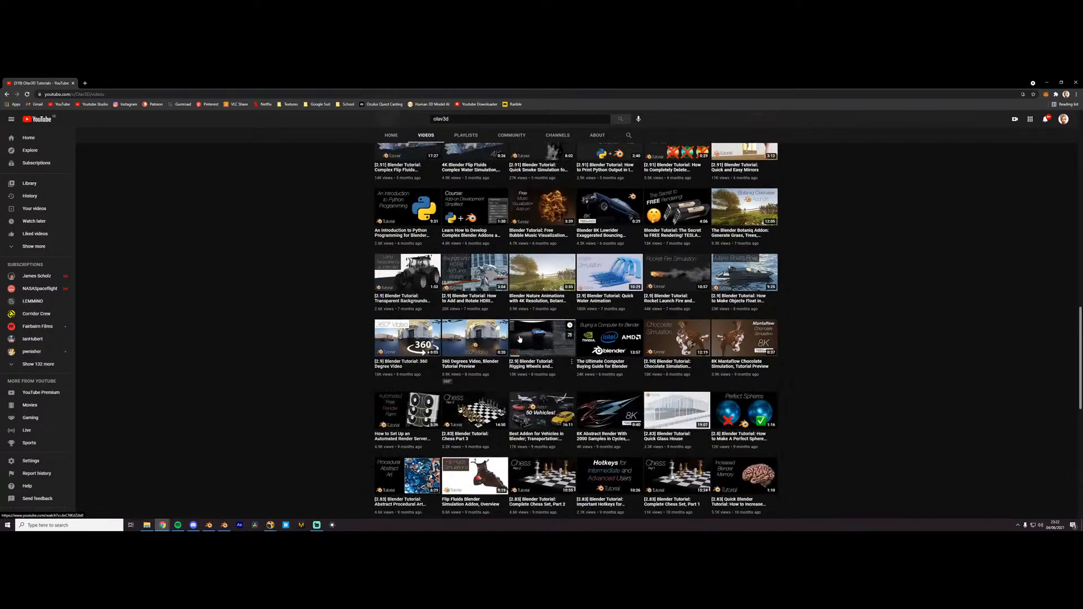
pyautogui.scroll(-6, 524, 331)
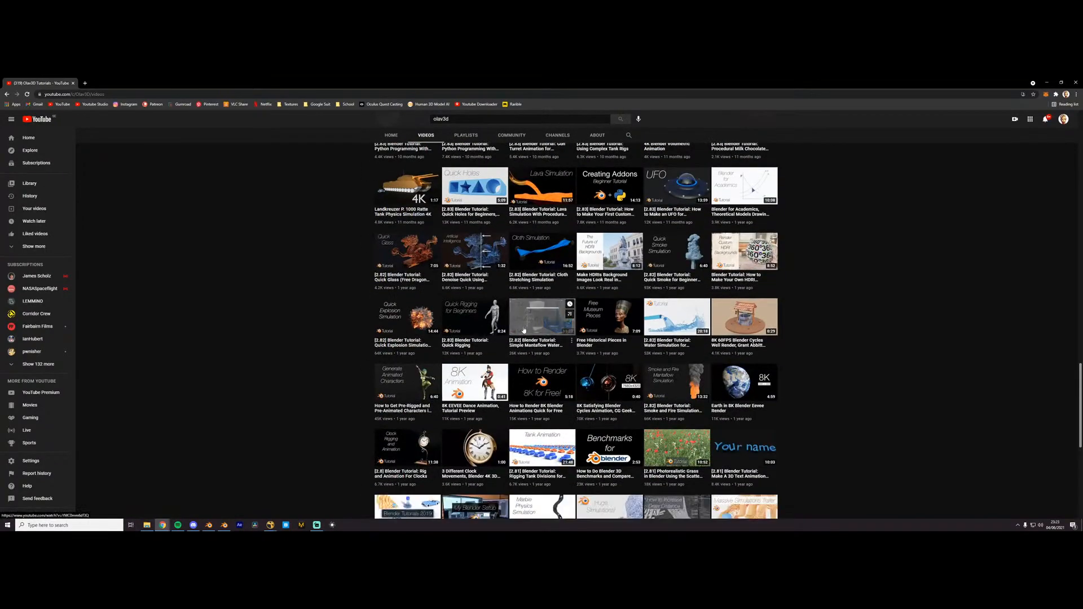
pyautogui.scroll(-3, 524, 327)
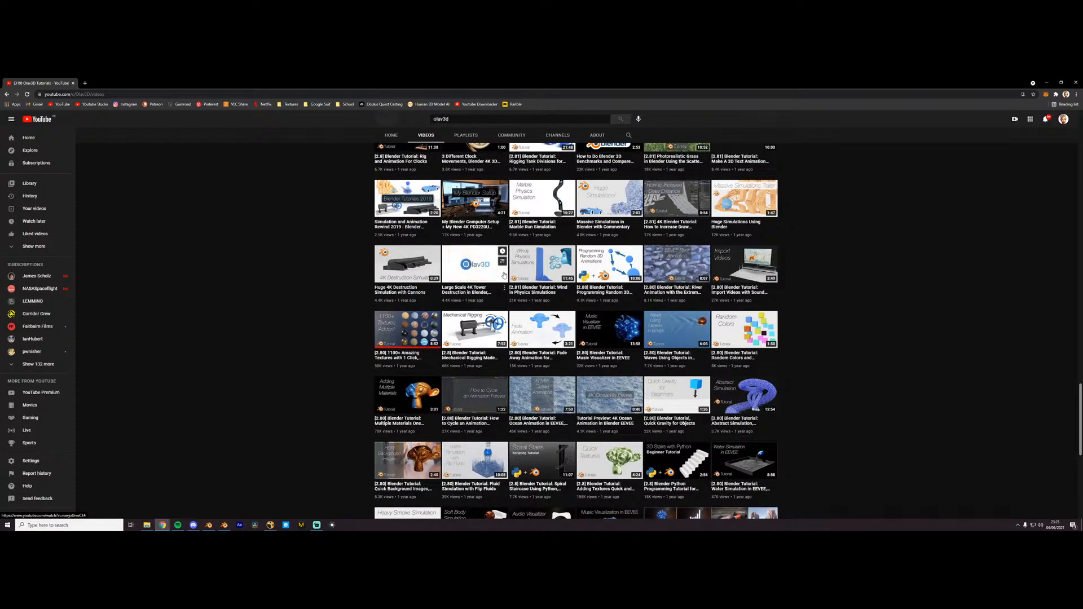
pyautogui.scroll(20, 503, 281)
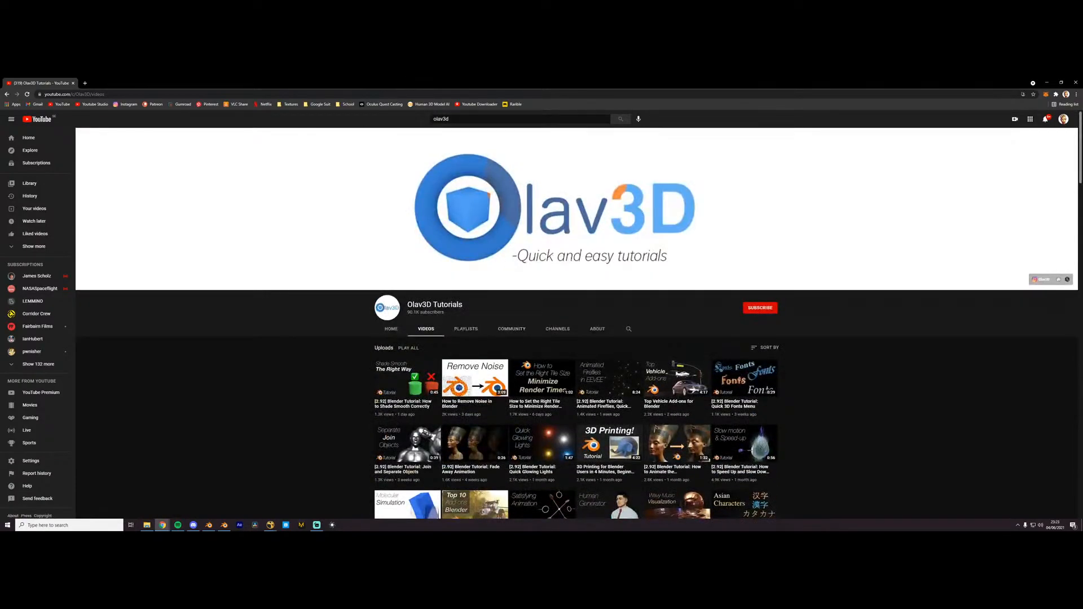
# - Search YouTube for "polyfjord" and open the Polyfjord channel's video list
pyautogui.click(442, 119)
pyautogui.write('polyfjord')
pyautogui.press('Return')
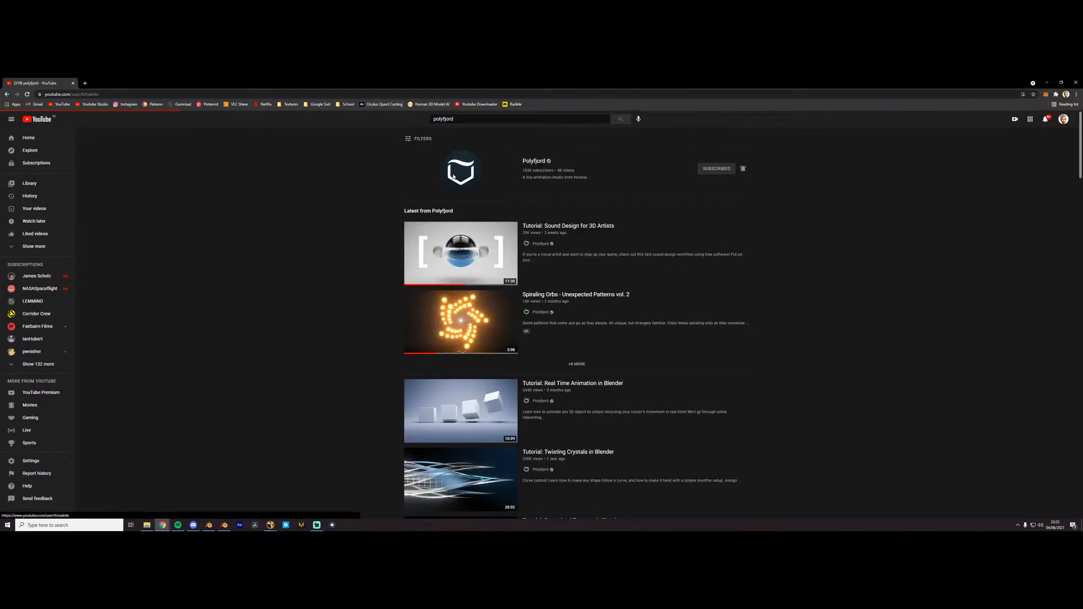
pyautogui.click(429, 169)
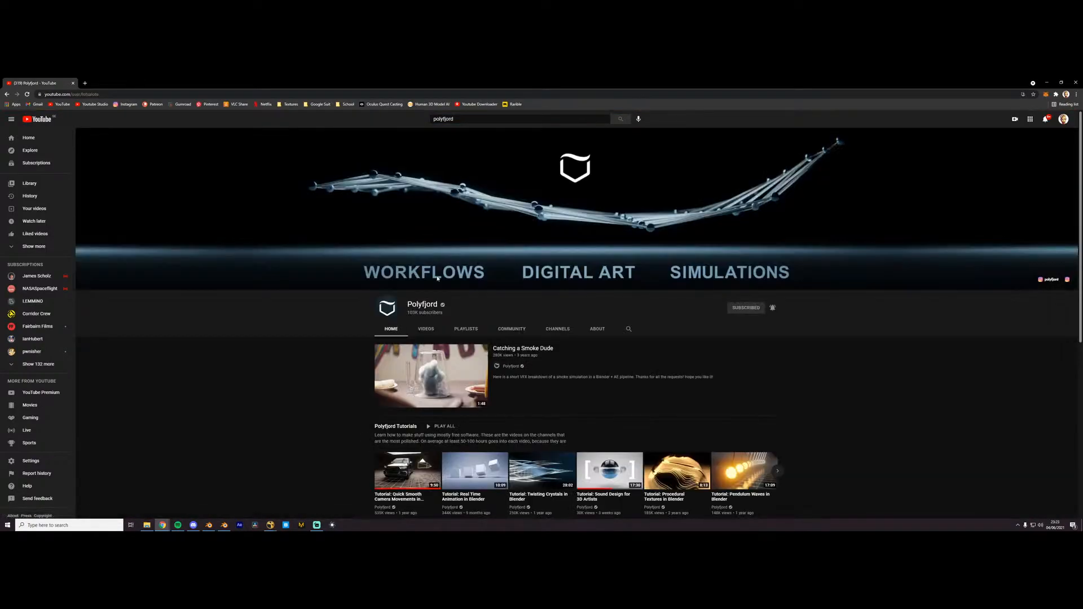
pyautogui.click(425, 332)
# - Browse Polyfjord's uploads to the oldest videos and return to the channel header
pyautogui.scroll(-3, 420, 381)
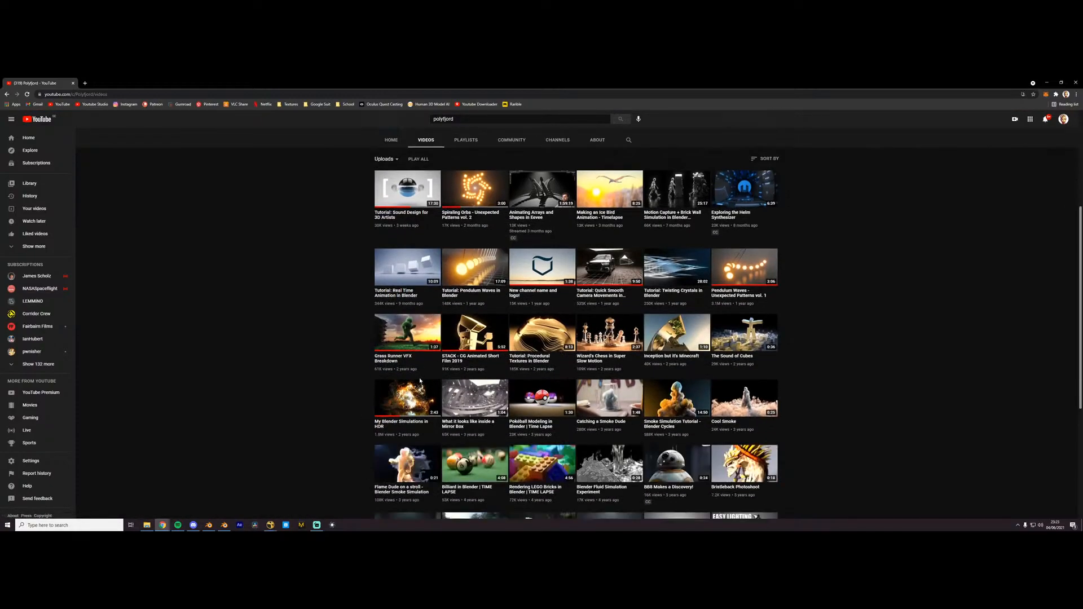
pyautogui.scroll(-3, 508, 373)
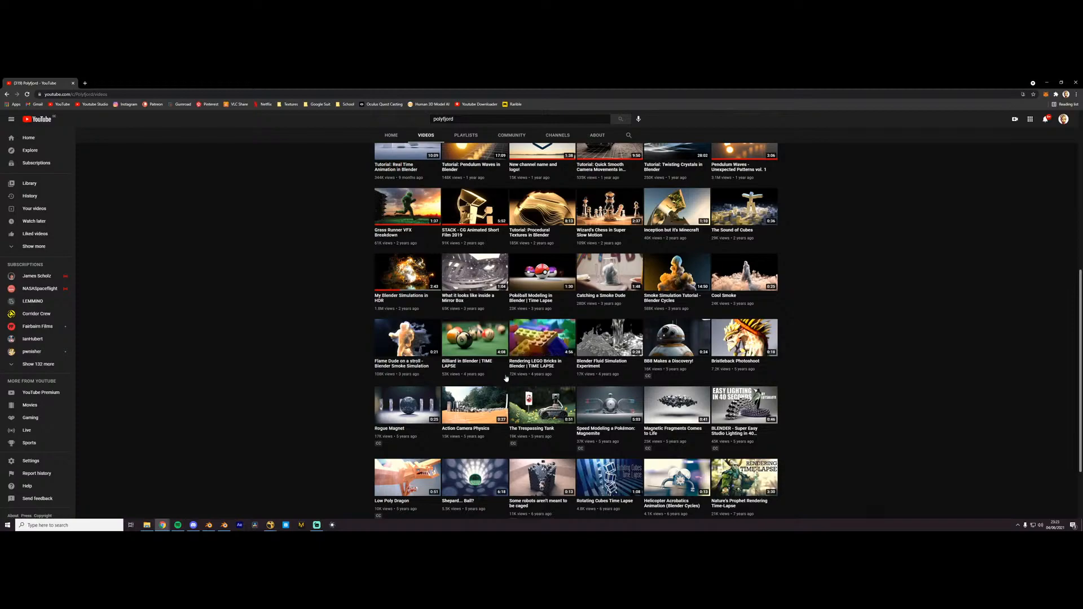
pyautogui.scroll(-2, 536, 394)
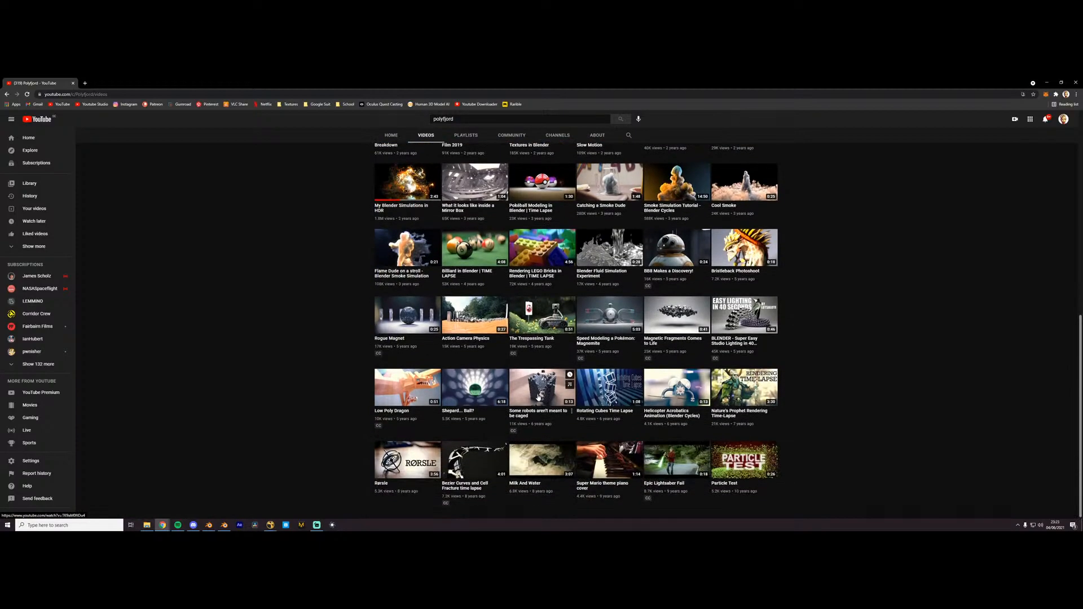
pyautogui.scroll(10, 539, 398)
pyautogui.scroll(5, 393, 390)
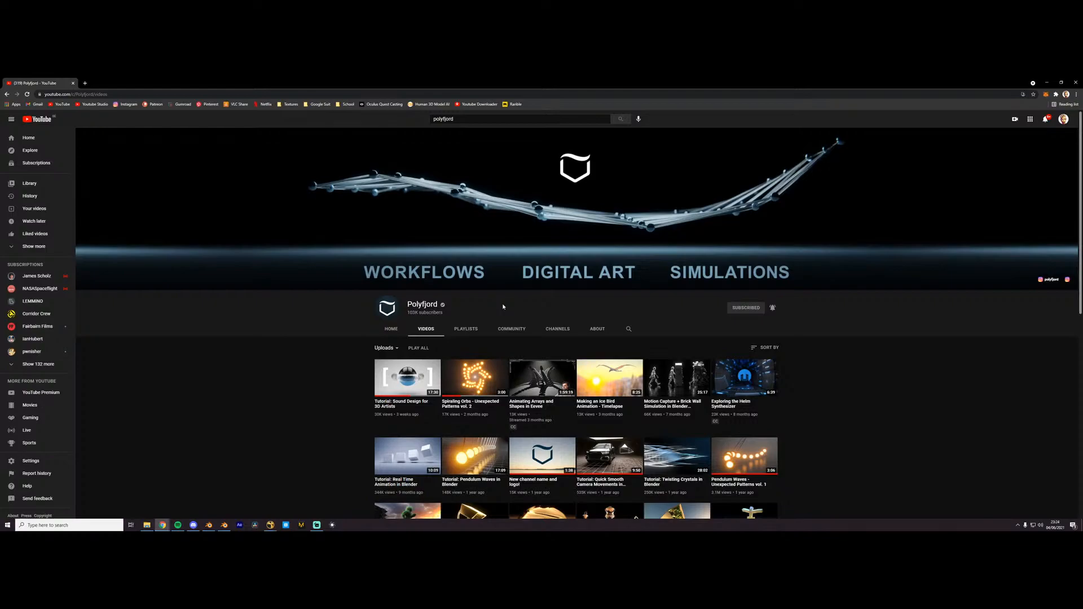
# - Move the YouTube window away, bring the creator's Patreon page over Blender, and widen its browser window
pyautogui.moveTo(191, 84); pyautogui.dragTo(192, 79)
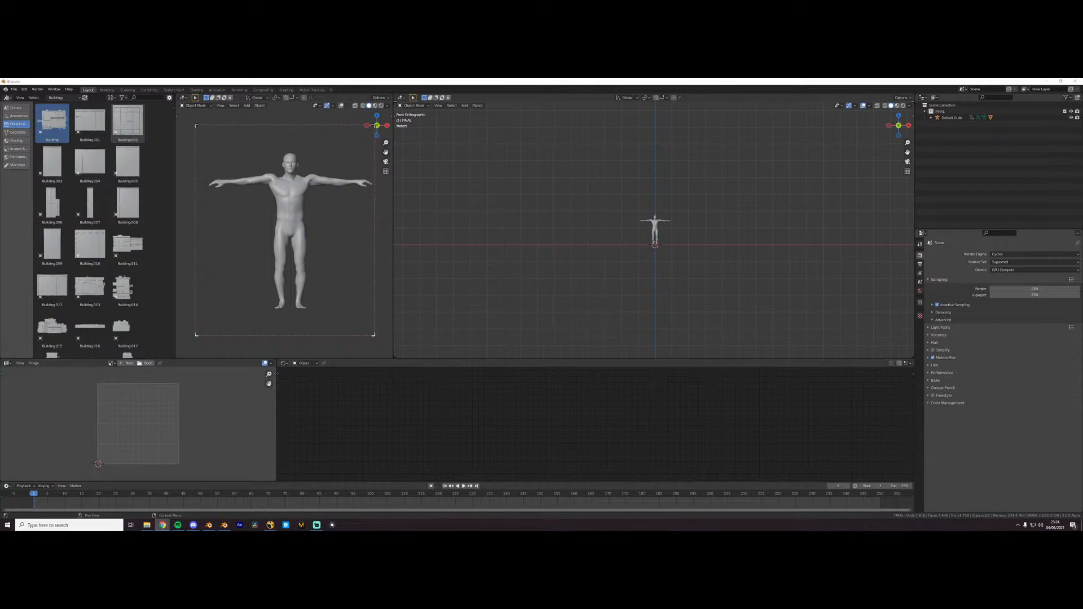
pyautogui.moveTo(1082, 225); pyautogui.dragTo(580, 171)
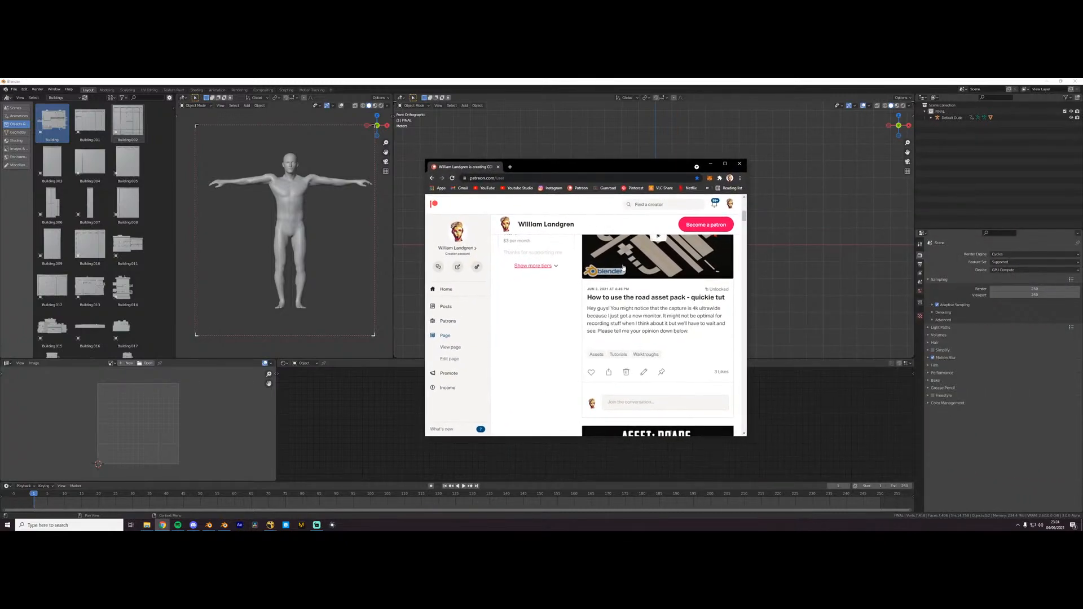
pyautogui.moveTo(748, 286); pyautogui.dragTo(787, 286)
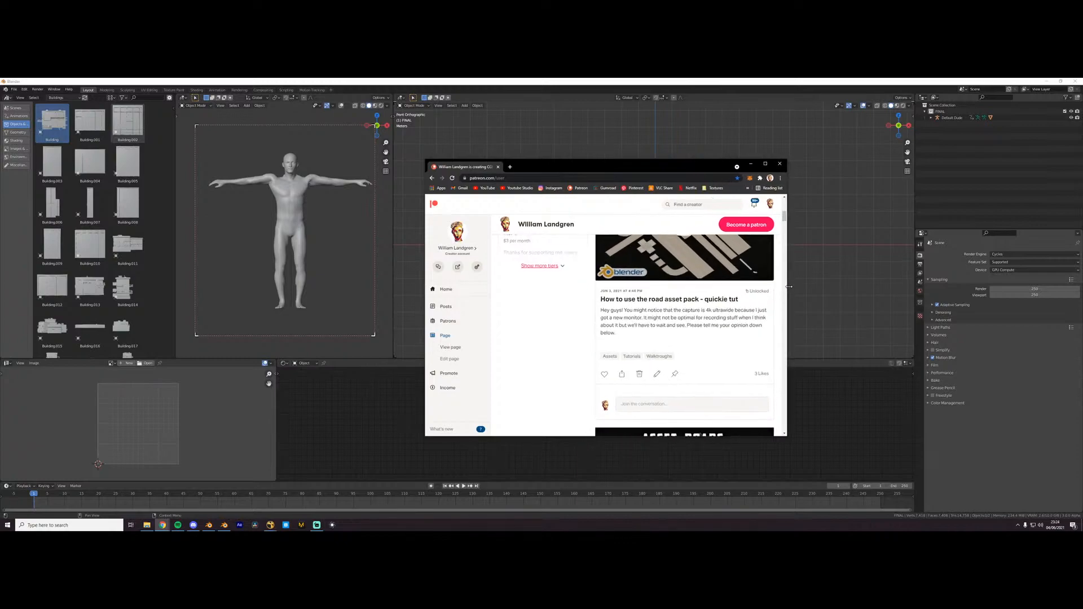
# - Review the Patreon posts from the road asset pack through the LUT pack, compositing and .EXR tutorials to the useful overlays asset
pyautogui.scroll(-3, 713, 295)
pyautogui.scroll(-7, 714, 295)
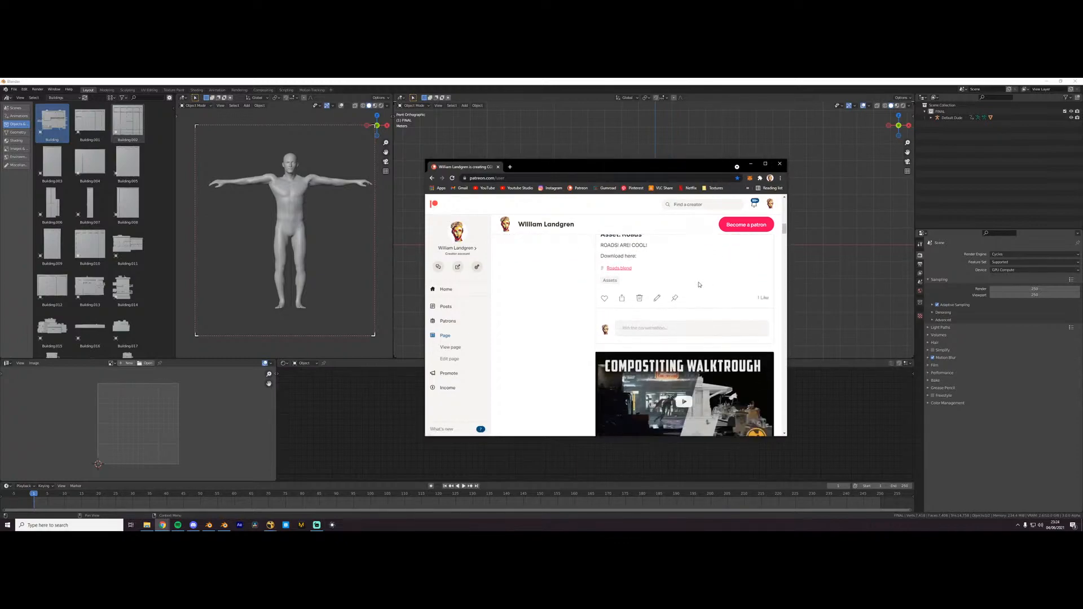
pyautogui.scroll(1, 683, 294)
pyautogui.scroll(-8, 676, 292)
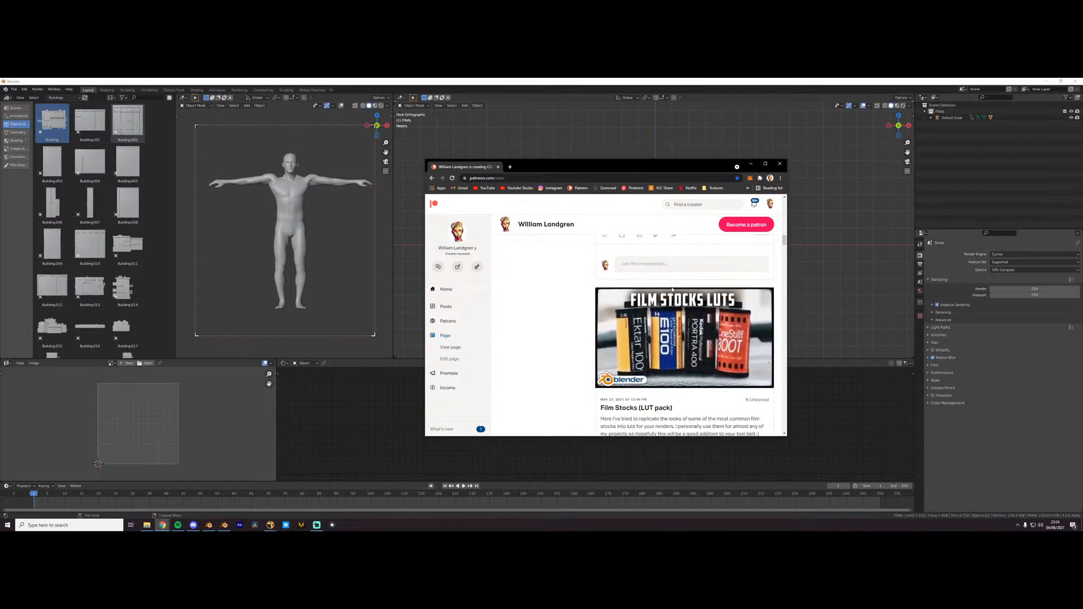
pyautogui.scroll(-5, 672, 281)
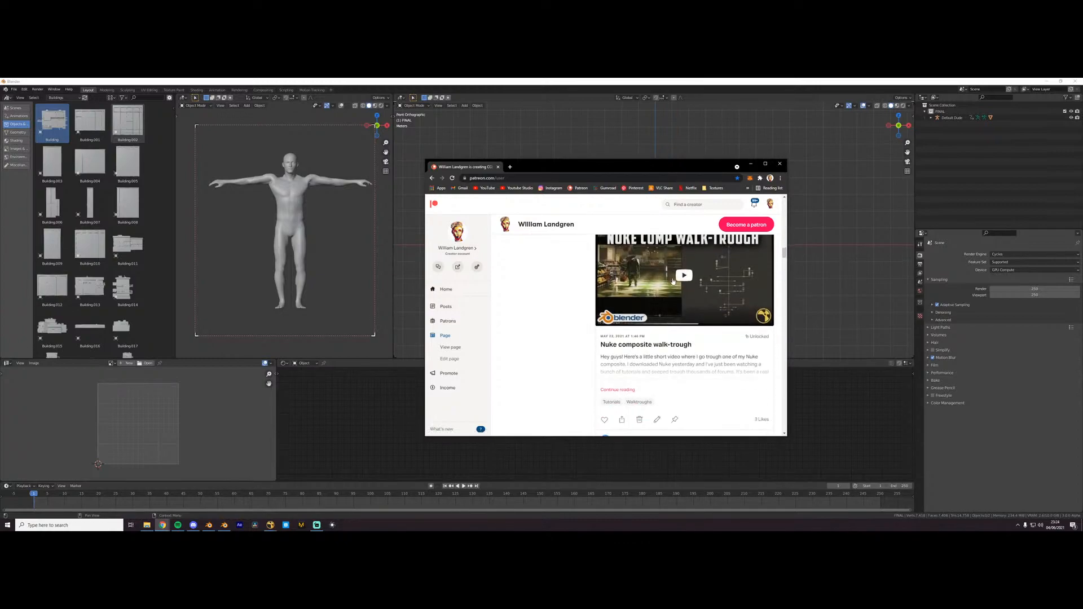
pyautogui.scroll(3, 661, 272)
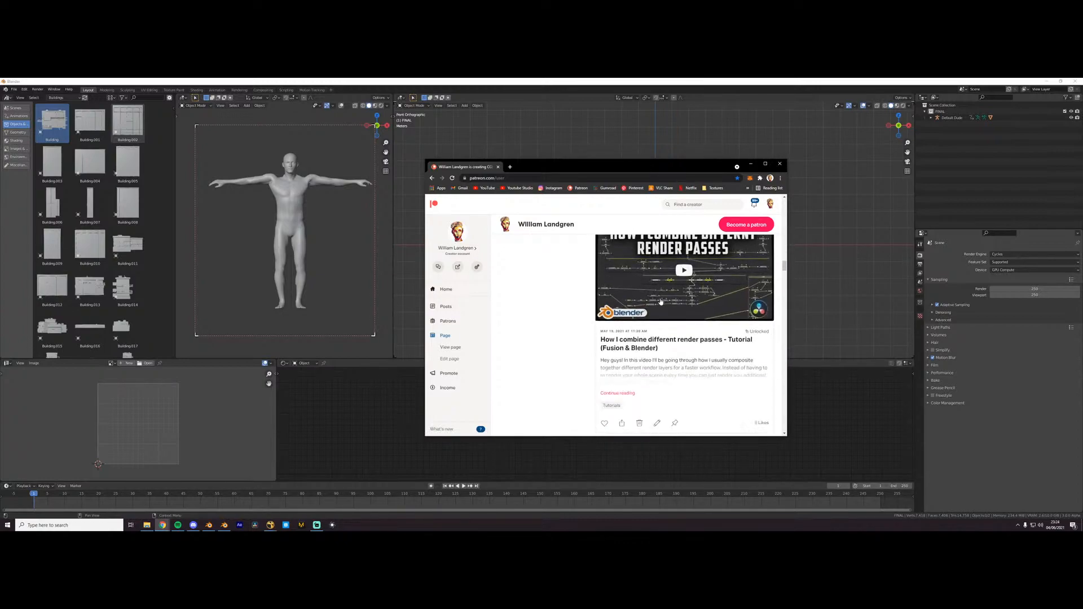
pyautogui.scroll(-4, 657, 304)
pyautogui.scroll(-3, 657, 305)
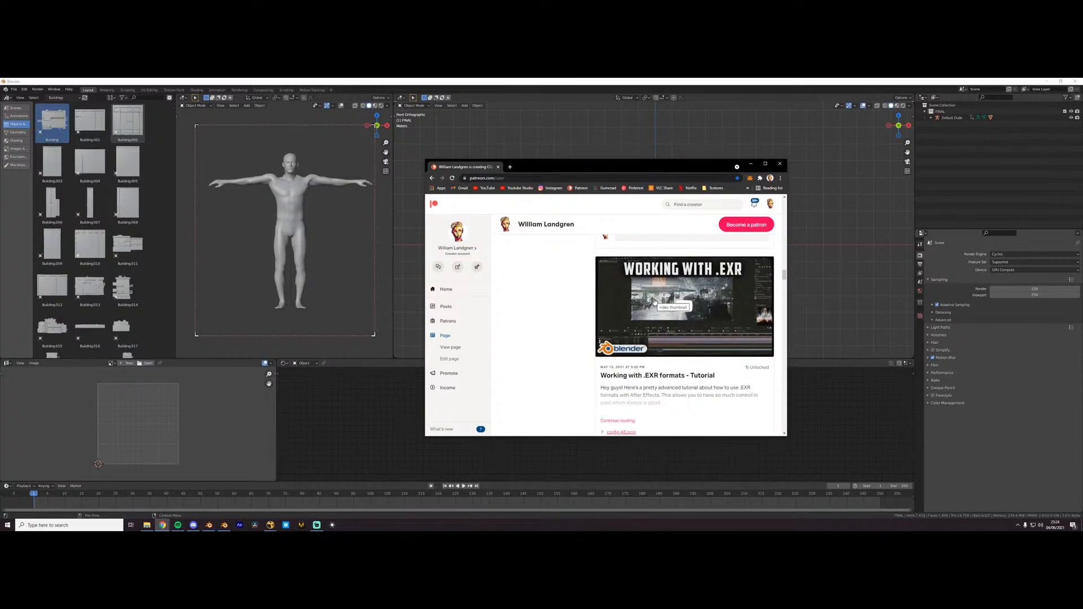
pyautogui.scroll(-3, 654, 304)
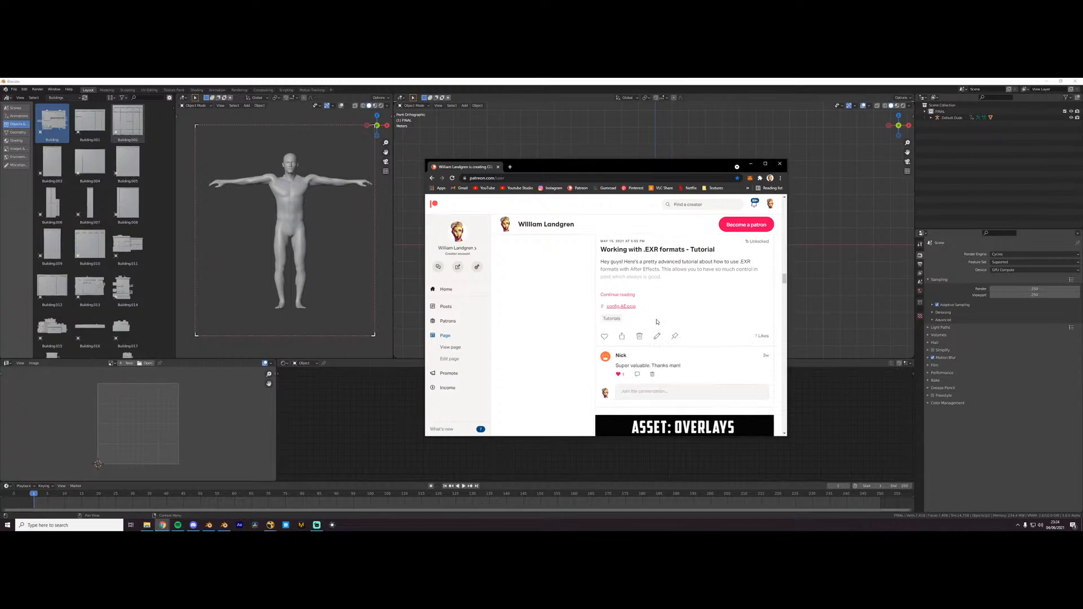
pyautogui.scroll(-2, 657, 322)
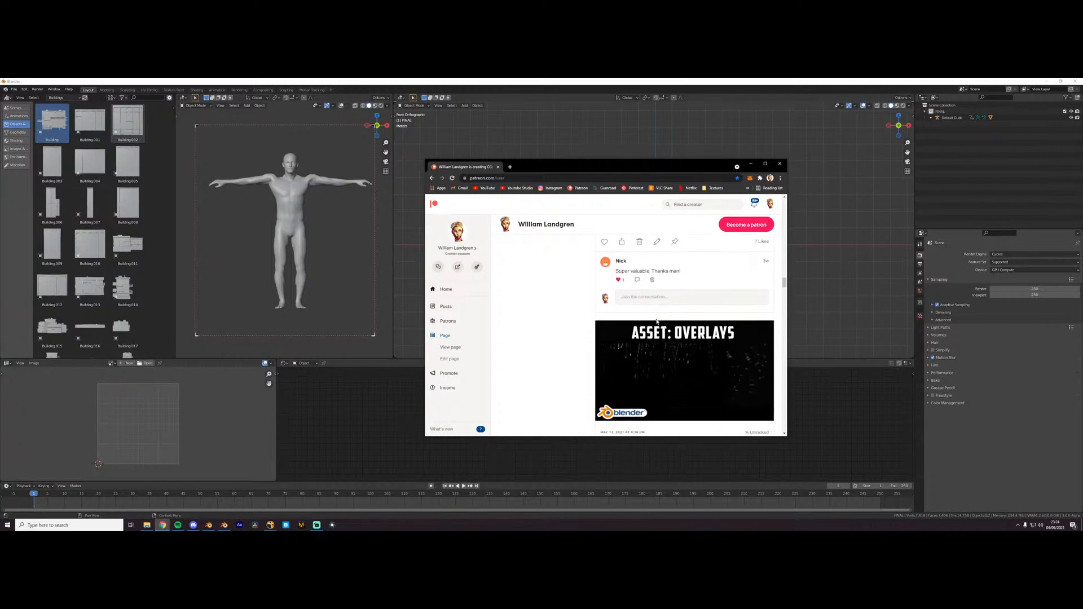
pyautogui.scroll(-2, 660, 327)
pyautogui.scroll(-1, 662, 332)
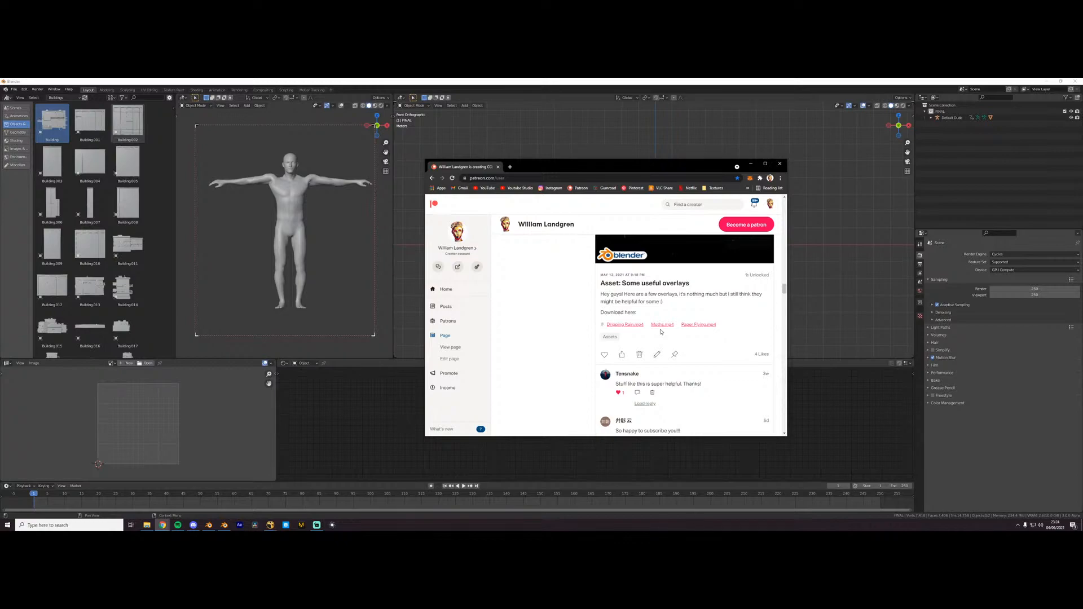
# - Review the Patreon posts down to the Marvelous Designer clothing tutorial and close the browser window
pyautogui.scroll(-10, 661, 331)
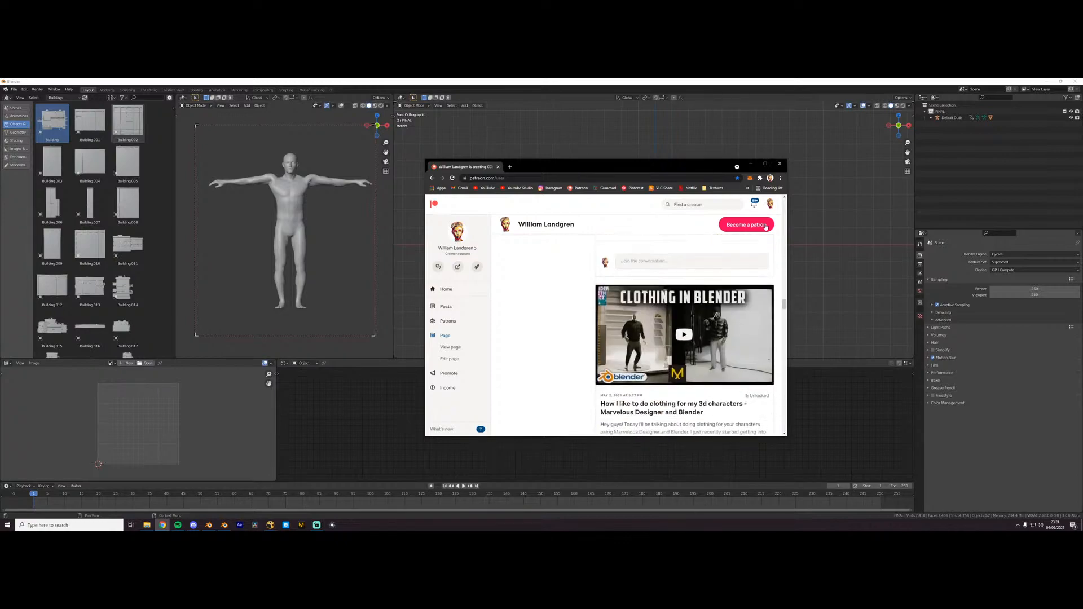
pyautogui.click(779, 165)
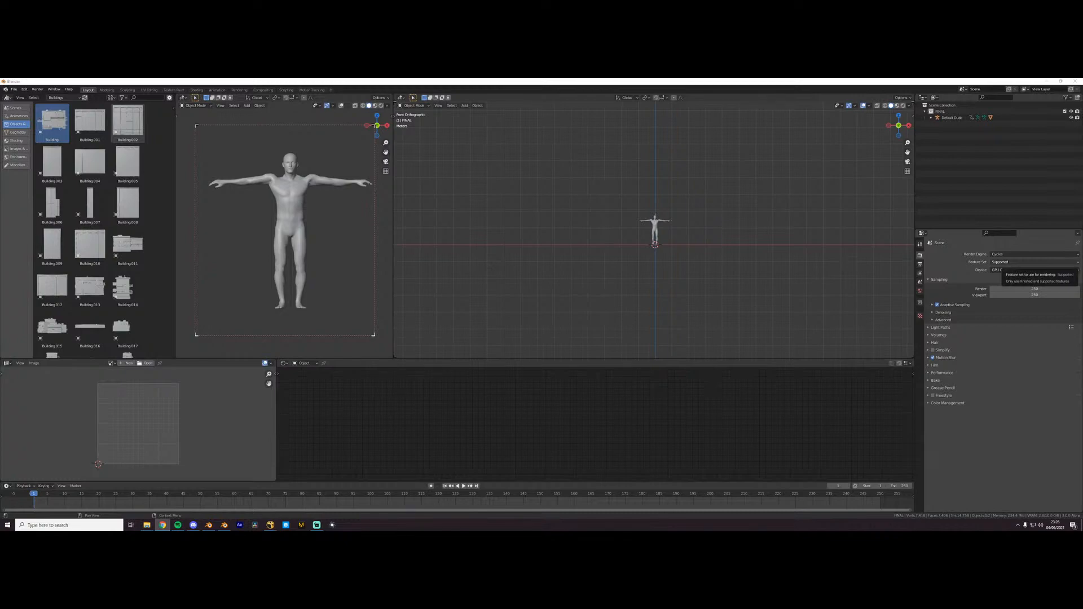
pyautogui.click(633, 445)
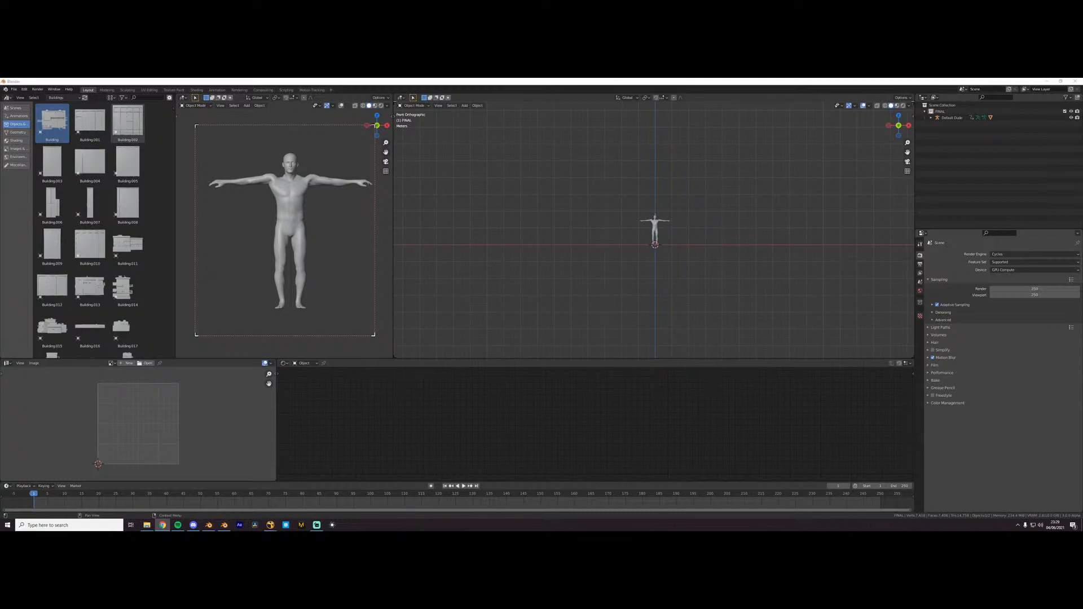
# - Add a camera aligned to the current view, previewing the character in Rendered shading before returning to Solid shading
pyautogui.press('z')
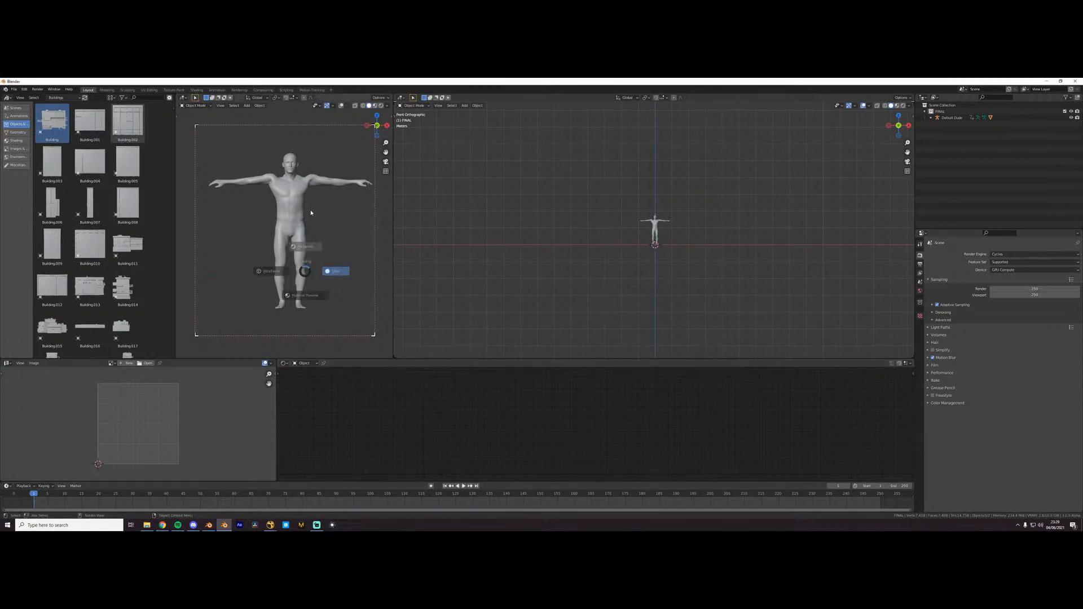
pyautogui.click(353, 199)
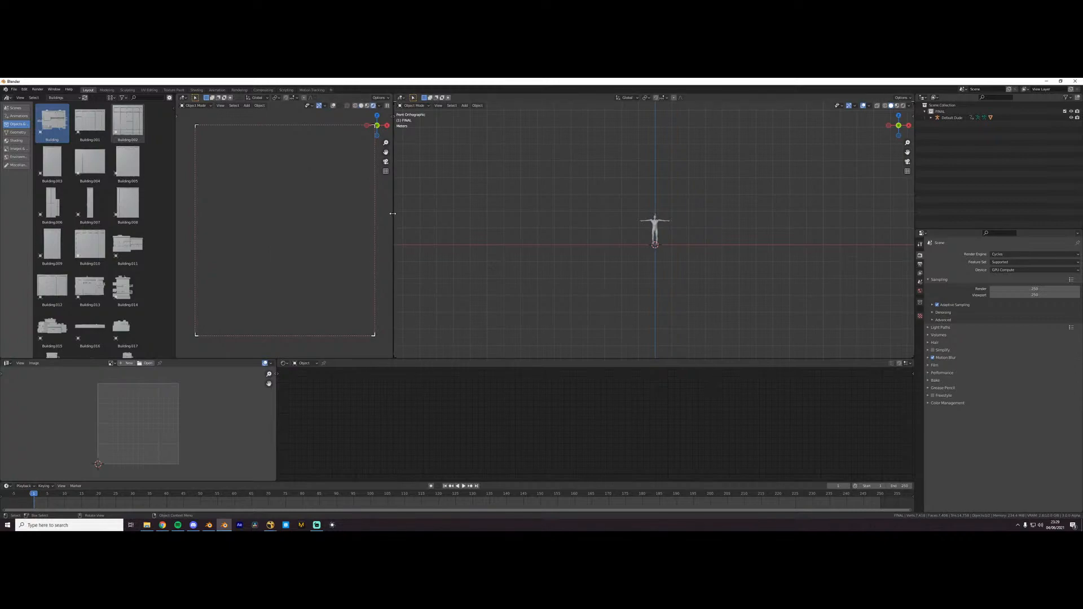
pyautogui.moveTo(312, 233); pyautogui.dragTo(338, 235, button='middle')
pyautogui.hotkey('shift', 'a')
pyautogui.press('c')
pyautogui.press('ctrl+alt+KP_0')
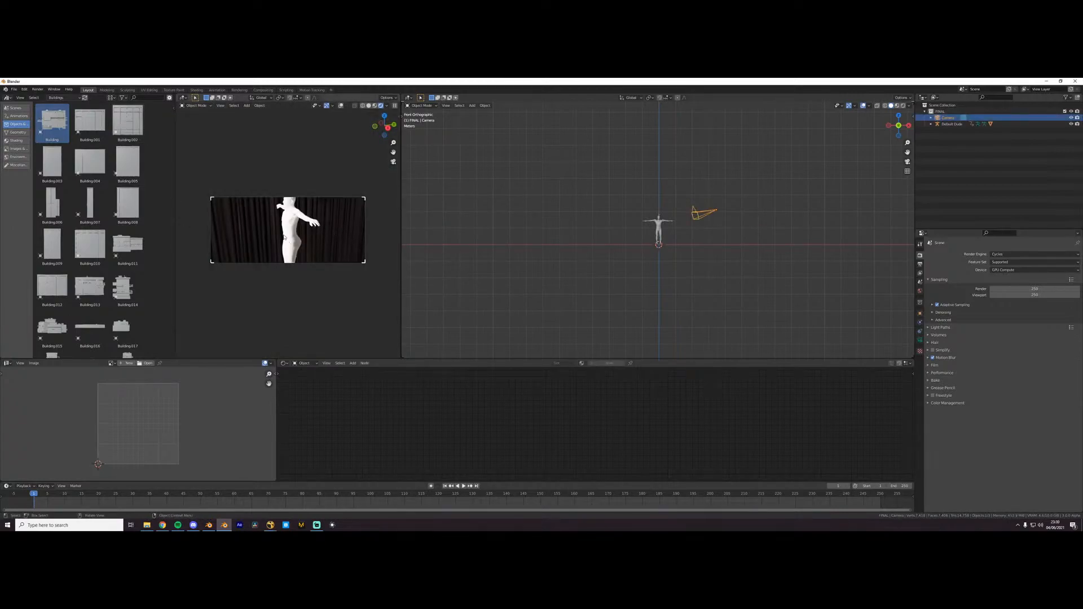
pyautogui.press('z')
pyautogui.click(322, 236)
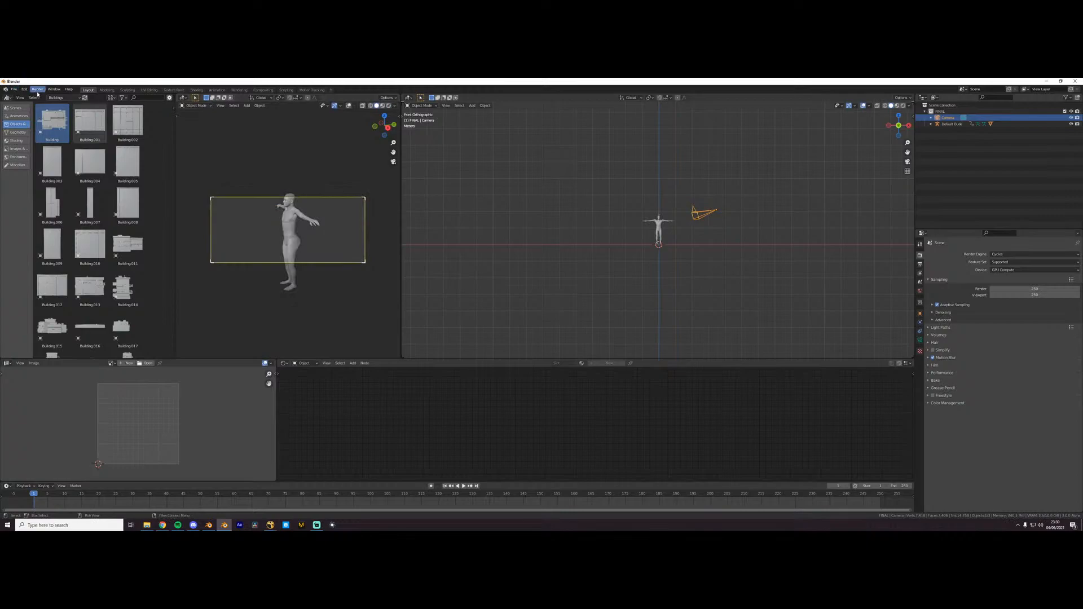
# - Set the world background strength to 2, render a test image of the character, and close the render window
pyautogui.click(920, 291)
pyautogui.click(1032, 347)
pyautogui.write('2')
pyautogui.press('Return')
pyautogui.press('F12')
pyautogui.moveTo(188, 83); pyautogui.dragTo(398, 171)
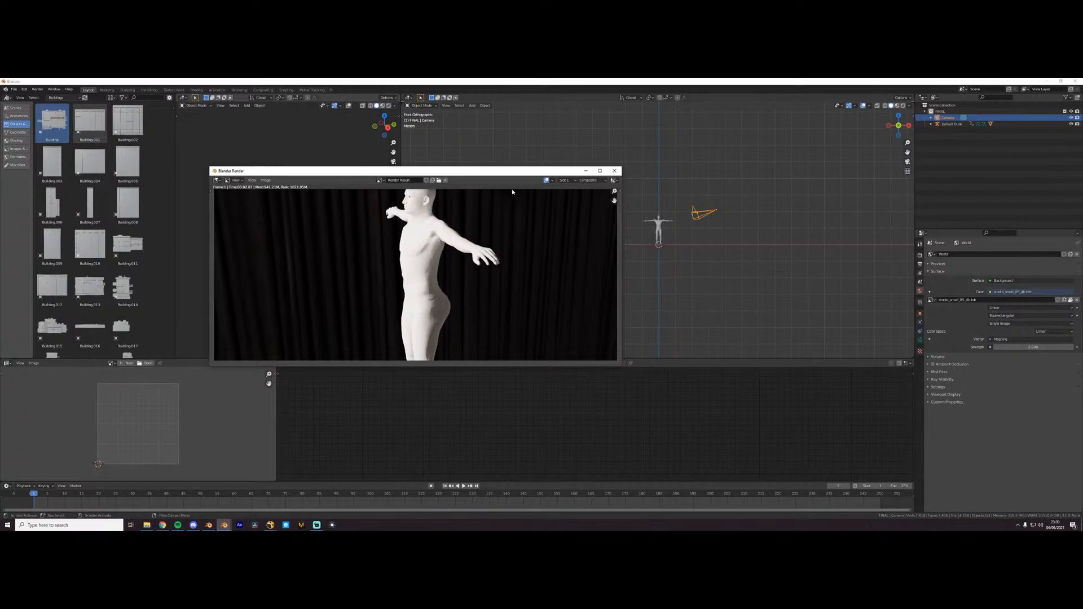
pyautogui.click(615, 171)
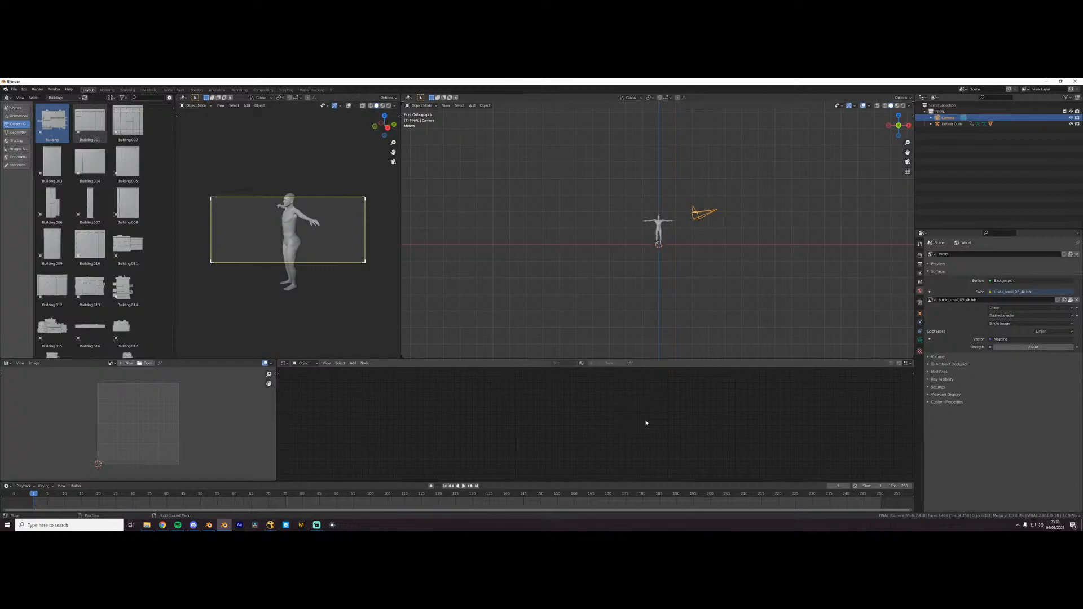
# - Discard the unsaved scene and open a3.blend from the Projects folder of "107 - Flying thing"
pyautogui.click(13, 89)
pyautogui.moveTo(20, 110)
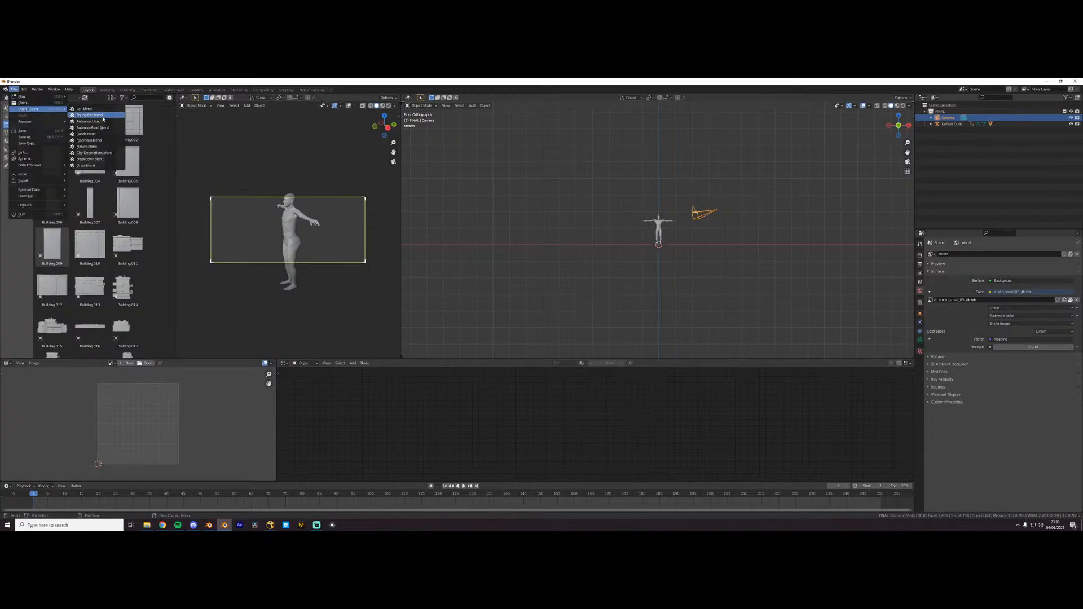
pyautogui.click(38, 104)
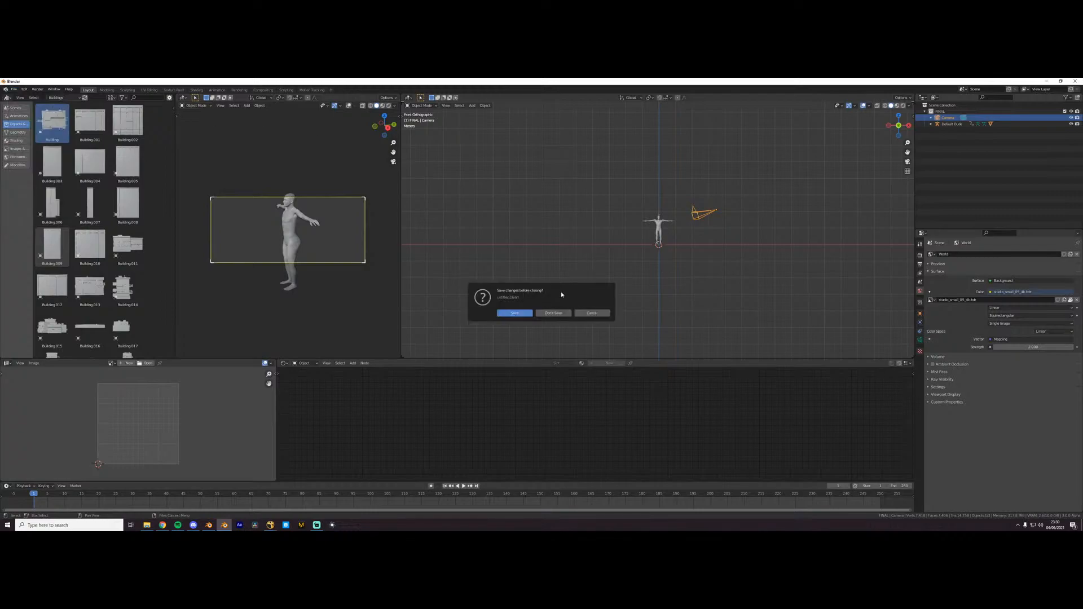
pyautogui.click(553, 313)
pyautogui.click(291, 253)
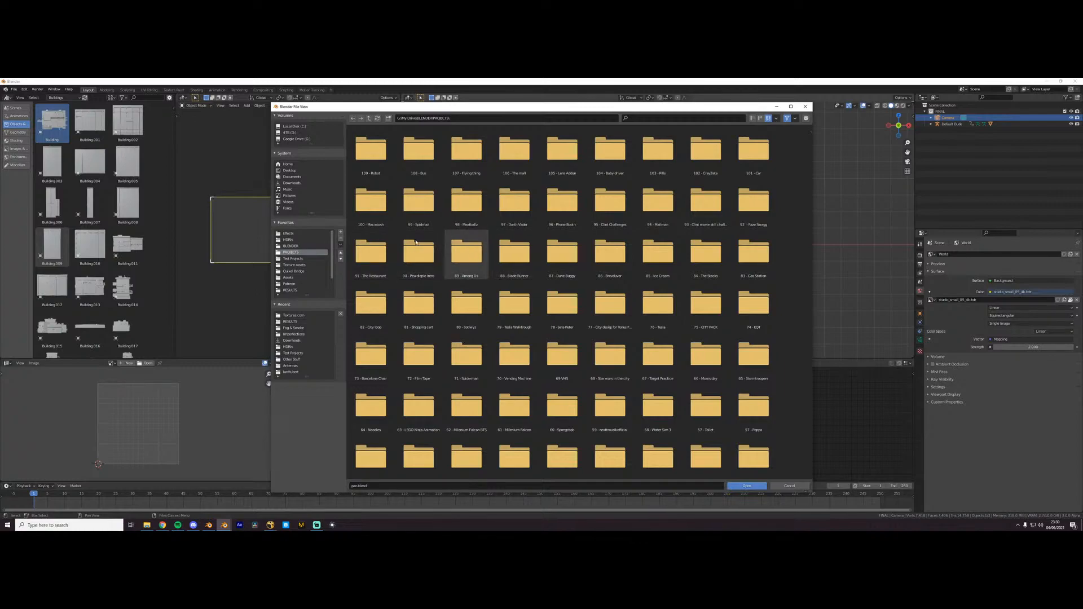
pyautogui.doubleClick(467, 151)
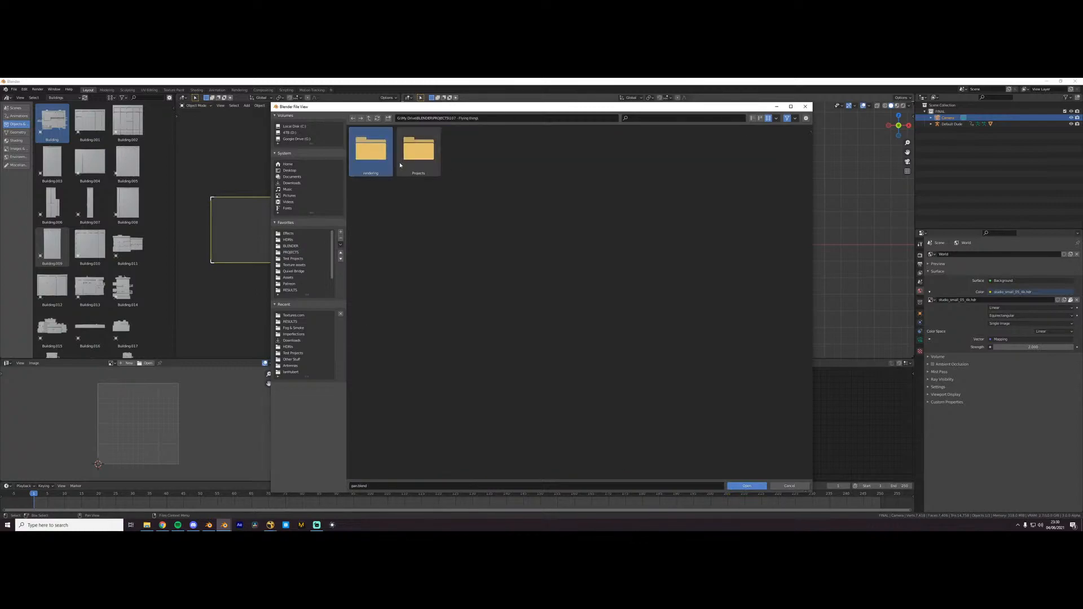
pyautogui.doubleClick(426, 161)
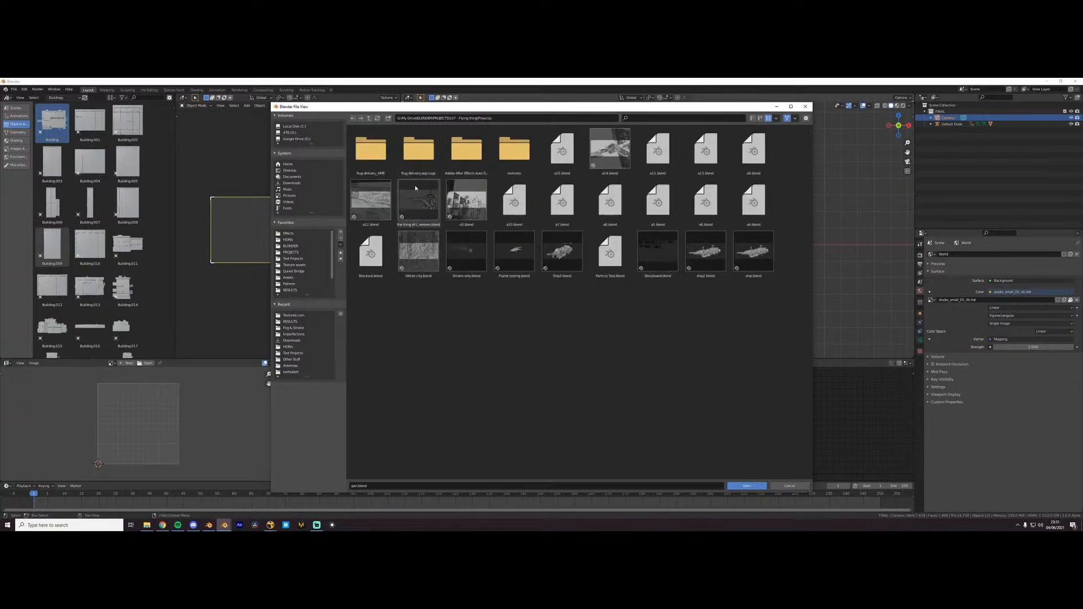
pyautogui.doubleClick(463, 210)
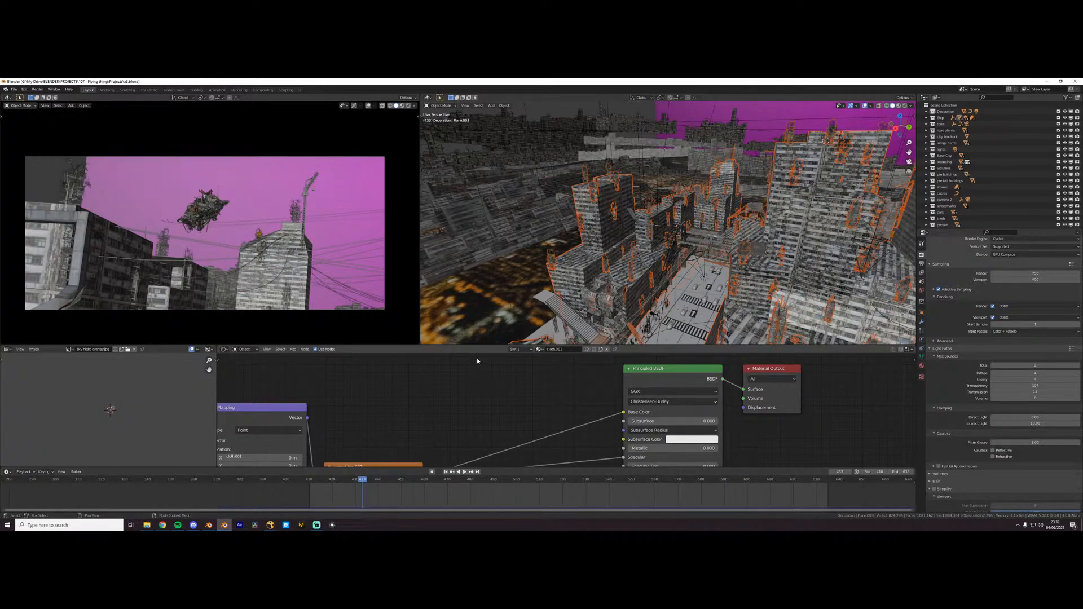
# - Look over the city in a3.blend, select the road plane, and quit Blender without saving
pyautogui.moveTo(685, 311); pyautogui.dragTo(709, 303, button='middle')
pyautogui.click(633, 290)
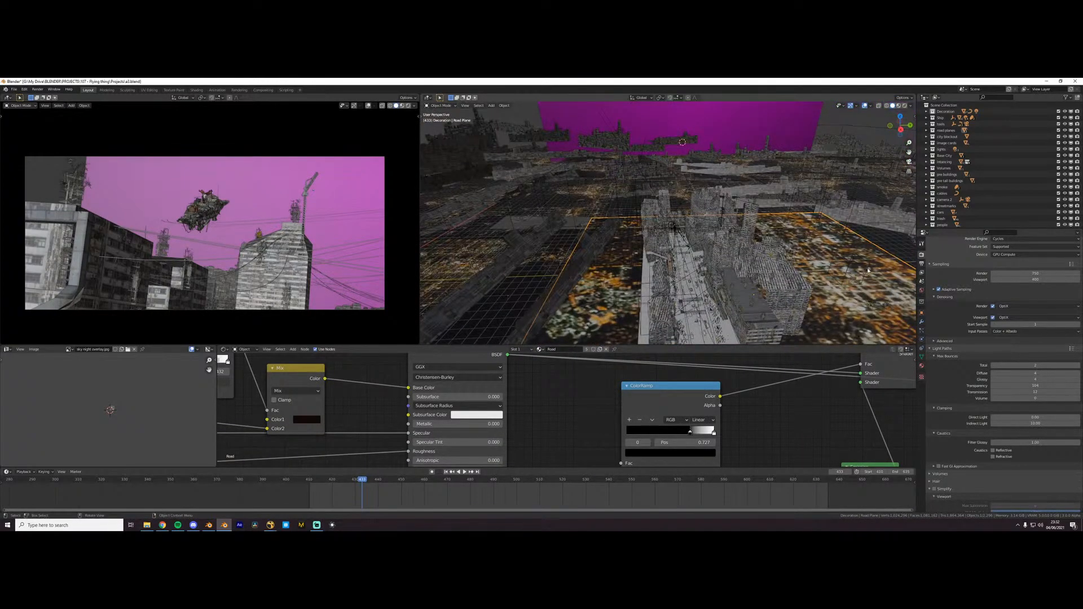
pyautogui.click(1075, 82)
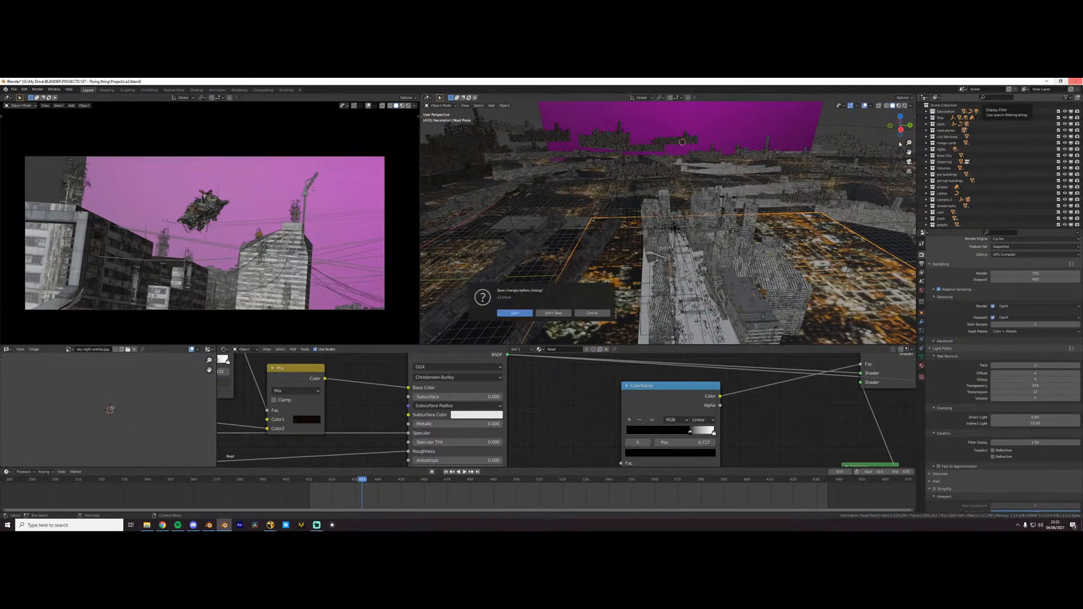
pyautogui.click(554, 313)
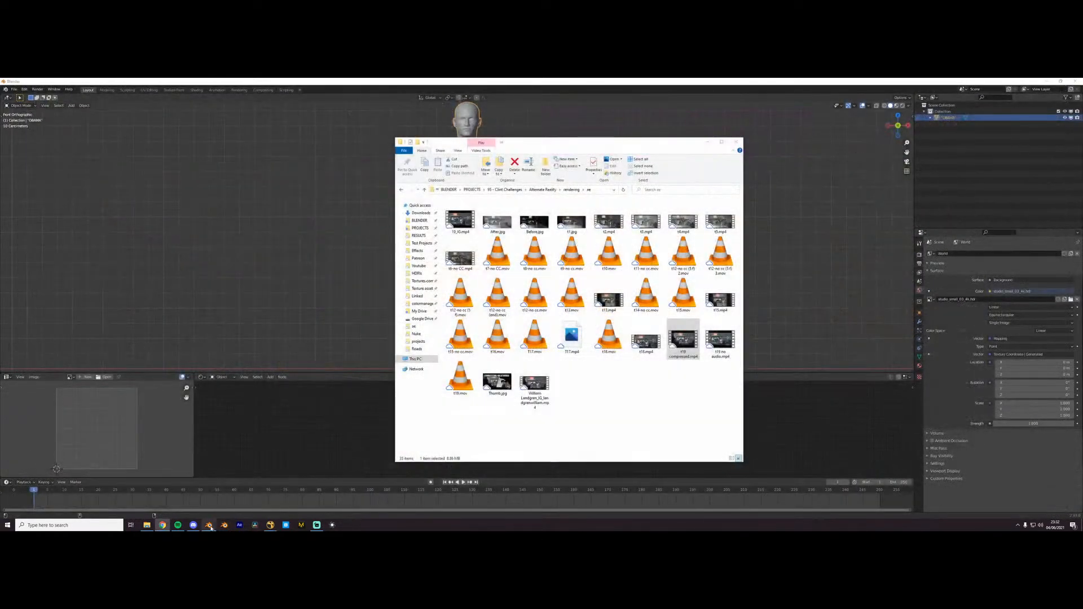
# - Launch the other installed Blender version and show the files available for opening as thumbnails
pyautogui.click(209, 526)
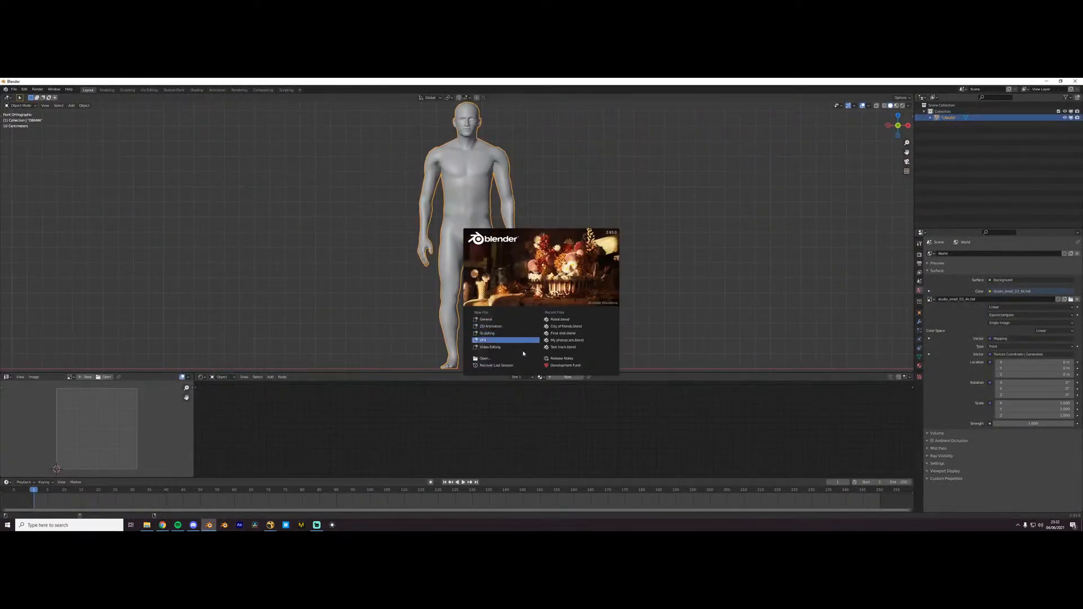
pyautogui.click(491, 359)
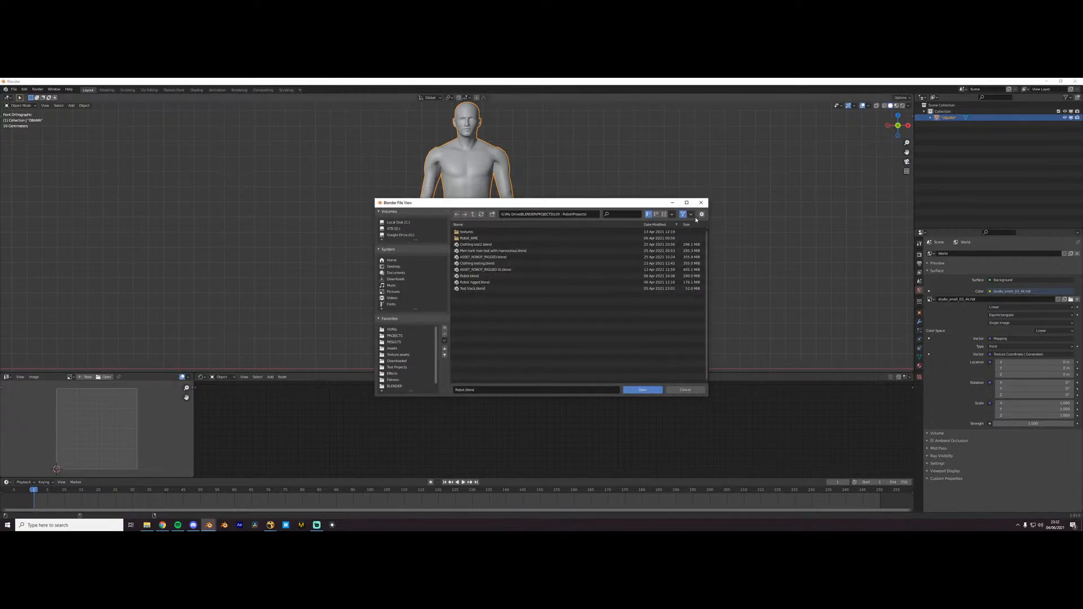
pyautogui.click(664, 214)
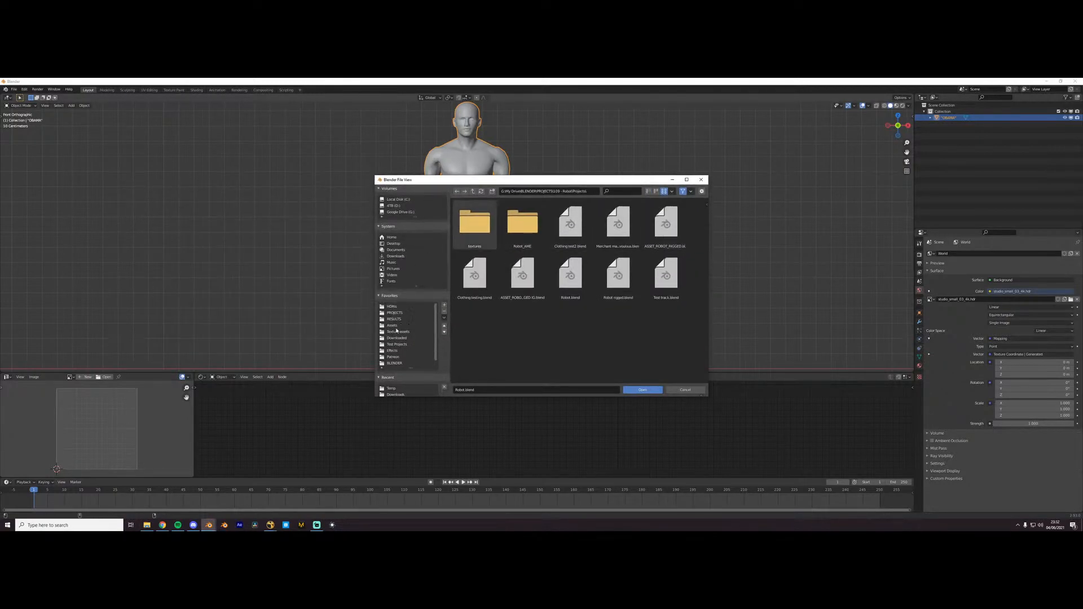
# - Browse to the Projects folder inside the "107 - Flying thing" project
pyautogui.click(398, 313)
pyautogui.doubleClick(575, 234)
pyautogui.doubleClick(475, 233)
pyautogui.click(473, 191)
pyautogui.doubleClick(526, 241)
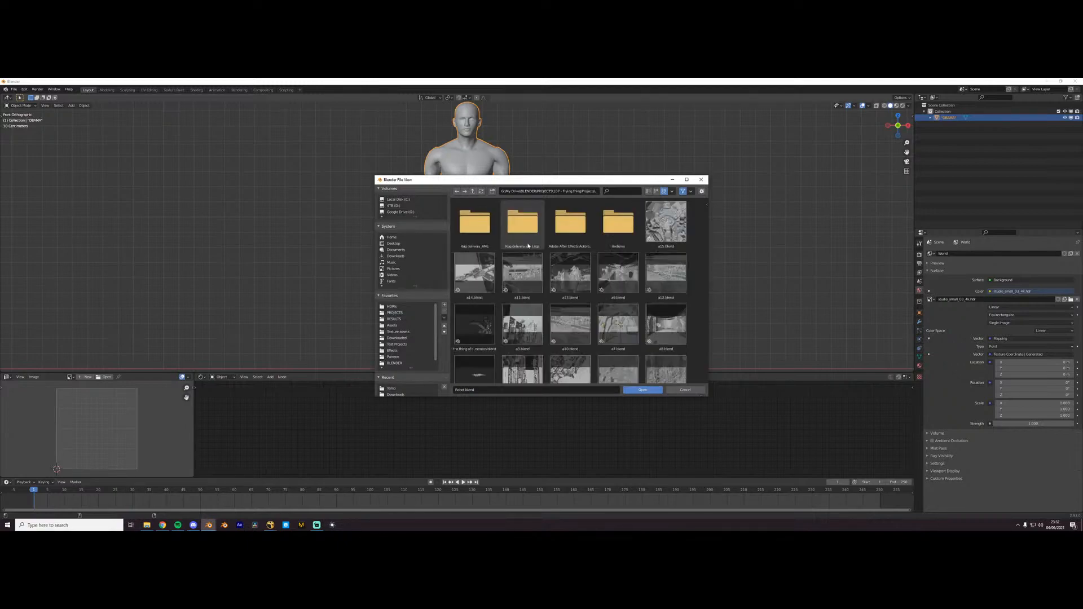
# - Enlarge the file browser window and open Whole city.blend
pyautogui.scroll(-1, 572, 267)
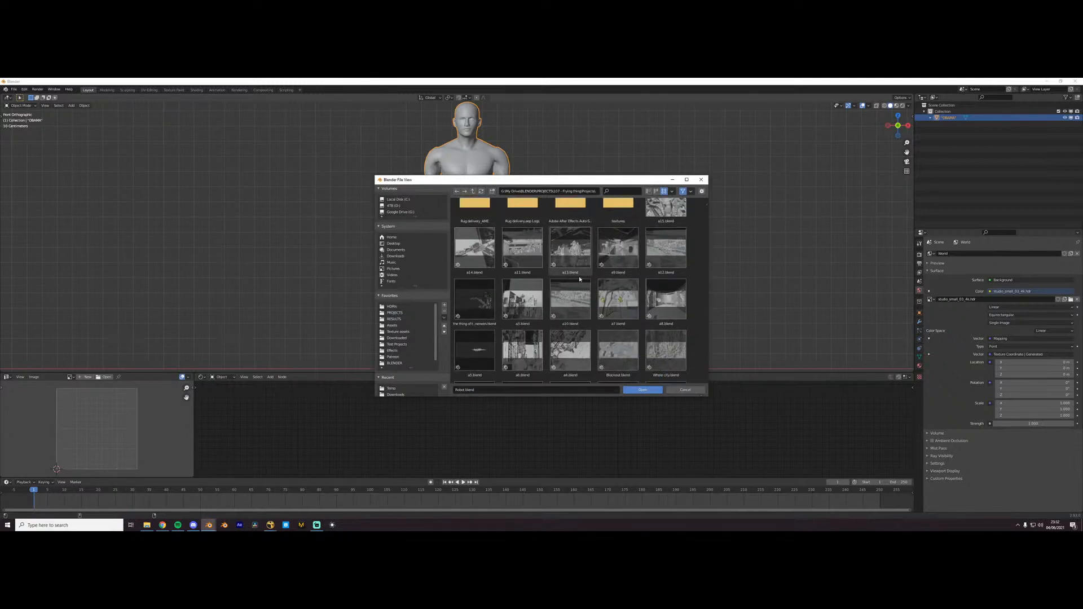
pyautogui.moveTo(708, 292); pyautogui.dragTo(786, 291)
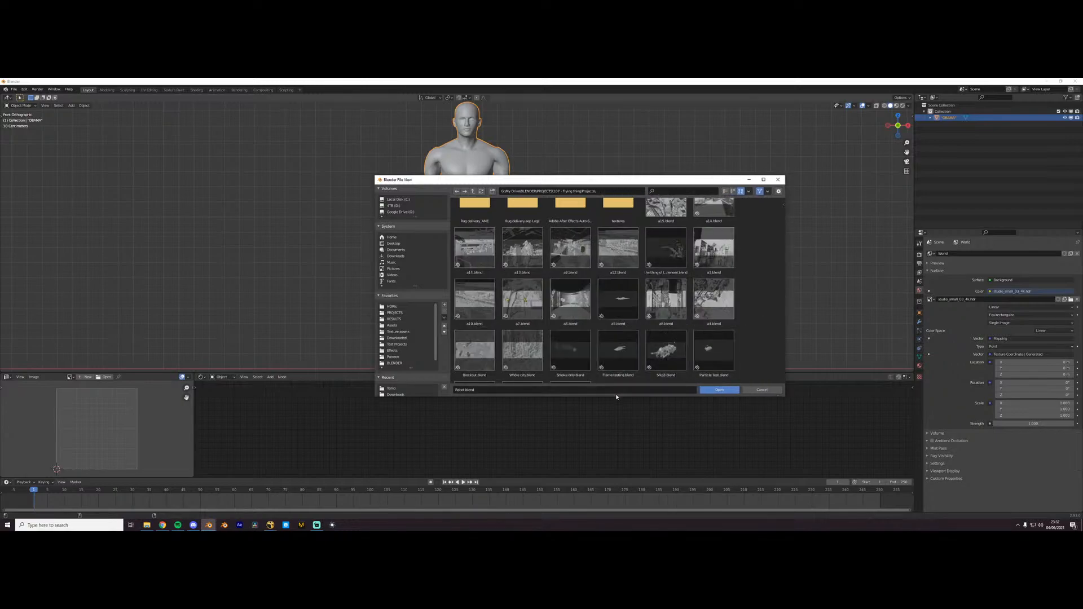
pyautogui.moveTo(615, 397); pyautogui.dragTo(615, 457)
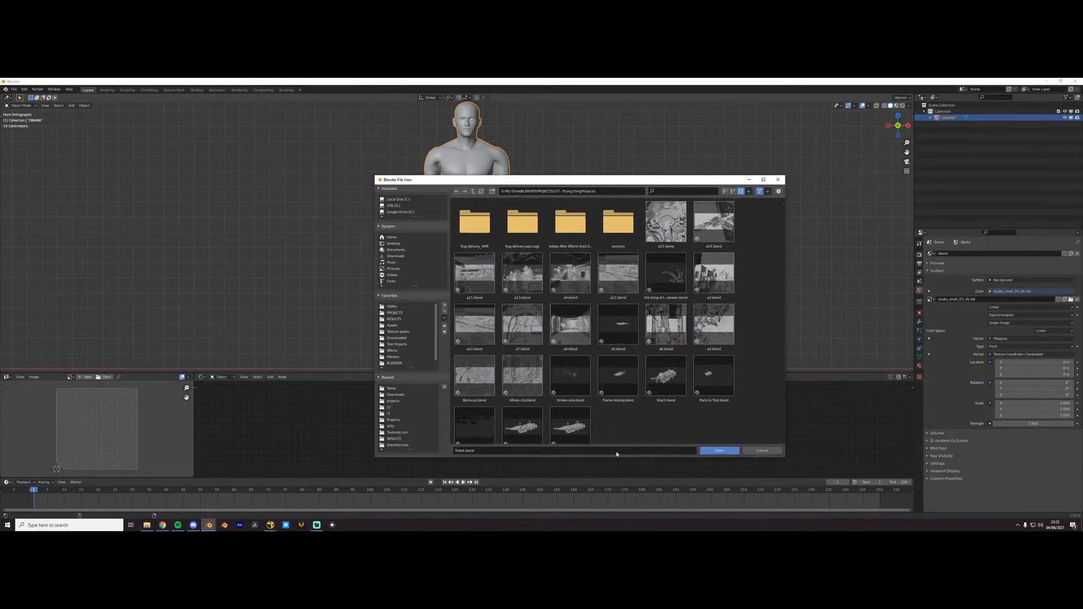
pyautogui.doubleClick(535, 388)
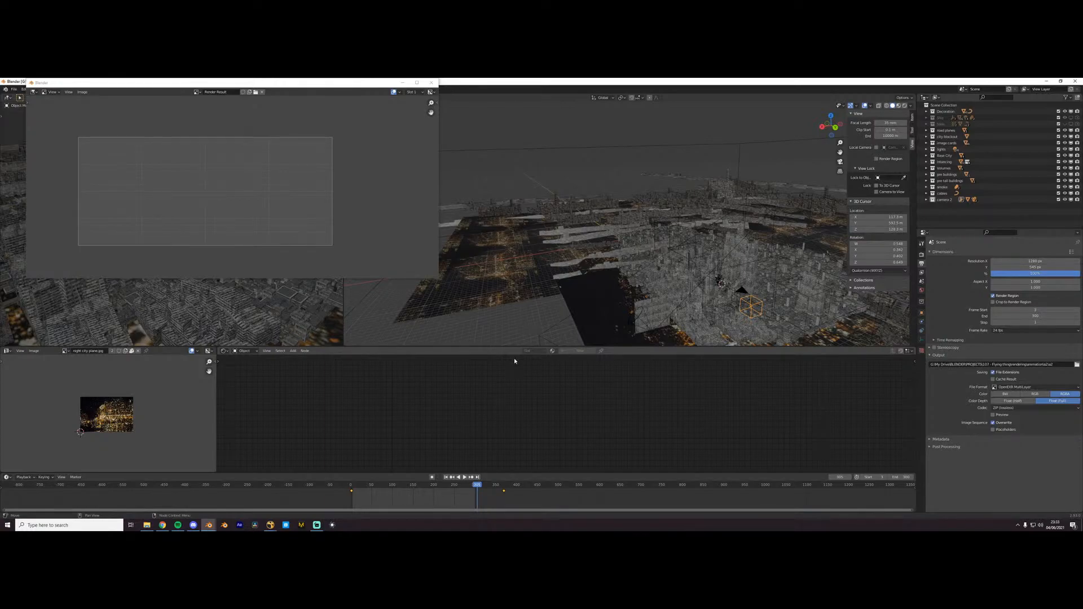
# - Close the leftover render window and examine the layout of the whole city around the central high-rises
pyautogui.click(432, 83)
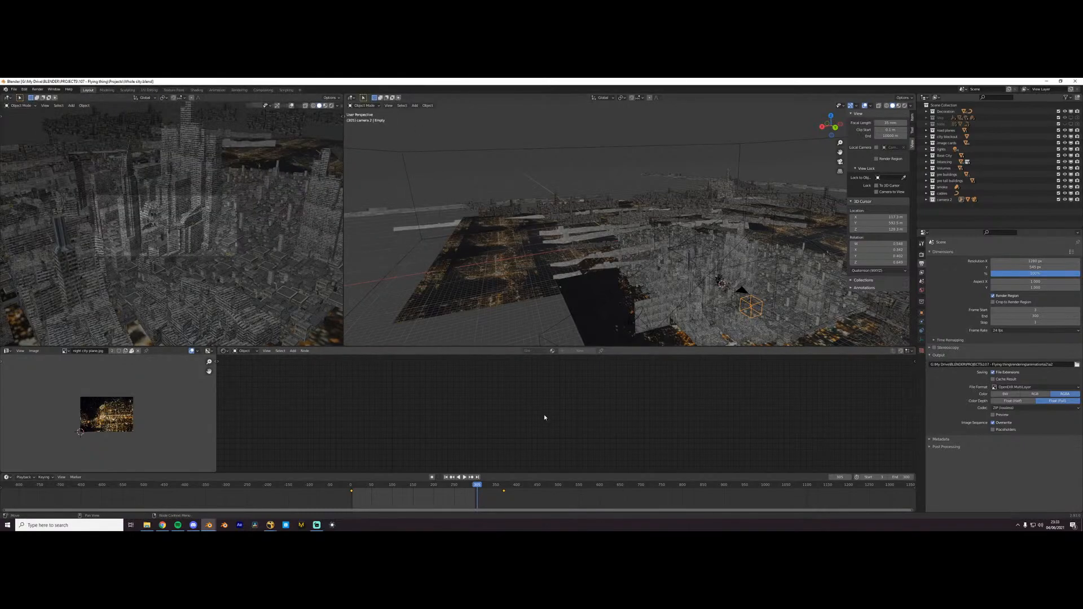
pyautogui.scroll(-3, 707, 294)
pyautogui.moveTo(707, 294); pyautogui.dragTo(720, 351, button='middle')
pyautogui.scroll(3, 699, 302)
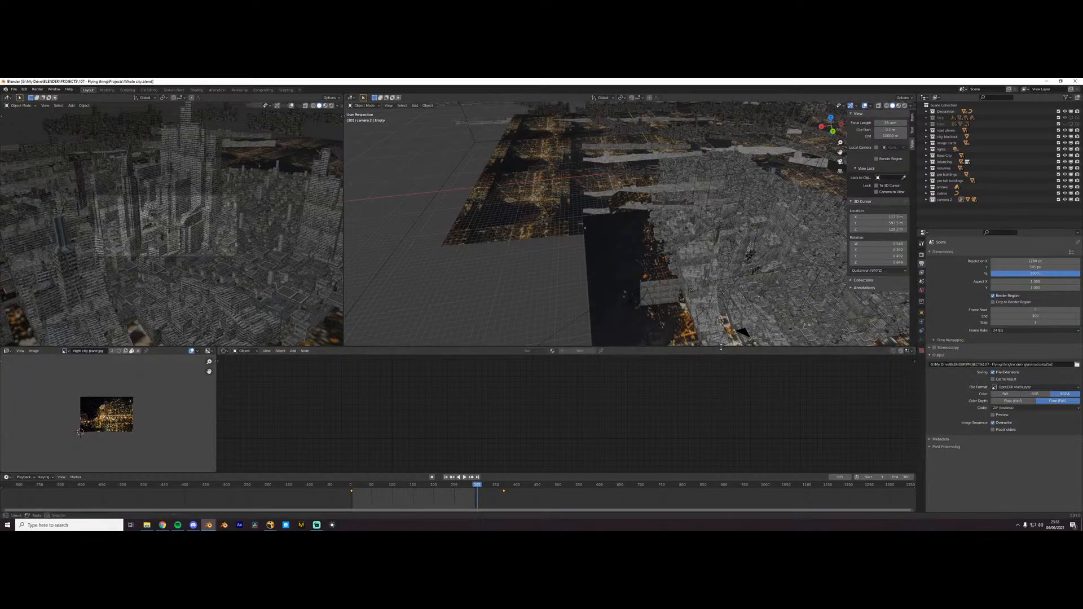
pyautogui.moveTo(719, 348); pyautogui.dragTo(720, 346)
pyautogui.scroll(2, 127, 228)
pyautogui.scroll(3, 753, 294)
pyautogui.moveTo(753, 293); pyautogui.dragTo(657, 308, button='middle')
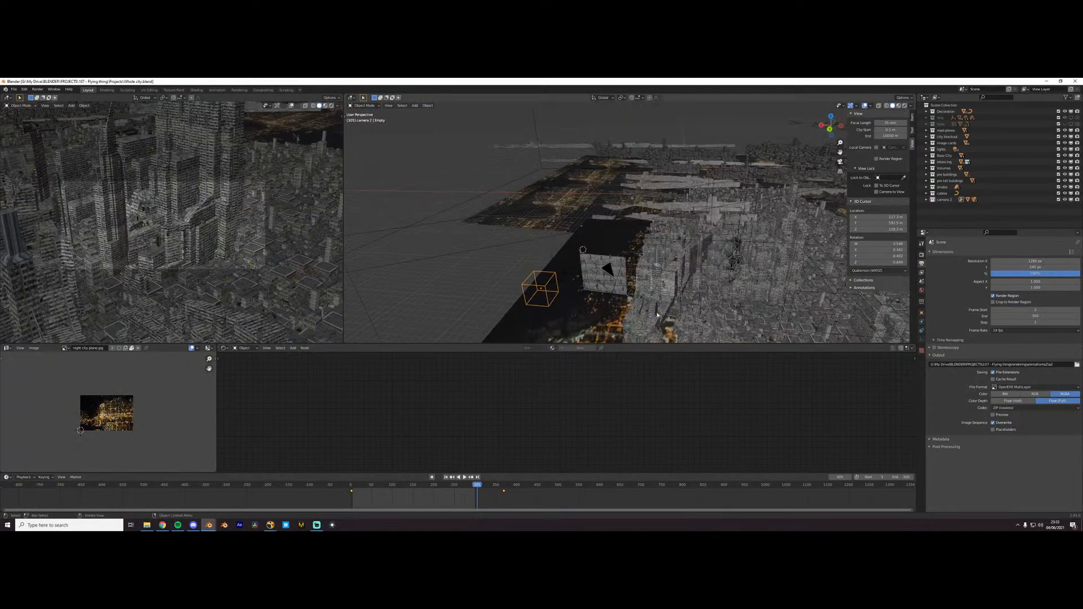
# - Select the central buildings object, show its modifiers, and display its geometry nodes in place of the shader nodes
pyautogui.click(656, 315)
pyautogui.click(922, 322)
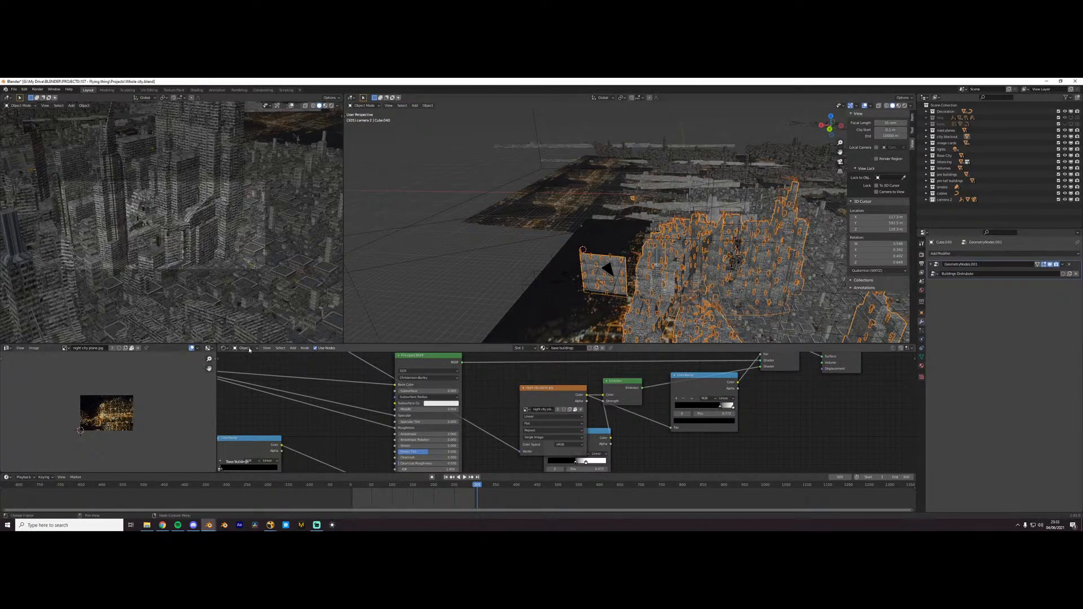
pyautogui.click(224, 348)
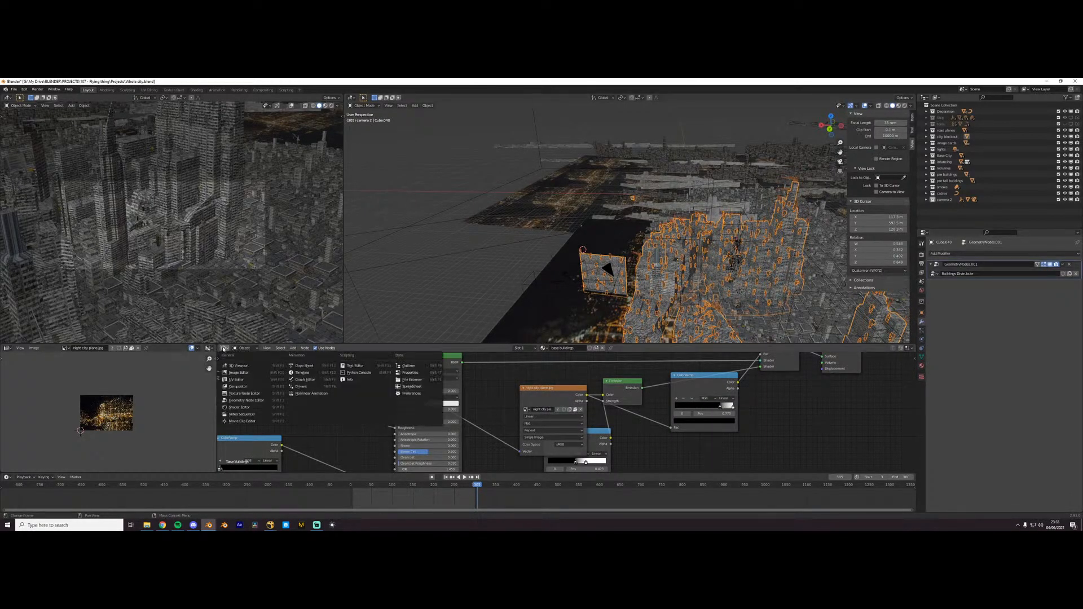
pyautogui.click(244, 400)
# - Examine the output end of the building distribution node tree and the buildings it scatters in the city centre
pyautogui.scroll(-7, 556, 427)
pyautogui.moveTo(689, 416); pyautogui.dragTo(496, 415, button='middle')
pyautogui.scroll(3, 637, 399)
pyautogui.moveTo(637, 399); pyautogui.dragTo(715, 432, button='middle')
pyautogui.scroll(1, 715, 432)
pyautogui.moveTo(736, 239); pyautogui.dragTo(601, 240, button='middle')
pyautogui.scroll(-4, 719, 275)
pyautogui.scroll(3, 537, 370)
pyautogui.scroll(8, 653, 239)
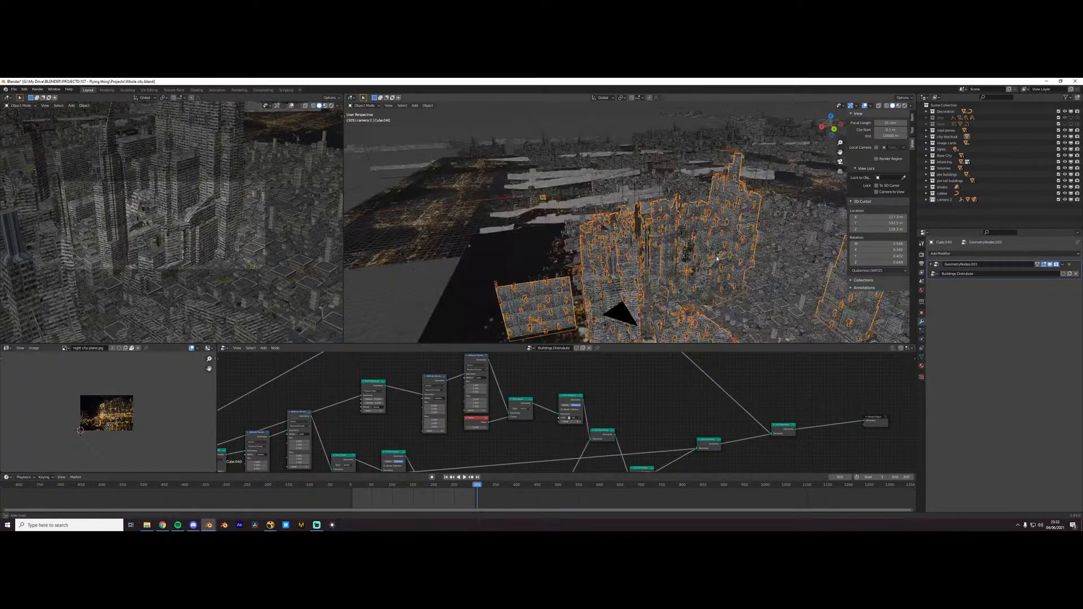
pyautogui.scroll(-1, 207, 266)
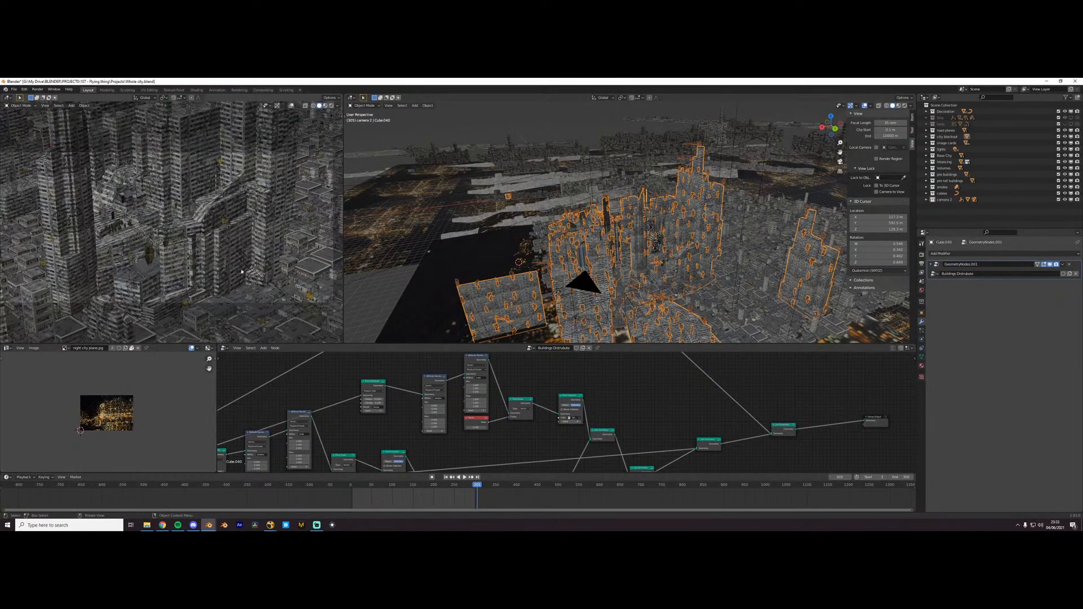
# - Trace the building distribution node tree back to its group input and compare it with the city view
pyautogui.scroll(1, 615, 253)
pyautogui.scroll(-6, 598, 416)
pyautogui.moveTo(429, 409); pyautogui.dragTo(570, 397, button='middle')
pyautogui.moveTo(439, 459); pyautogui.dragTo(565, 469, button='middle')
pyautogui.scroll(3, 534, 411)
pyautogui.scroll(-2, 585, 268)
pyautogui.moveTo(584, 268); pyautogui.dragTo(615, 266, button='middle')
# - Check the central buildings object's base mesh in Edit Mode, return to Object Mode, and frame the selected object
pyautogui.click(640, 259)
pyautogui.press('Tab')
pyautogui.press('Tab')
pyautogui.click(525, 235)
pyautogui.press('KP_Decimal')
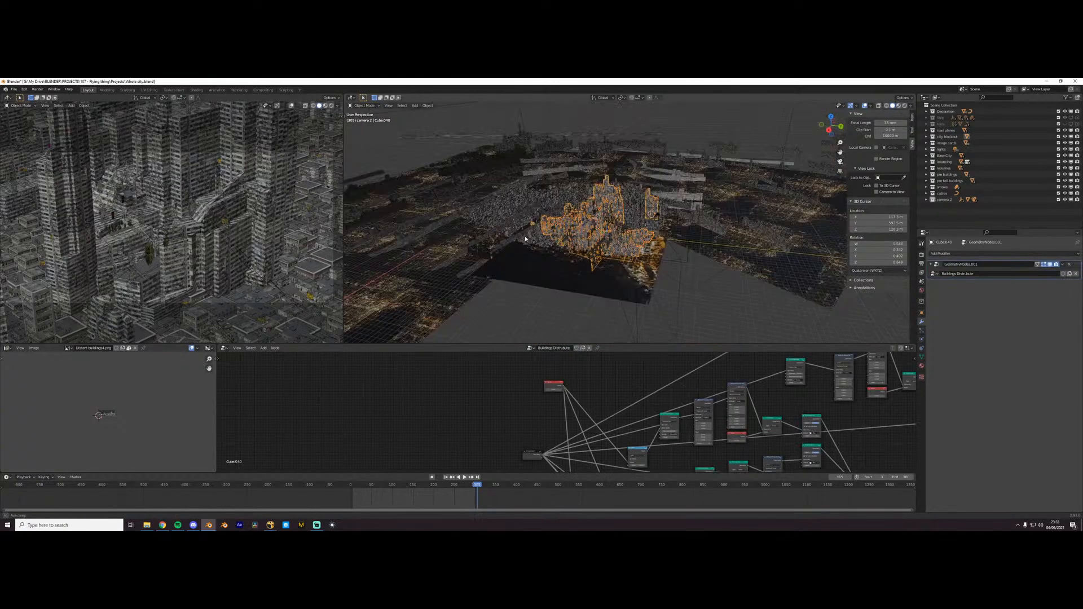
# - Inspect the cranes and rooftop details scattered on the buildings up close, along with the nodes that place them
pyautogui.scroll(7, 524, 235)
pyautogui.scroll(4, 571, 226)
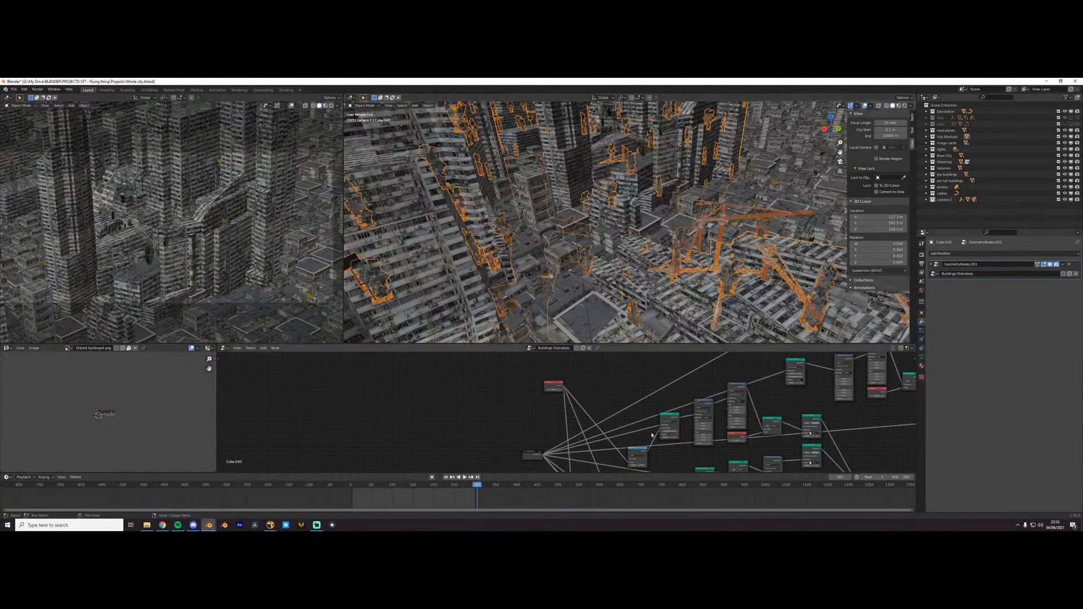
pyautogui.scroll(5, 709, 252)
pyautogui.scroll(-3, 831, 411)
pyautogui.moveTo(831, 411); pyautogui.dragTo(626, 398, button='middle')
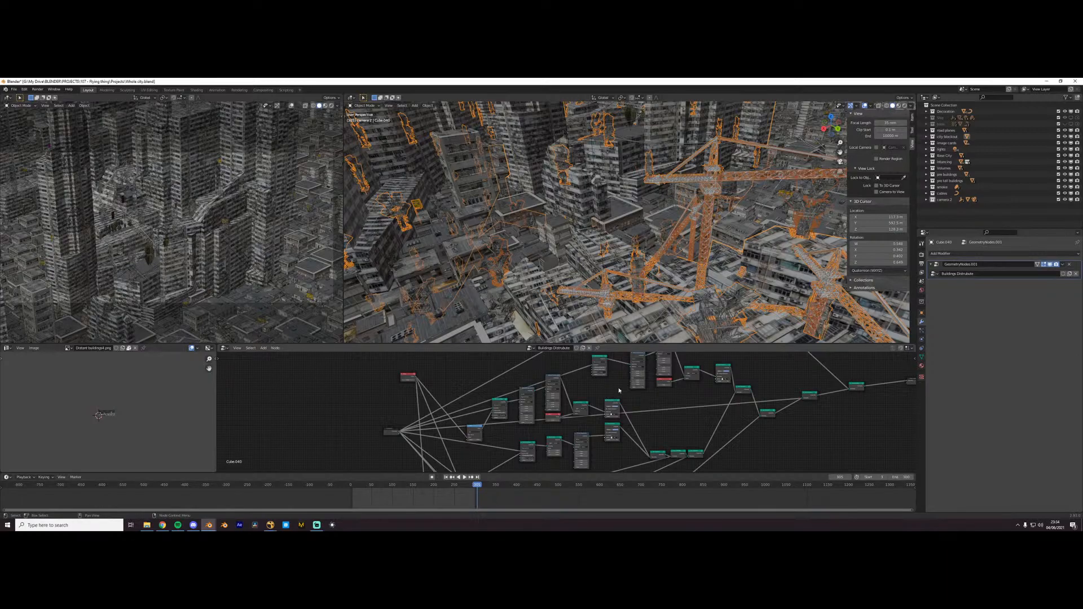
# - Examine the detailed source building models and their simplified block counterparts stored away from the city
pyautogui.scroll(4, 618, 390)
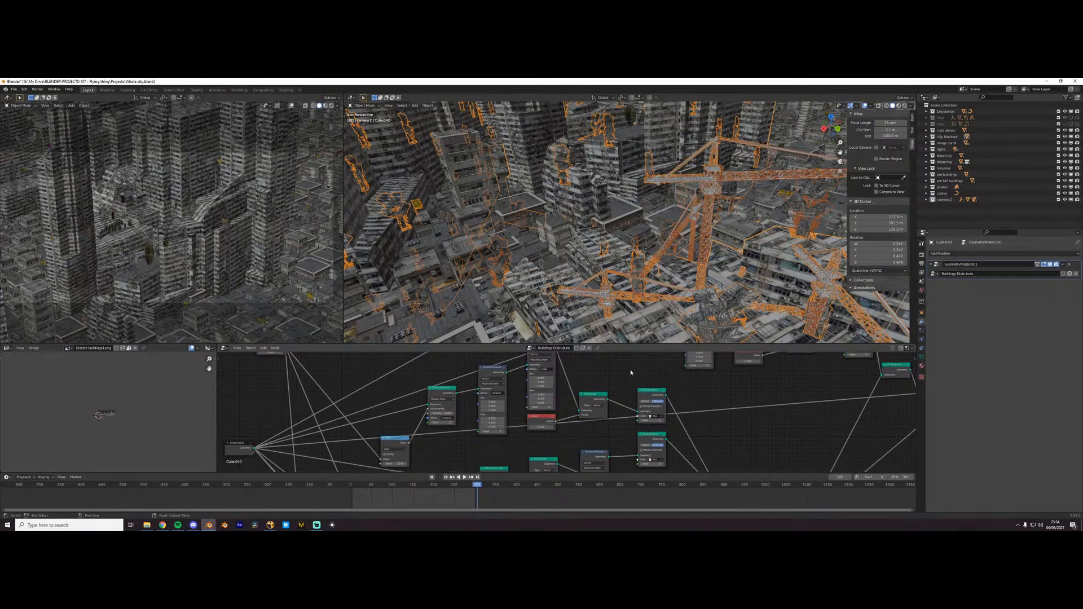
pyautogui.moveTo(615, 346)
pyautogui.mouseDown()
pyautogui.moveTo(615, 389)
pyautogui.moveTo(615, 367)
pyautogui.mouseUp()
pyautogui.scroll(-6, 598, 334)
pyautogui.moveTo(592, 334); pyautogui.dragTo(576, 255, button='middle')
pyautogui.scroll(4, 584, 297)
pyautogui.scroll(-7, 599, 317)
pyautogui.scroll(5, 684, 287)
pyautogui.scroll(5, 651, 286)
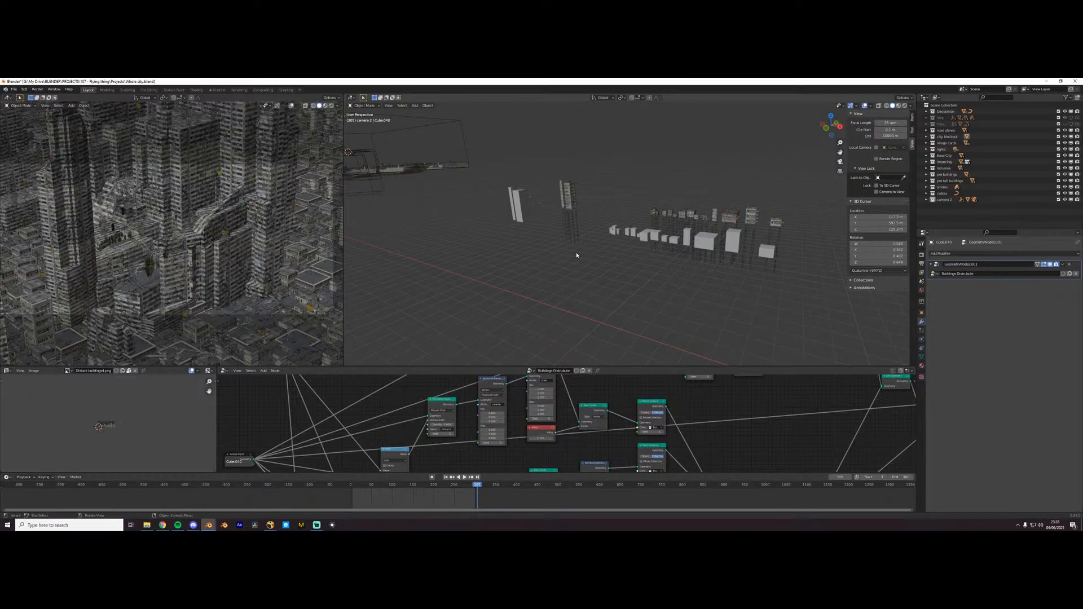
pyautogui.moveTo(587, 245); pyautogui.dragTo(650, 265, button='middle')
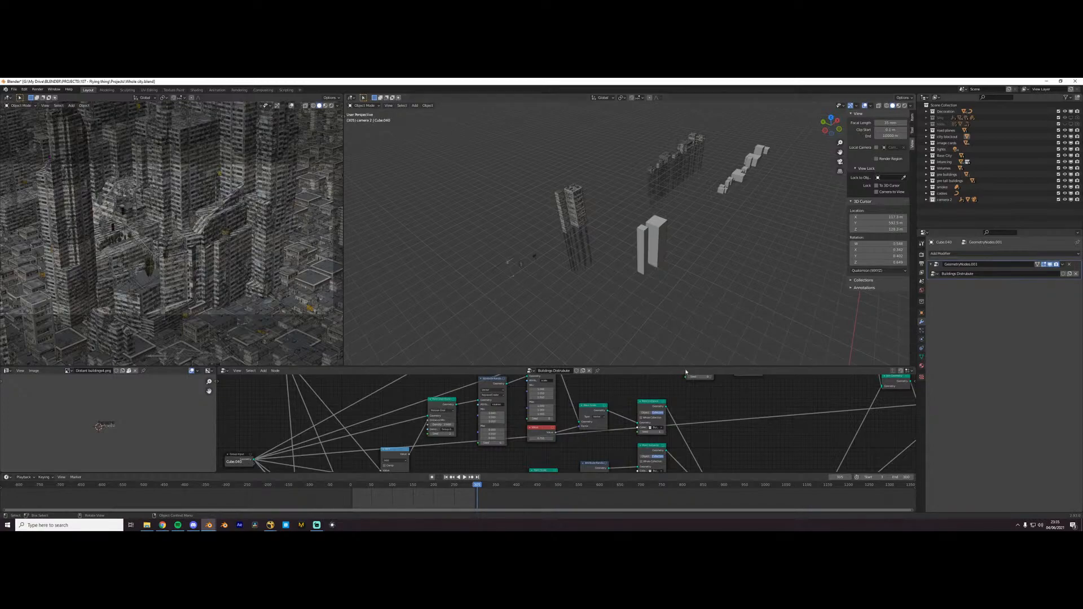
pyautogui.moveTo(654, 282); pyautogui.dragTo(604, 250, button='middle')
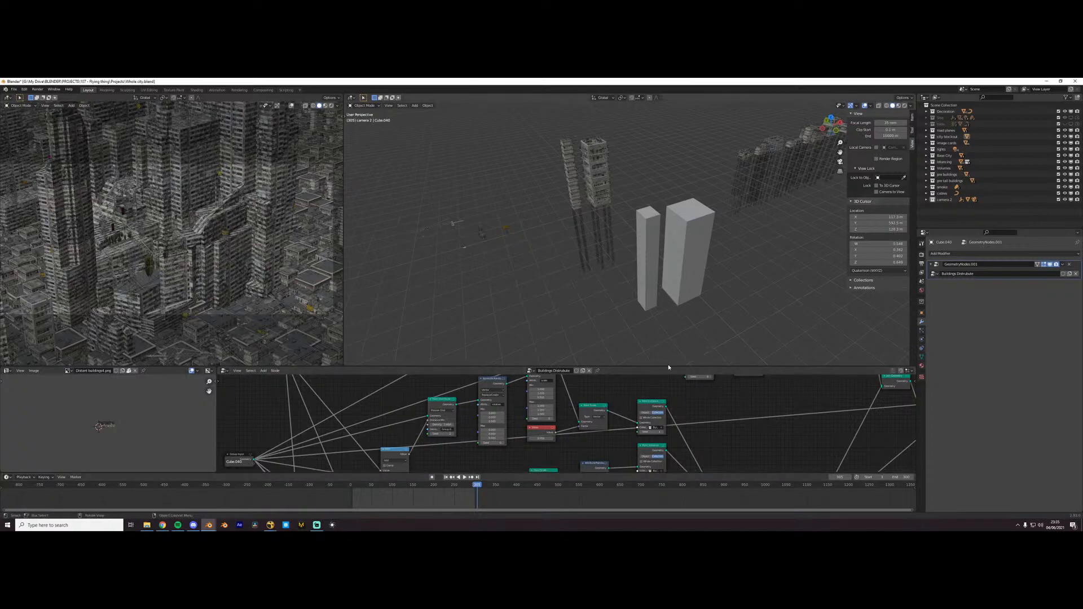
# - Select the detailed tall source building and show its material properties
pyautogui.moveTo(668, 366); pyautogui.dragTo(668, 329)
pyautogui.click(921, 357)
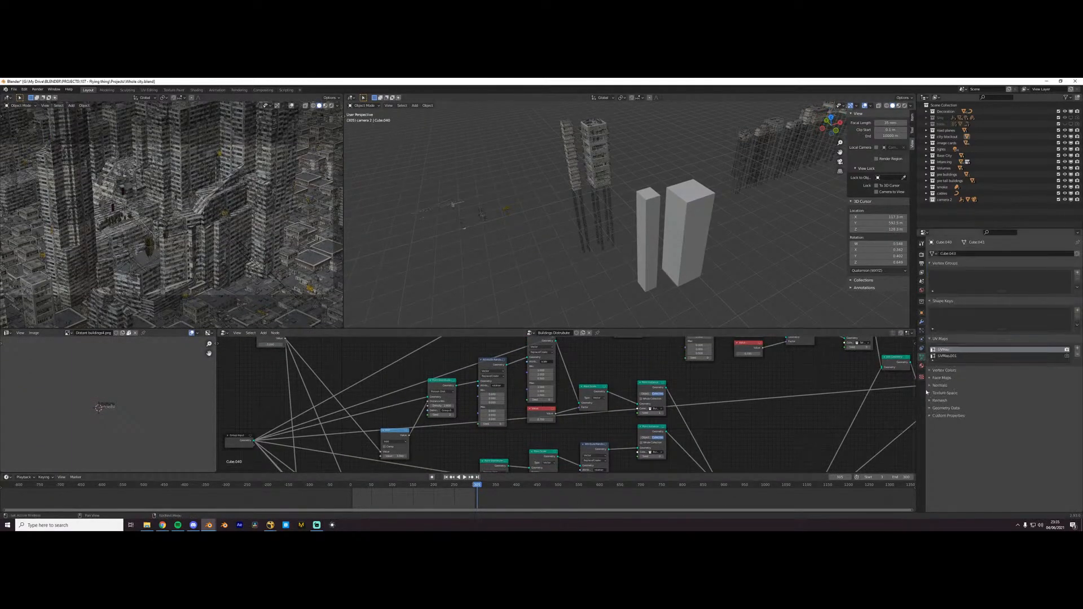
pyautogui.click(601, 167)
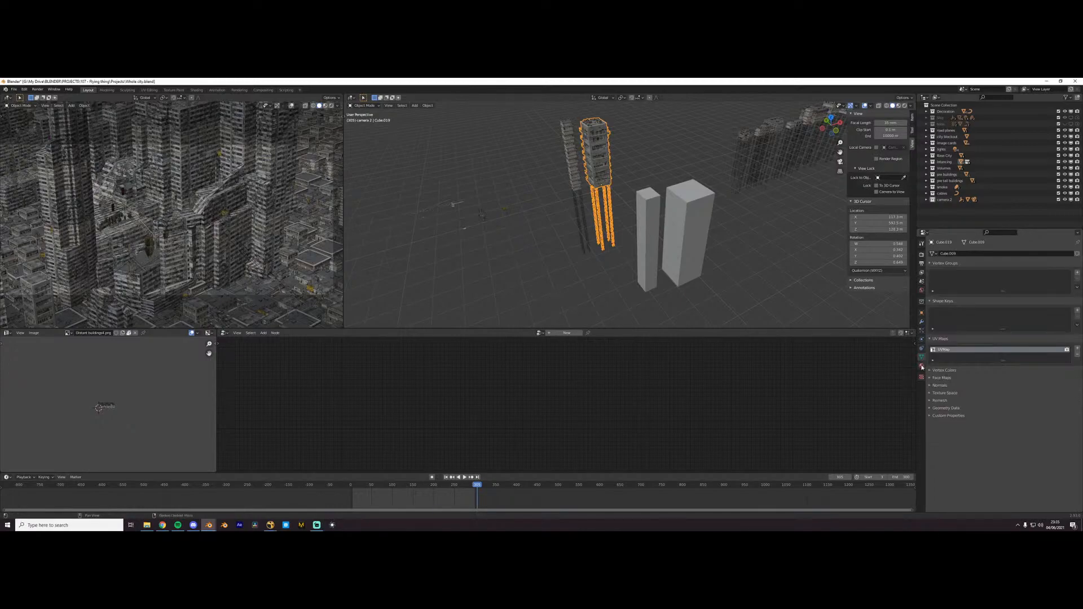
pyautogui.click(922, 366)
# - Return from the source models to the city overview and select the central buildings object
pyautogui.scroll(-6, 633, 258)
pyautogui.moveTo(631, 258); pyautogui.dragTo(625, 238, button='middle')
pyautogui.scroll(5, 625, 239)
pyautogui.scroll(-6, 625, 239)
pyautogui.scroll(-6, 559, 237)
pyautogui.keyDown('shift'); pyautogui.moveTo(558, 237); pyautogui.dragTo(730, 215, button='middle'); pyautogui.keyUp('shift')
pyautogui.keyDown('shift'); pyautogui.moveTo(511, 206); pyautogui.dragTo(544, 217, button='middle'); pyautogui.keyUp('shift')
pyautogui.scroll(4, 542, 209)
pyautogui.click(539, 156)
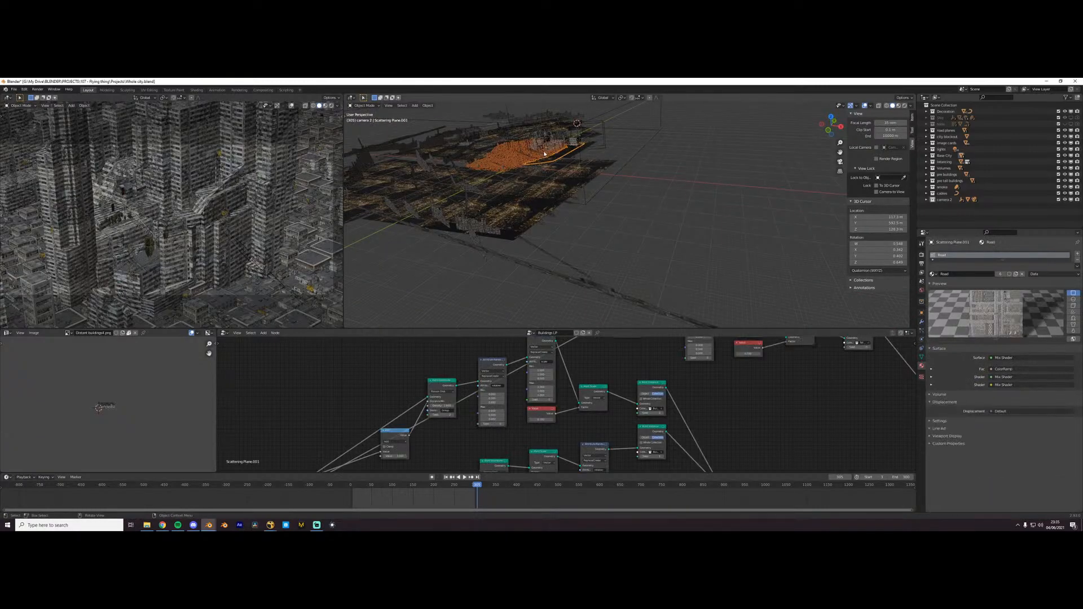
pyautogui.click(550, 150)
pyautogui.click(552, 151)
pyautogui.moveTo(552, 151); pyautogui.dragTo(615, 186, button='middle')
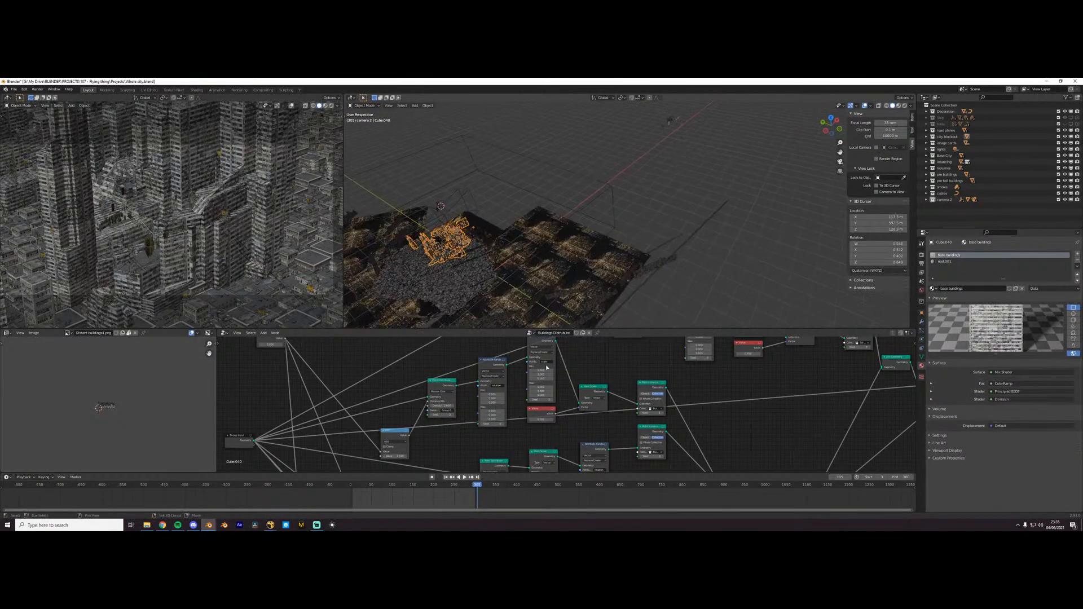
# - Switch the central buildings to the Buildings LP node group, view the simplified skyline, and restore the building distribution node group
pyautogui.scroll(-4, 524, 403)
pyautogui.click(531, 334)
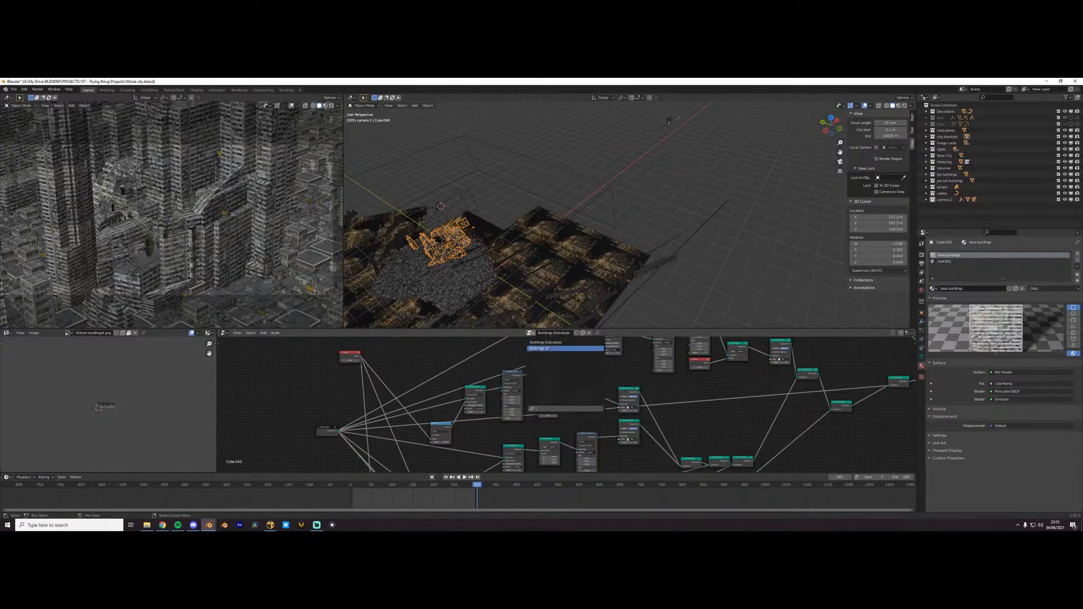
pyautogui.click(540, 350)
pyautogui.moveTo(660, 192); pyautogui.dragTo(701, 176, button='middle')
pyautogui.keyDown('shift'); pyautogui.moveTo(491, 225); pyautogui.dragTo(609, 225, button='middle'); pyautogui.keyUp('shift')
pyautogui.scroll(3, 622, 193)
pyautogui.scroll(5, 609, 226)
pyautogui.click(528, 333)
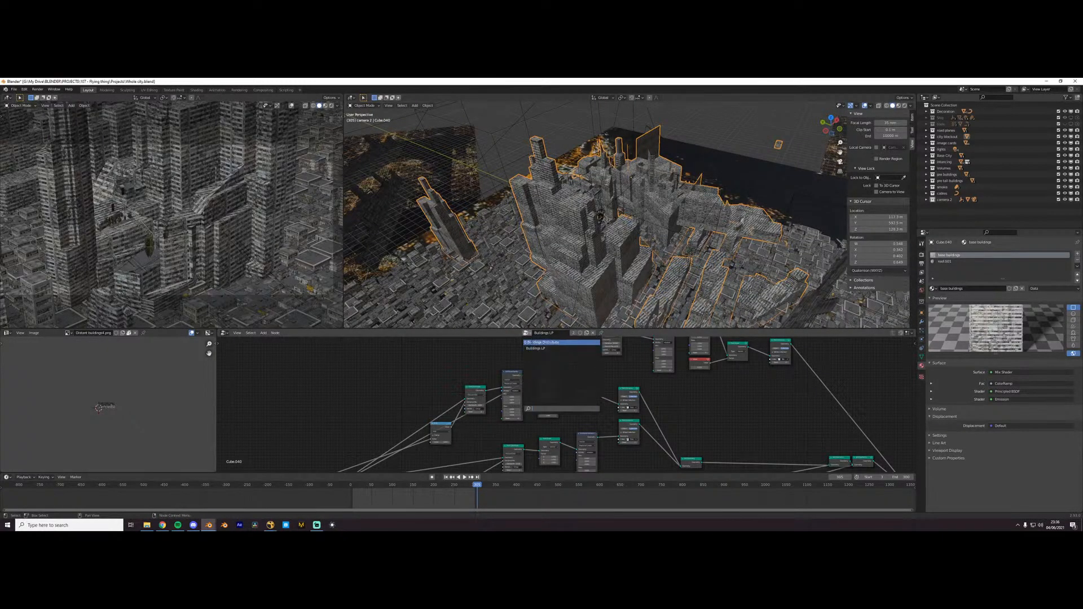
pyautogui.click(531, 342)
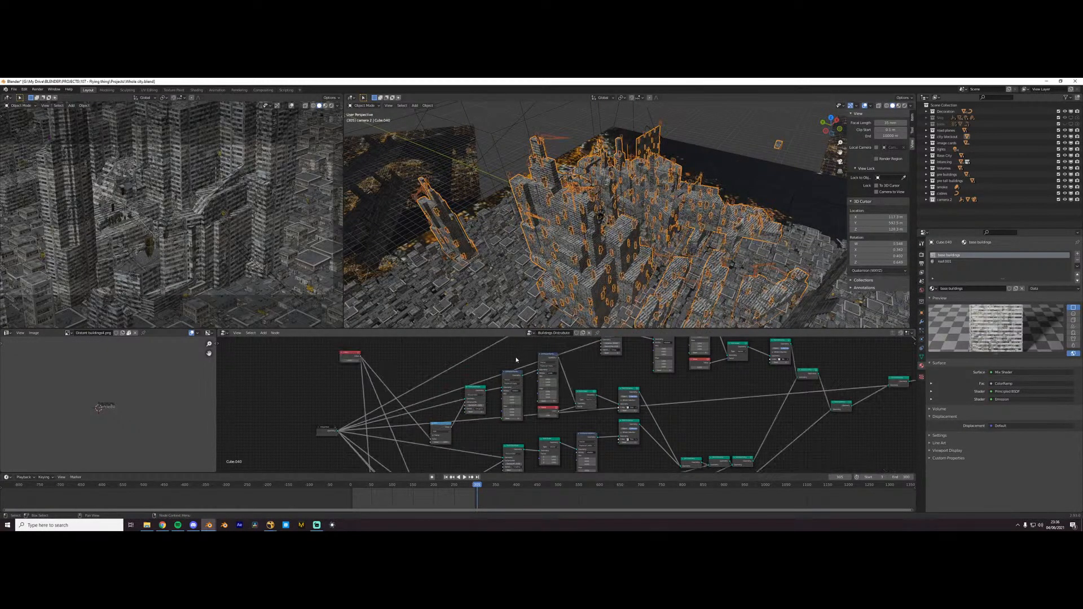
# - Try both tall buildings collections in the Point Instance node, leaving the second one assigned
pyautogui.scroll(5, 666, 390)
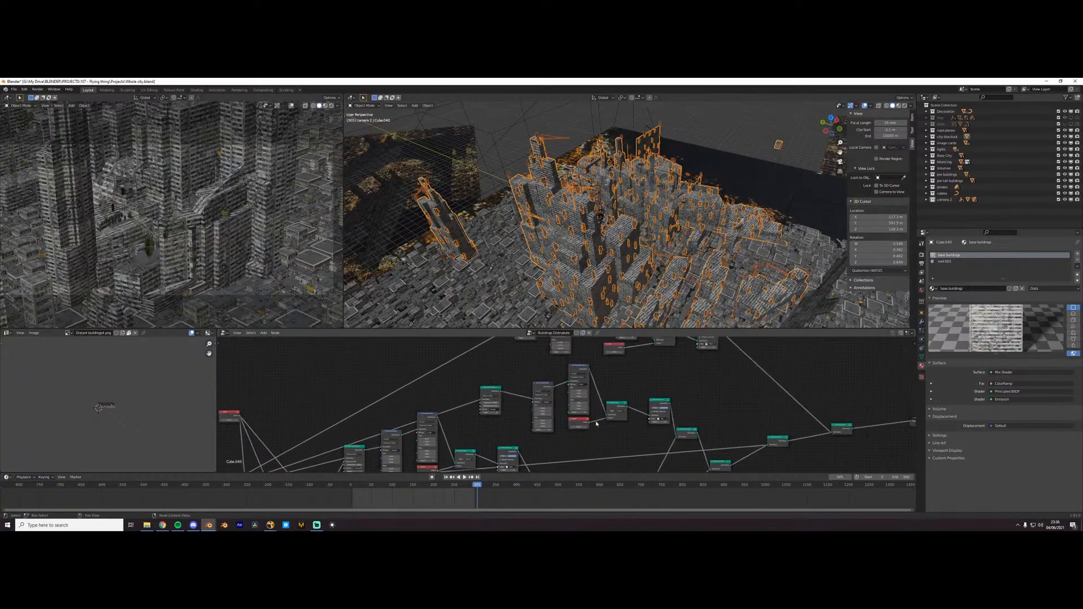
pyautogui.click(774, 435)
pyautogui.write('tall')
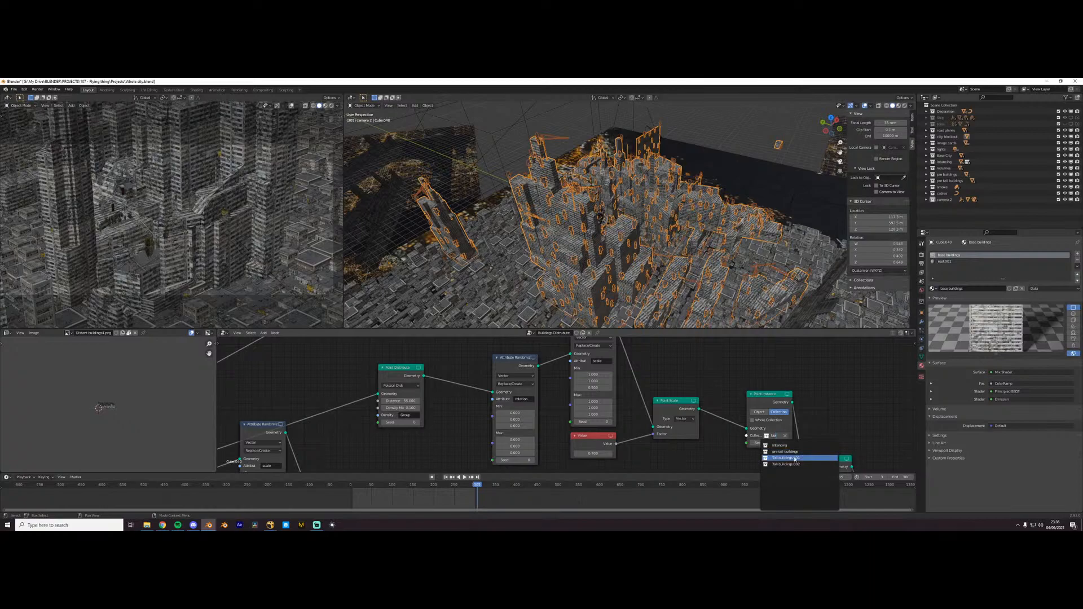
pyautogui.click(794, 459)
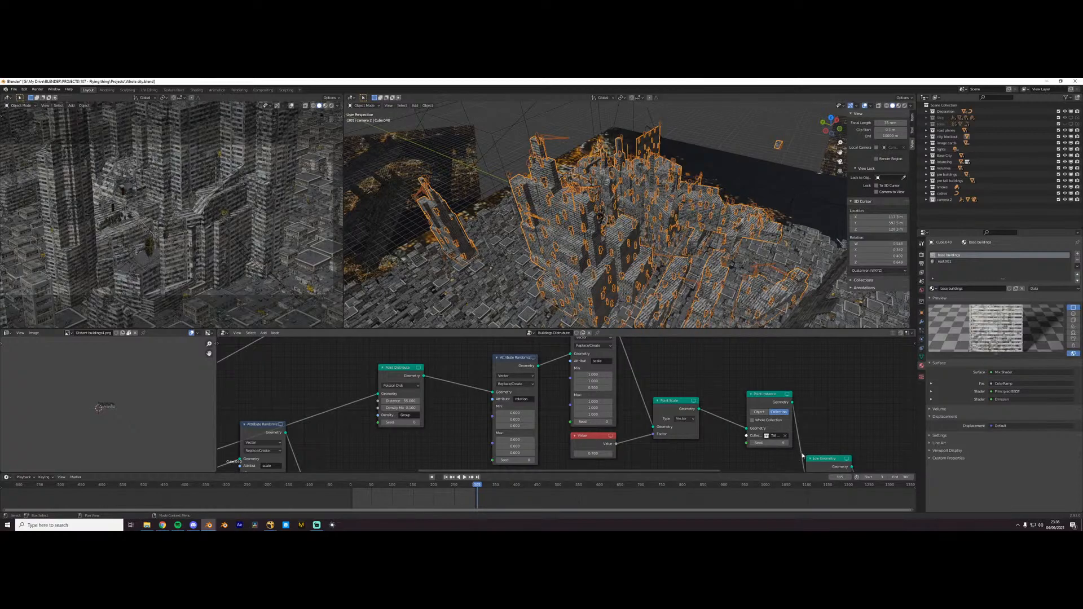
pyautogui.click(776, 436)
pyautogui.write('tal')
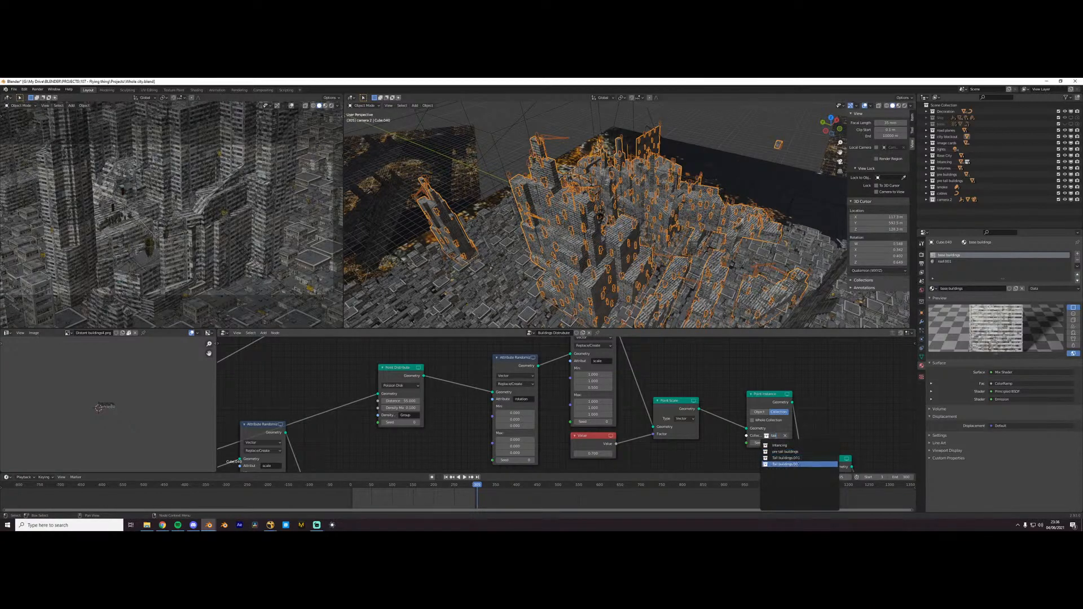
pyautogui.click(799, 465)
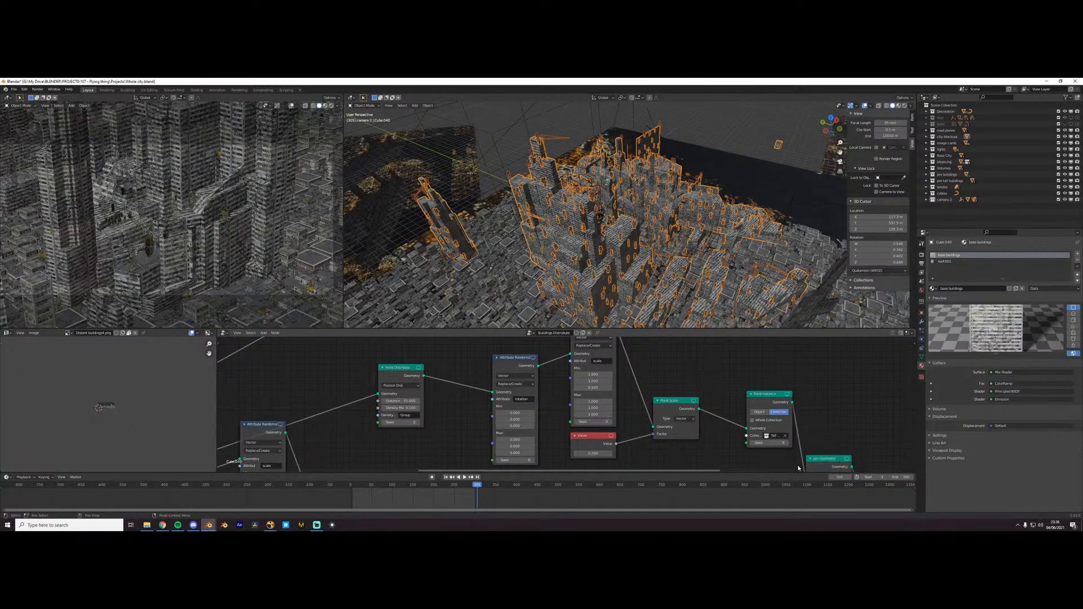
# - View the whole city from afar and enable scene statistics in the status bar
pyautogui.scroll(-4, 712, 404)
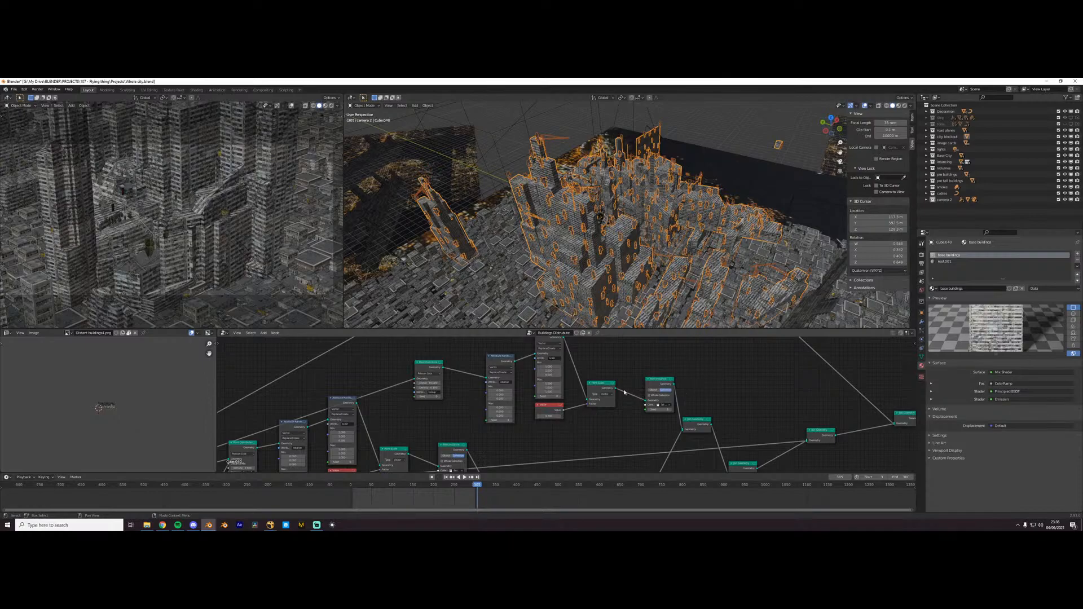
pyautogui.scroll(-6, 539, 209)
pyautogui.moveTo(539, 211); pyautogui.dragTo(537, 199, button='middle')
pyautogui.scroll(-1, 537, 200)
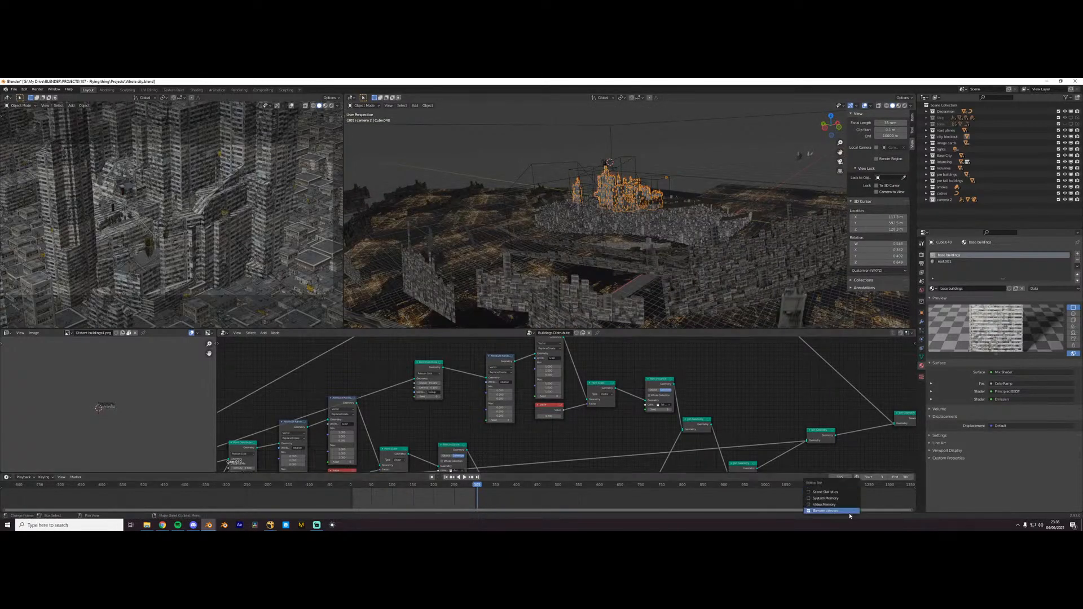
pyautogui.rightClick(831, 513)
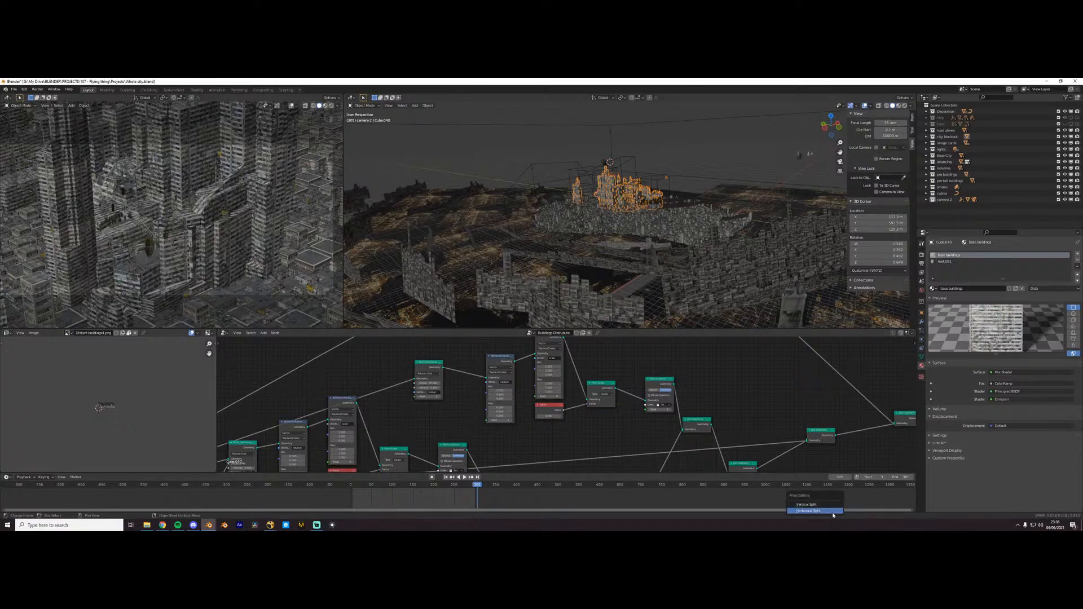
pyautogui.rightClick(835, 515)
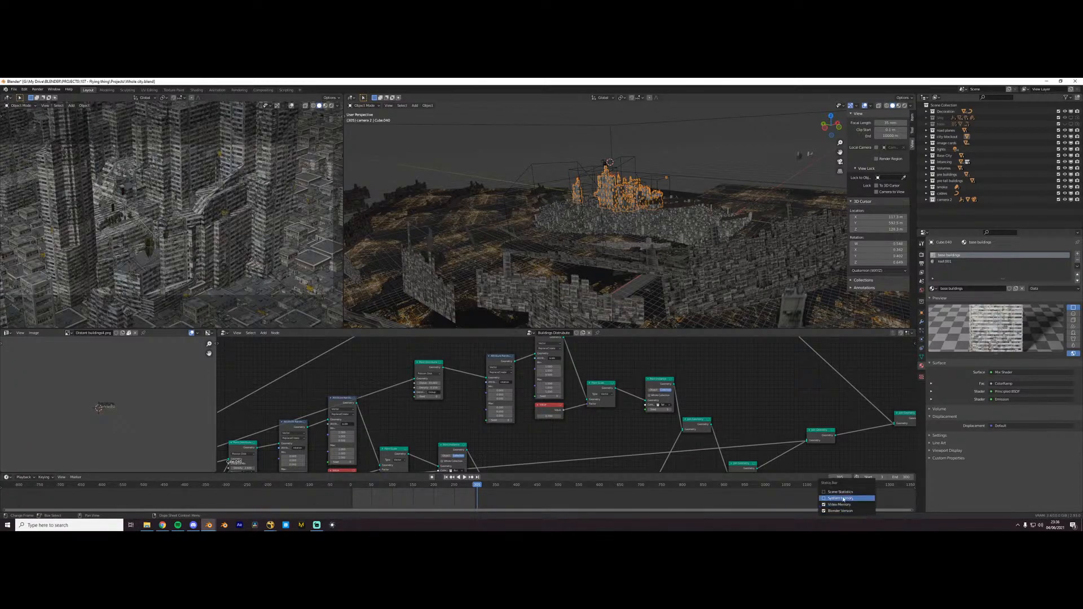
pyautogui.click(846, 493)
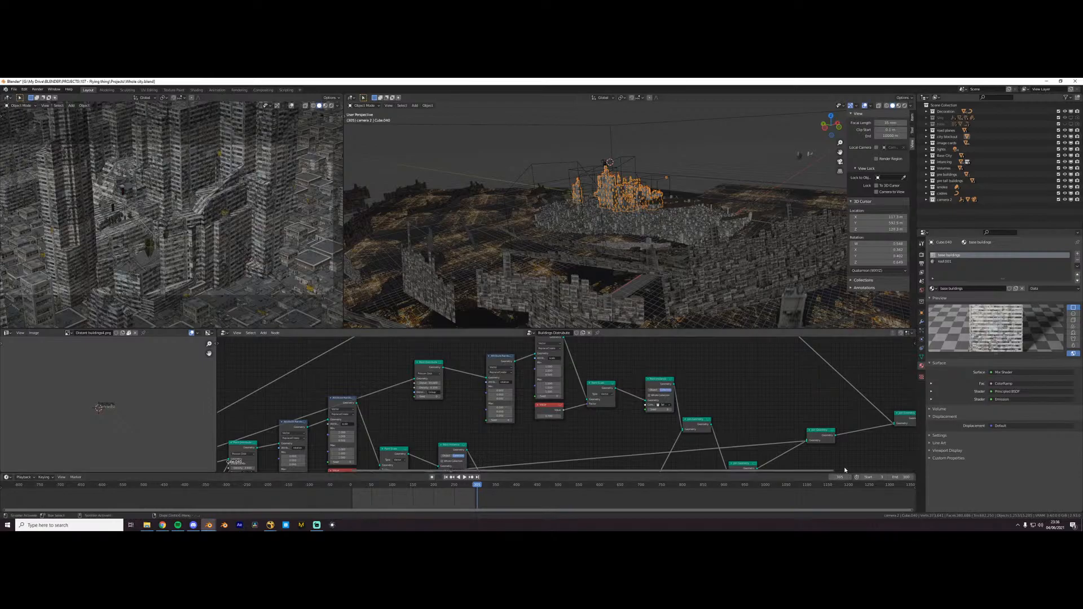
# - Compare the city centre with its surroundings up close, and select the scattering plane beneath the low buildings
pyautogui.scroll(5, 662, 287)
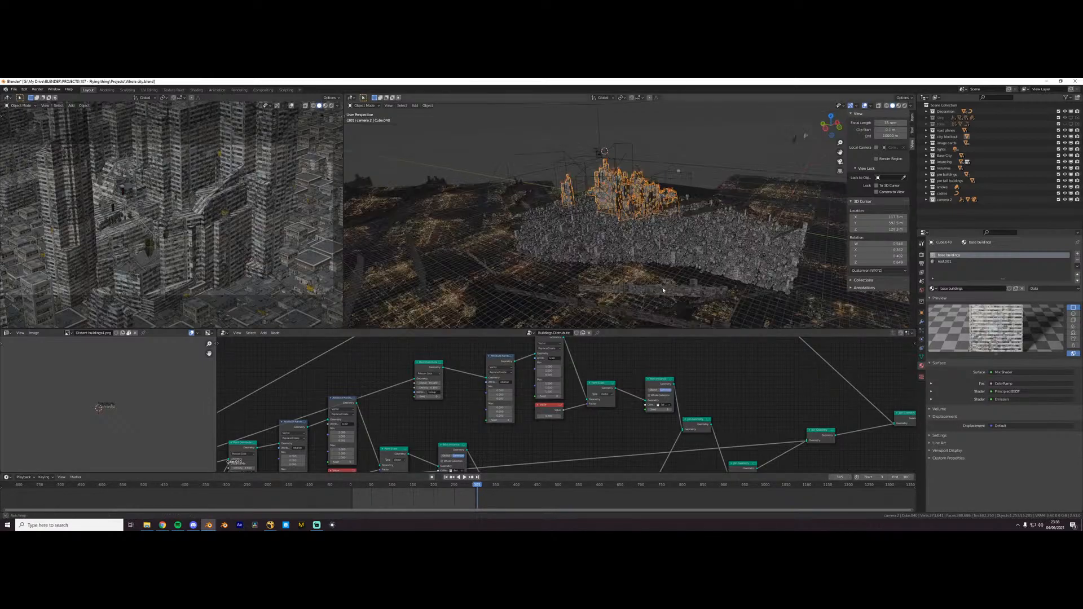
pyautogui.scroll(5, 687, 251)
pyautogui.scroll(3, 658, 204)
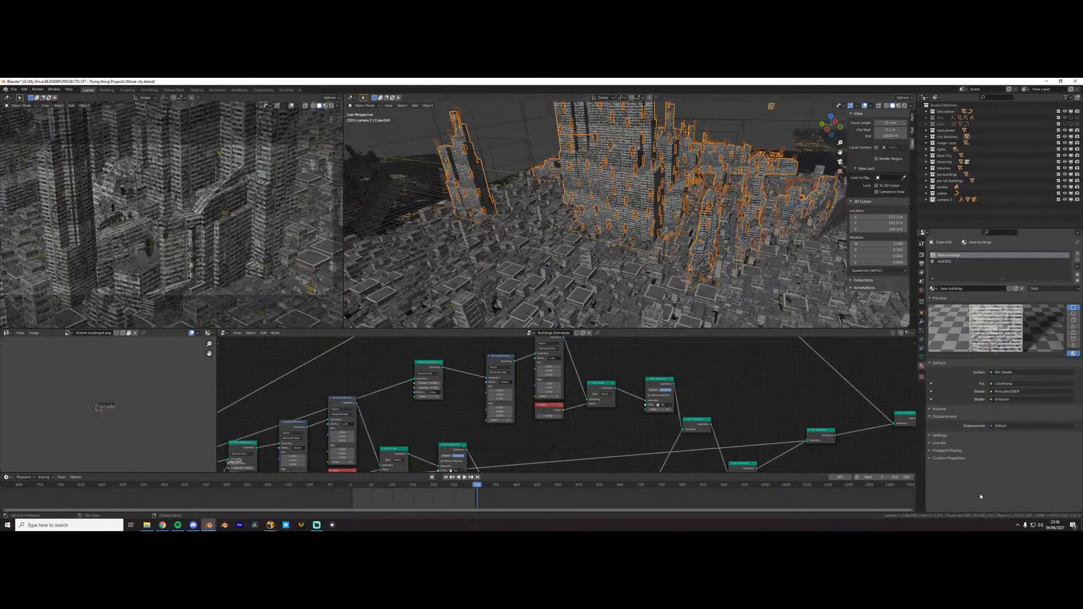
pyautogui.scroll(-7, 675, 289)
pyautogui.moveTo(663, 294); pyautogui.dragTo(672, 268, button='middle')
pyautogui.click(697, 252)
pyautogui.scroll(1, 697, 252)
pyautogui.scroll(8, 672, 268)
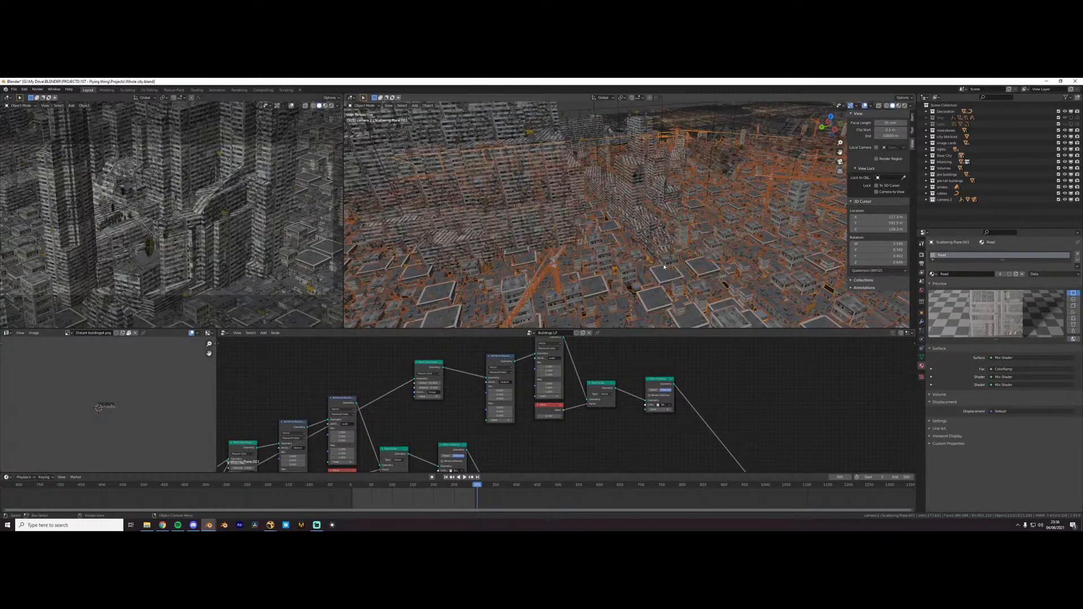
pyautogui.scroll(10, 664, 267)
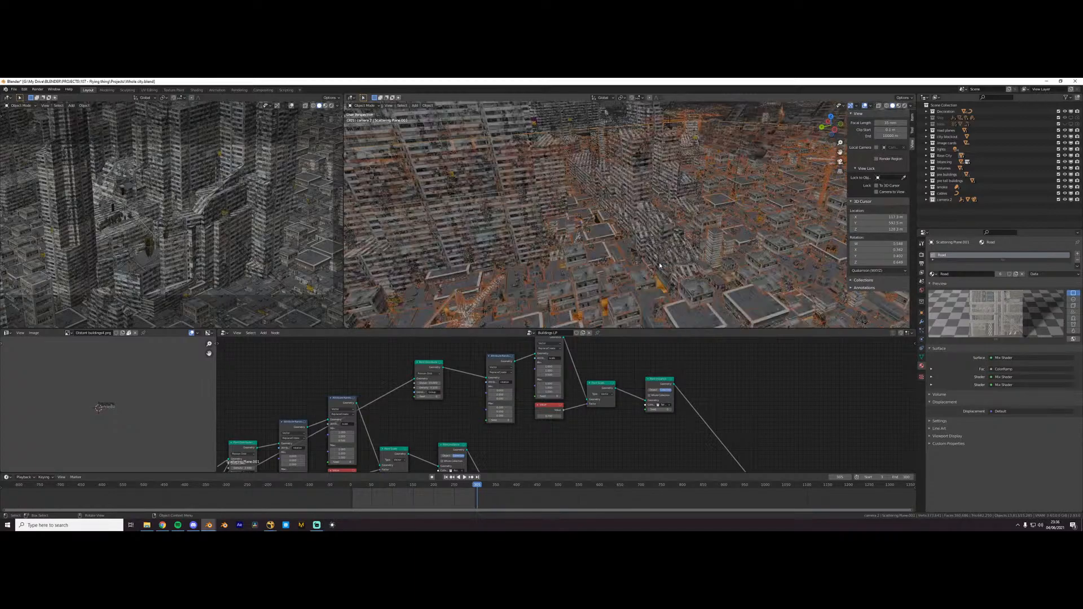
pyautogui.scroll(-10, 650, 263)
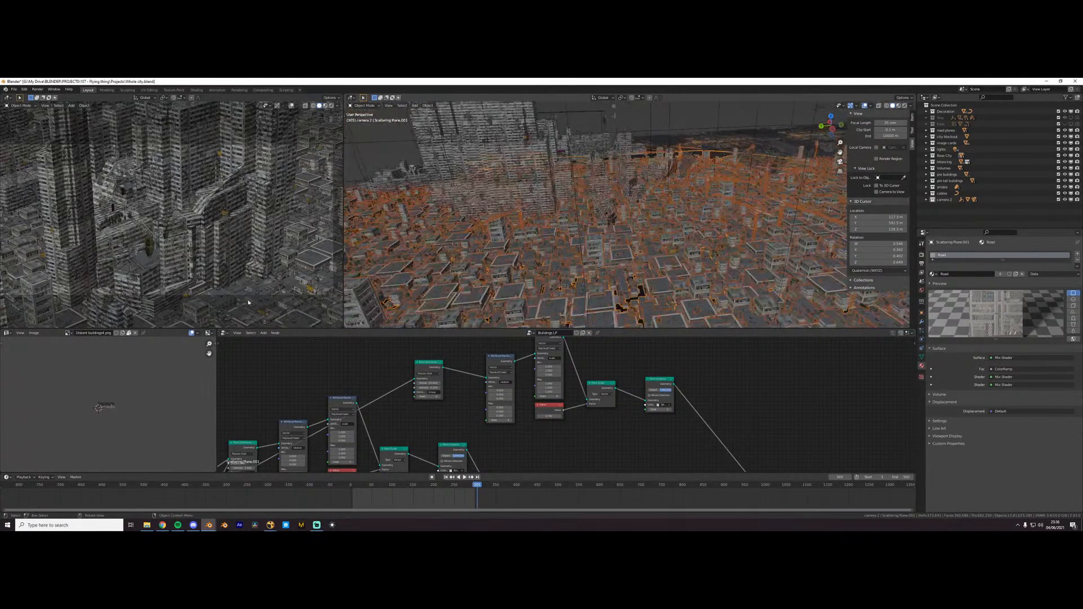
# - Set the Cycles render device to OptiX in the system preferences and close the preferences
pyautogui.click(922, 254)
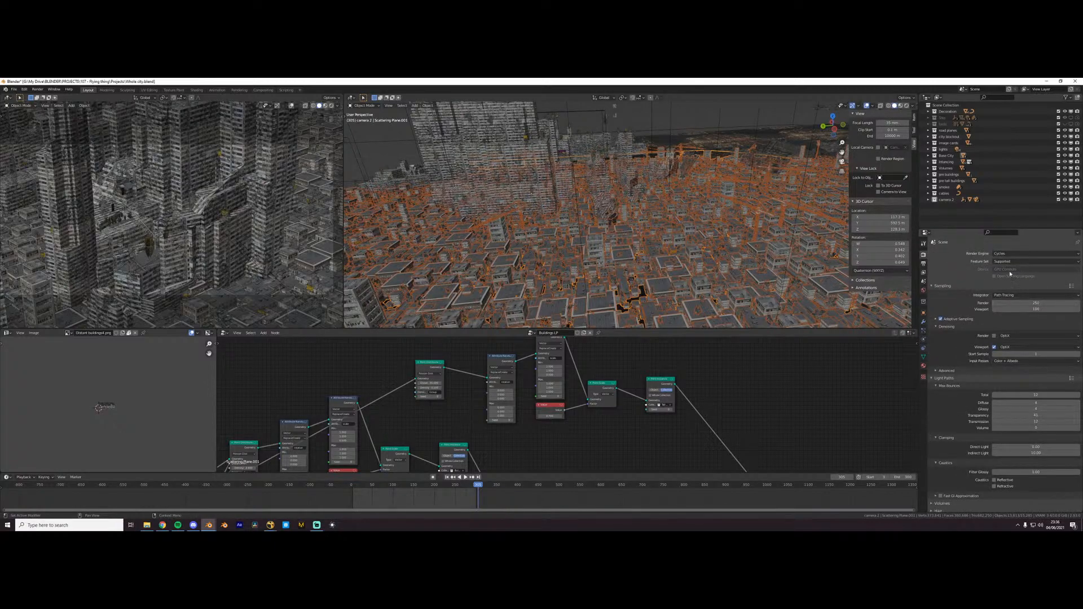
pyautogui.click(24, 89)
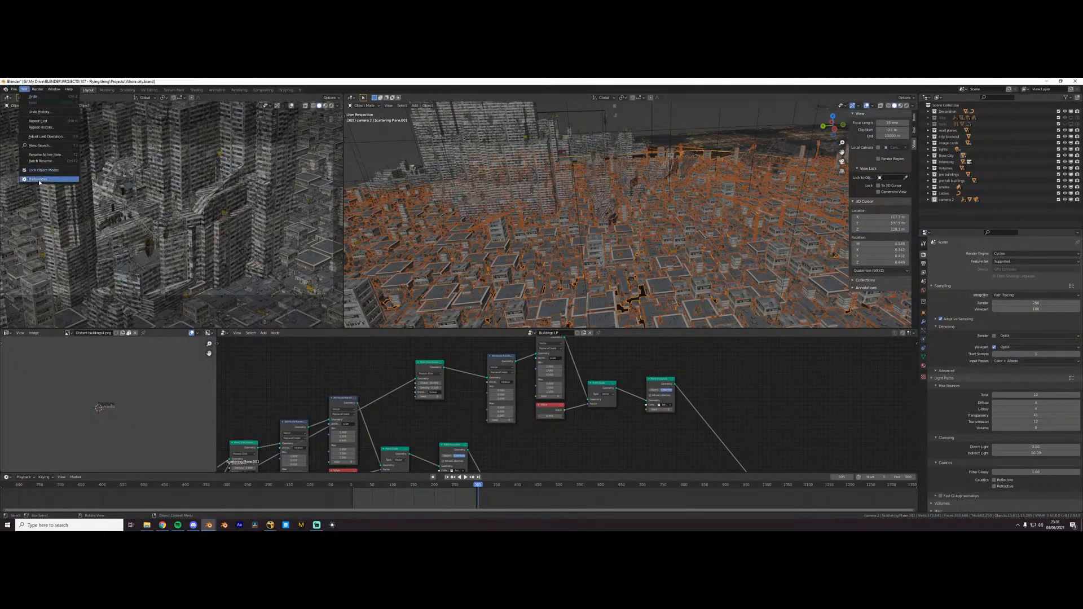
pyautogui.click(38, 179)
pyautogui.click(278, 226)
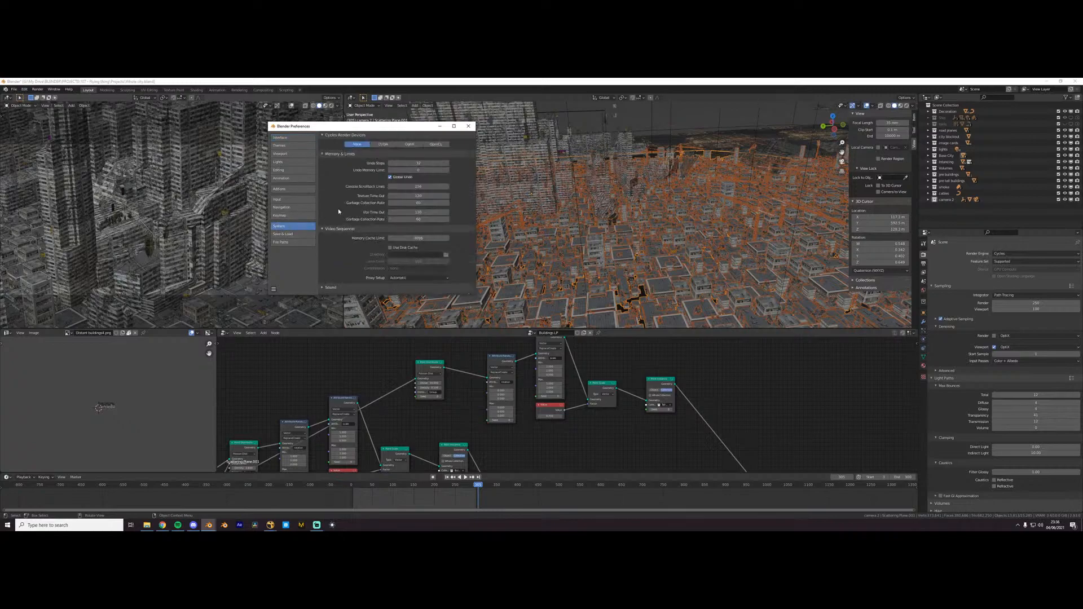
pyautogui.click(410, 144)
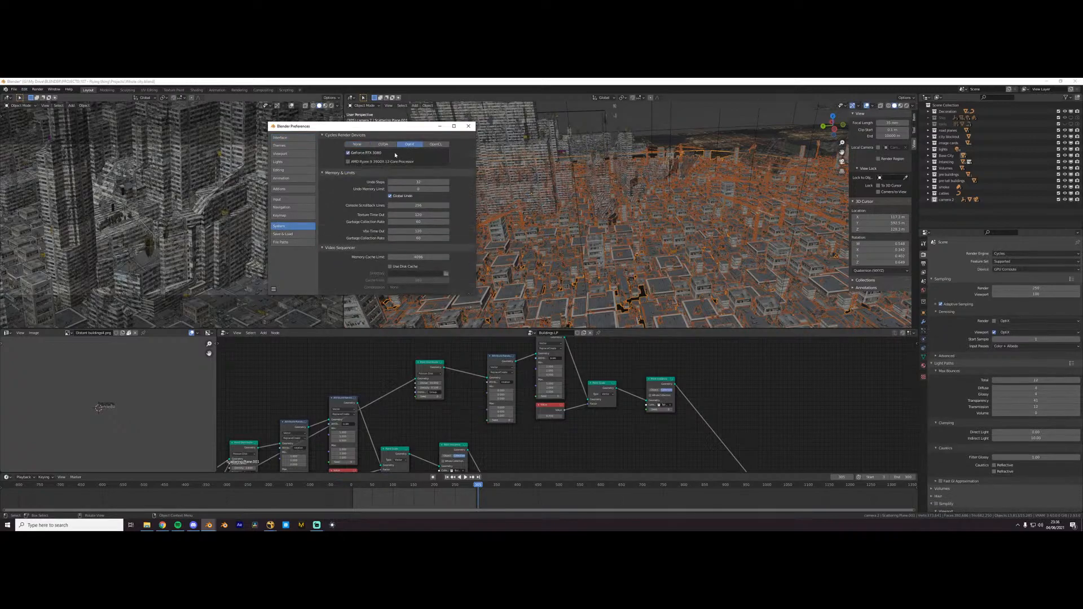
pyautogui.click(468, 126)
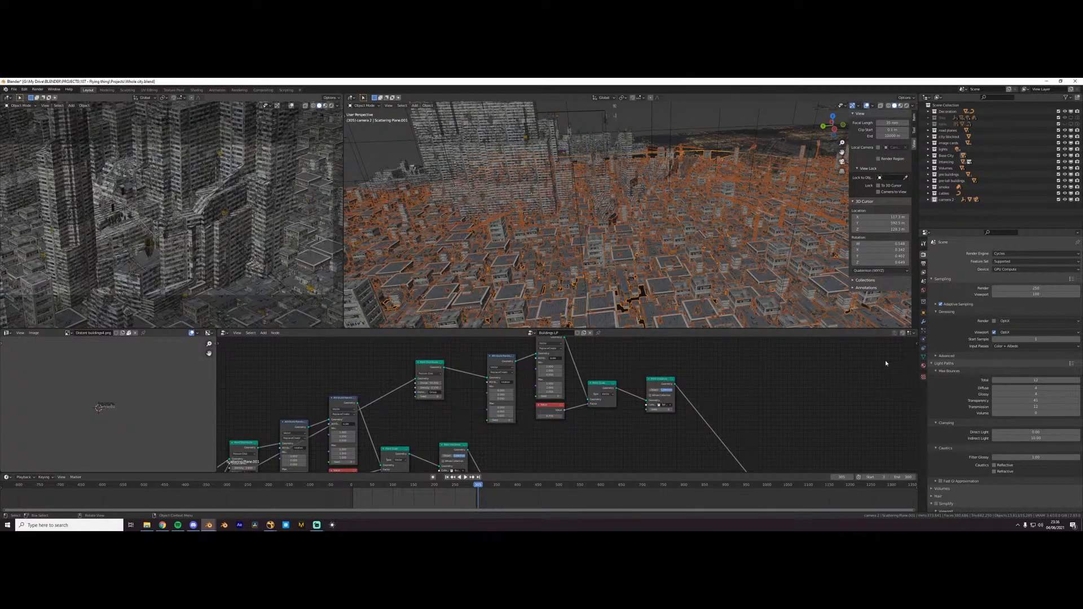
# - Set the total maximum light bounces to 3 and render the current frame
pyautogui.doubleClick(1027, 382)
pyautogui.write('3')
pyautogui.press('Return')
pyautogui.click(38, 90)
pyautogui.click(44, 97)
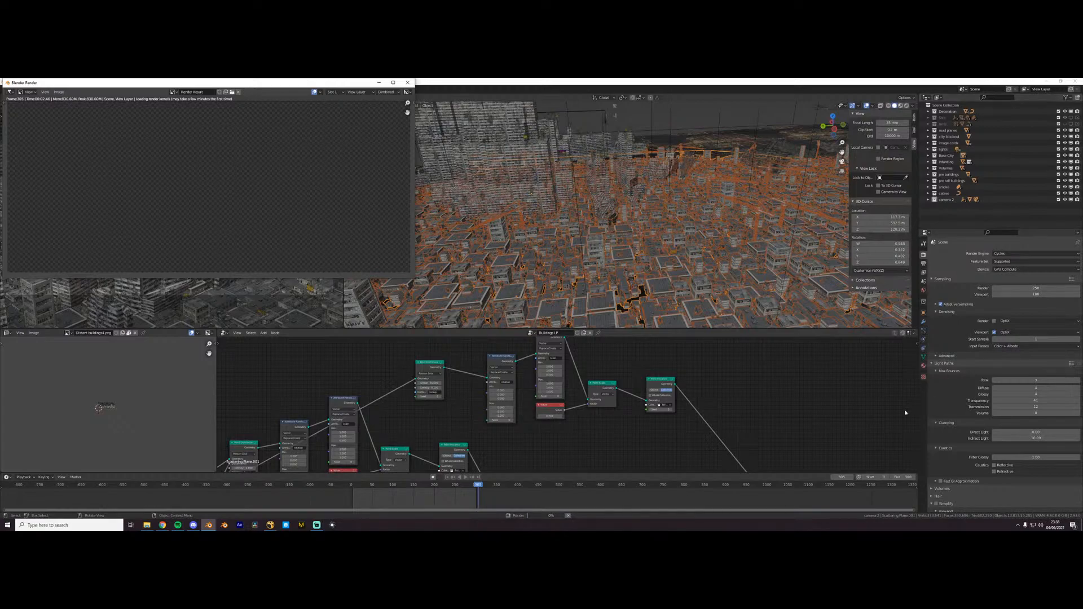
# - Browse in File Explorer to the a1 animation folder inside the rendering folder of project 107 - Flying thing
pyautogui.click(147, 525)
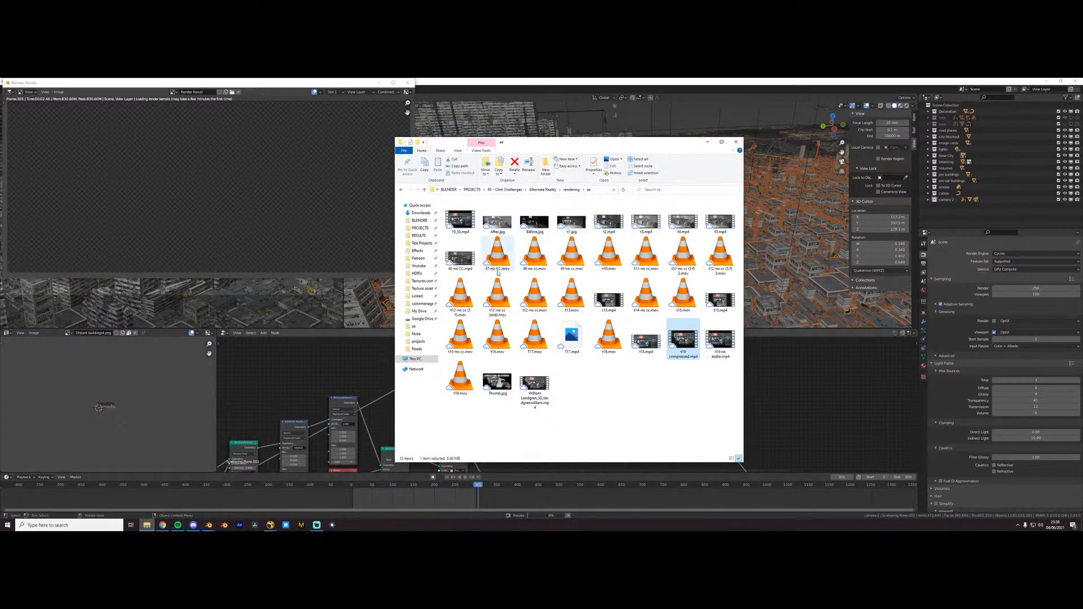
pyautogui.click(707, 143)
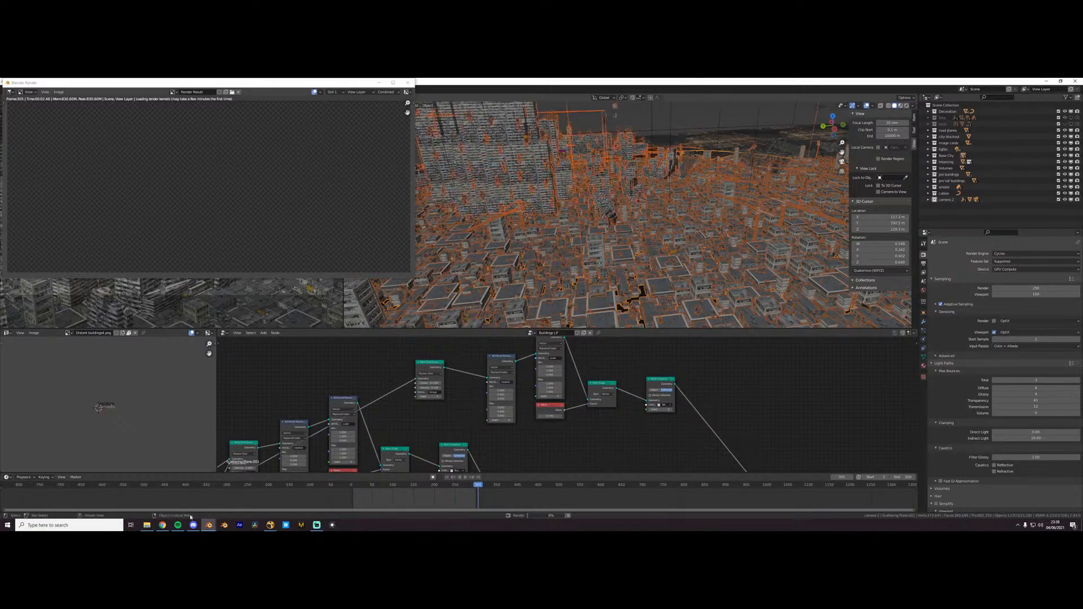
pyautogui.click(147, 525)
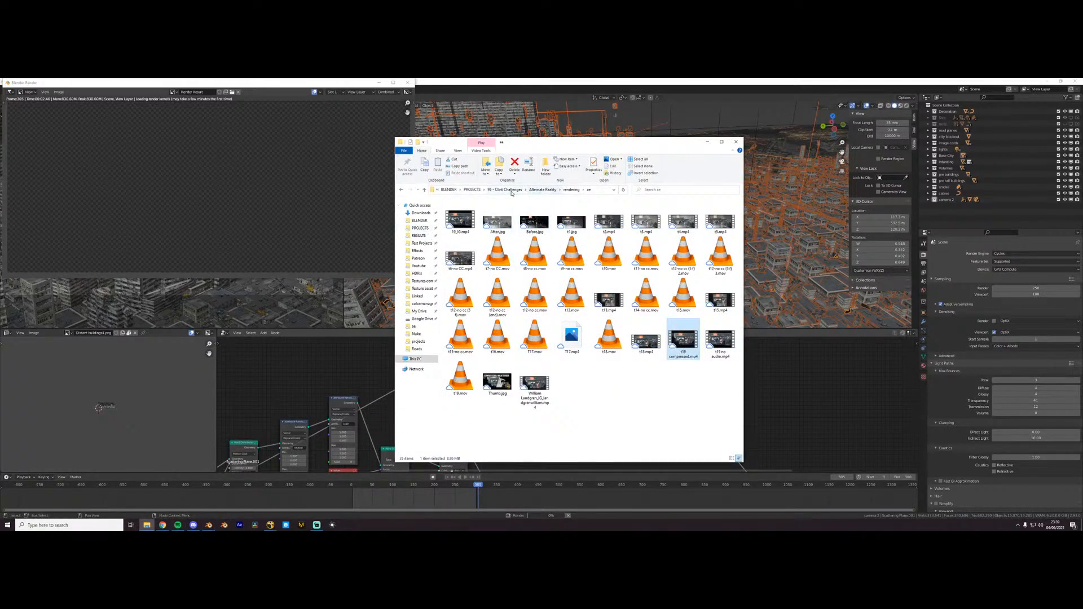
pyautogui.click(507, 189)
pyautogui.click(543, 189)
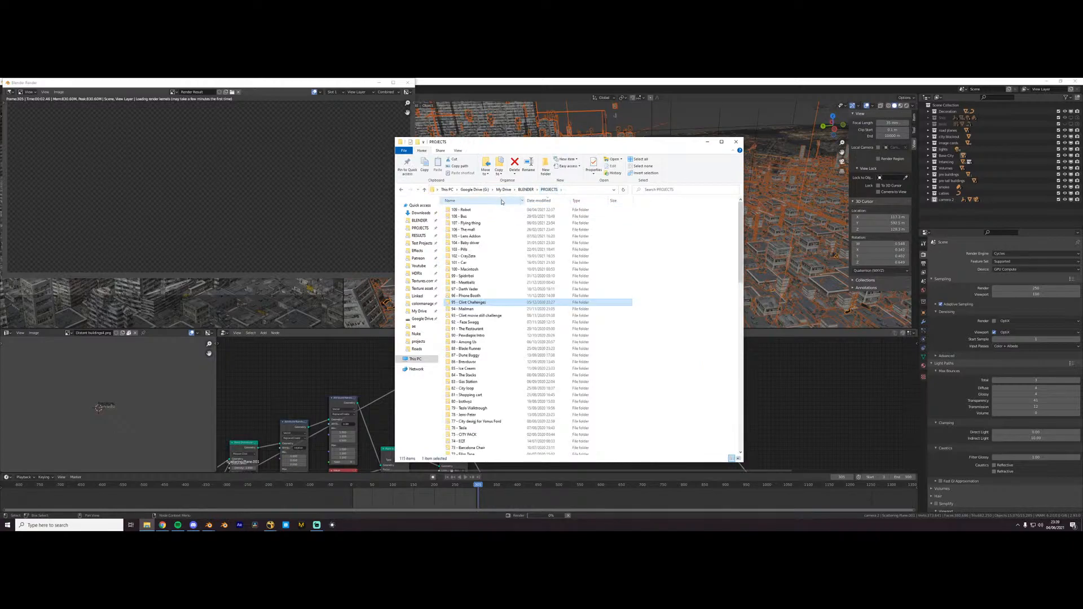
pyautogui.doubleClick(480, 223)
pyautogui.doubleClick(479, 217)
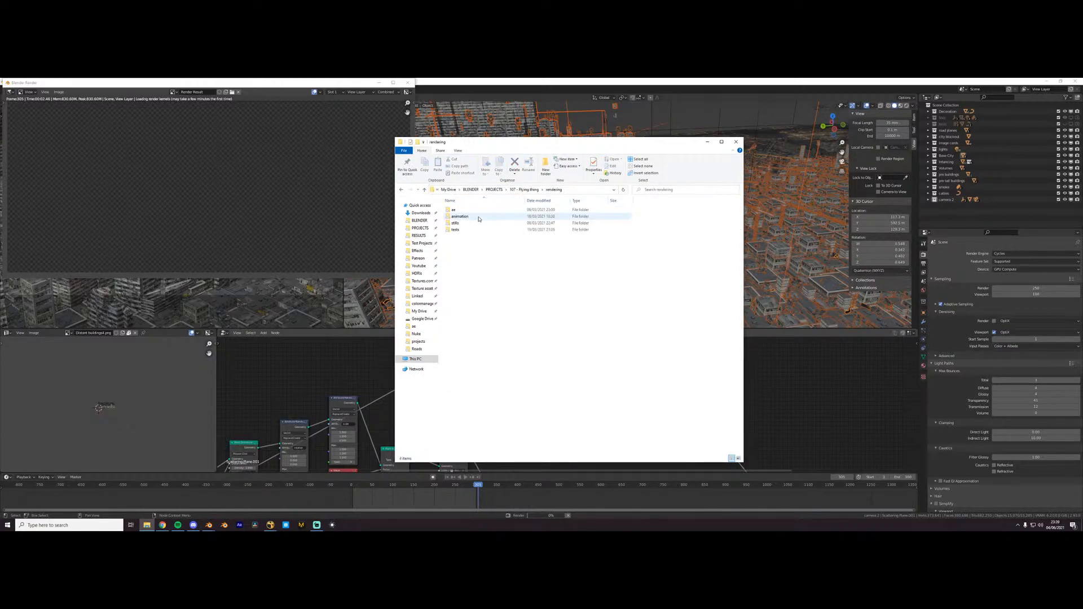
pyautogui.doubleClick(478, 218)
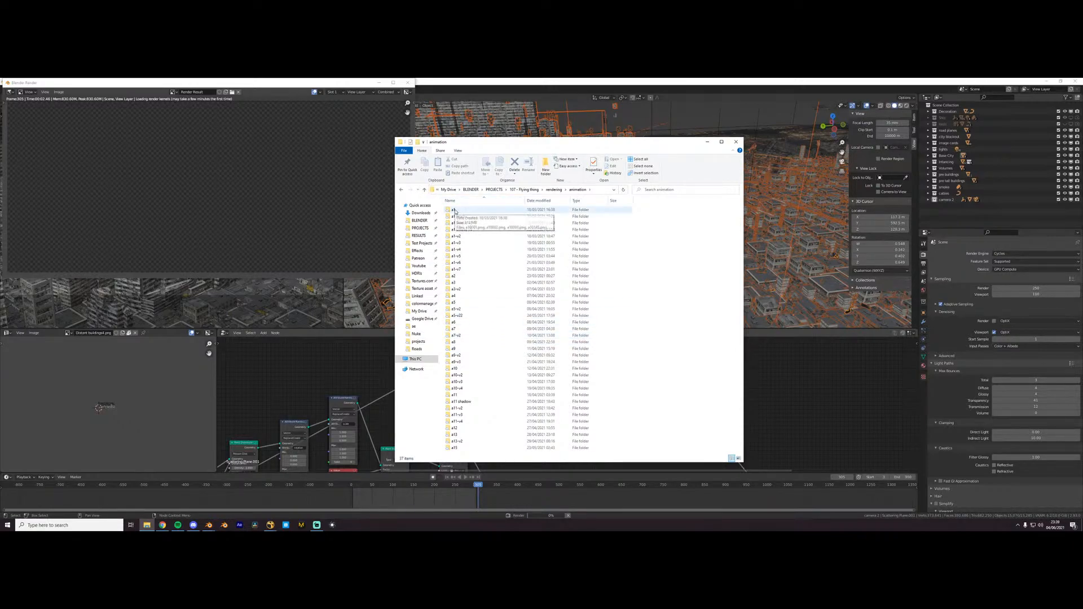
pyautogui.doubleClick(454, 211)
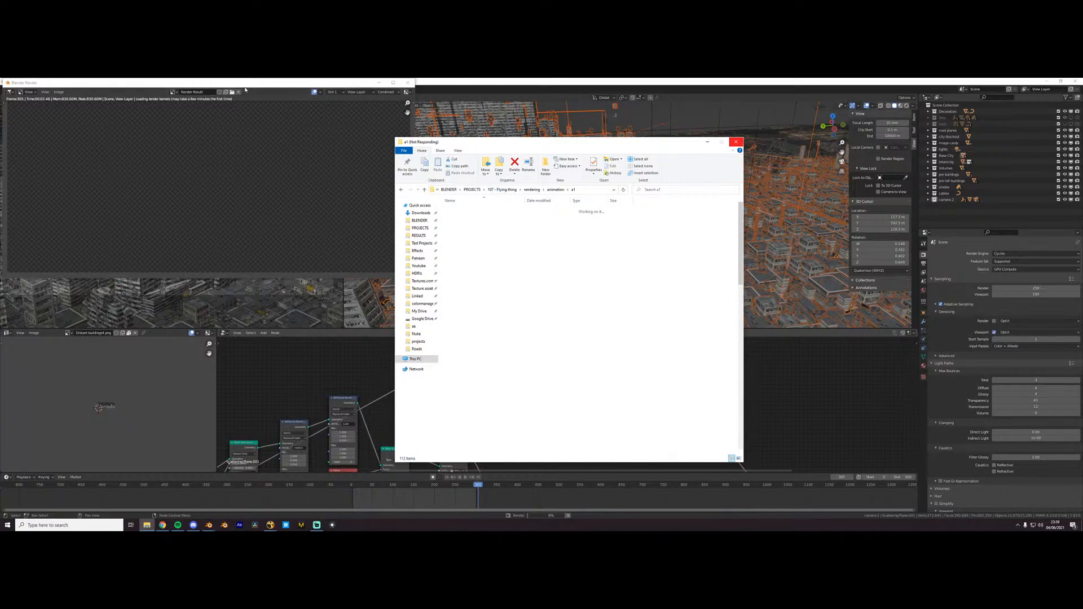
# - Close the File Explorer window that is stuck loading the a1 folder
pyautogui.click(230, 105)
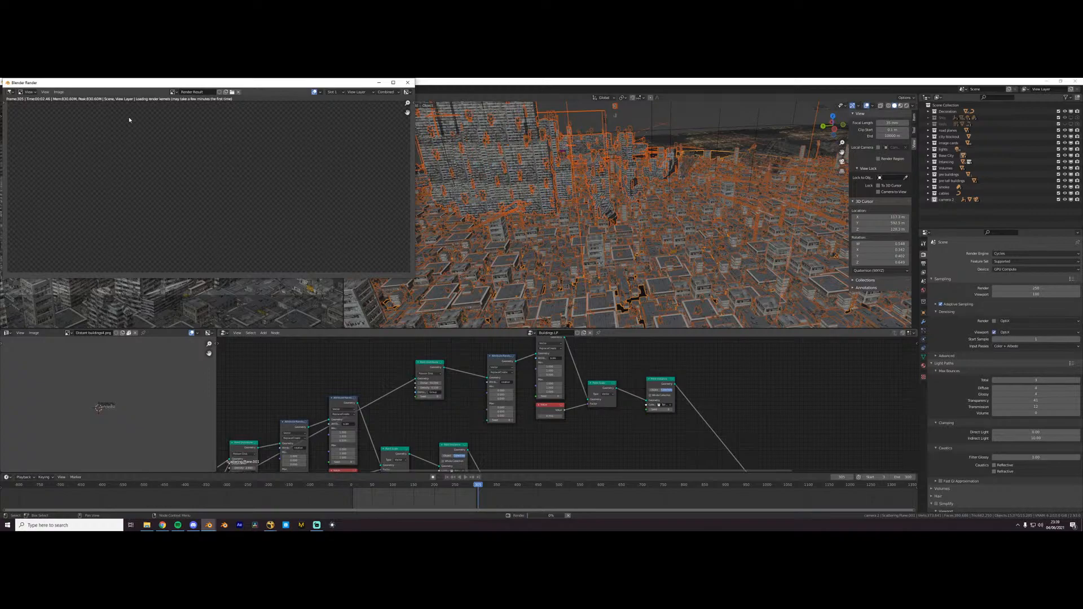
pyautogui.click(167, 527)
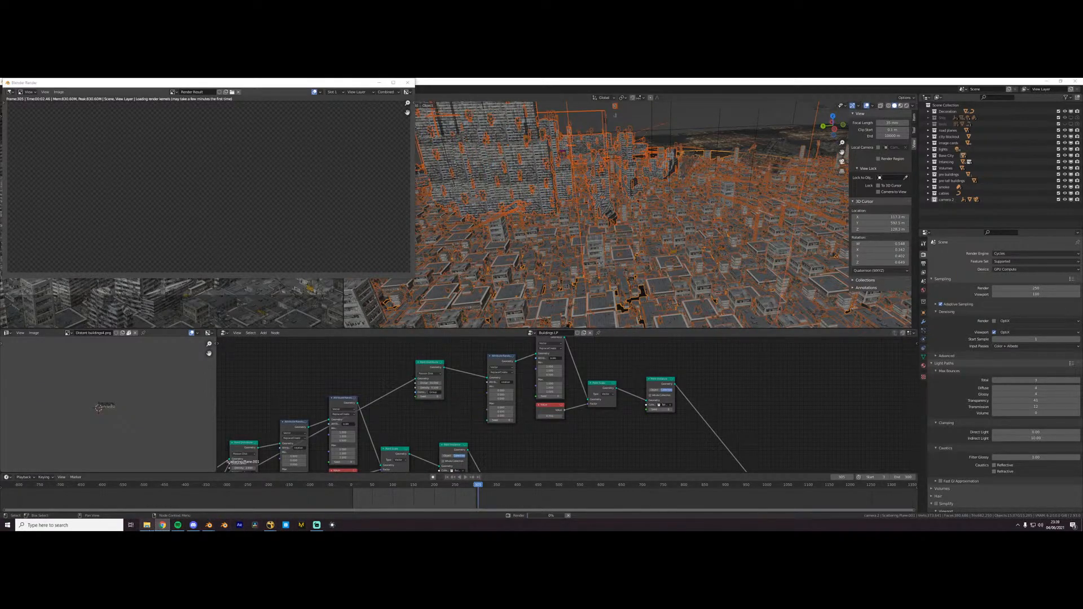
pyautogui.click(147, 525)
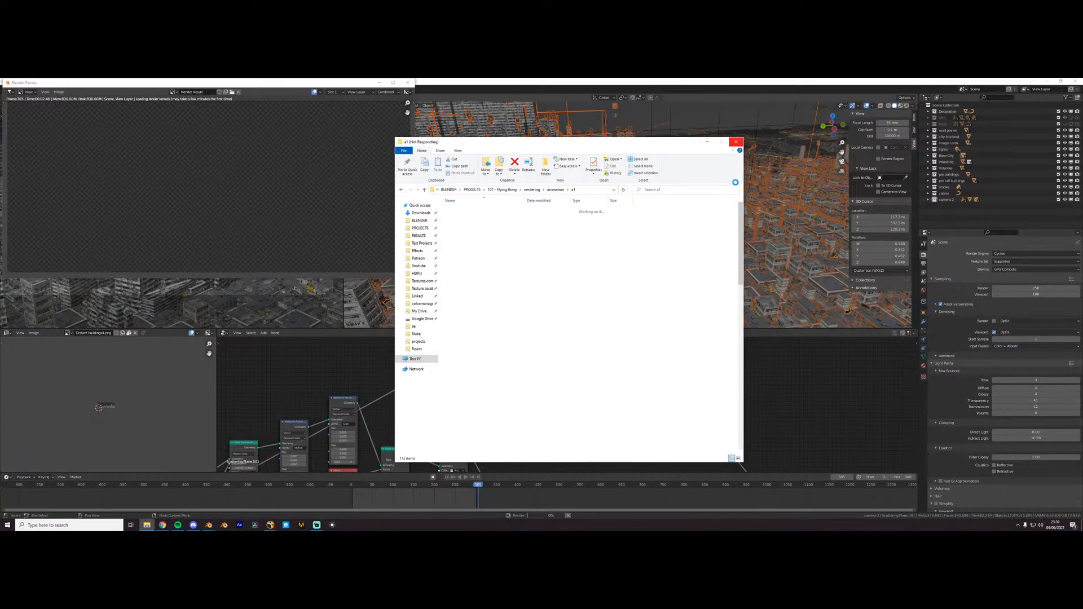
pyautogui.click(737, 142)
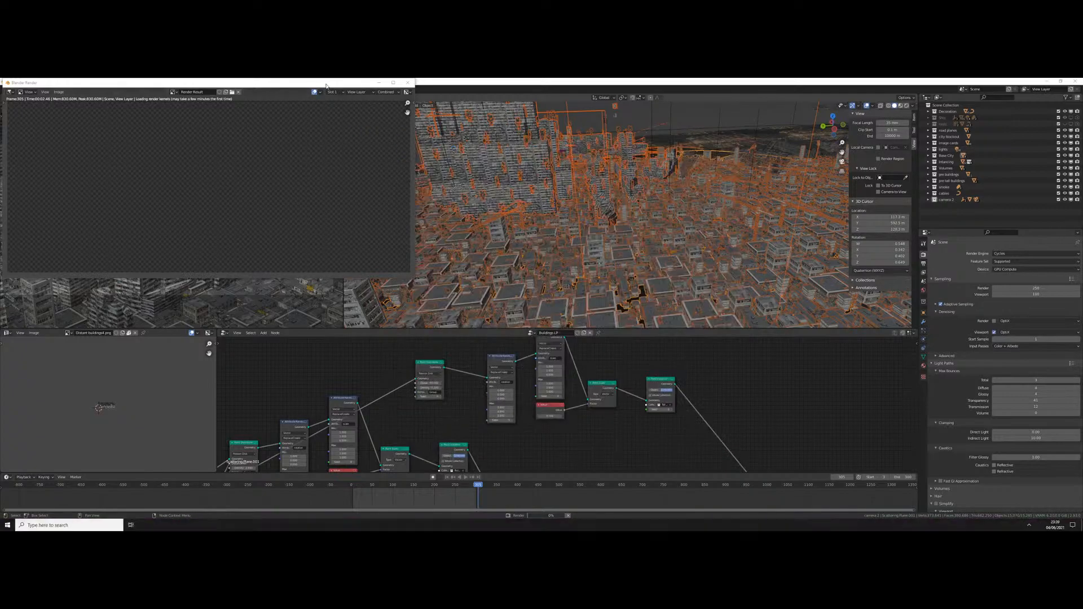
# - Force-close the unresponsive Blender program without waiting for it to respond
pyautogui.moveTo(364, 85); pyautogui.dragTo(516, 132)
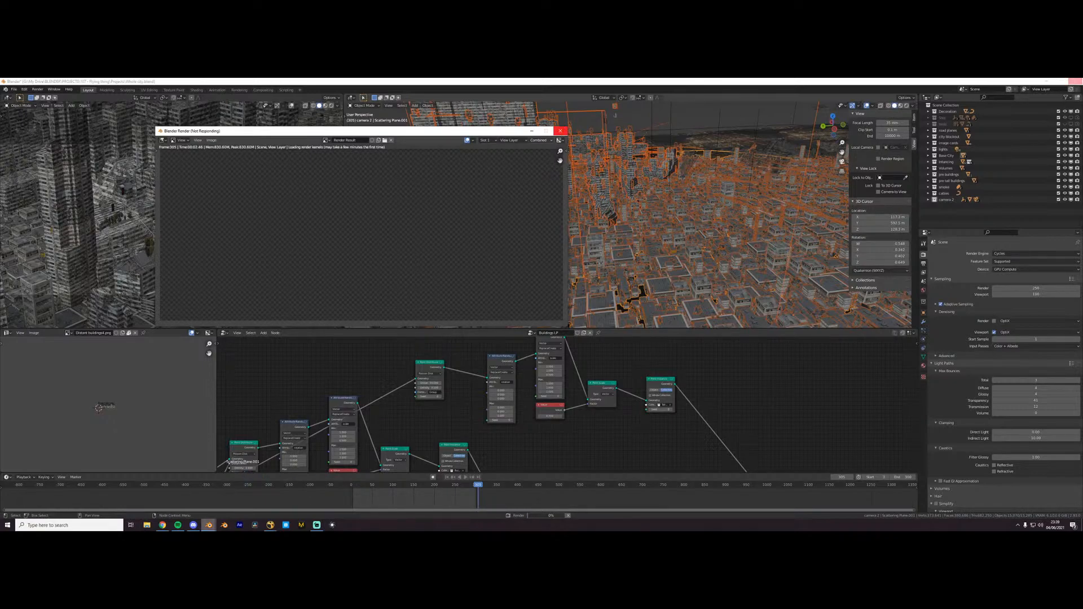
pyautogui.rightClick(209, 525)
pyautogui.click(209, 511)
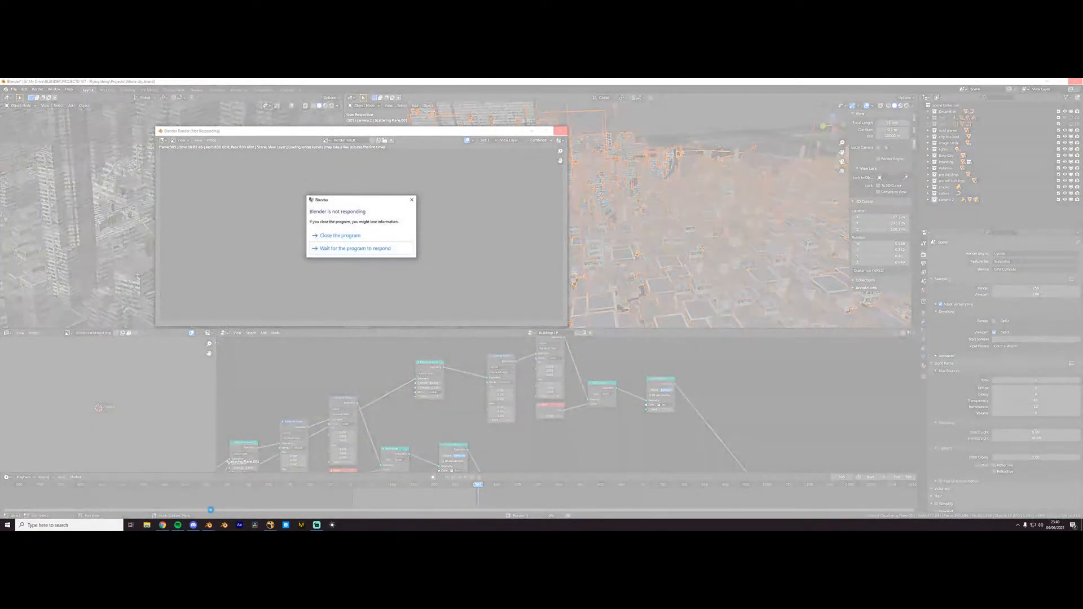
pyautogui.click(338, 236)
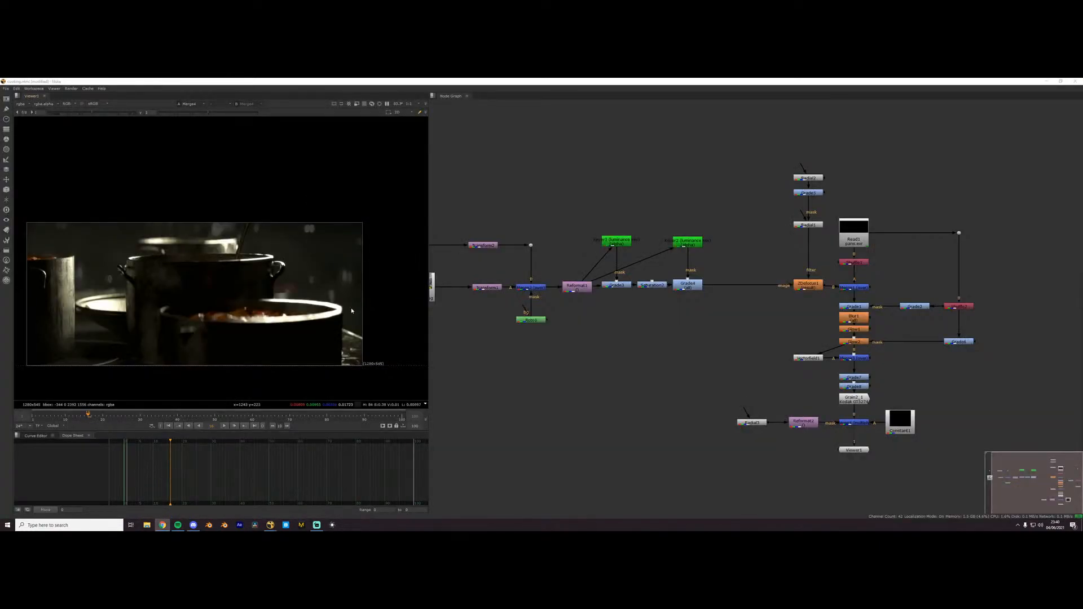
# - Switch to the cooking composite in Nuke and inspect the image of the pots up close
pyautogui.click(659, 375)
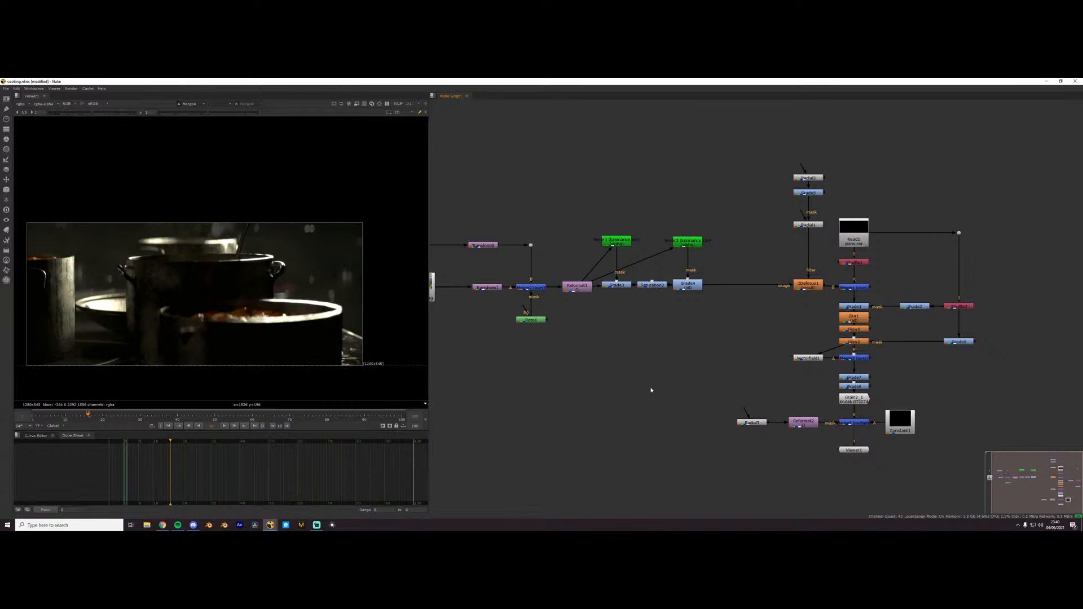
pyautogui.scroll(2, 200, 318)
pyautogui.scroll(-1, 266, 323)
pyautogui.moveTo(196, 345); pyautogui.dragTo(234, 342, button='middle')
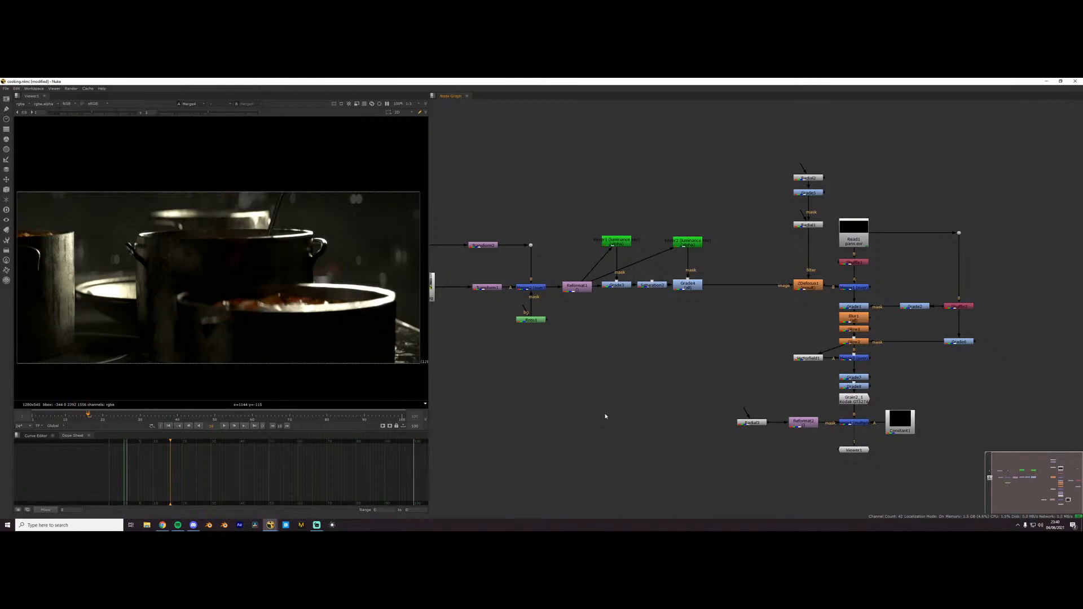
# - Switch to the browser and look through the saved Pinterest pins for cooking and steaming-pot references
pyautogui.click(167, 526)
pyautogui.moveTo(548, 112); pyautogui.dragTo(546, 79)
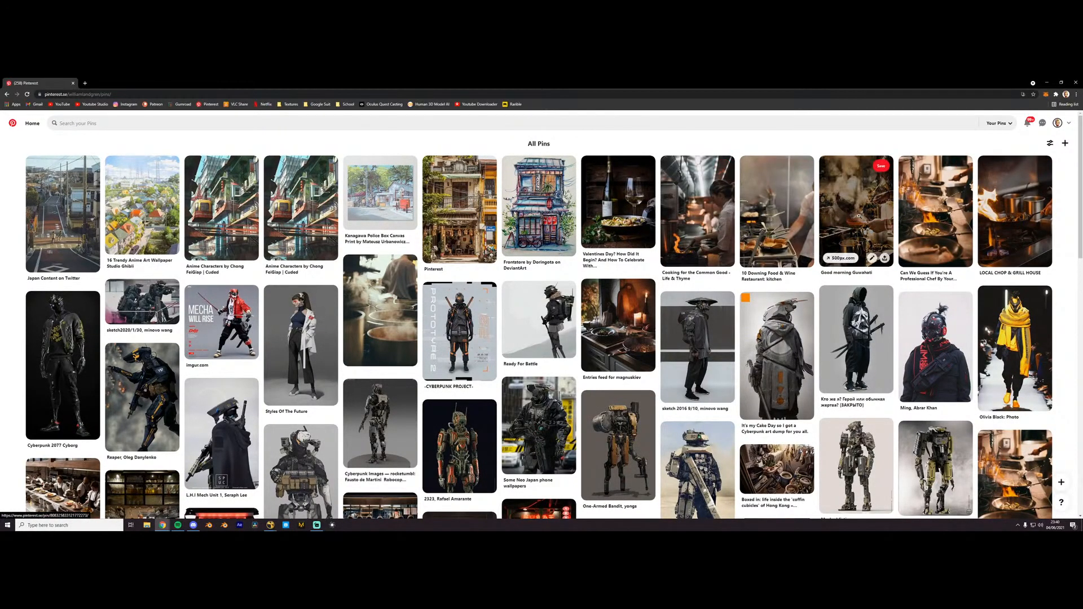
pyautogui.scroll(-3, 662, 251)
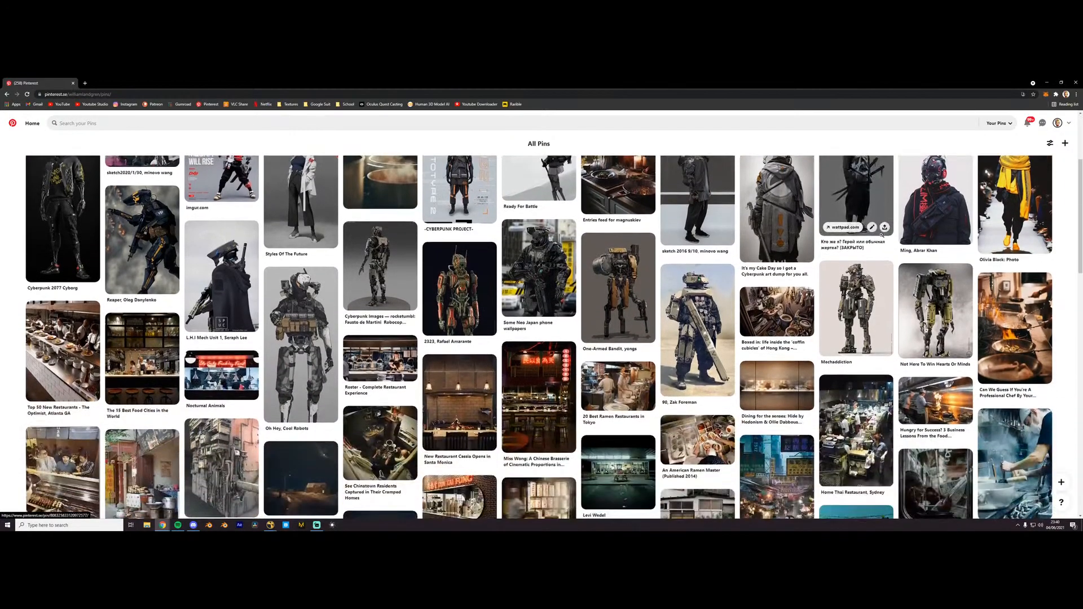
pyautogui.scroll(3, 193, 348)
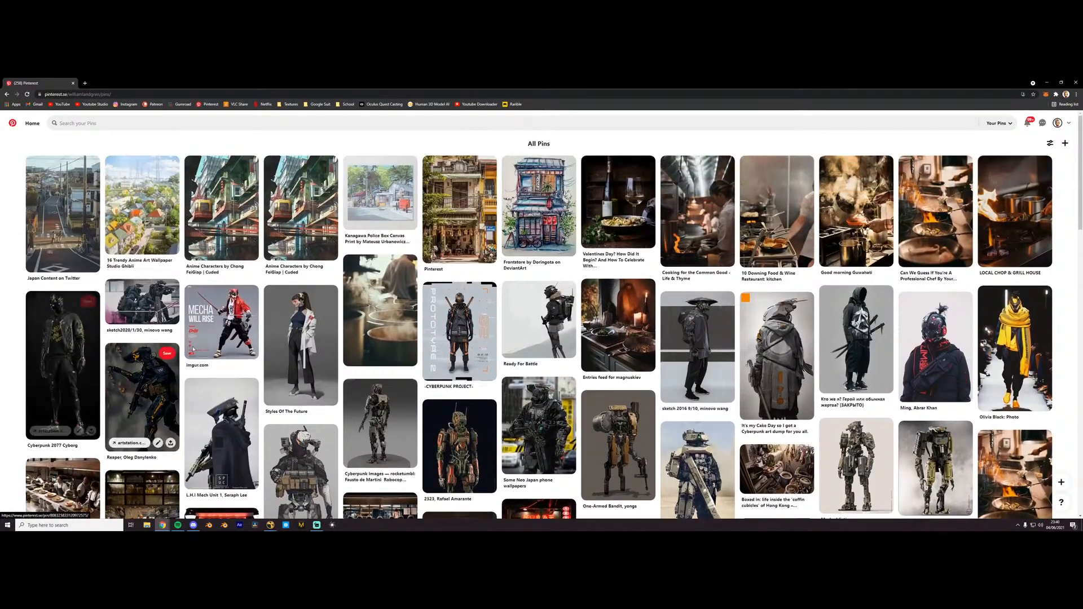
pyautogui.click(381, 308)
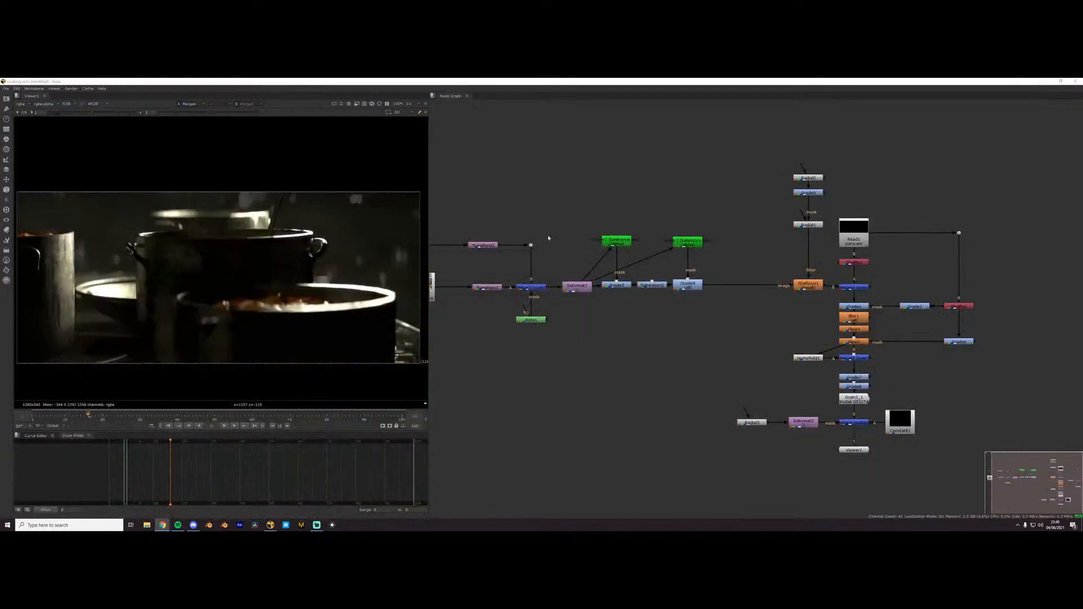
# - Return to Nuke and view the output of Shuffle1, fed by the pans.exr render, in the viewer
pyautogui.click(570, 311)
pyautogui.scroll(5, 932, 262)
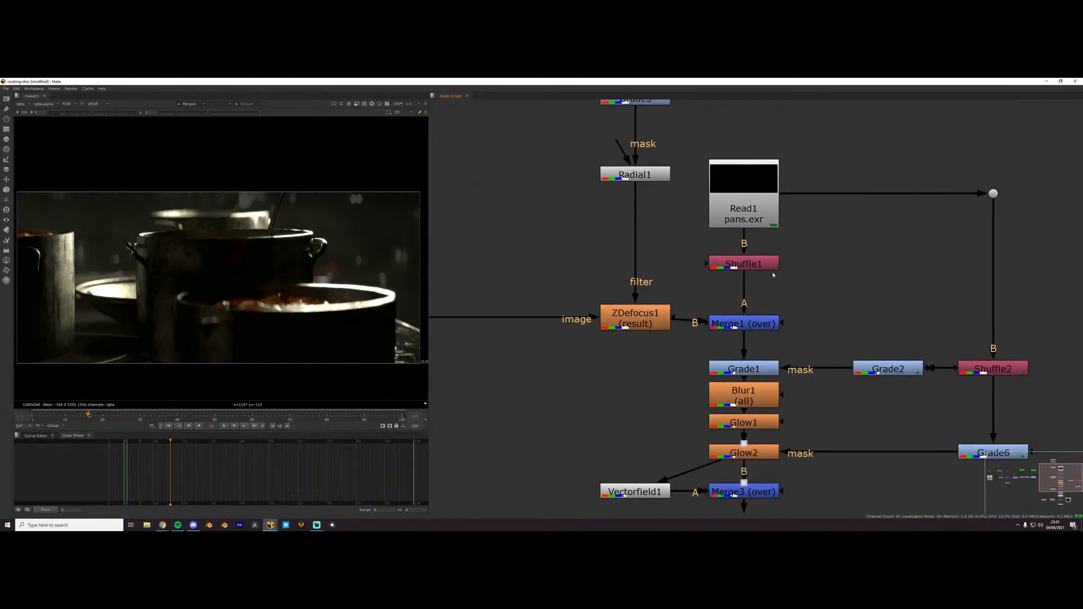
pyautogui.scroll(-5, 765, 273)
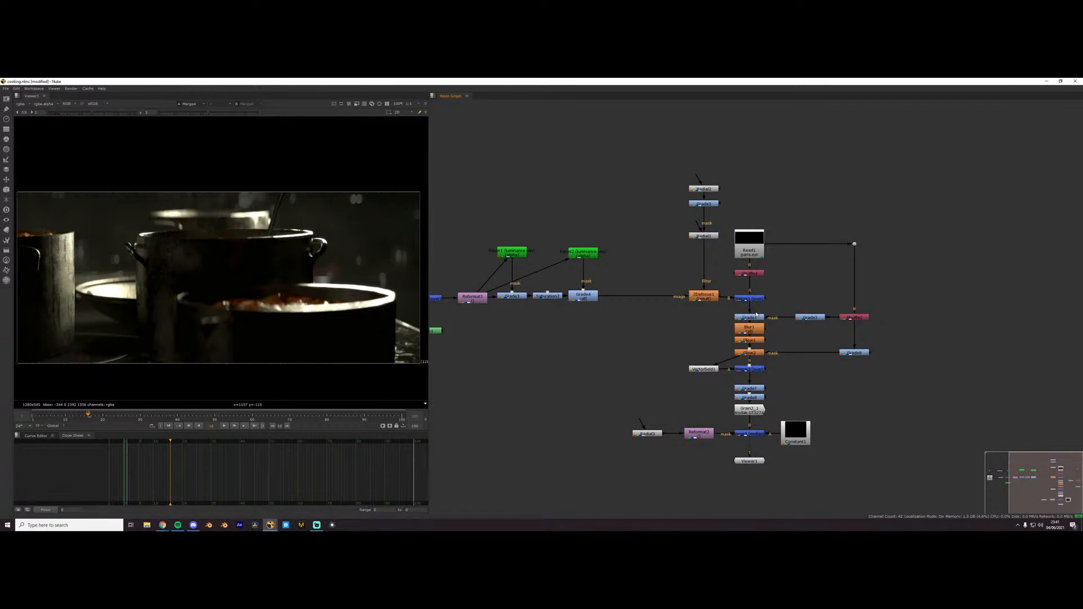
pyautogui.scroll(10, 756, 314)
pyautogui.click(806, 306)
pyautogui.press('1')
pyautogui.click(499, 326)
pyautogui.scroll(-3, 332, 322)
pyautogui.scroll(3, 324, 327)
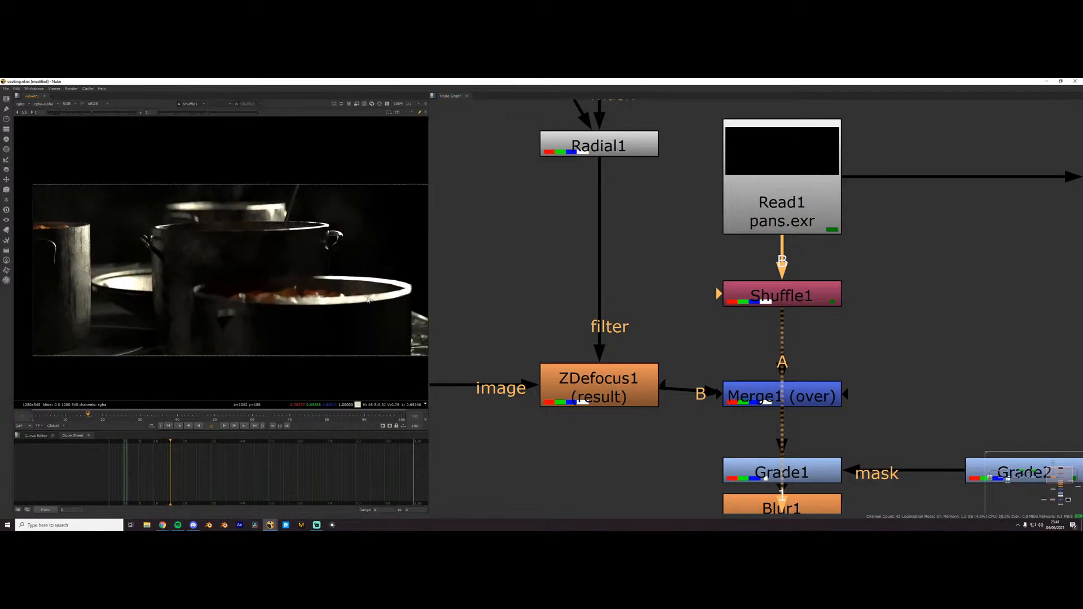
pyautogui.moveTo(361, 303); pyautogui.dragTo(316, 323, button='middle')
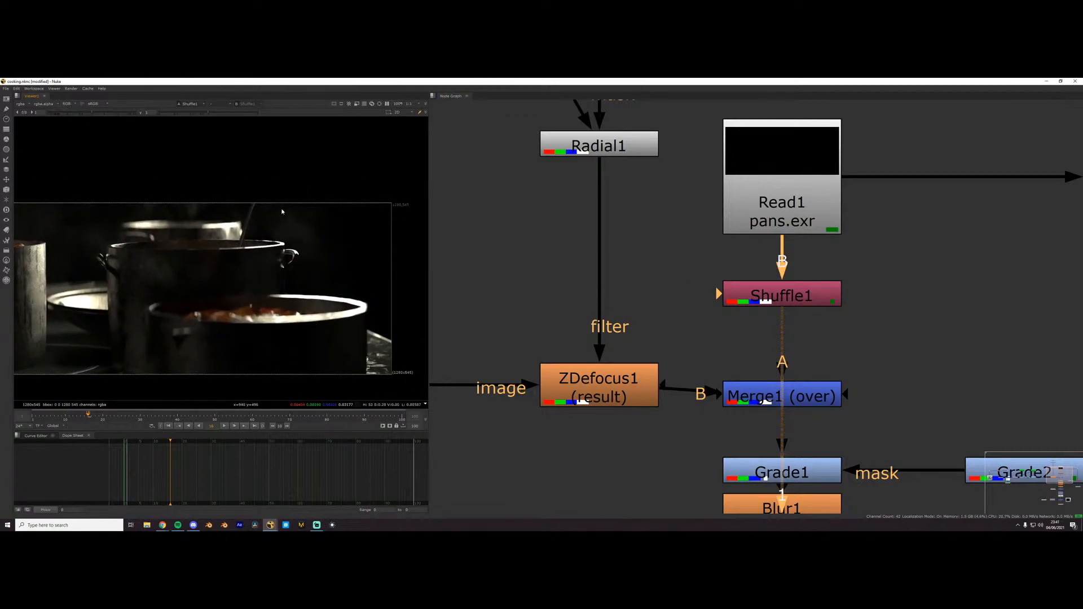
# - Inspect the alpha channel of Shuffle1 and switch the viewer back to full colour
pyautogui.click(795, 301)
pyautogui.press('a')
pyautogui.scroll(-2, 271, 254)
pyautogui.scroll(2, 276, 232)
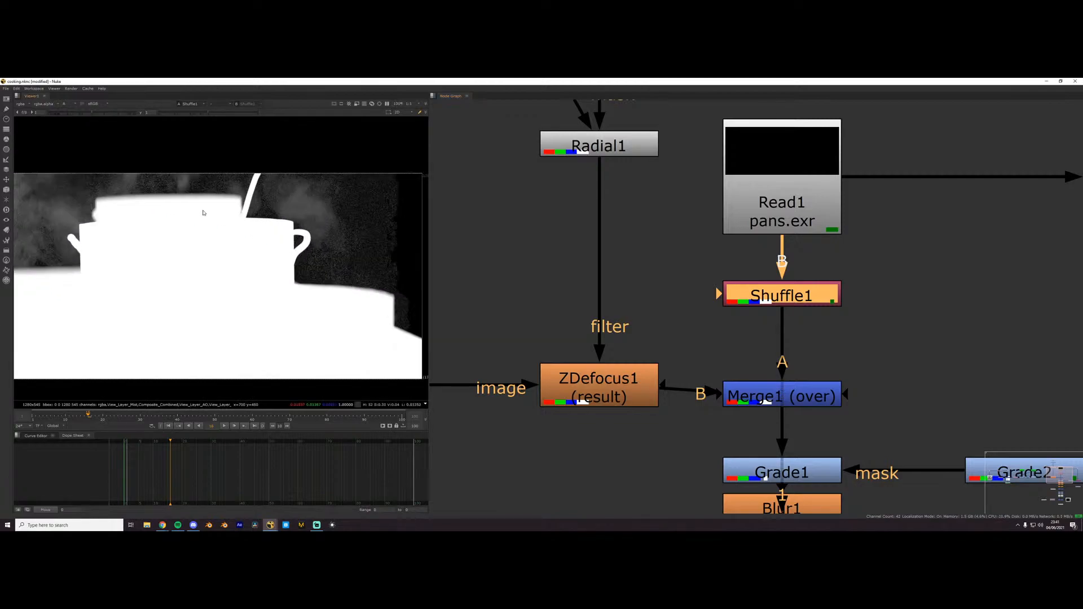
pyautogui.scroll(-2, 278, 222)
pyautogui.press('a')
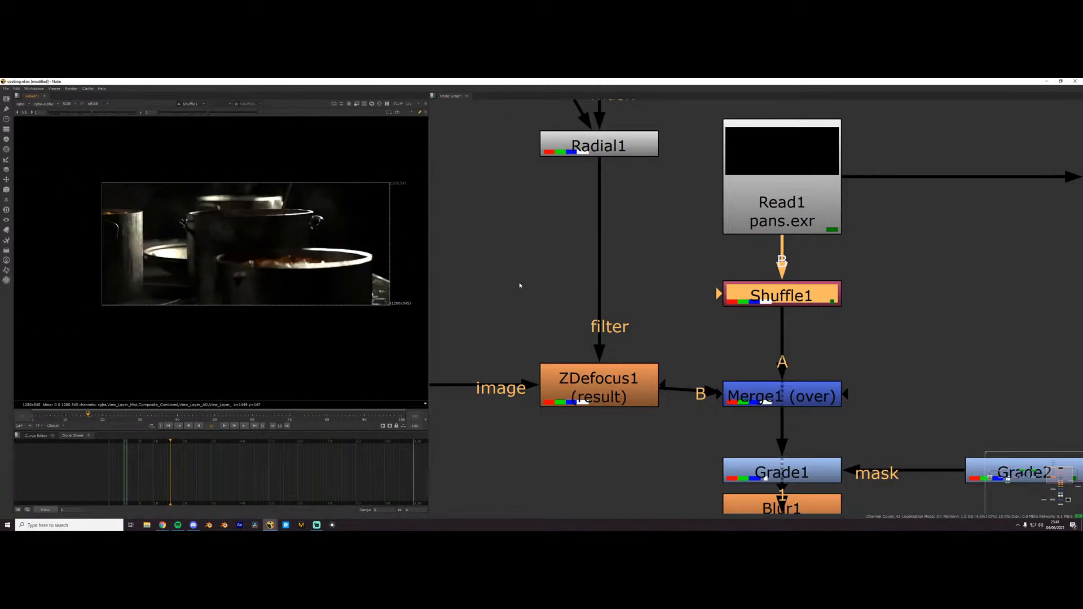
# - View the kitchen2.jpg background photo from the Read4 node in the viewer
pyautogui.moveTo(575, 283); pyautogui.dragTo(500, 303, button='middle')
pyautogui.click(603, 321)
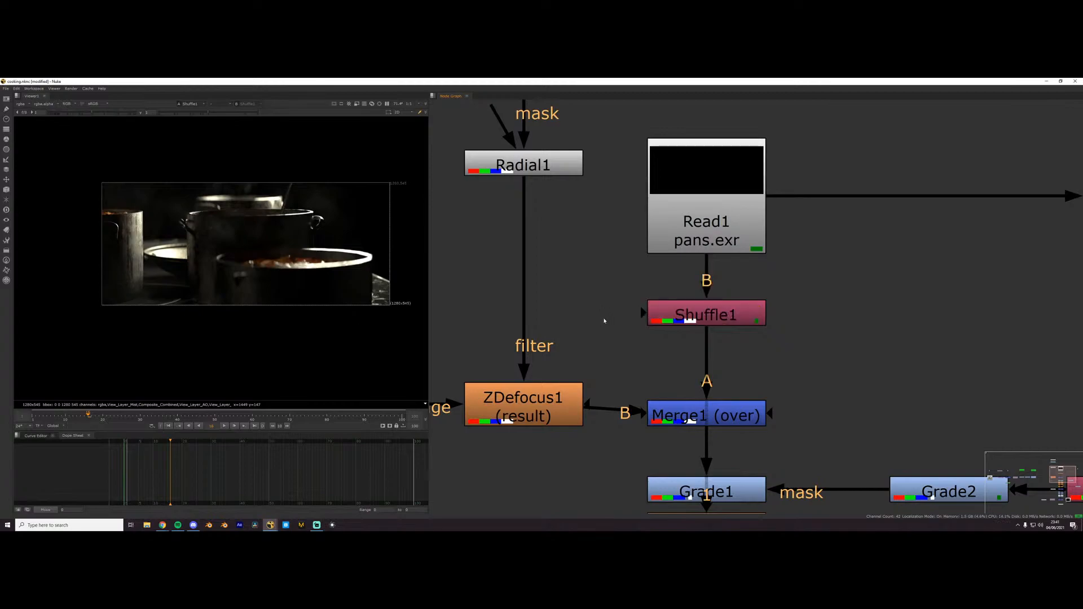
pyautogui.scroll(-4, 668, 286)
pyautogui.moveTo(668, 286); pyautogui.dragTo(955, 309, button='middle')
pyautogui.scroll(-3, 772, 303)
pyautogui.moveTo(522, 351); pyautogui.dragTo(712, 320, button='middle')
pyautogui.scroll(5, 712, 320)
pyautogui.click(712, 320)
pyautogui.press('1')
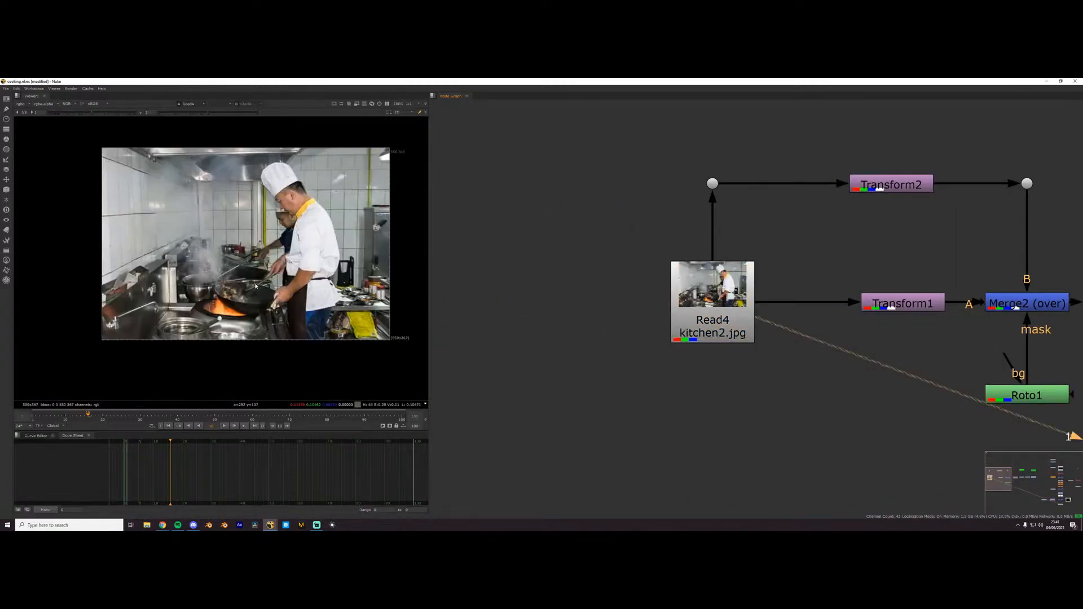
pyautogui.scroll(3, 295, 284)
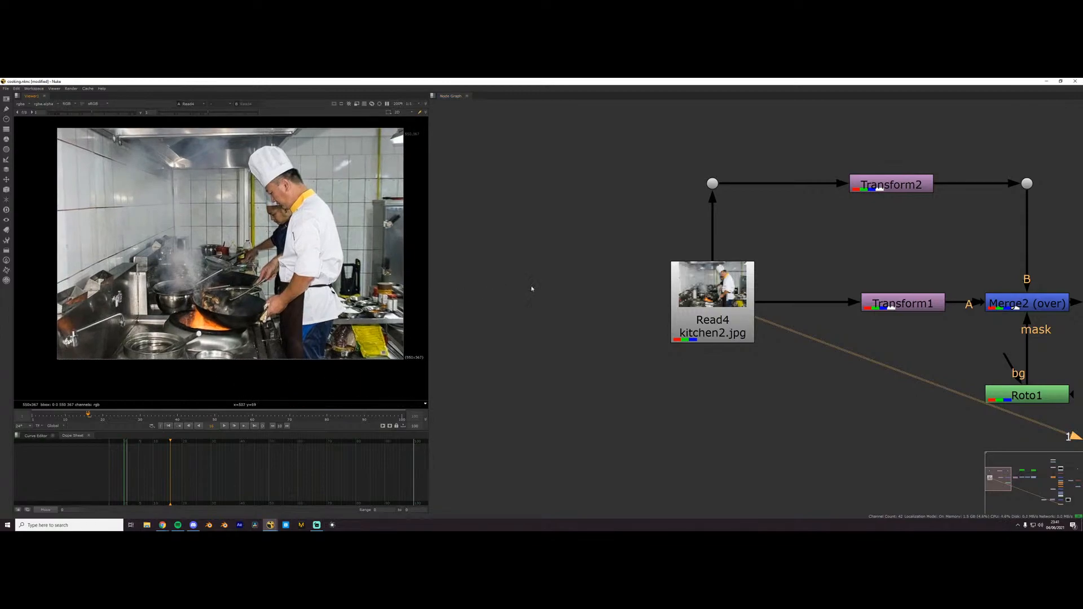
# - View the outputs of Transform1 and Merge2 to examine how the kitchen background is combined
pyautogui.moveTo(818, 356); pyautogui.dragTo(452, 406, button='middle')
pyautogui.click(528, 356)
pyautogui.press('1')
pyautogui.click(666, 351)
pyautogui.press('1')
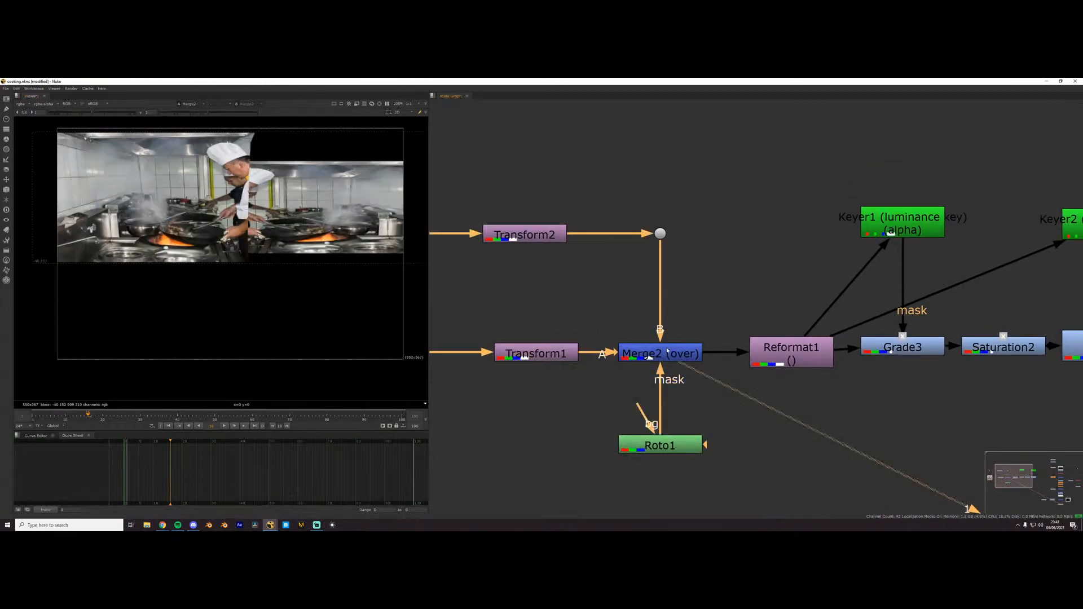
pyautogui.scroll(-2, 327, 226)
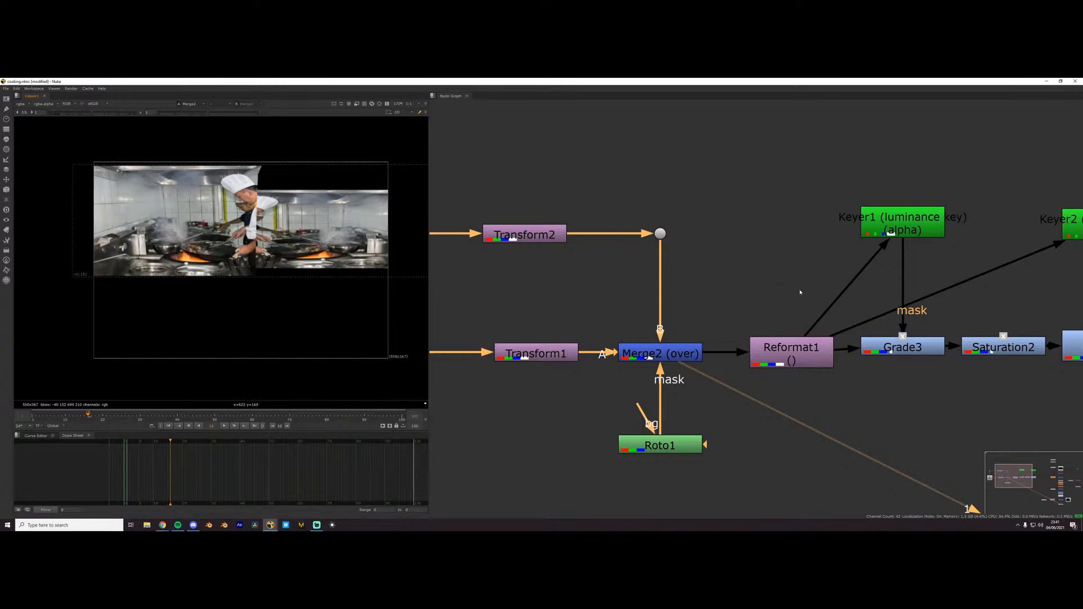
# - View the background's processing node by node, from Reformat1 through Grade3 and Saturation2 to Grade4
pyautogui.moveTo(790, 353); pyautogui.dragTo(727, 353, button='middle')
pyautogui.click(728, 351)
pyautogui.press('1')
pyautogui.moveTo(859, 354); pyautogui.dragTo(635, 354, button='middle')
pyautogui.click(751, 354)
pyautogui.press('1')
pyautogui.click(744, 354)
pyautogui.press('1')
pyautogui.moveTo(743, 354); pyautogui.dragTo(673, 354, button='middle')
pyautogui.click(724, 350)
pyautogui.press('1')
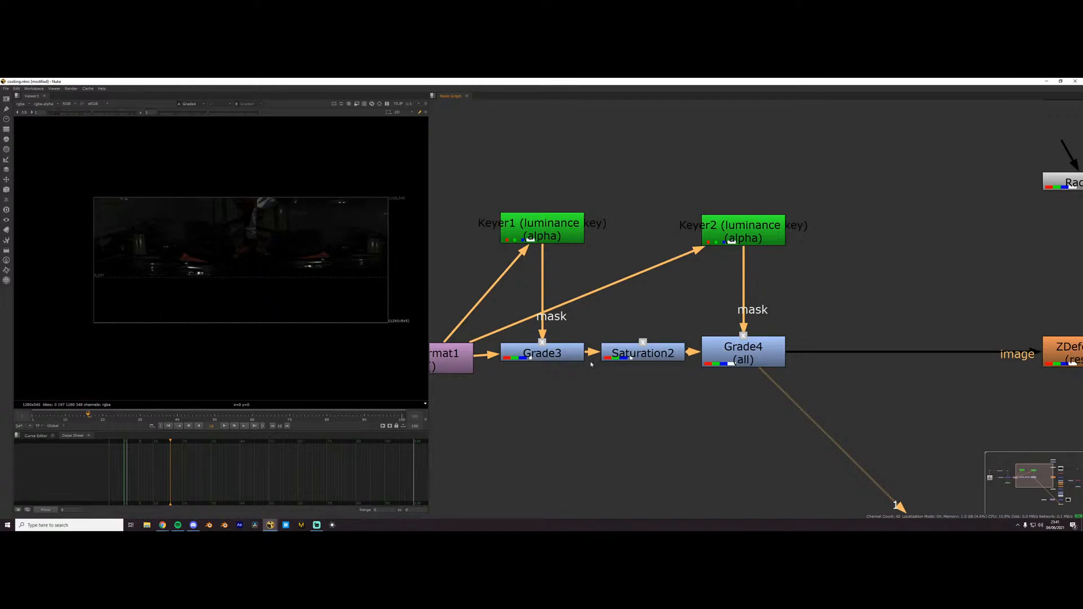
# - Toggle both Keyer1 and Keyer2 off and on to compare their effect on the graded background
pyautogui.scroll(-2, 699, 381)
pyautogui.scroll(2, 464, 313)
pyautogui.click(623, 263)
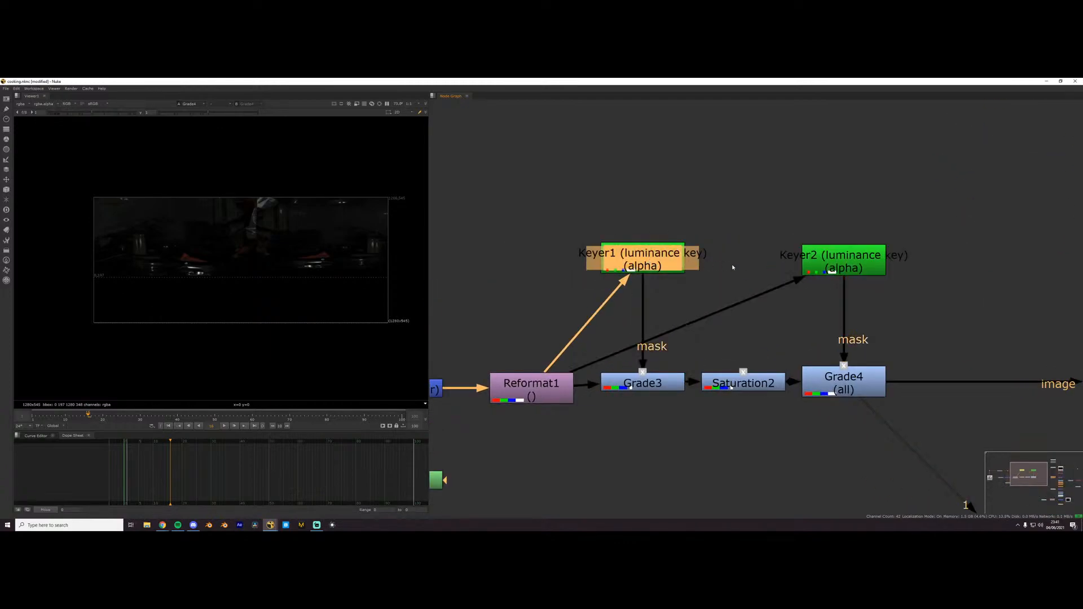
pyautogui.keyDown('shift'); pyautogui.click(826, 265); pyautogui.keyUp('shift')
pyautogui.press('d')
pyautogui.press('d')
pyautogui.press('d')
pyautogui.press('d')
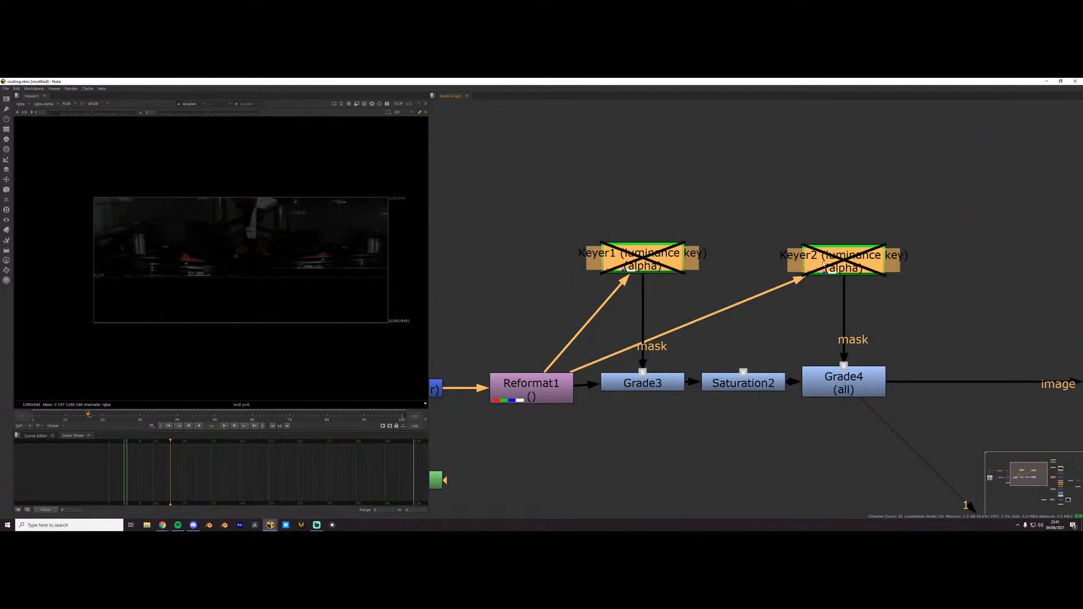
# - Check Keyer1's properties, then view the alpha mattes of Keyer1 and Keyer2 in the viewer
pyautogui.click(718, 225)
pyautogui.doubleClick(608, 255)
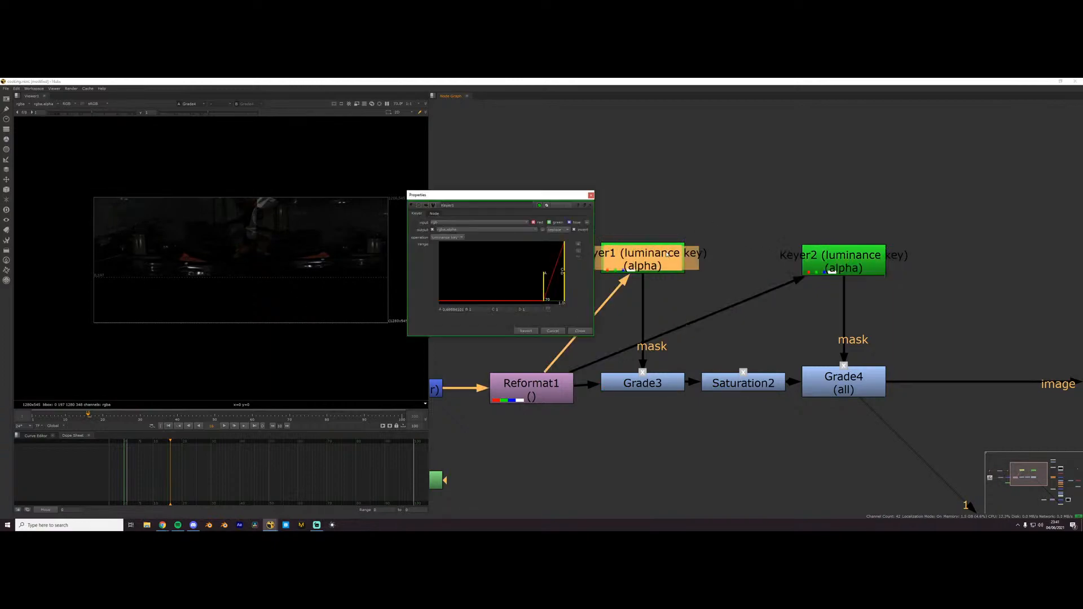
pyautogui.click(591, 195)
pyautogui.press('1')
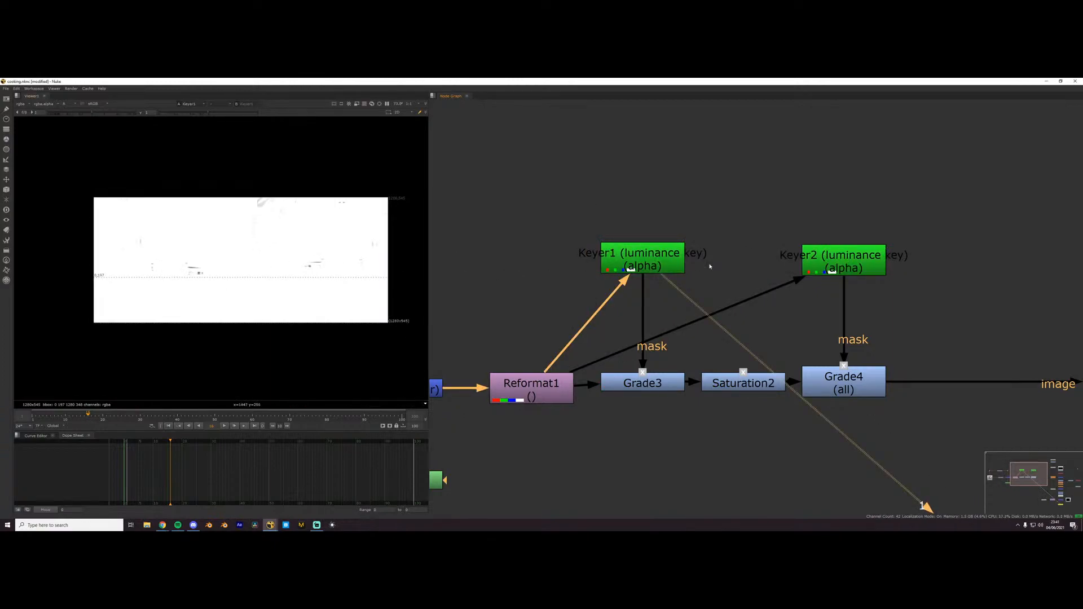
pyautogui.click(806, 272)
pyautogui.press('1')
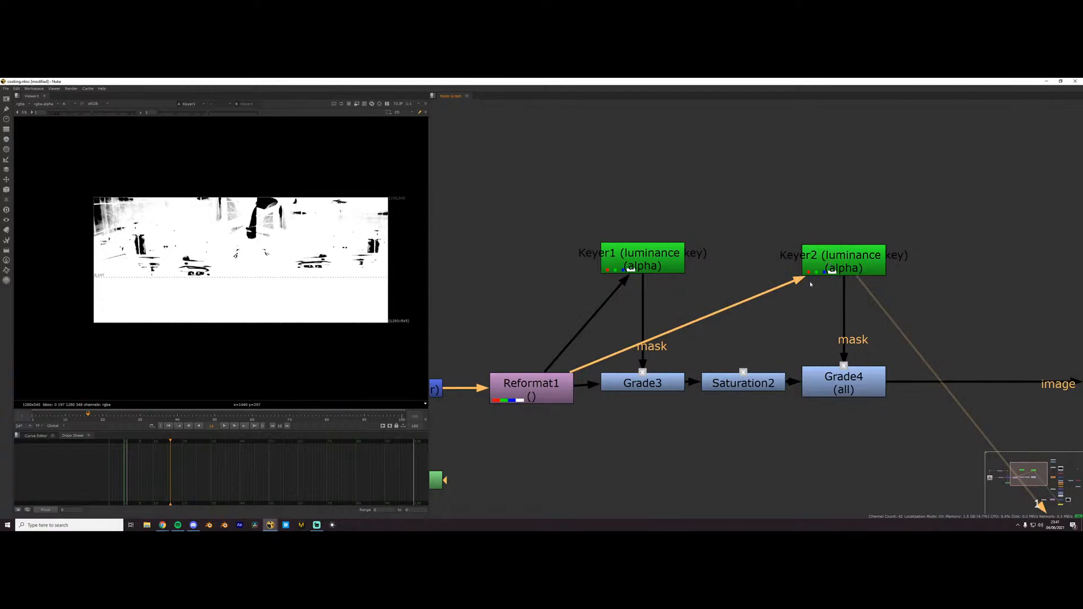
pyautogui.press('a')
pyautogui.press('a')
pyautogui.press('a')
# - View Grade4's output and toggle Keyer2 off and on to compare its effect
pyautogui.click(846, 385)
pyautogui.press('1')
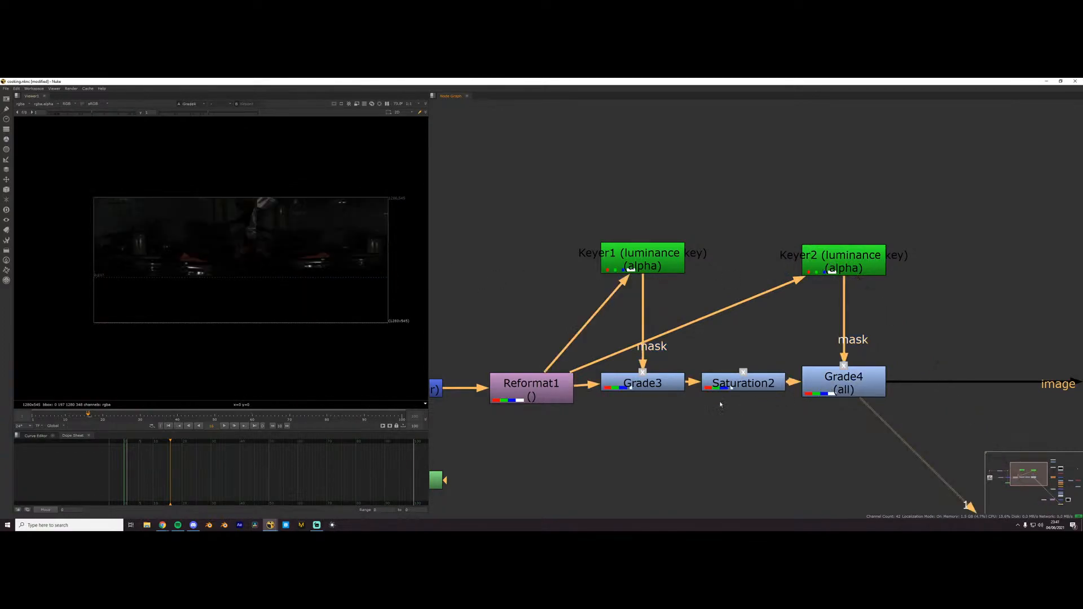
pyautogui.scroll(1, 261, 200)
pyautogui.scroll(-2, 837, 342)
pyautogui.moveTo(837, 342); pyautogui.dragTo(638, 328, button='middle')
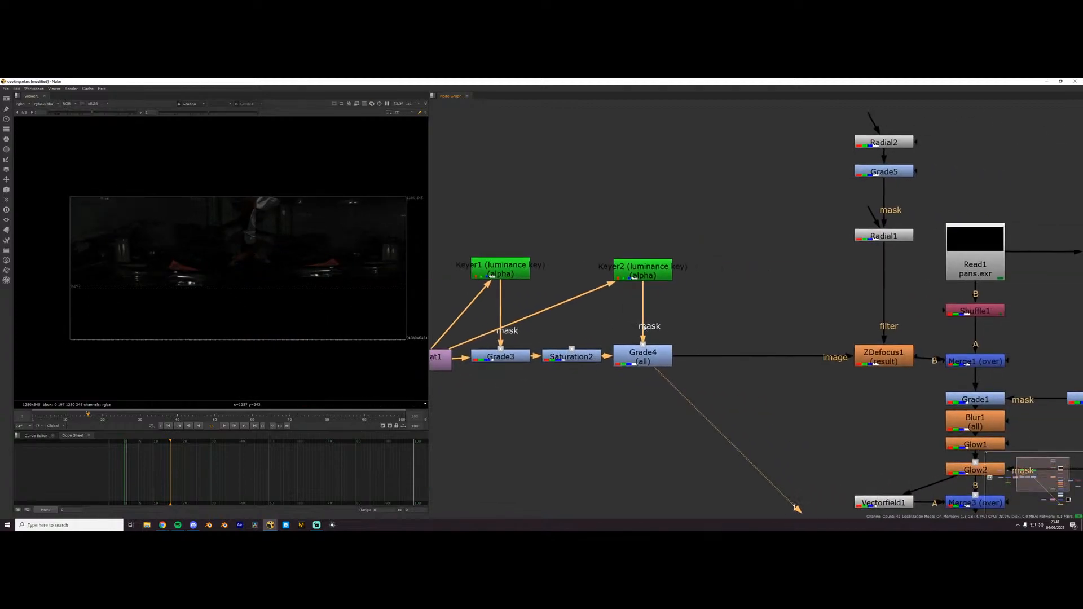
pyautogui.click(632, 276)
pyautogui.press('d')
pyautogui.press('d')
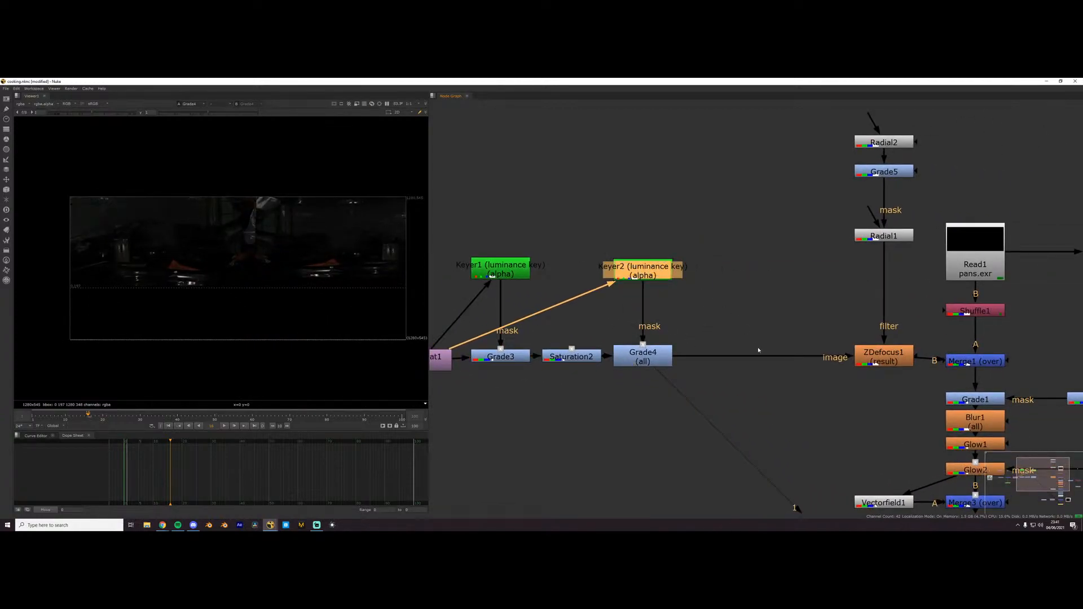
# - View the defocused background from ZDefocus1 and its filter shape built by Radial2, Grade5 and Radial1
pyautogui.click(797, 382)
pyautogui.click(891, 362)
pyautogui.press('1')
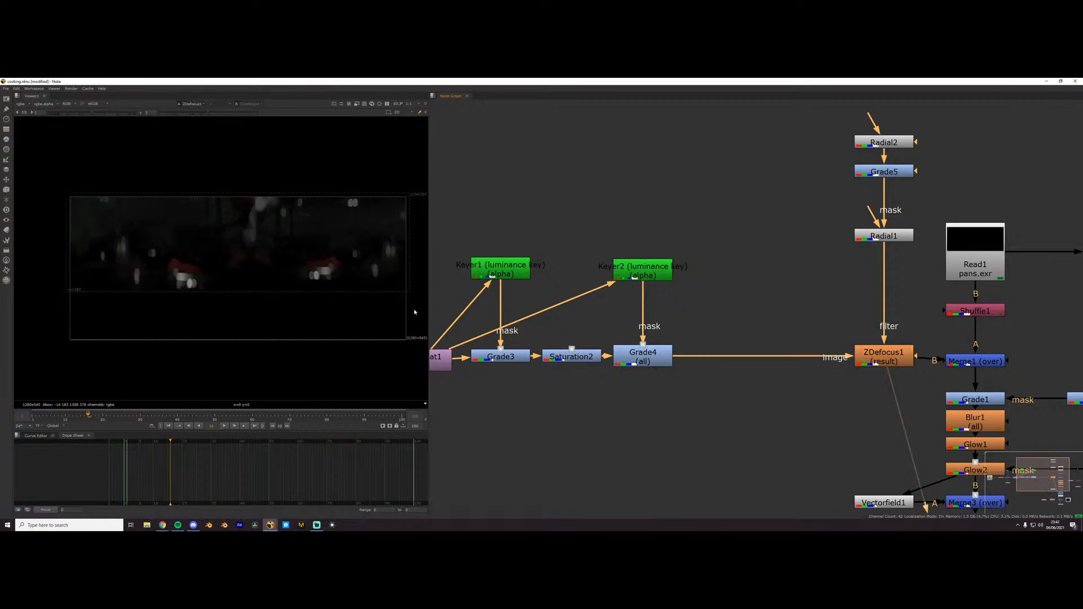
pyautogui.moveTo(834, 249); pyautogui.dragTo(745, 309, button='middle')
pyautogui.click(799, 204)
pyautogui.press('1')
pyautogui.click(803, 230)
pyautogui.press('1')
pyautogui.click(796, 294)
pyautogui.press('1')
pyautogui.moveTo(786, 418); pyautogui.dragTo(730, 343, button='middle')
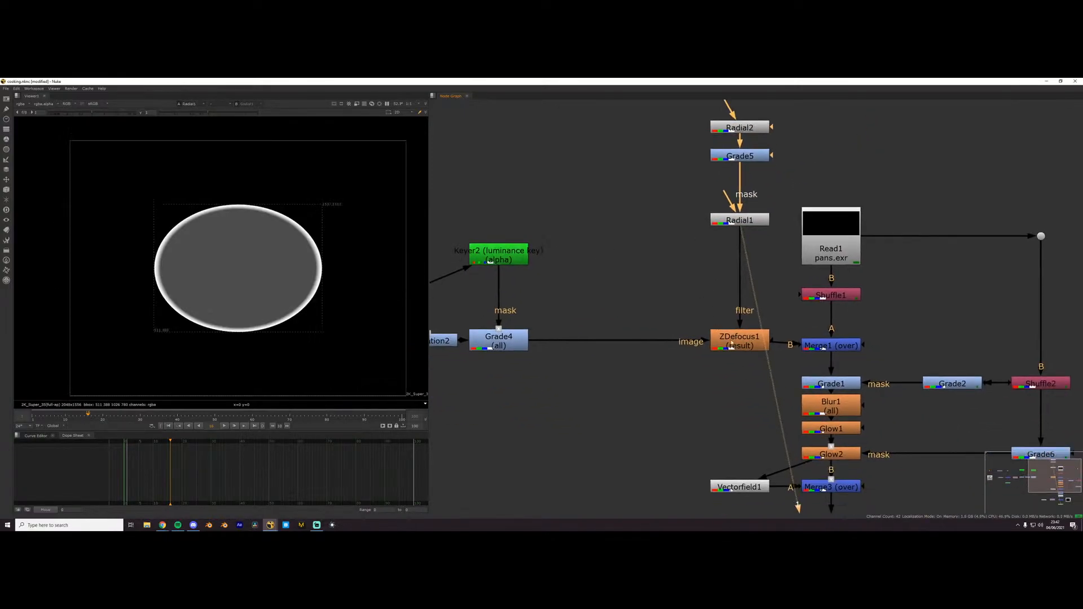
pyautogui.click(731, 344)
pyautogui.press('1')
pyautogui.scroll(5, 261, 295)
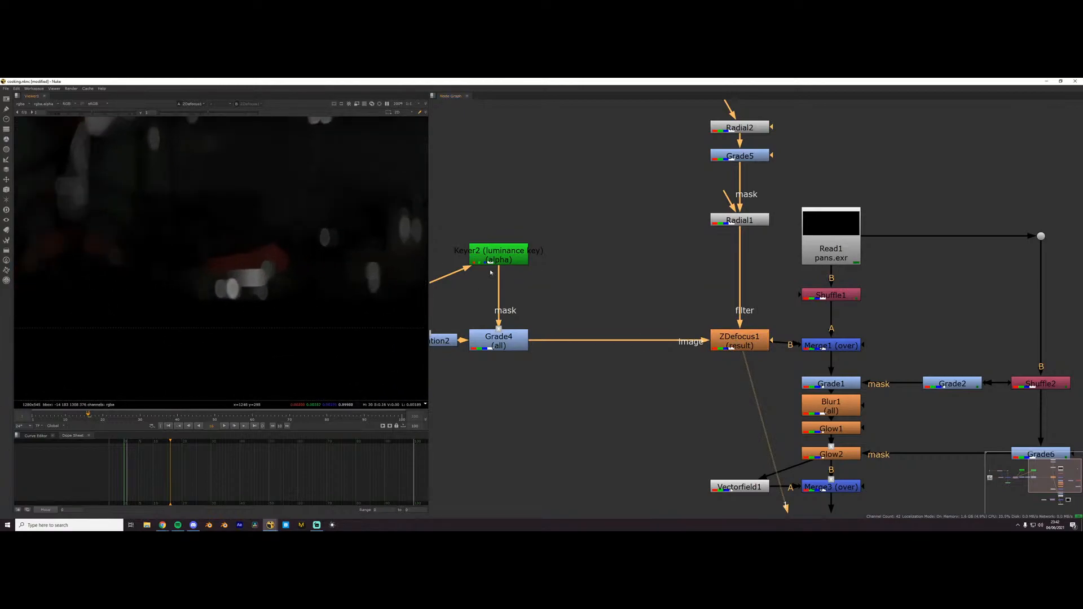
# - View Merge1's output and toggle the merge off and on to compare the pans over the background
pyautogui.moveTo(784, 423); pyautogui.dragTo(652, 421, button='middle')
pyautogui.moveTo(655, 507); pyautogui.dragTo(684, 347)
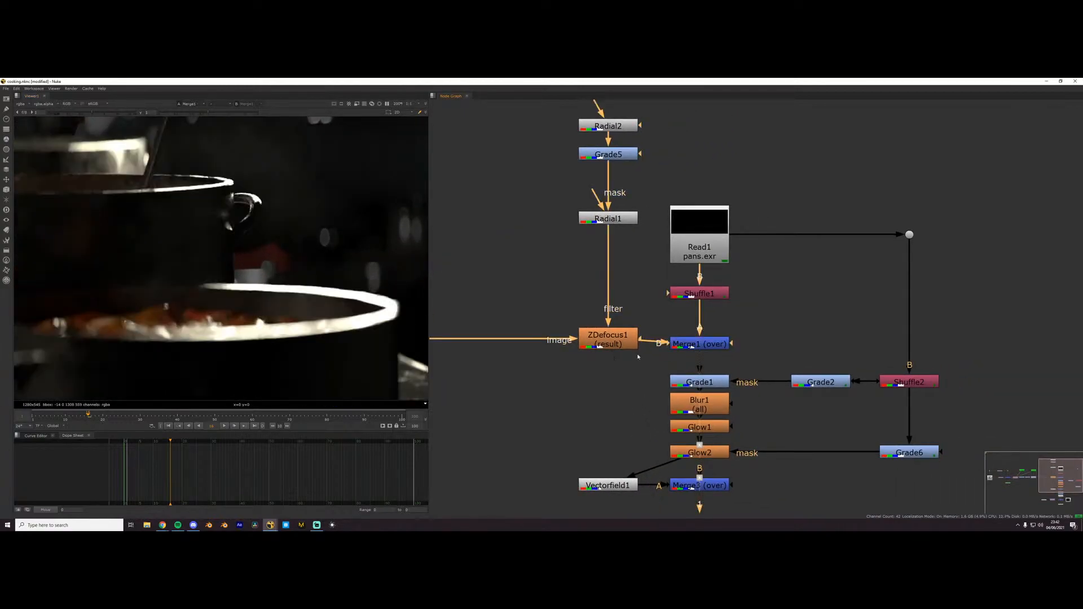
pyautogui.scroll(-3, 328, 307)
pyautogui.click(708, 344)
pyautogui.press('d')
pyautogui.press('d')
pyautogui.moveTo(339, 283); pyautogui.dragTo(302, 234, button='middle')
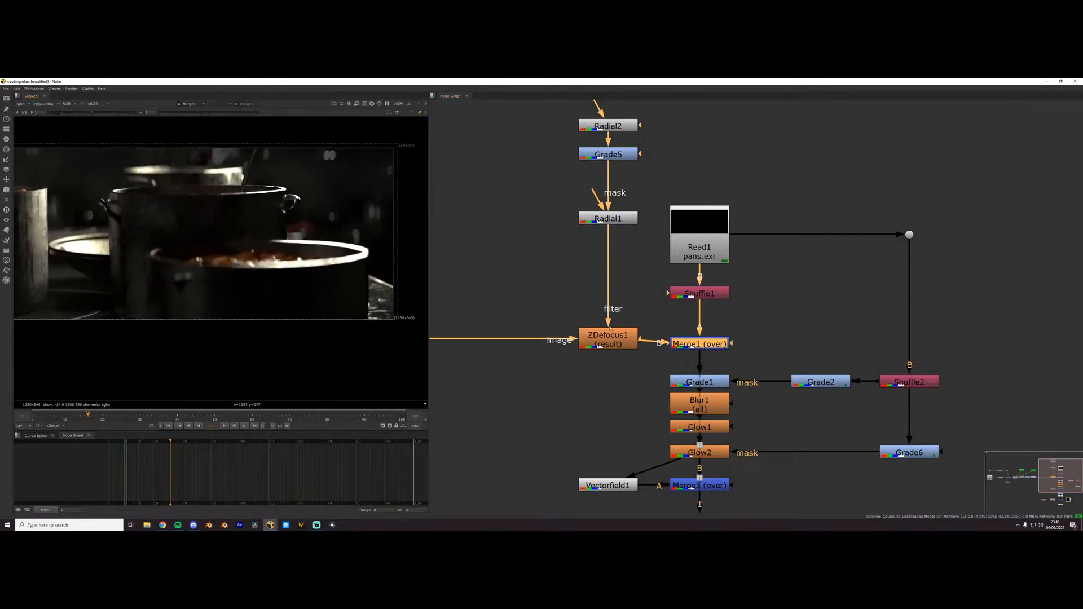
# - Toggle Keyer1, Keyer2, Grade3, Saturation2 and Grade4 off and on together to compare their effect on the composite
pyautogui.click(537, 369)
pyautogui.scroll(-4, 536, 370)
pyautogui.moveTo(457, 370); pyautogui.dragTo(646, 358, button='middle')
pyautogui.scroll(2, 629, 342)
pyautogui.moveTo(618, 333)
pyautogui.mouseDown()
pyautogui.moveTo(737, 339)
pyautogui.moveTo(639, 333)
pyautogui.mouseUp()
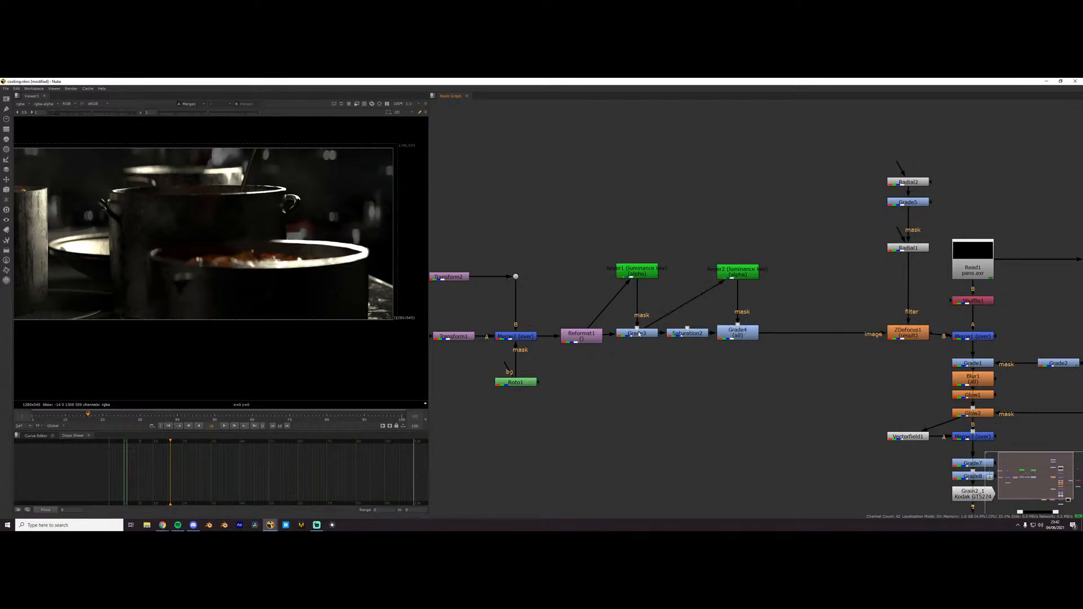
pyautogui.hotkey('ctrl', 'z')
pyautogui.moveTo(629, 343); pyautogui.dragTo(709, 248)
pyautogui.moveTo(602, 227); pyautogui.dragTo(761, 343)
pyautogui.press('d')
pyautogui.scroll(-1, 215, 252)
pyautogui.press('d')
pyautogui.press('d')
pyautogui.press('d')
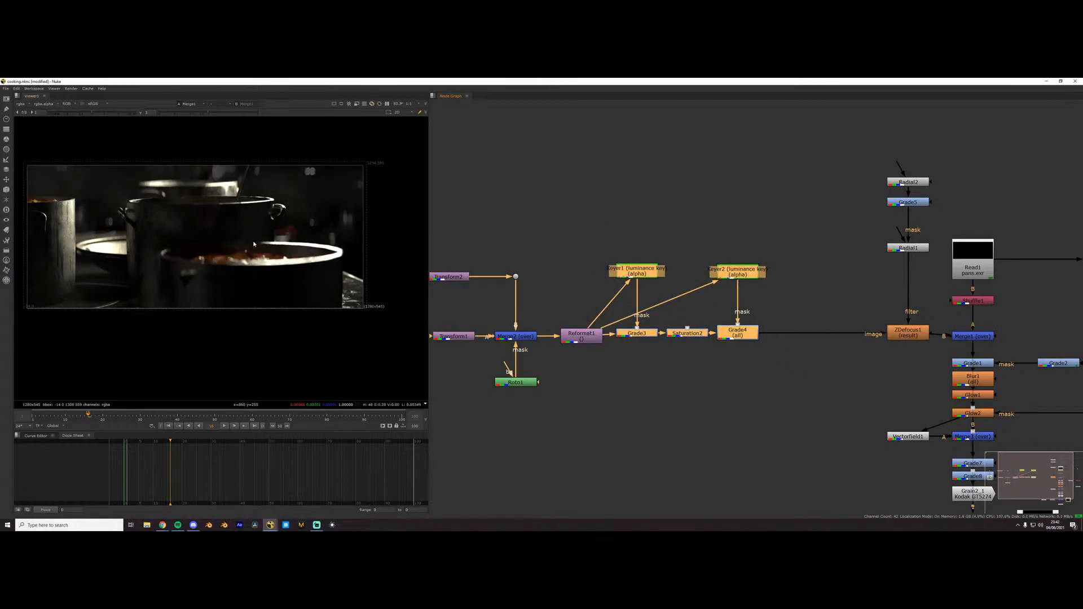
# - View the composite in stages from Grade1 through Merge3 down to the final Merge4 (multiply) output
pyautogui.click(678, 414)
pyautogui.scroll(-2, 682, 394)
pyautogui.moveTo(682, 394); pyautogui.dragTo(542, 355, button='middle')
pyautogui.scroll(2, 582, 368)
pyautogui.moveTo(652, 357); pyautogui.dragTo(589, 365, button='middle')
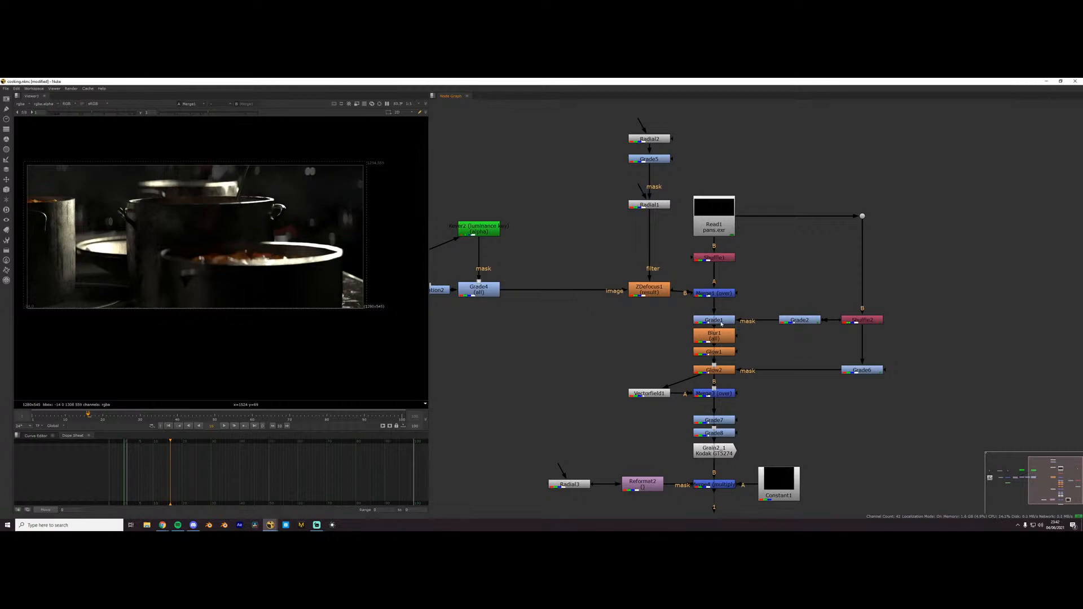
pyautogui.click(721, 323)
pyautogui.press('1')
pyautogui.scroll(3, 716, 323)
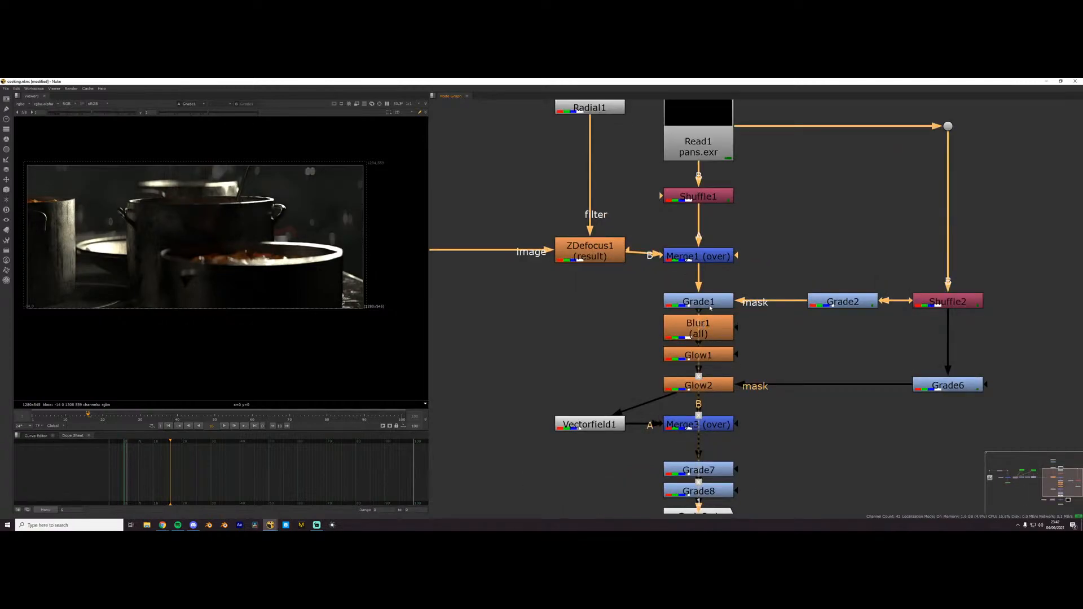
pyautogui.click(698, 423)
pyautogui.press('1')
pyautogui.scroll(-2, 631, 367)
pyautogui.moveTo(631, 367); pyautogui.dragTo(620, 304, button='middle')
pyautogui.scroll(1, 620, 305)
pyautogui.click(686, 427)
pyautogui.press('1')
pyautogui.scroll(1, 686, 427)
pyautogui.moveTo(686, 427); pyautogui.dragTo(674, 332, button='middle')
pyautogui.scroll(-1, 674, 332)
pyautogui.click(667, 381)
pyautogui.press('1')
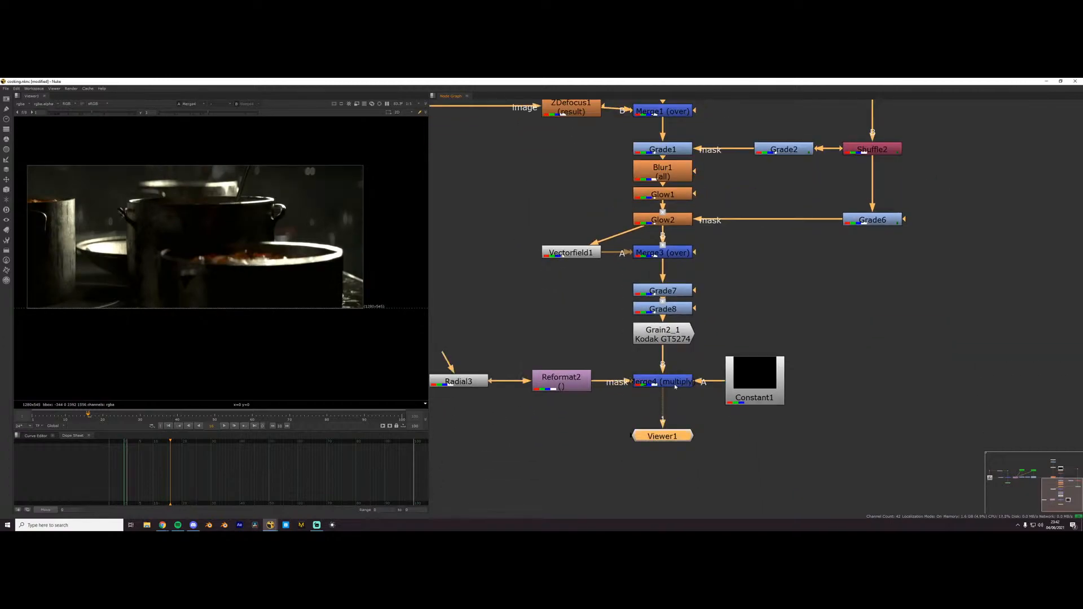
# - Look over the whole node graph, from the Read4 kitchen photo branch to the pans render and the final merge
pyautogui.click(515, 469)
pyautogui.scroll(-5, 718, 317)
pyautogui.moveTo(718, 317); pyautogui.dragTo(916, 375, button='middle')
pyautogui.scroll(1, 841, 378)
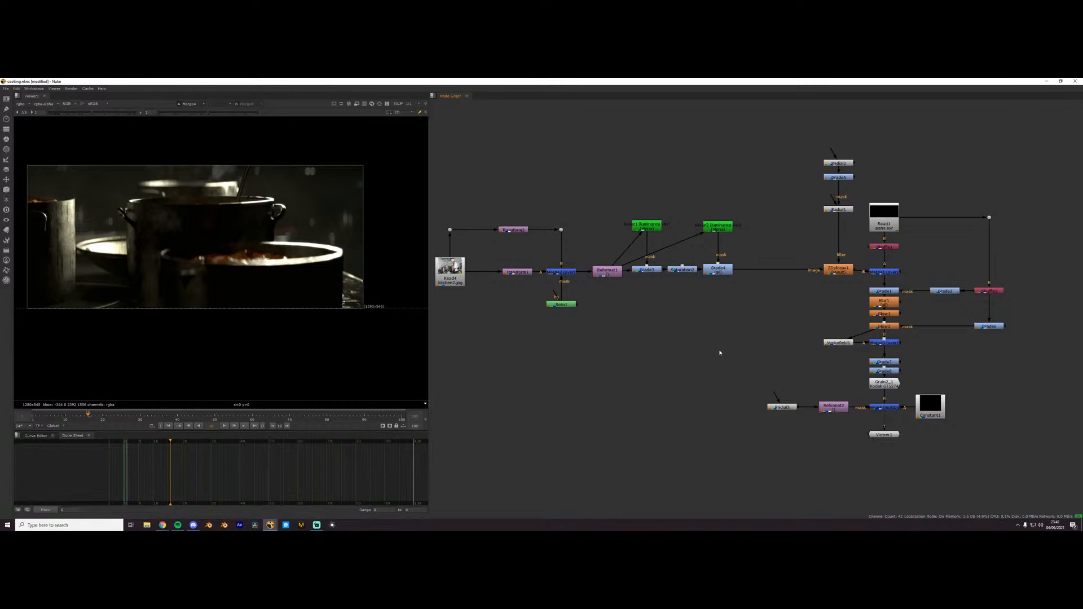
pyautogui.moveTo(926, 232); pyautogui.dragTo(604, 405, button='middle')
pyautogui.scroll(4, 604, 405)
pyautogui.moveTo(495, 478); pyautogui.dragTo(786, 237, button='middle')
pyautogui.scroll(-6, 677, 329)
pyautogui.scroll(3, 786, 363)
pyautogui.moveTo(677, 328); pyautogui.dragTo(707, 343, button='middle')
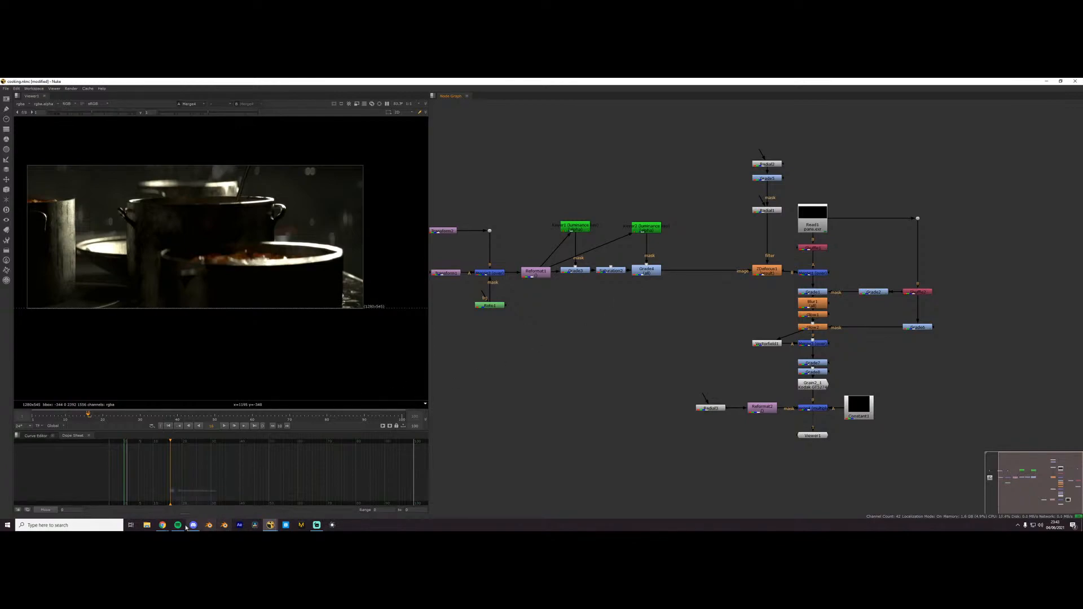
# - Switch to File Explorer and open the rendering\animation folder of the 107 - Flying thing project
pyautogui.click(147, 525)
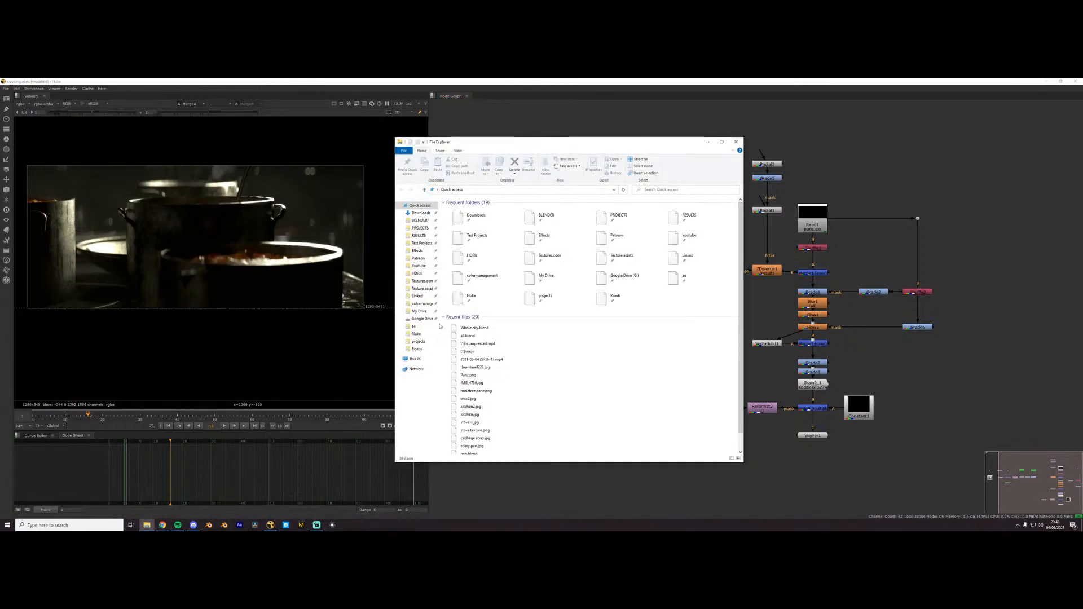
pyautogui.click(420, 228)
pyautogui.doubleClick(473, 225)
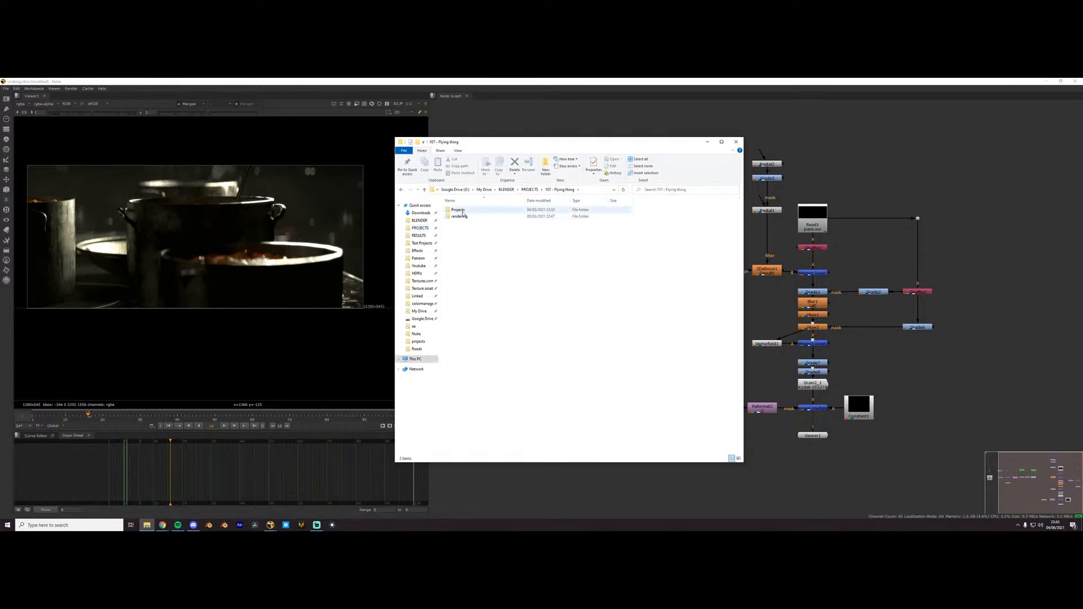
pyautogui.doubleClick(467, 217)
pyautogui.doubleClick(467, 217)
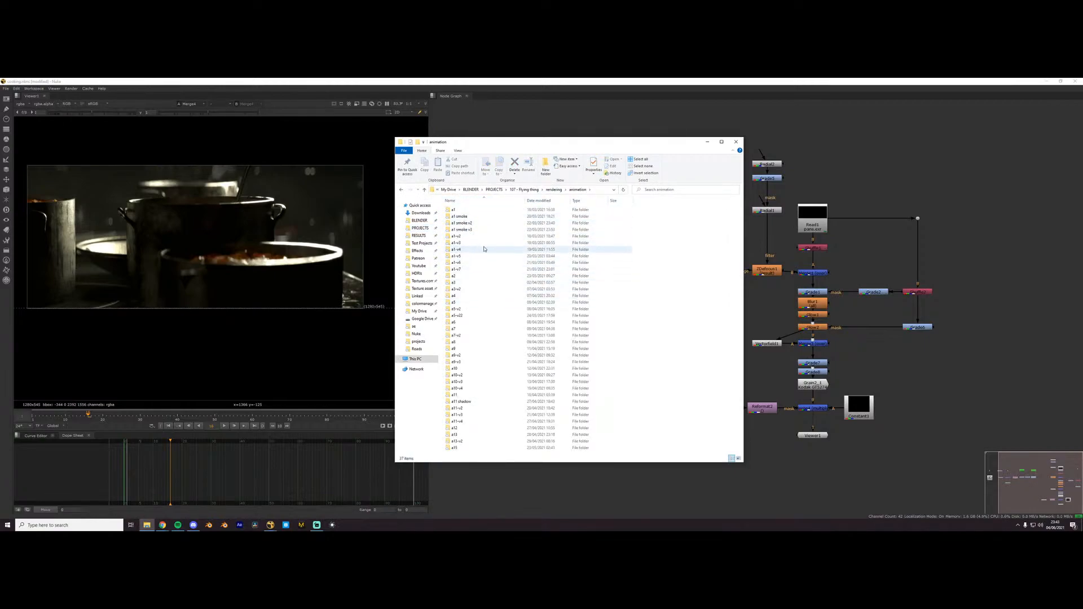
# - Highlight the first shot's render folders from a1 through a1-v7, then clear the selection
pyautogui.click(462, 211)
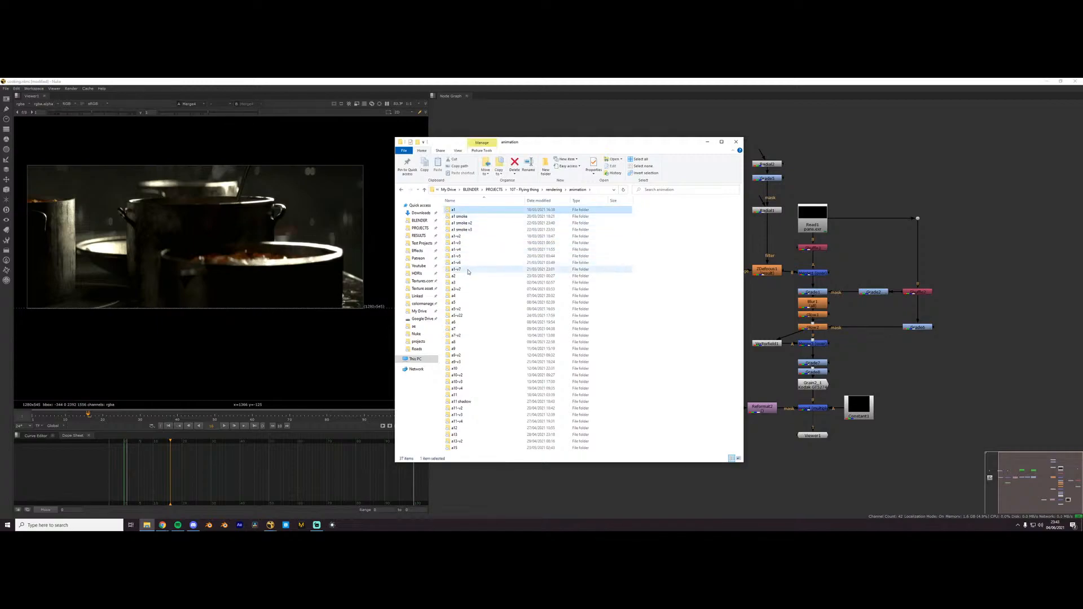
pyautogui.keyDown('shift'); pyautogui.click(467, 270); pyautogui.keyUp('shift')
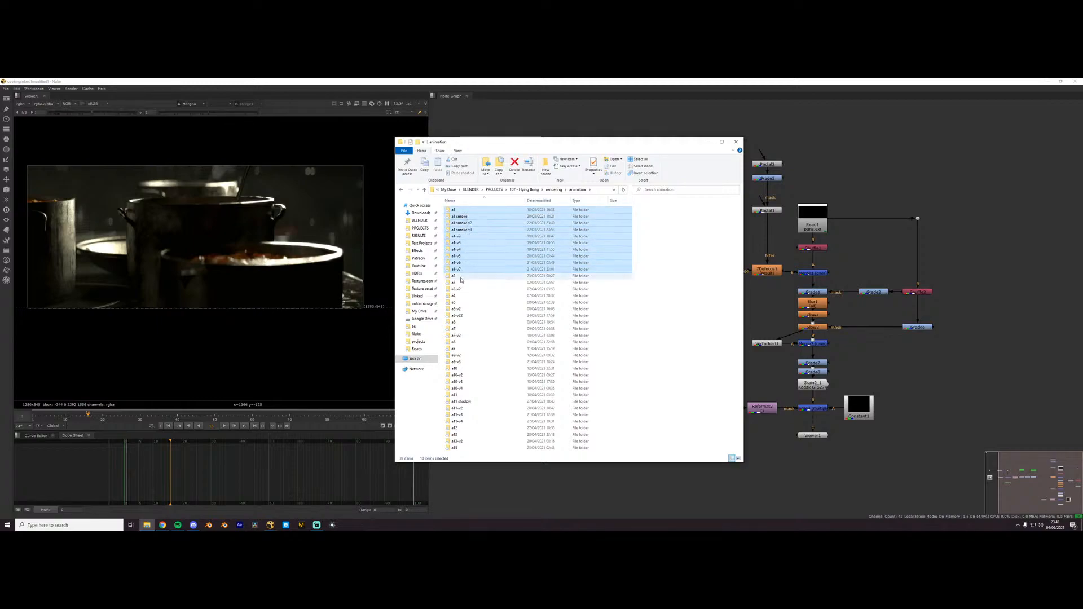
pyautogui.click(659, 254)
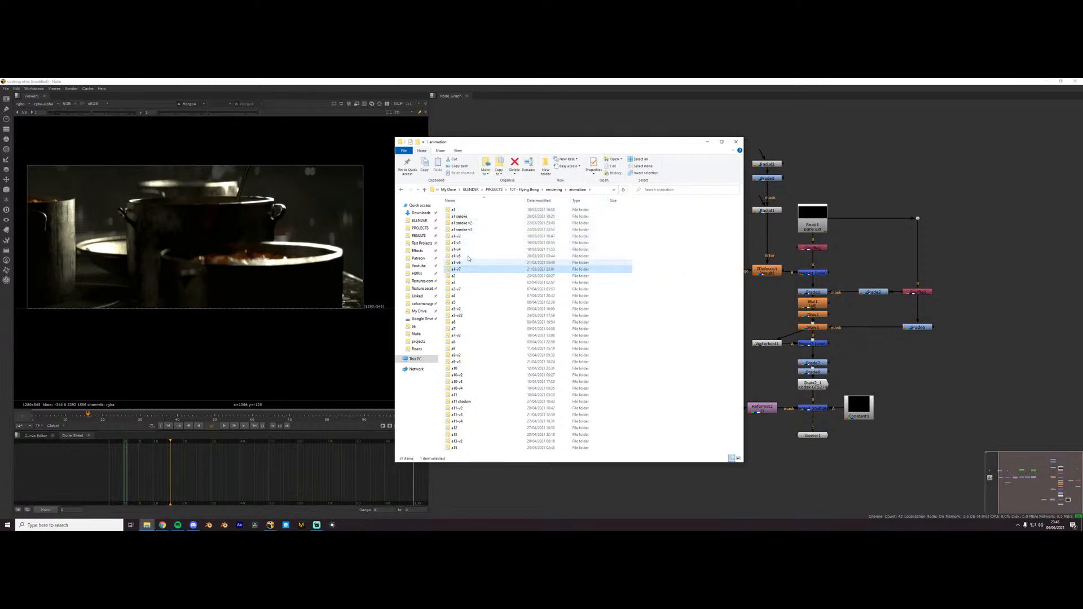
# - Open the a1 folder and page through its rendered PNG frames in the image viewer, then close the viewer
pyautogui.doubleClick(455, 209)
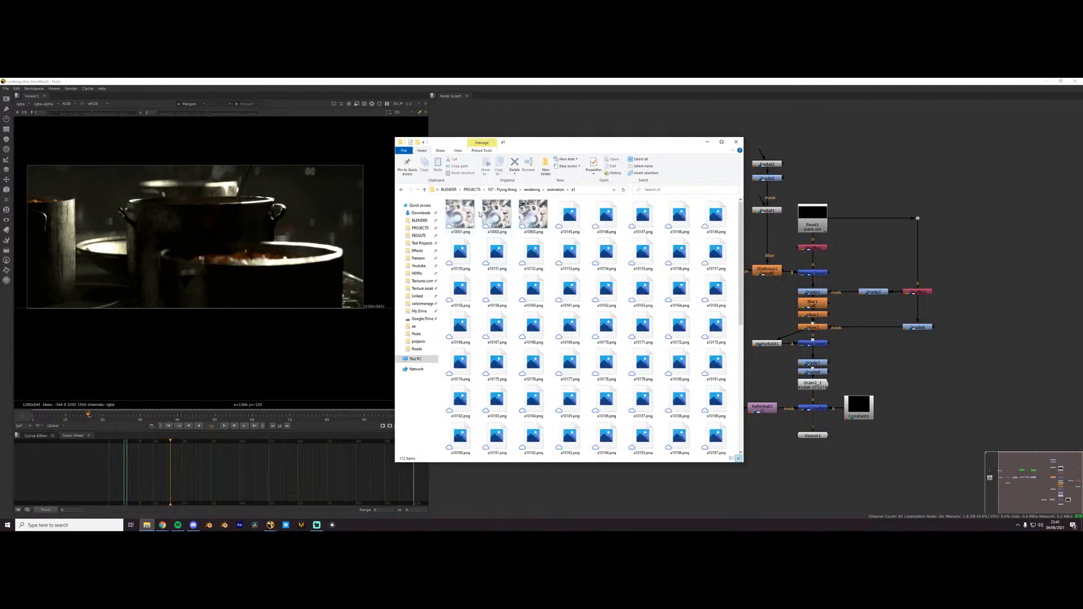
pyautogui.doubleClick(468, 217)
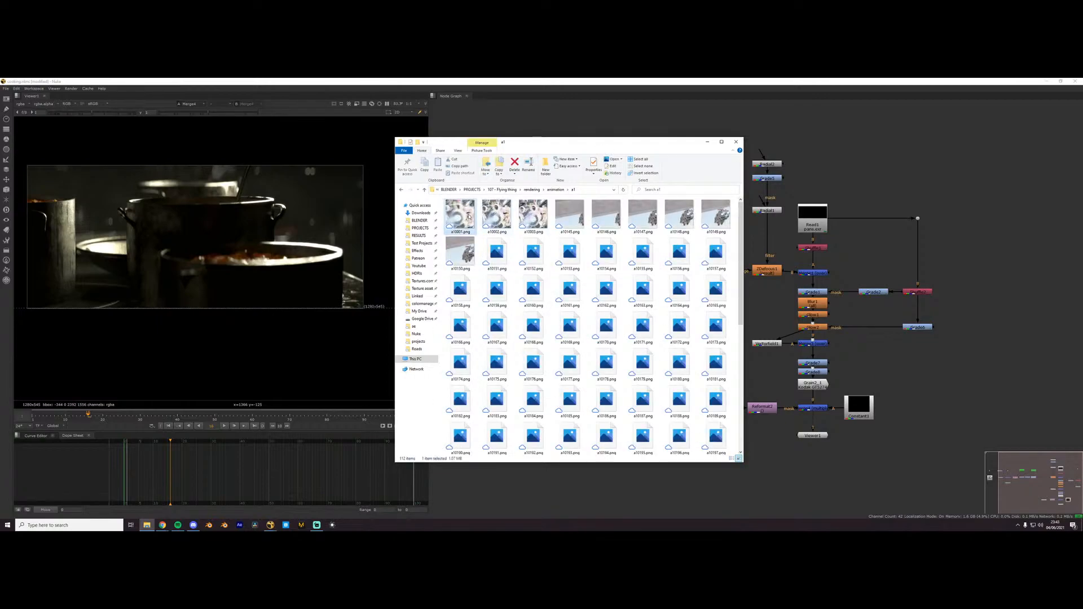
pyautogui.press('Right')
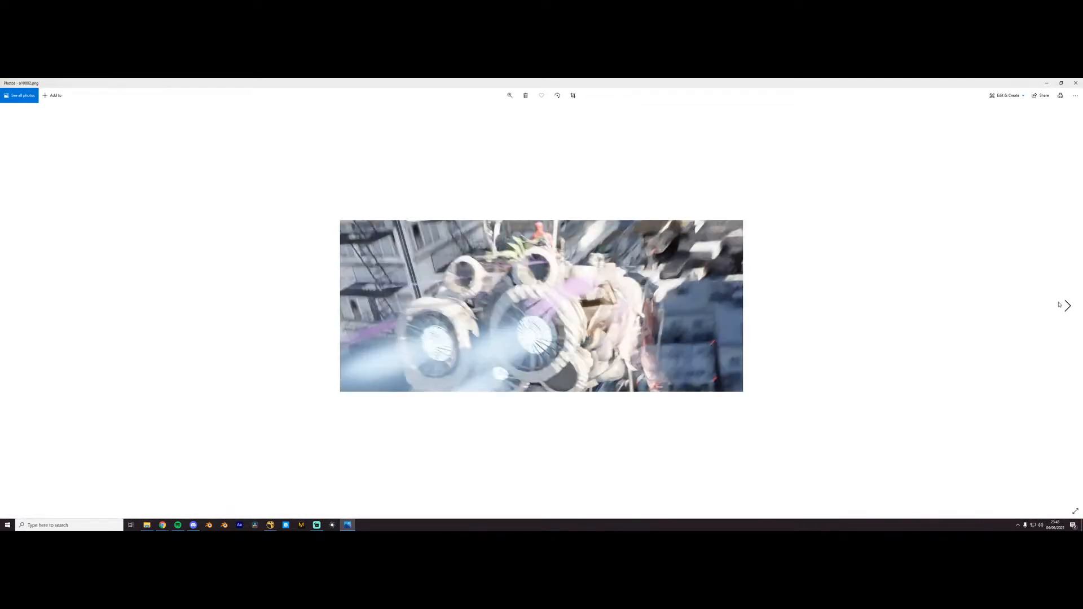
pyautogui.press('Right')
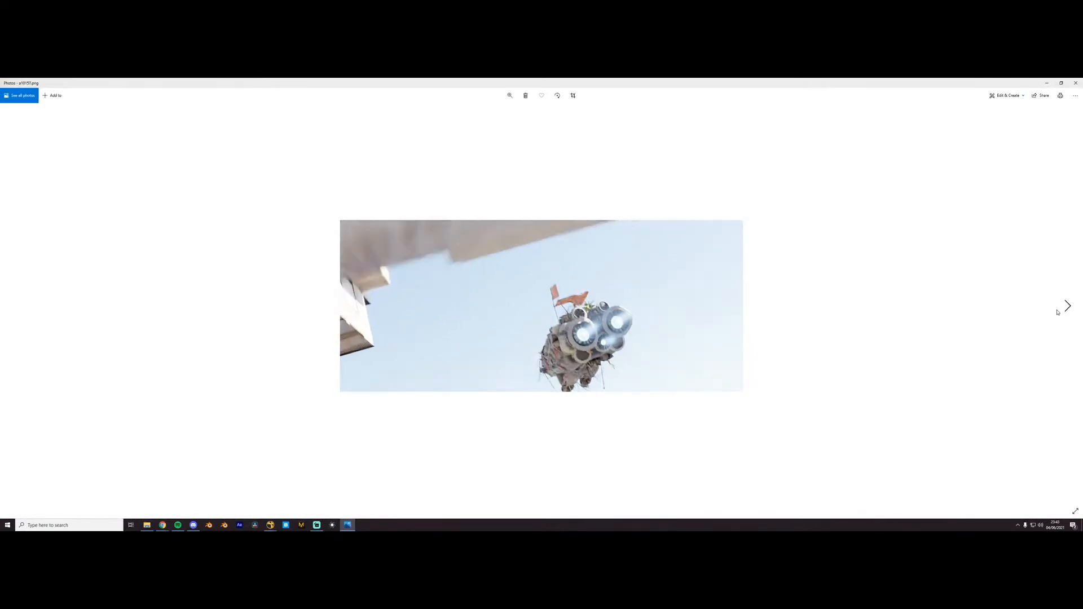
pyautogui.press('Right')
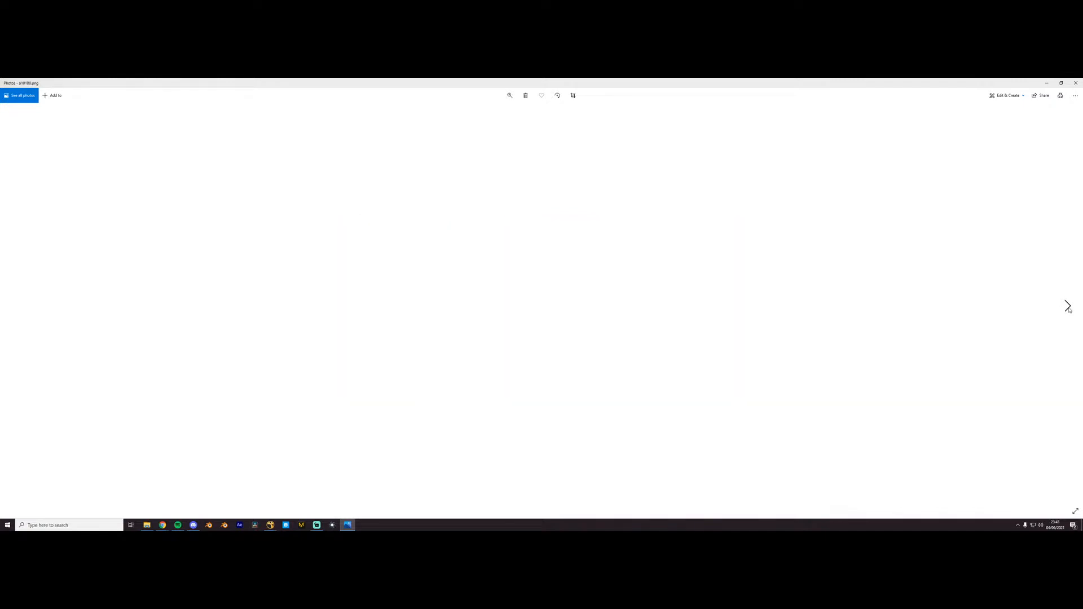
pyautogui.press('Right')
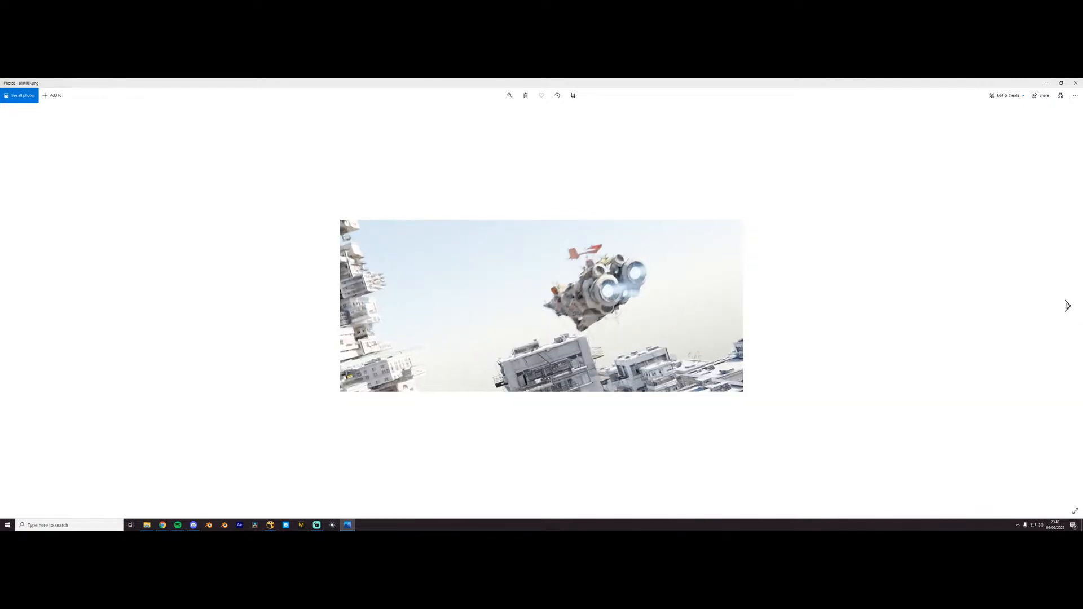
pyautogui.click(1075, 81)
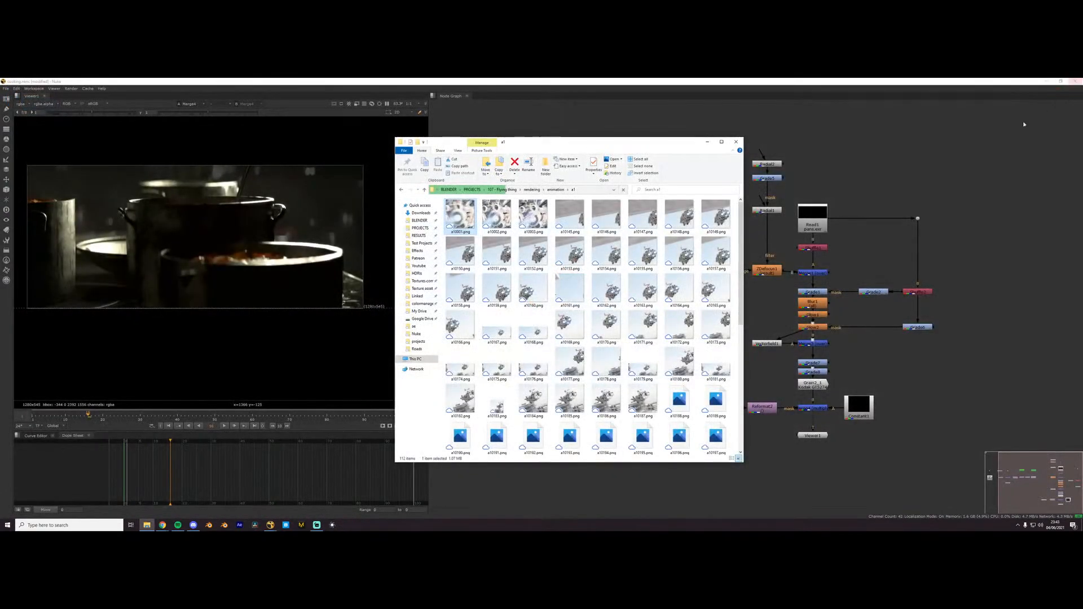
# - Inspect the EXR files in the a1-v7 folder and return to the animation folder
pyautogui.click(577, 189)
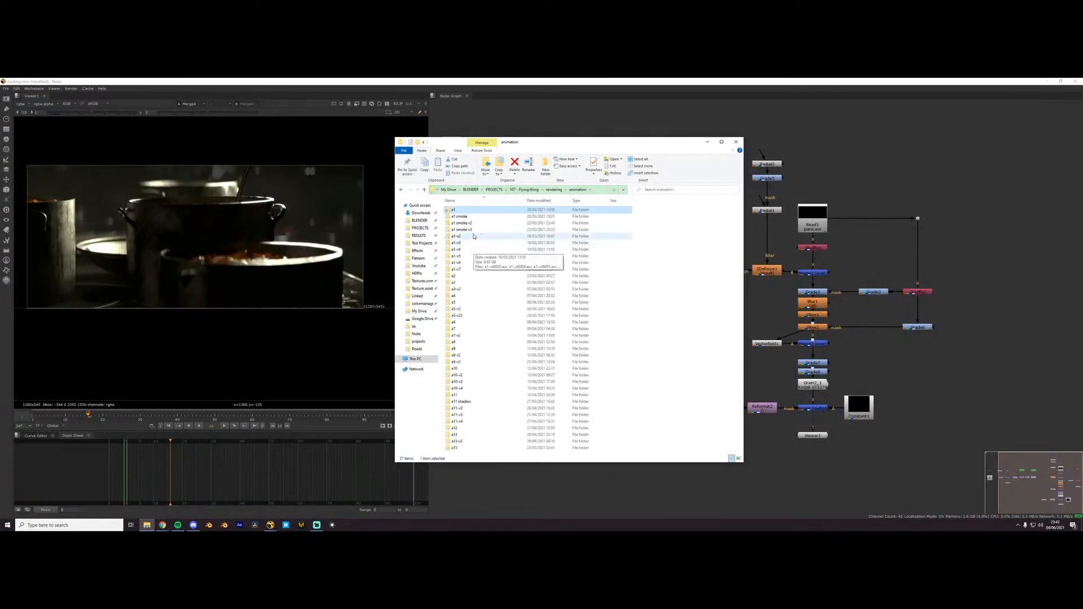
pyautogui.click(467, 271)
pyautogui.doubleClick(467, 270)
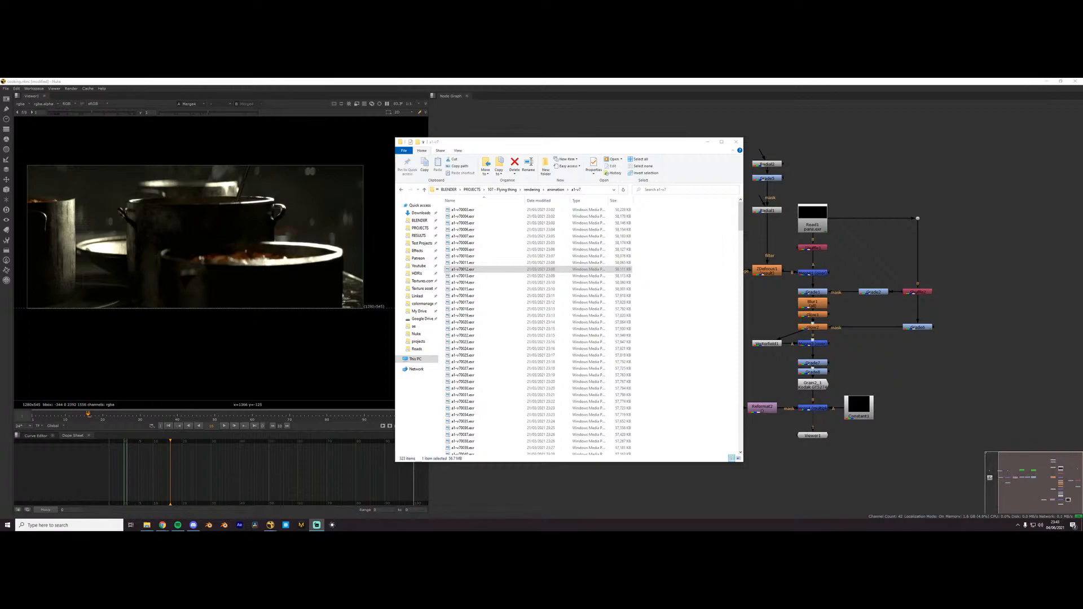
pyautogui.click(630, 145)
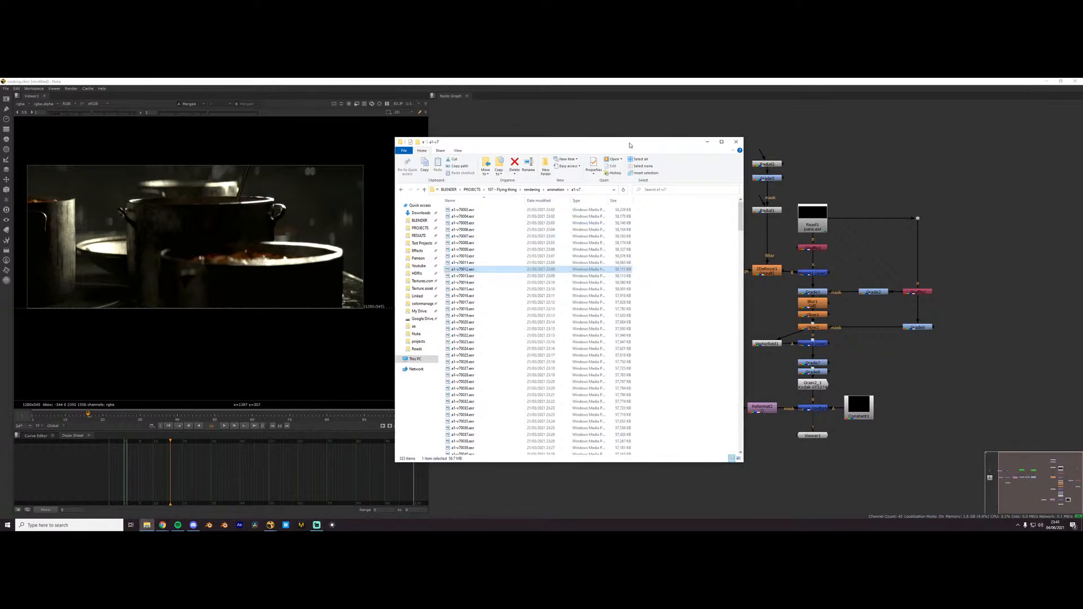
pyautogui.click(559, 190)
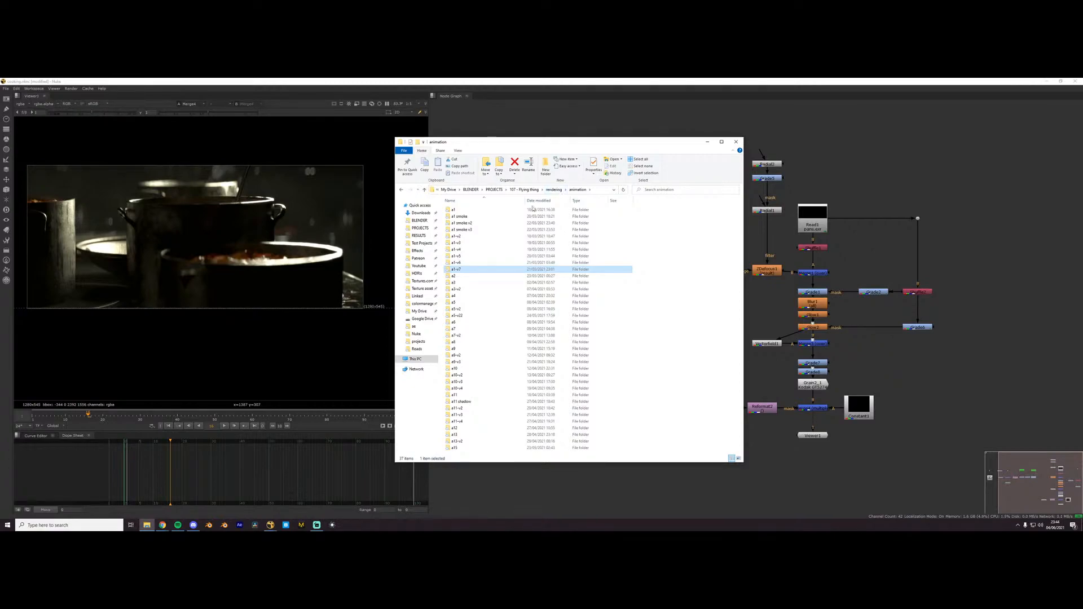
# - Highlight all render folders in the animation folder, then check that folder's total size in its properties and dismiss them
pyautogui.moveTo(662, 210); pyautogui.dragTo(494, 437)
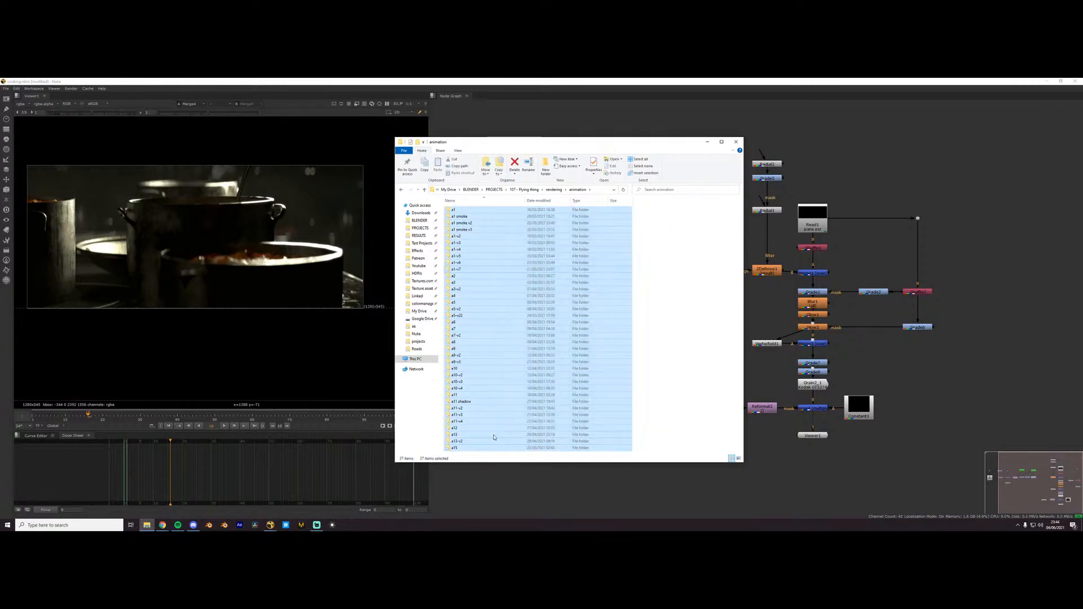
pyautogui.click(724, 325)
pyautogui.click(554, 190)
pyautogui.rightClick(466, 217)
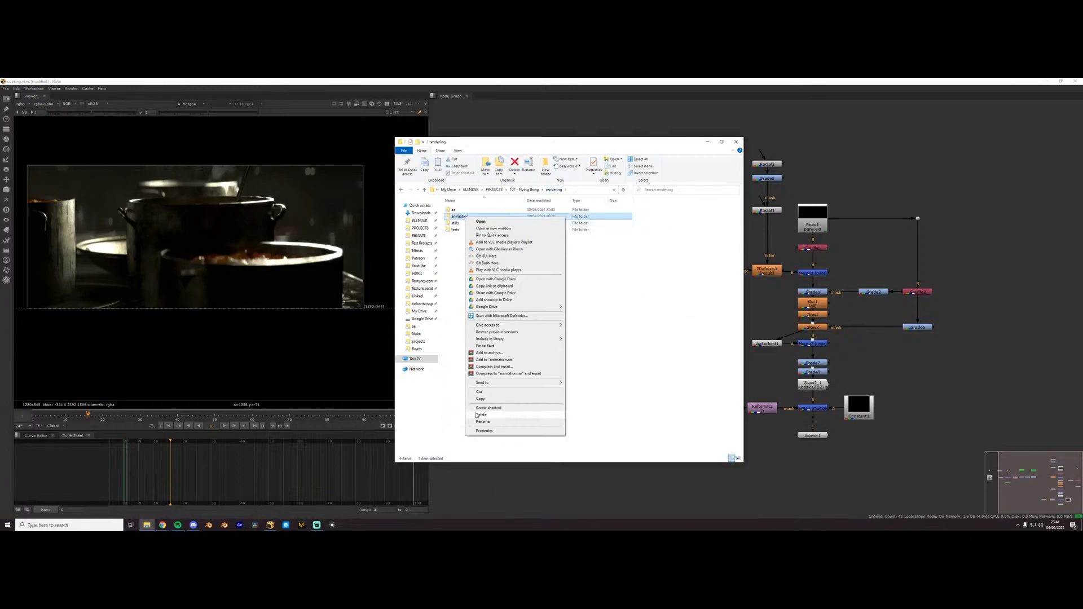
pyautogui.click(484, 431)
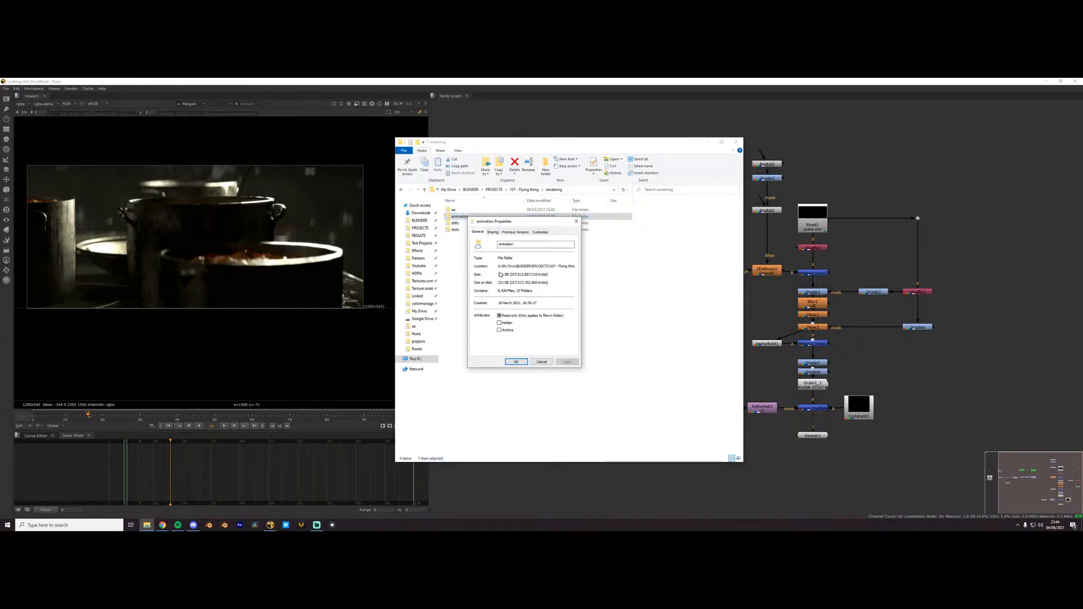
pyautogui.moveTo(498, 275); pyautogui.dragTo(509, 274)
pyautogui.click(541, 362)
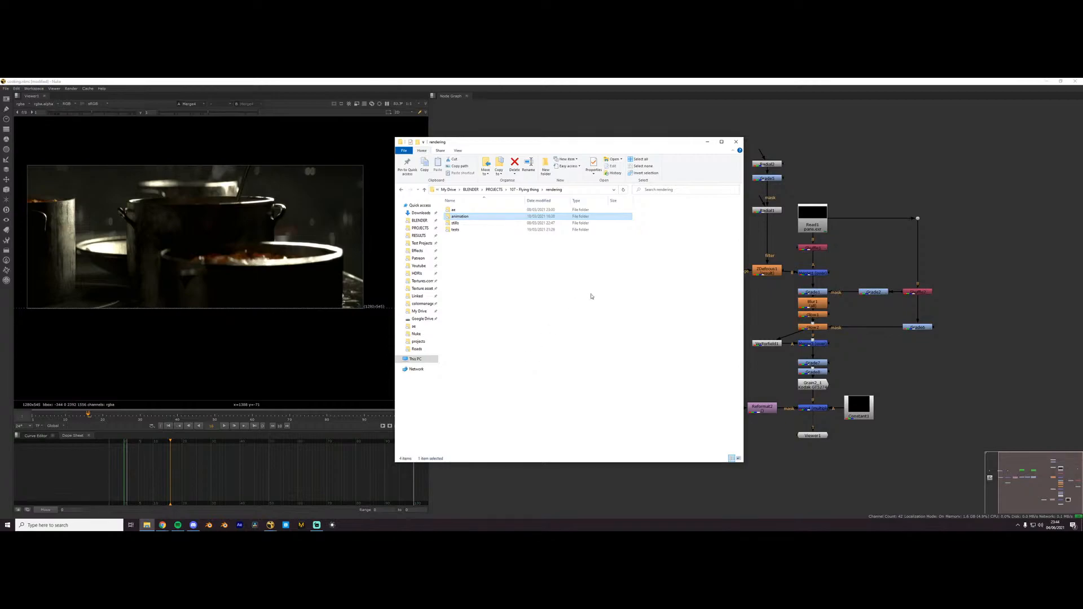
# - Browse up through the PROJECTS and BLENDER folders, reopen PROJECTS to view the project list, and close File Explorer
pyautogui.click(522, 190)
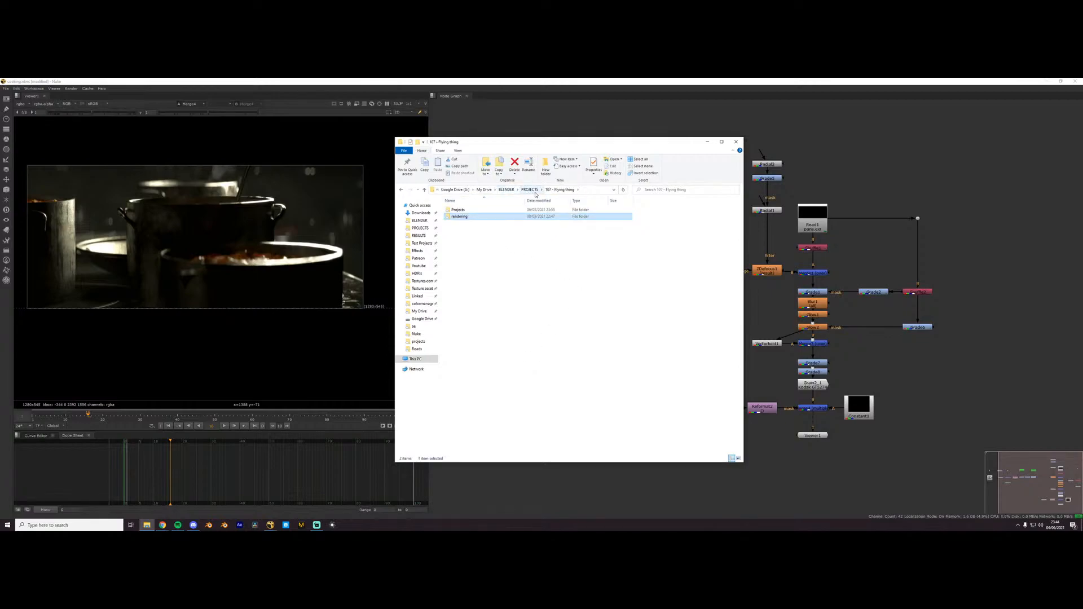
pyautogui.click(531, 191)
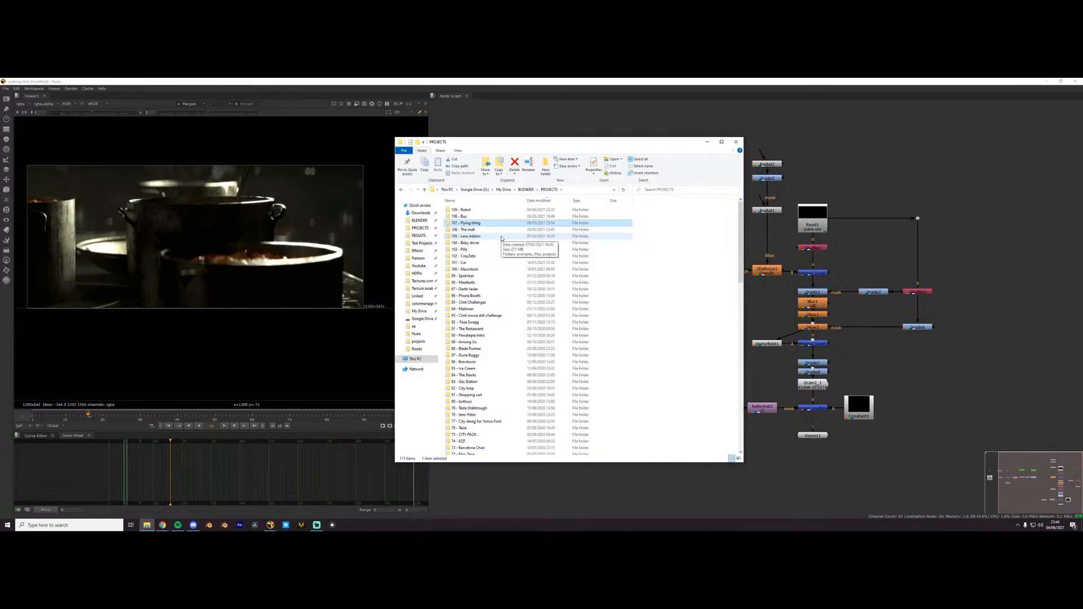
pyautogui.click(525, 190)
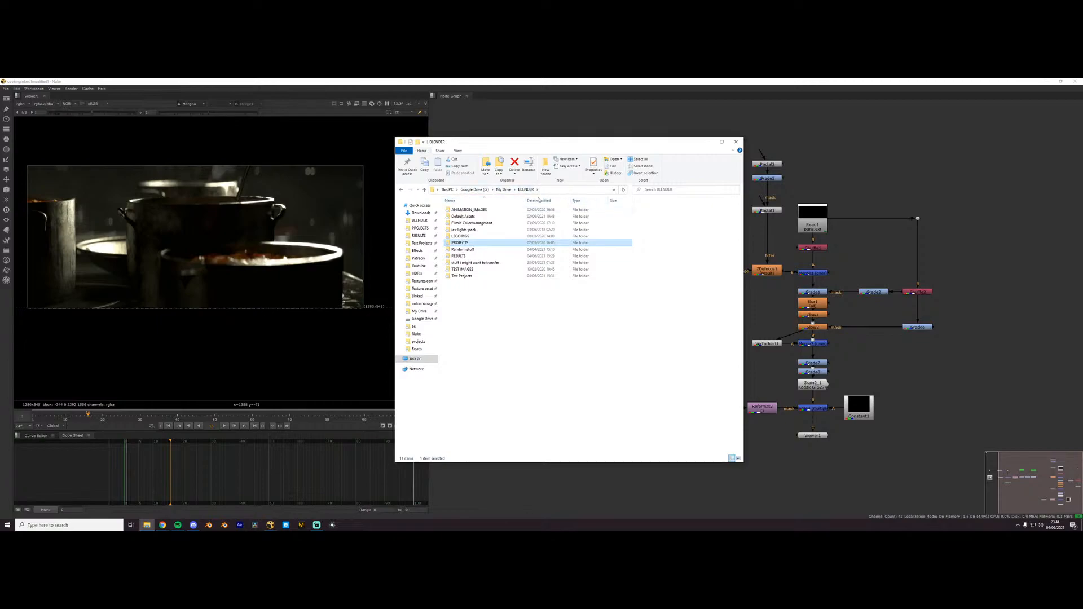
pyautogui.doubleClick(463, 243)
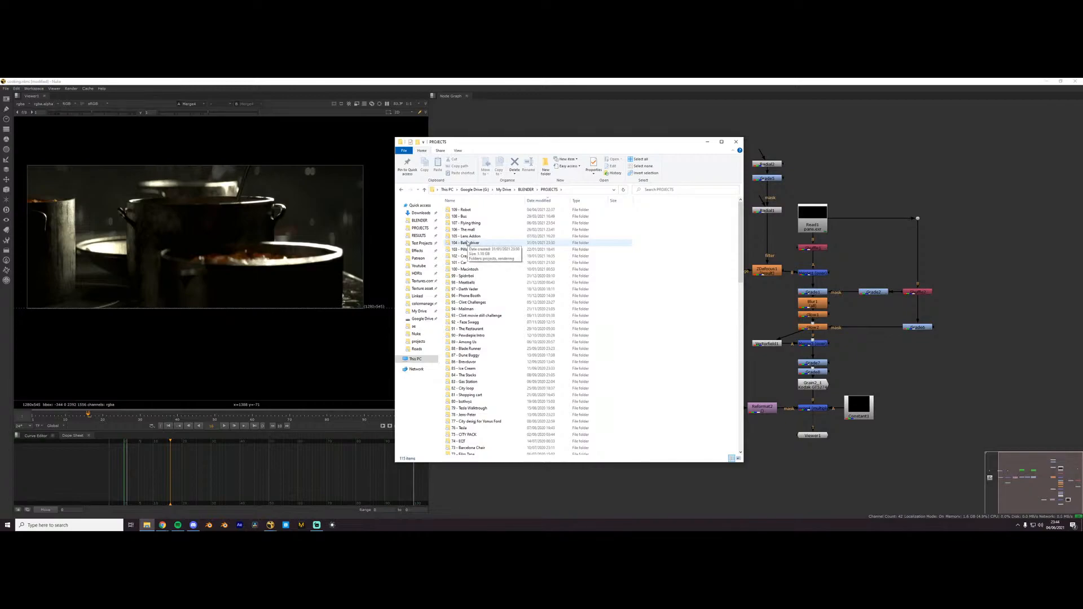
pyautogui.click(736, 142)
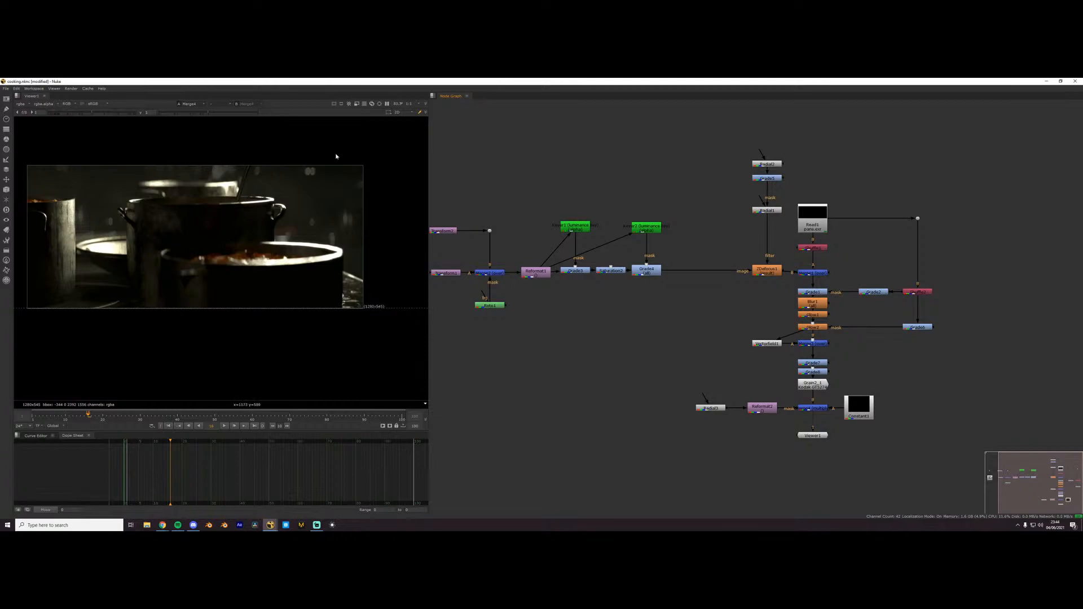
pyautogui.scroll(3, 778, 238)
pyautogui.moveTo(775, 239); pyautogui.dragTo(698, 236, button='middle')
pyautogui.scroll(-2, 764, 238)
pyautogui.scroll(1, 729, 294)
pyautogui.scroll(-1, 728, 294)
pyautogui.scroll(1, 728, 294)
pyautogui.moveTo(728, 295); pyautogui.dragTo(737, 305, button='middle')
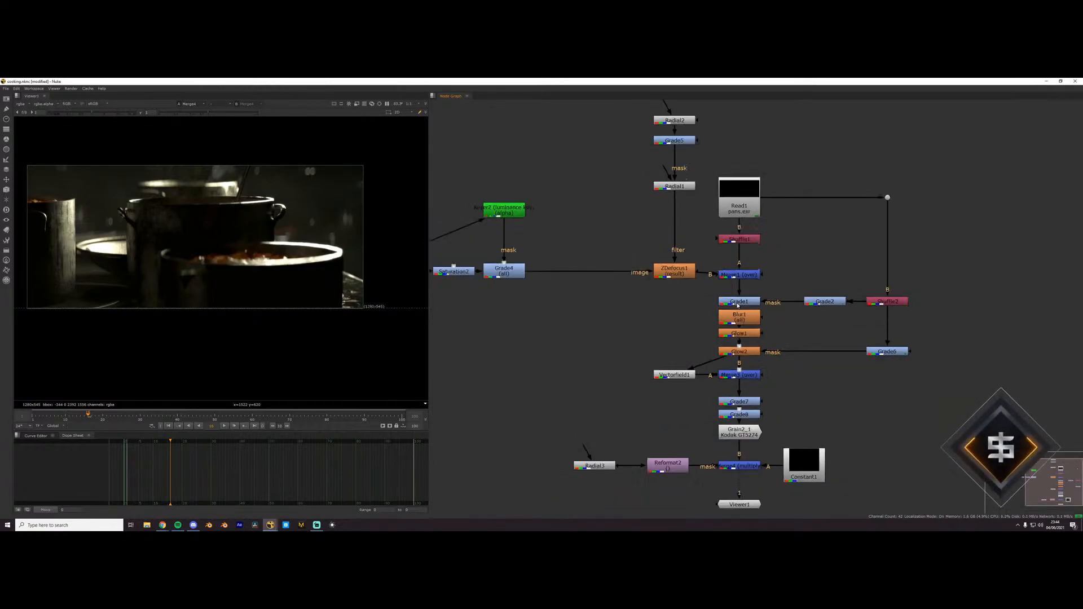
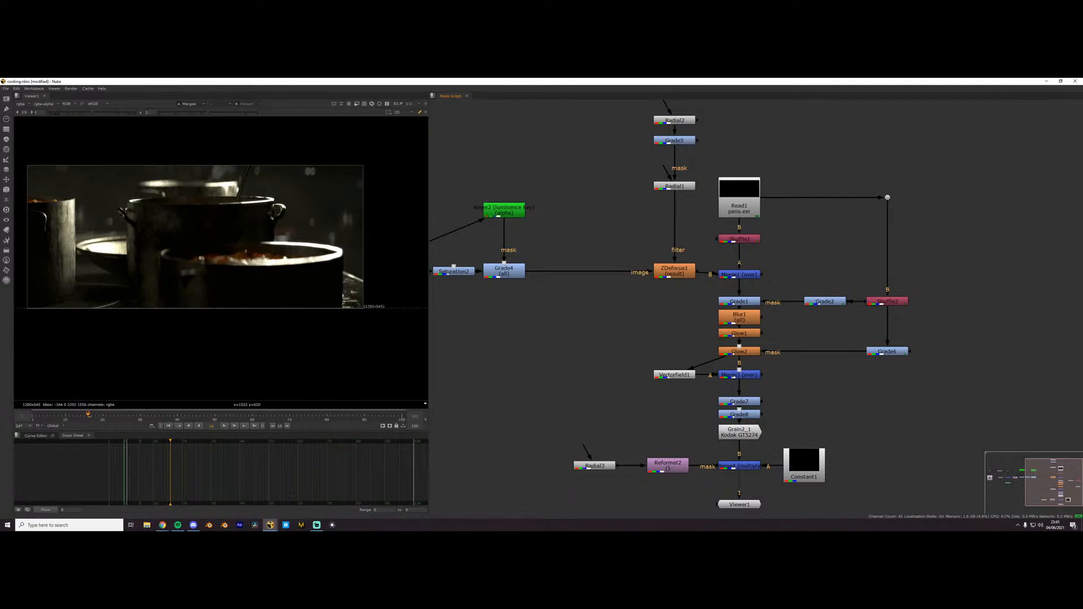
# - Minimise the cooking comp and switch to Blender
pyautogui.hotkey('alt', 'Tab')
pyautogui.click(1065, 377)
pyautogui.click(1045, 82)
pyautogui.click(224, 525)
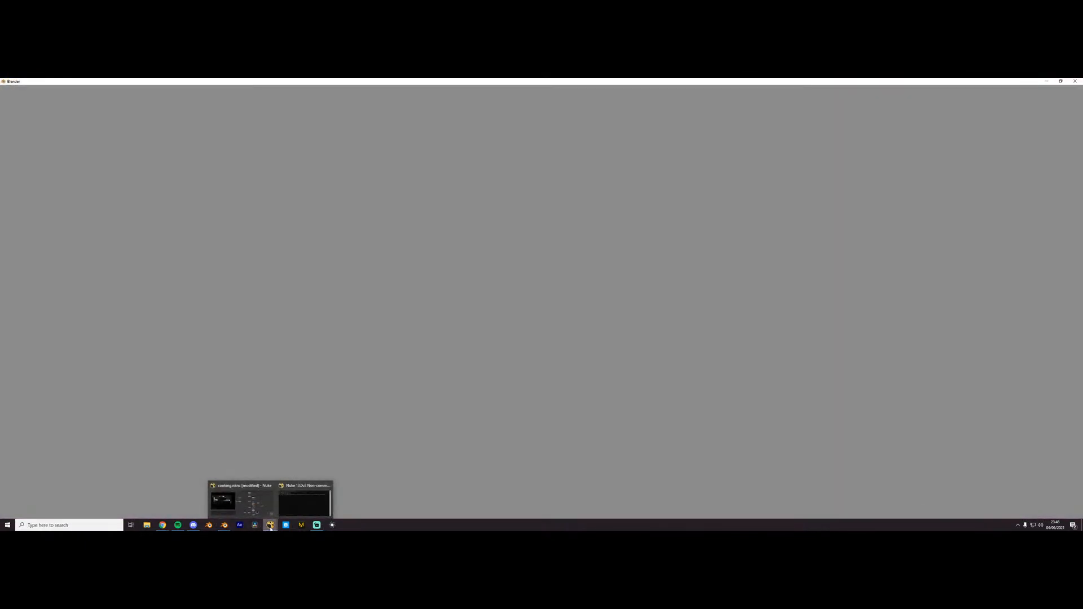
# - Return to Nuke, open the recent Alternate Reality comp and dismiss the non-commercial version notice
pyautogui.click(257, 514)
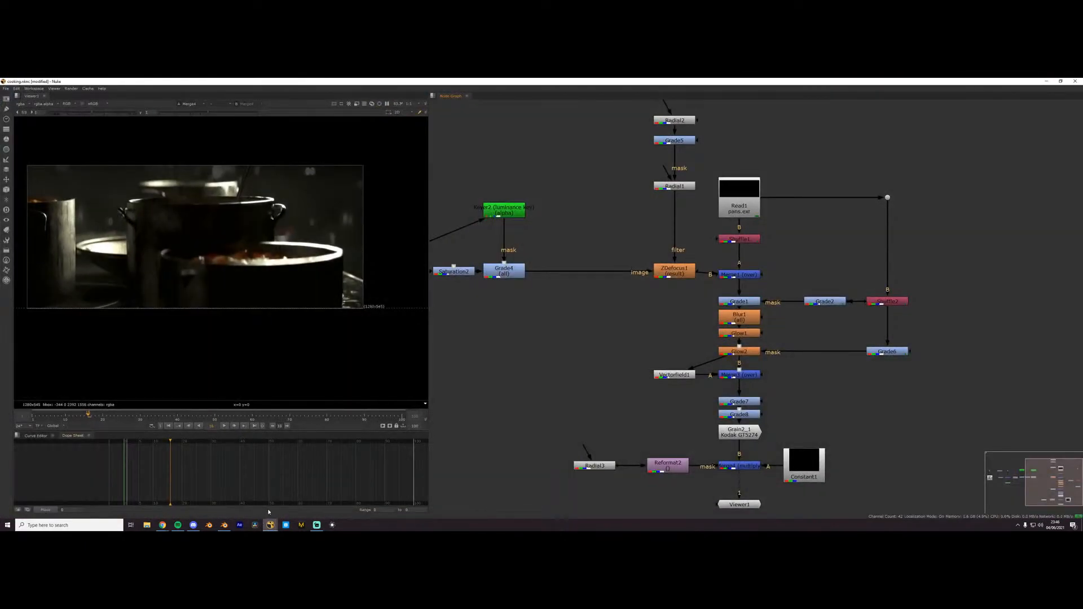
pyautogui.click(5, 88)
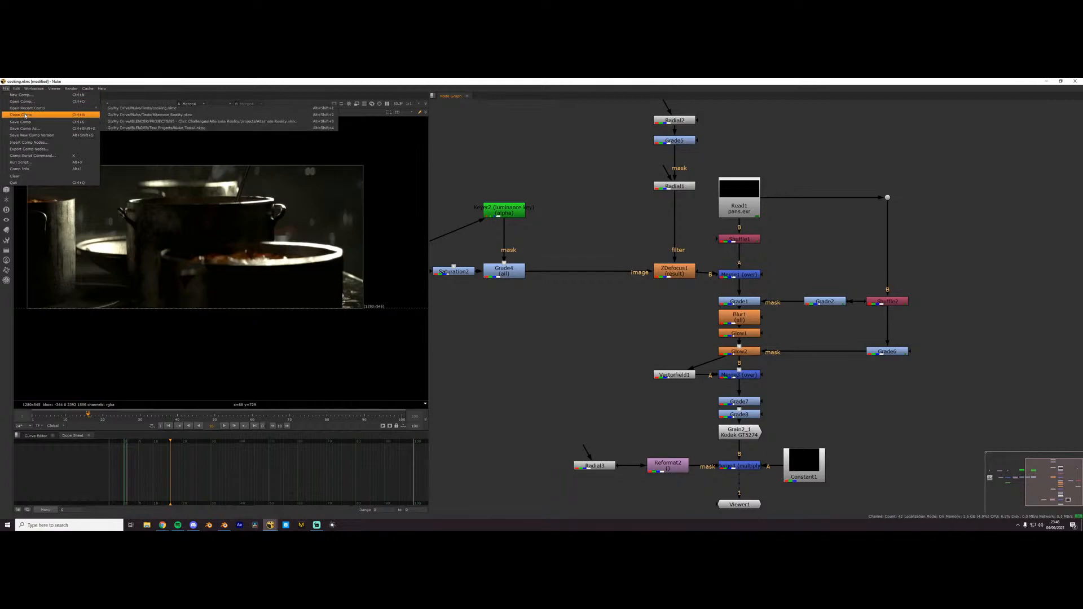
pyautogui.moveTo(38, 106)
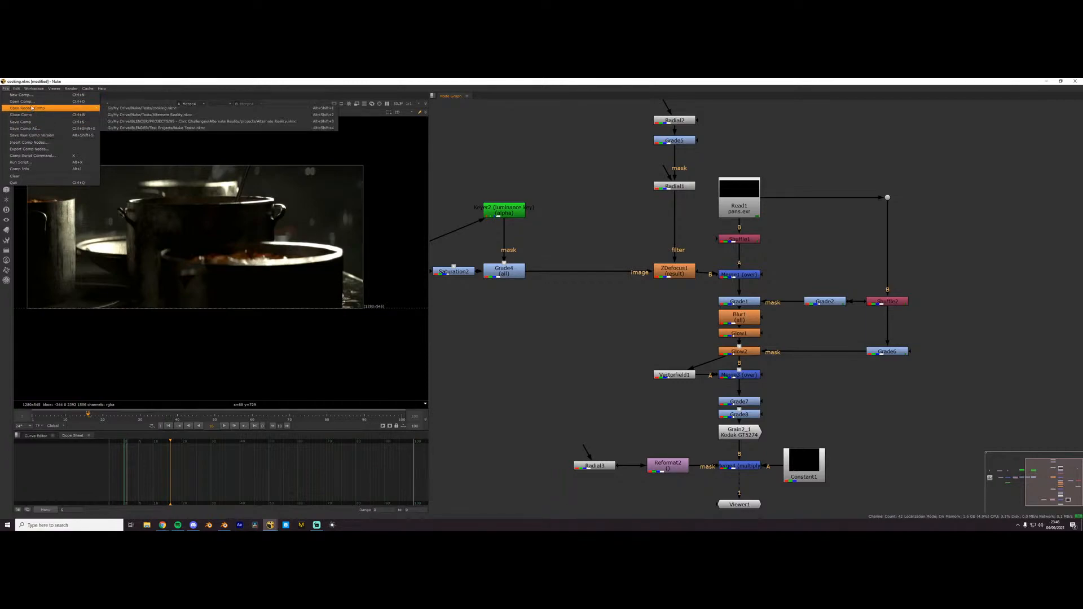
pyautogui.click(214, 118)
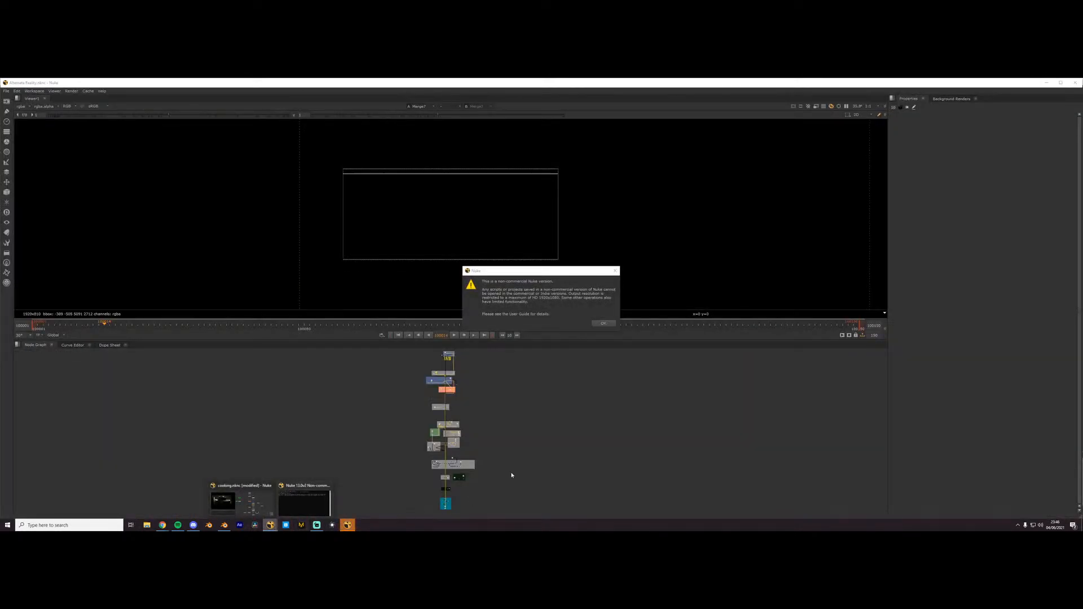
pyautogui.click(603, 323)
# - Bring the Alternate Reality comp to the front and apply the saved workspace with a large node graph beside the viewer
pyautogui.click(224, 525)
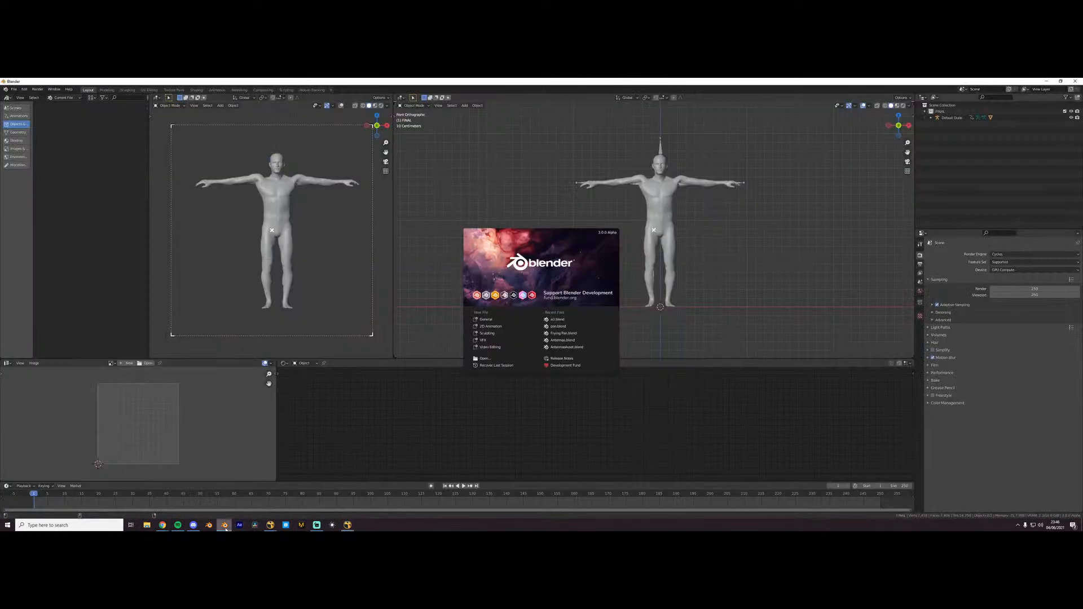
pyautogui.moveTo(270, 525)
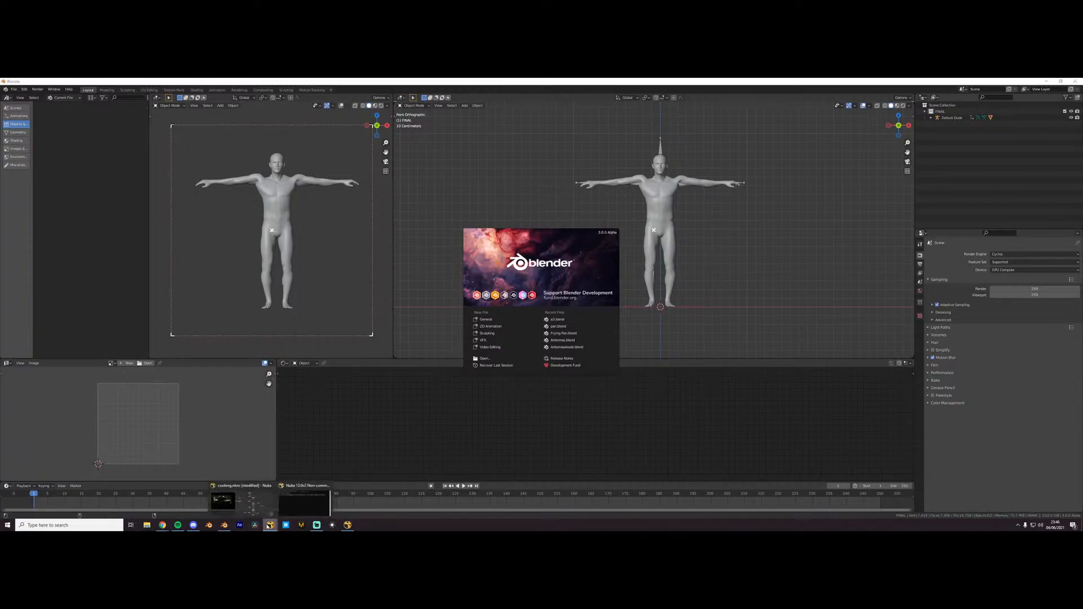
pyautogui.click(223, 501)
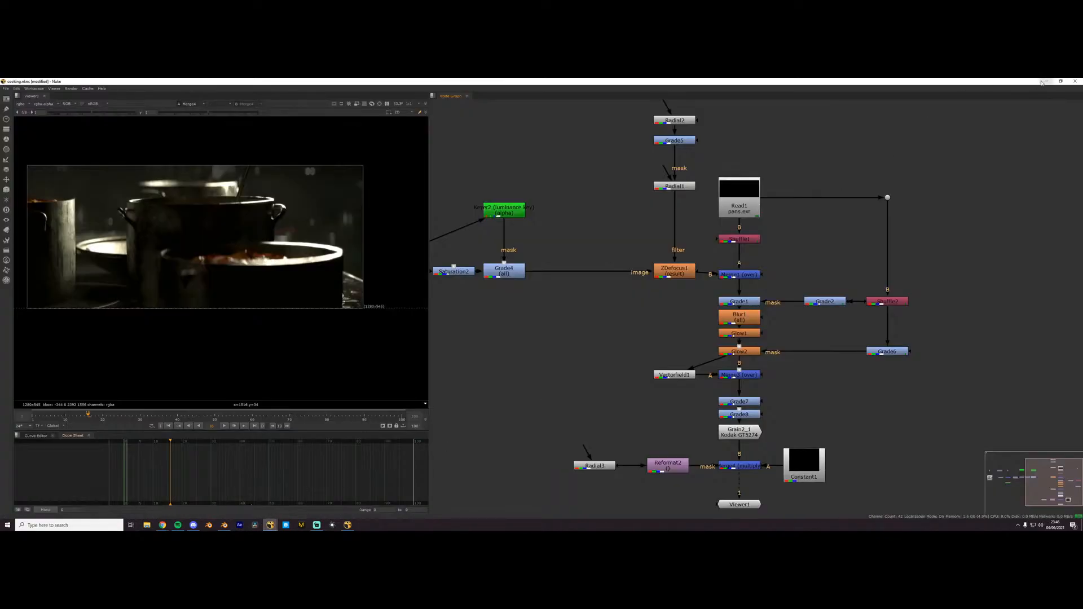
pyautogui.click(224, 526)
pyautogui.click(347, 525)
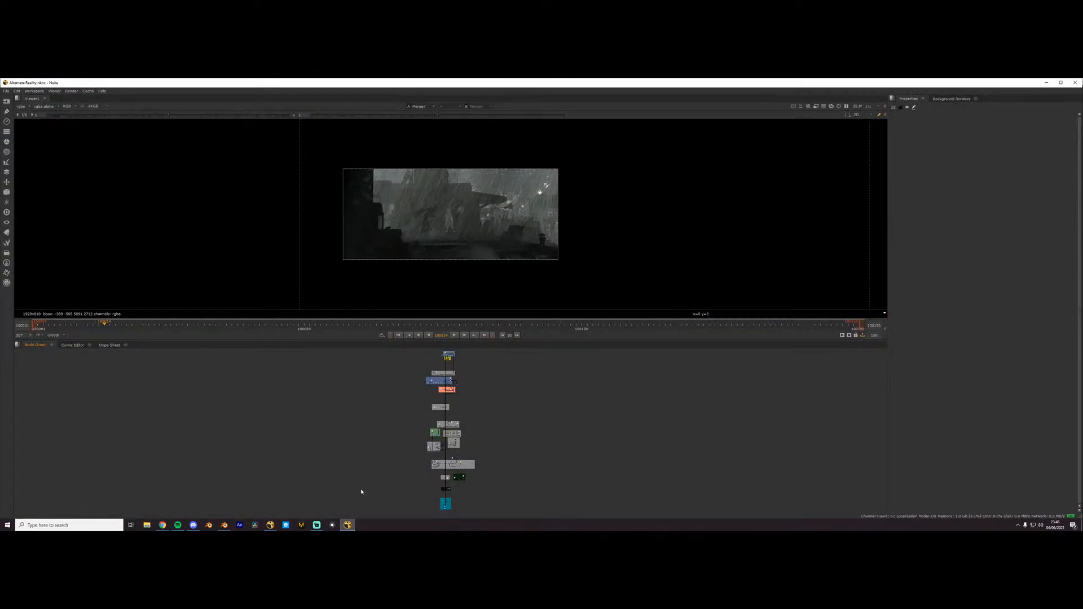
pyautogui.click(35, 91)
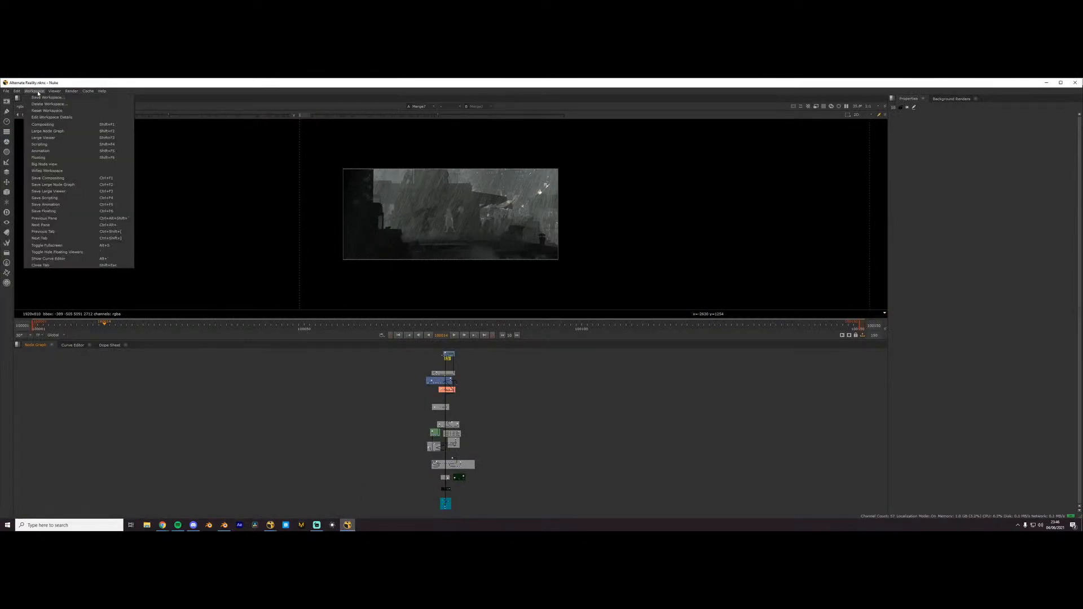
pyautogui.click(49, 171)
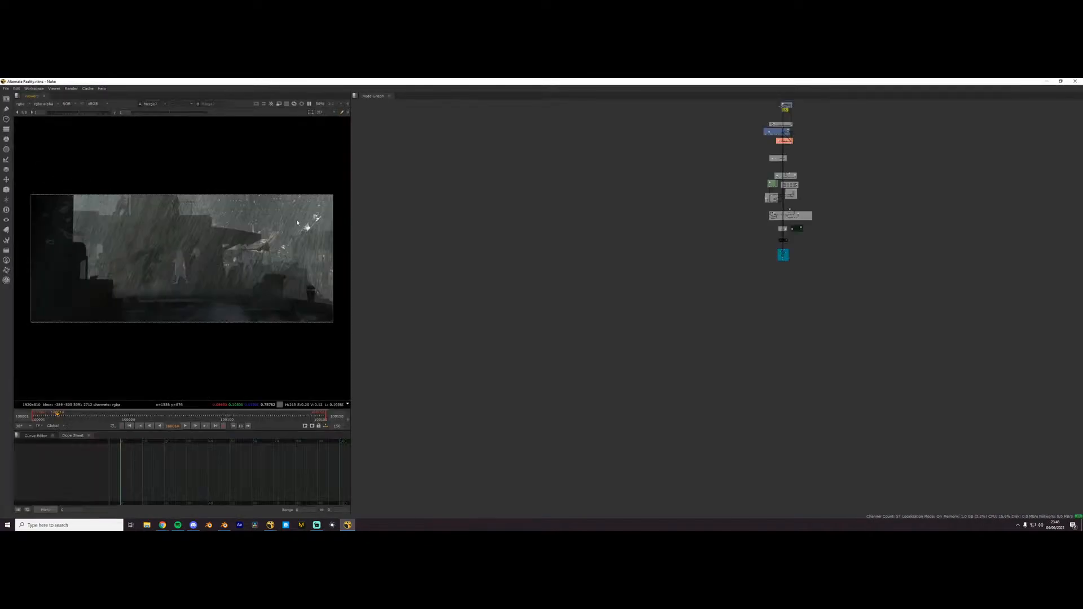
# - Display the final comp in the viewer from the last node before the Viewer in the Grading group
pyautogui.scroll(2, 675, 257)
pyautogui.moveTo(674, 258); pyautogui.dragTo(480, 426, button='middle')
pyautogui.scroll(8, 609, 276)
pyautogui.scroll(-10, 612, 234)
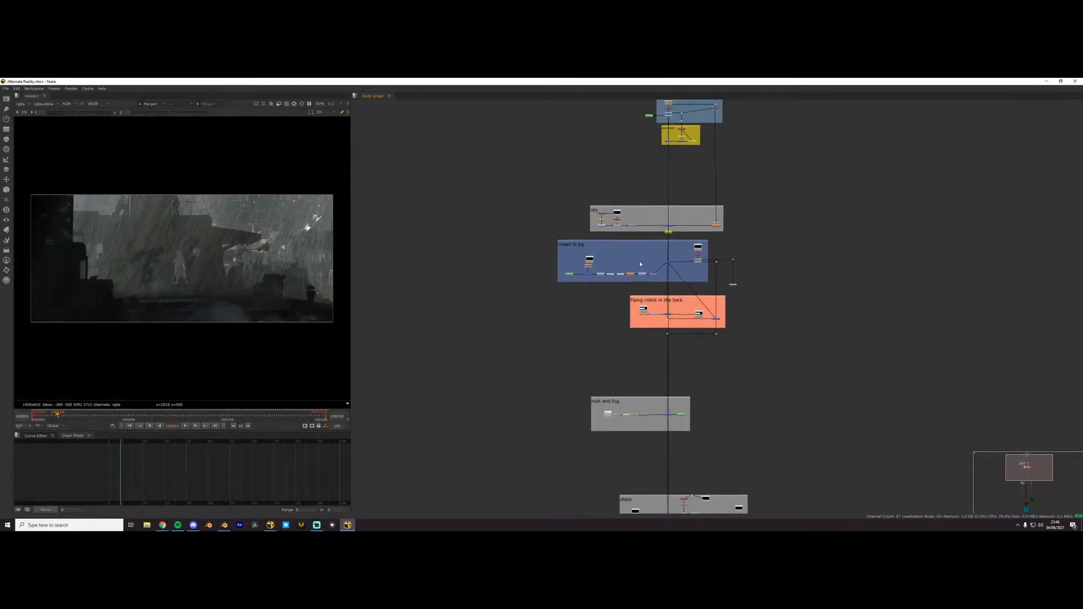
pyautogui.moveTo(630, 418); pyautogui.dragTo(629, 132, button='middle')
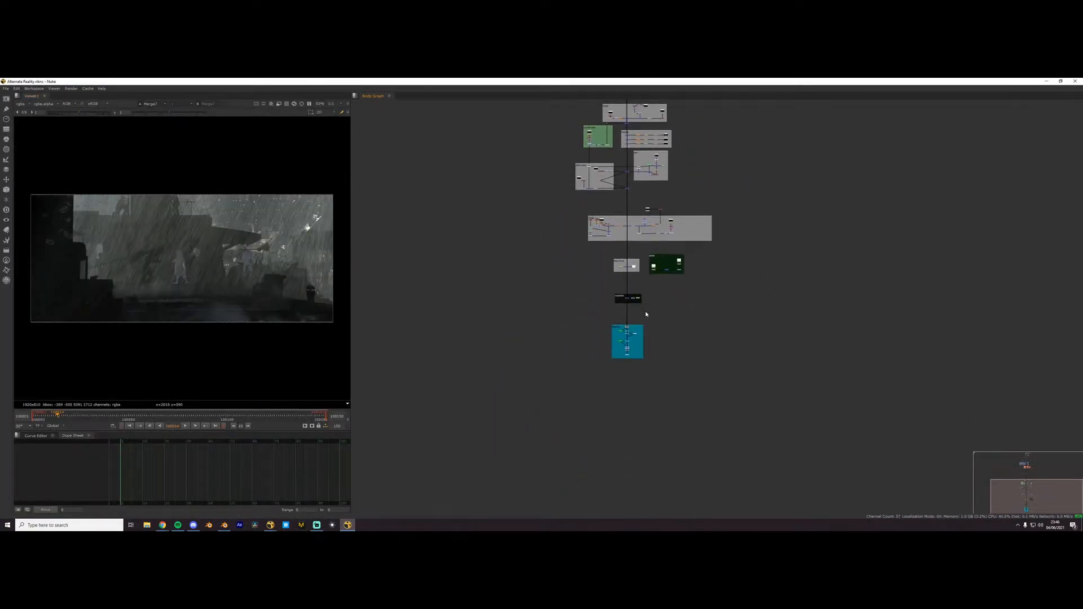
pyautogui.scroll(12, 631, 362)
pyautogui.click(589, 240)
pyautogui.press('1')
pyautogui.click(584, 282)
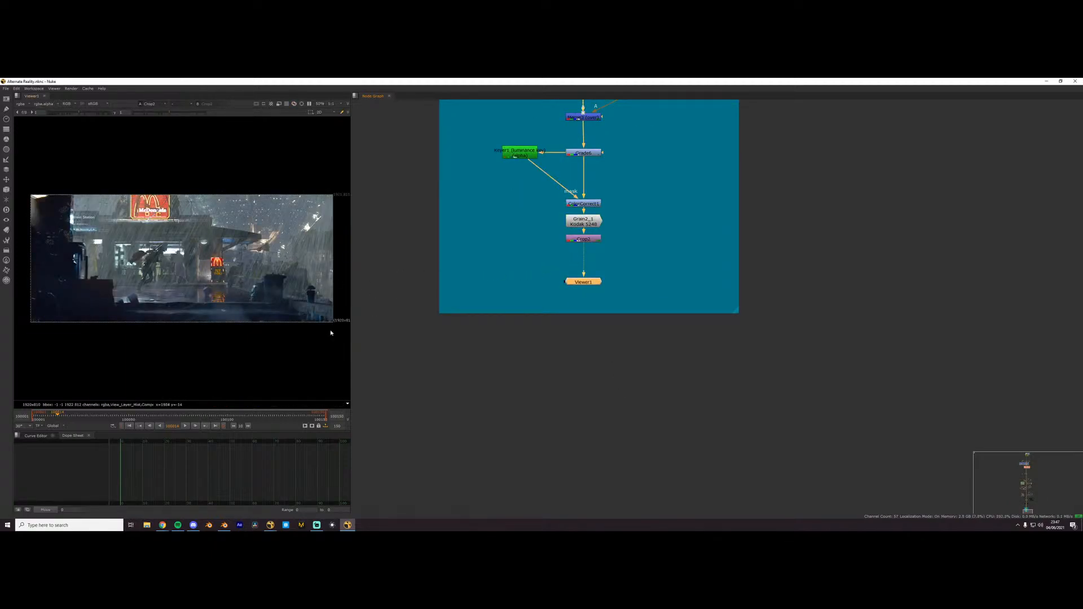
# - Examine the Grading, vignette, floor mist and poles groups and the overall layout of the node graph
pyautogui.scroll(-3, 422, 308)
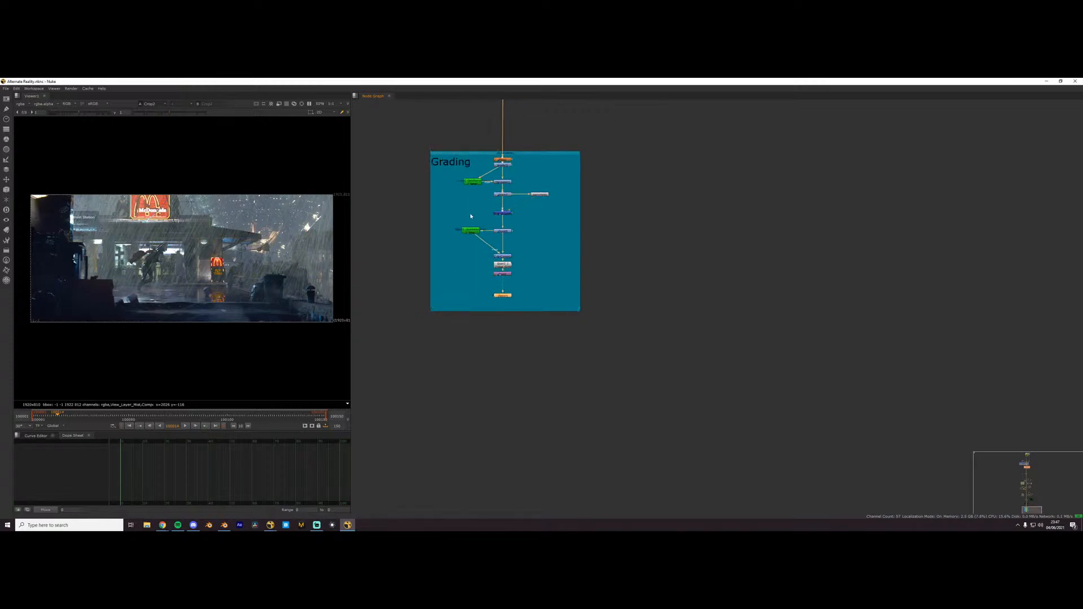
pyautogui.scroll(2, 476, 252)
pyautogui.moveTo(477, 249); pyautogui.dragTo(591, 297, button='middle')
pyautogui.scroll(-4, 595, 297)
pyautogui.moveTo(652, 262); pyautogui.dragTo(740, 459, button='middle')
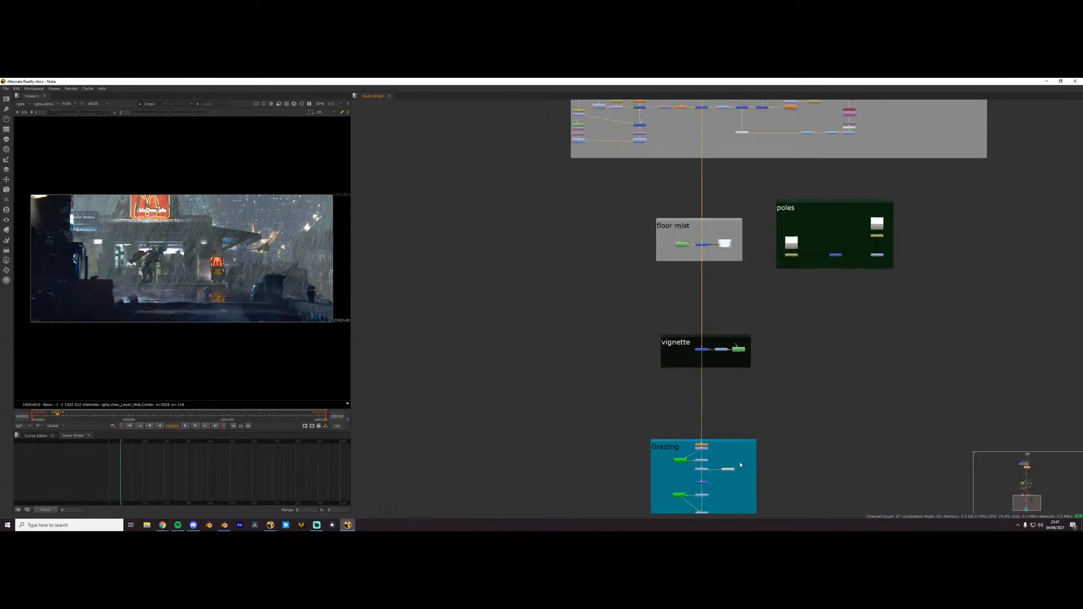
pyautogui.scroll(-5, 740, 459)
pyautogui.scroll(-2, 728, 341)
pyautogui.scroll(7, 734, 262)
pyautogui.moveTo(601, 158); pyautogui.dragTo(641, 233, button='middle')
pyautogui.scroll(2, 631, 406)
pyautogui.scroll(-8, 631, 408)
pyautogui.scroll(2, 638, 300)
pyautogui.scroll(-2, 638, 300)
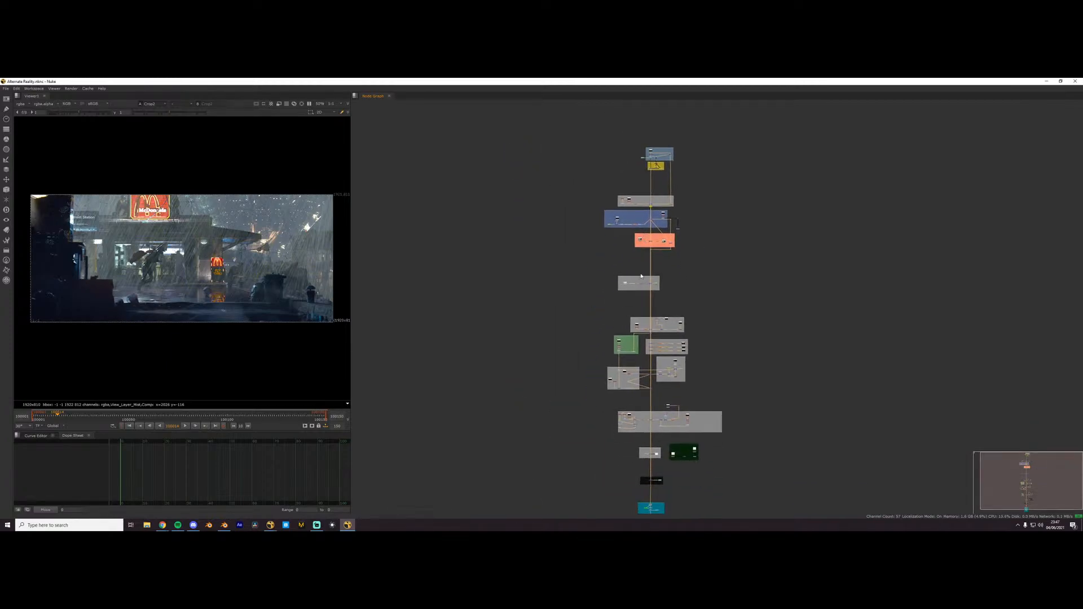
pyautogui.scroll(1, 641, 232)
pyautogui.moveTo(637, 361); pyautogui.dragTo(618, 245, button='middle')
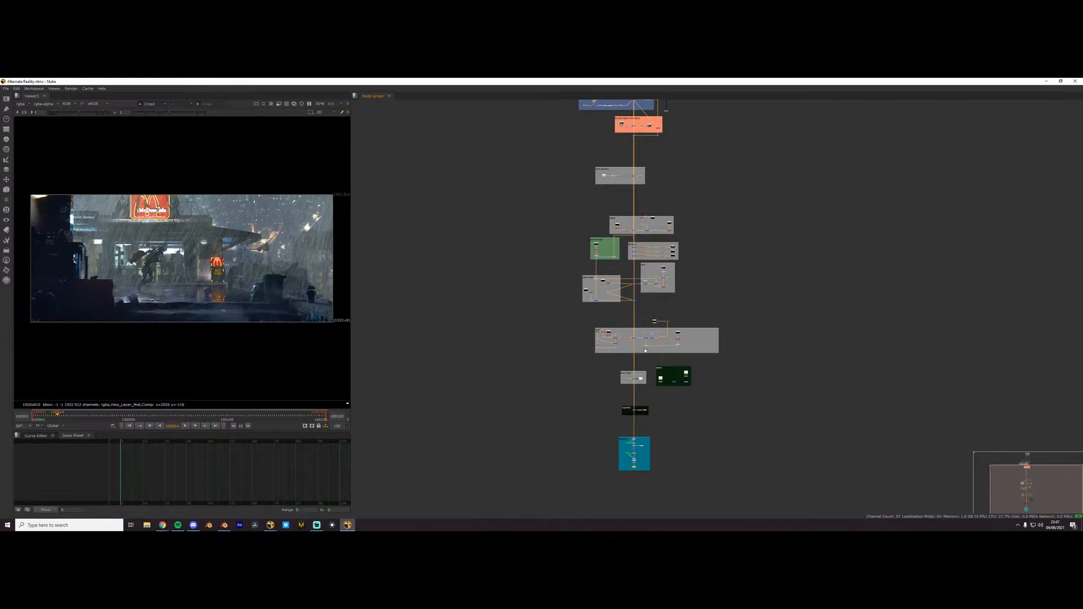
pyautogui.scroll(1, 644, 349)
# - Highlight the wide grey backdrop and the poles backdrop, and examine the labelled groups up to the beauty group
pyautogui.click(702, 328)
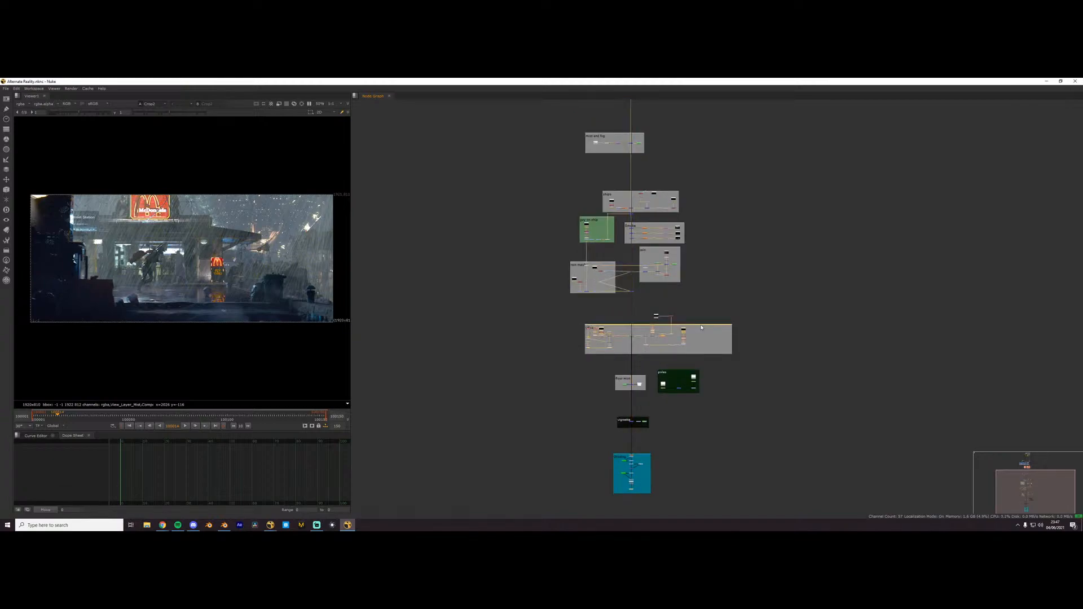
pyautogui.scroll(1, 687, 370)
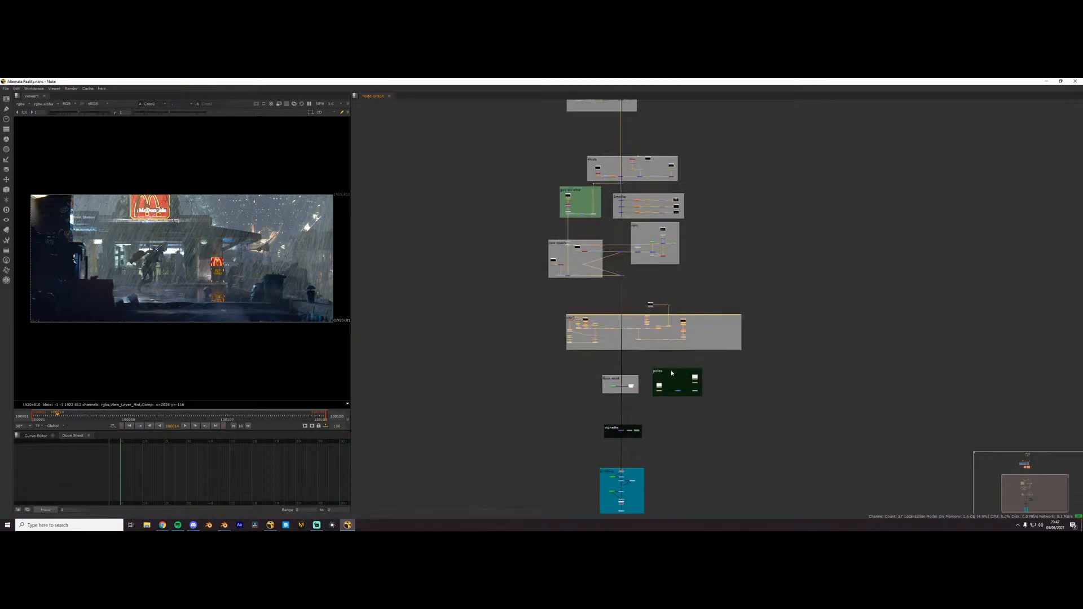
pyautogui.click(672, 372)
pyautogui.click(672, 372)
pyautogui.click(694, 317)
pyautogui.click(689, 309)
pyautogui.scroll(5, 569, 275)
pyautogui.moveTo(570, 275); pyautogui.dragTo(521, 453, button='middle')
pyautogui.scroll(-3, 578, 372)
pyautogui.scroll(-3, 608, 287)
pyautogui.moveTo(608, 287); pyautogui.dragTo(604, 462, button='middle')
pyautogui.scroll(6, 602, 311)
pyautogui.moveTo(598, 247); pyautogui.dragTo(602, 488, button='middle')
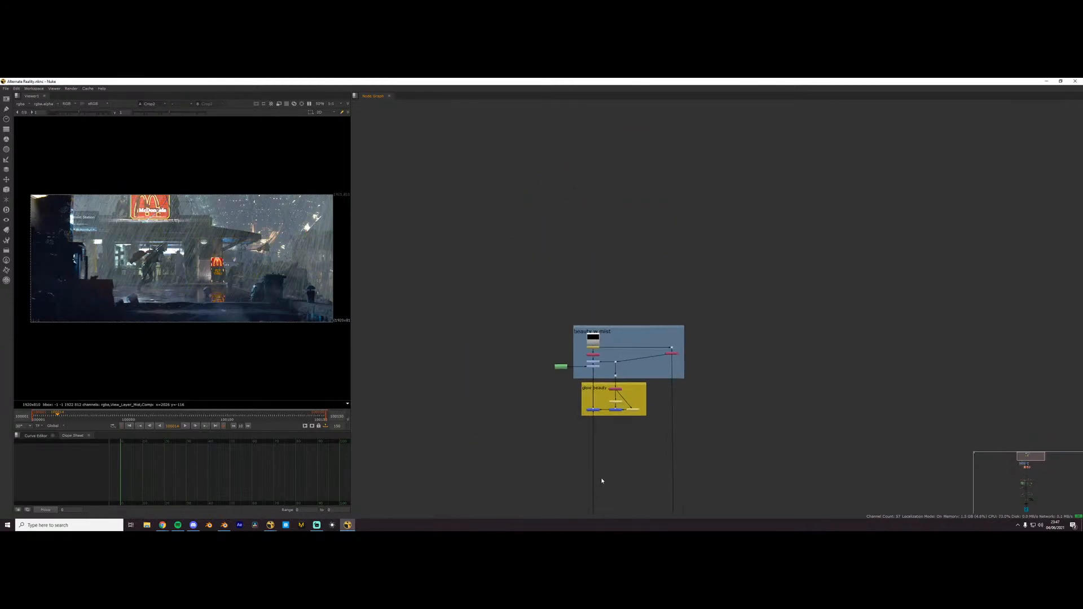
# - Display the Read1 render in the viewer from the beauty group
pyautogui.scroll(4, 593, 396)
pyautogui.scroll(3, 557, 342)
pyautogui.moveTo(612, 370); pyautogui.dragTo(634, 409, button='middle')
pyautogui.scroll(1, 557, 342)
pyautogui.scroll(4, 599, 262)
pyautogui.moveTo(599, 261); pyautogui.dragTo(597, 213, button='middle')
pyautogui.scroll(1, 642, 290)
pyautogui.click(597, 212)
pyautogui.press('1')
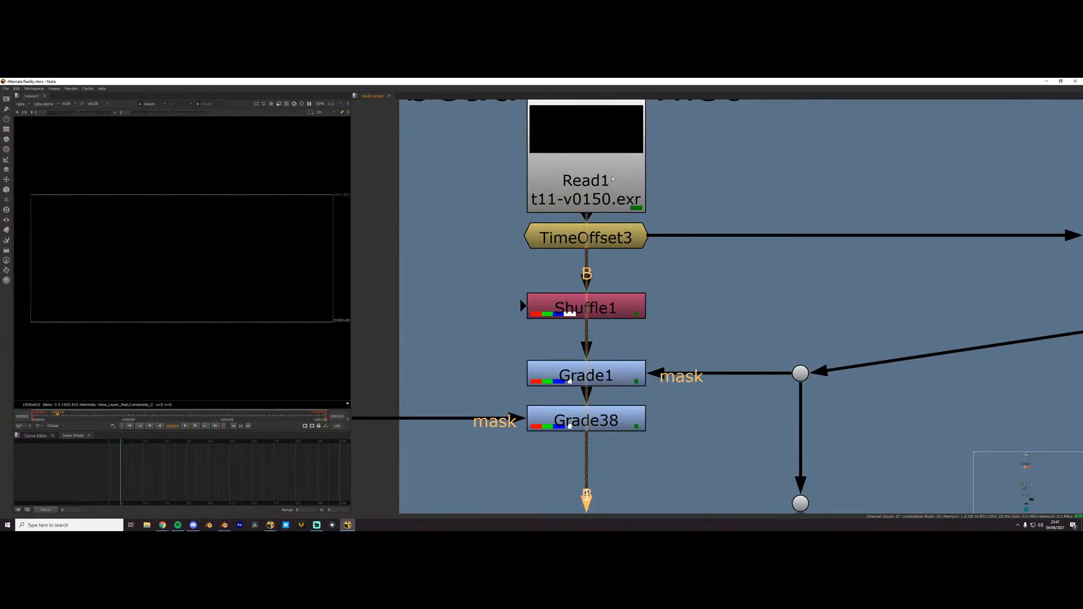
# - View the TimeOffset3 and Shuffle1 outputs, and examine the city, crowd in bg and flying robot groups below
pyautogui.scroll(-3, 598, 236)
pyautogui.scroll(2, 629, 282)
pyautogui.scroll(-2, 630, 282)
pyautogui.scroll(3, 632, 281)
pyautogui.click(635, 279)
pyautogui.press('1')
pyautogui.click(629, 321)
pyautogui.press('1')
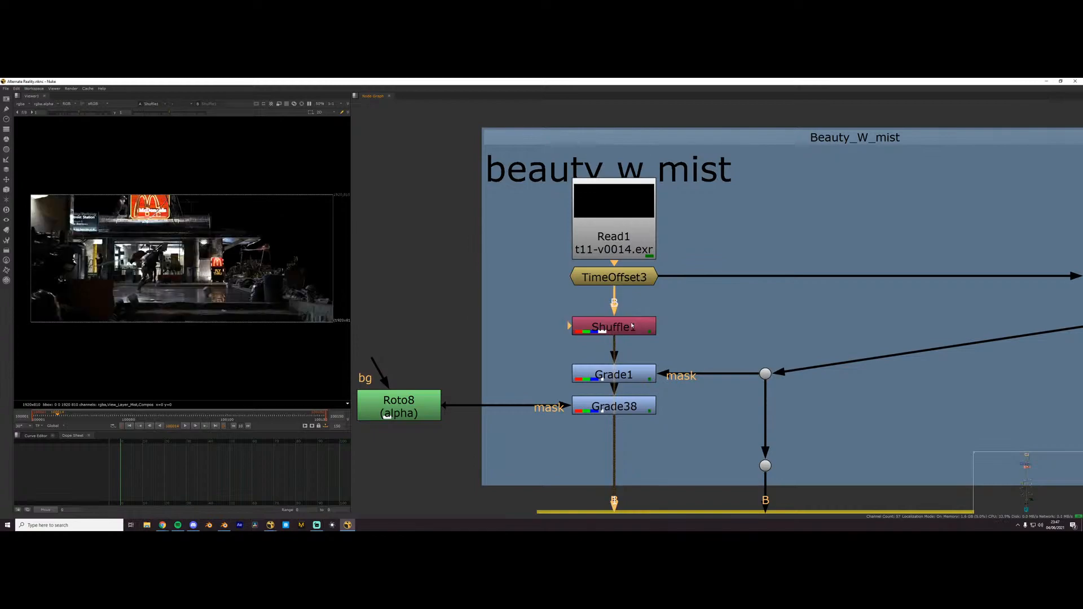
pyautogui.scroll(-3, 516, 364)
pyautogui.moveTo(517, 369); pyautogui.dragTo(627, 213, button='middle')
pyautogui.scroll(-3, 634, 326)
pyautogui.scroll(-4, 635, 326)
pyautogui.scroll(-2, 550, 457)
pyautogui.moveTo(554, 432); pyautogui.dragTo(557, 367, button='middle')
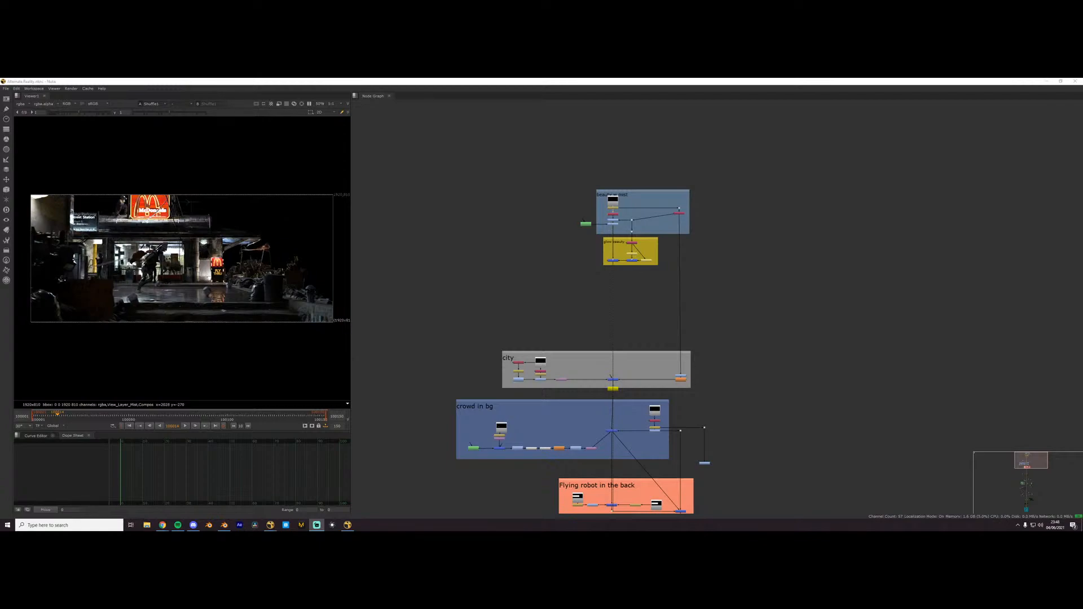
# - Switch to Blender, add a plane beneath the human figure and scale it up into a large floor
pyautogui.click(224, 525)
pyautogui.moveTo(732, 260); pyautogui.dragTo(653, 232, button='middle')
pyautogui.hotkey('shift', 'a')
pyautogui.moveTo(617, 267)
pyautogui.click(696, 273)
pyautogui.press('s')
pyautogui.click(835, 258)
# - Show the smaller 3D viewport in rendered shading and reset the world background strength to 0
pyautogui.hotkey('shift', 'a')
pyautogui.press('z')
pyautogui.click(321, 196)
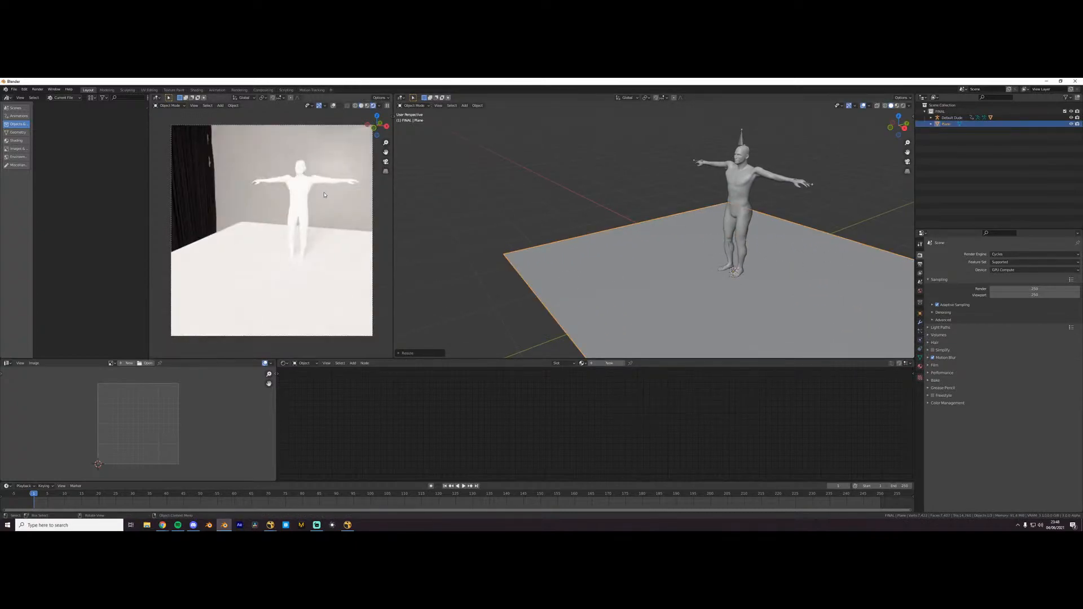
pyautogui.keyDown('shift'); pyautogui.moveTo(725, 258); pyautogui.dragTo(627, 275, button='middle'); pyautogui.keyUp('shift')
pyautogui.hotkey('shift', 'a')
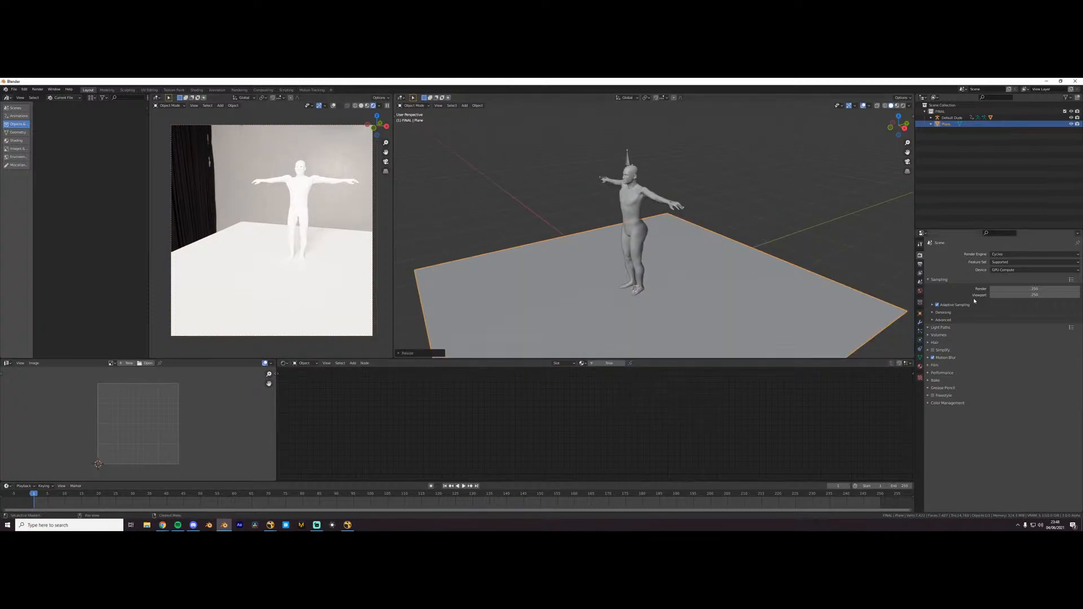
pyautogui.click(920, 291)
pyautogui.press('BackSpace')
# - Add a second plane and raise it along Z above the figure's head
pyautogui.hotkey('shift', 'a')
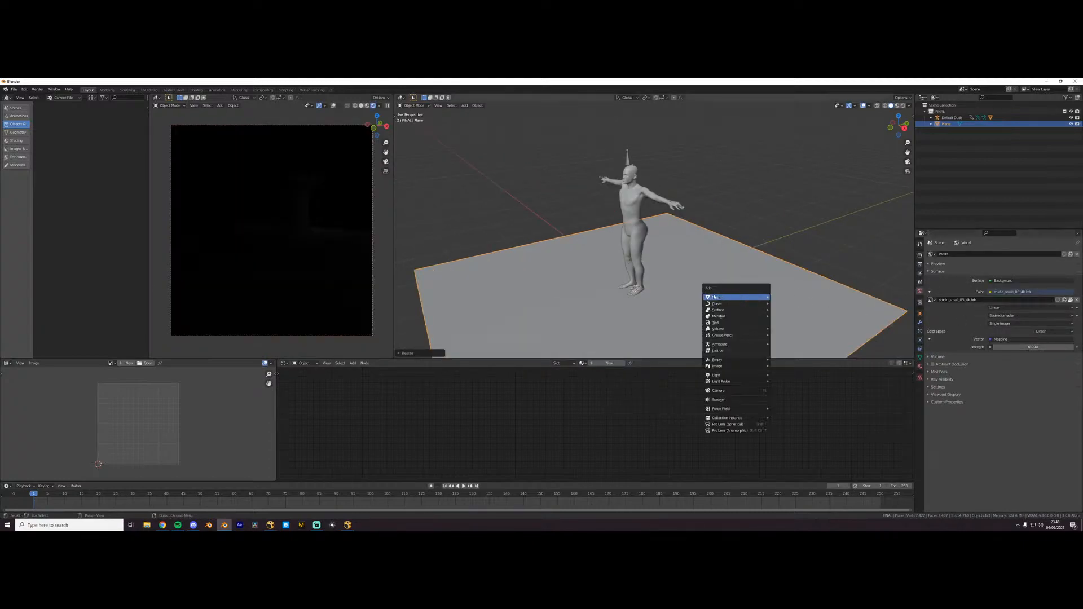
pyautogui.moveTo(751, 297)
pyautogui.click(784, 297)
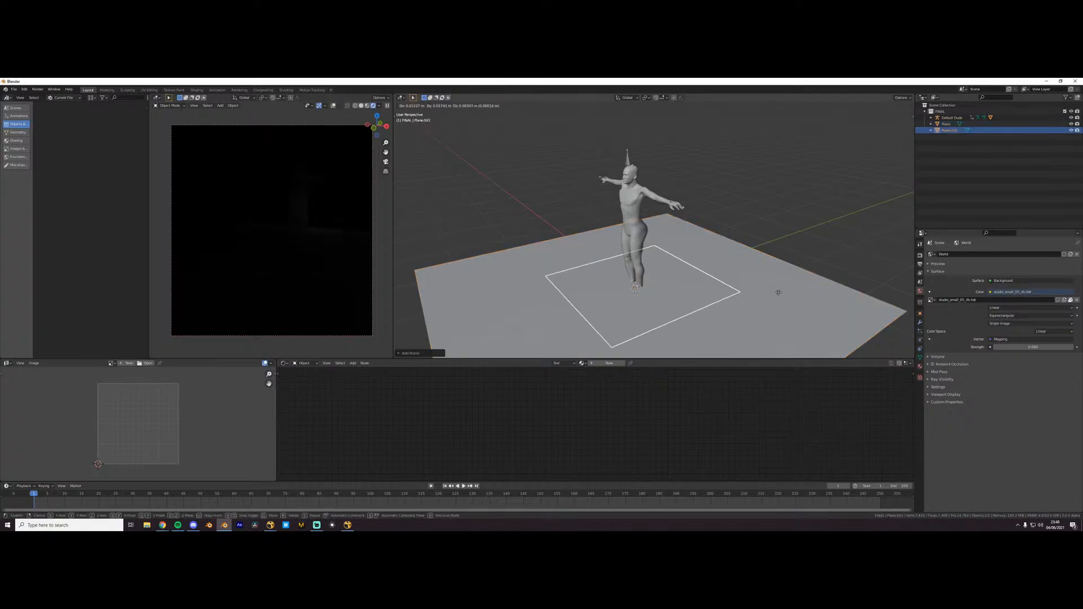
pyautogui.press('g')
pyautogui.press('z')
pyautogui.click(614, 279)
# - Give the raised plane a new material with an Emission shader replacing the default one, and increase the emission strength
pyautogui.click(610, 363)
pyautogui.click(616, 411)
pyautogui.press('x')
pyautogui.hotkey('shift', 'a')
pyautogui.click(618, 410)
pyautogui.write('em')
pyautogui.press('Return')
pyautogui.click(592, 412)
pyautogui.moveTo(628, 419); pyautogui.dragTo(669, 421)
pyautogui.scroll(-2, 248, 203)
pyautogui.moveTo(257, 199); pyautogui.dragTo(217, 198, button='middle')
pyautogui.moveTo(599, 431); pyautogui.dragTo(624, 431)
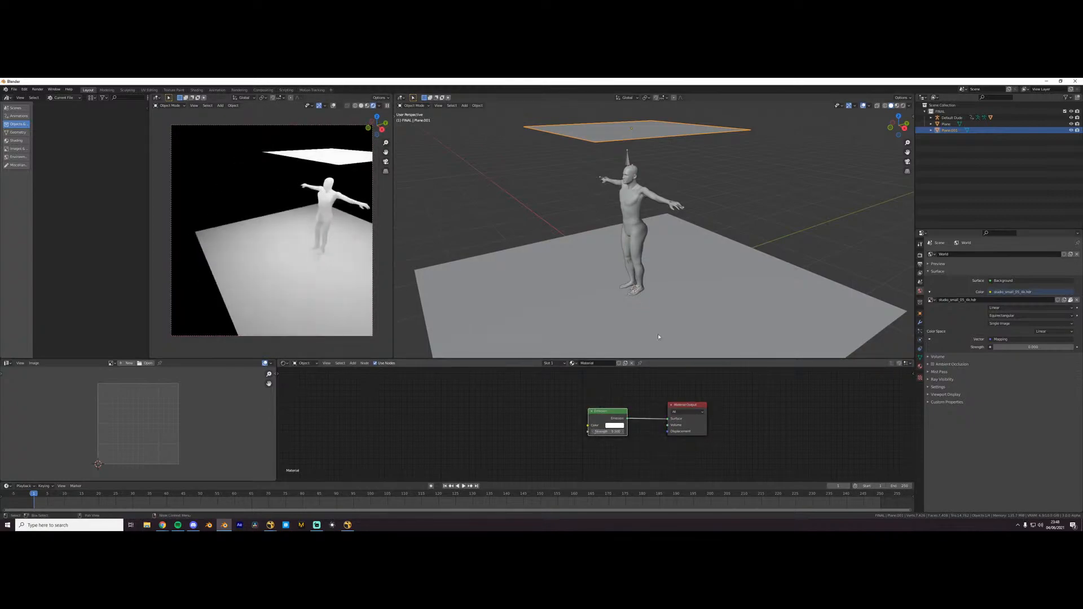
# - Scale the emissive plane down, tilt it towards the figure and place it in front of and above the figure
pyautogui.moveTo(750, 211); pyautogui.dragTo(725, 211, button='middle')
pyautogui.scroll(-2, 726, 211)
pyautogui.press('g')
pyautogui.click(658, 249)
pyautogui.press('s')
pyautogui.click(618, 204)
pyautogui.press('r')
pyautogui.click(625, 208)
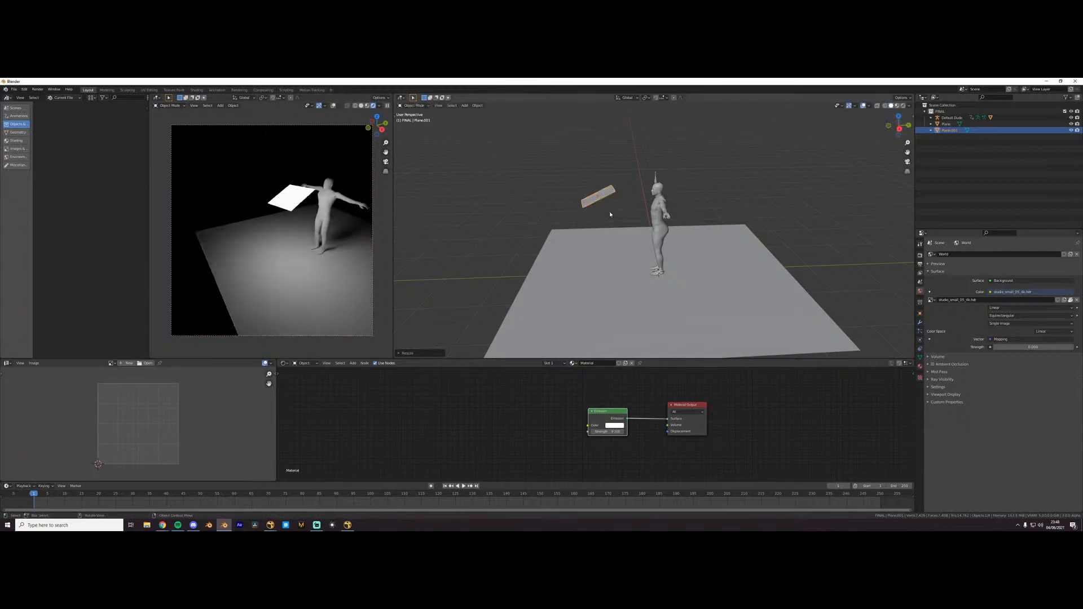
pyautogui.press('g')
pyautogui.click(639, 231)
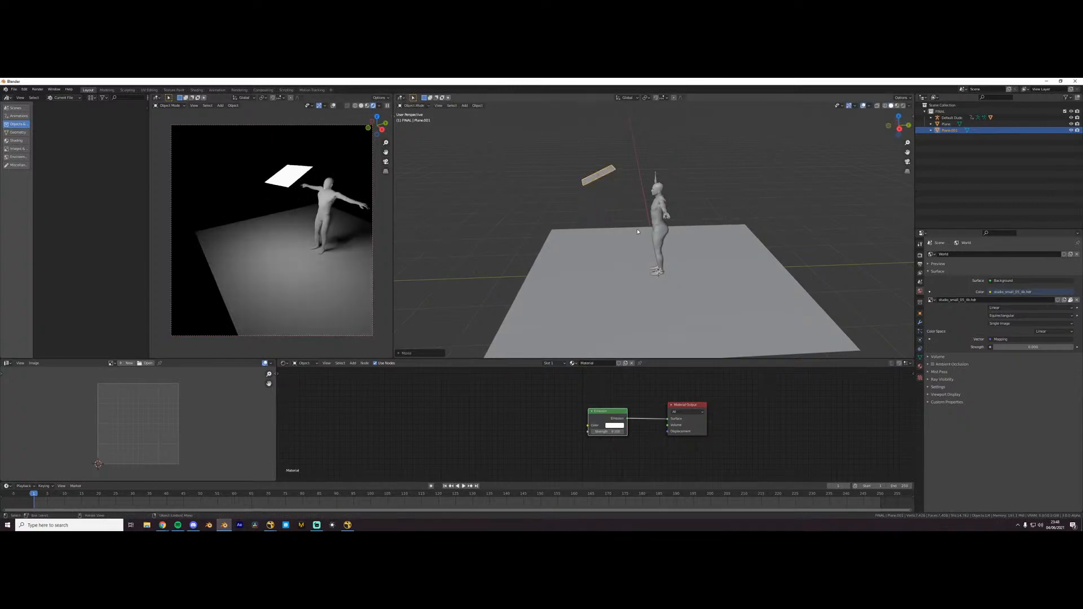
# - Add an area light, then rotate, move and scale it from the side view to match the emissive plane
pyautogui.scroll(1, 640, 231)
pyautogui.hotkey('shift', 'a')
pyautogui.moveTo(640, 232)
pyautogui.moveTo(643, 308)
pyautogui.click(684, 327)
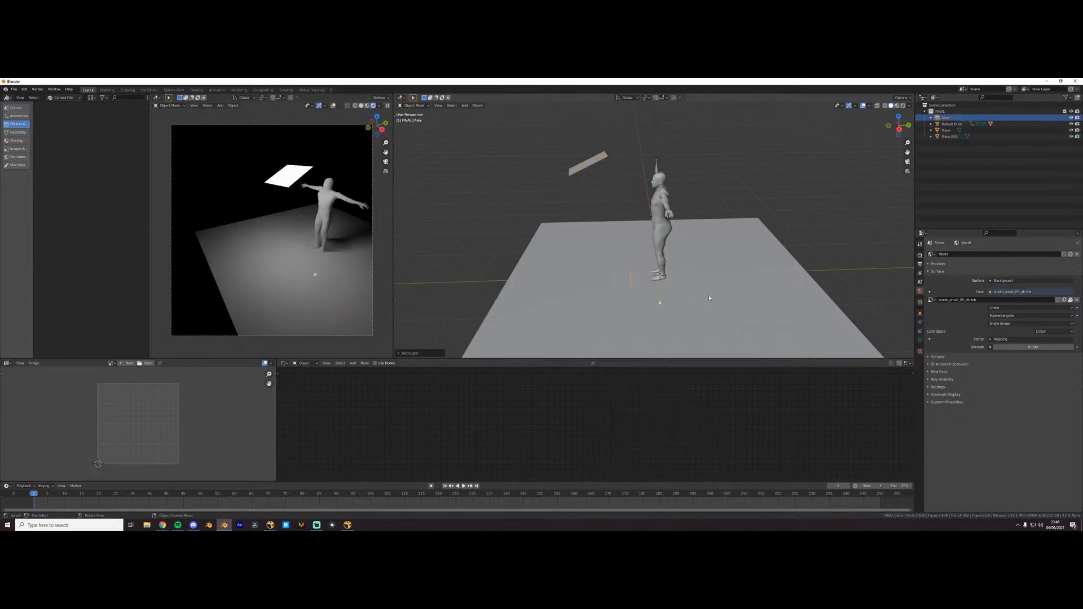
pyautogui.press('KP_3')
pyautogui.press('r')
pyautogui.click(696, 259)
pyautogui.press('g')
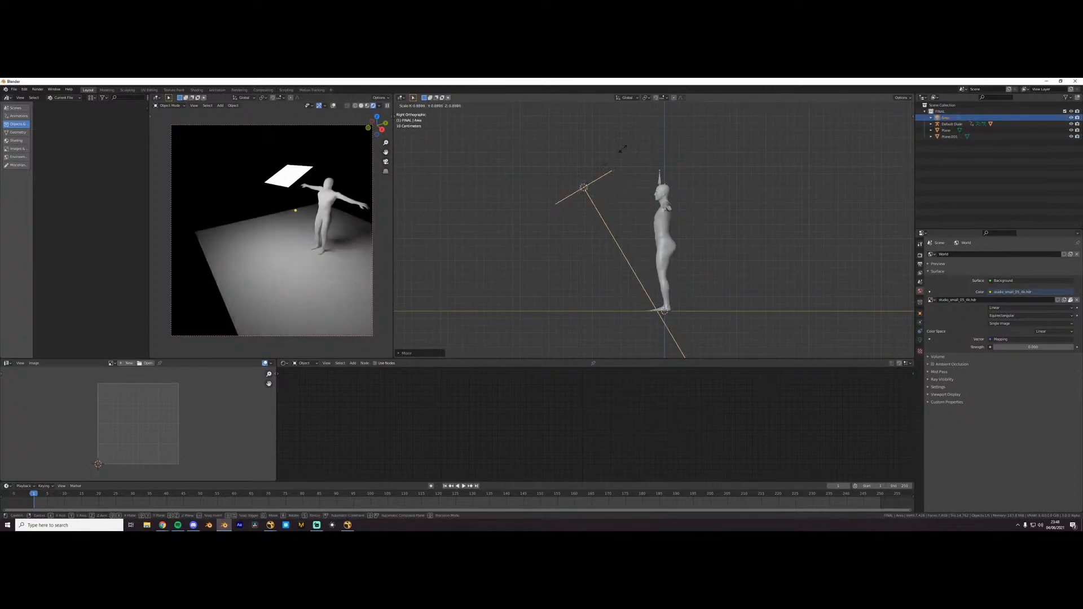
pyautogui.click(589, 164)
# - Select the emissive plane and hide it, leaving the area light in its place
pyautogui.click(589, 165)
pyautogui.click(593, 170)
pyautogui.moveTo(596, 172); pyautogui.dragTo(618, 204, button='middle')
pyautogui.press('h')
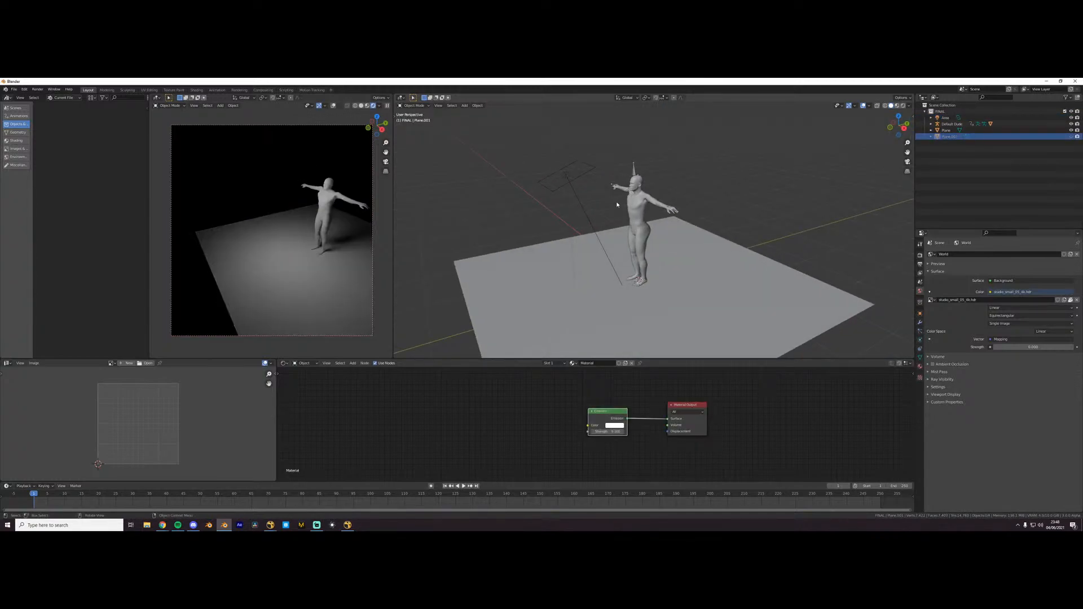
# - Select the area light and inspect the figure's lighting from another angle in the rendered view
pyautogui.click(572, 176)
pyautogui.press('g')
pyautogui.rightClick(573, 176)
pyautogui.moveTo(230, 209); pyautogui.dragTo(277, 294, button='middle')
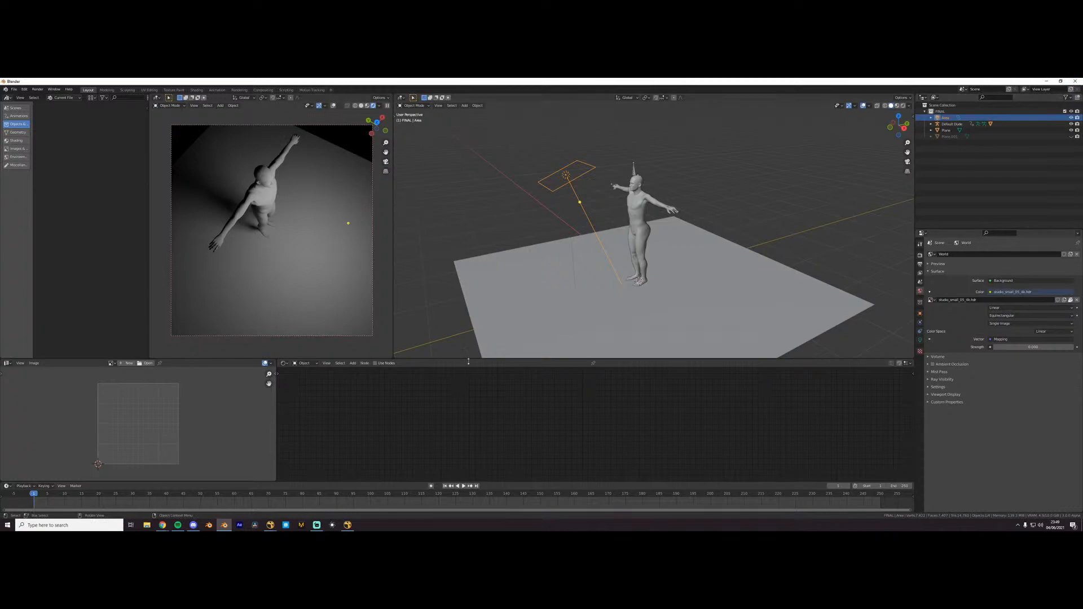
# - Orbit around the lit figure, set that viewport back to solid shading, and cancel closing the file to keep the scene open
pyautogui.moveTo(292, 305)
pyautogui.mouseDown(button='middle')
pyautogui.moveTo(191, 277)
pyautogui.moveTo(189, 242)
pyautogui.mouseUp(button='middle')
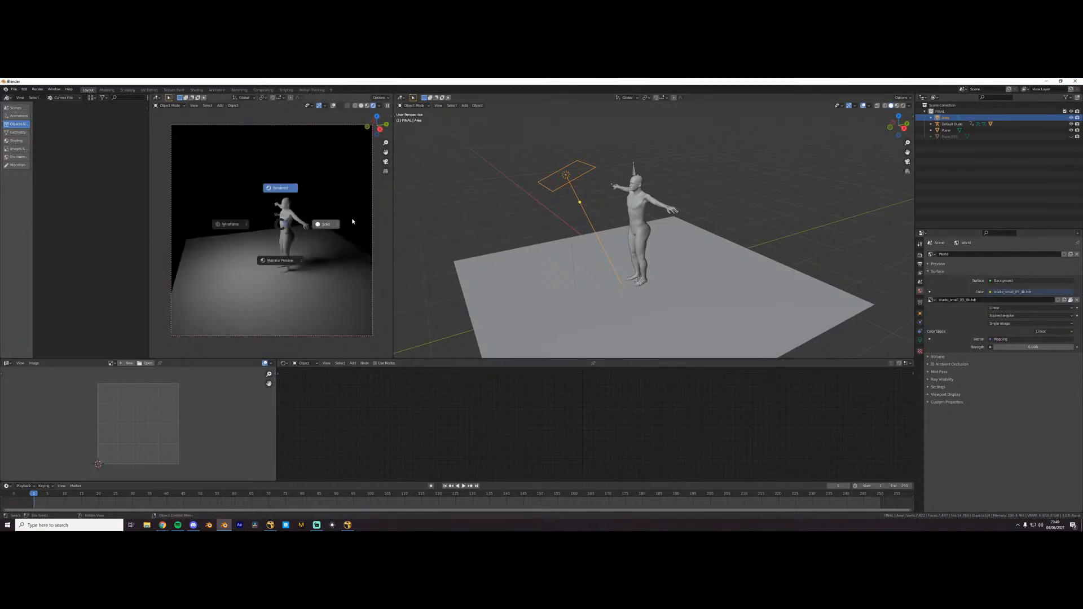
pyautogui.click(362, 106)
pyautogui.click(1075, 81)
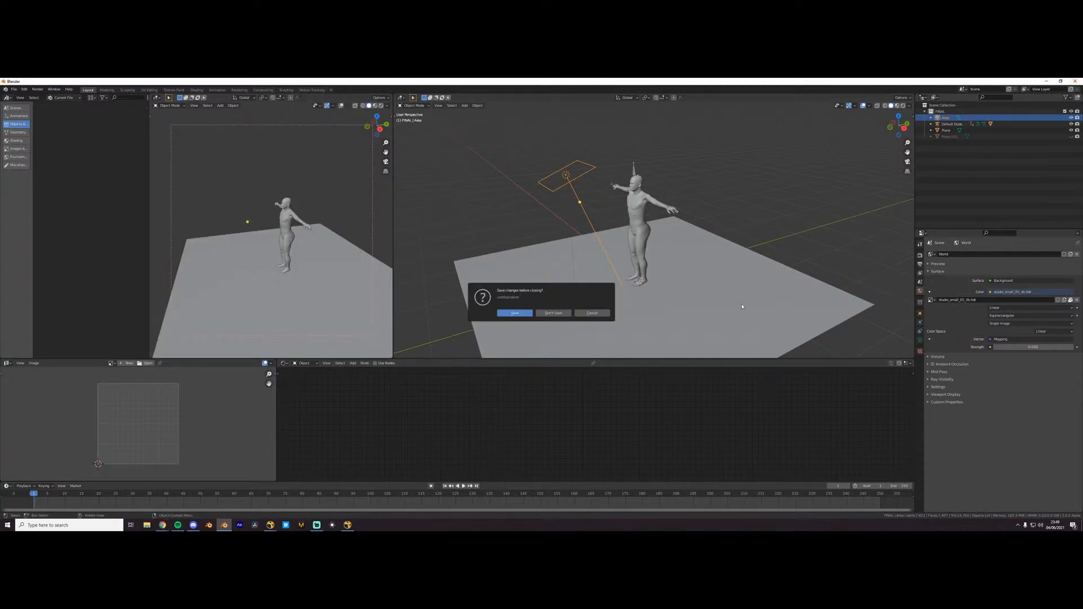
pyautogui.click(605, 314)
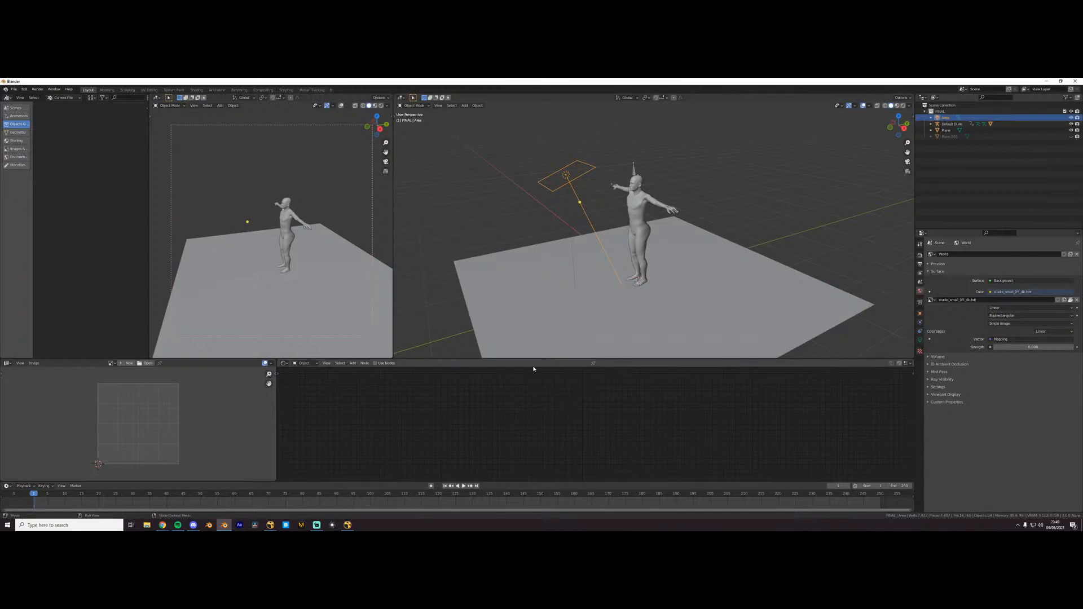
# - Switch to Nuke and bring the beauty w mist and glow beauty groups of the Alternate Reality comp into close view
pyautogui.click(348, 525)
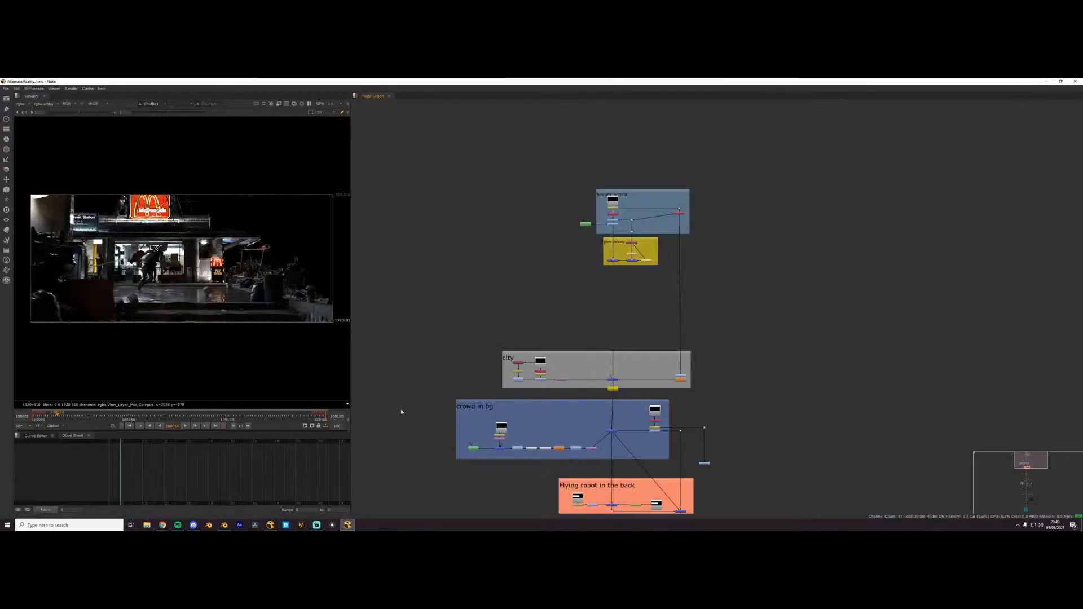
pyautogui.scroll(3, 491, 458)
pyautogui.scroll(2, 703, 300)
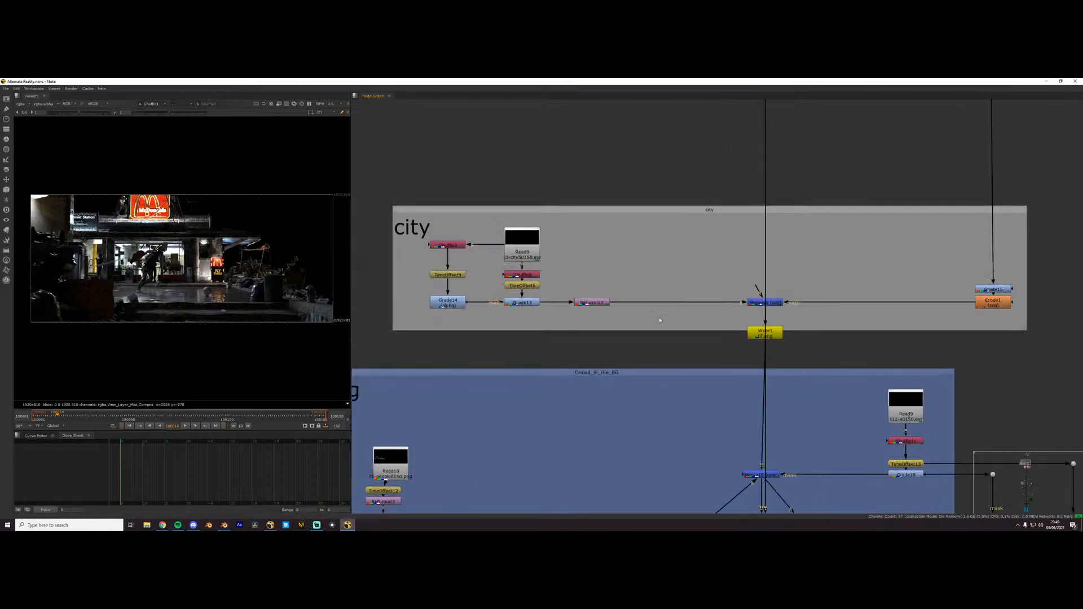
pyautogui.scroll(-3, 619, 289)
pyautogui.moveTo(672, 211); pyautogui.dragTo(621, 380, button='middle')
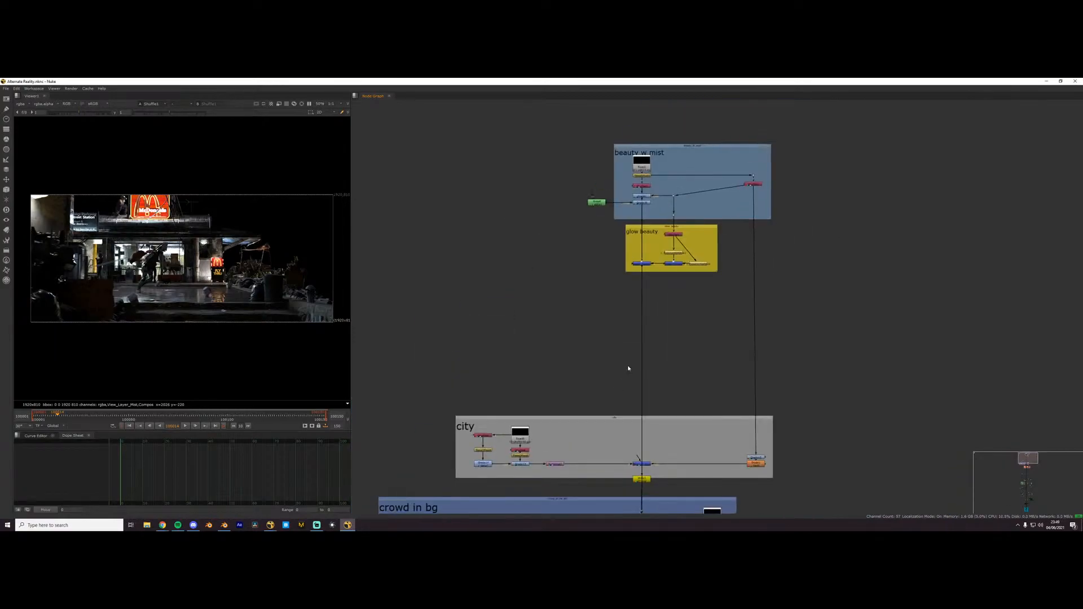
pyautogui.scroll(4, 688, 141)
pyautogui.moveTo(634, 237); pyautogui.dragTo(640, 173, button='middle')
pyautogui.scroll(4, 344, 325)
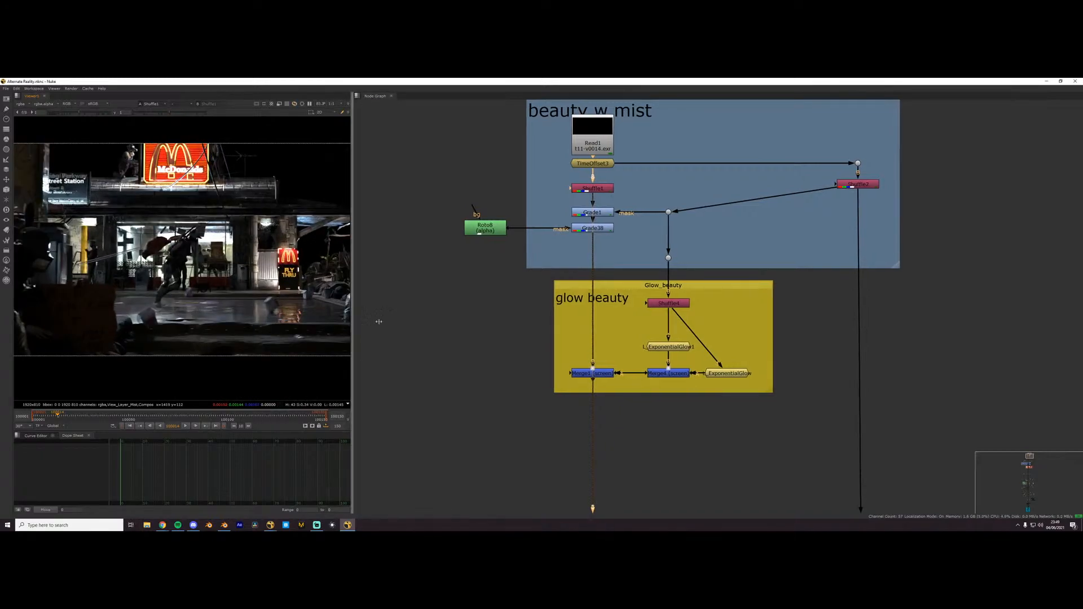
# - Widen the viewer area and inspect the running figure and the McDonald's storefront up close
pyautogui.moveTo(353, 328); pyautogui.dragTo(470, 328)
pyautogui.moveTo(150, 282); pyautogui.dragTo(107, 291, button='middle')
pyautogui.moveTo(253, 220); pyautogui.dragTo(437, 265, button='middle')
pyautogui.scroll(6, 273, 230)
pyautogui.scroll(-3, 236, 262)
pyautogui.moveTo(201, 263); pyautogui.dragTo(269, 247, button='middle')
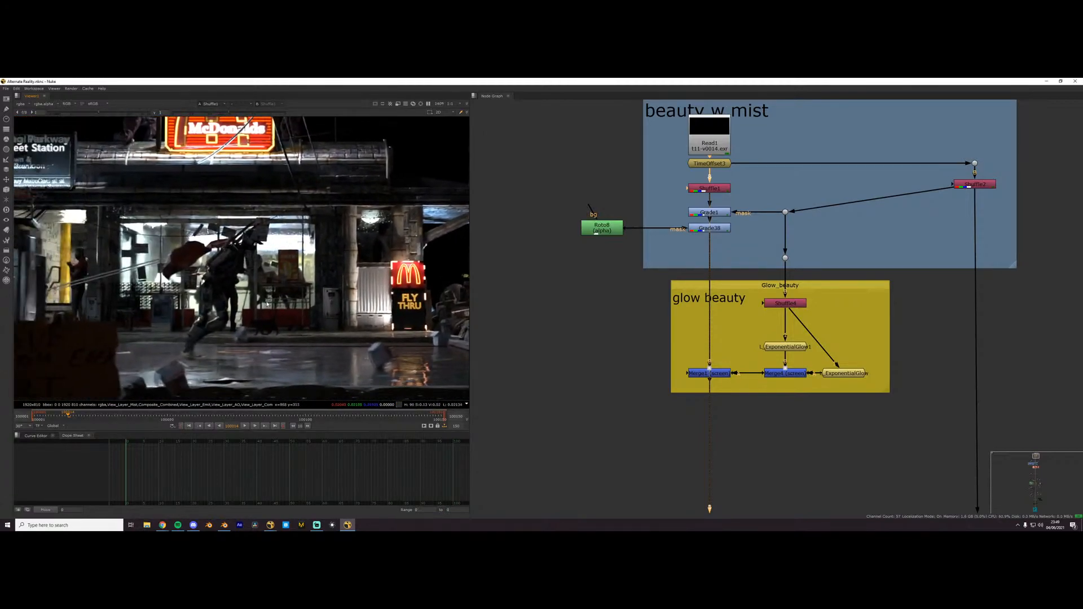
pyautogui.scroll(-1, 188, 290)
pyautogui.moveTo(186, 291); pyautogui.dragTo(165, 283, button='middle')
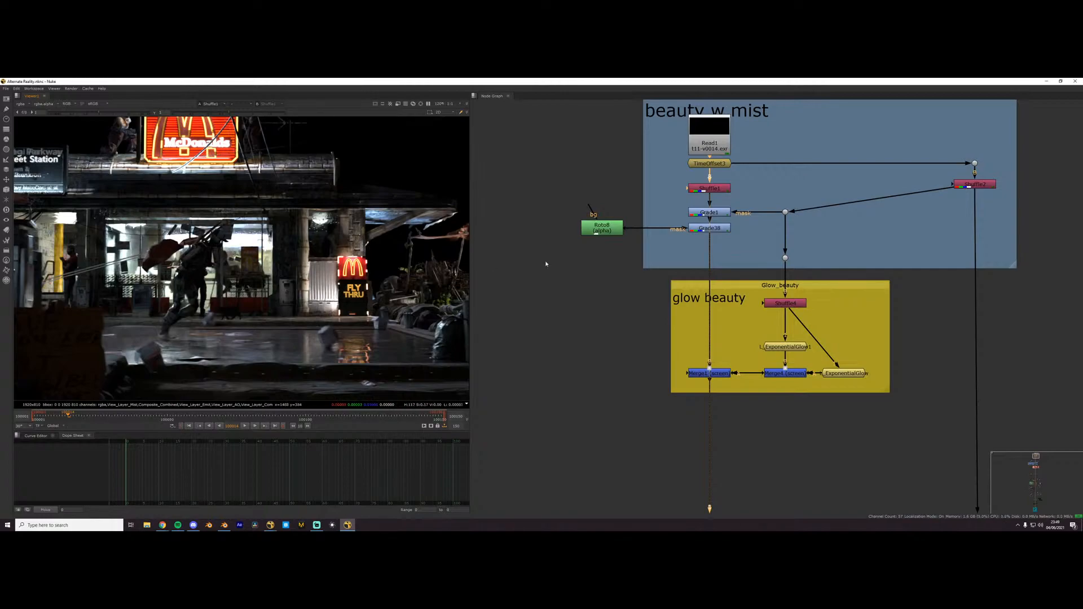
# - View the output of the Merge1 screen node in the glow beauty group and examine the whole frame
pyautogui.moveTo(634, 249); pyautogui.dragTo(620, 292, button='middle')
pyautogui.moveTo(657, 362); pyautogui.dragTo(604, 285, button='middle')
pyautogui.click(642, 340)
pyautogui.press('1')
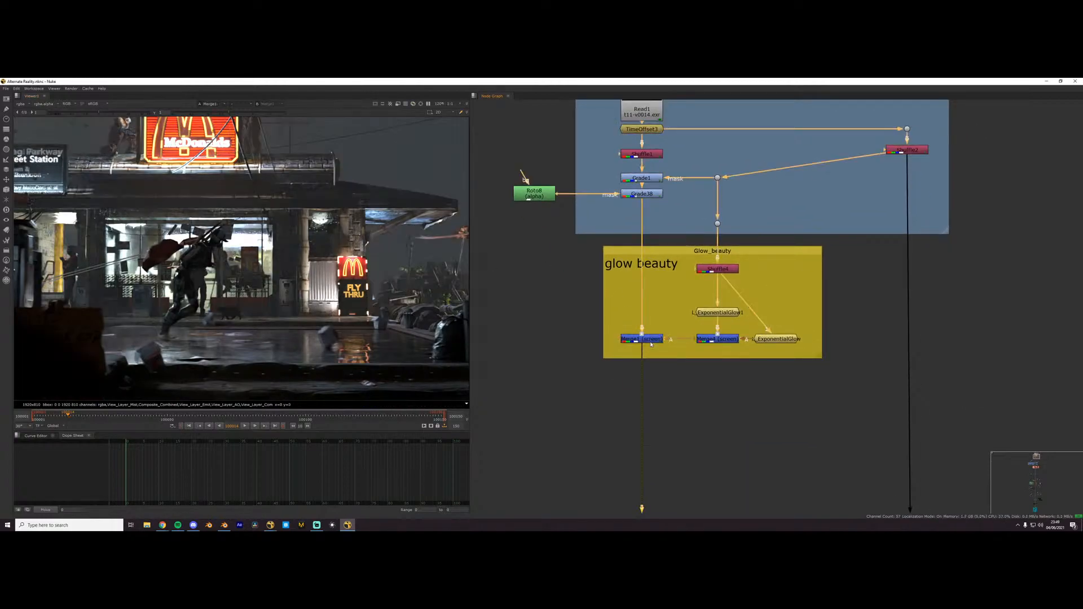
pyautogui.scroll(-3, 279, 322)
pyautogui.scroll(1, 664, 334)
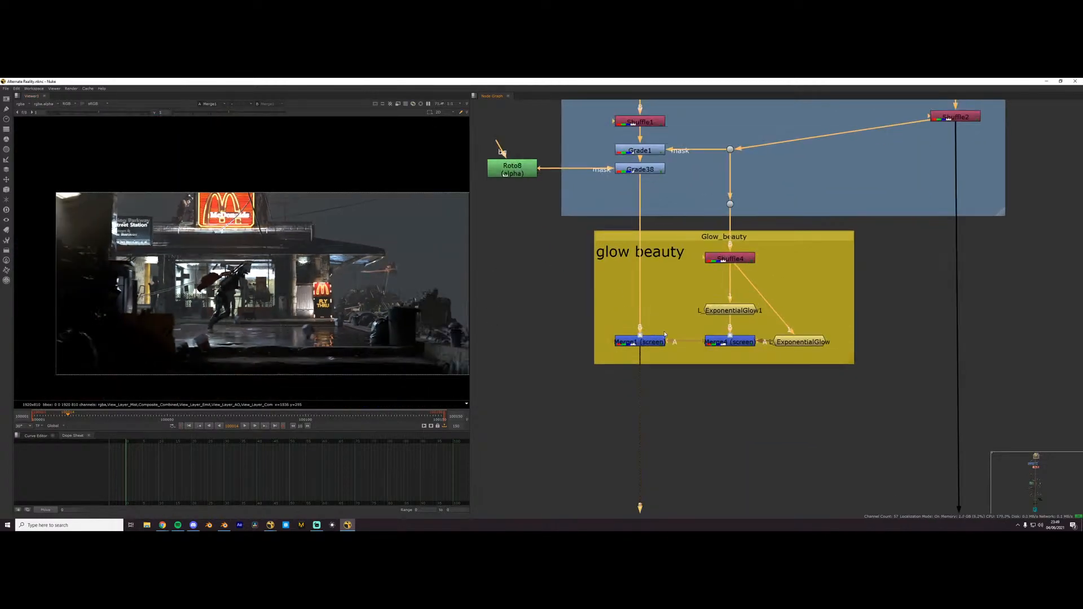
# - View the mist pass coming from the Shuffle2 node in the beauty w mist group
pyautogui.scroll(-1, 782, 211)
pyautogui.moveTo(782, 211); pyautogui.dragTo(626, 321, button='middle')
pyautogui.click(782, 240)
pyautogui.press('1')
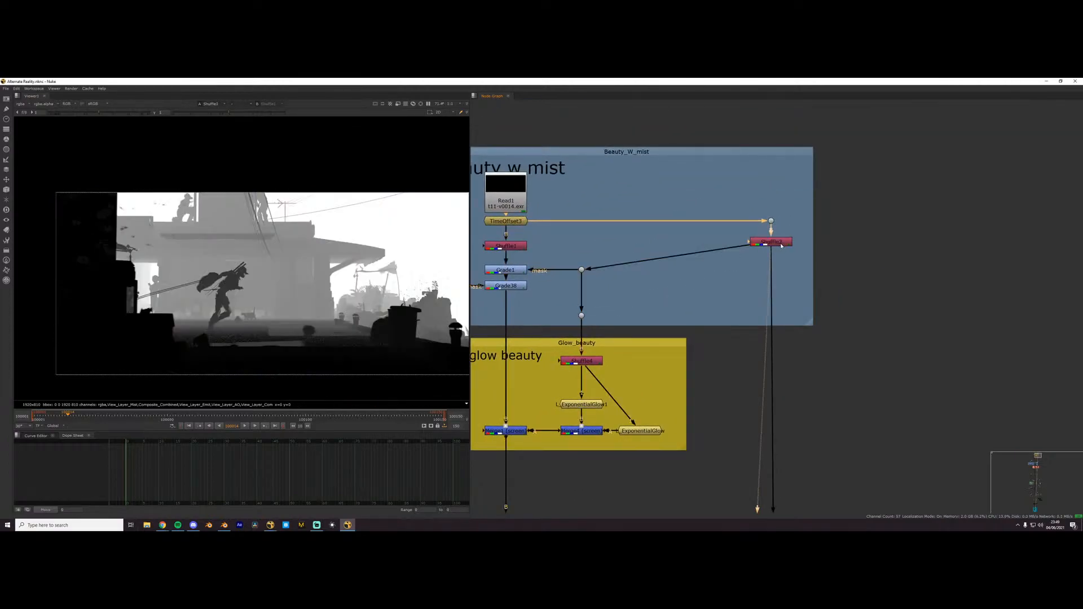
# - View the ExponentialGlow1 output of the emissive signs and trace its inputs back to the beauty w mist group
pyautogui.scroll(2, 523, 336)
pyautogui.moveTo(522, 337); pyautogui.dragTo(624, 254, button='middle')
pyautogui.click(706, 351)
pyautogui.press('1')
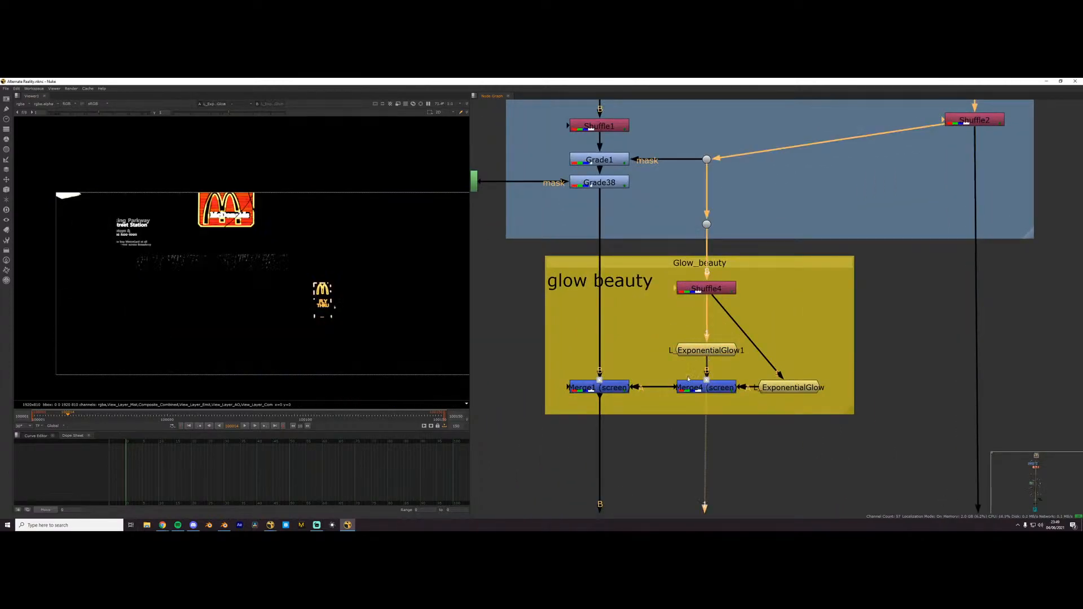
pyautogui.moveTo(733, 338); pyautogui.dragTo(734, 259, button='middle')
pyautogui.scroll(-1, 776, 207)
pyautogui.moveTo(734, 144); pyautogui.dragTo(772, 330, button='middle')
pyautogui.scroll(1, 771, 329)
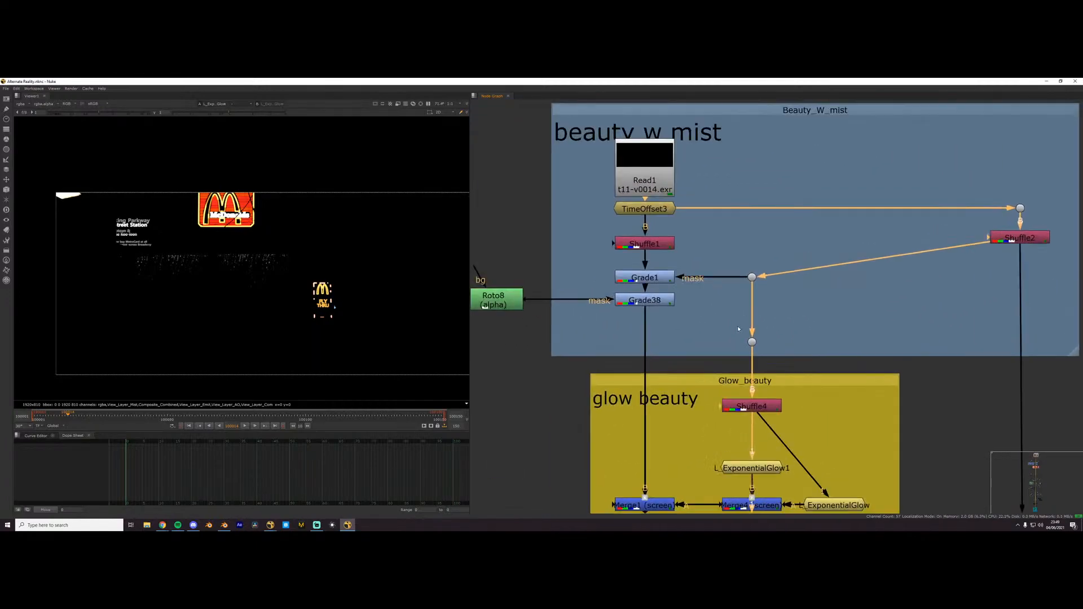
# - View the Shuffle2 mist pass again, followed by the beauty at the Grade1 node that the pass masks
pyautogui.click(1005, 239)
pyautogui.press('1')
pyautogui.click(970, 246)
pyautogui.click(674, 277)
pyautogui.press('1')
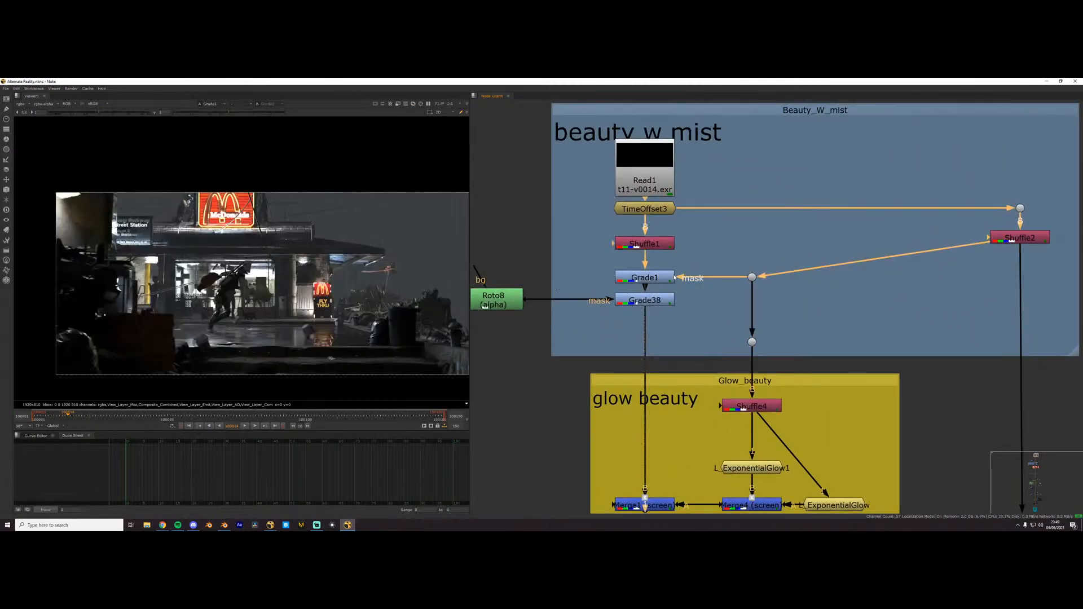
# - Toggle the Grade1 node off and on to compare the image with and without the mist grade
pyautogui.click(658, 279)
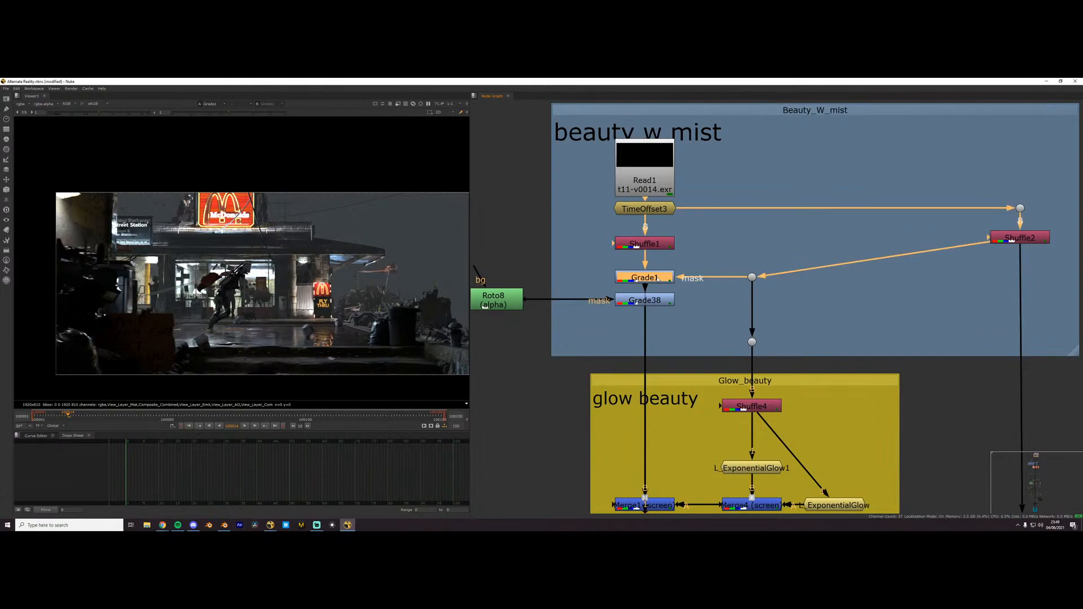
pyautogui.press('d')
pyautogui.press('d')
# - View the Grade38 result with the Roto8 mask's shape and properties open, and close the properties when done
pyautogui.click(663, 303)
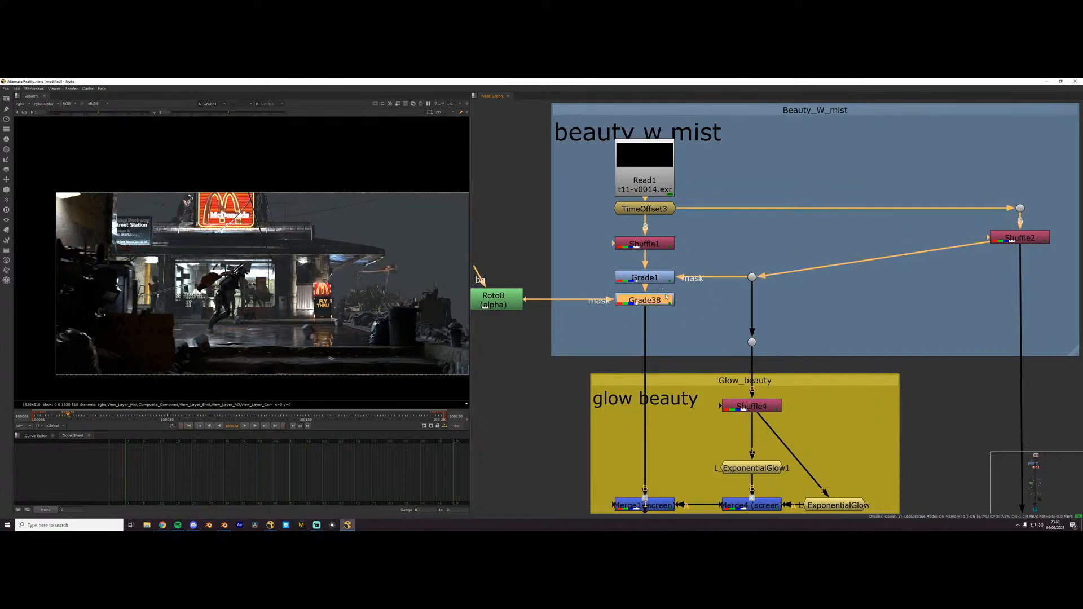
pyautogui.scroll(-4, 667, 285)
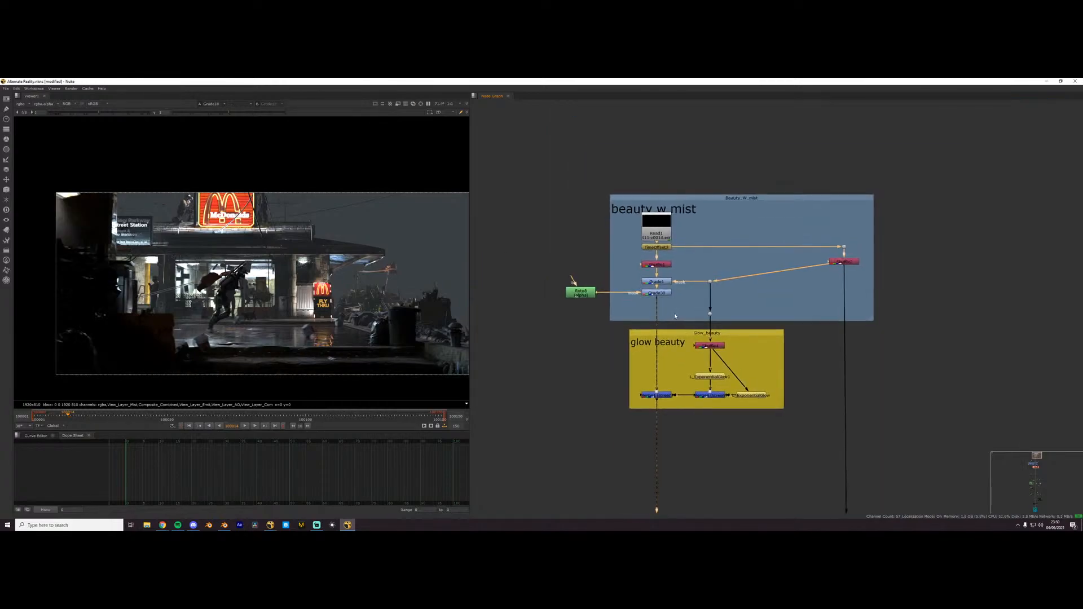
pyautogui.scroll(4, 657, 339)
pyautogui.moveTo(573, 232); pyautogui.dragTo(643, 251, button='middle')
pyautogui.click(572, 251)
pyautogui.press('1')
pyautogui.scroll(-2, 297, 278)
pyautogui.doubleClick(572, 251)
pyautogui.click(716, 252)
pyautogui.press('1')
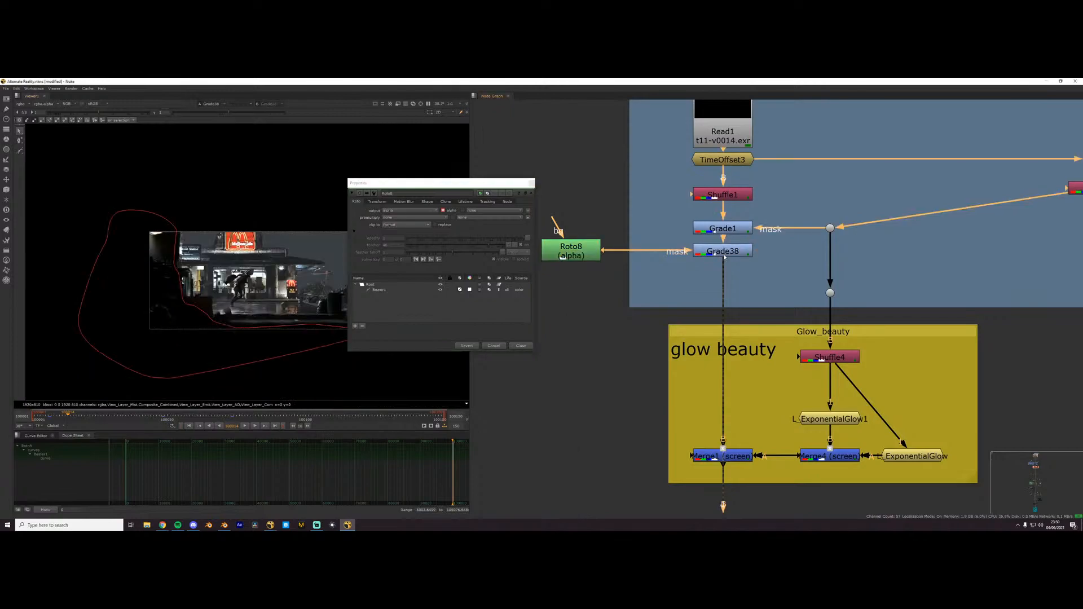
pyautogui.click(531, 183)
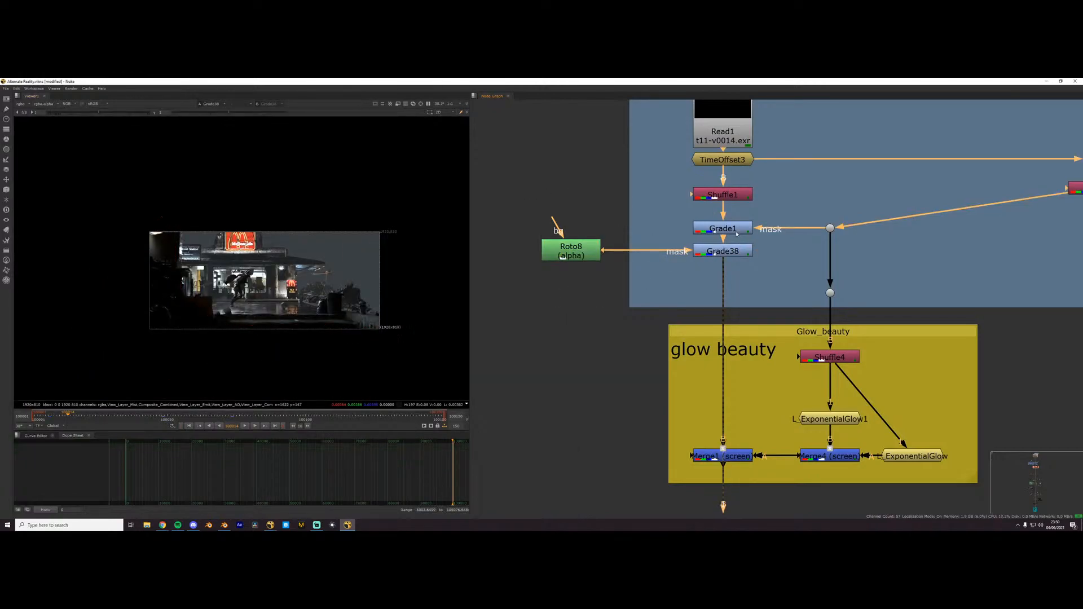
# - Compare the Grade1 output with the Grade38 output in the viewer
pyautogui.click(724, 228)
pyautogui.press('1')
pyautogui.click(728, 253)
pyautogui.scroll(2, 237, 255)
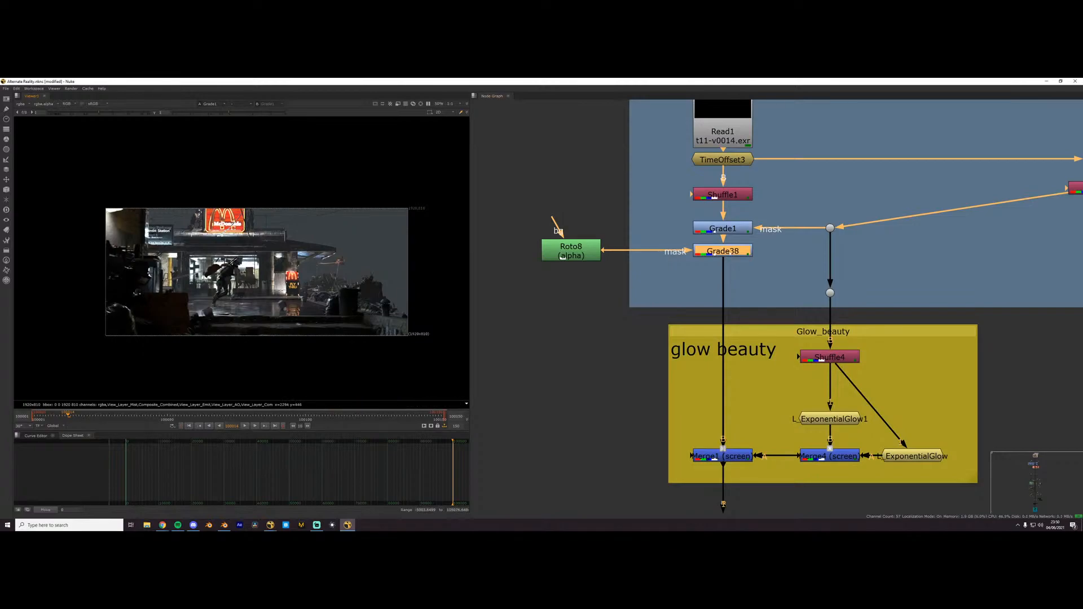
pyautogui.press('1')
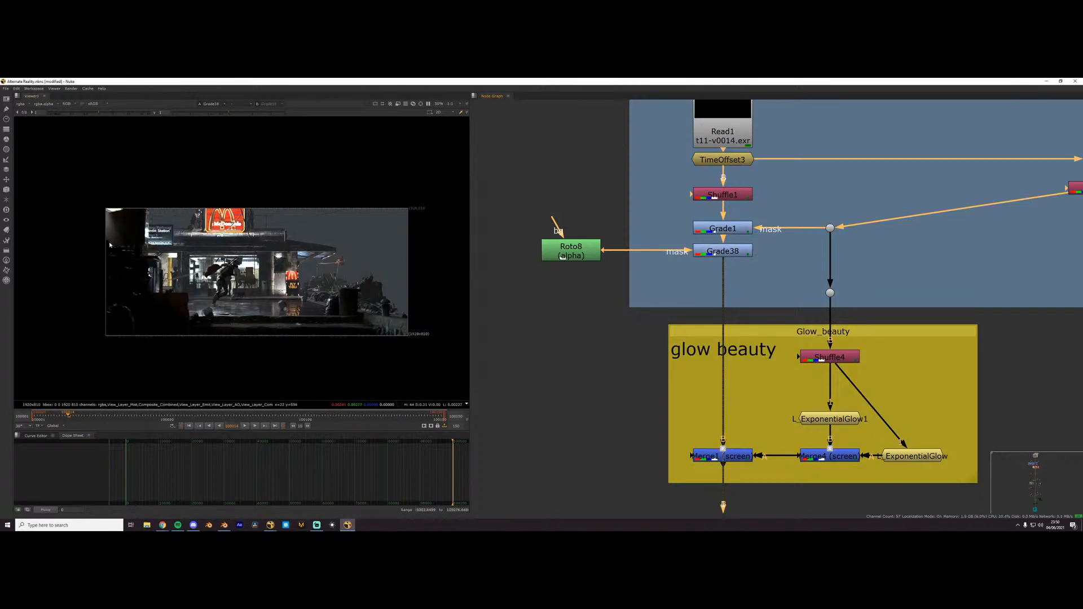
# - View the city group's merge result and the eroded mist mask that limits the city to the background
pyautogui.scroll(-6, 757, 305)
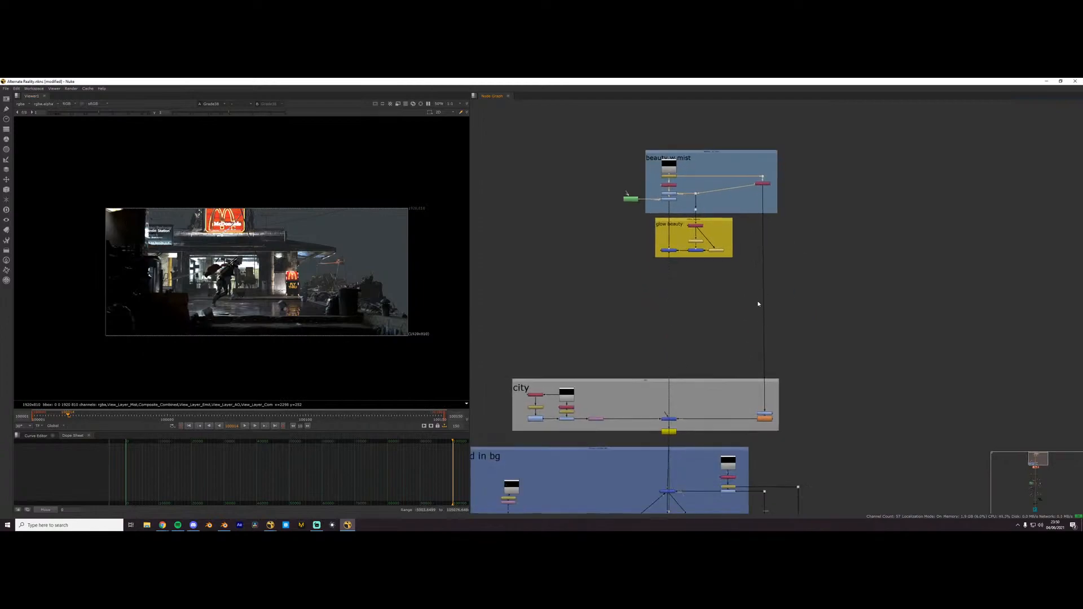
pyautogui.click(725, 305)
pyautogui.press('1')
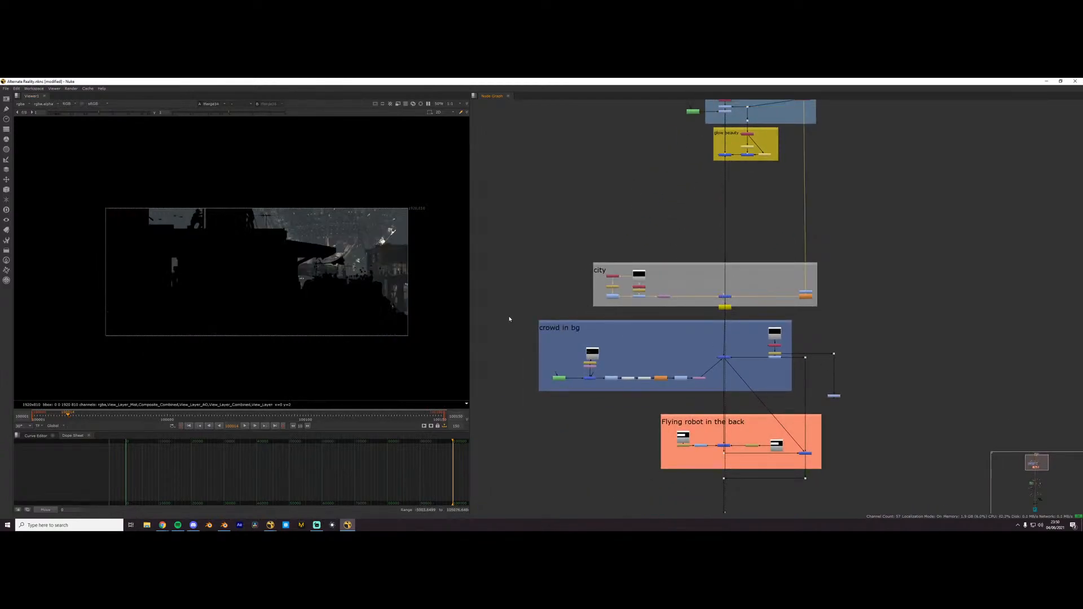
pyautogui.scroll(3, 733, 334)
pyautogui.click(861, 275)
pyautogui.press('1')
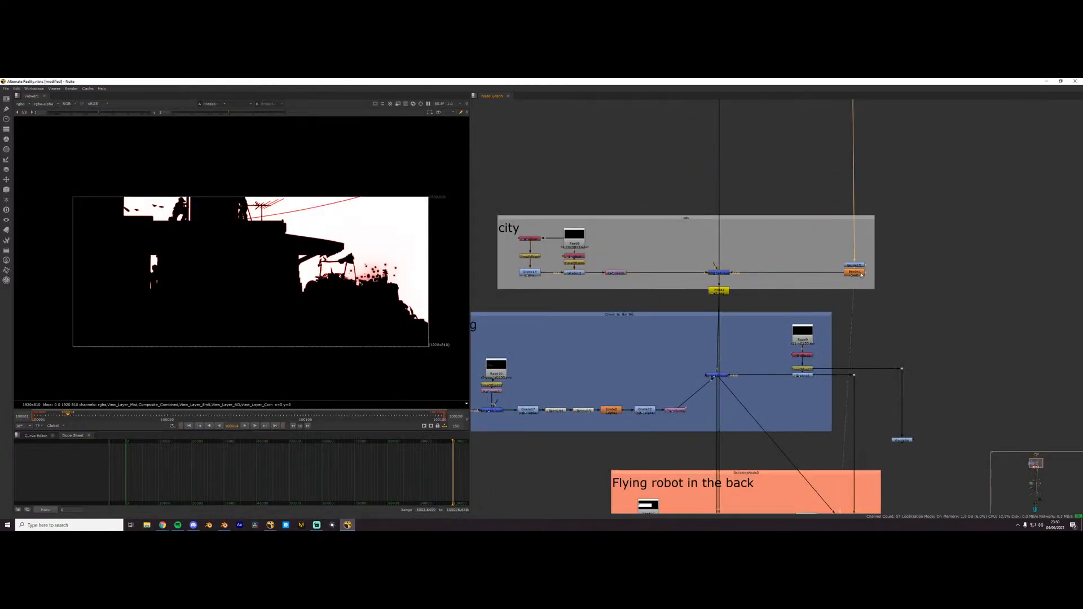
pyautogui.click(720, 273)
pyautogui.press('1')
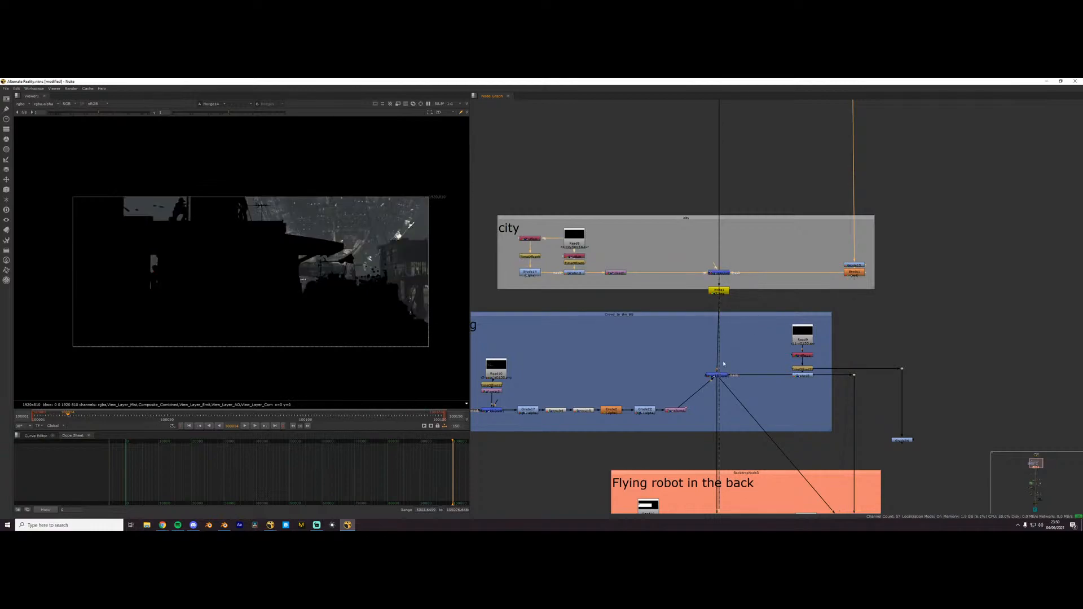
# - View the crowd in bg merge and go on to the merge node in the flying robot group
pyautogui.click(723, 377)
pyautogui.press('1')
pyautogui.scroll(-2, 721, 379)
pyautogui.moveTo(721, 379); pyautogui.dragTo(703, 282, button='middle')
pyautogui.scroll(2, 749, 316)
pyautogui.keyDown('ctrl'); pyautogui.keyDown('shift'); pyautogui.click(760, 328); pyautogui.keyUp('shift'); pyautogui.keyUp('ctrl')
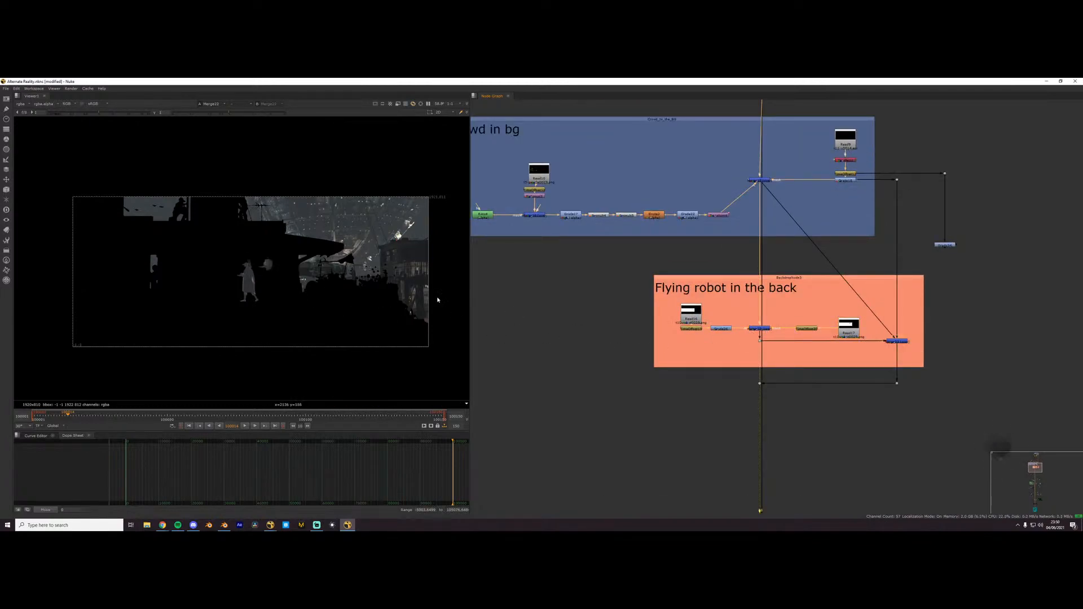
# - View the merge node of the mist and fog group and clear the node selection
pyautogui.scroll(-2, 888, 412)
pyautogui.moveTo(885, 409); pyautogui.dragTo(837, 291, button='middle')
pyautogui.click(745, 438)
pyautogui.press('1')
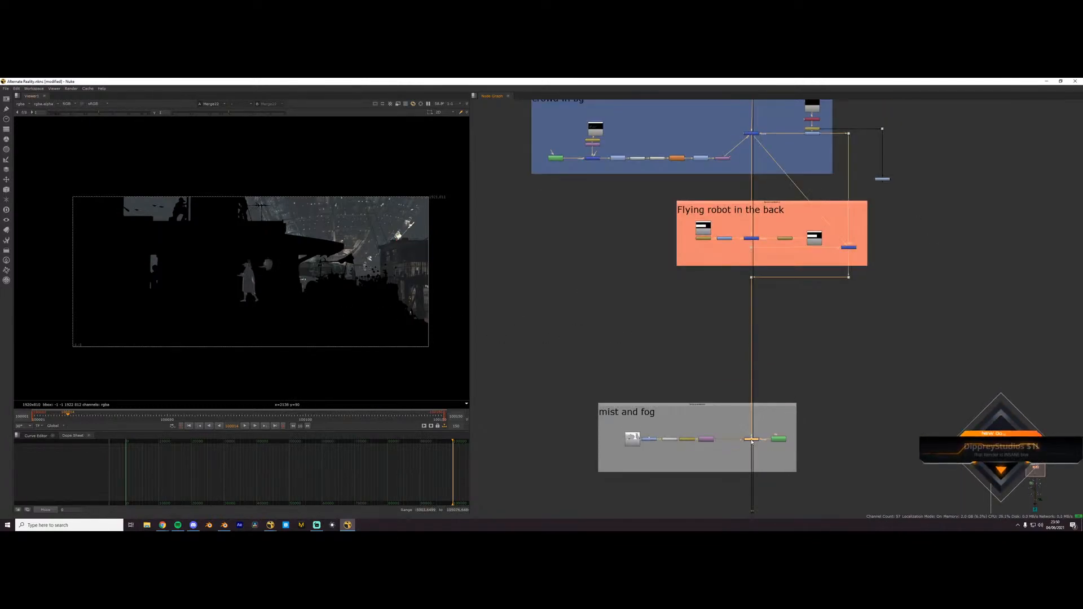
pyautogui.scroll(-2, 743, 435)
pyautogui.moveTo(742, 436); pyautogui.dragTo(749, 274, button='middle')
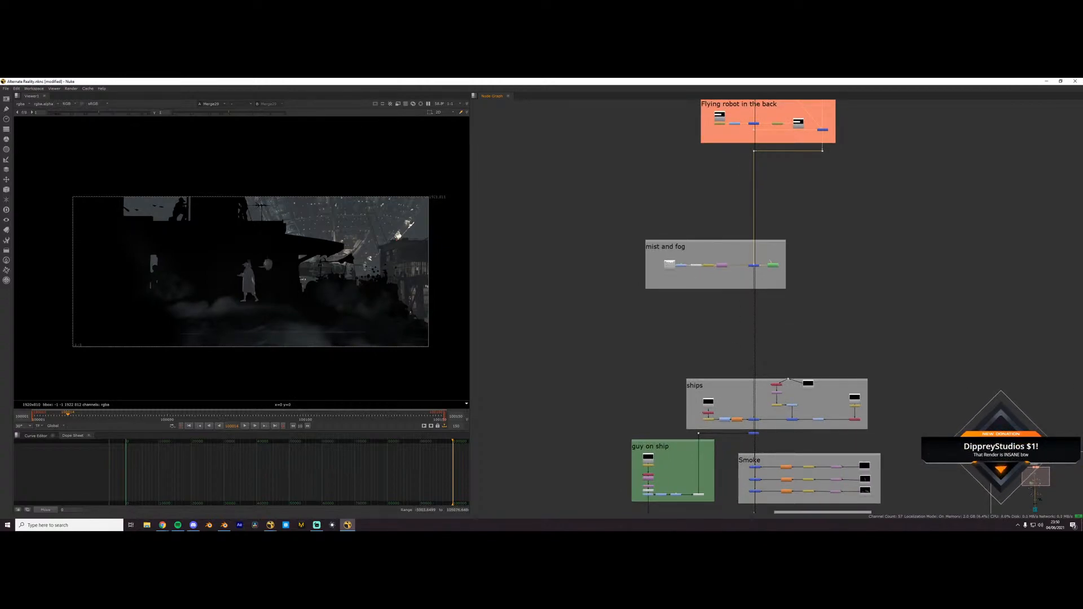
pyautogui.click(943, 303)
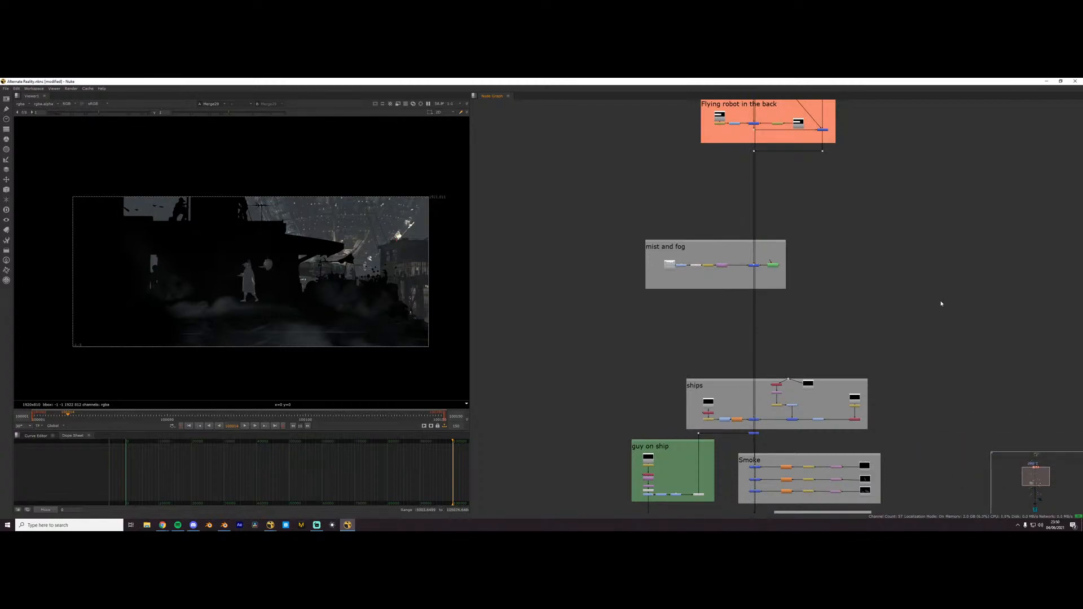
# - View the merge node of the ships group and inspect the background behind the storefront up close
pyautogui.scroll(5, 834, 363)
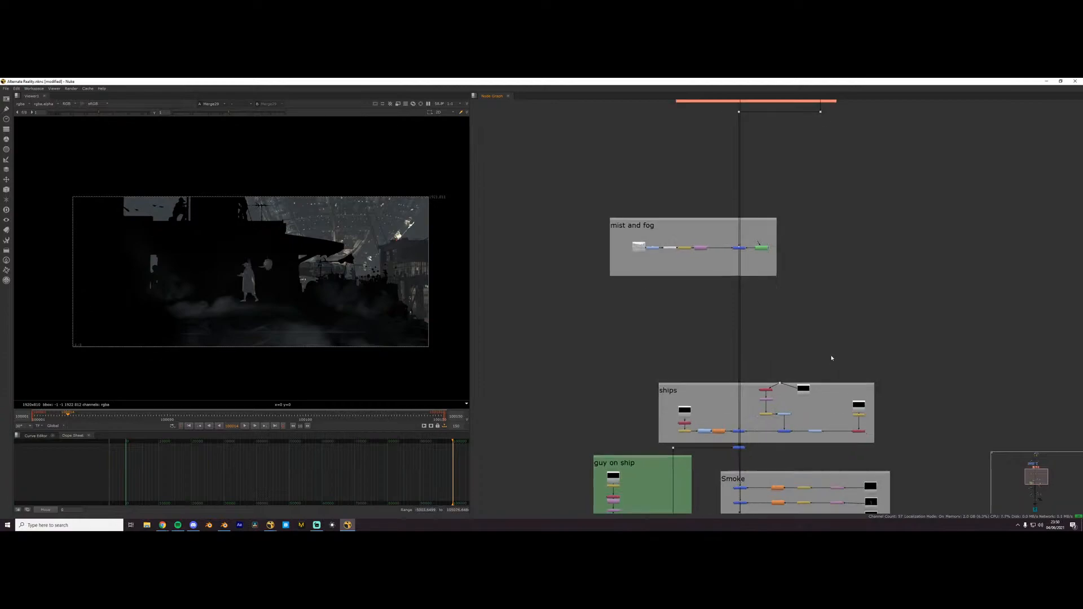
pyautogui.click(731, 391)
pyautogui.press('1')
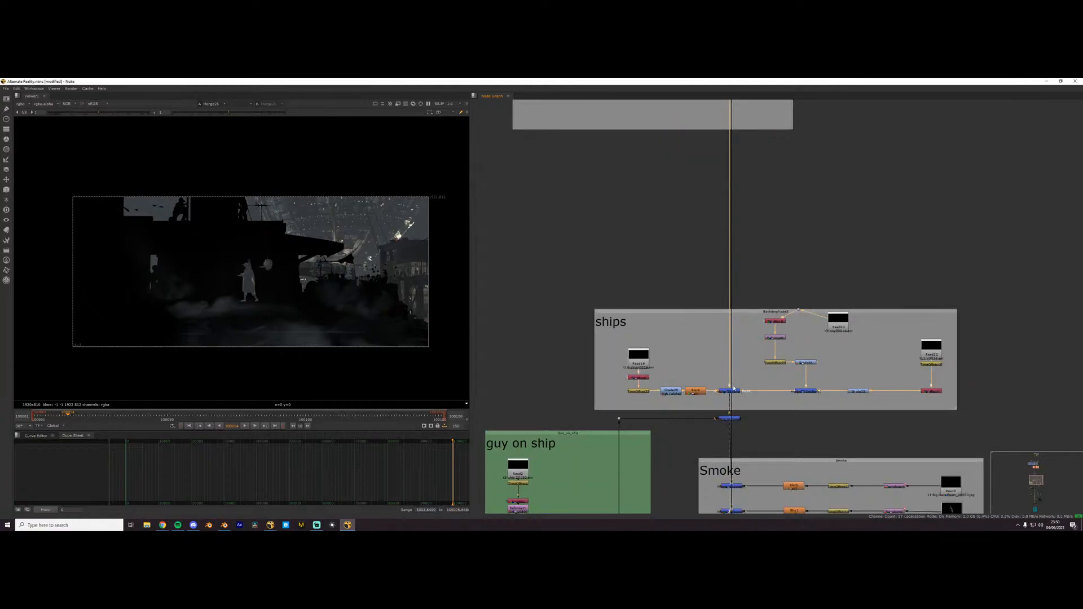
pyautogui.scroll(5, 270, 271)
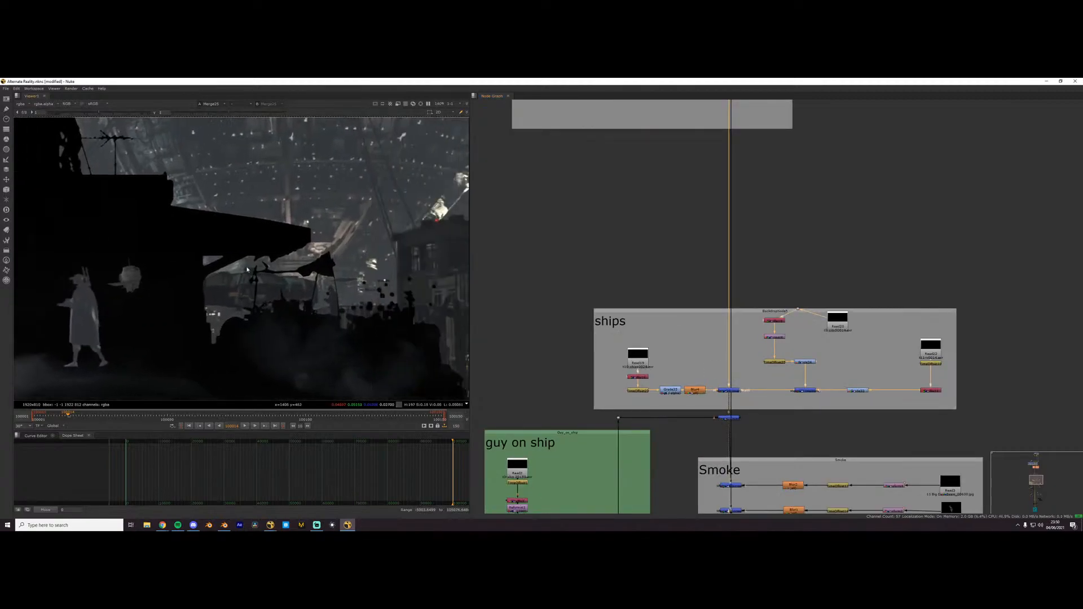
pyautogui.moveTo(270, 272); pyautogui.dragTo(179, 260, button='middle')
pyautogui.scroll(4, 728, 388)
pyautogui.scroll(-3, 691, 254)
# - View the mist and fog merge again and examine the same background area without the ships
pyautogui.moveTo(709, 235); pyautogui.dragTo(692, 320, button='middle')
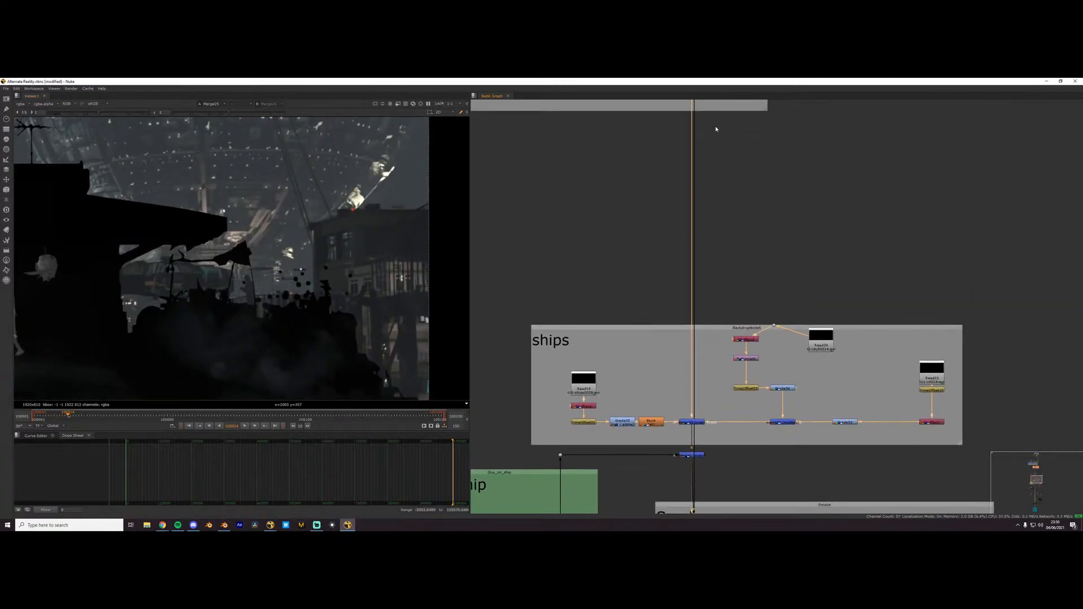
pyautogui.scroll(-2, 690, 218)
pyautogui.click(691, 104)
pyautogui.press('1')
pyautogui.scroll(3, 192, 301)
pyautogui.moveTo(316, 288); pyautogui.dragTo(182, 282, button='middle')
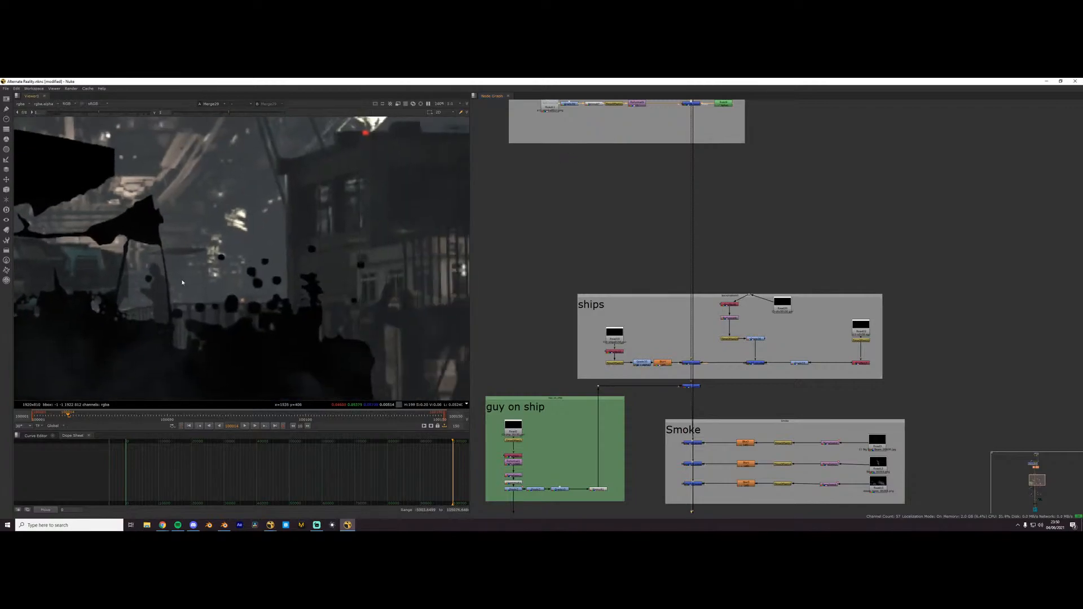
# - Return to the ships group's merge node and compare the background behind the storefront up close and across the wider frame
pyautogui.scroll(4, 182, 282)
pyautogui.click(693, 363)
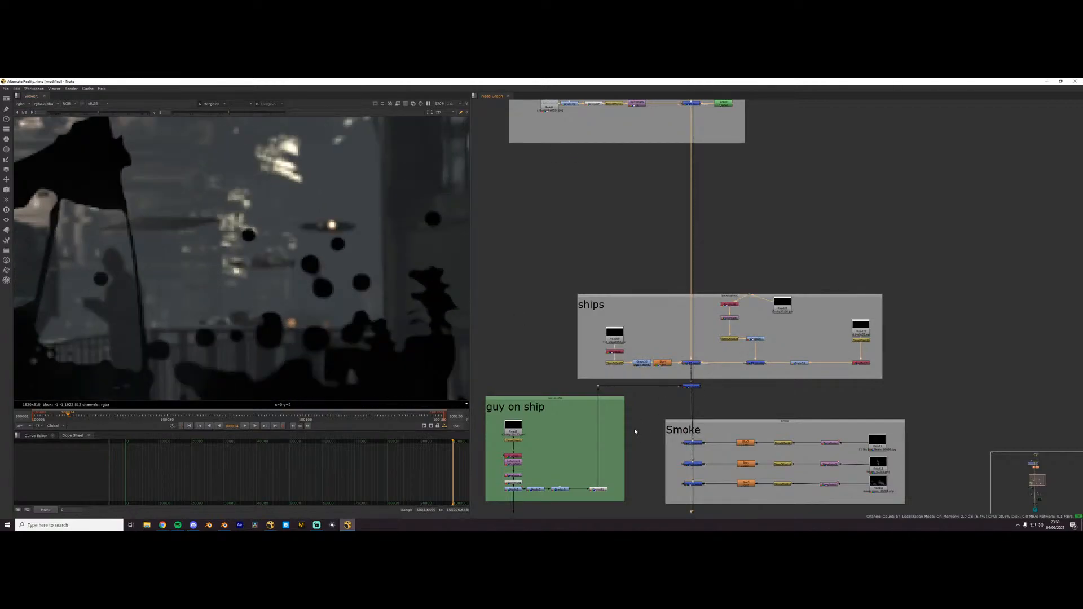
pyautogui.scroll(-7, 217, 280)
pyautogui.moveTo(218, 280); pyautogui.dragTo(342, 224, button='middle')
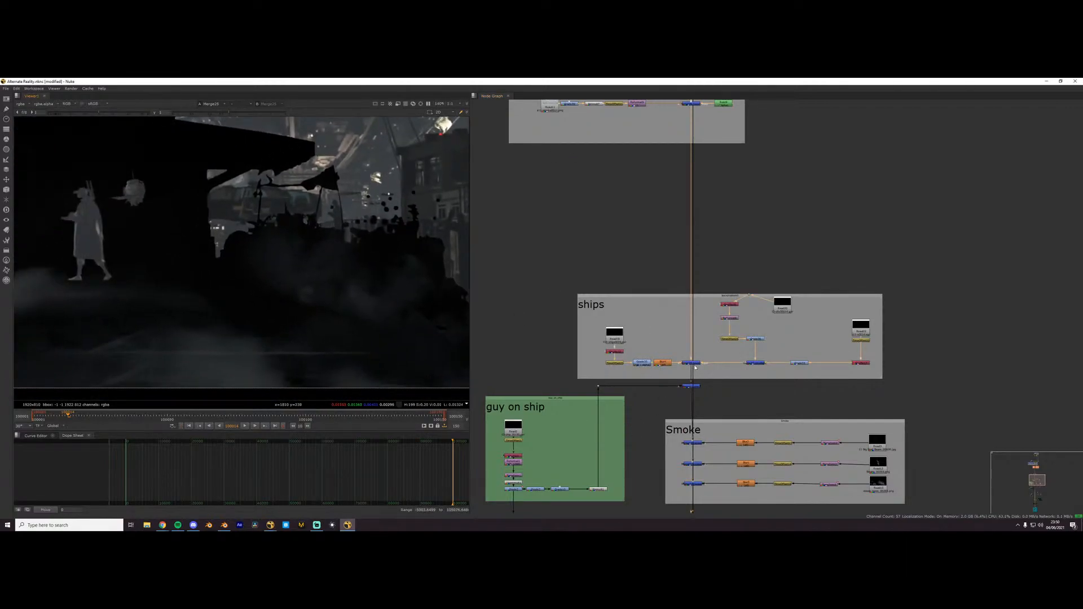
# - View the merge node of the city group
pyautogui.scroll(-2, 697, 367)
pyautogui.moveTo(717, 119); pyautogui.dragTo(713, 334, button='middle')
pyautogui.moveTo(699, 206); pyautogui.dragTo(672, 303, button='middle')
pyautogui.scroll(1, 673, 303)
pyautogui.keyDown('ctrl'); pyautogui.keyDown('shift'); pyautogui.click(662, 227); pyautogui.keyUp('shift'); pyautogui.keyUp('ctrl')
pyautogui.scroll(1, 666, 233)
pyautogui.moveTo(668, 235); pyautogui.dragTo(821, 341, button='middle')
pyautogui.scroll(3, 678, 302)
pyautogui.scroll(-2, 677, 303)
pyautogui.scroll(2, 677, 302)
pyautogui.scroll(-2, 838, 308)
pyautogui.keyDown('ctrl'); pyautogui.keyDown('shift'); pyautogui.click(816, 236); pyautogui.keyUp('shift'); pyautogui.keyUp('ctrl')
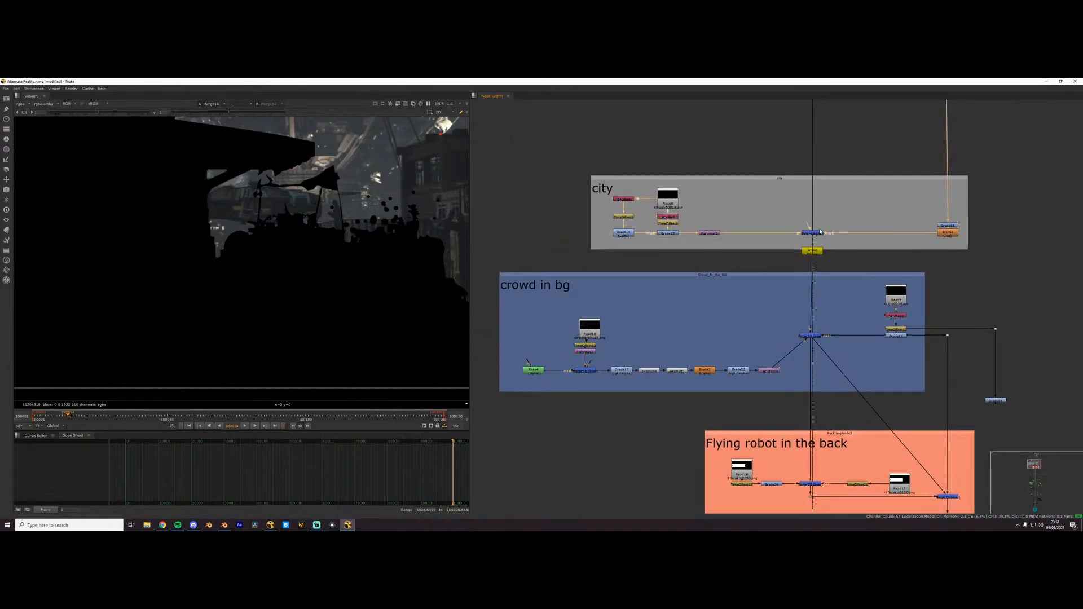
pyautogui.moveTo(816, 235); pyautogui.dragTo(745, 339, button='middle')
pyautogui.moveTo(745, 339); pyautogui.dragTo(749, 342)
pyautogui.moveTo(725, 370); pyautogui.dragTo(729, 141)
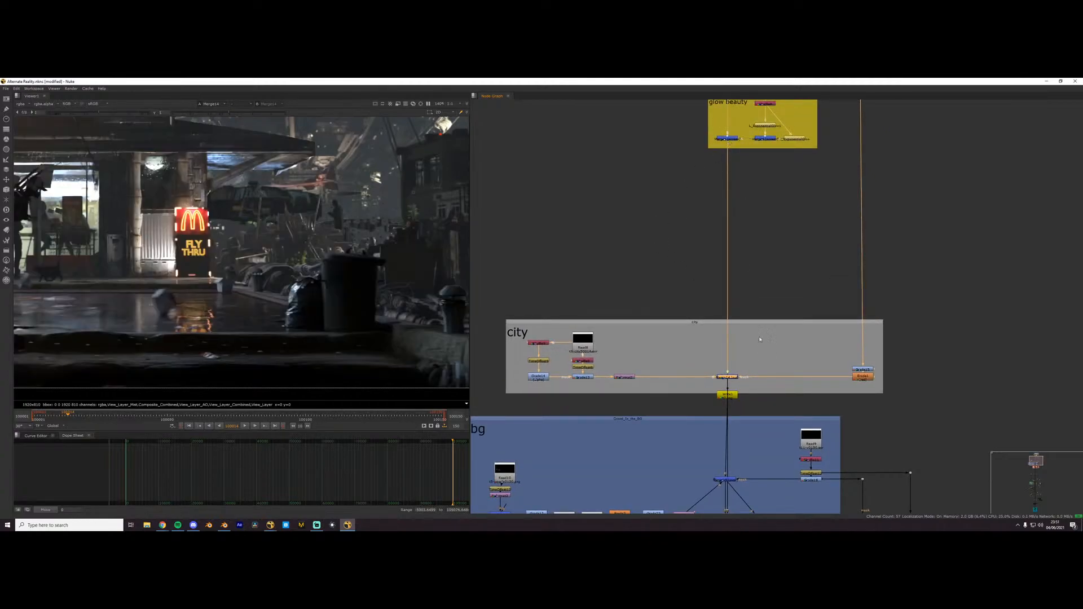
# - View the lowest merge node of the Smoke group and look over the whole street shot
pyautogui.scroll(3, 743, 322)
pyautogui.moveTo(713, 312)
pyautogui.mouseDown()
pyautogui.moveTo(695, 326)
pyautogui.moveTo(707, 326)
pyautogui.mouseUp()
pyautogui.click(711, 430)
pyautogui.press('1')
pyautogui.scroll(-5, 720, 430)
pyautogui.press('f')
pyautogui.scroll(2, 209, 350)
pyautogui.scroll(1, 249, 251)
pyautogui.scroll(-3, 609, 449)
pyautogui.moveTo(609, 449); pyautogui.dragTo(638, 176, button='middle')
pyautogui.scroll(7, 710, 361)
pyautogui.click(698, 396)
pyautogui.press('1')
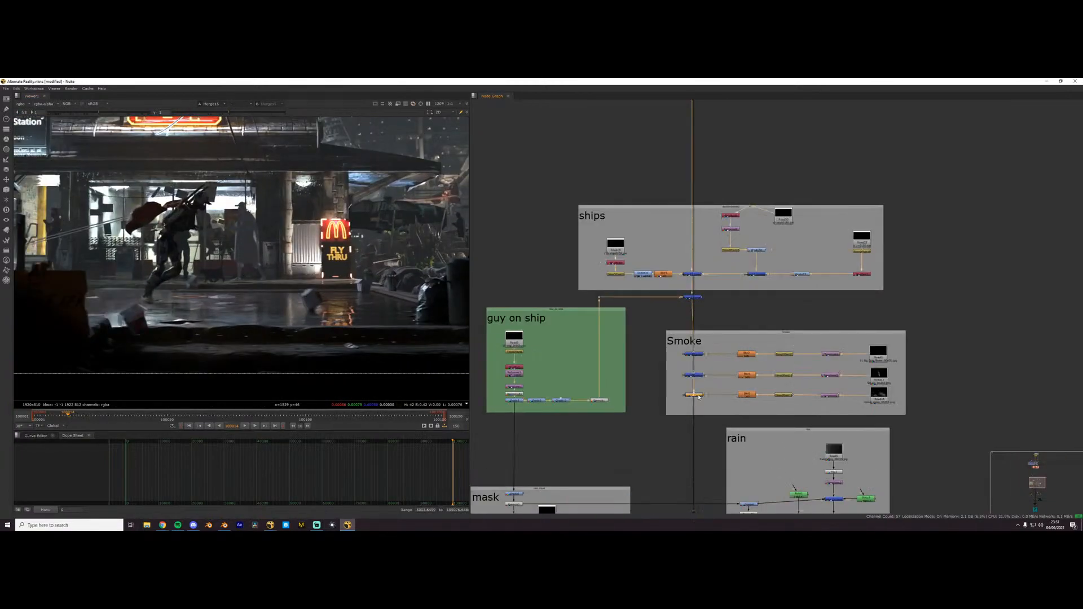
pyautogui.scroll(-1, 325, 302)
pyautogui.moveTo(646, 361); pyautogui.dragTo(699, 314, button='middle')
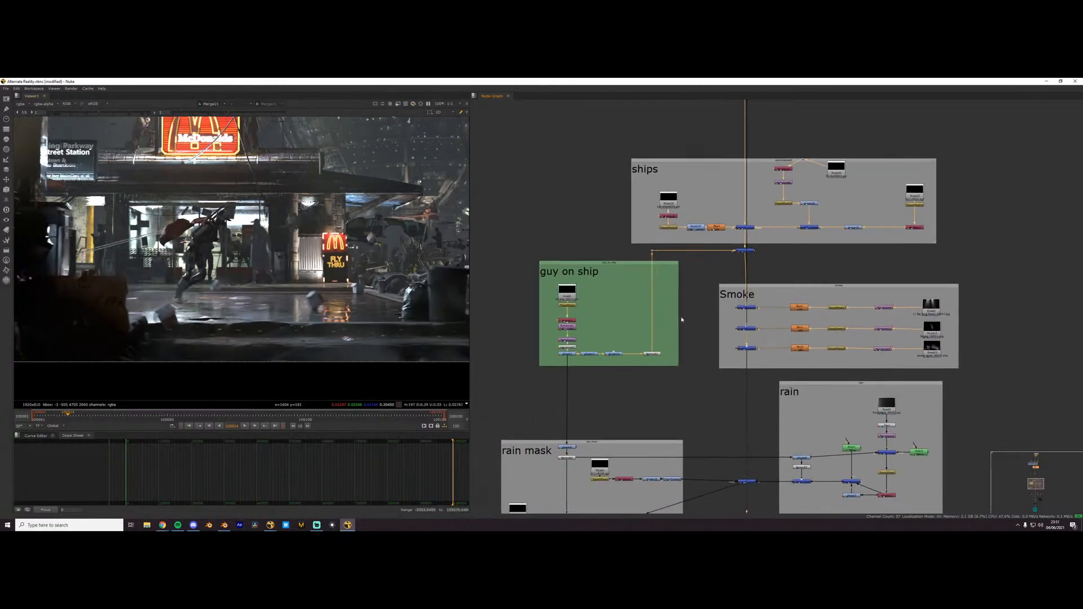
# - View the Rainfalling footage in the Read5 node of the rain group
pyautogui.scroll(-1, 658, 365)
pyautogui.moveTo(658, 365); pyautogui.dragTo(668, 268, button='middle')
pyautogui.scroll(4, 805, 317)
pyautogui.moveTo(806, 317); pyautogui.dragTo(540, 312, button='middle')
pyautogui.click(649, 290)
pyautogui.press('1')
pyautogui.scroll(-7, 249, 275)
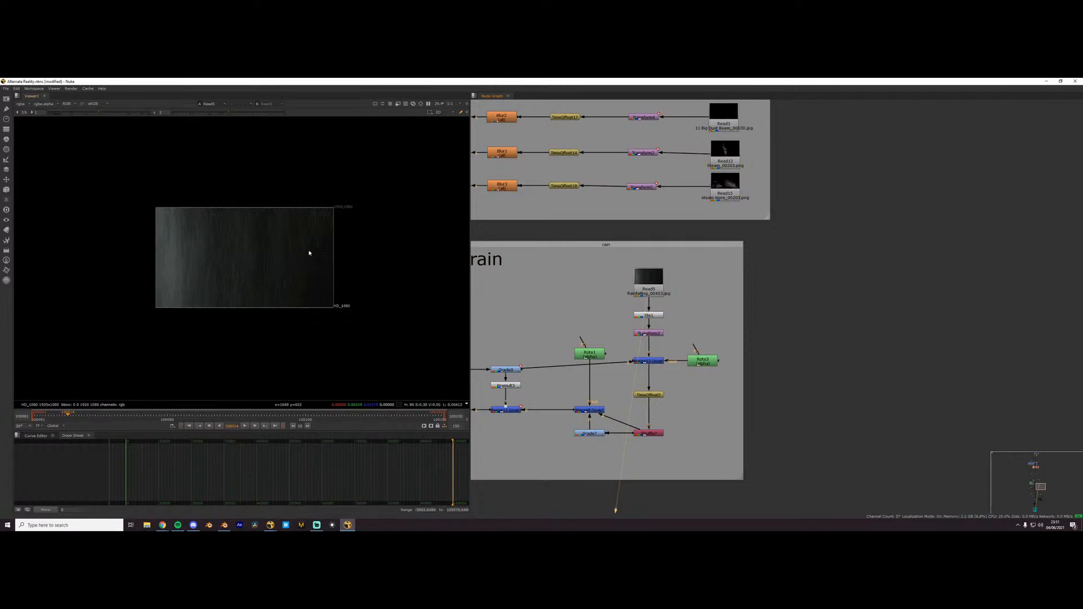
pyautogui.scroll(1, 300, 251)
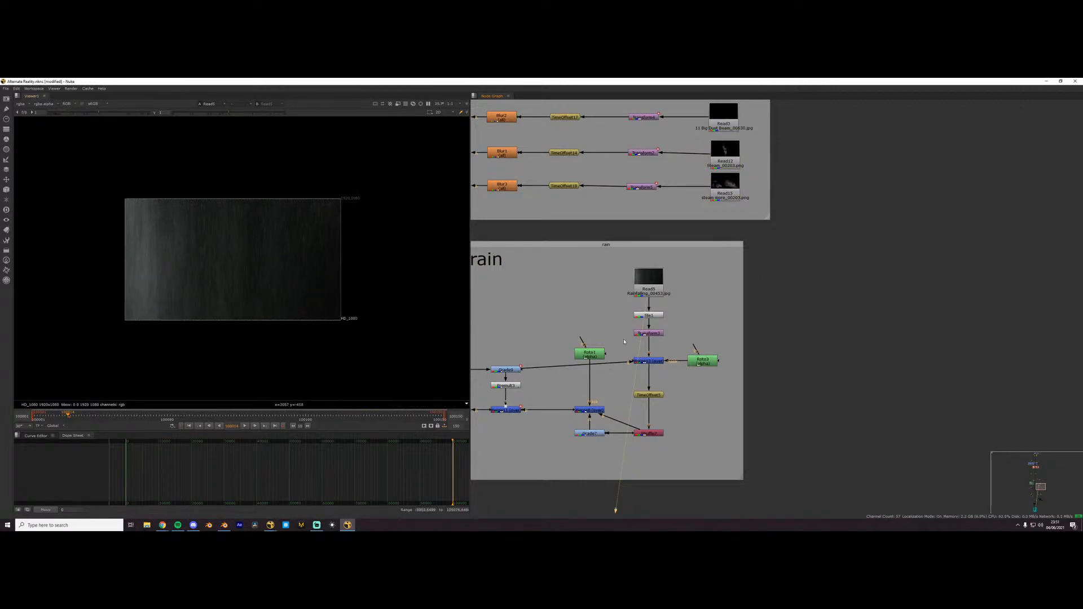
pyautogui.scroll(3, 604, 327)
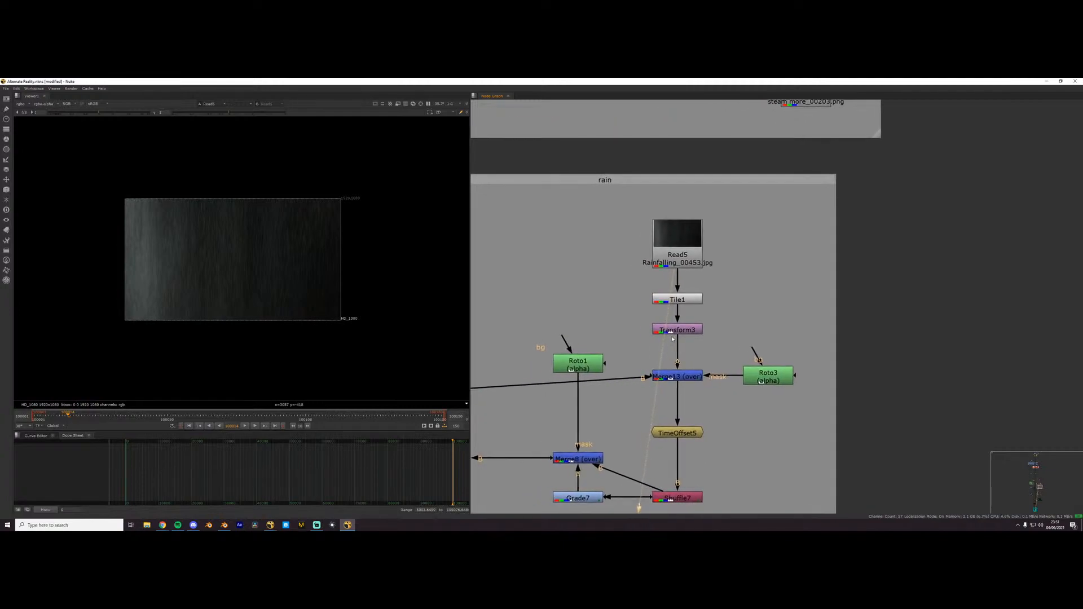
# - View the Tile1 node below the rain footage and open its properties
pyautogui.click(689, 301)
pyautogui.press('1')
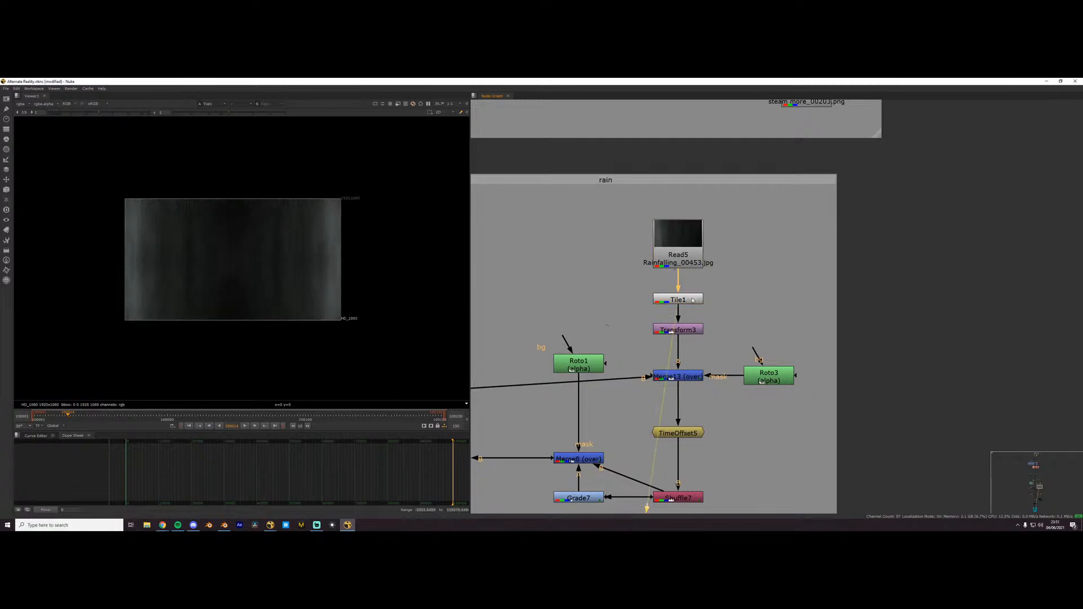
pyautogui.doubleClick(697, 303)
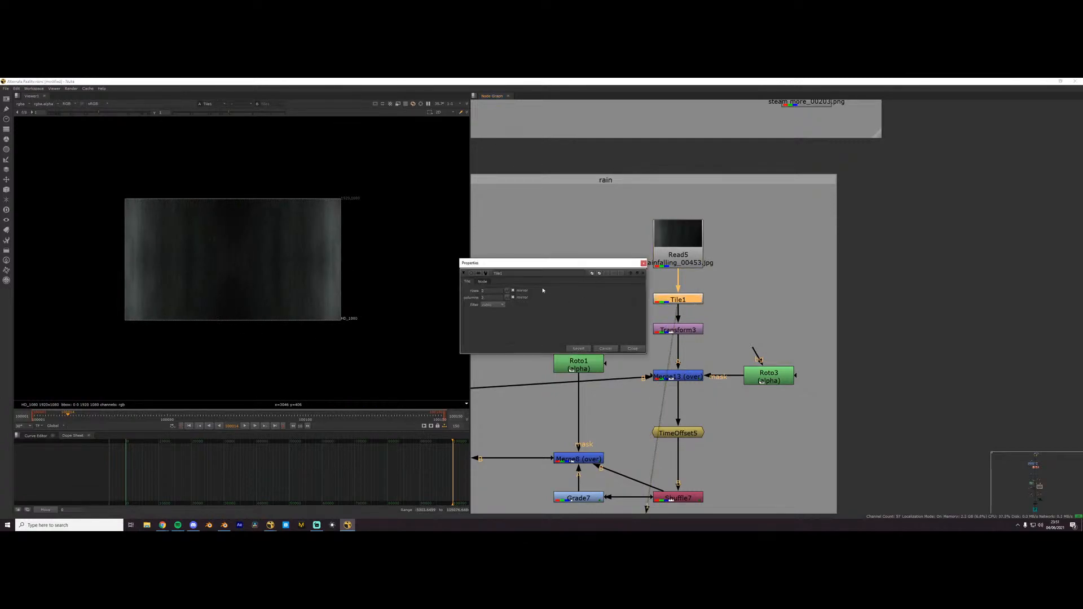
# - Try tiling the rain footage in 3 rows and 3 columns, and cancel the Tile1 changes
pyautogui.doubleClick(486, 290)
pyautogui.write('3')
pyautogui.press('Return')
pyautogui.doubleClick(487, 298)
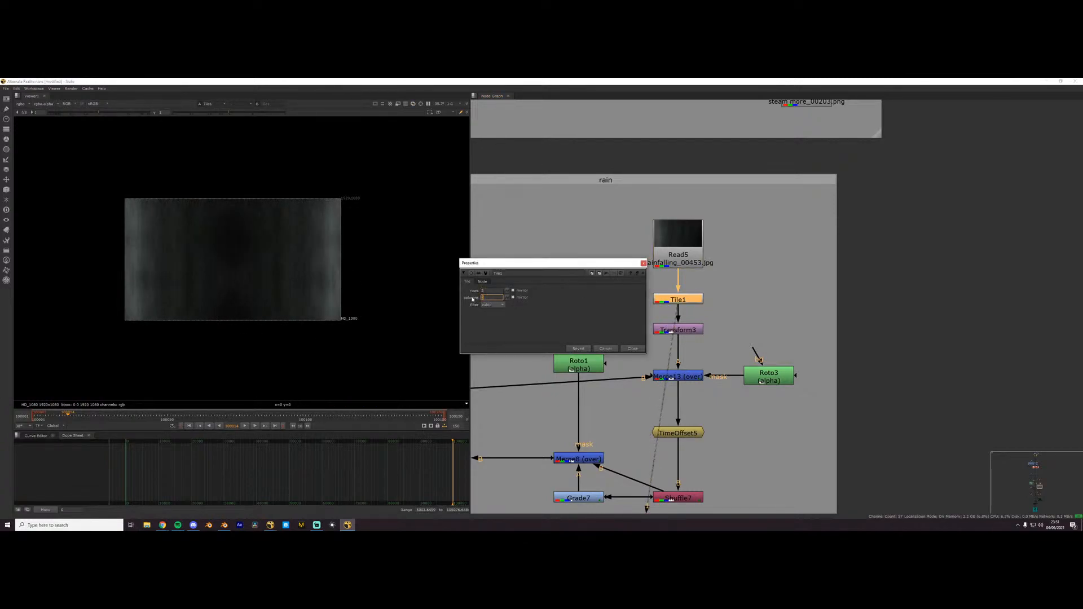
pyautogui.write('3')
pyautogui.press('Return')
pyautogui.click(607, 350)
pyautogui.scroll(1, 725, 371)
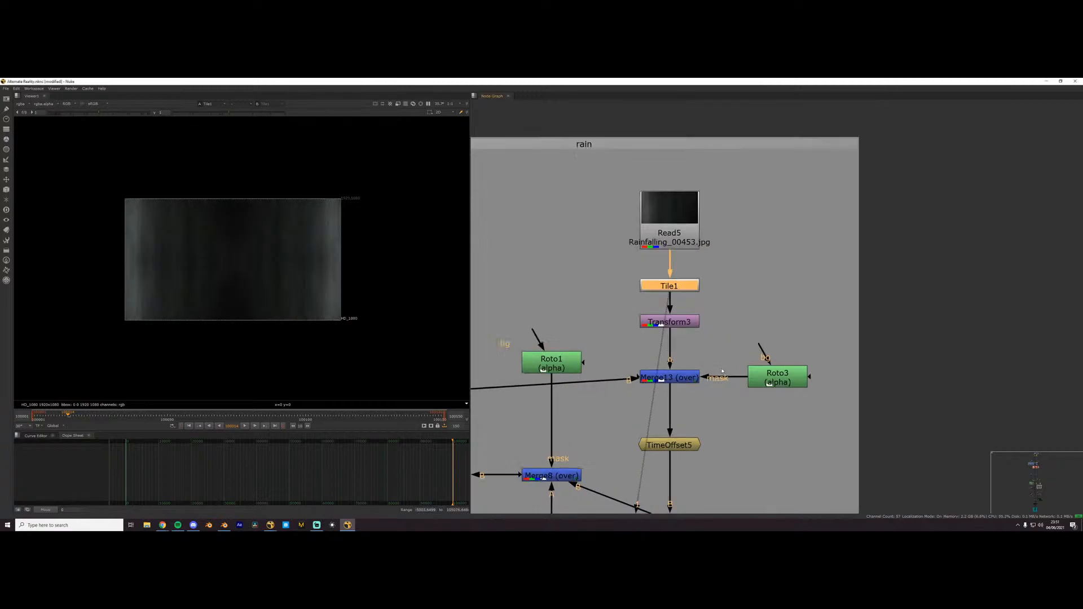
# - View the Transform3 node, try a different rain scale, undo it and close the node's properties
pyautogui.click(685, 325)
pyautogui.press('1')
pyautogui.doubleClick(685, 326)
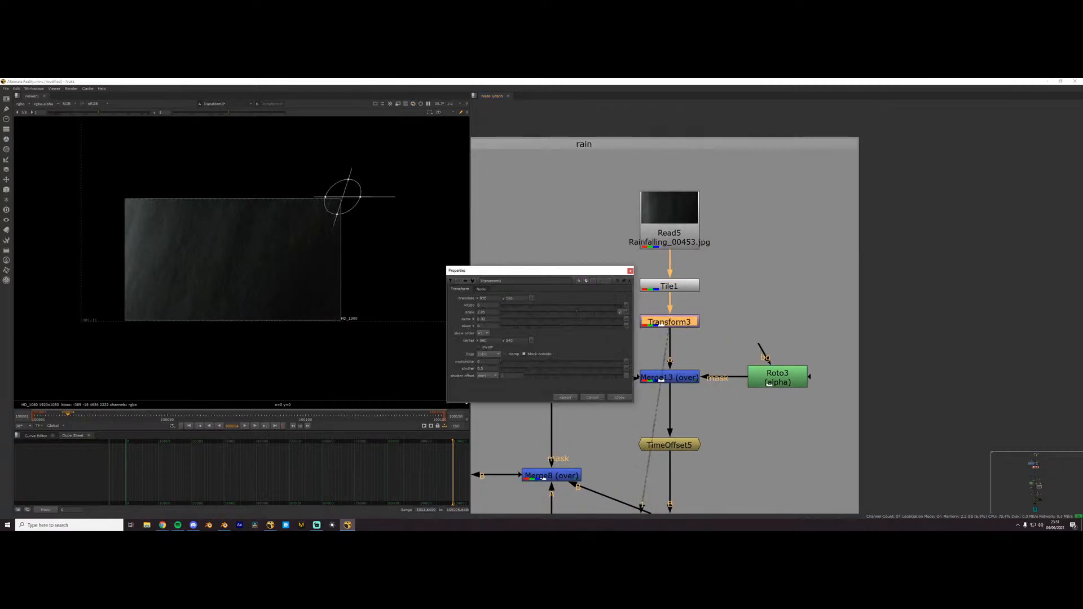
pyautogui.moveTo(578, 316); pyautogui.dragTo(601, 323)
pyautogui.hotkey('ctrl', 'z')
pyautogui.click(619, 398)
# - View the rain group's successive merge nodes, ending with the last one, and examine the combined rain layer
pyautogui.scroll(1, 693, 382)
pyautogui.moveTo(697, 379); pyautogui.dragTo(657, 241, button='middle')
pyautogui.click(674, 339)
pyautogui.press('1')
pyautogui.scroll(-3, 648, 348)
pyautogui.click(570, 335)
pyautogui.press('1')
pyautogui.moveTo(570, 336); pyautogui.dragTo(694, 337, button='middle')
pyautogui.click(576, 303)
pyautogui.press('1')
pyautogui.moveTo(576, 303); pyautogui.dragTo(697, 321, button='middle')
pyautogui.scroll(5, 326, 297)
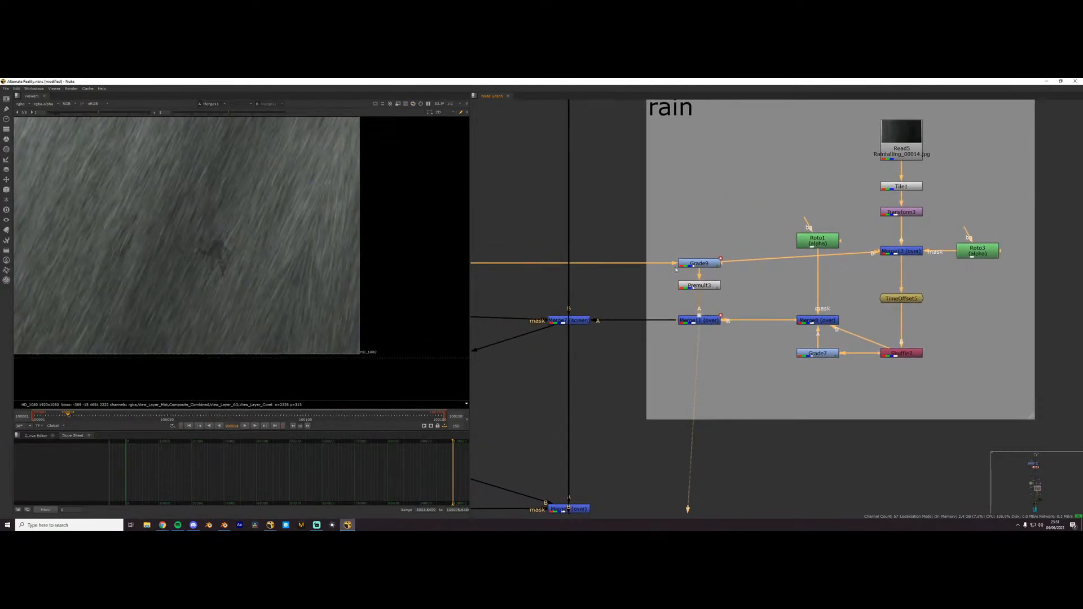
pyautogui.scroll(-4, 240, 270)
pyautogui.moveTo(240, 270); pyautogui.dragTo(286, 284, button='middle')
pyautogui.scroll(-2, 611, 311)
pyautogui.moveTo(612, 311); pyautogui.dragTo(651, 308, button='middle')
# - View the Merge7 screen node and toggle it repeatedly to compare the shot with and without rain
pyautogui.click(619, 318)
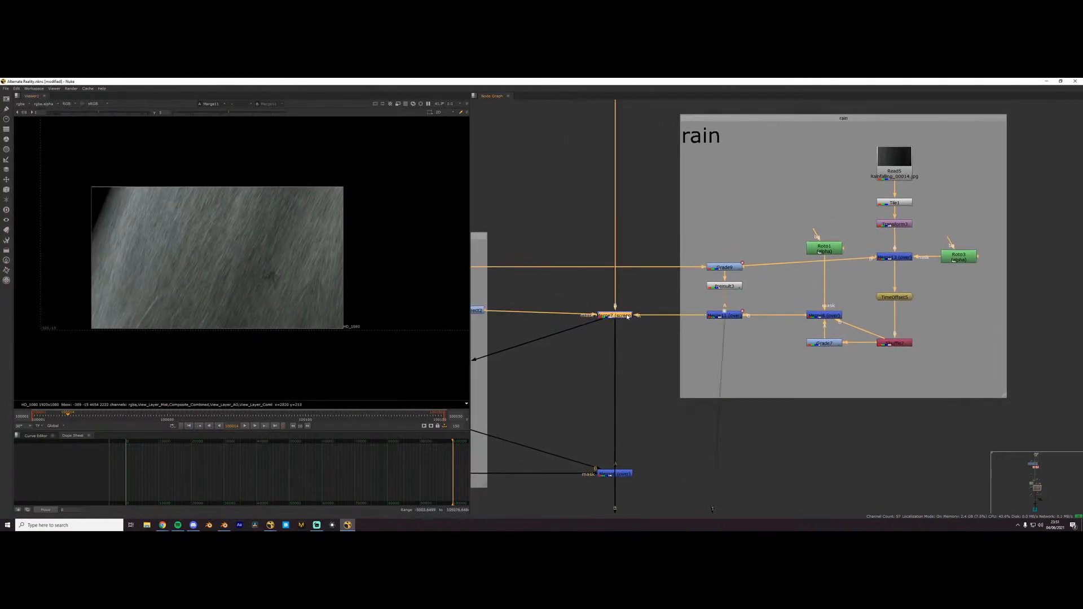
pyautogui.press('1')
pyautogui.press('d')
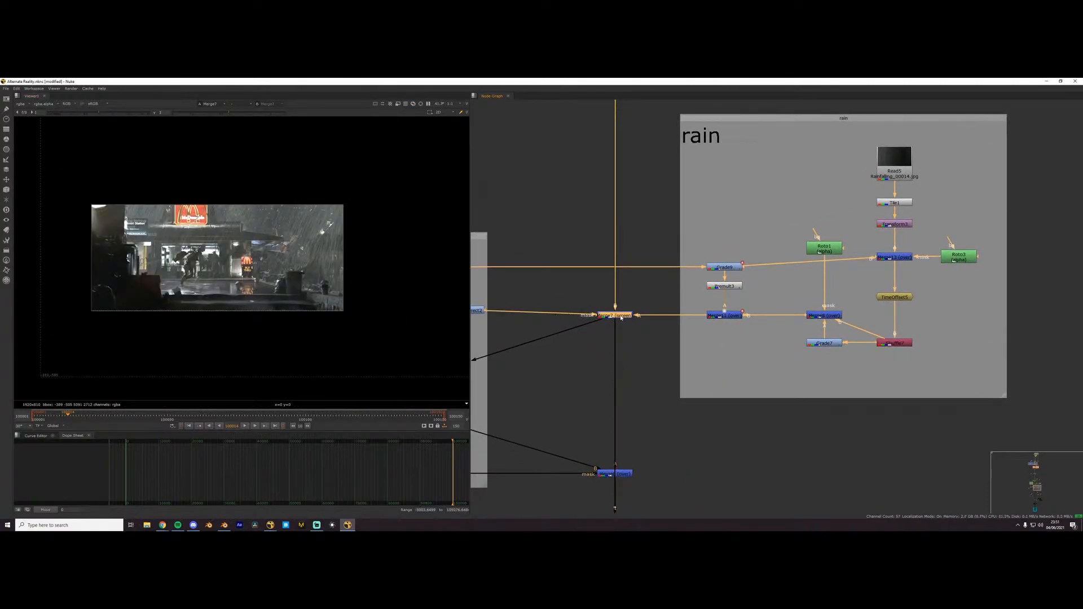
pyautogui.press('d')
pyautogui.press('d')
pyautogui.press('d')
# - View the ColorCorrect node ending the upper branch of the rain mask group
pyautogui.moveTo(521, 324); pyautogui.dragTo(688, 303, button='middle')
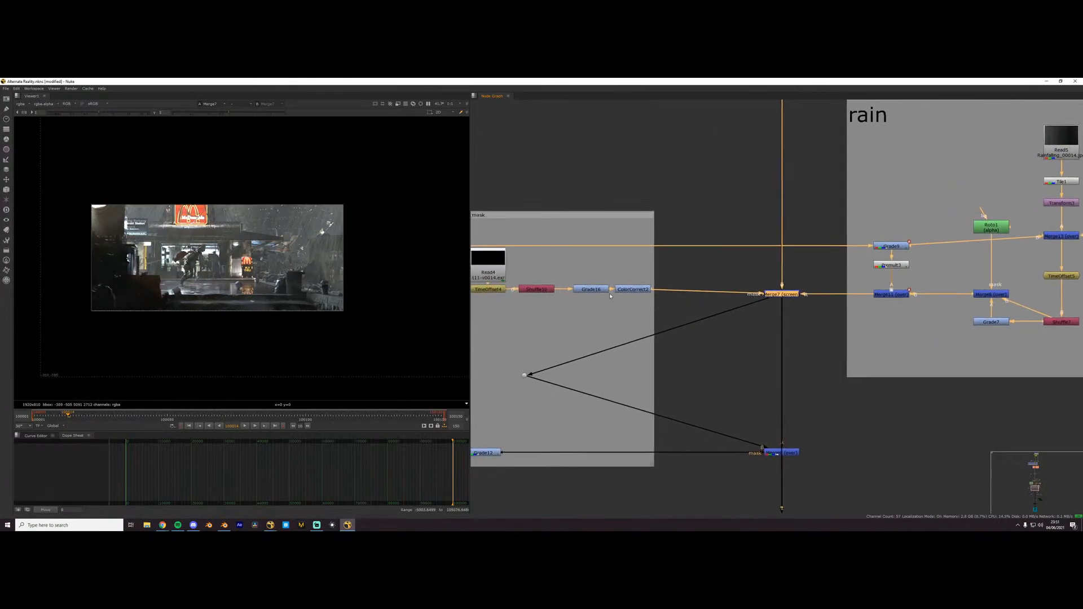
pyautogui.click(637, 291)
pyautogui.press('1')
pyautogui.scroll(-2, 222, 259)
pyautogui.scroll(-4, 550, 295)
pyautogui.moveTo(560, 297); pyautogui.dragTo(713, 282, button='middle')
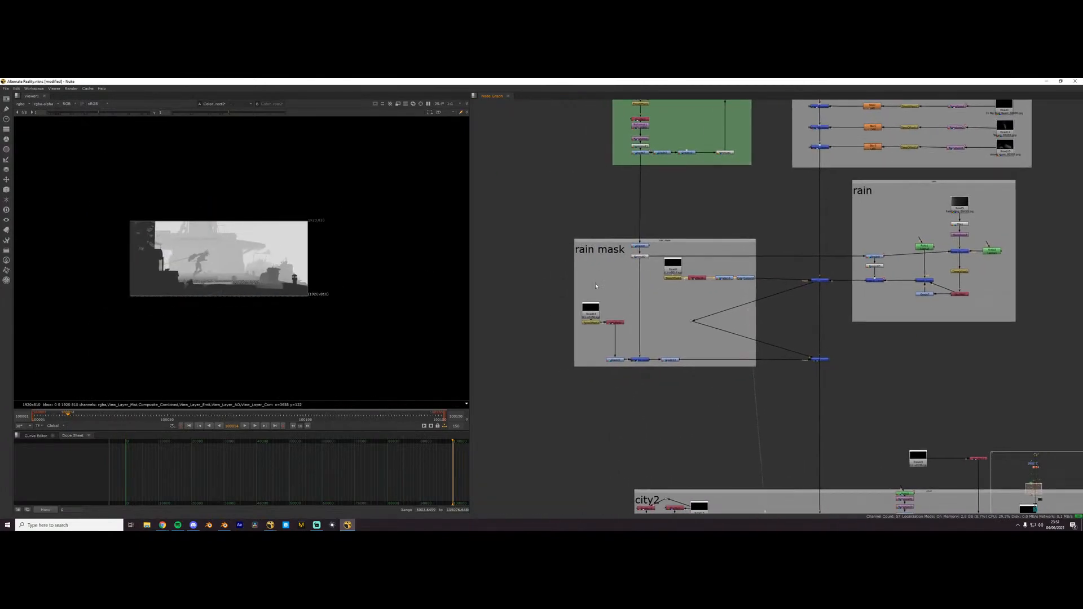
# - View the lower rain mask branch from its Shuffle to its final Grade, and the upper branch's Shuffle
pyautogui.scroll(2, 597, 282)
pyautogui.click(622, 339)
pyautogui.press('1')
pyautogui.click(657, 392)
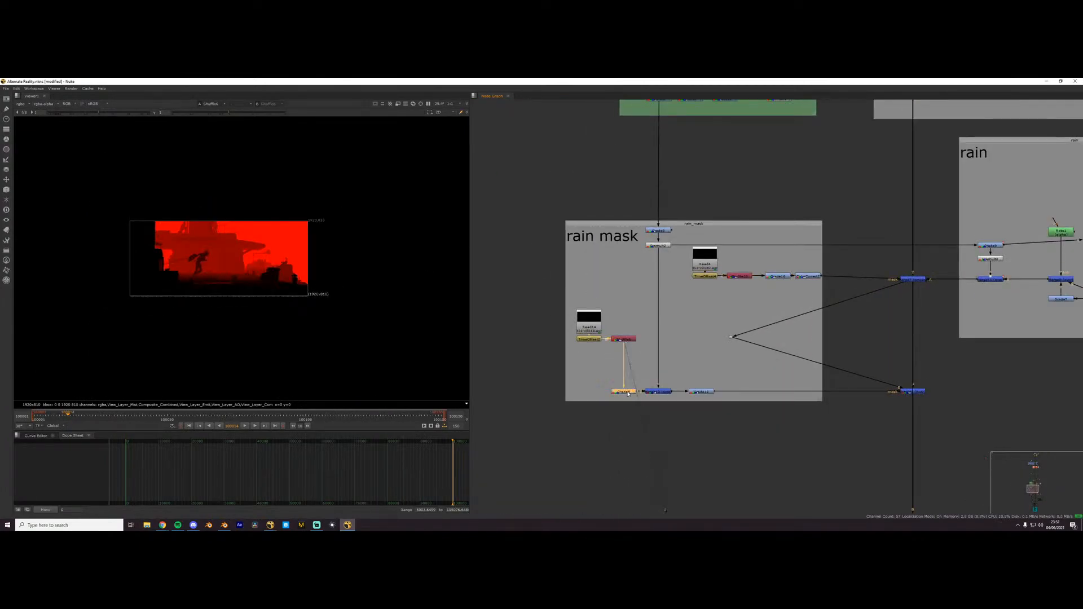
pyautogui.press('1')
pyautogui.click(700, 392)
pyautogui.press('1')
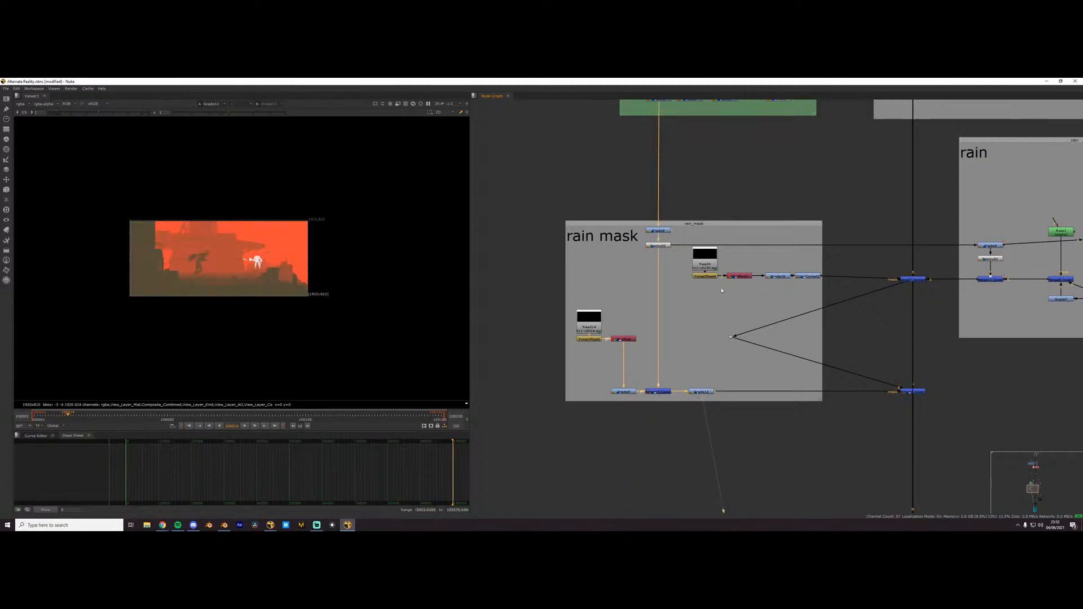
pyautogui.click(738, 276)
pyautogui.press('1')
# - View the two rain merge nodes on the main line, one after the other
pyautogui.click(921, 280)
pyautogui.press('1')
pyautogui.moveTo(917, 351); pyautogui.dragTo(767, 297, button='middle')
pyautogui.scroll(3, 652, 333)
pyautogui.click(769, 315)
pyautogui.press('1')
# - View the merge node that combines the city render branches in the city2 group
pyautogui.moveTo(779, 338); pyautogui.dragTo(747, 306, button='middle')
pyautogui.scroll(-6, 747, 307)
pyautogui.moveTo(769, 446); pyautogui.dragTo(756, 316, button='middle')
pyautogui.scroll(4, 755, 316)
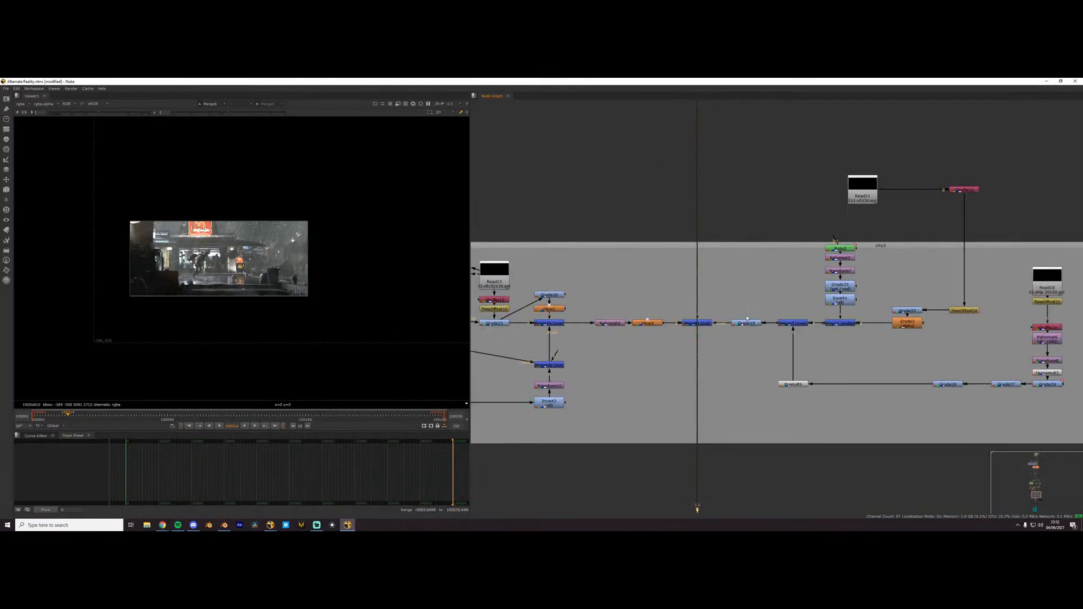
pyautogui.moveTo(627, 319); pyautogui.dragTo(766, 302, button='middle')
pyautogui.scroll(3, 263, 208)
pyautogui.moveTo(288, 295); pyautogui.dragTo(269, 266, button='middle')
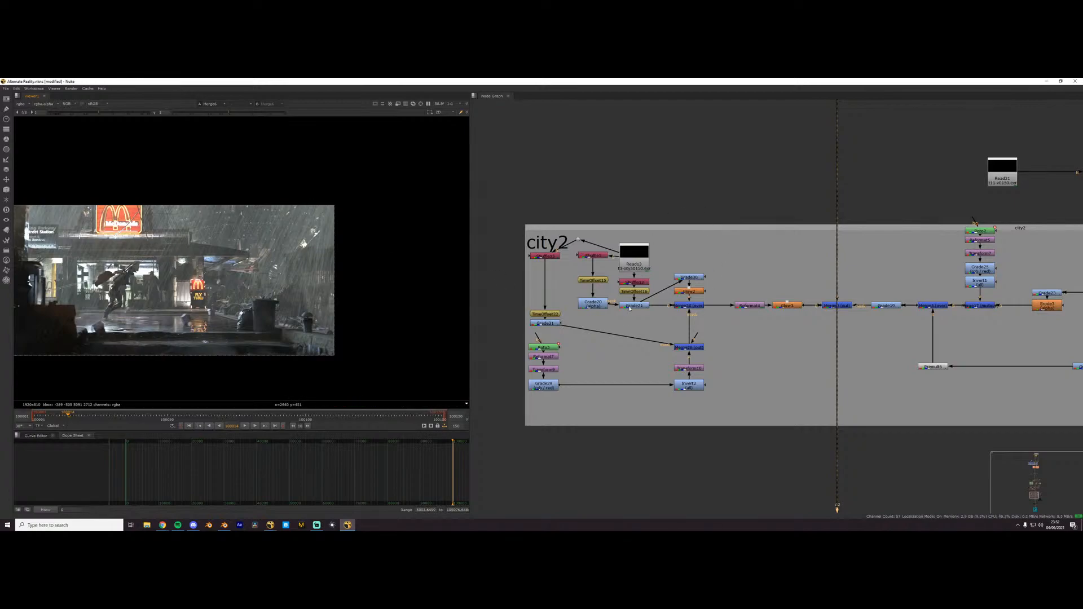
pyautogui.moveTo(629, 309); pyautogui.dragTo(673, 272, button='middle')
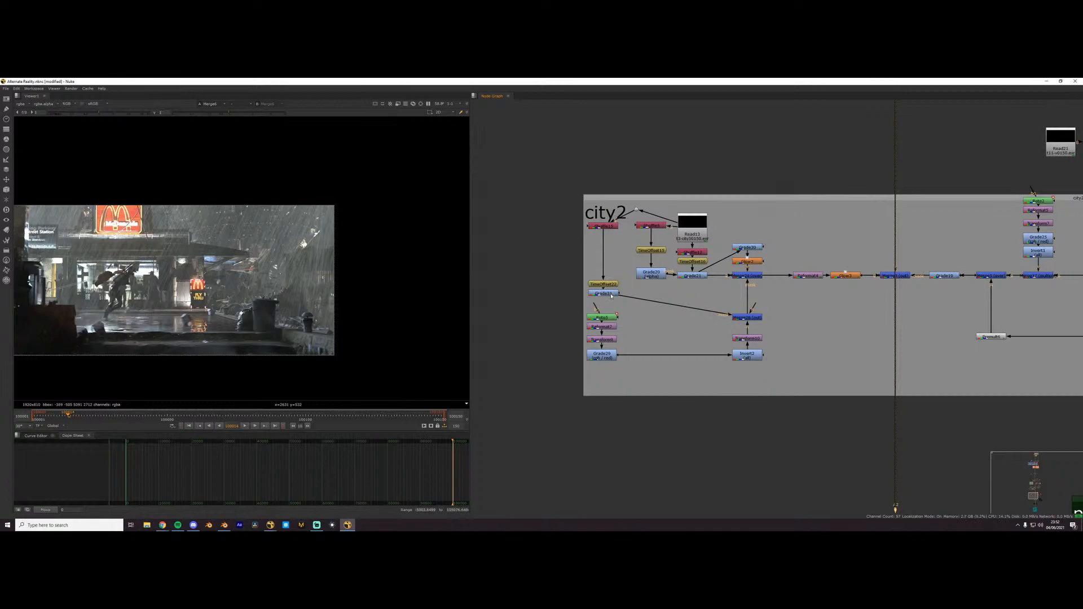
pyautogui.click(743, 276)
pyautogui.press('1')
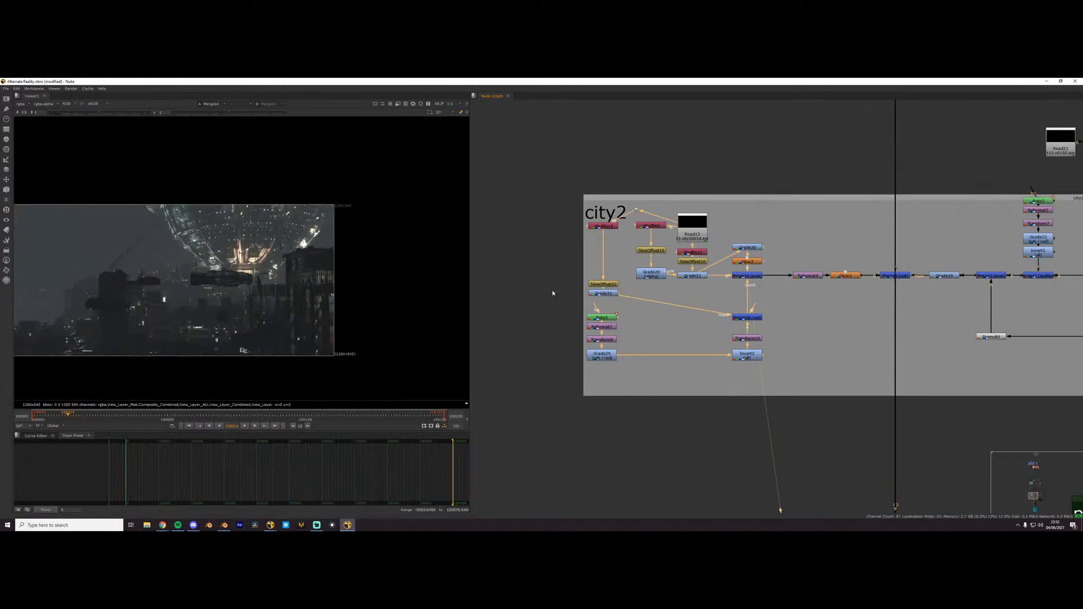
# - View the orange node before the main city2 merge, and the Grade node that feeds the merge's mask
pyautogui.moveTo(851, 277); pyautogui.dragTo(759, 279, button='middle')
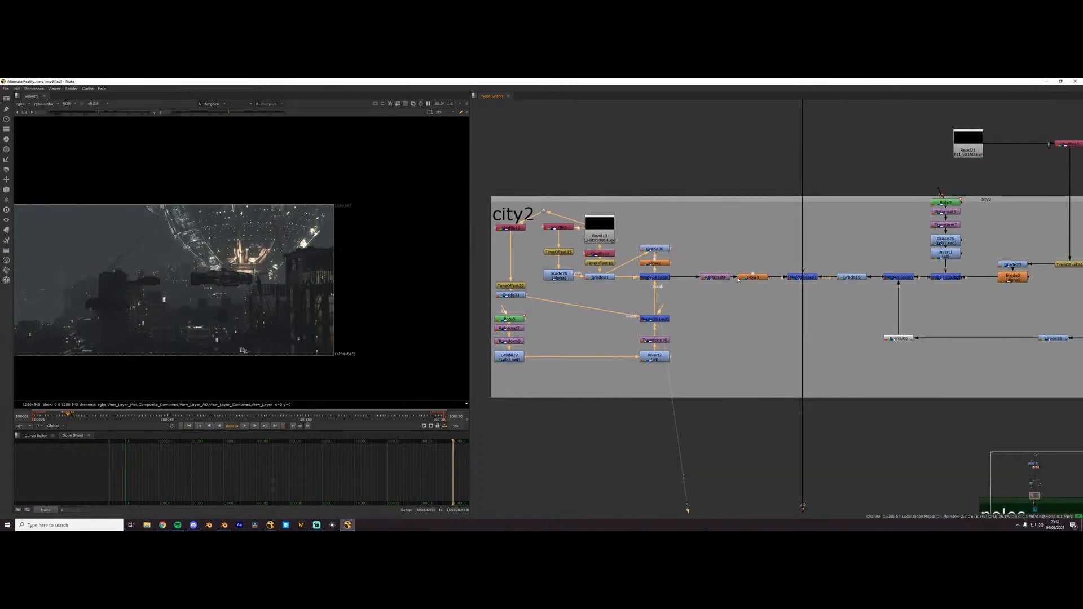
pyautogui.click(757, 277)
pyautogui.press('1')
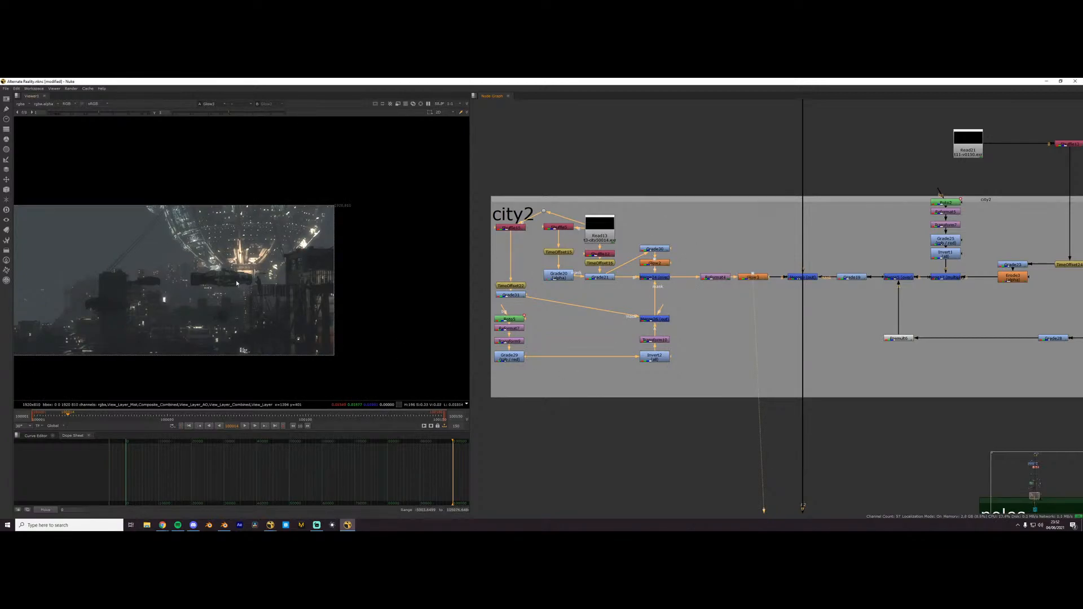
pyautogui.moveTo(848, 281); pyautogui.dragTo(703, 303, button='middle')
pyautogui.click(705, 299)
pyautogui.press('1')
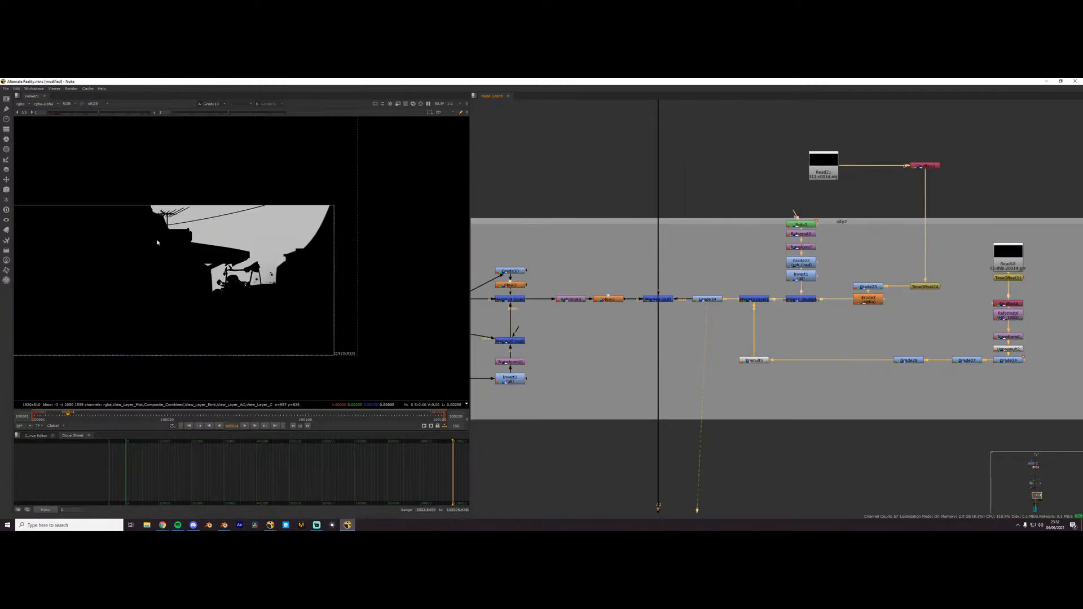
# - View the main city2 merge and toggle it repeatedly to compare the shot with and without the city
pyautogui.click(671, 299)
pyautogui.press('1')
pyautogui.press('d')
pyautogui.press('d')
pyautogui.press('d')
pyautogui.press('d')
# - Compare the last rain merge on the main line with the main city2 merge
pyautogui.scroll(-4, 717, 334)
pyautogui.click(702, 229)
pyautogui.press('1')
pyautogui.click(705, 237)
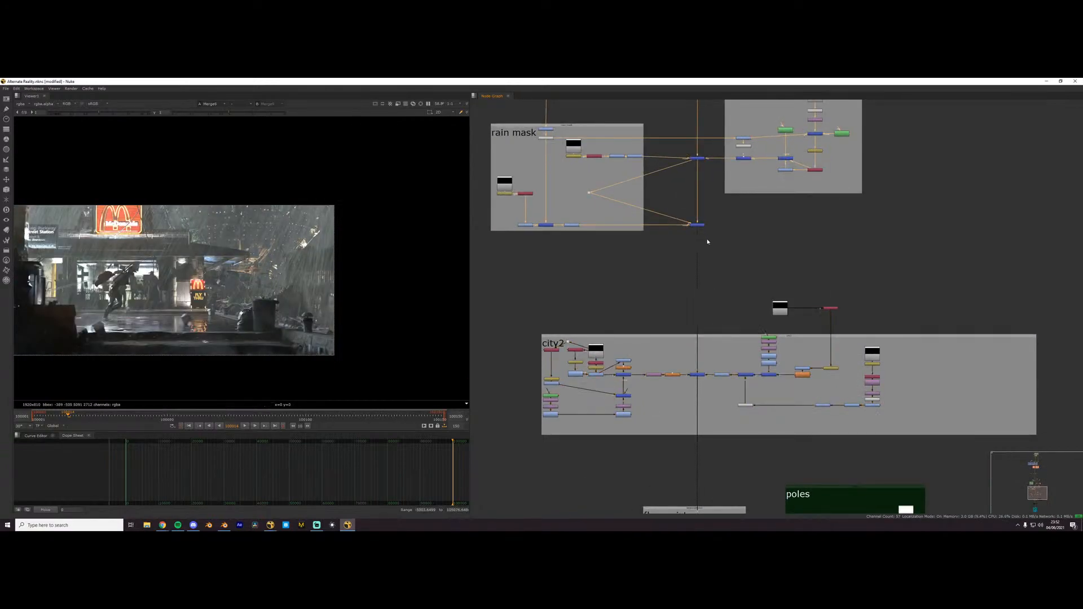
pyautogui.click(700, 374)
pyautogui.press('1')
# - View the merge node of the floor mist group and examine the mist over the street
pyautogui.moveTo(703, 402); pyautogui.dragTo(718, 307, button='middle')
pyautogui.scroll(2, 703, 336)
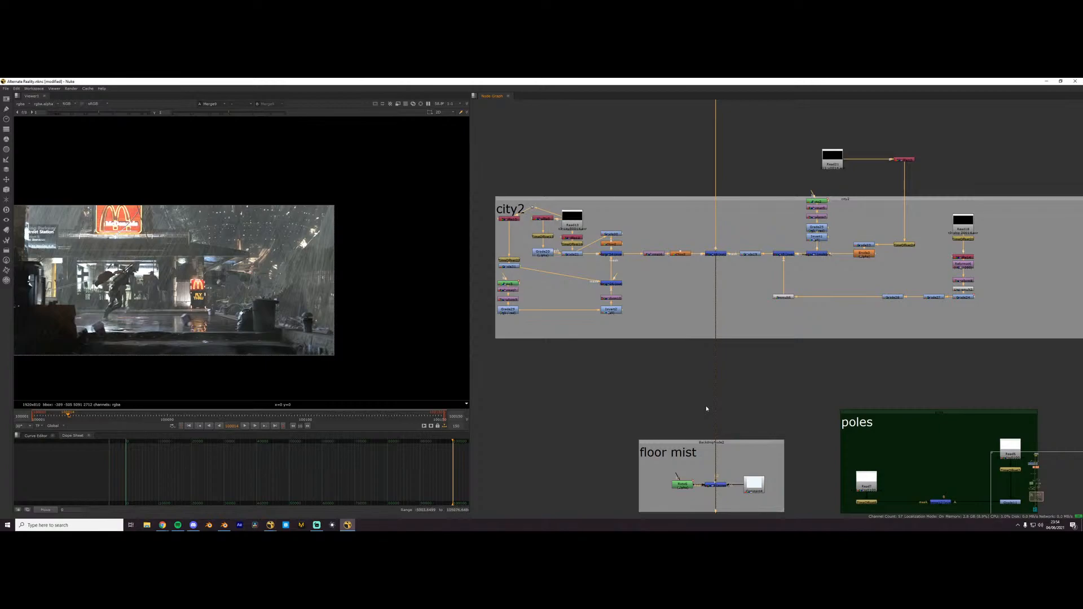
pyautogui.scroll(2, 735, 406)
pyautogui.moveTo(747, 416); pyautogui.dragTo(728, 319, button='middle')
pyautogui.click(695, 424)
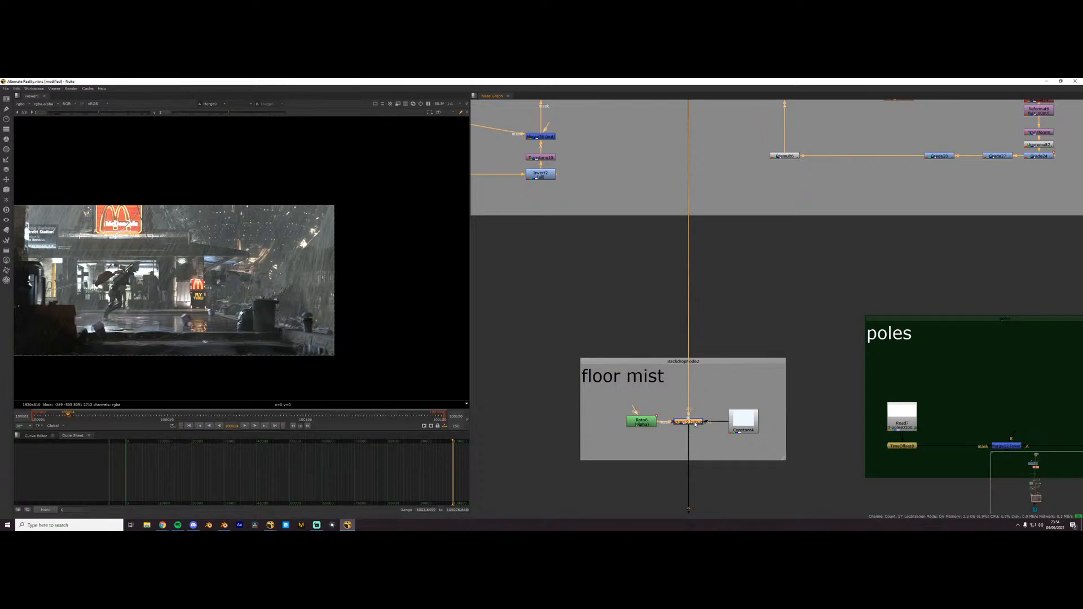
pyautogui.moveTo(702, 431); pyautogui.dragTo(702, 407, button='middle')
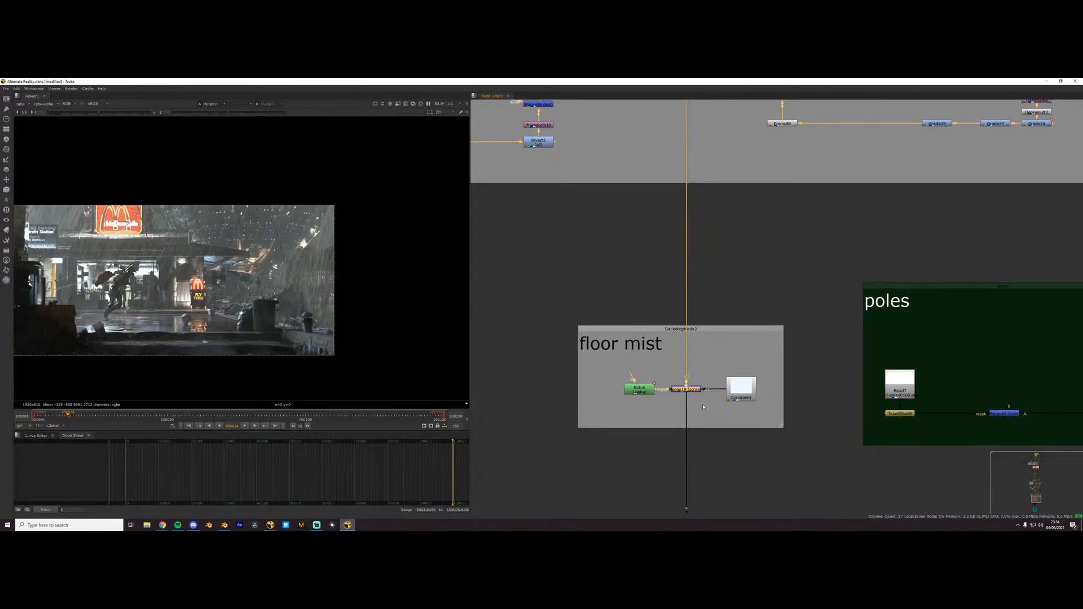
pyautogui.press('1')
pyautogui.click(704, 411)
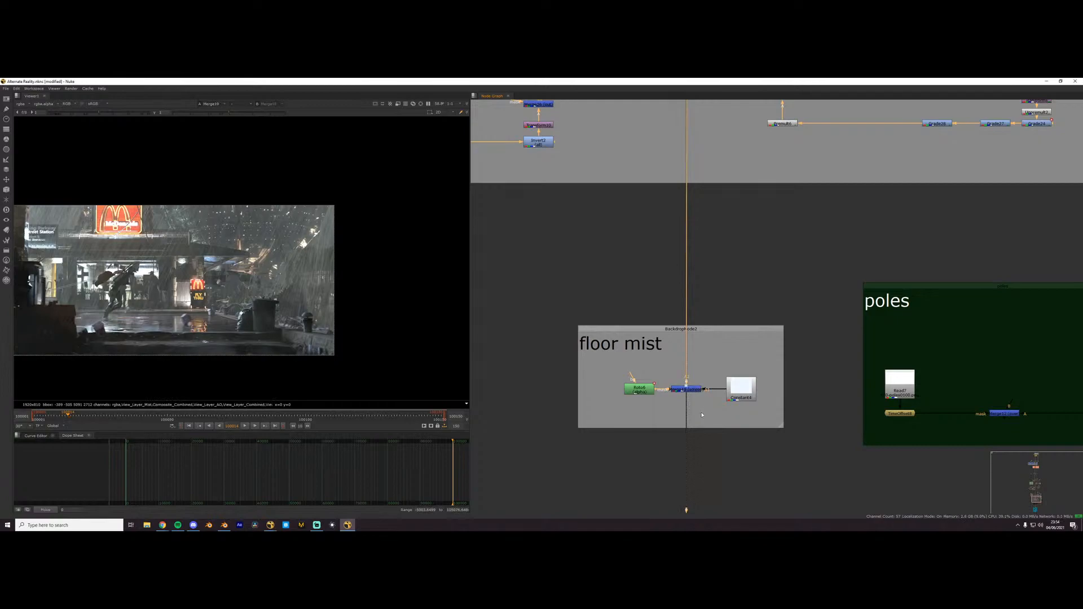
pyautogui.scroll(-1, 700, 414)
pyautogui.scroll(-2, 437, 363)
pyautogui.scroll(1, 250, 320)
pyautogui.moveTo(254, 313); pyautogui.dragTo(281, 285, button='middle')
# - View the last node of the Grading group to show the graded shot
pyautogui.scroll(-4, 686, 434)
# - View the merge node of the vignette group
pyautogui.moveTo(685, 435); pyautogui.dragTo(740, 215, button='middle')
pyautogui.scroll(4, 742, 373)
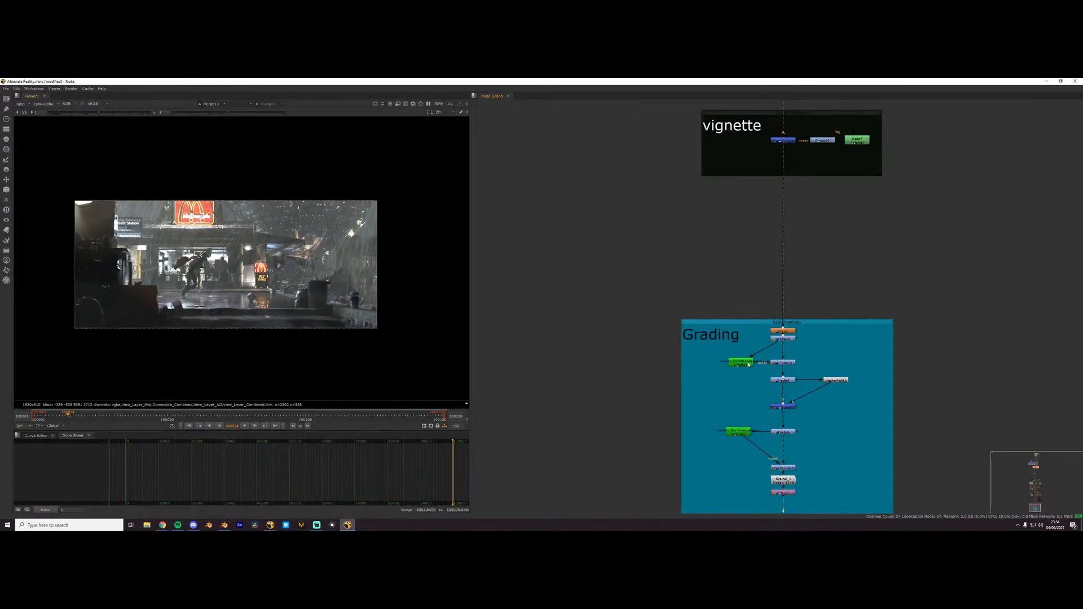
pyautogui.click(784, 141)
pyautogui.press('1')
pyautogui.moveTo(746, 373); pyautogui.dragTo(710, 230, button='middle')
pyautogui.scroll(4, 756, 346)
pyautogui.click(748, 351)
pyautogui.press('1')
# - Examine the overall structure of the comp's node graph, from the first groups down to Grading
pyautogui.scroll(-3, 732, 319)
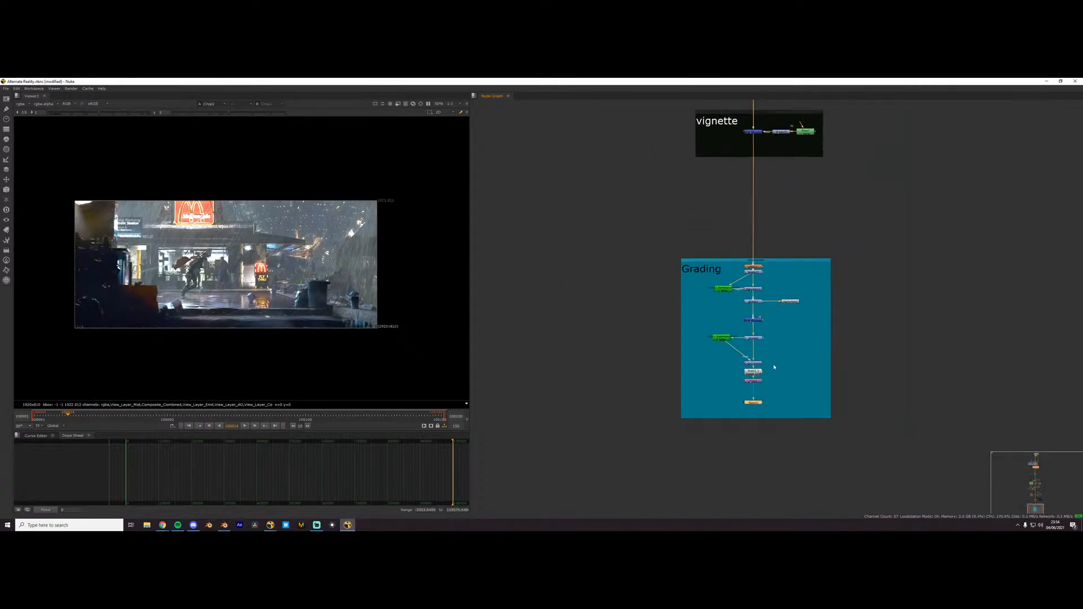
pyautogui.scroll(1, 396, 332)
pyautogui.scroll(-5, 687, 328)
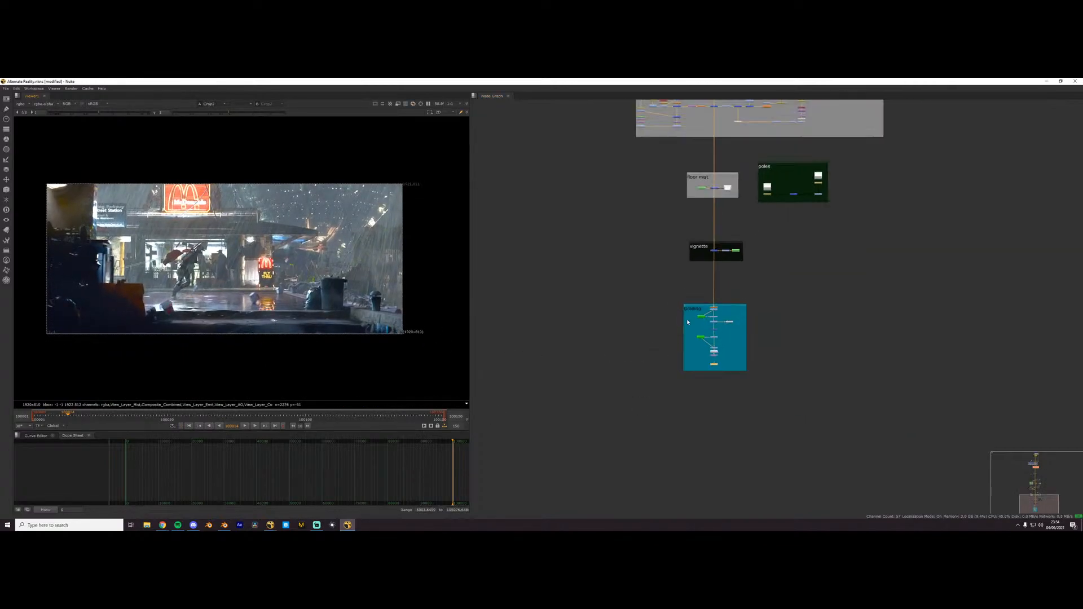
pyautogui.scroll(-6, 715, 209)
pyautogui.moveTo(715, 210); pyautogui.dragTo(739, 400, button='middle')
pyautogui.moveTo(740, 339); pyautogui.dragTo(745, 343, button='middle')
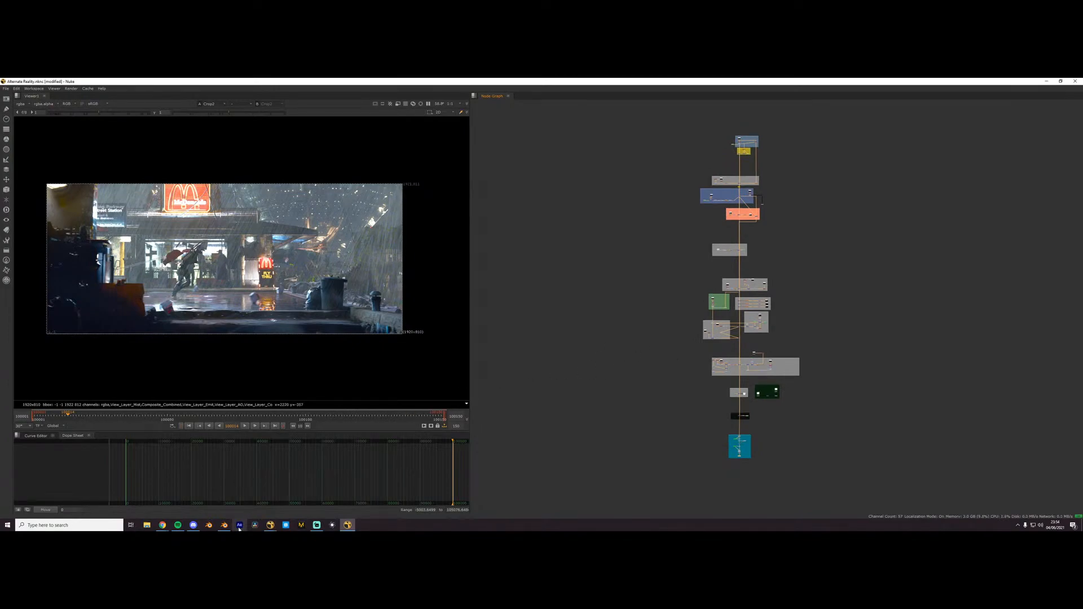
pyautogui.click(571, 409)
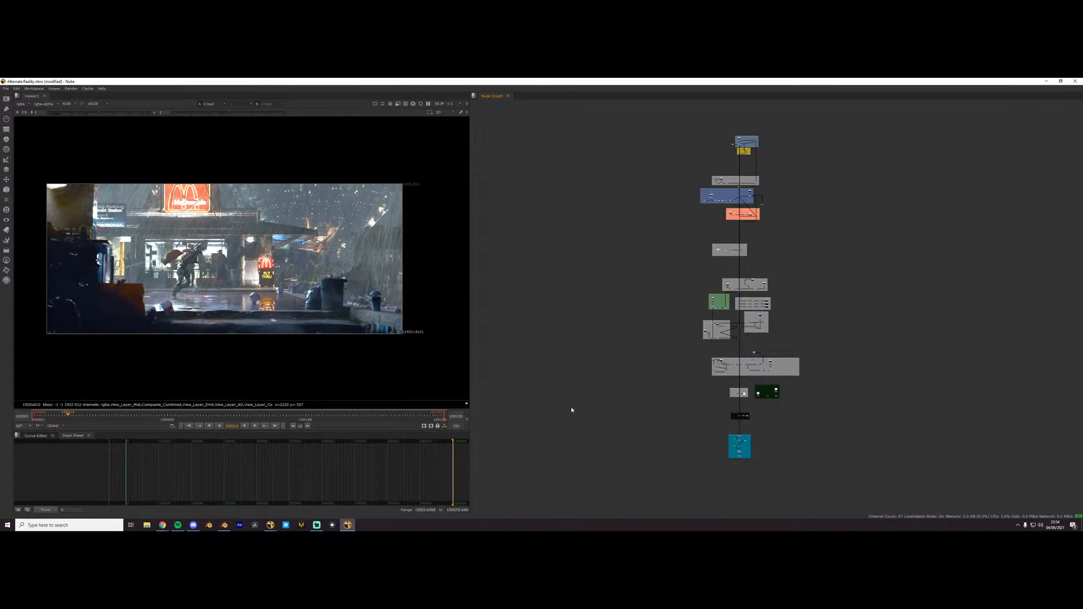
pyautogui.scroll(5, 713, 250)
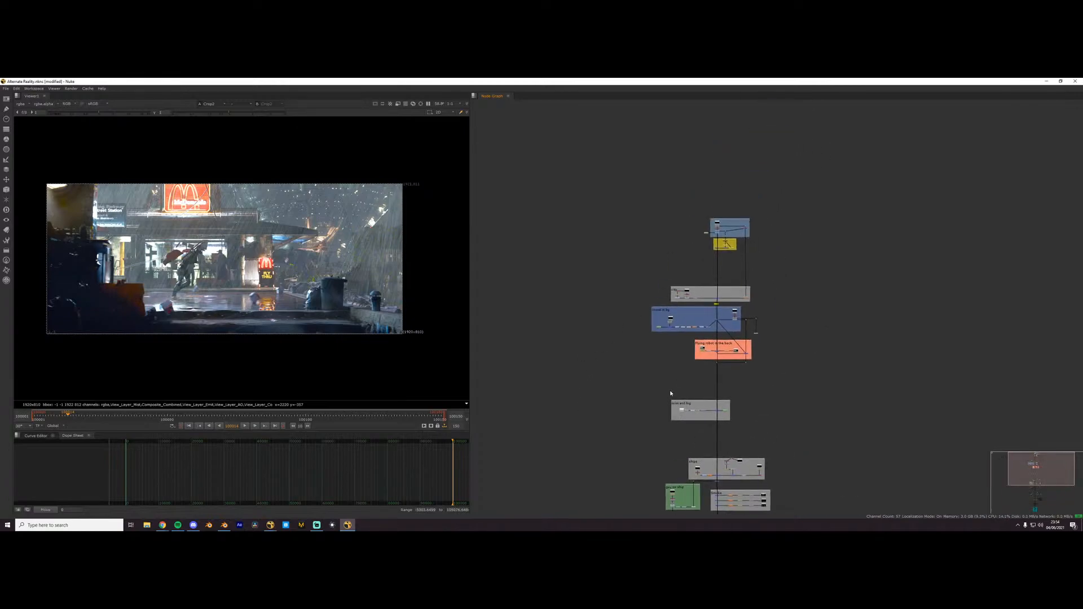
pyautogui.scroll(-6, 713, 250)
# - Close Nuke and place the Chrome window with the Pinterest home feed over the Blender scene
pyautogui.click(1073, 82)
pyautogui.click(575, 307)
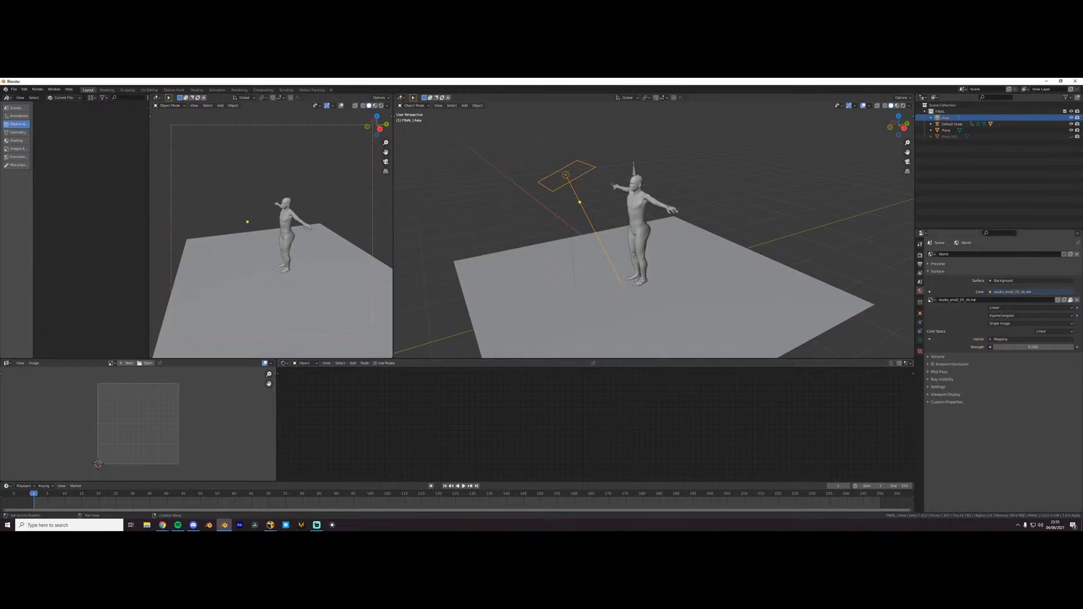
pyautogui.hotkey('alt', 'Tab')
pyautogui.moveTo(1082, 169); pyautogui.dragTo(627, 194)
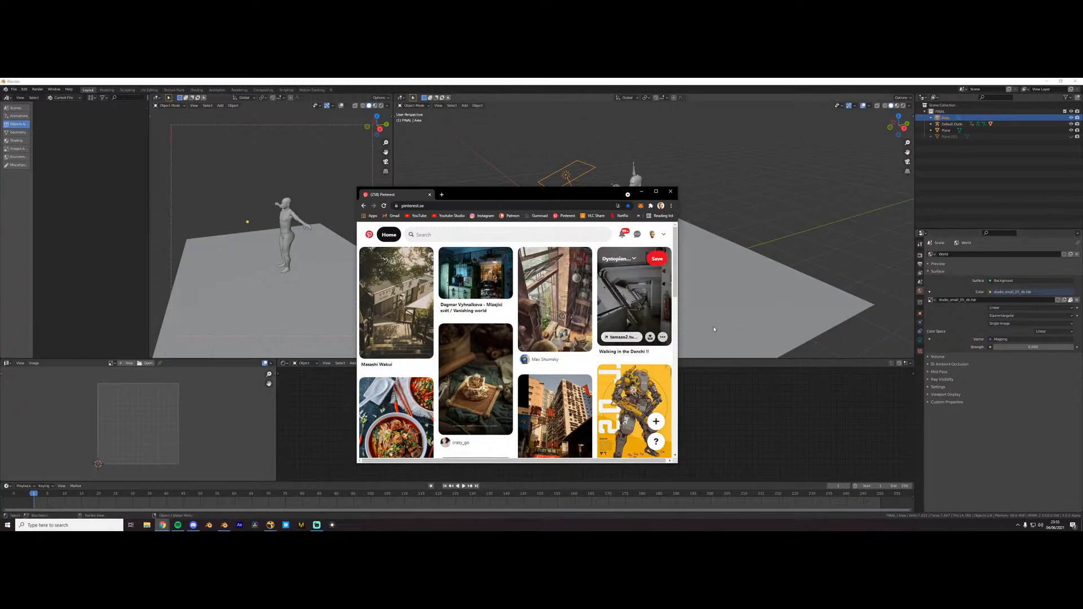
# - Browse the Pinterest home feed for reference images of buildings, streets, characters and interiors
pyautogui.scroll(-2, 607, 372)
pyautogui.scroll(-3, 607, 372)
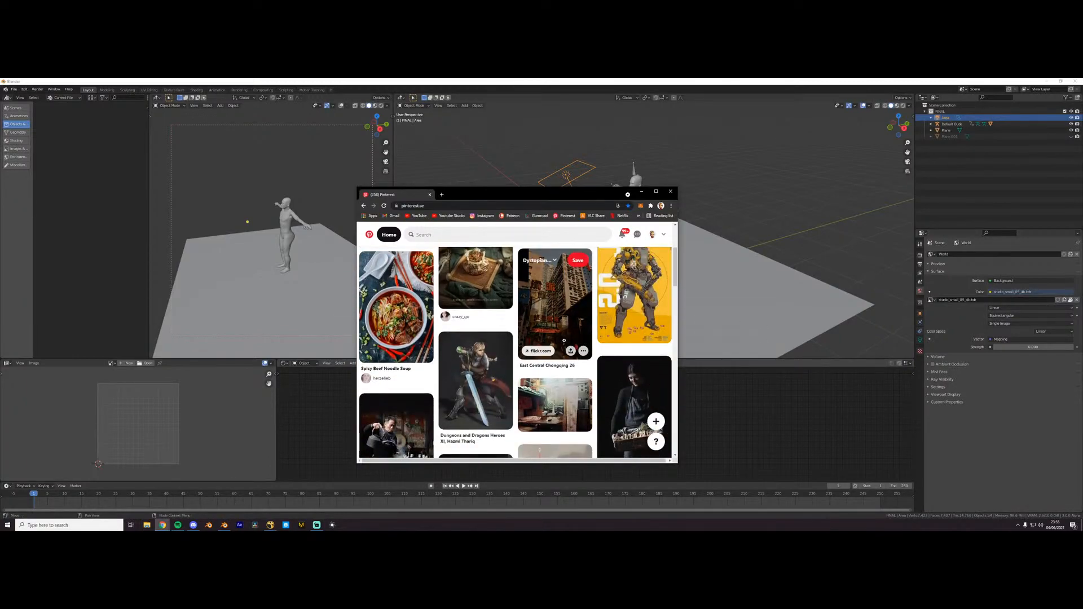
pyautogui.scroll(-2, 568, 342)
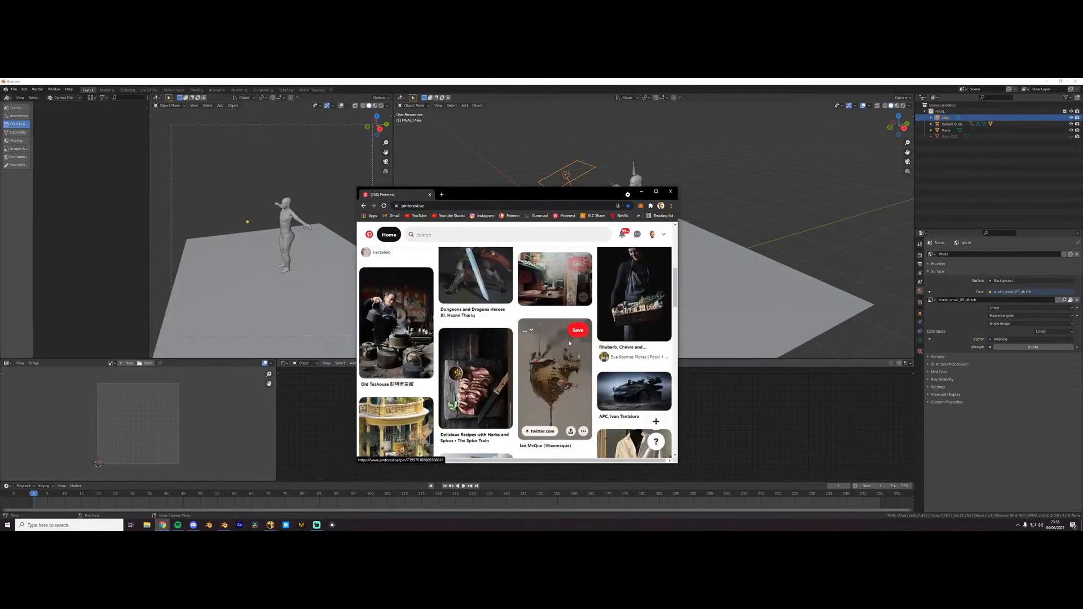
pyautogui.scroll(-1, 568, 341)
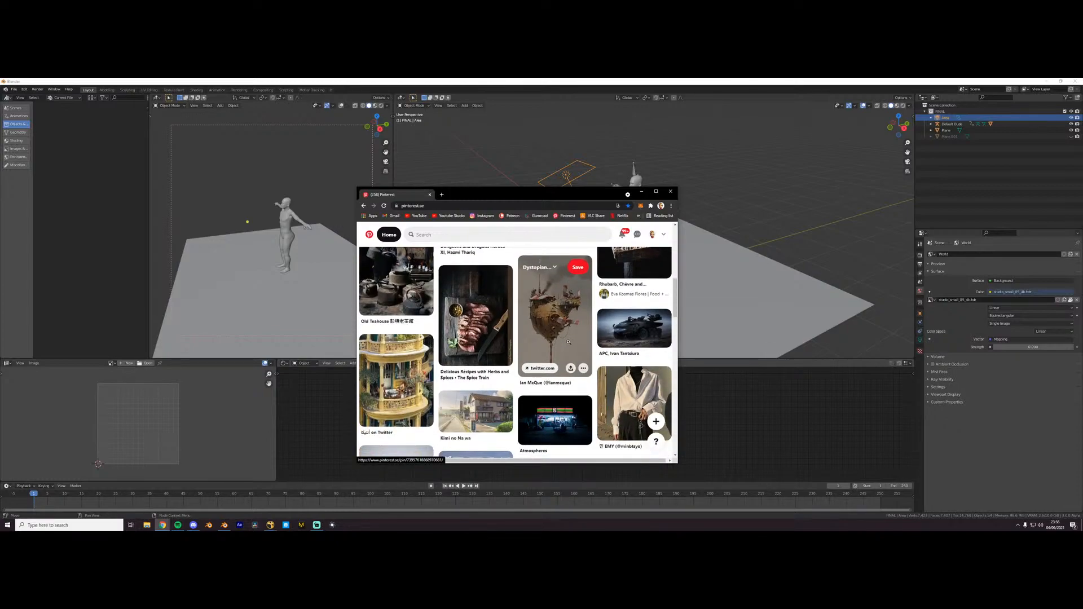
pyautogui.scroll(-5, 569, 342)
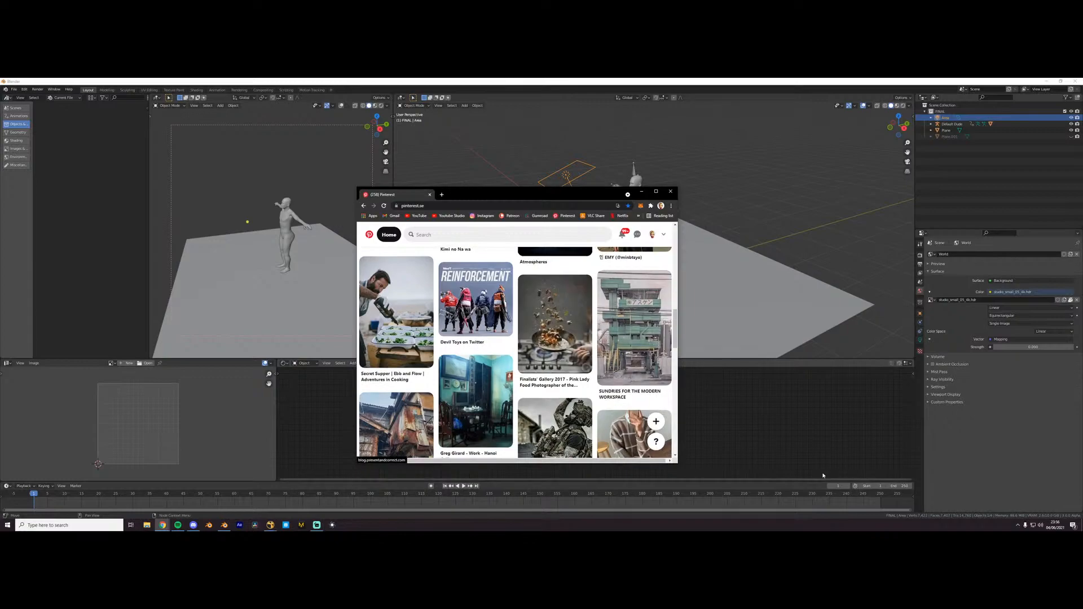
pyautogui.scroll(-6, 654, 372)
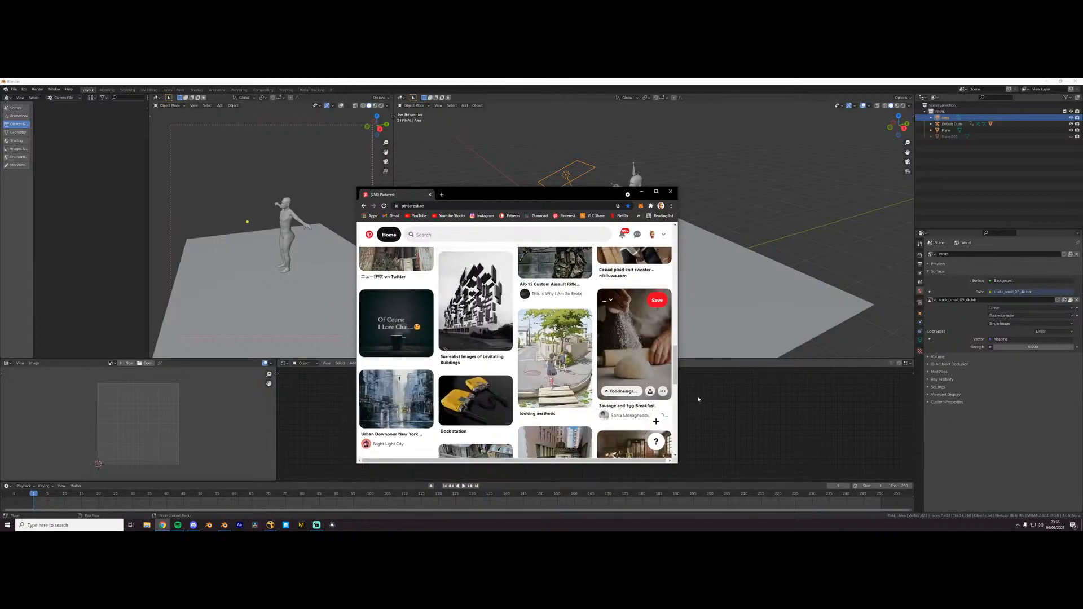
pyautogui.scroll(-3, 666, 395)
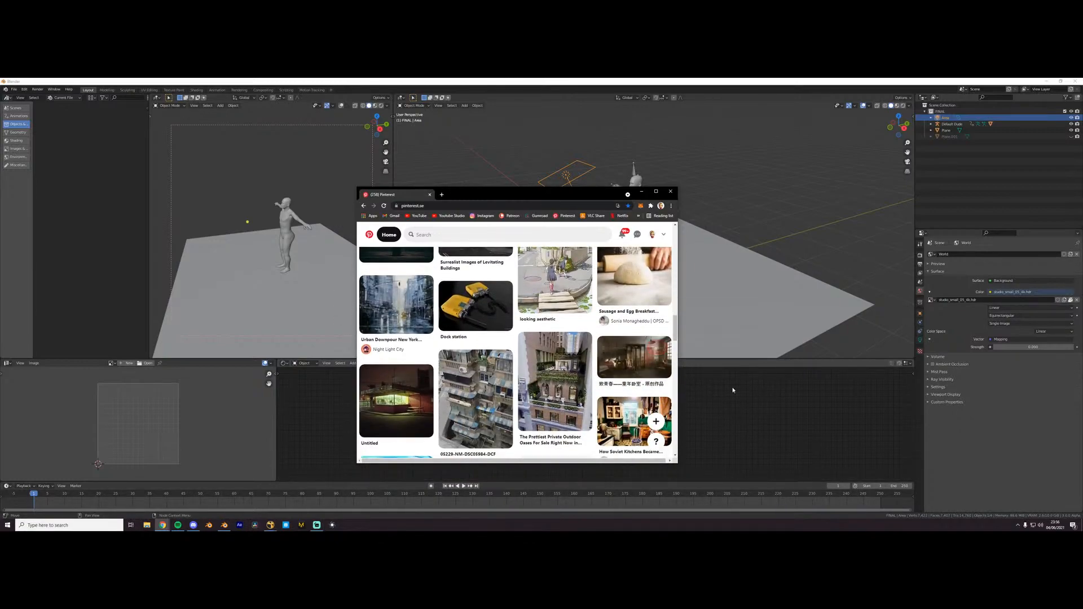
pyautogui.scroll(-4, 556, 387)
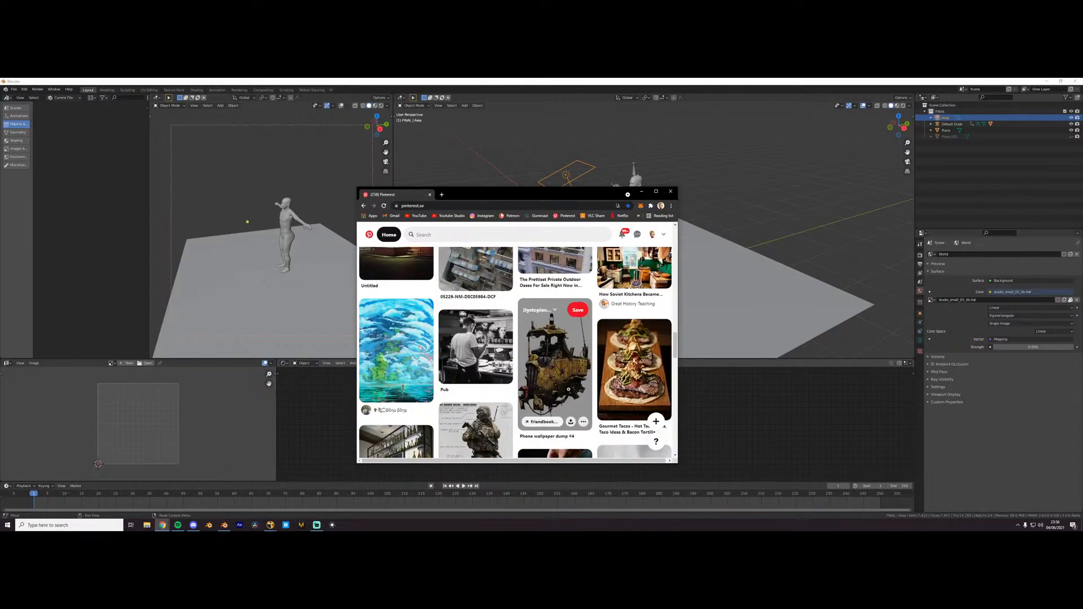
pyautogui.scroll(-8, 568, 390)
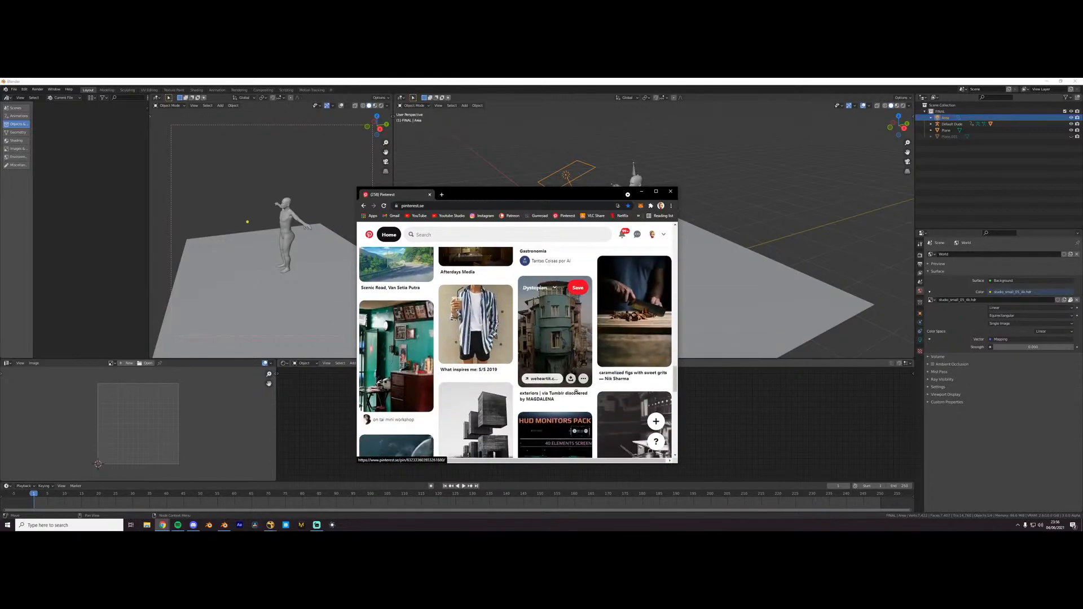
pyautogui.scroll(-7, 585, 409)
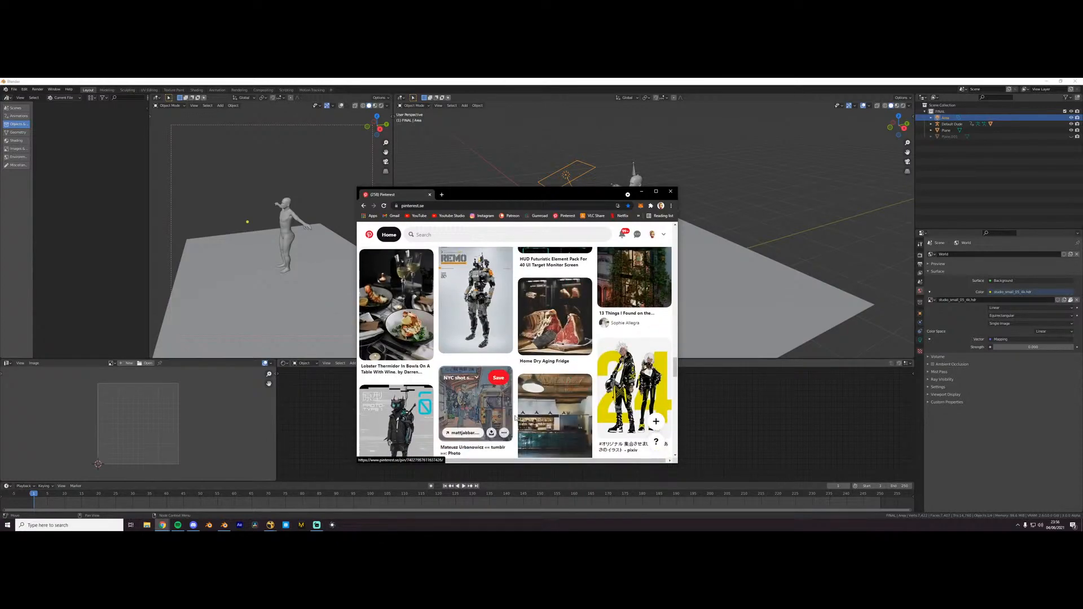
pyautogui.scroll(-3, 455, 374)
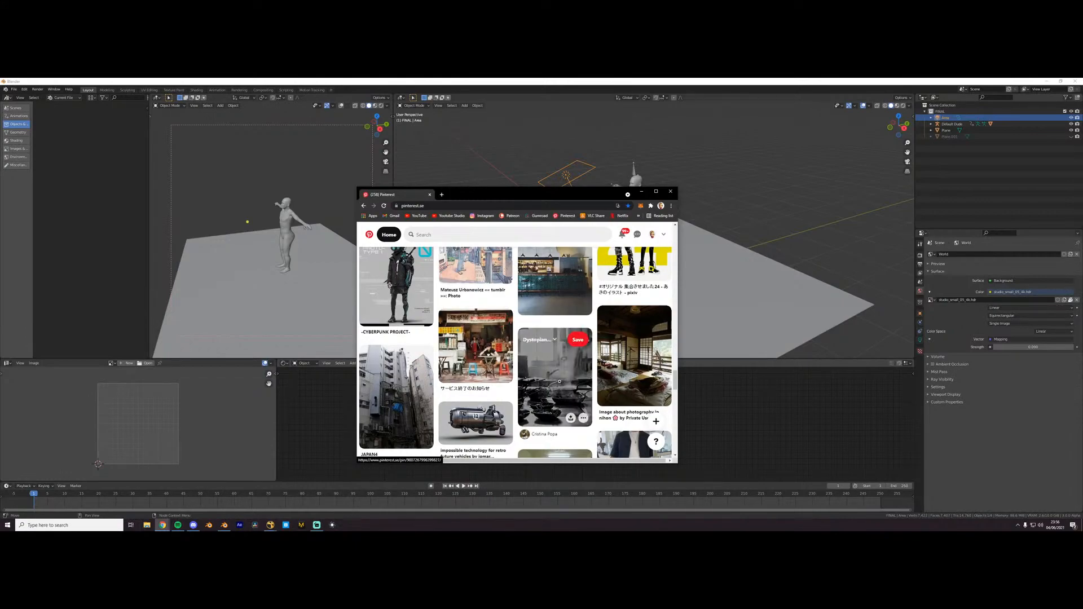
pyautogui.scroll(-2, 564, 399)
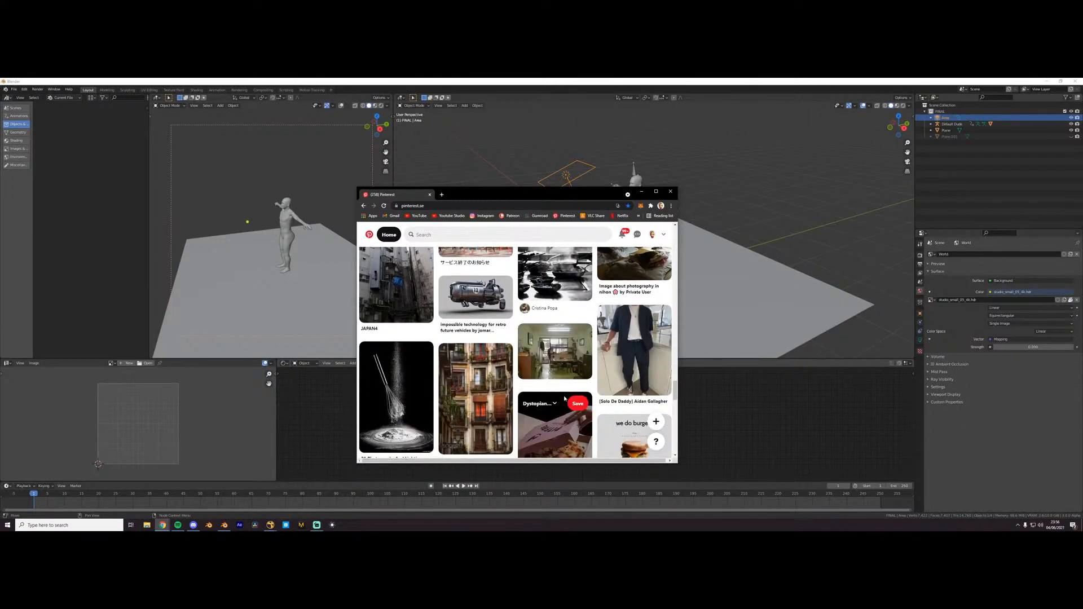
pyautogui.scroll(-5, 565, 398)
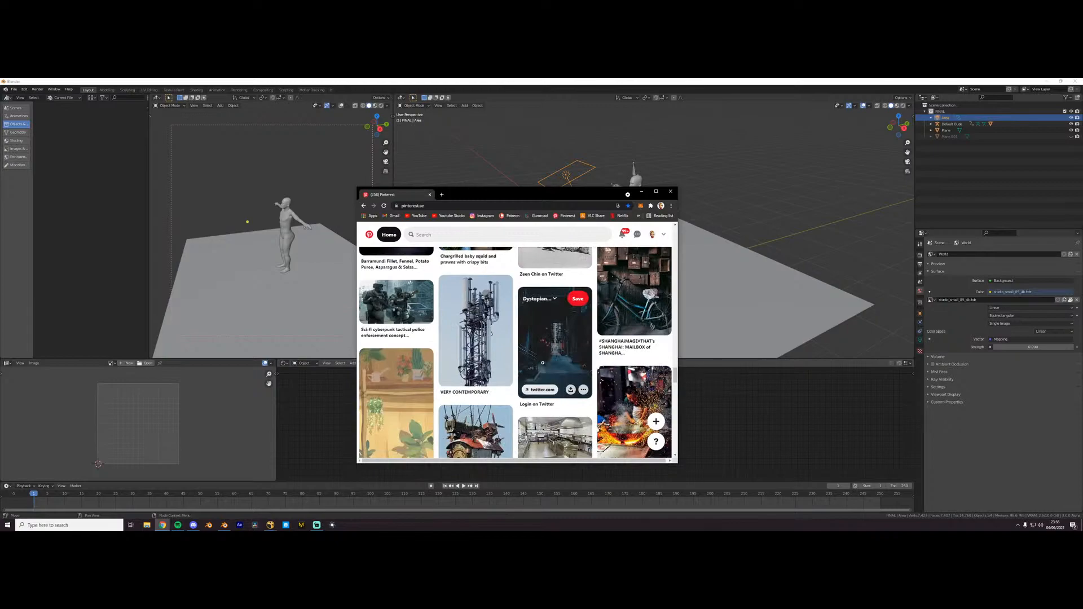
pyautogui.scroll(-8, 543, 361)
pyautogui.scroll(-2, 539, 347)
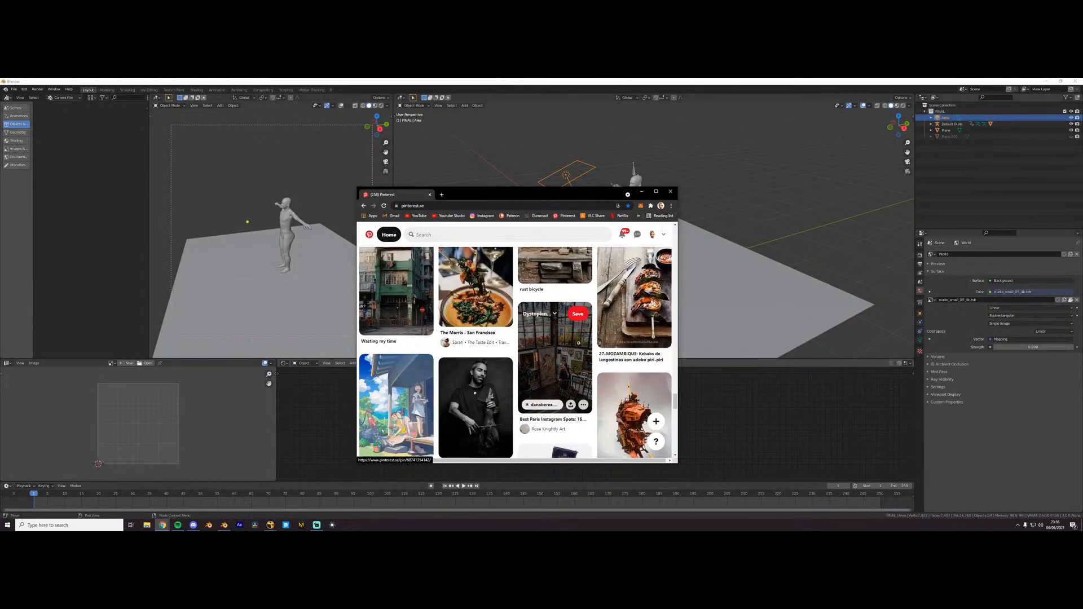
pyautogui.scroll(-1, 563, 333)
pyautogui.scroll(-5, 555, 332)
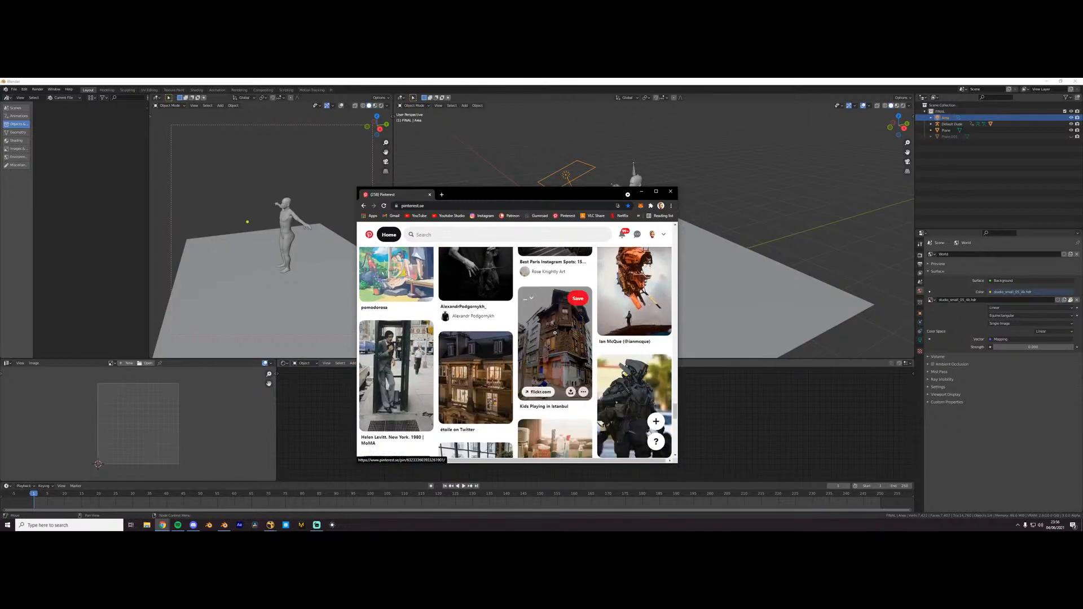
pyautogui.scroll(-10, 547, 368)
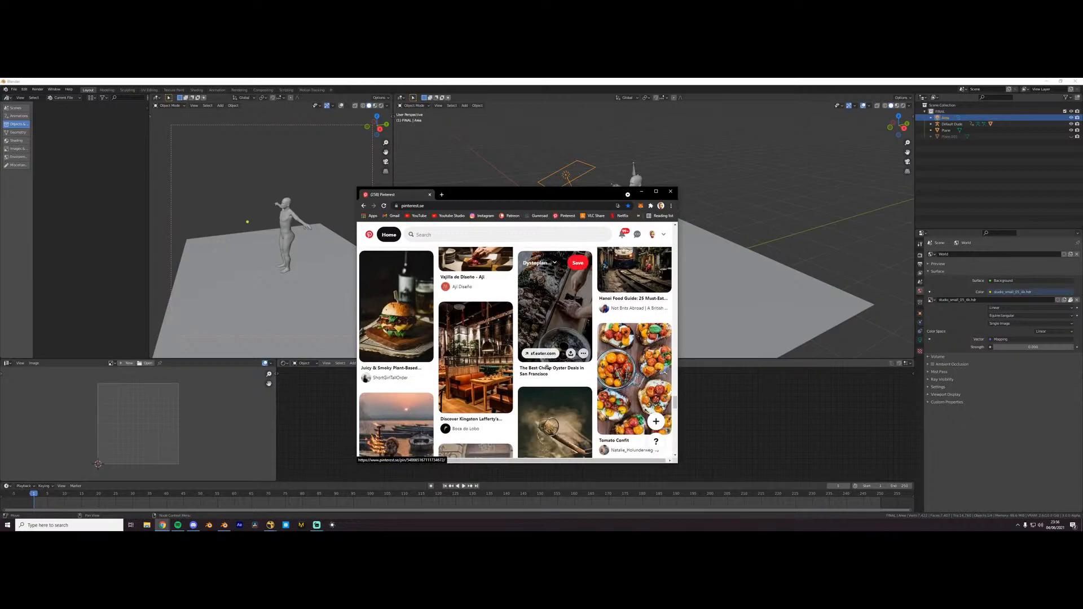
# - Make the browser window wider and taller and open the Urban Downpour New York painting pin from the home feed
pyautogui.moveTo(679, 363); pyautogui.dragTo(757, 363)
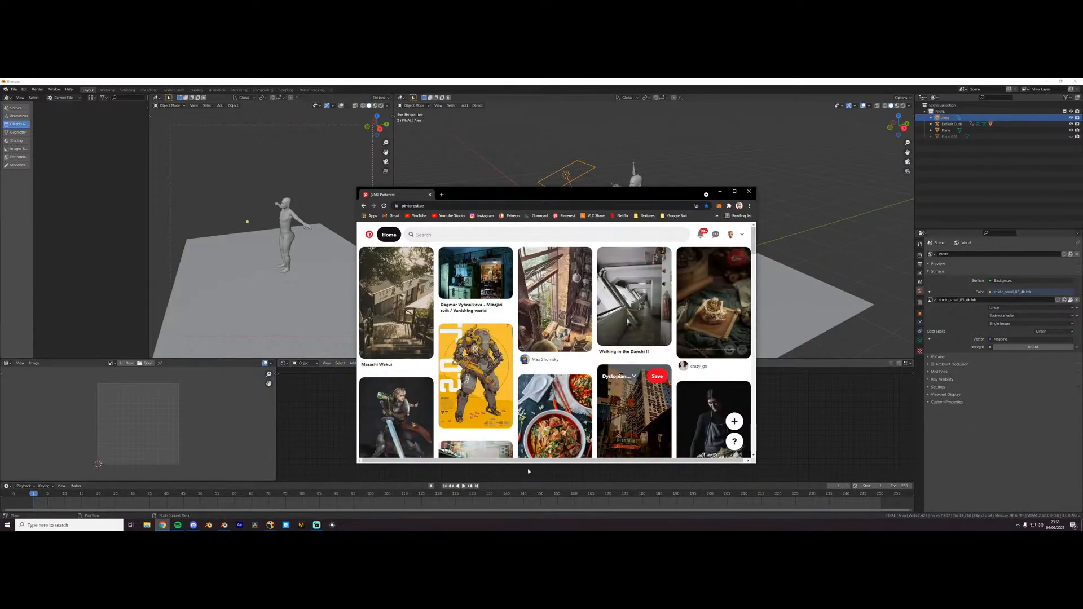
pyautogui.moveTo(540, 188); pyautogui.dragTo(542, 148)
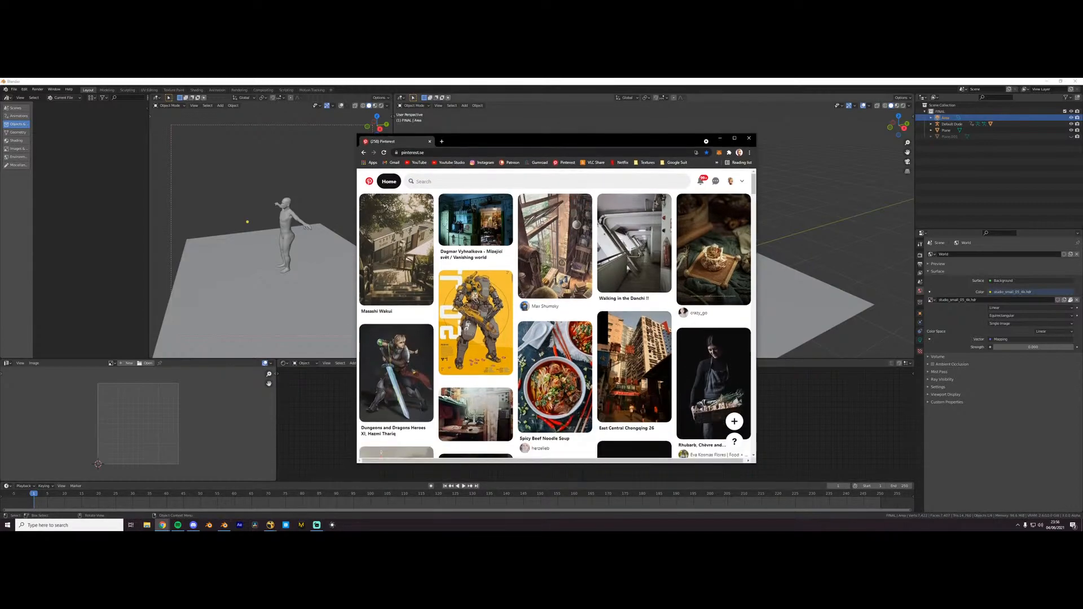
pyautogui.scroll(-2, 581, 277)
pyautogui.scroll(-5, 581, 277)
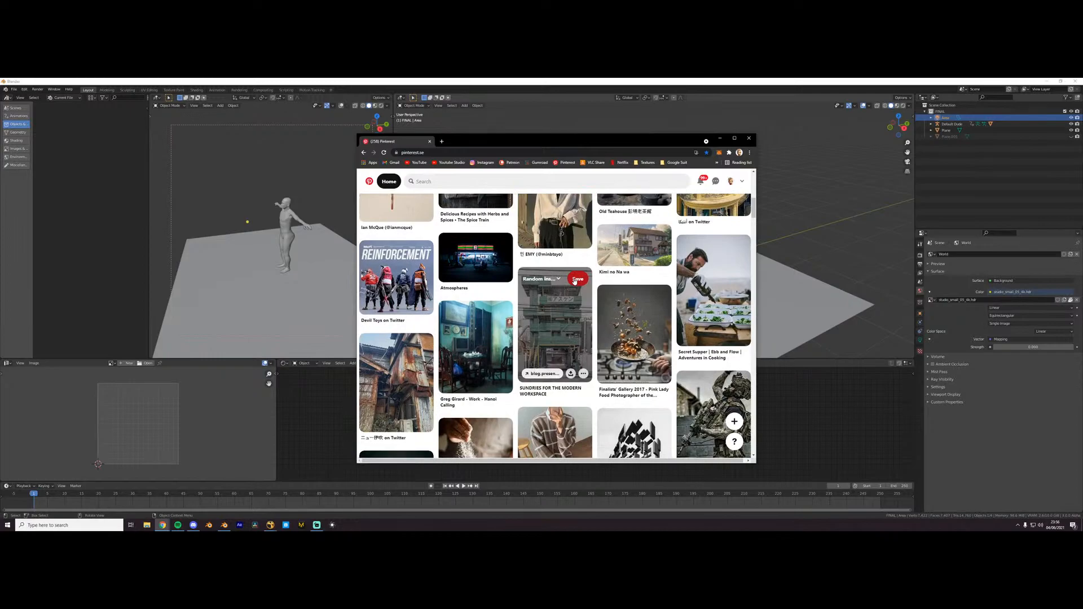
pyautogui.scroll(-2, 575, 280)
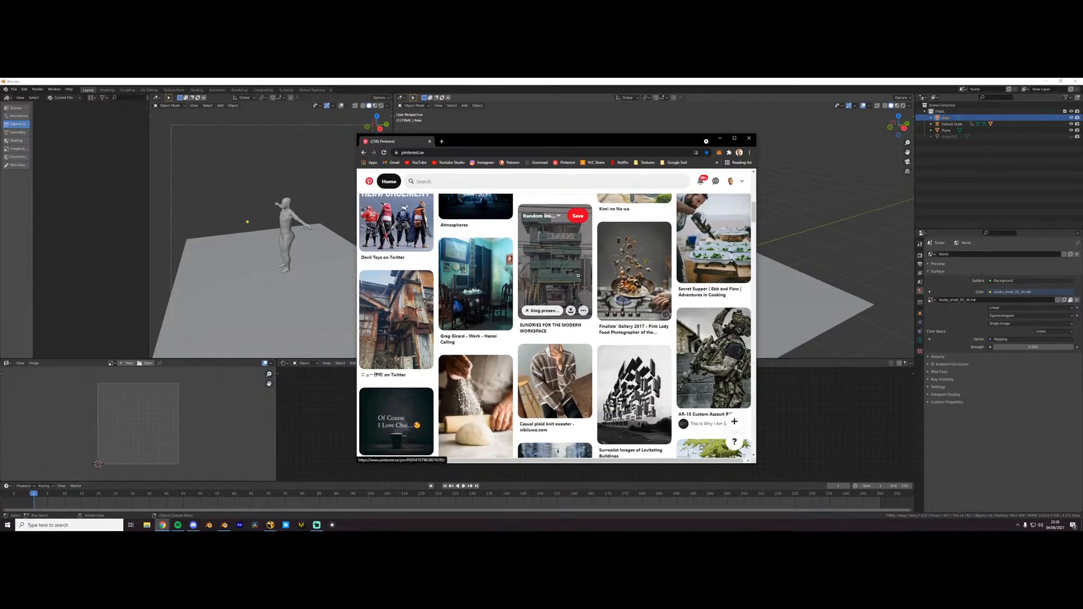
pyautogui.scroll(-3, 589, 257)
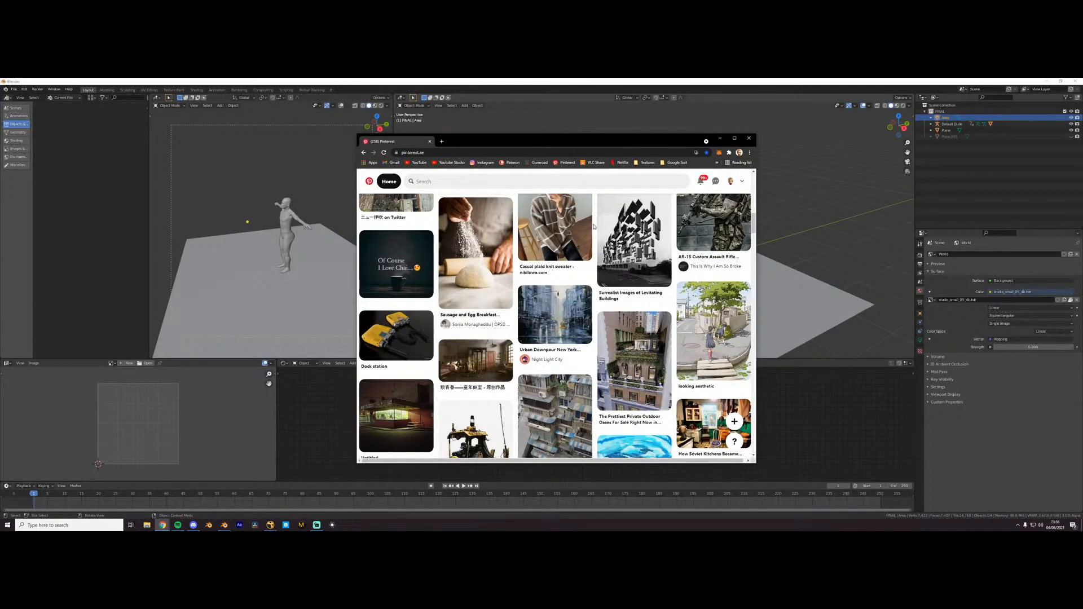
pyautogui.click(550, 324)
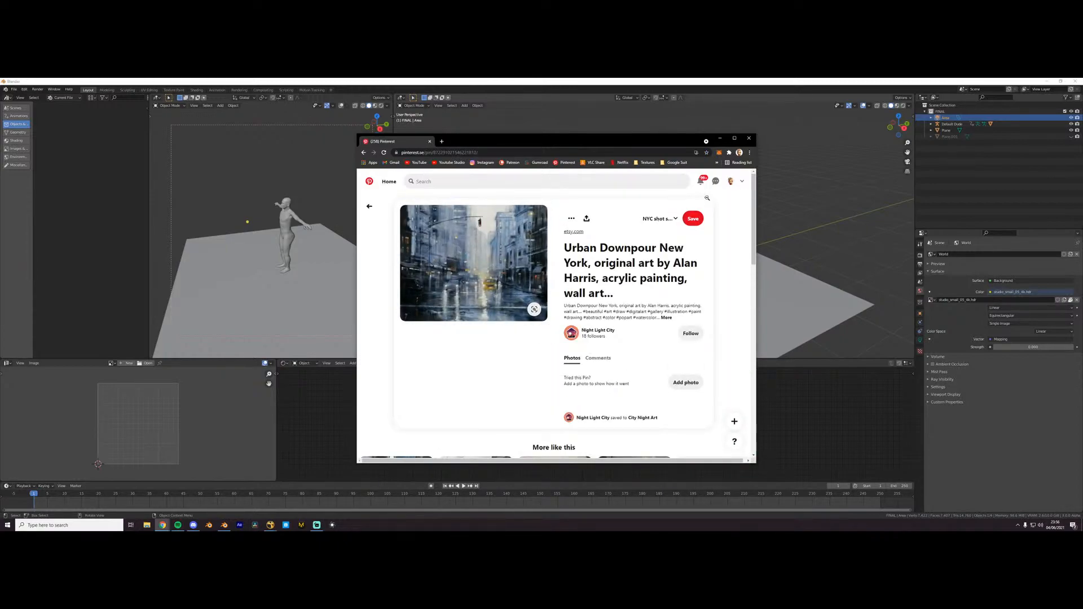
# - Open the All Pins collection on the Pinterest profile and look through the saved reference images
pyautogui.click(731, 182)
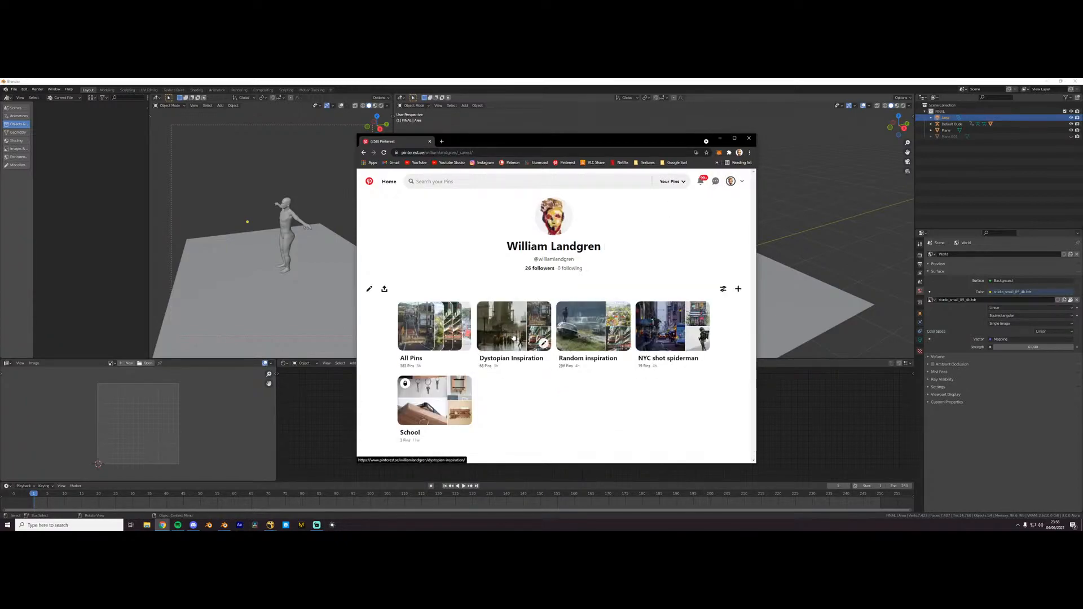
pyautogui.click(436, 333)
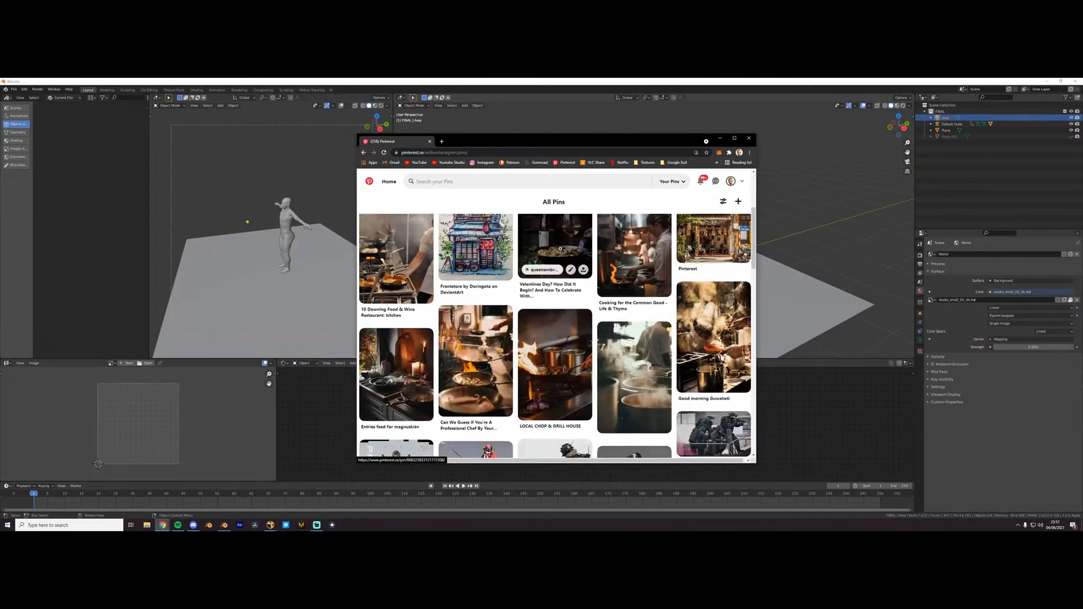
pyautogui.scroll(-8, 560, 249)
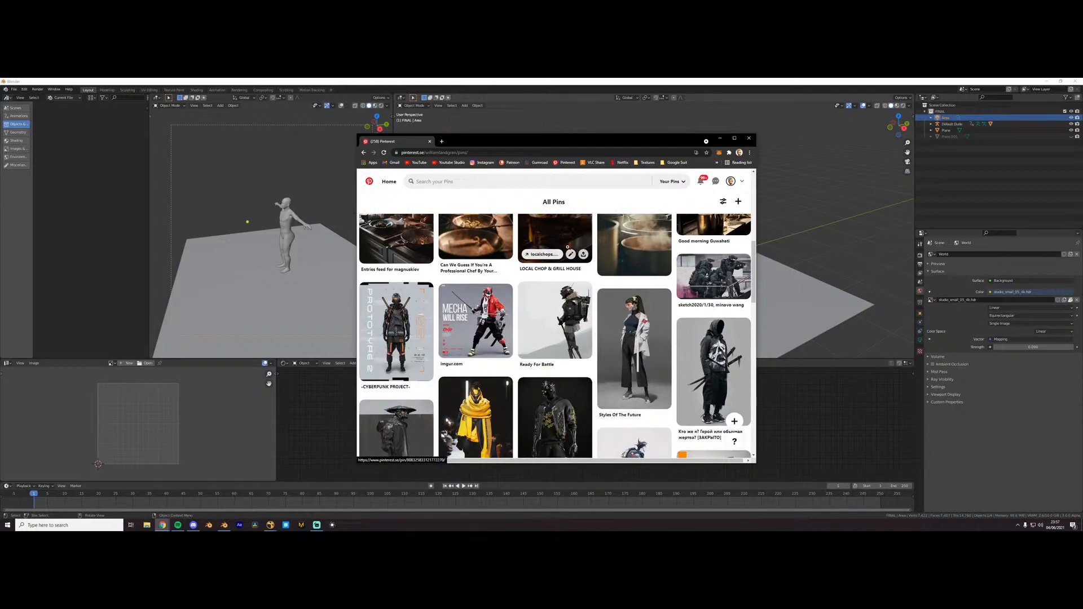
pyautogui.scroll(-3, 566, 247)
pyautogui.scroll(-10, 567, 248)
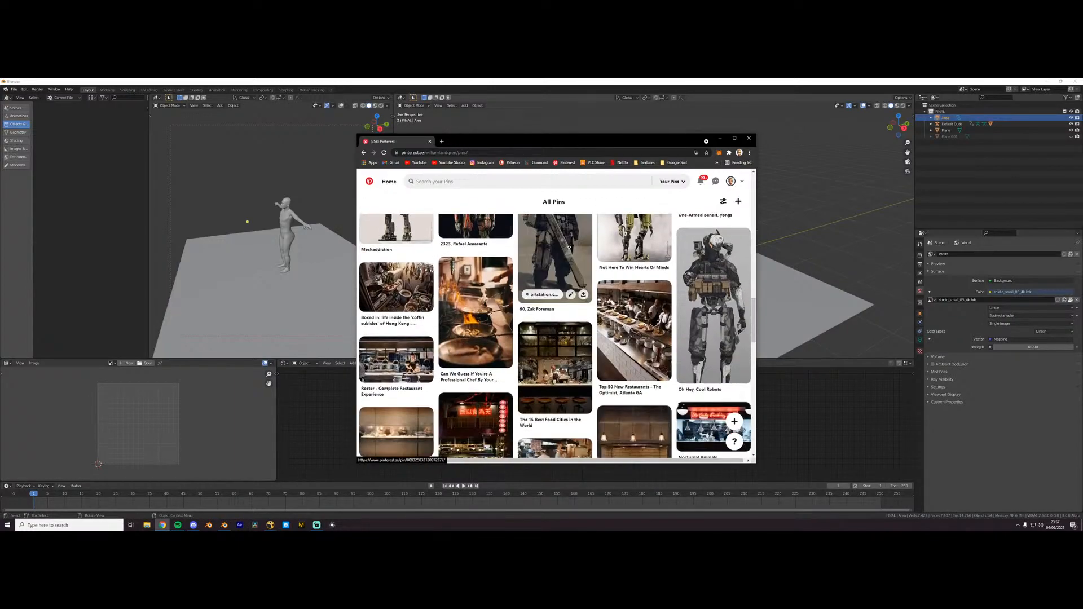
pyautogui.scroll(-10, 569, 247)
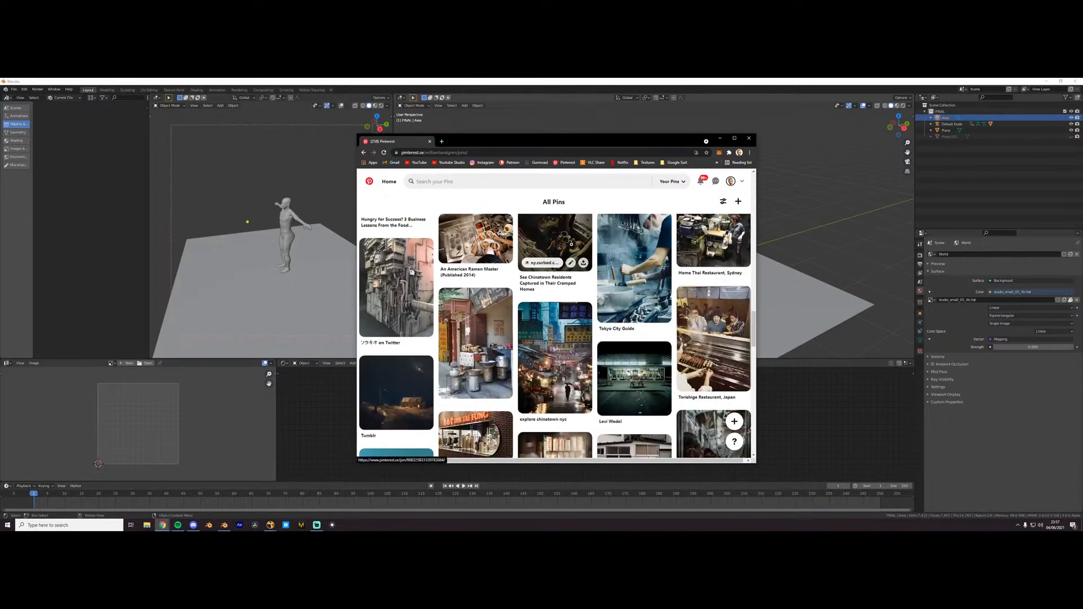
pyautogui.scroll(-3, 570, 247)
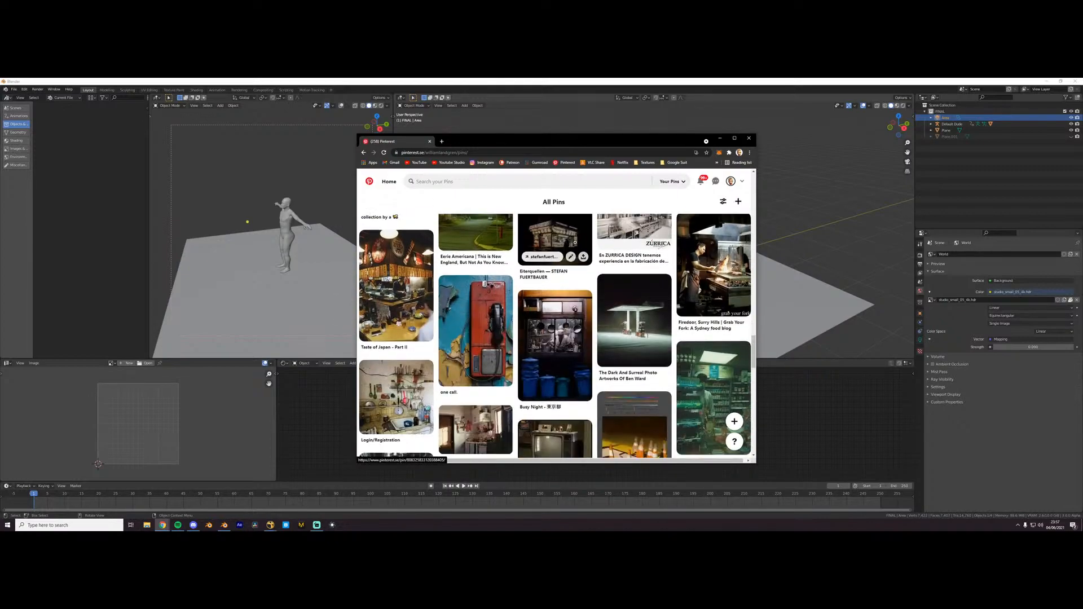
pyautogui.scroll(-2, 575, 243)
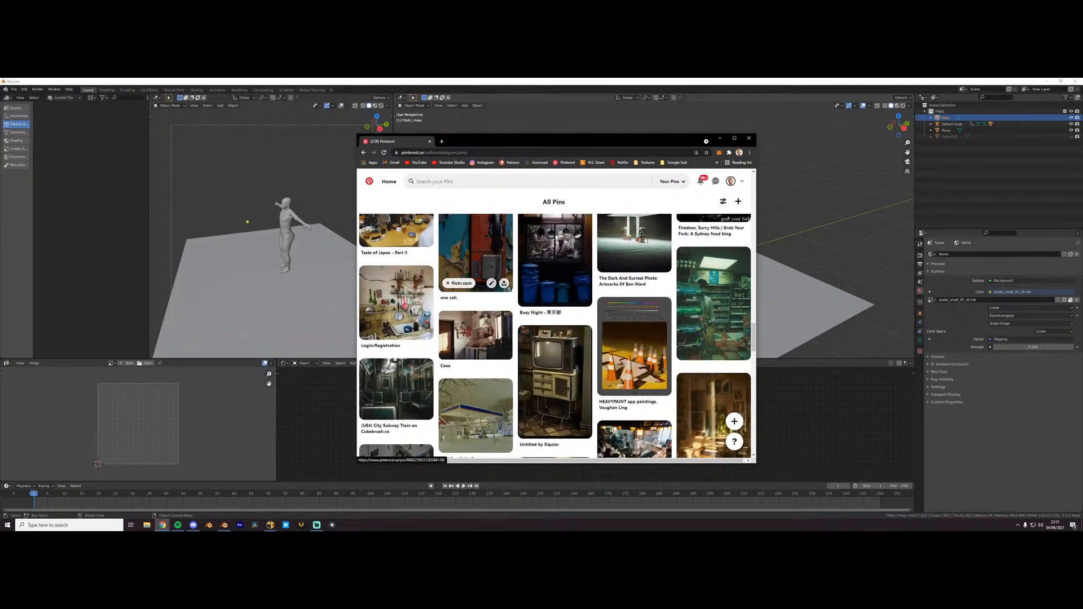
pyautogui.scroll(5, 504, 286)
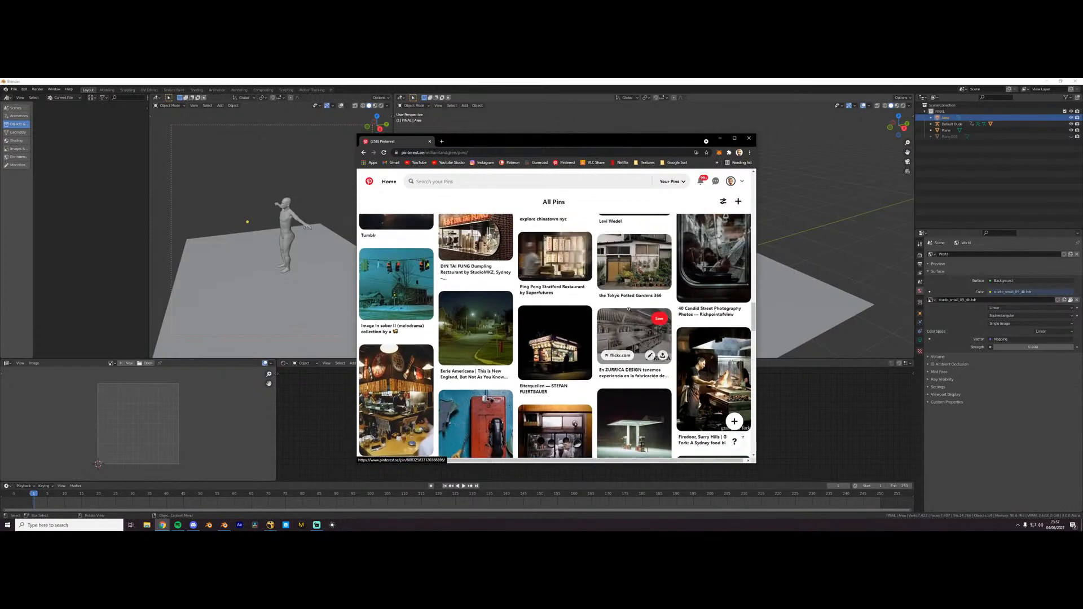
# - Leave the saved pins, switch to Blender and open the recent file pan.blend without saving the current scene
pyautogui.scroll(1, 600, 328)
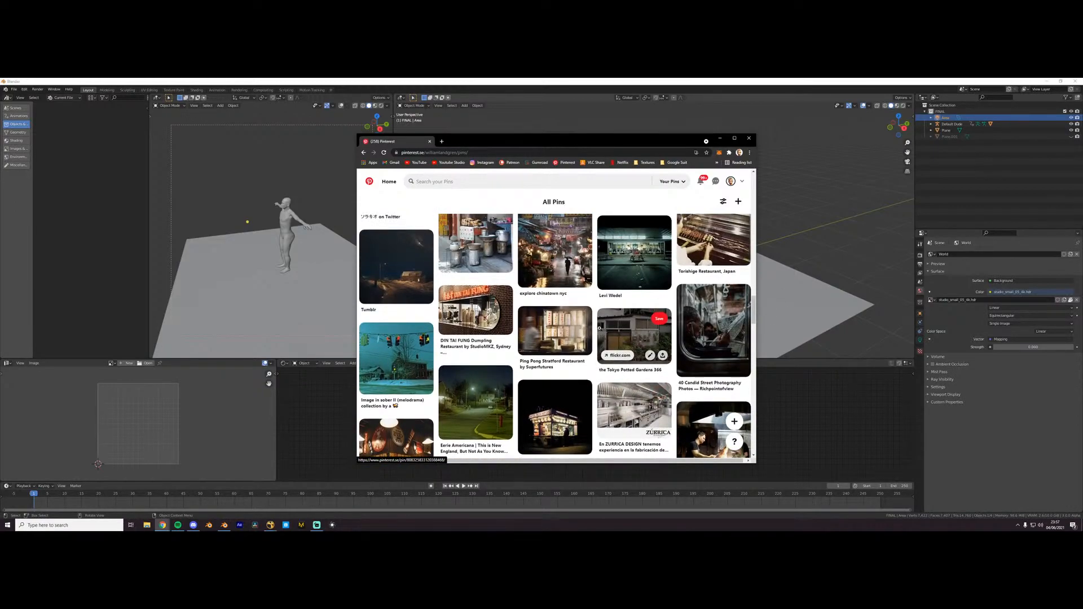
pyautogui.scroll(3, 599, 328)
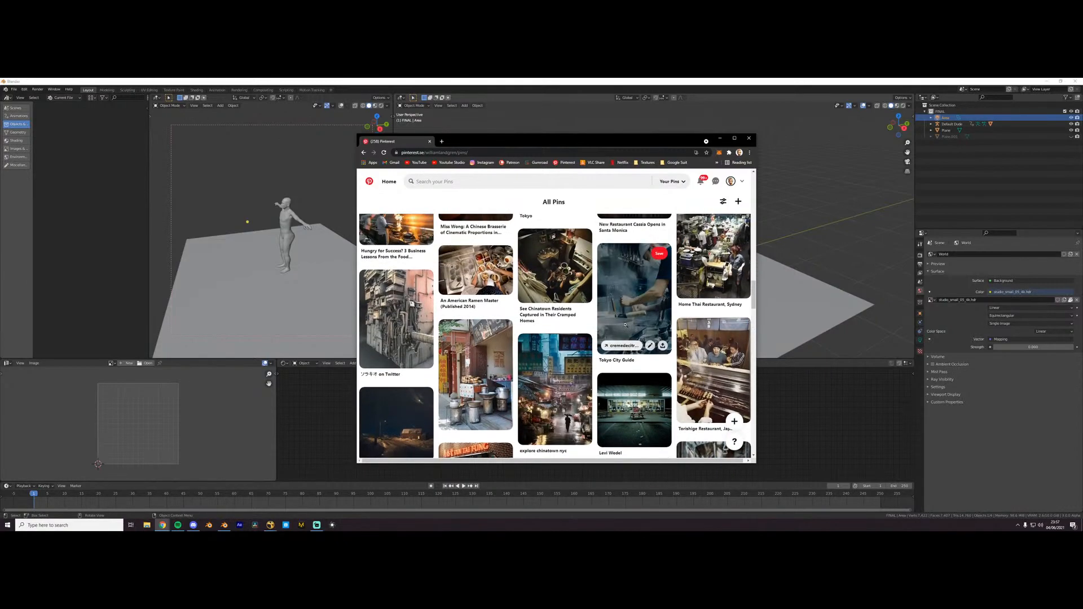
pyautogui.click(52, 81)
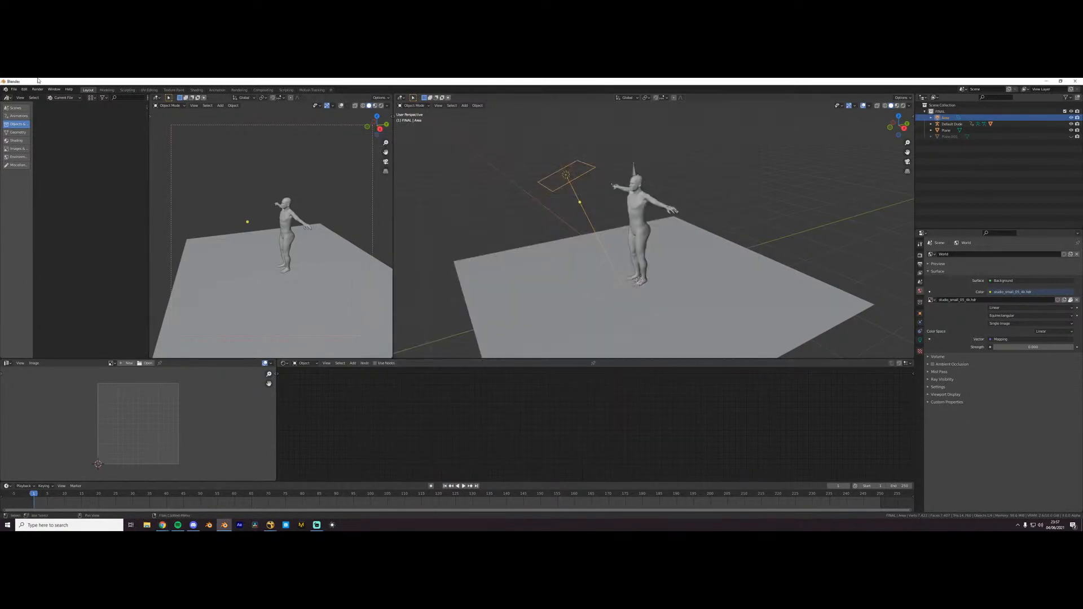
pyautogui.click(14, 89)
pyautogui.moveTo(25, 111)
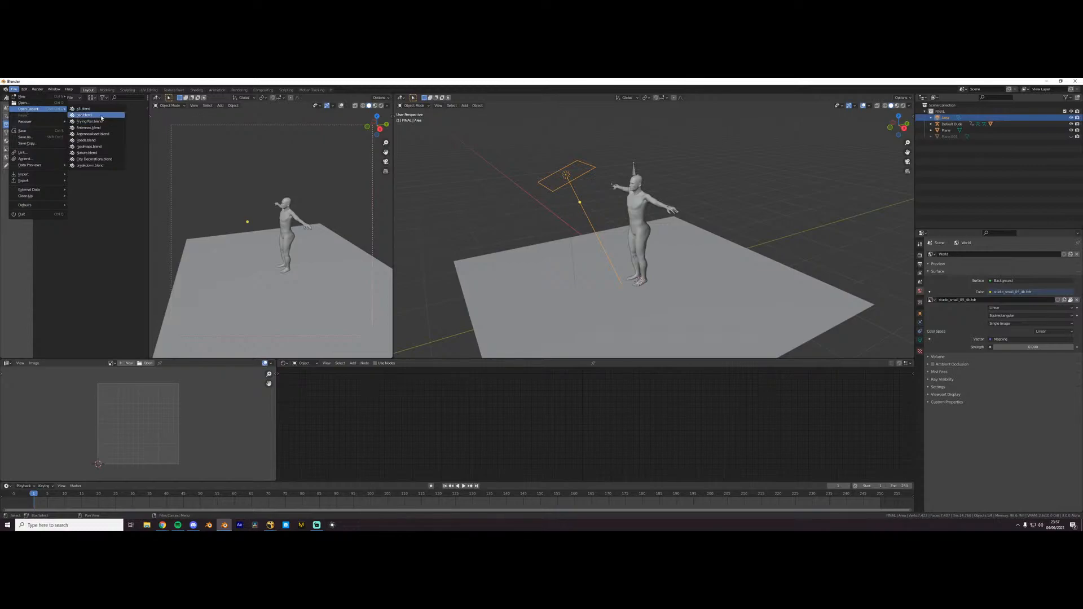
pyautogui.click(83, 115)
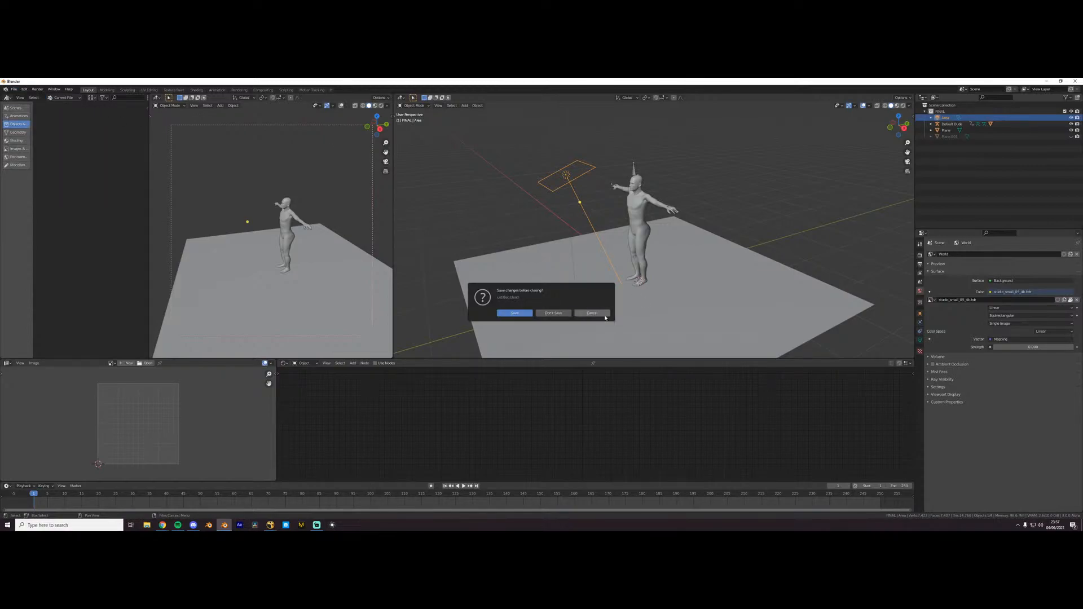
pyautogui.click(553, 313)
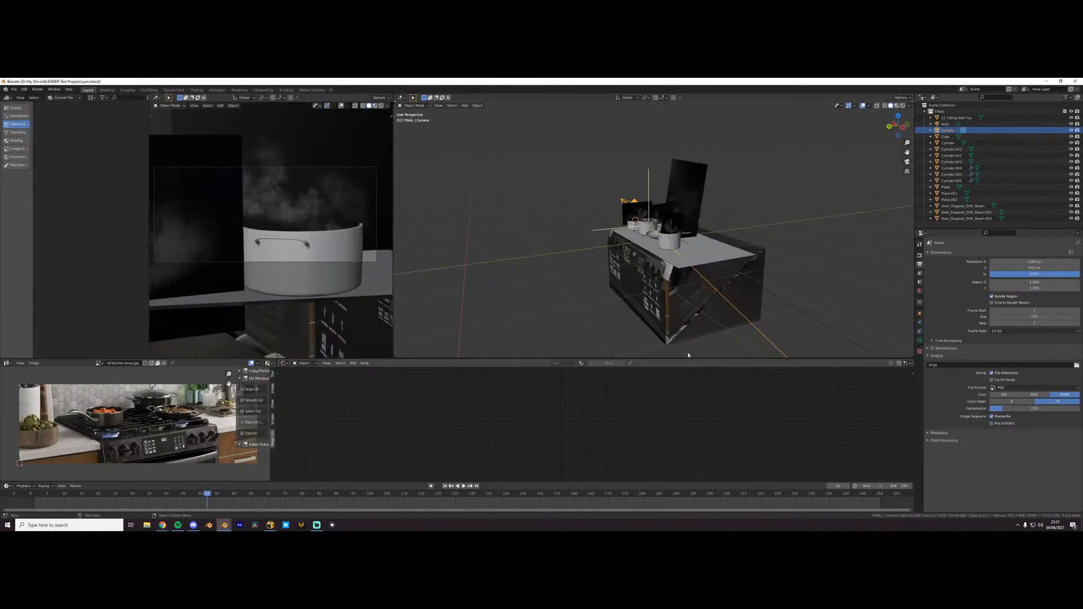
# - Select the soup pot with the ladle on the stove and switch the camera view to Rendered shading
pyautogui.moveTo(627, 290); pyautogui.dragTo(677, 309, button='middle')
pyautogui.scroll(4, 666, 309)
pyautogui.moveTo(592, 320)
pyautogui.mouseDown(button='middle')
pyautogui.moveTo(641, 306)
pyautogui.moveTo(581, 327)
pyautogui.mouseUp(button='middle')
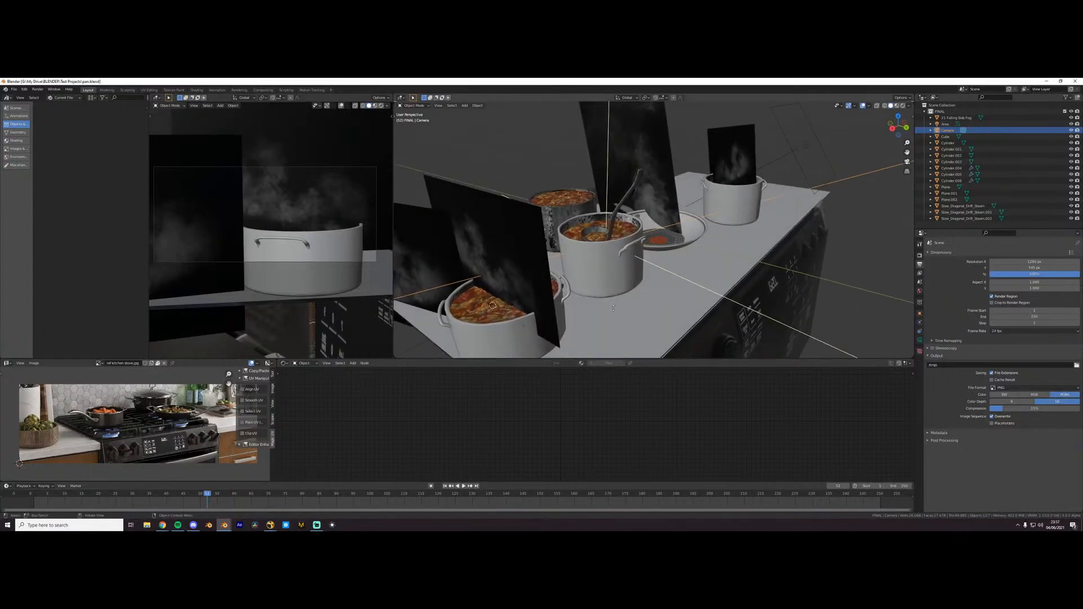
pyautogui.click(605, 257)
pyautogui.scroll(3, 598, 265)
pyautogui.moveTo(590, 282); pyautogui.dragTo(577, 305, button='middle')
pyautogui.scroll(-2, 282, 214)
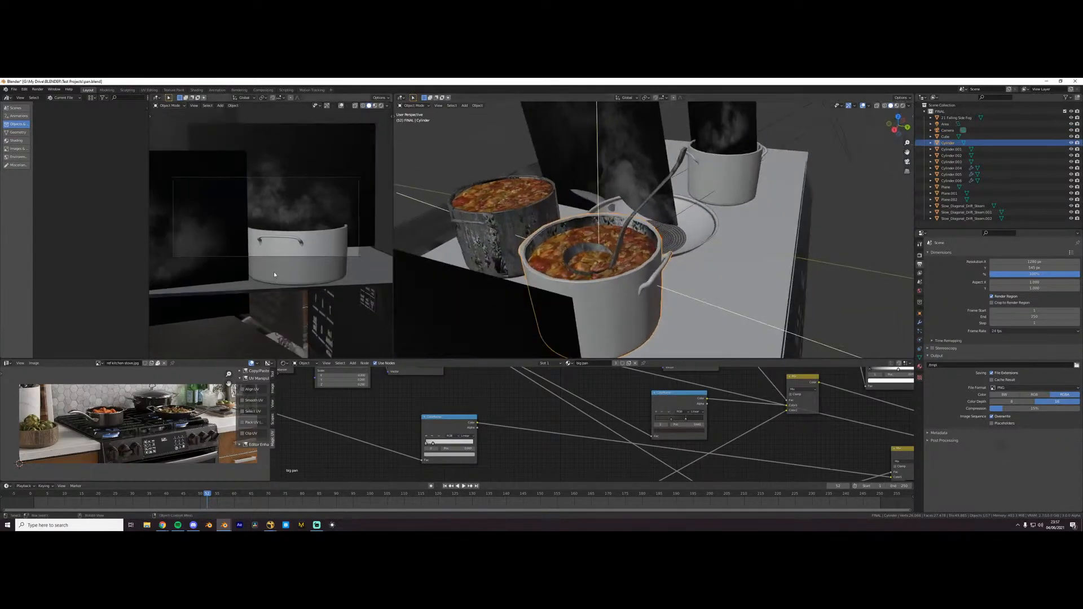
pyautogui.press('z')
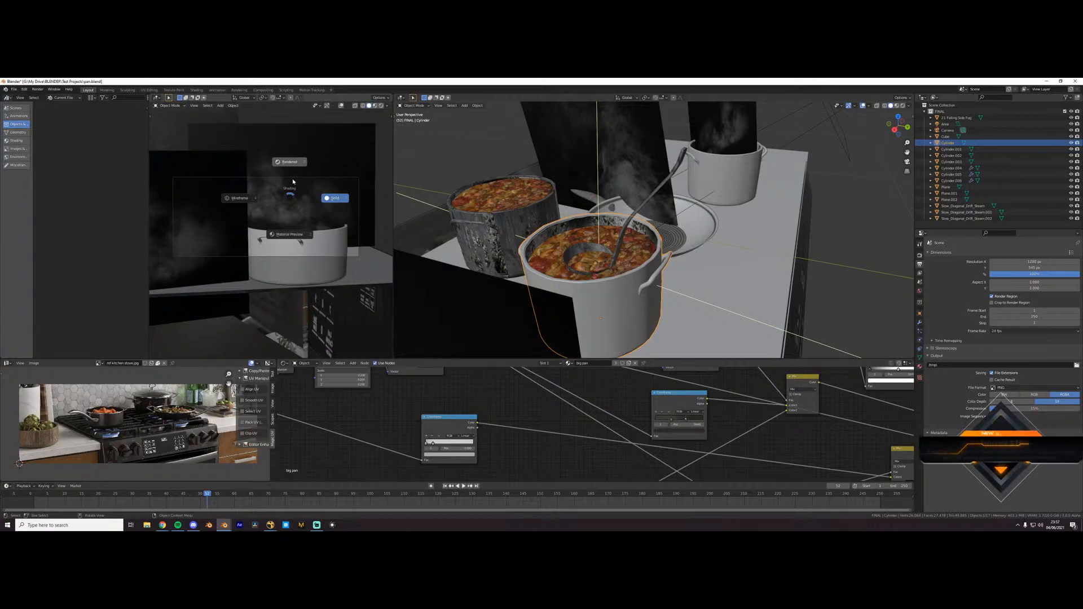
pyautogui.click(293, 181)
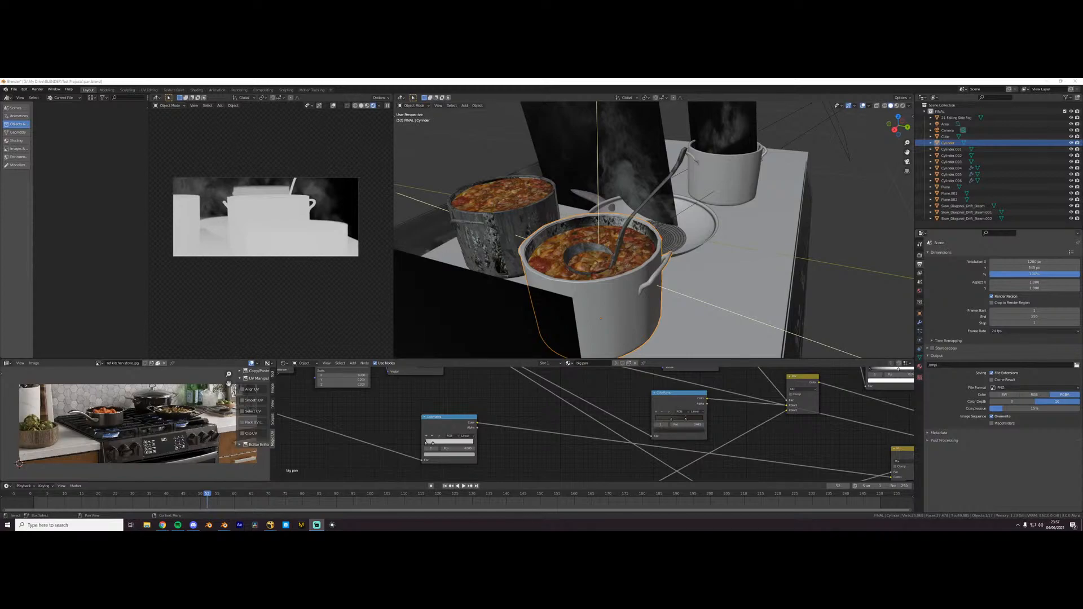
pyautogui.click(807, 441)
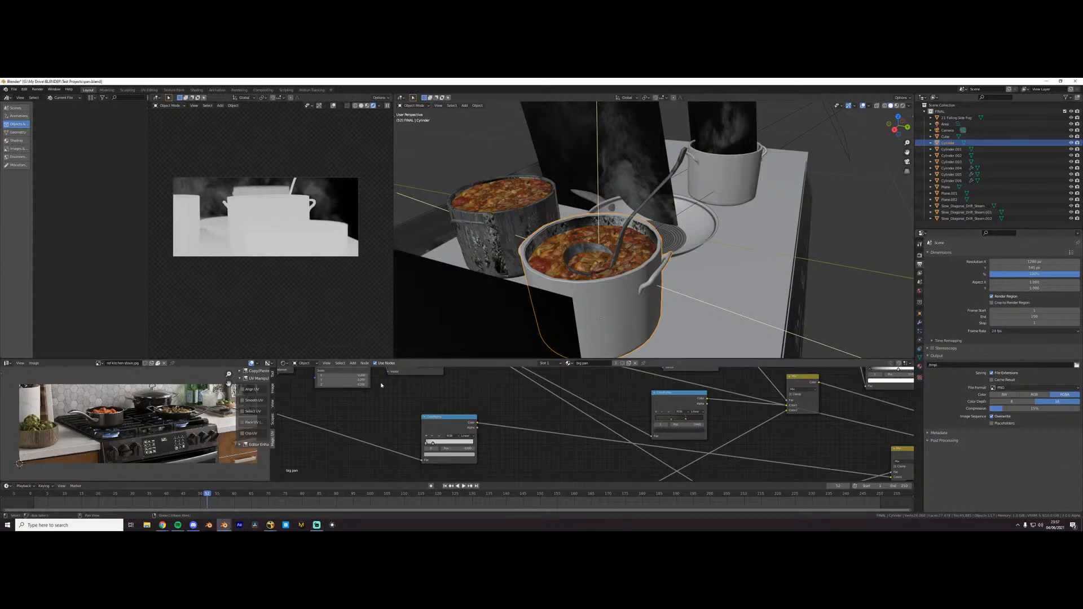
# - Select the Slow_Diagonal_Drift_Steam plane by the front pot and examine its placement and material nodes
pyautogui.scroll(-3, 632, 265)
pyautogui.moveTo(631, 267); pyautogui.dragTo(636, 255, button='middle')
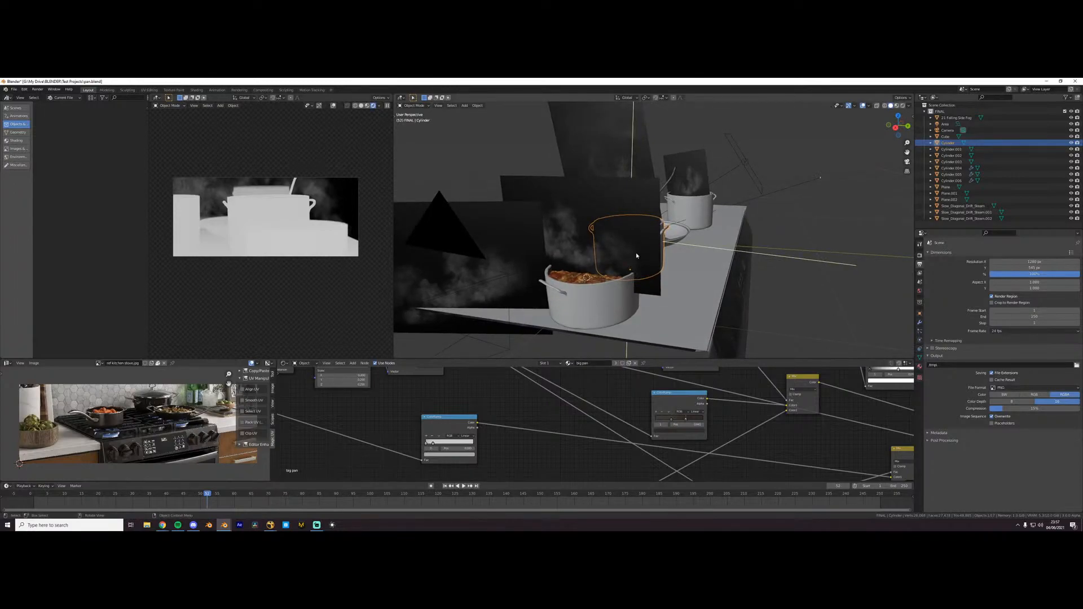
pyautogui.click(637, 256)
pyautogui.moveTo(636, 252); pyautogui.dragTo(651, 254, button='middle')
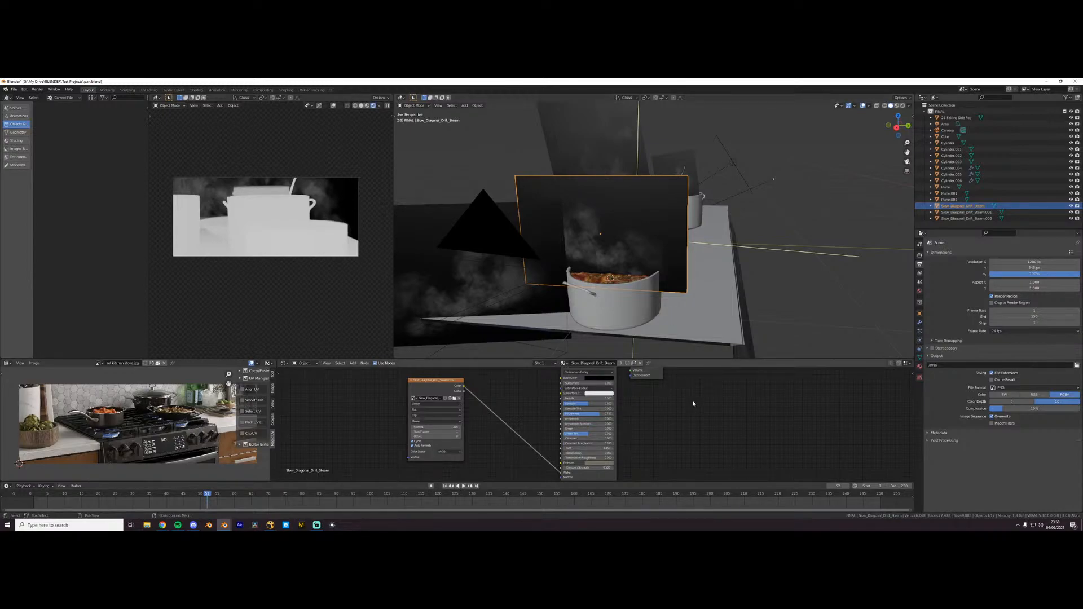
pyautogui.moveTo(787, 247); pyautogui.dragTo(777, 272, button='middle')
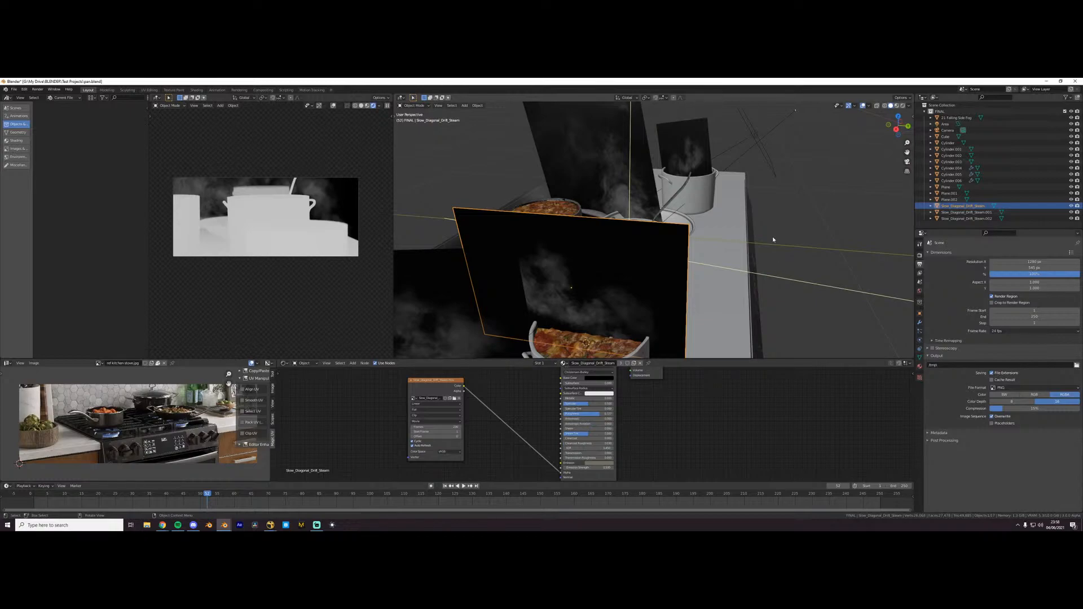
# - Set the rendered camera view's render pass to Combined
pyautogui.click(379, 107)
pyautogui.click(370, 162)
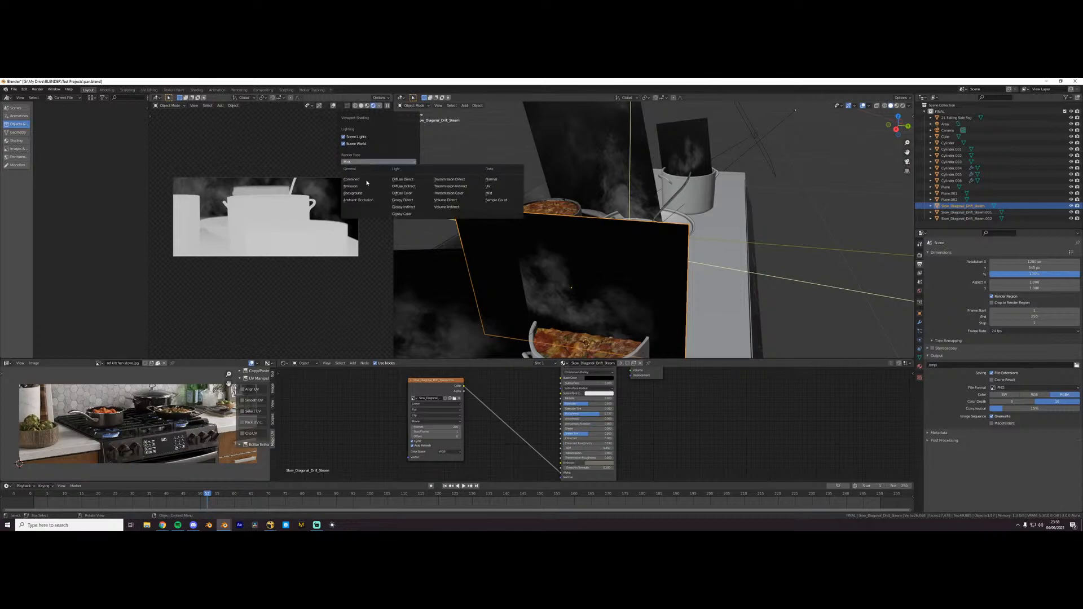
pyautogui.click(363, 180)
pyautogui.scroll(-5, 594, 286)
pyautogui.moveTo(594, 285); pyautogui.dragTo(569, 293, button='middle')
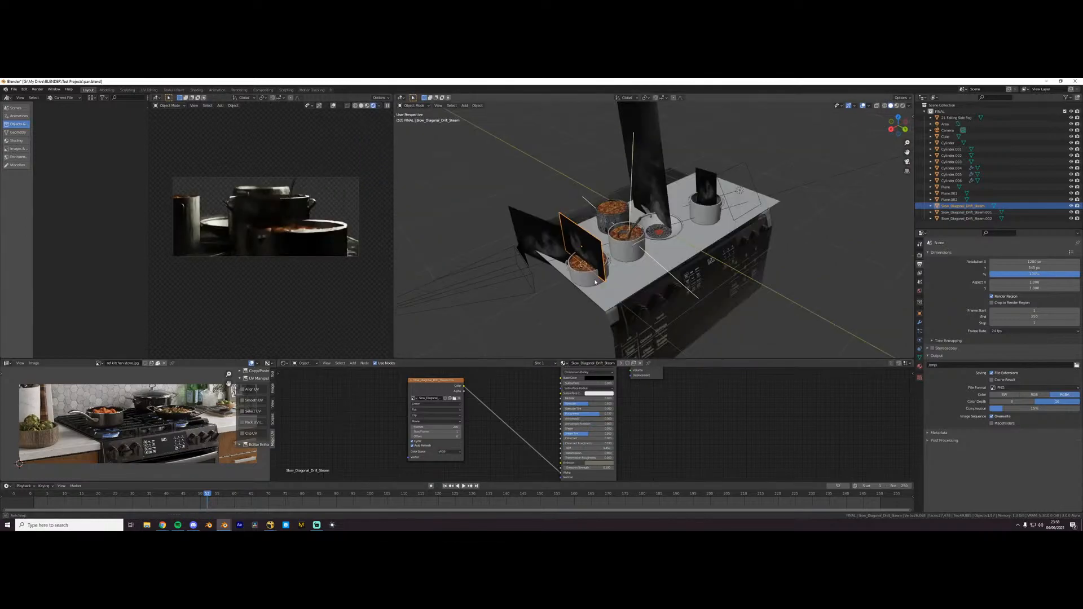
# - Return the rendered view to the camera's view and select the camera object beside the stove
pyautogui.click(750, 314)
pyautogui.moveTo(293, 269); pyautogui.dragTo(255, 280, button='middle')
pyautogui.press('KP_0')
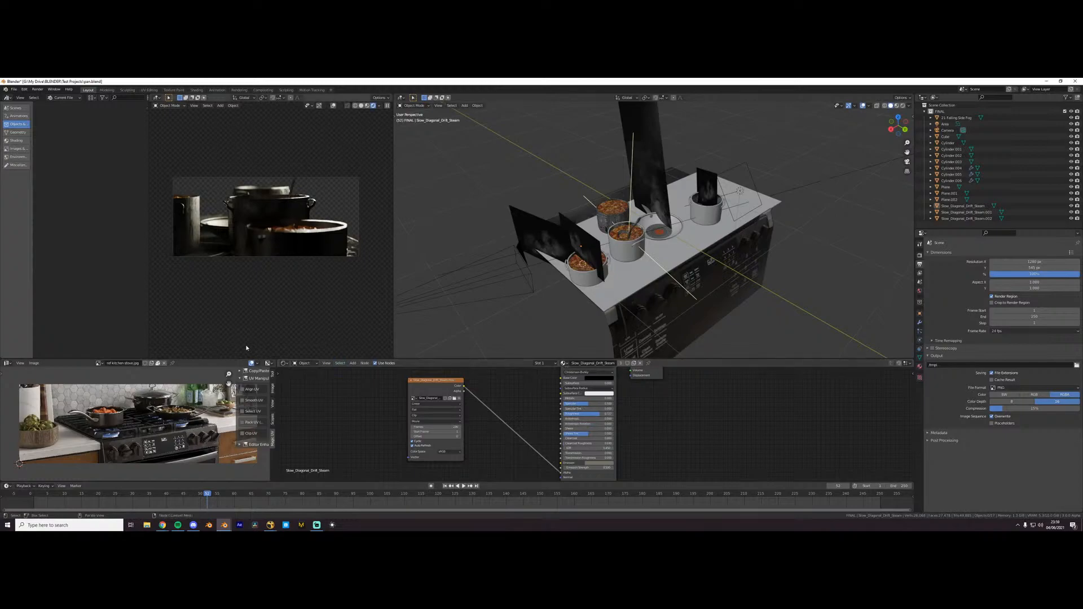
pyautogui.click(524, 286)
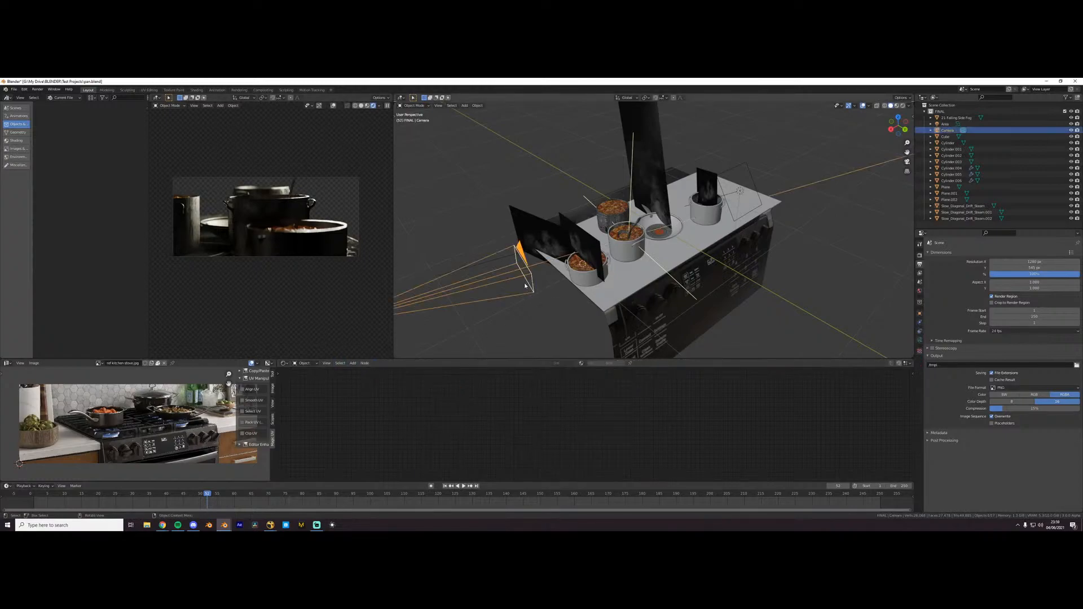
pyautogui.scroll(3, 551, 287)
pyautogui.moveTo(551, 287)
pyautogui.mouseDown(button='middle')
pyautogui.moveTo(529, 269)
pyautogui.moveTo(549, 295)
pyautogui.mouseUp(button='middle')
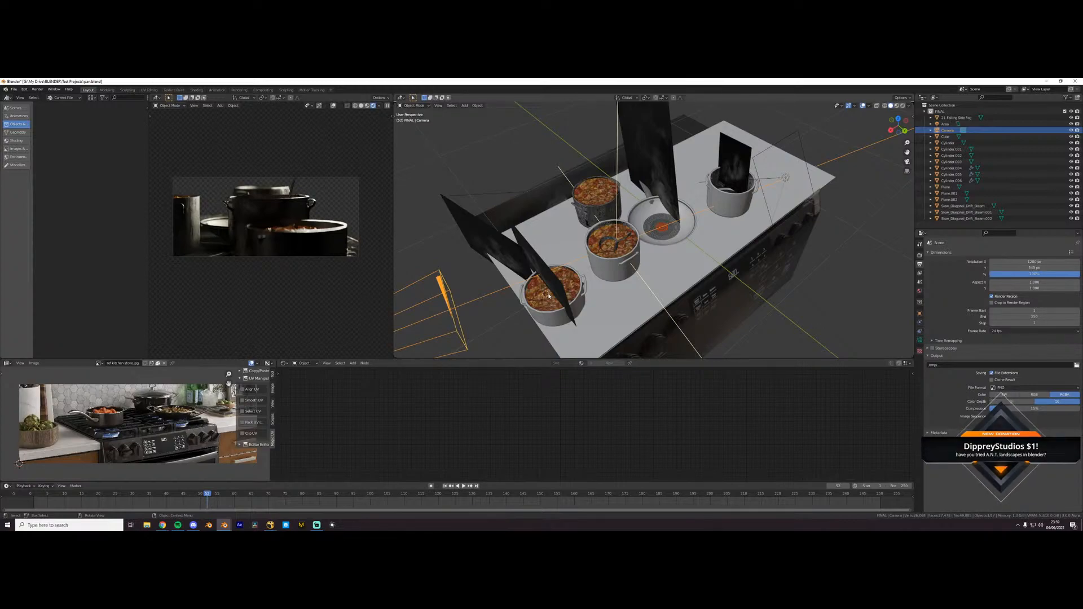
# - Add a Landscape mesh to the scene, look over the generated terrain and delete it
pyautogui.hotkey('shift', 'a')
pyautogui.moveTo(591, 264)
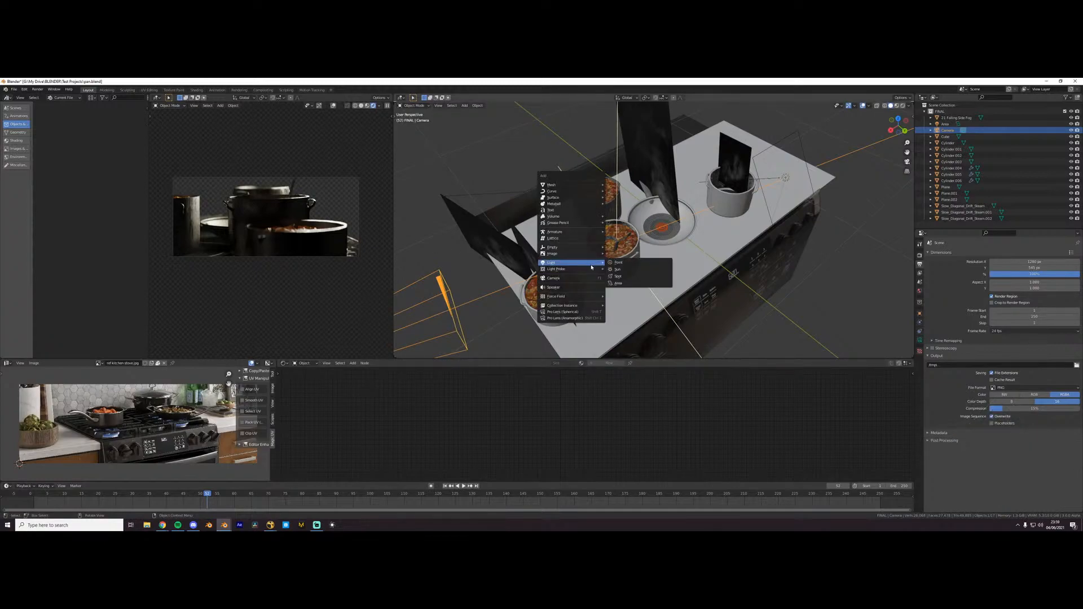
pyautogui.moveTo(564, 189)
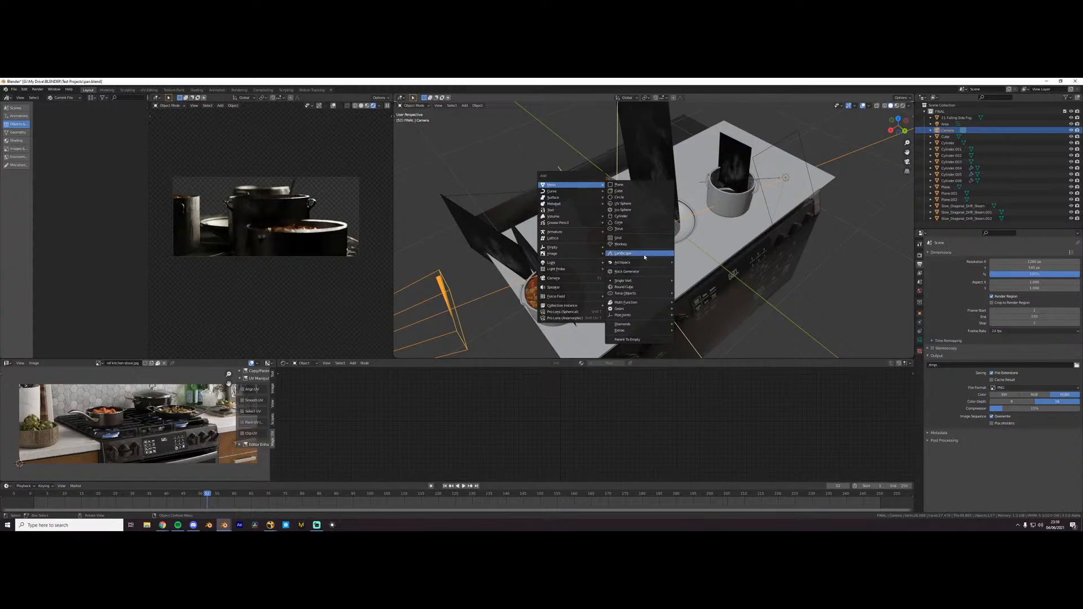
pyautogui.click(623, 253)
pyautogui.scroll(-2, 610, 248)
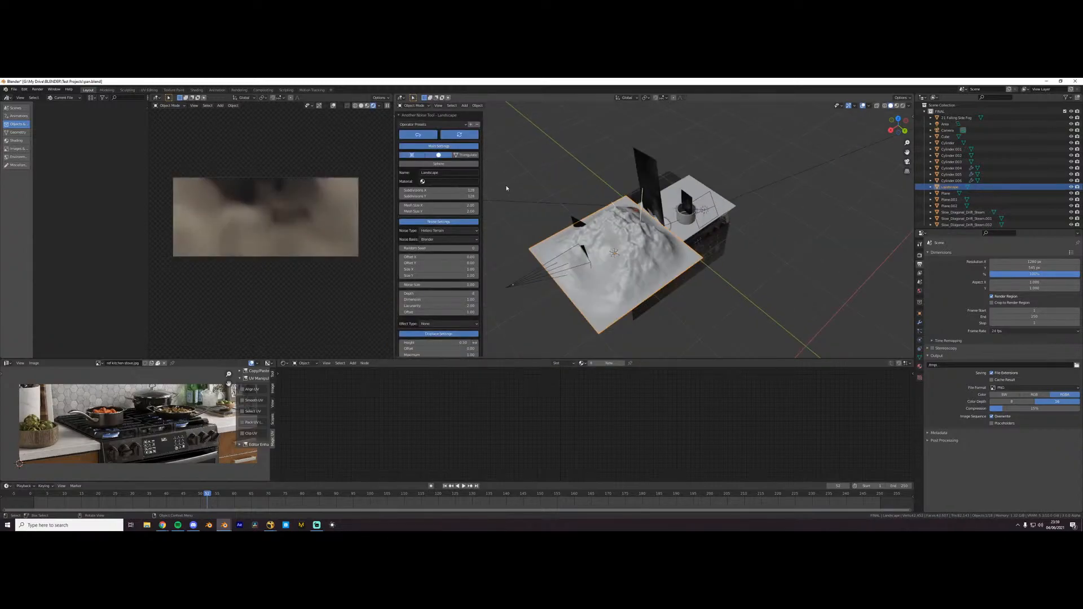
pyautogui.moveTo(506, 187); pyautogui.dragTo(658, 227, button='middle')
pyautogui.scroll(2, 672, 238)
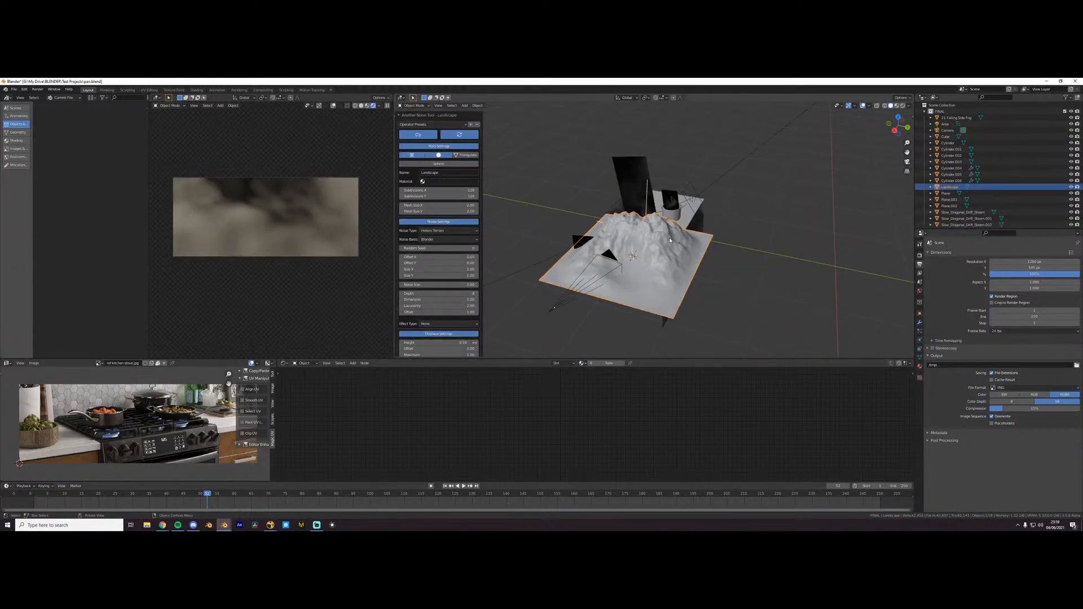
pyautogui.press('Delete')
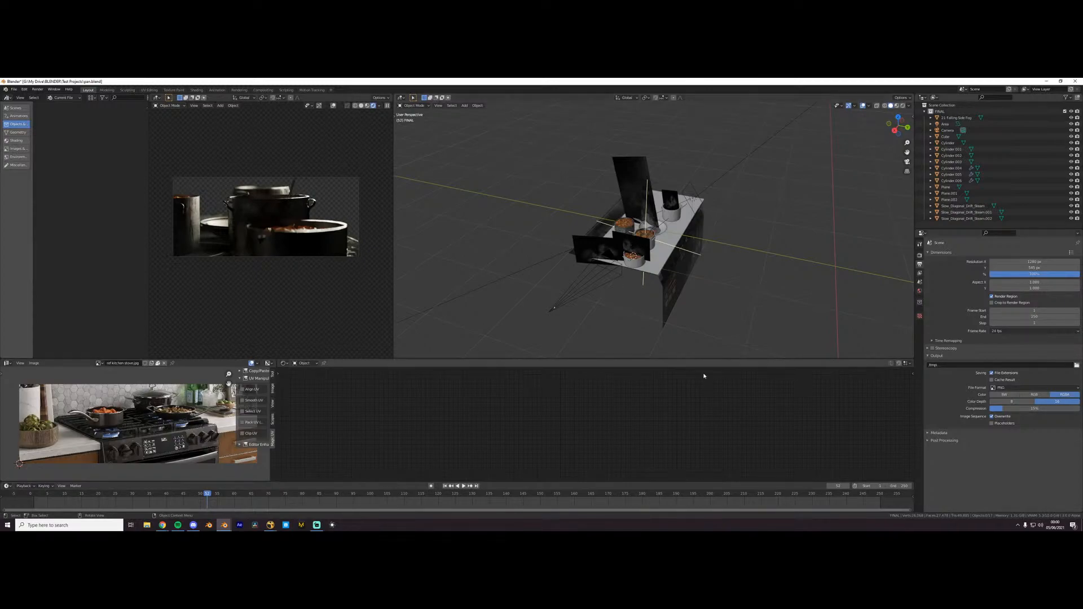
# - Select the stove body and examine its shape and material nodes
pyautogui.scroll(2, 680, 299)
pyautogui.moveTo(691, 291); pyautogui.dragTo(659, 293, button='middle')
pyautogui.click(660, 303)
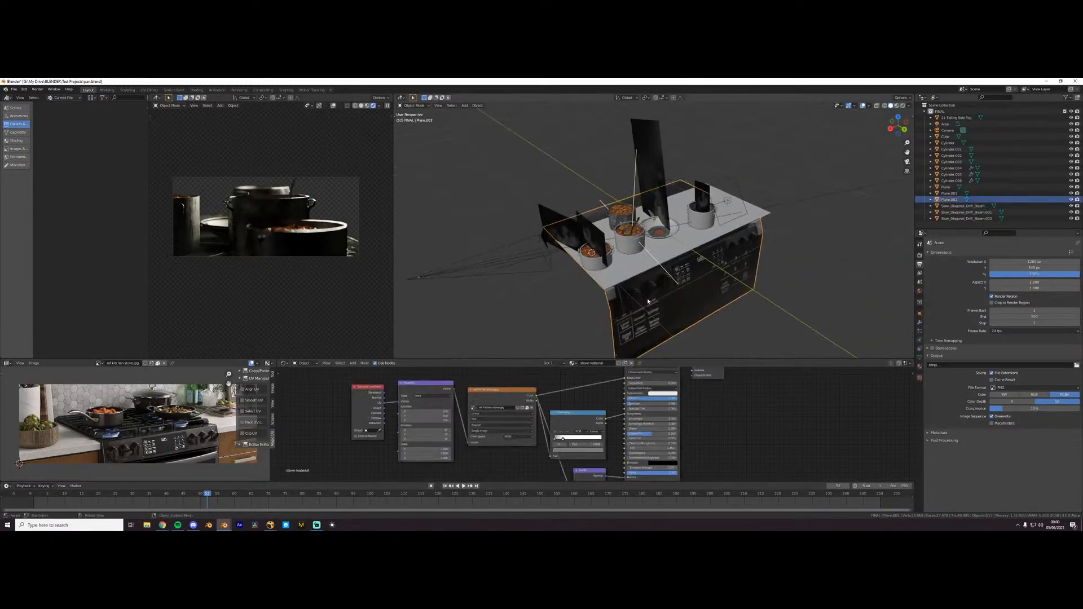
pyautogui.click(532, 263)
pyautogui.scroll(-3, 560, 262)
pyautogui.hotkey('shift', 'a')
pyautogui.moveTo(600, 246)
pyautogui.press('Escape')
# - Select the soup surface inside the pot with the ladle and inspect its mesh in Edit Mode
pyautogui.click(600, 290)
pyautogui.scroll(6, 626, 287)
pyautogui.moveTo(644, 279)
pyautogui.mouseDown(button='middle')
pyautogui.moveTo(693, 283)
pyautogui.moveTo(650, 262)
pyautogui.moveTo(662, 271)
pyautogui.moveTo(660, 259)
pyautogui.moveTo(656, 272)
pyautogui.mouseUp(button='middle')
pyautogui.scroll(4, 692, 276)
pyautogui.scroll(3, 688, 268)
pyautogui.click(688, 270)
pyautogui.scroll(2, 684, 271)
pyautogui.click(666, 279)
pyautogui.press('Tab')
pyautogui.press('Tab')
pyautogui.scroll(-3, 662, 272)
pyautogui.press('Tab')
pyautogui.press('Tab')
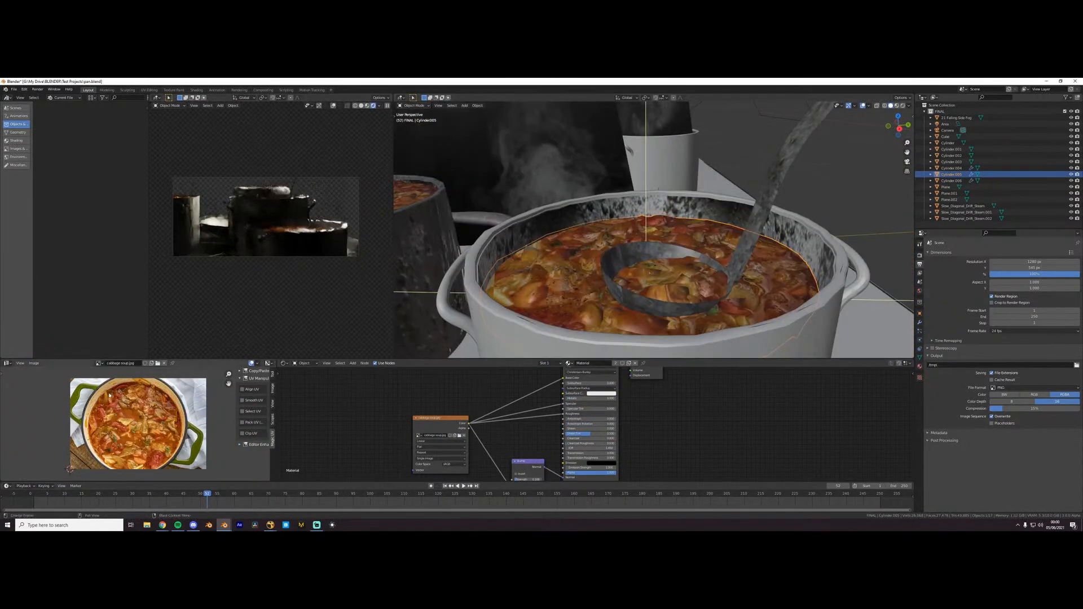
# - Examine the soup and ladle up close and try moving the selected object
pyautogui.scroll(1, 163, 422)
pyautogui.scroll(-10, 672, 314)
pyautogui.moveTo(672, 314); pyautogui.dragTo(677, 282, button='middle')
pyautogui.click(654, 259)
pyautogui.press('g')
pyautogui.click(258, 254)
# - Select the pot nearest the camera and examine its big pan bottom material nodes and material properties
pyautogui.scroll(1, 671, 248)
pyautogui.moveTo(675, 246)
pyautogui.mouseDown(button='middle')
pyautogui.moveTo(685, 272)
pyautogui.moveTo(659, 260)
pyautogui.mouseUp(button='middle')
pyautogui.click(673, 275)
pyautogui.scroll(-13, 661, 419)
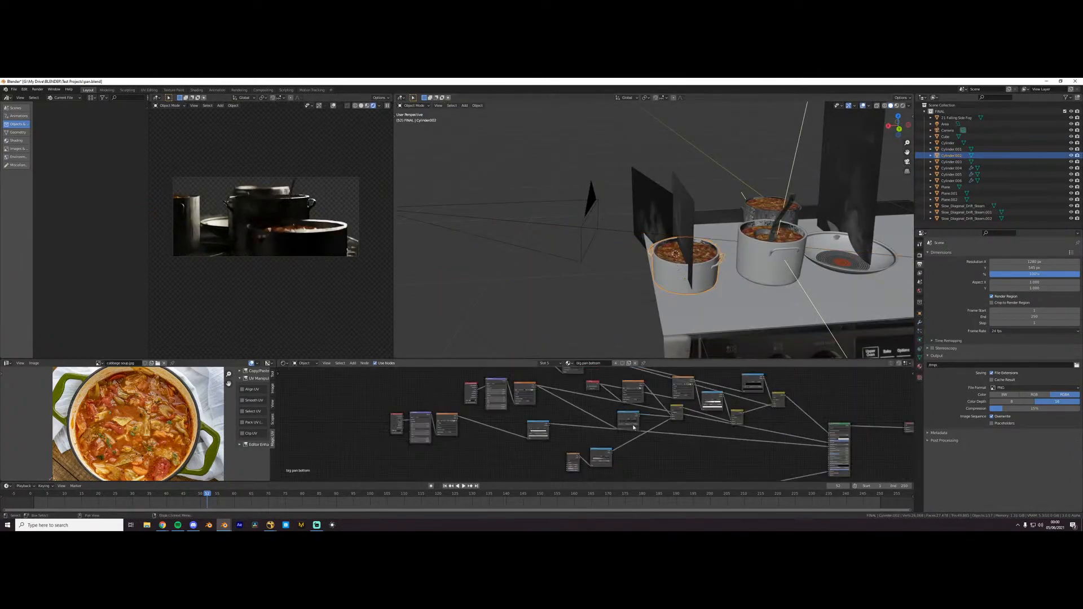
pyautogui.click(920, 366)
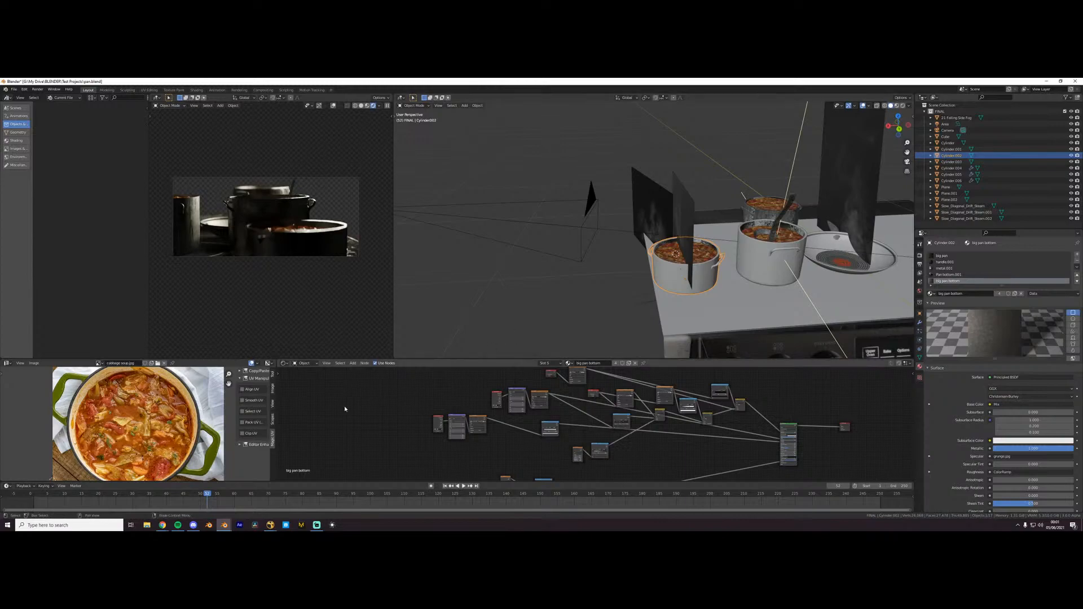
pyautogui.moveTo(543, 326)
pyautogui.mouseDown(button='middle')
pyautogui.moveTo(551, 332)
pyautogui.moveTo(530, 319)
pyautogui.mouseUp(button='middle')
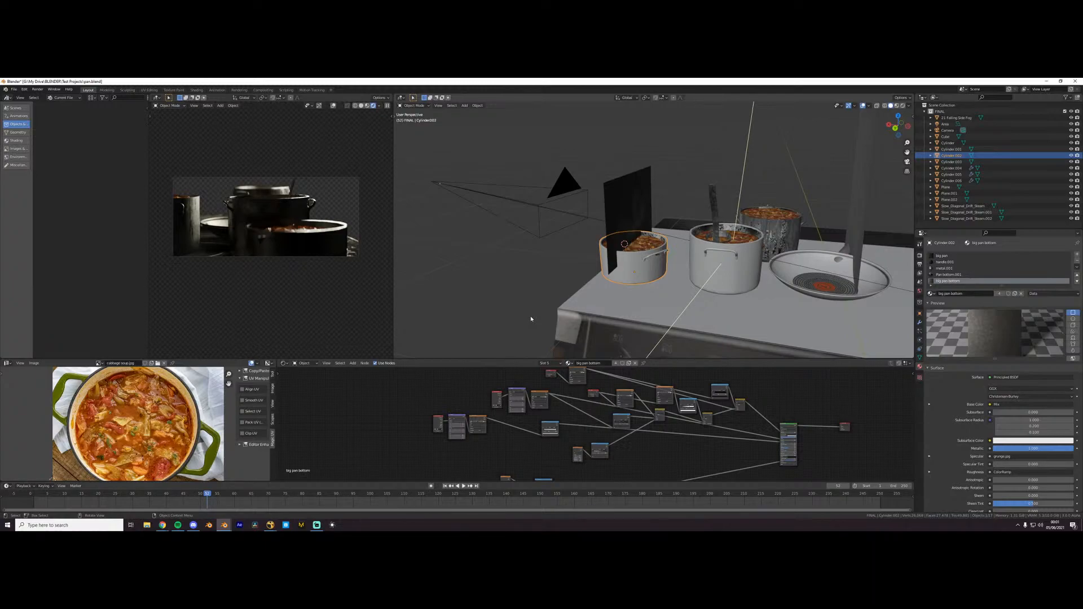
# - Switch to Pinterest in Chrome, return from the steaming pots pin to All Pins and open the 16 Trendy Anime Art Wallpaper Studio Ghibli pin
pyautogui.click(163, 525)
pyautogui.click(161, 505)
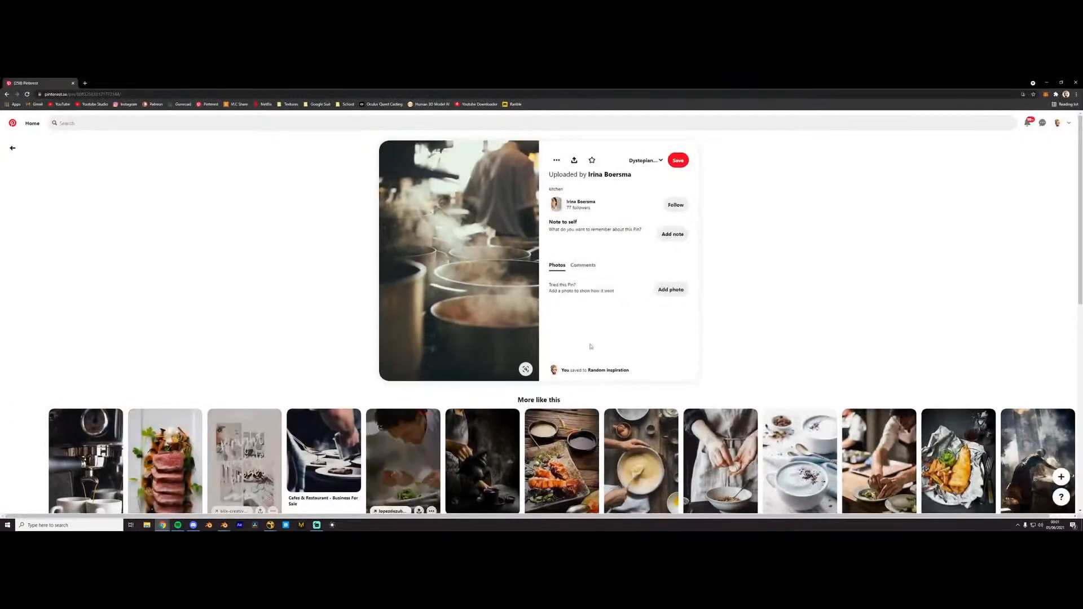
pyautogui.click(16, 149)
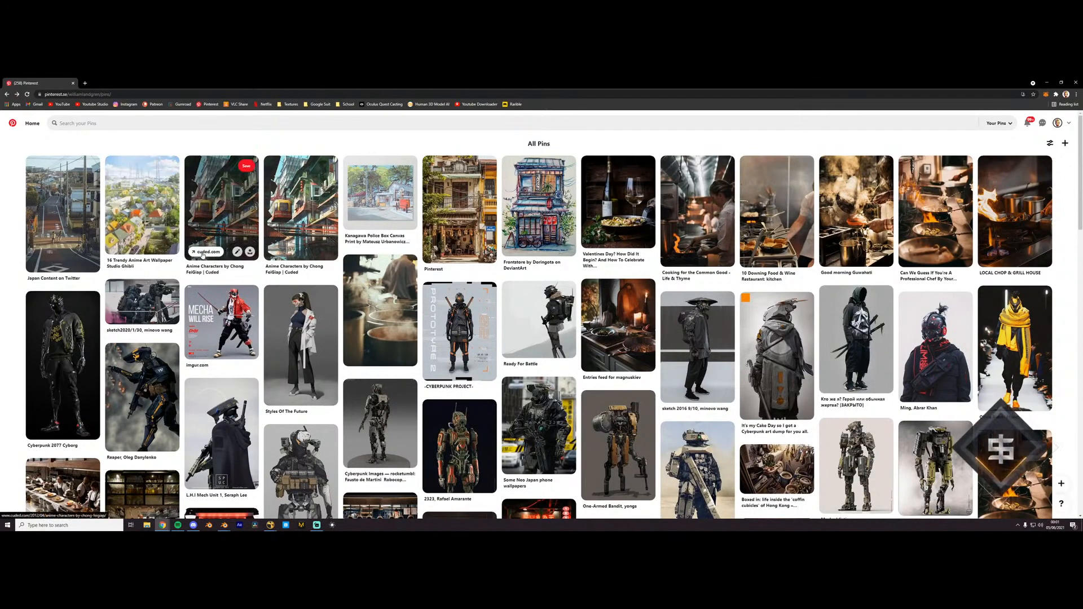
pyautogui.click(142, 209)
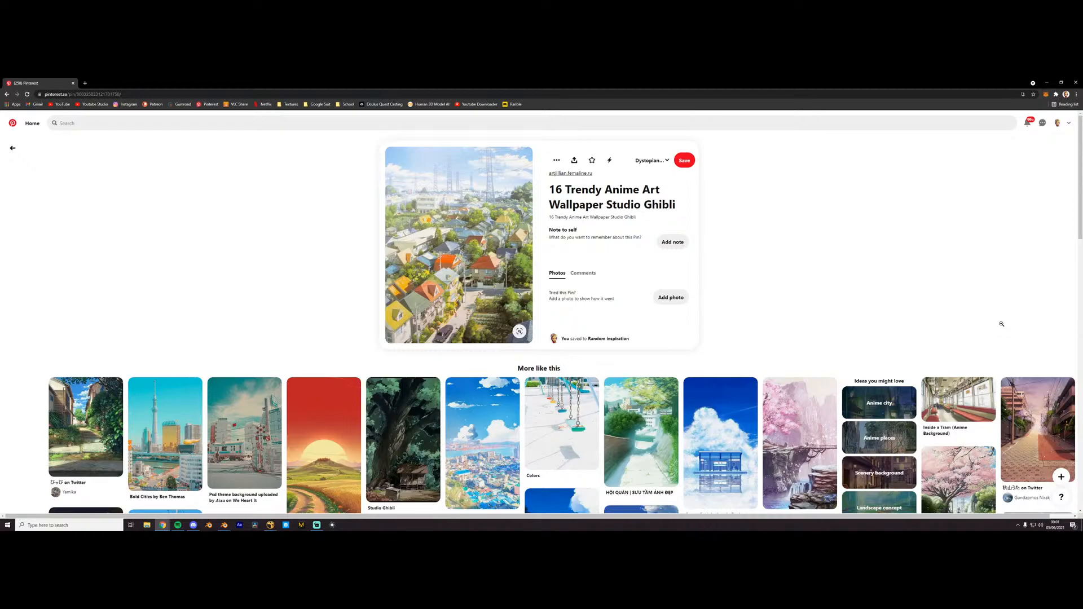
# - Minimize the browser and close the pan.blend scene in Blender without saving its changes
pyautogui.click(1046, 82)
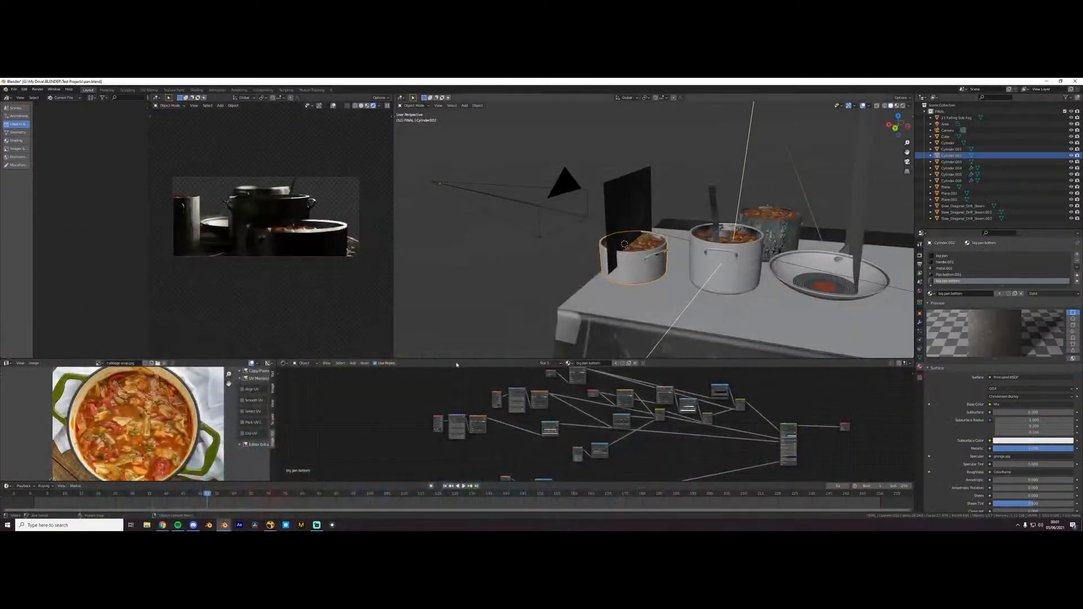
pyautogui.click(13, 89)
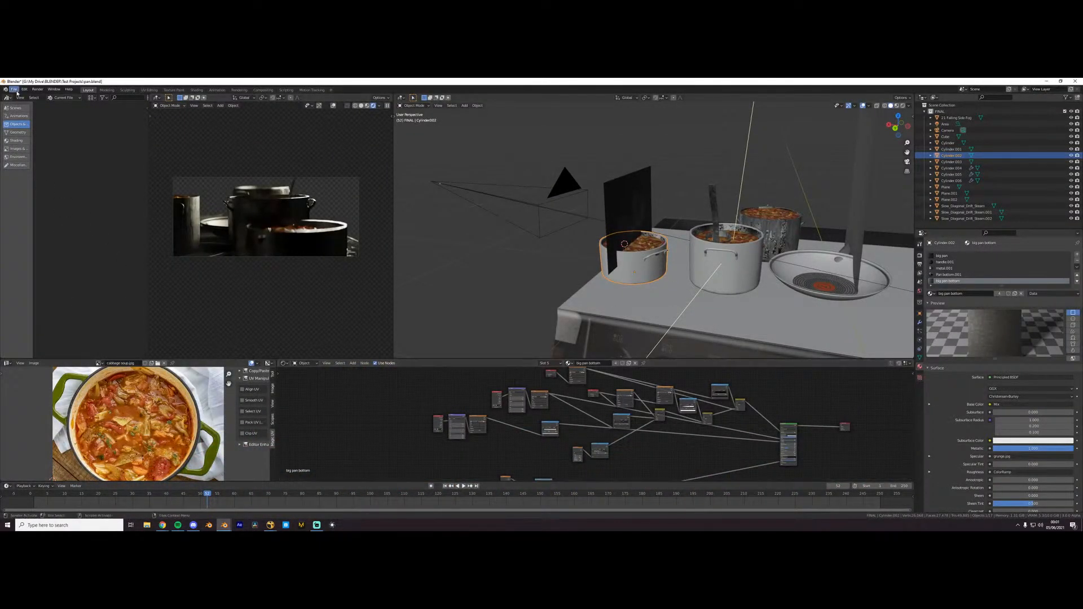
pyautogui.click(20, 215)
pyautogui.click(547, 314)
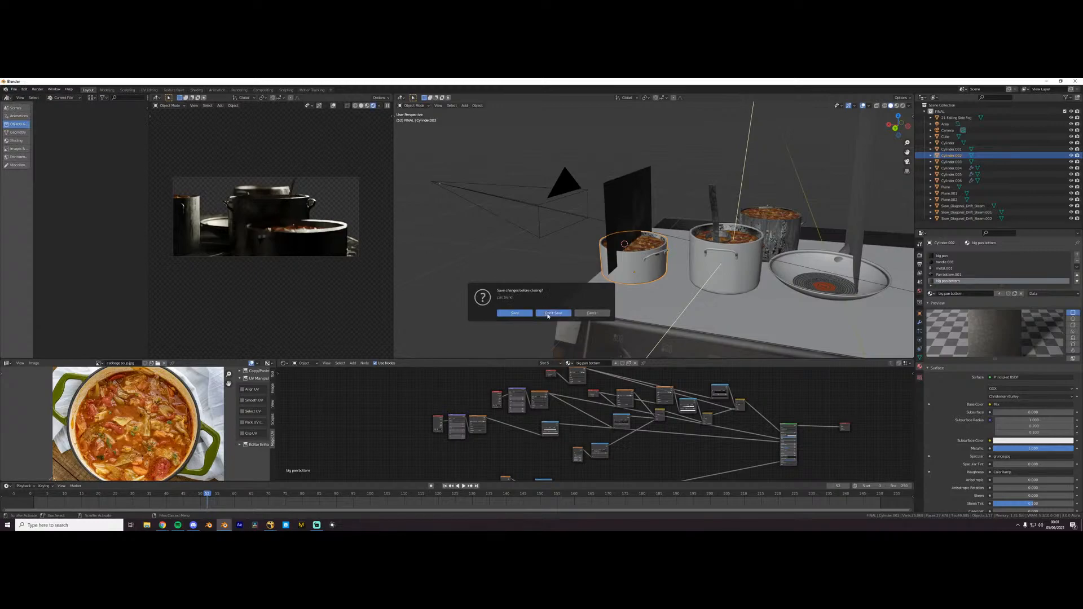
# - Clear all objects from the new scene, add a Landscape mesh and expand its Another Noise Tool settings
pyautogui.moveTo(805, 210); pyautogui.dragTo(780, 223, button='middle')
pyautogui.scroll(-3, 774, 213)
pyautogui.press('a')
pyautogui.press('Delete')
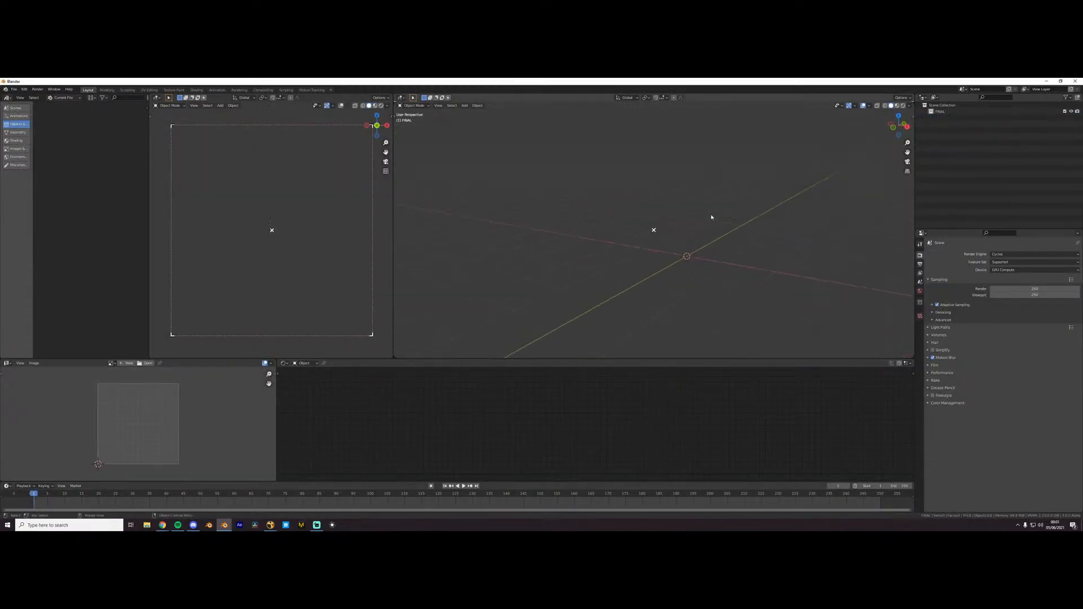
pyautogui.hotkey('shift', 'a')
pyautogui.moveTo(654, 215)
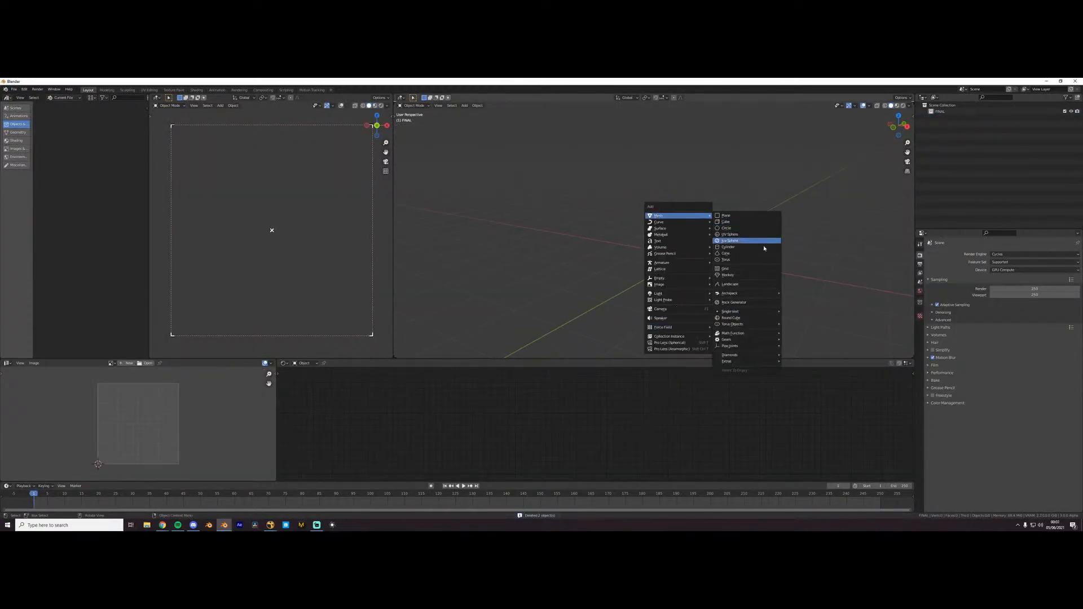
pyautogui.click(745, 286)
pyautogui.click(422, 353)
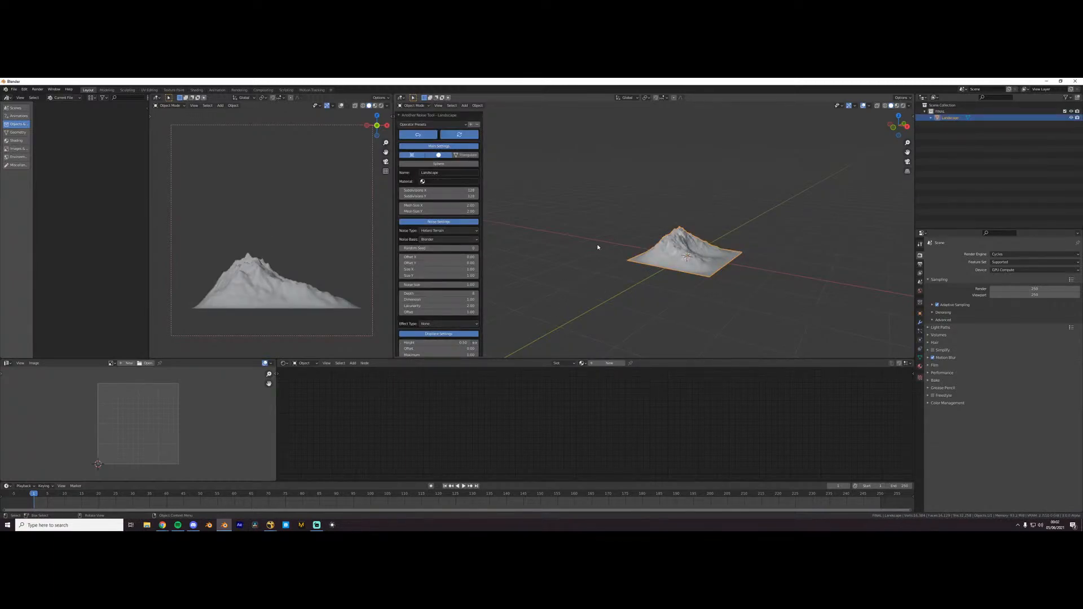
# - Try the Multi Fractal, Hybrid MFractal, Distorted Noise and Strata hTerrain noise types on the landscape
pyautogui.scroll(3, 583, 242)
pyautogui.moveTo(583, 242); pyautogui.dragTo(529, 251, button='middle')
pyautogui.click(429, 230)
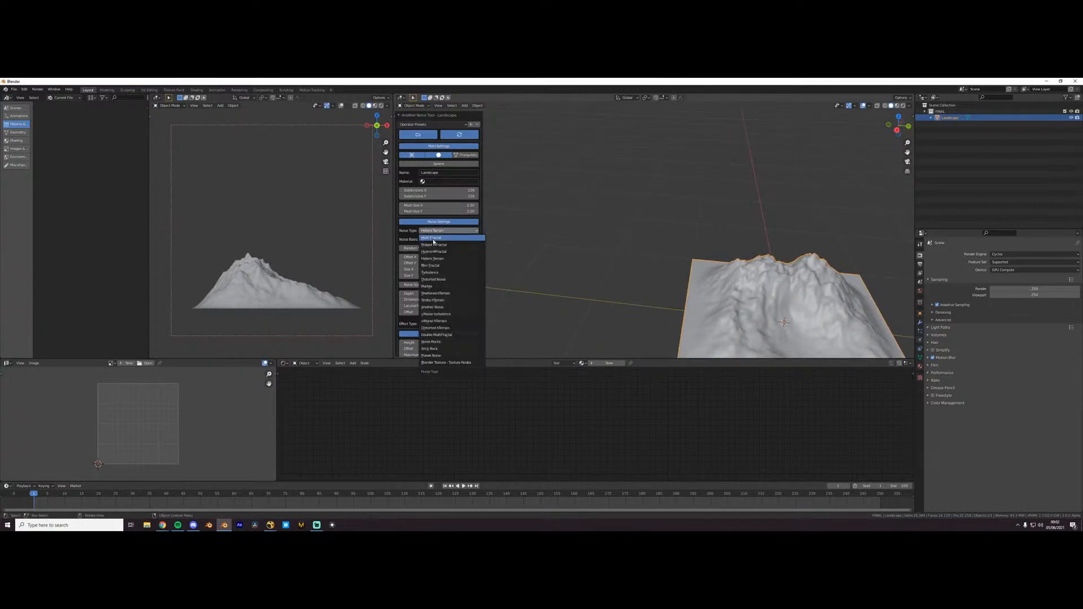
pyautogui.click(434, 244)
pyautogui.click(433, 230)
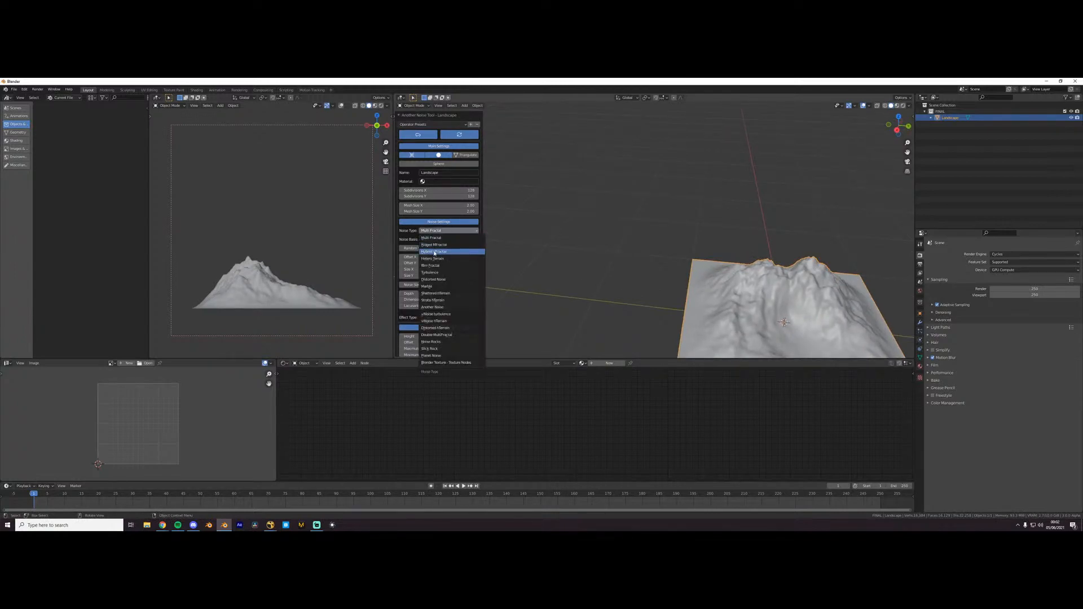
pyautogui.click(433, 252)
pyautogui.click(435, 231)
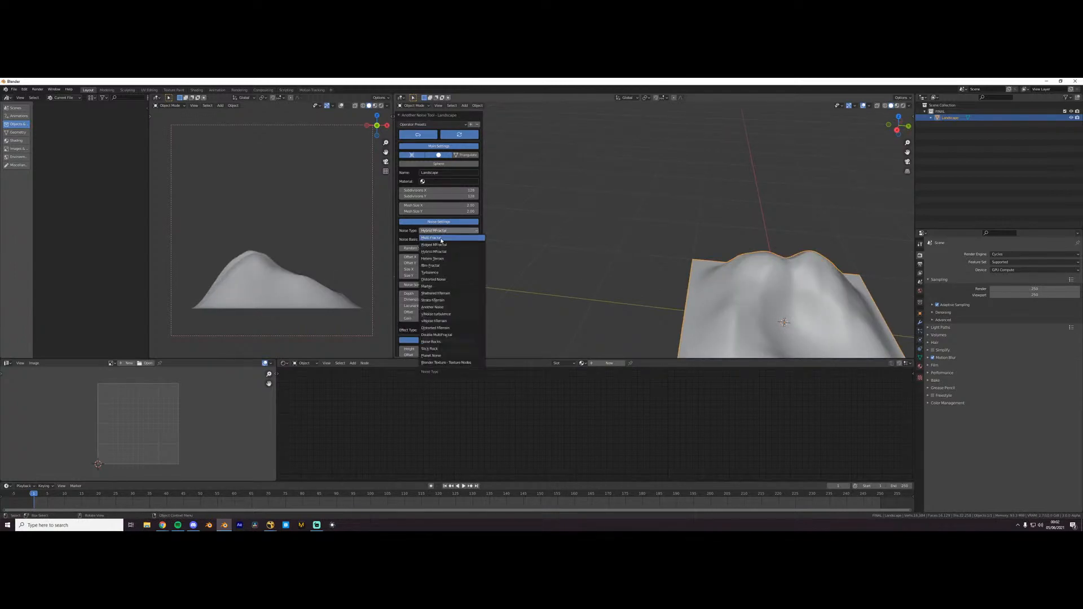
pyautogui.click(442, 278)
pyautogui.click(445, 231)
pyautogui.click(439, 300)
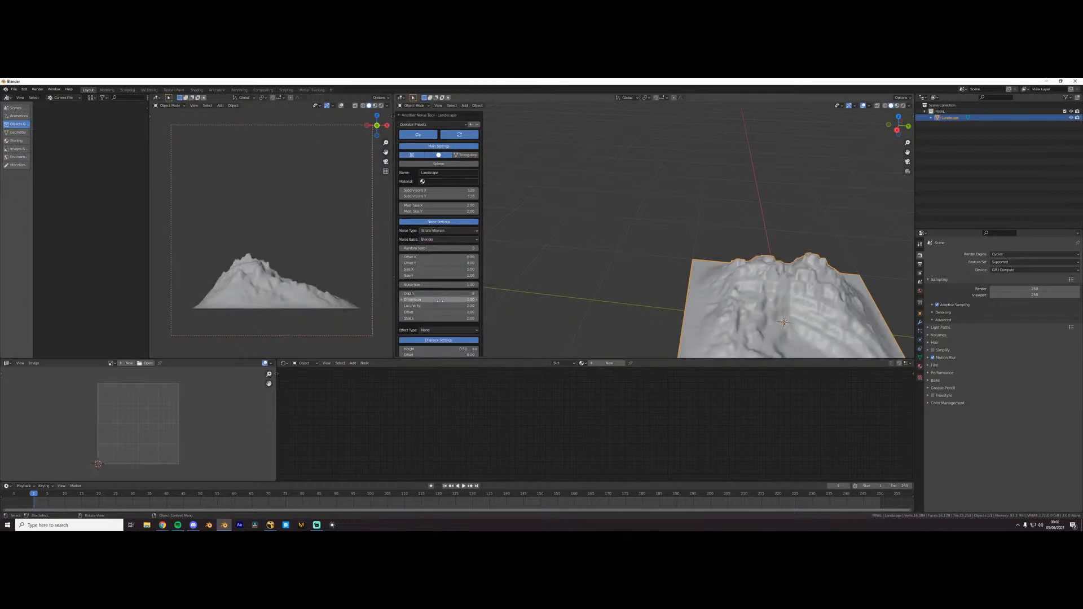
# - Compare the Slick Rock, Noise Rocks and vlNoise hTerrain noise types on the landscape
pyautogui.moveTo(719, 271); pyautogui.dragTo(522, 175, button='middle')
pyautogui.scroll(4, 671, 174)
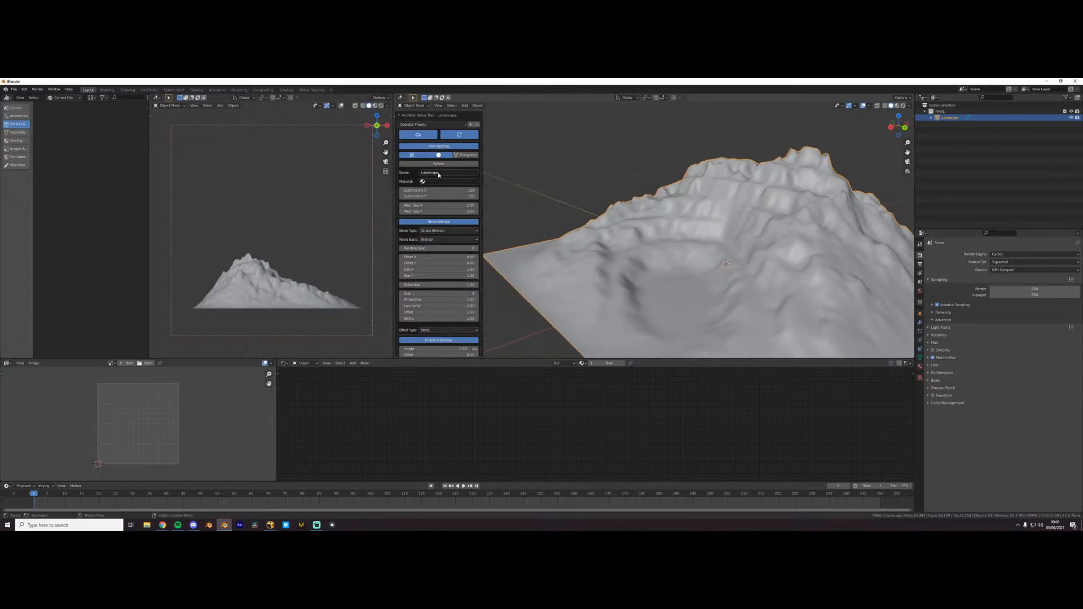
pyautogui.click(433, 232)
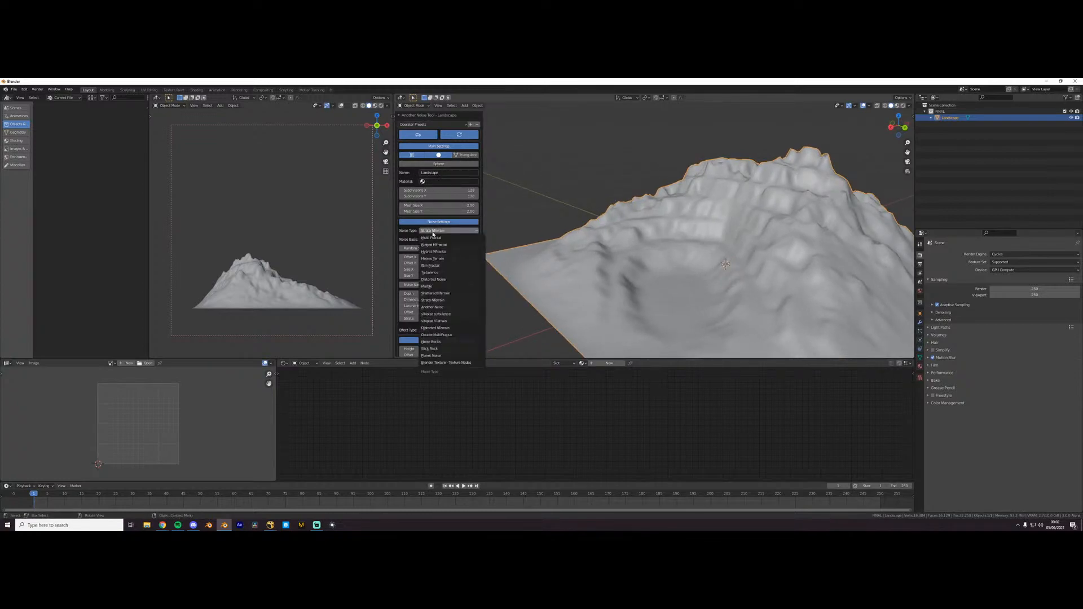
pyautogui.click(430, 349)
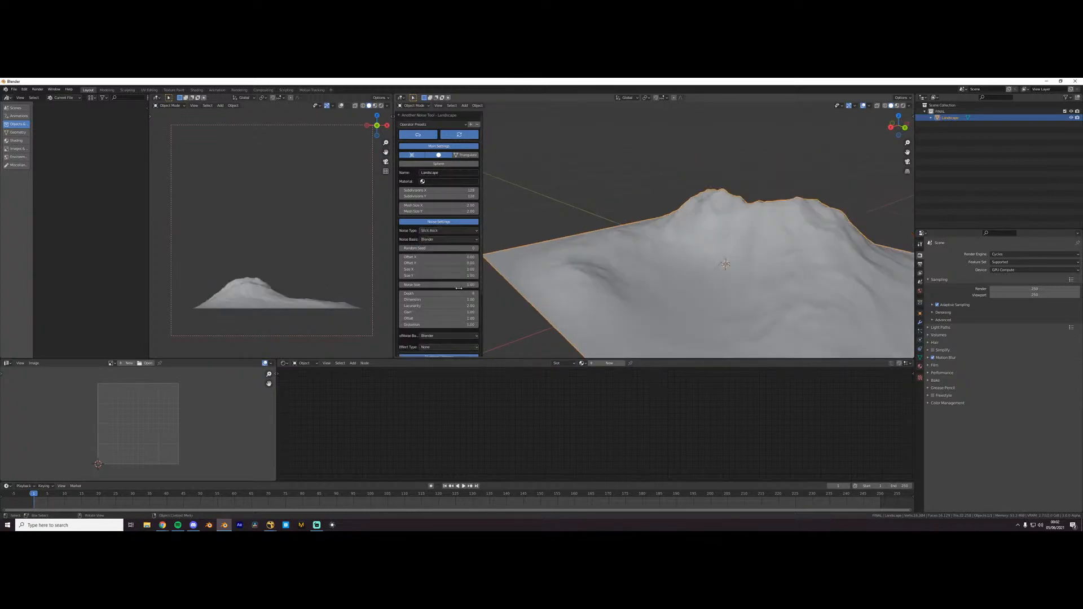
pyautogui.click(445, 231)
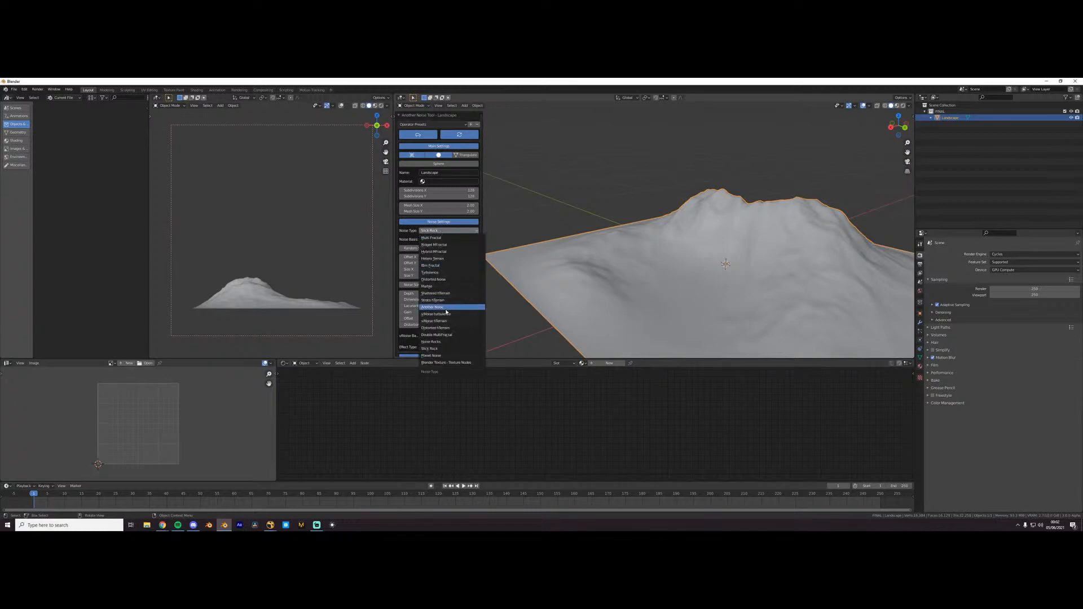
pyautogui.click(432, 342)
pyautogui.click(446, 230)
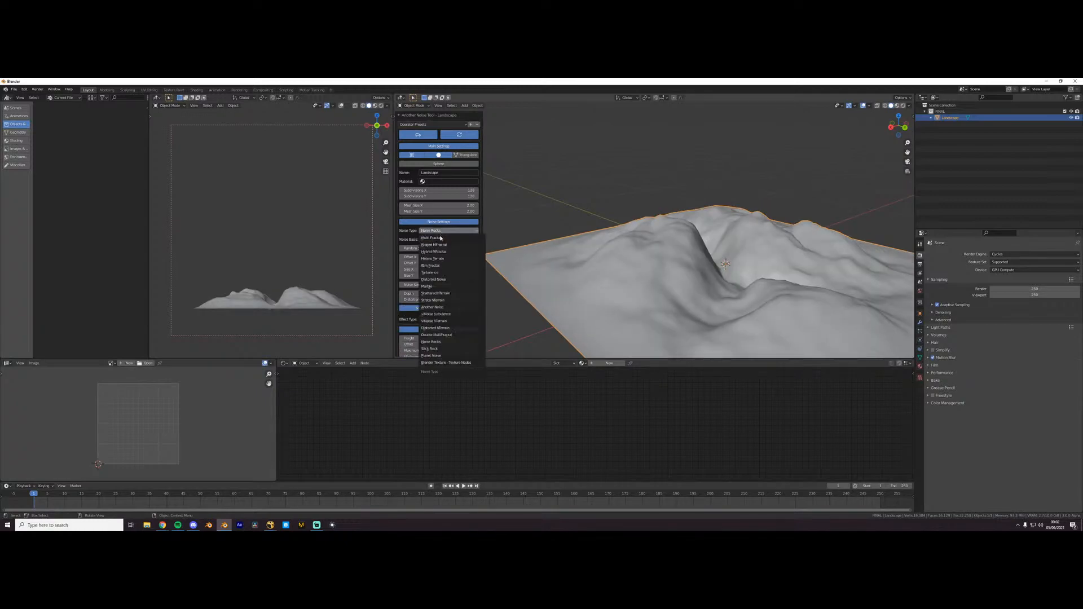
pyautogui.click(436, 321)
# - Set the landscape's noise type to vlNoise turbulence and increase its amplitude for spikier mountains
pyautogui.click(448, 231)
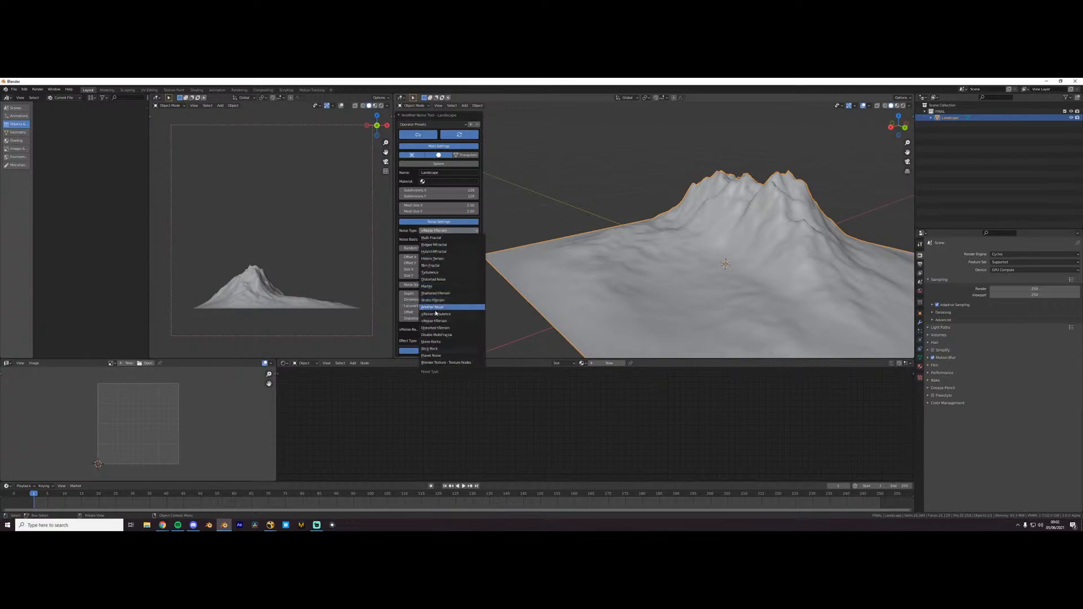
pyautogui.click(436, 314)
pyautogui.scroll(-4, 671, 240)
pyautogui.moveTo(692, 228); pyautogui.dragTo(627, 214, button='middle')
pyautogui.scroll(3, 725, 198)
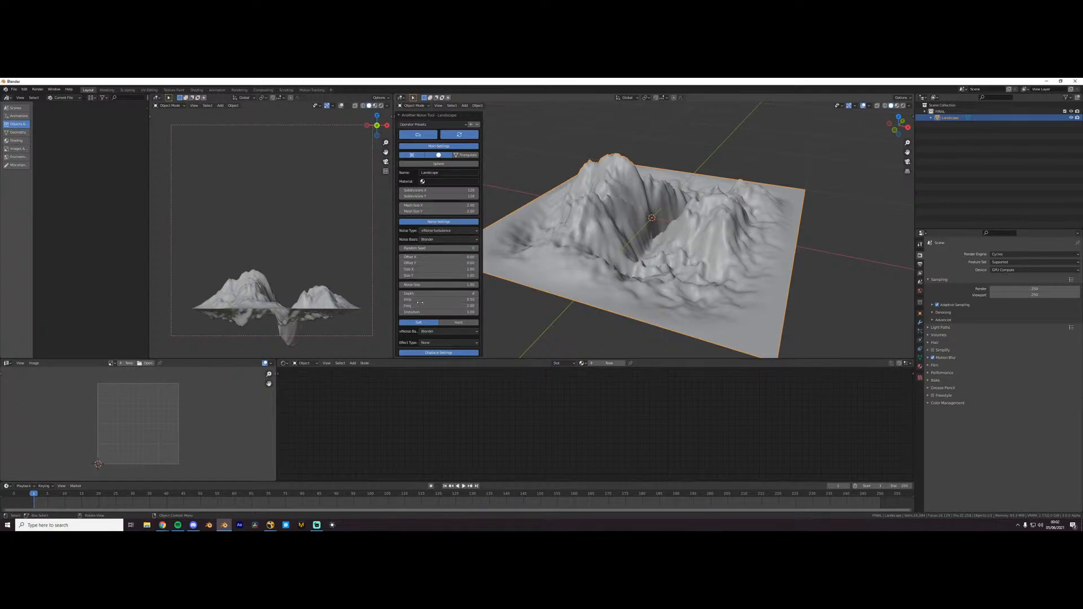
pyautogui.moveTo(416, 300); pyautogui.dragTo(435, 300)
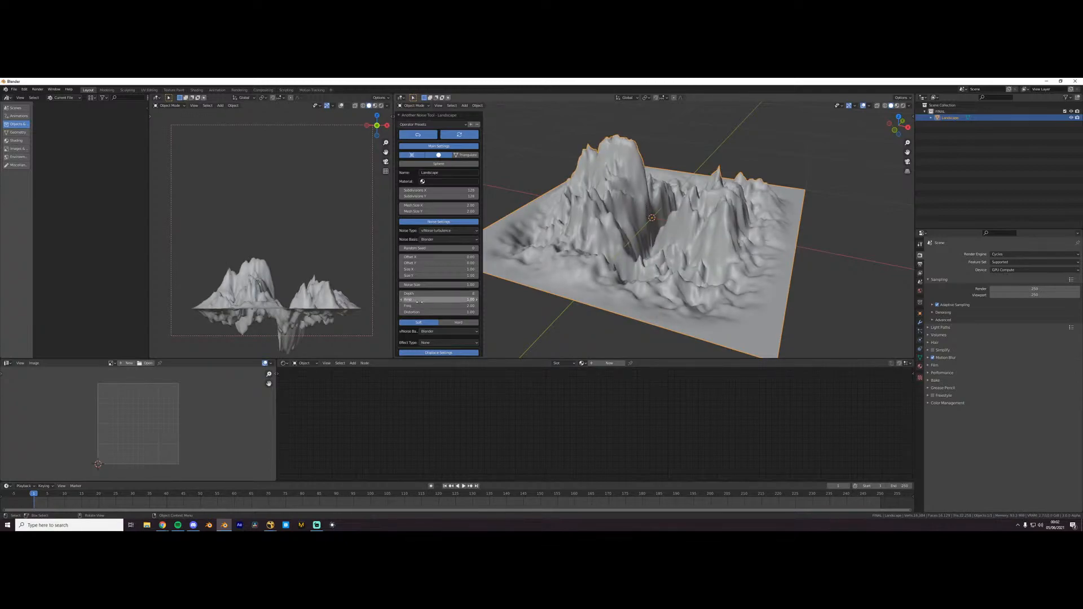
pyautogui.scroll(-5, 652, 266)
pyautogui.scroll(4, 653, 265)
pyautogui.moveTo(652, 266); pyautogui.dragTo(716, 271, button='middle')
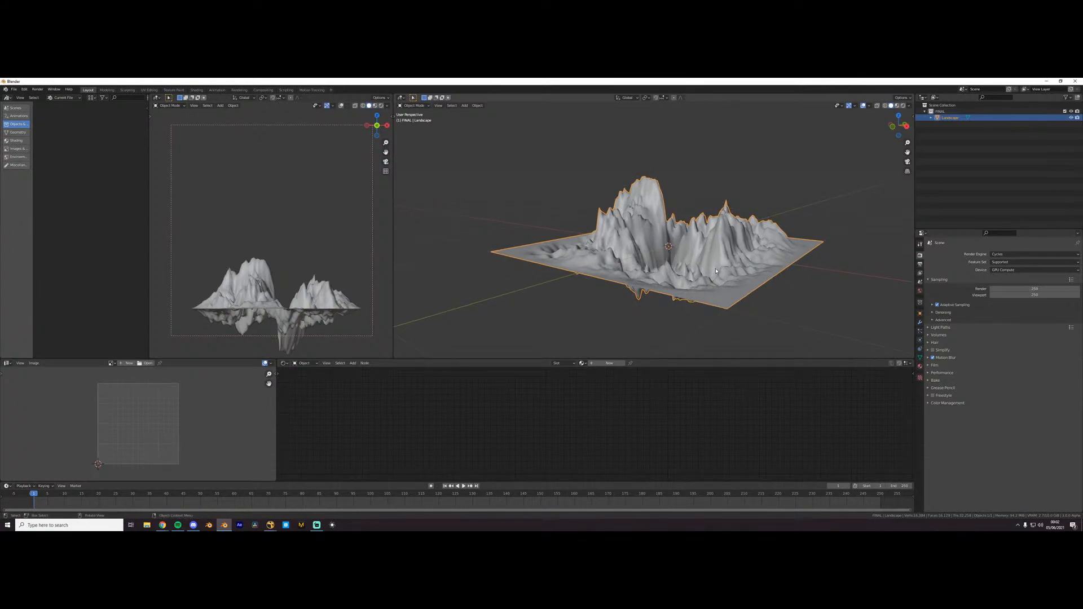
# - Add a plane, scale it up well beyond the landscape and move it vertically to act as the water surface
pyautogui.hotkey('shift', 'a')
pyautogui.moveTo(629, 333)
pyautogui.click(685, 335)
pyautogui.press('s')
pyautogui.click(546, 293)
pyautogui.press('g')
pyautogui.press('z')
pyautogui.click(546, 289)
# - Add an Ocean modifier to the water plane and scale the ocean down to suit the mountains
pyautogui.click(920, 322)
pyautogui.click(1004, 254)
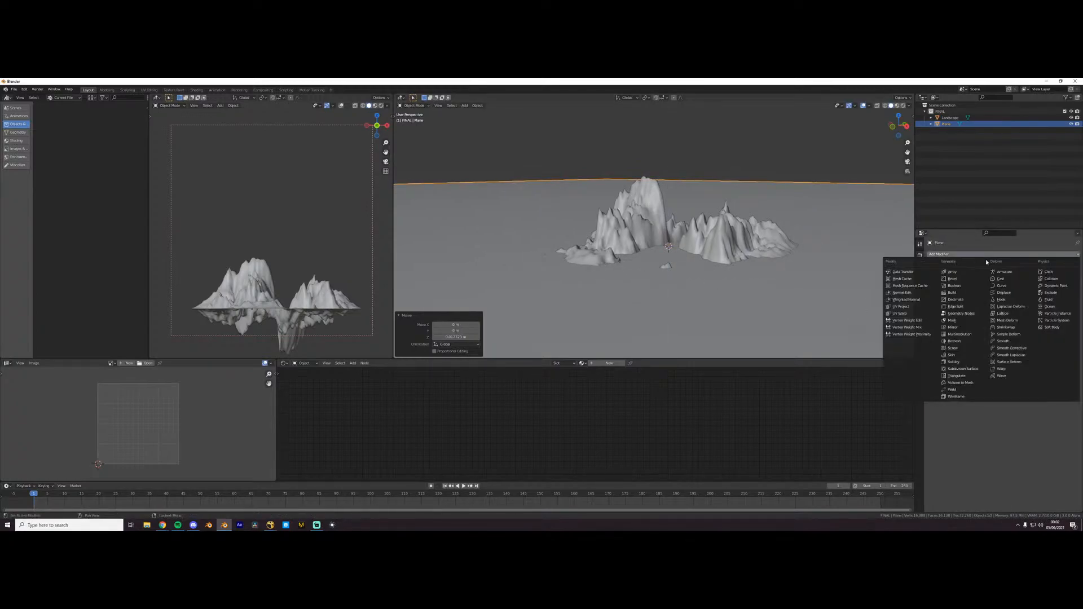
pyautogui.click(1048, 306)
pyautogui.scroll(-5, 859, 292)
pyautogui.press('s')
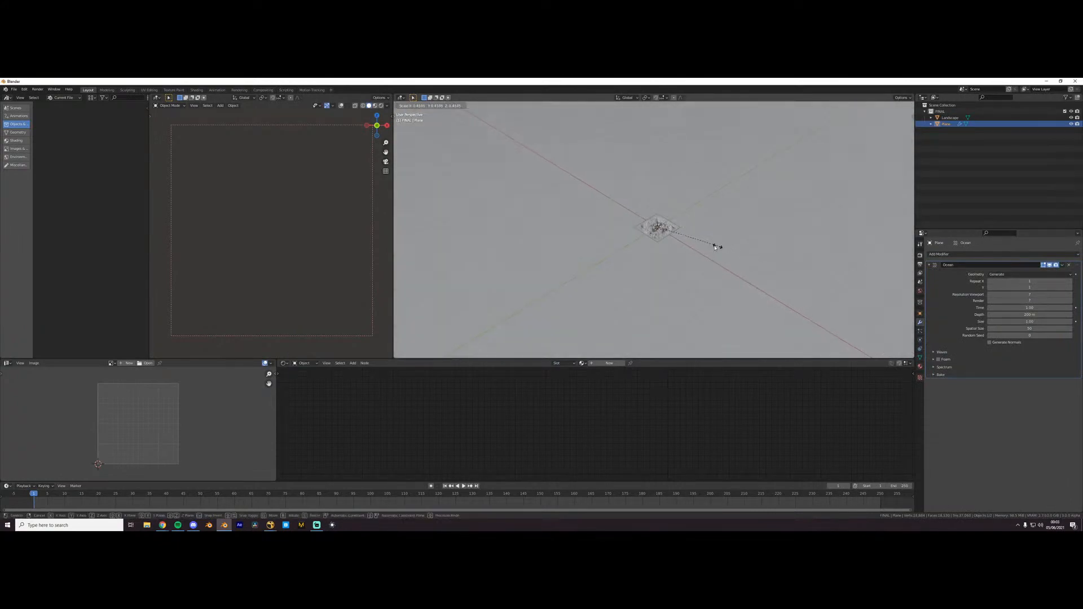
pyautogui.click(727, 239)
pyautogui.press('s')
pyautogui.click(705, 241)
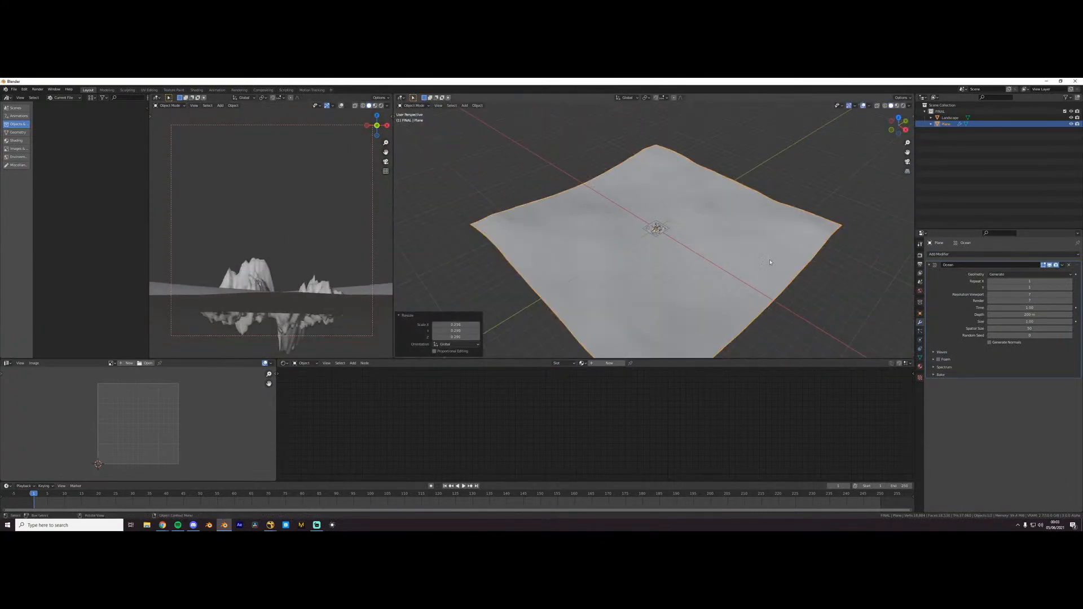
pyautogui.scroll(2, 779, 257)
pyautogui.press('s')
pyautogui.click(742, 250)
pyautogui.scroll(1, 789, 261)
pyautogui.press('s')
pyautogui.click(745, 252)
# - Adjust the ocean's height along Z and increase the wave scale in its Ocean modifier
pyautogui.scroll(2, 745, 252)
pyautogui.press('g')
pyautogui.press('z')
pyautogui.click(699, 241)
pyautogui.scroll(4, 733, 265)
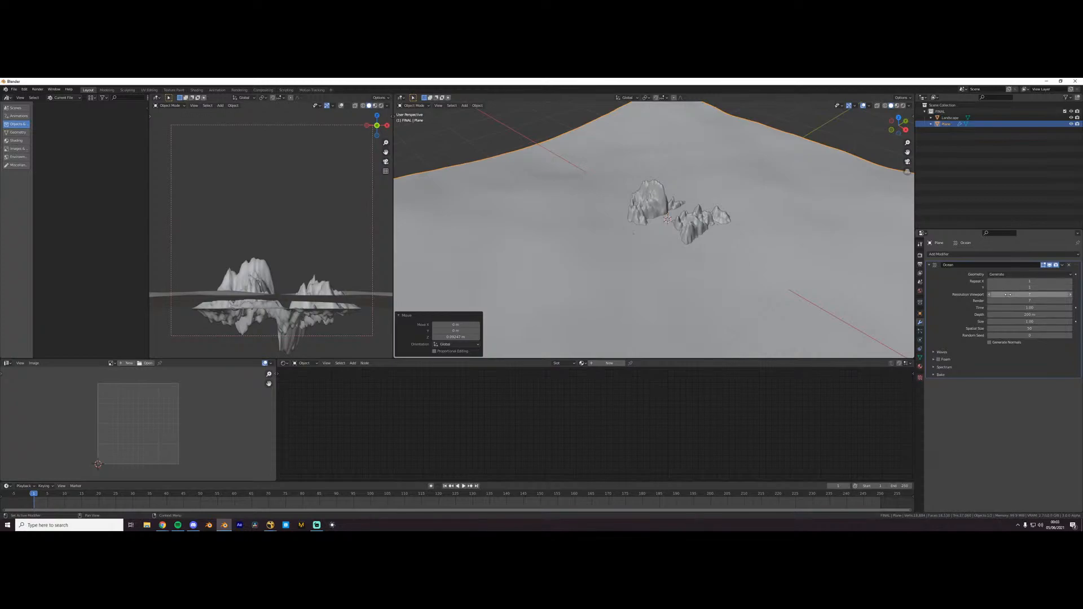
pyautogui.click(942, 353)
pyautogui.moveTo(1009, 361)
pyautogui.mouseDown()
pyautogui.moveTo(1038, 361)
pyautogui.moveTo(992, 368)
pyautogui.mouseUp()
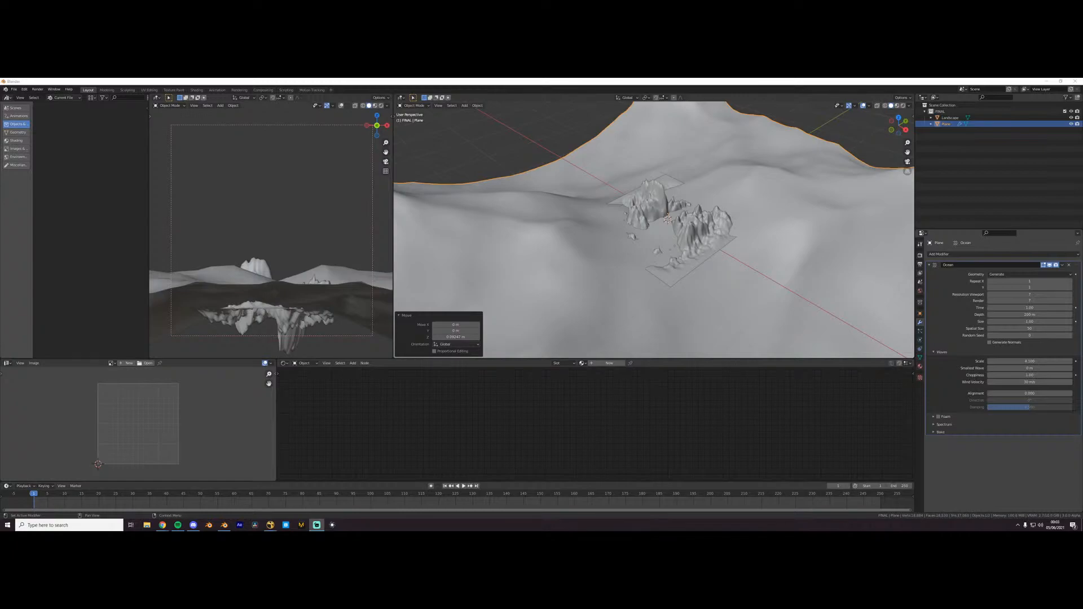
# - Read the Mini Feed donation messages in Streamlabs OBS and return to Blender
pyautogui.moveTo(1082, 243); pyautogui.dragTo(733, 81)
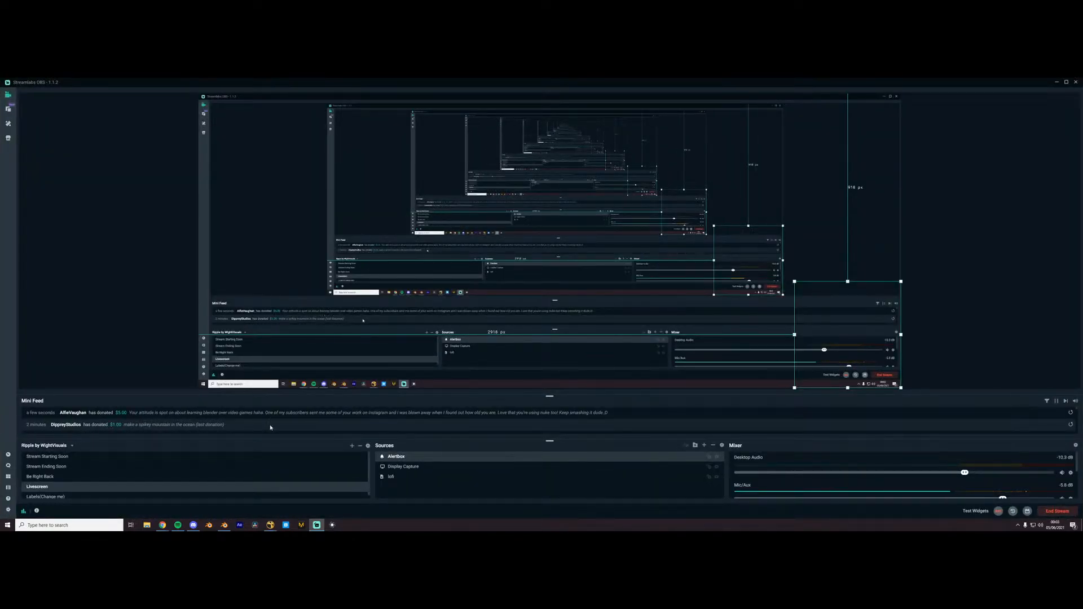
pyautogui.moveTo(456, 82); pyautogui.dragTo(1082, 172)
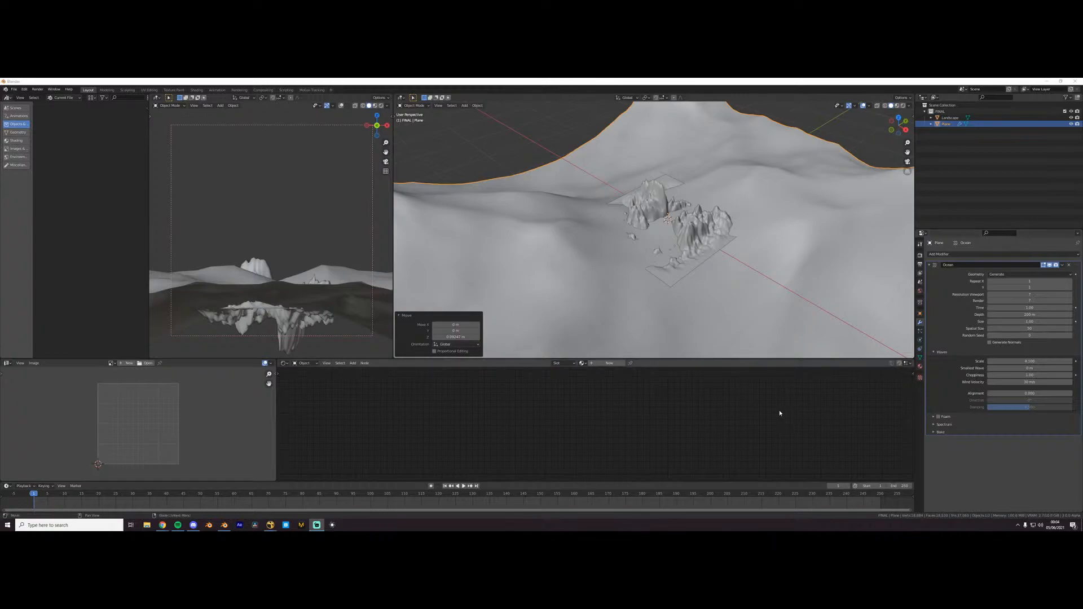
# - Enter Edit Mode on the landscape and select the faces of two opposite flat corners from the top view
pyautogui.click(679, 273)
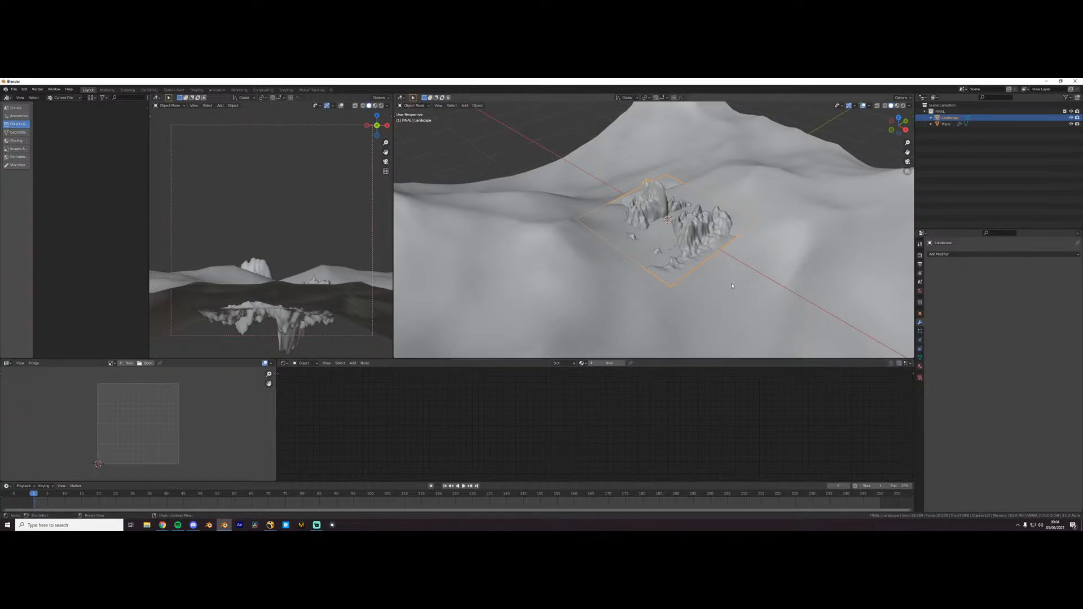
pyautogui.moveTo(732, 285); pyautogui.dragTo(614, 266, button='middle')
pyautogui.press('Tab')
pyautogui.moveTo(615, 265); pyautogui.dragTo(683, 300)
pyautogui.press('KP_7')
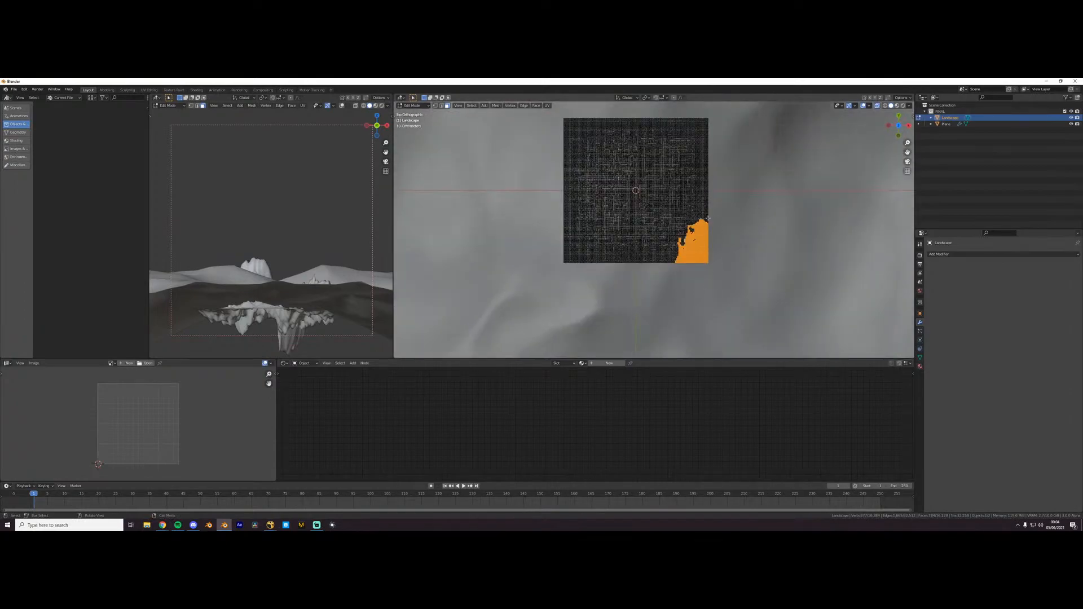
pyautogui.scroll(-1, 588, 138)
pyautogui.hotkey('alt', 'z')
pyautogui.hotkey('alt', 'z')
pyautogui.keyDown('shift'); pyautogui.moveTo(556, 120); pyautogui.dragTo(595, 181); pyautogui.keyUp('shift')
pyautogui.hotkey('alt', 'z')
pyautogui.moveTo(680, 254); pyautogui.dragTo(757, 192, button='middle')
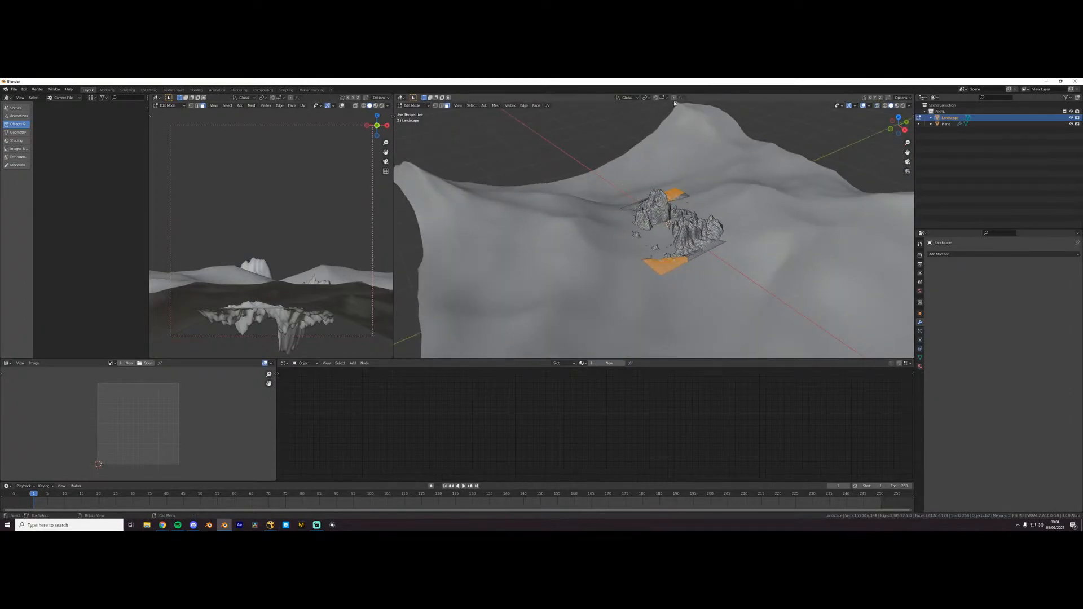
# - Lower the selected landscape corners along Z below the waves with proportional editing, and leave Edit Mode
pyautogui.moveTo(659, 241); pyautogui.dragTo(654, 239, button='middle')
pyautogui.press('g')
pyautogui.press('z')
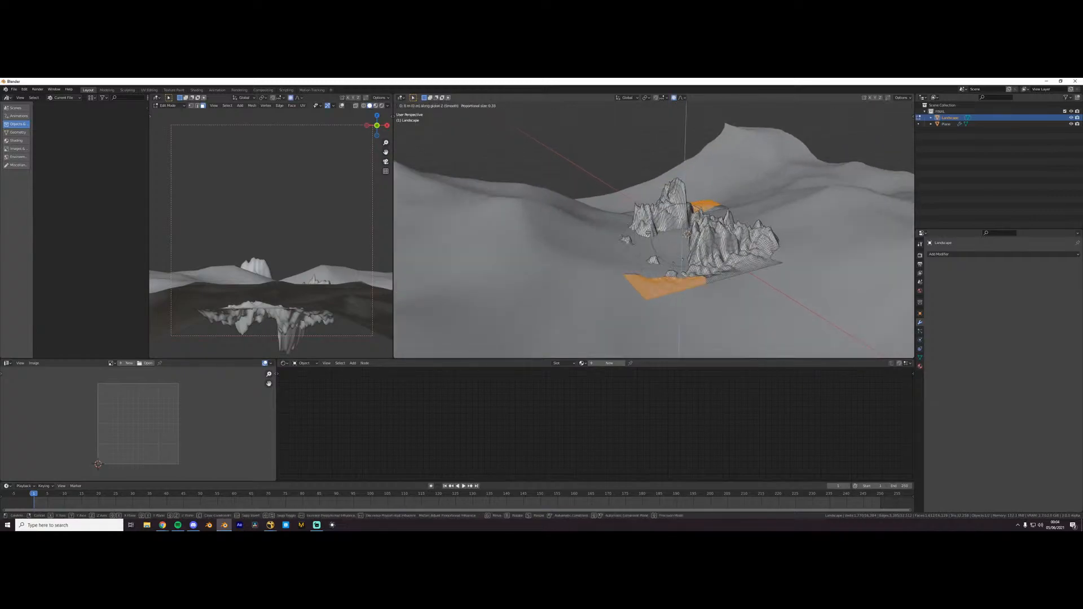
pyautogui.scroll(-4, 651, 242)
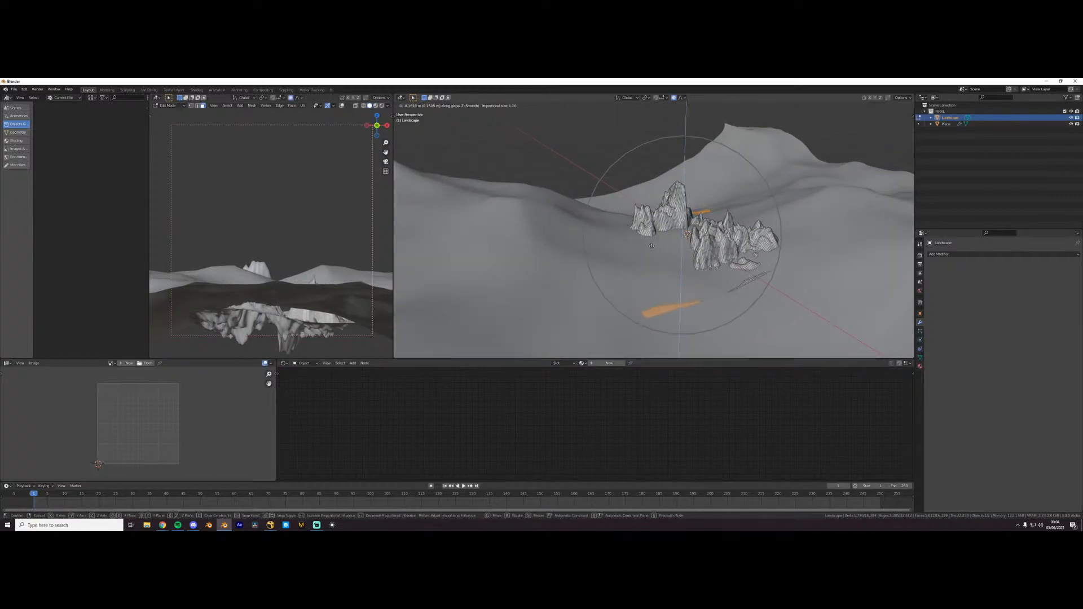
pyautogui.click(651, 252)
pyautogui.press('Tab')
# - Add a camera, align it to the current view of the mountains and reposition it to frame them
pyautogui.moveTo(652, 252); pyautogui.dragTo(712, 267, button='middle')
pyautogui.click(739, 303)
pyautogui.scroll(1, 712, 266)
pyautogui.hotkey('shift', 'a')
pyautogui.press('c')
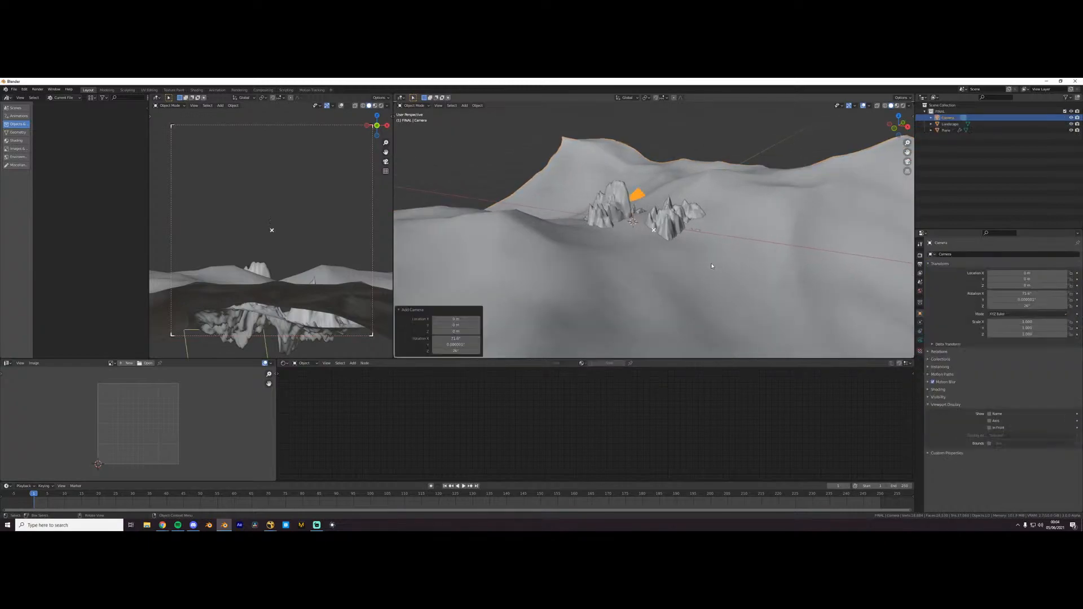
pyautogui.press('ctrl+alt+KP_0')
pyautogui.press('g')
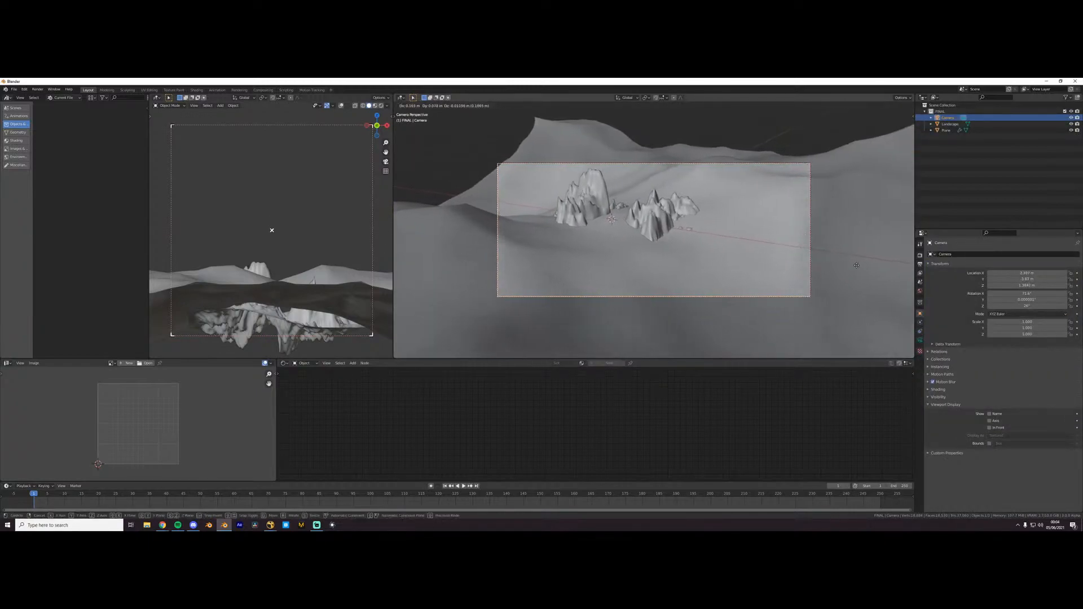
pyautogui.click(515, 267)
# - Give the ocean plane a new material and show the rendered camera view in the smaller viewport
pyautogui.click(708, 286)
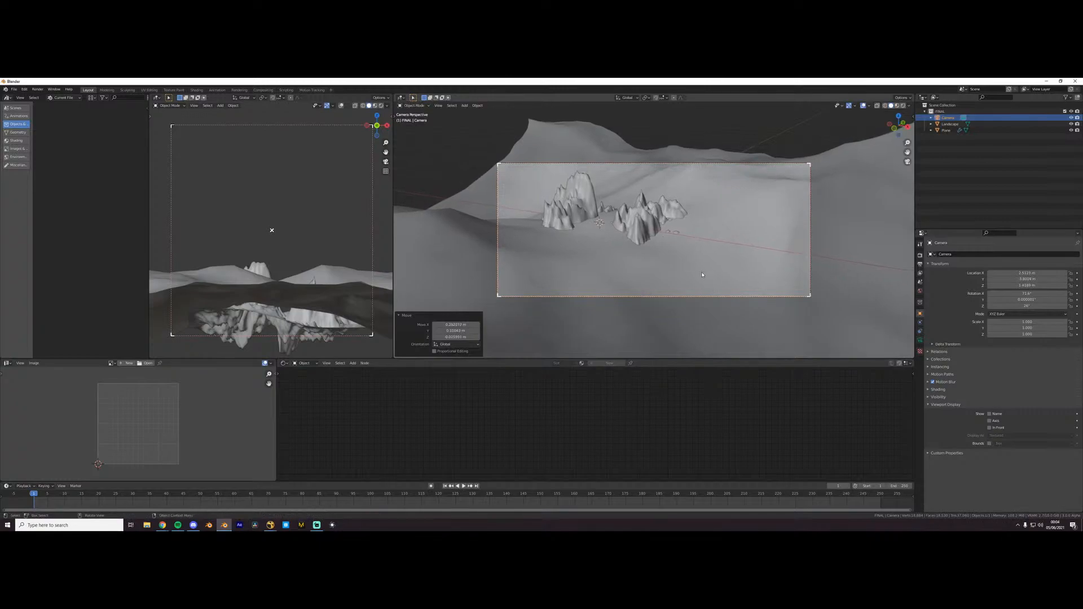
pyautogui.click(608, 363)
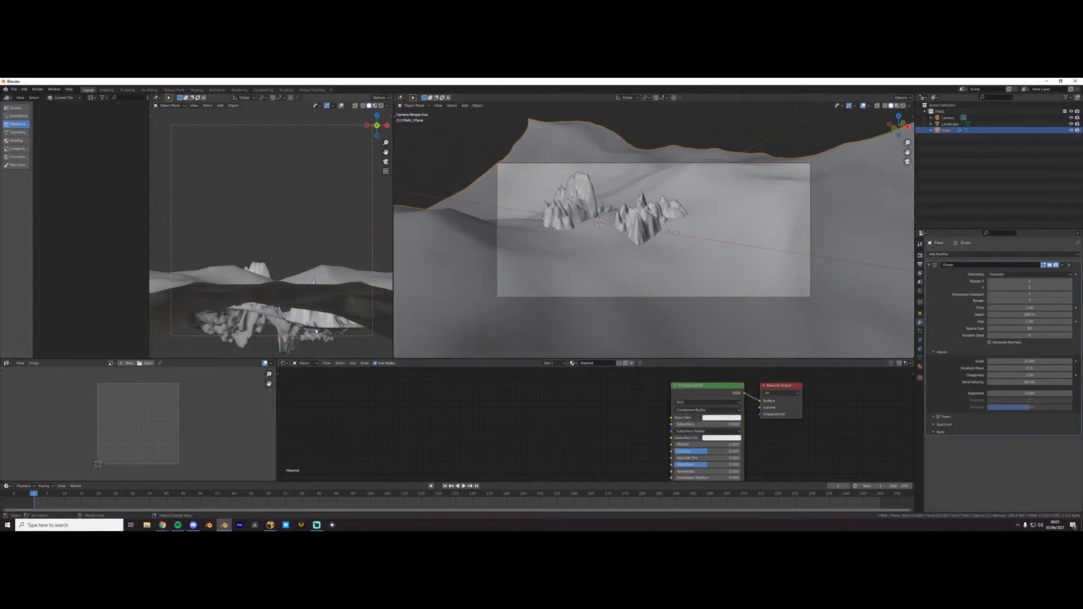
pyautogui.press('KP_0')
pyautogui.press('z')
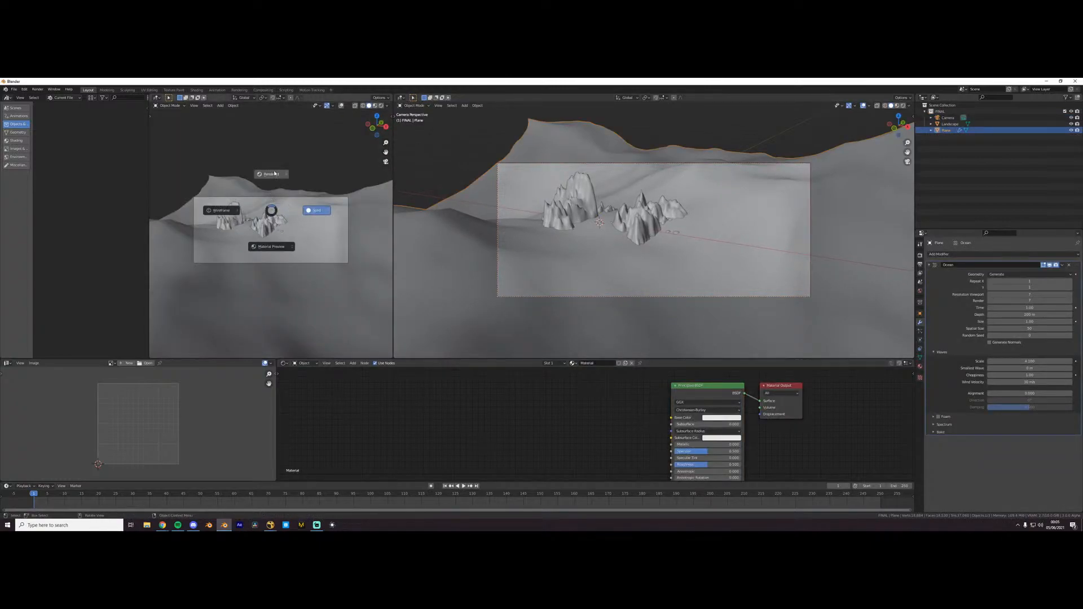
pyautogui.click(274, 174)
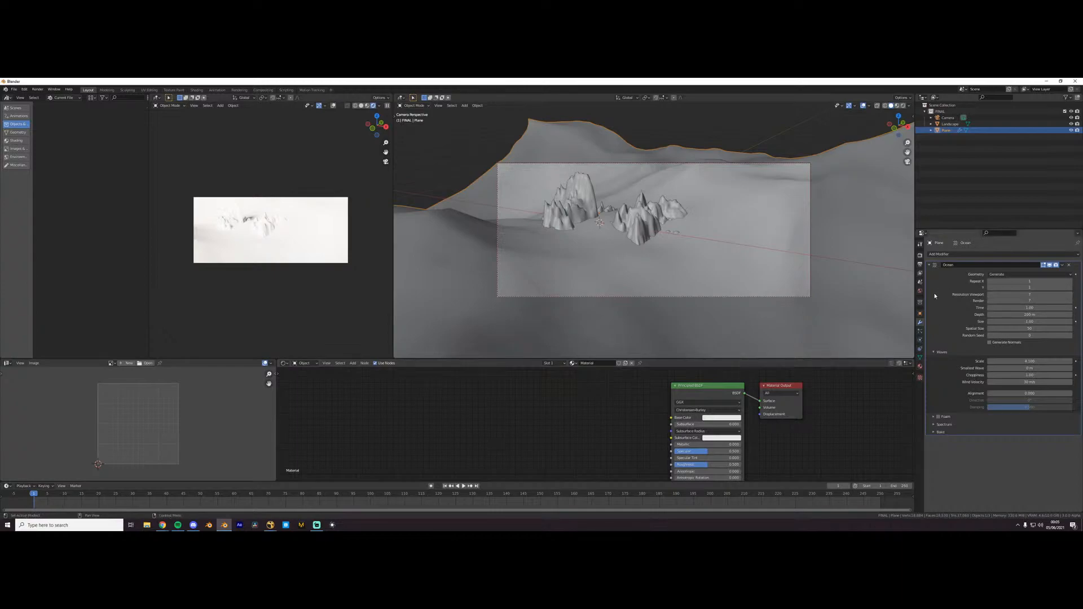
# - Replace the world's environment image with a Sky Texture, slightly lower its dust and raise its ozone density
pyautogui.click(920, 291)
pyautogui.click(1076, 300)
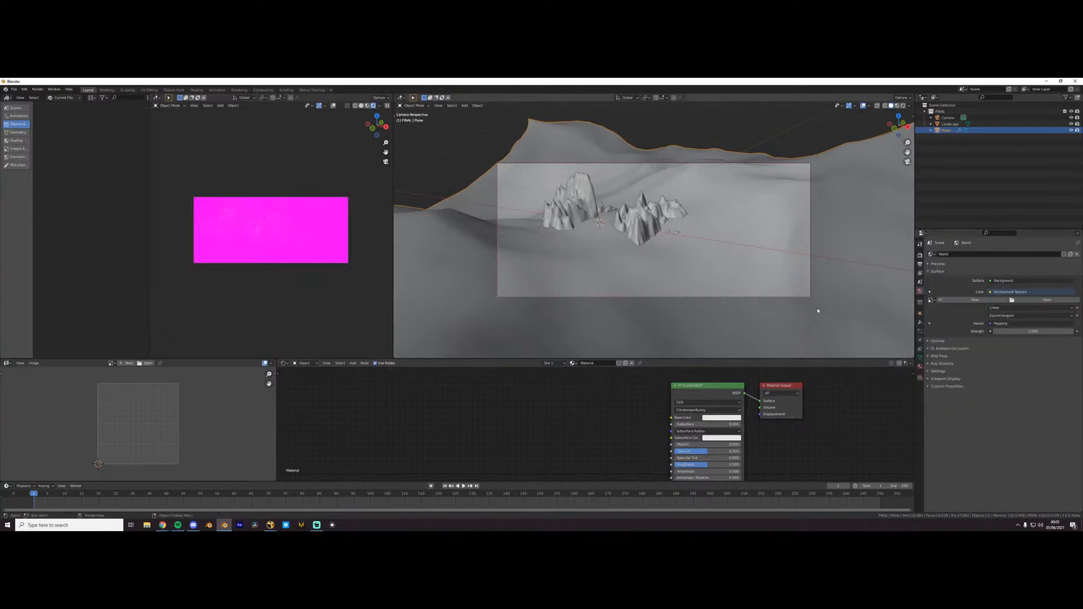
pyautogui.click(1009, 292)
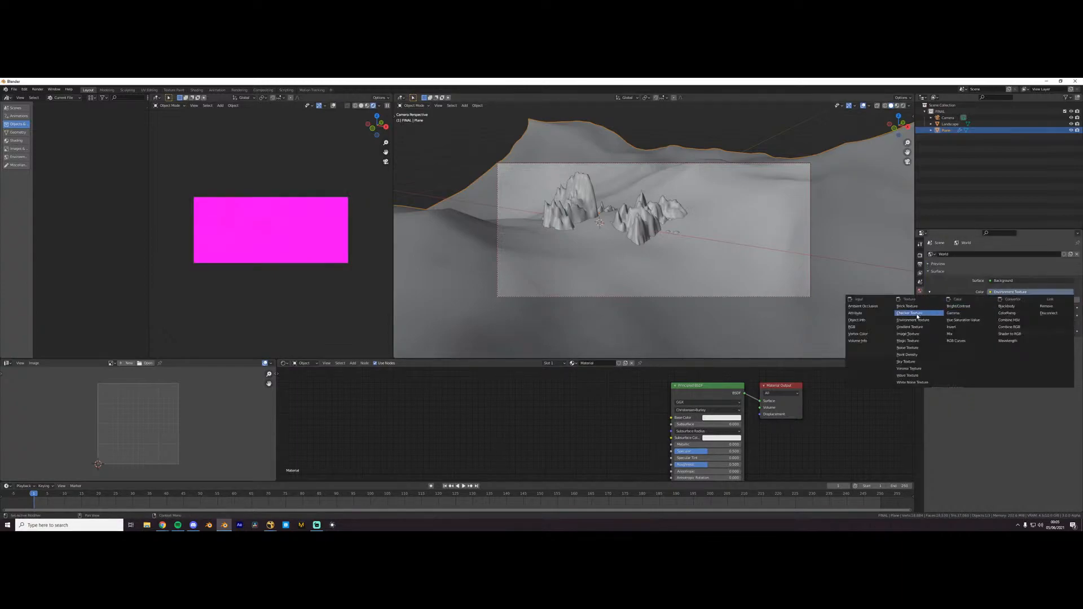
pyautogui.click(912, 362)
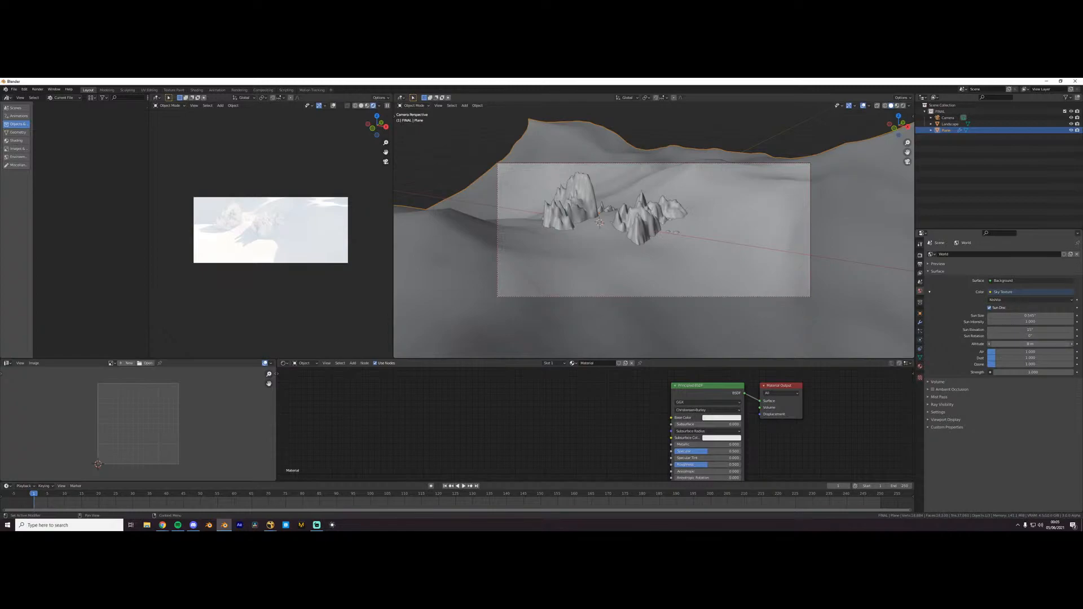
pyautogui.moveTo(1029, 344); pyautogui.dragTo(996, 352)
pyautogui.rightClick(997, 352)
pyautogui.moveTo(1015, 364); pyautogui.dragTo(1055, 365)
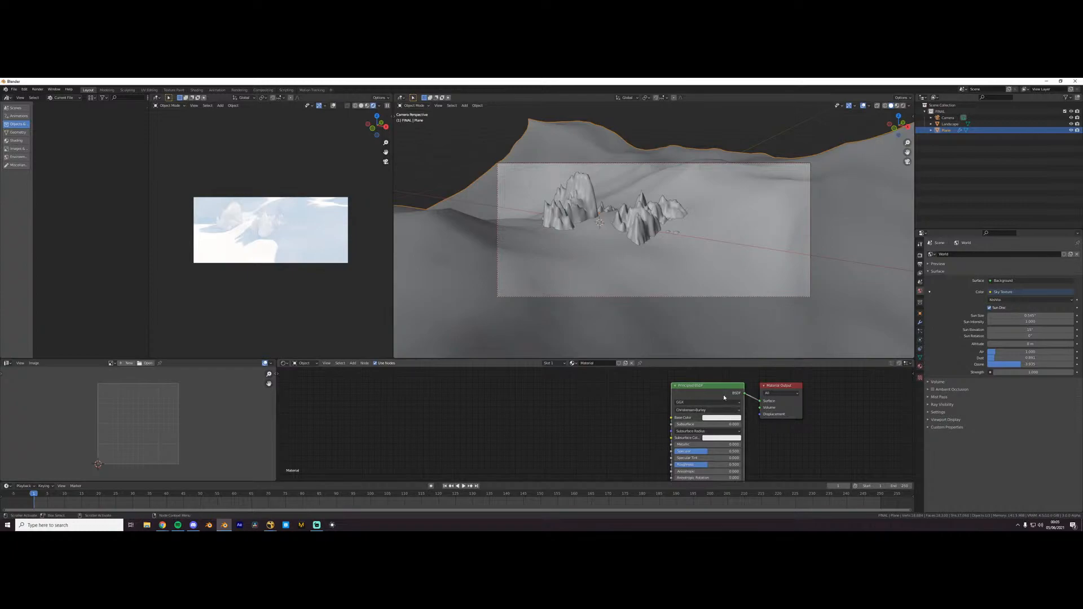
# - Make the ocean material water-like with zero roughness and full transmission on its Principled BSDF
pyautogui.moveTo(634, 441); pyautogui.dragTo(595, 422, button='middle')
pyautogui.moveTo(664, 377); pyautogui.dragTo(541, 386)
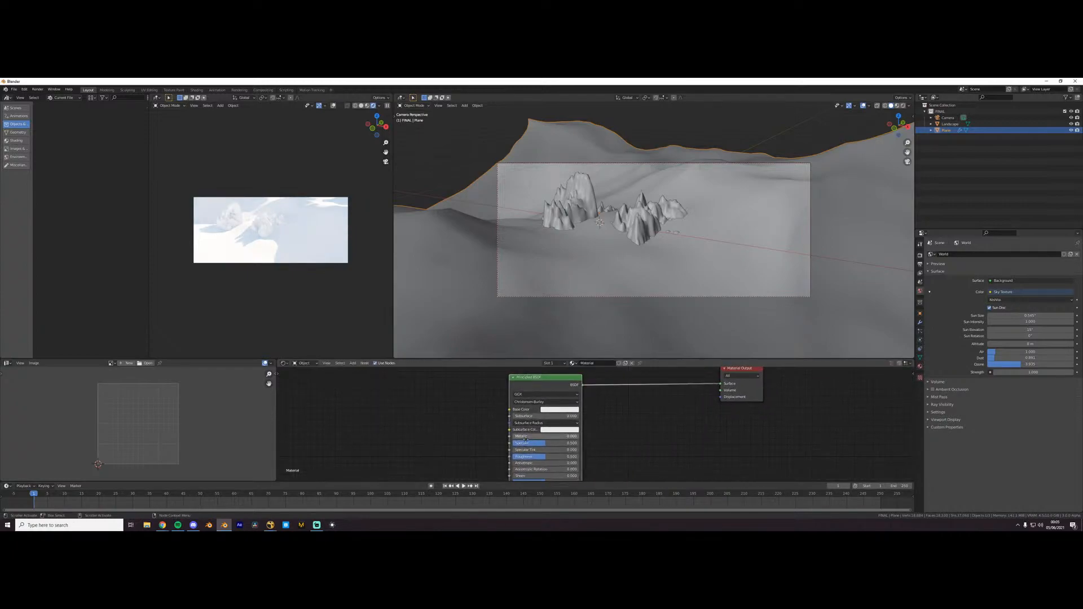
pyautogui.moveTo(531, 443); pyautogui.dragTo(602, 406, button='middle')
pyautogui.scroll(2, 610, 438)
pyautogui.moveTo(602, 461); pyautogui.dragTo(593, 439, button='middle')
pyautogui.moveTo(593, 436); pyautogui.dragTo(657, 436)
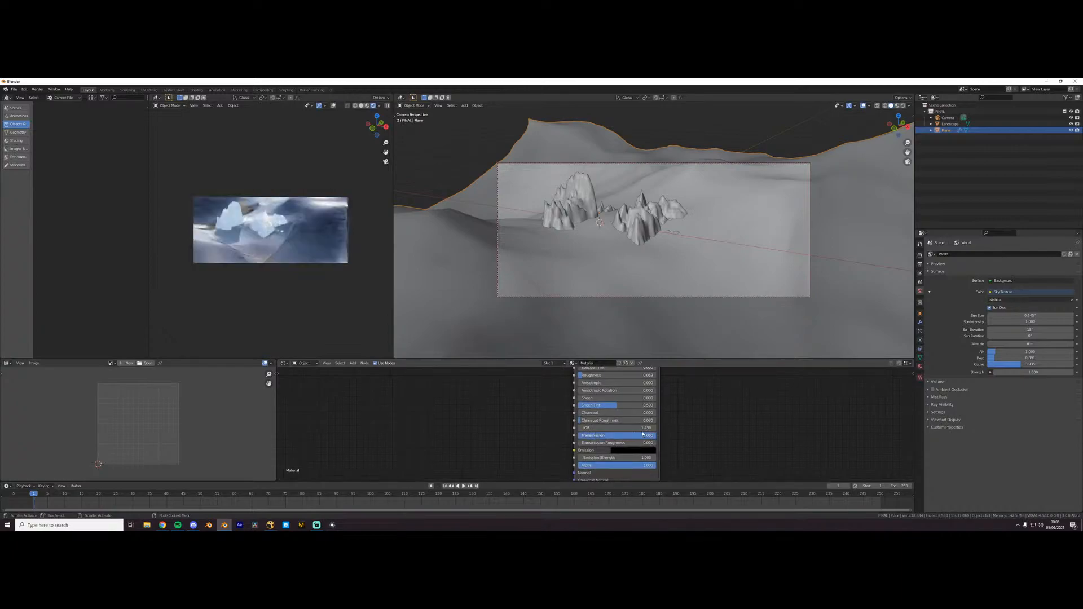
pyautogui.scroll(-1, 614, 415)
pyautogui.moveTo(619, 420); pyautogui.dragTo(627, 473, button='middle')
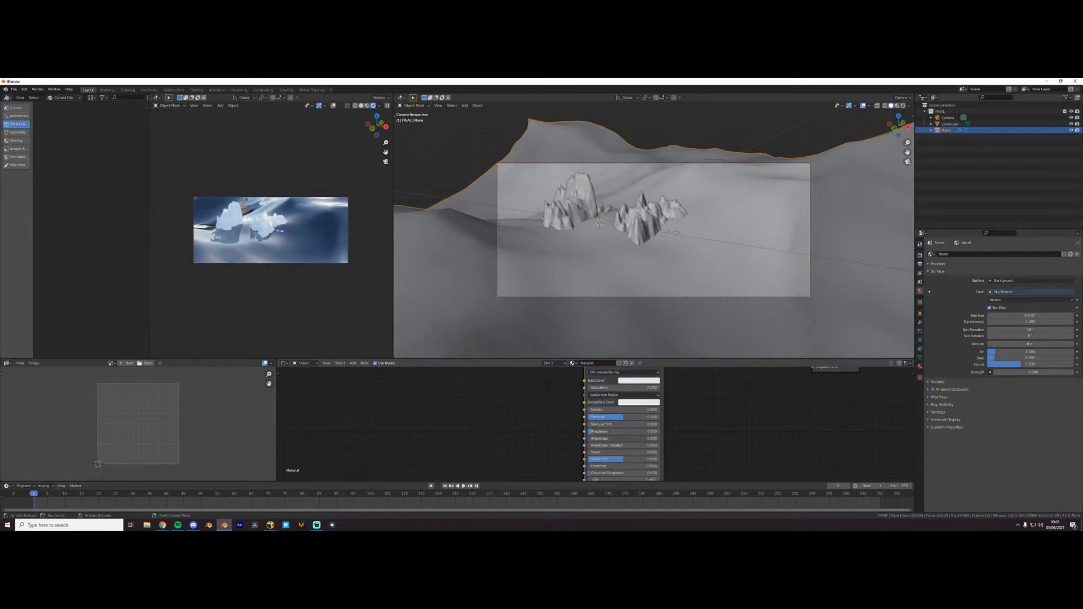
pyautogui.press('Escape')
pyautogui.moveTo(591, 431); pyautogui.dragTo(587, 432)
# - Calm the waves by lowering the wave scale in the plane's Ocean modifier, keeping the modifier in place
pyautogui.press('s')
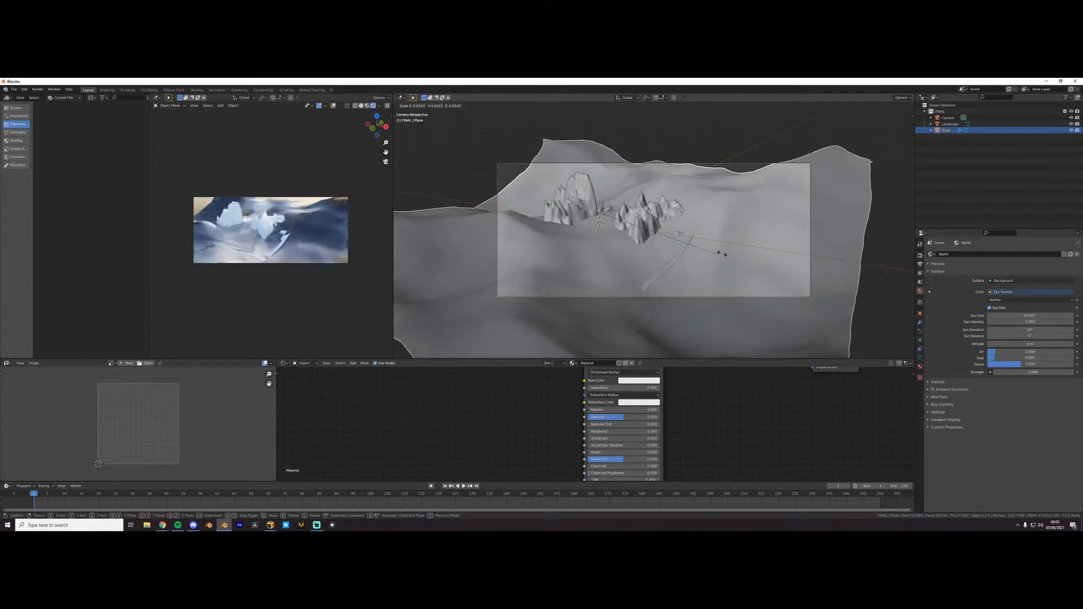
pyautogui.click(840, 270)
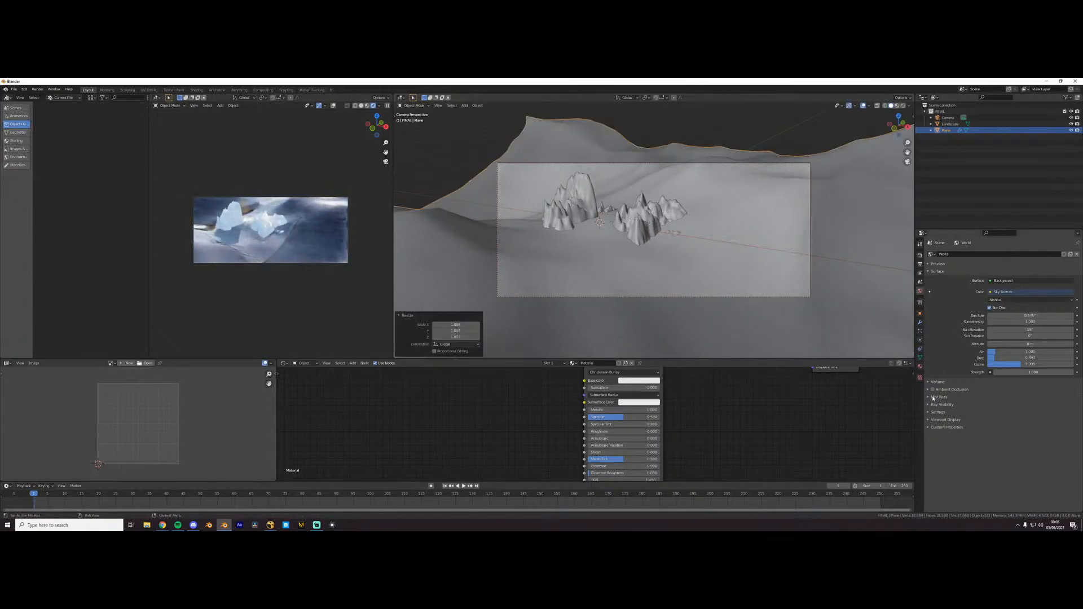
pyautogui.click(920, 322)
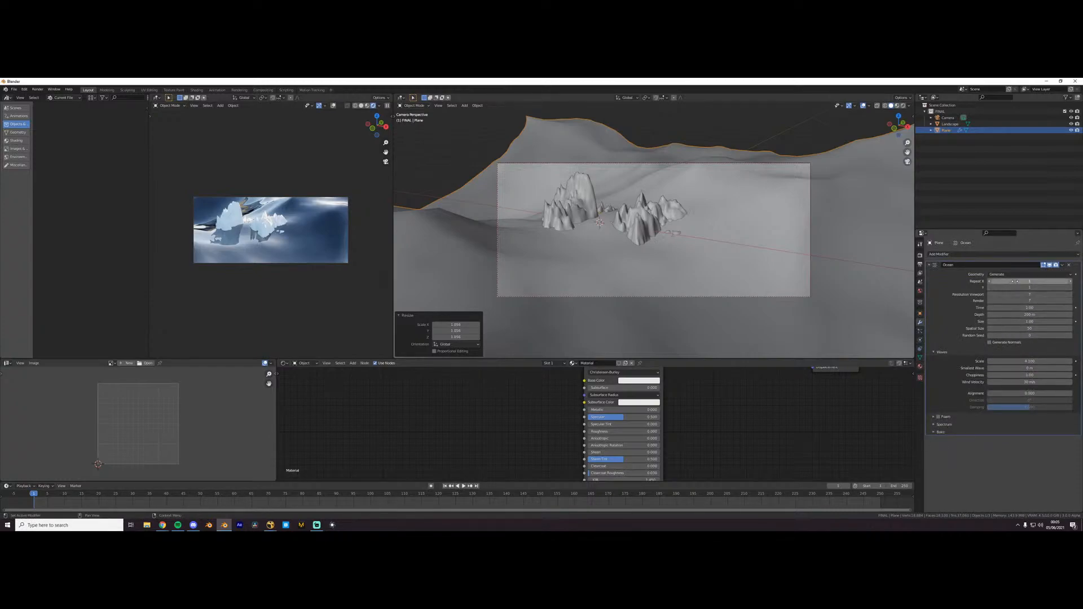
pyautogui.moveTo(1015, 322)
pyautogui.mouseDown()
pyautogui.moveTo(979, 321)
pyautogui.moveTo(1026, 322)
pyautogui.mouseUp()
pyautogui.rightClick(1026, 322)
pyautogui.moveTo(1024, 362)
pyautogui.mouseDown()
pyautogui.moveTo(1033, 362)
pyautogui.moveTo(1012, 364)
pyautogui.mouseUp()
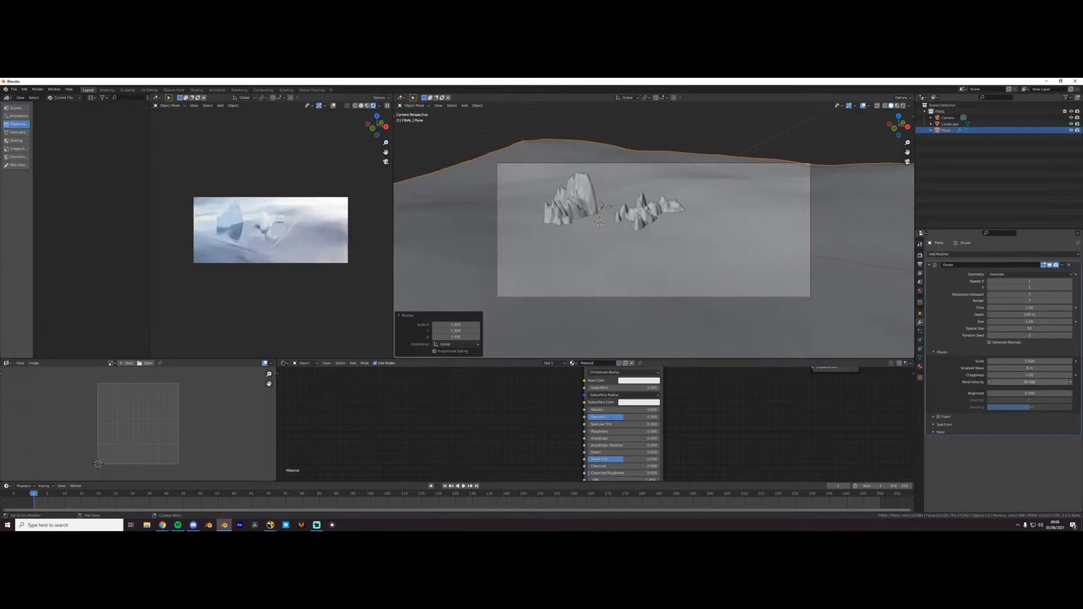
pyautogui.click(1069, 265)
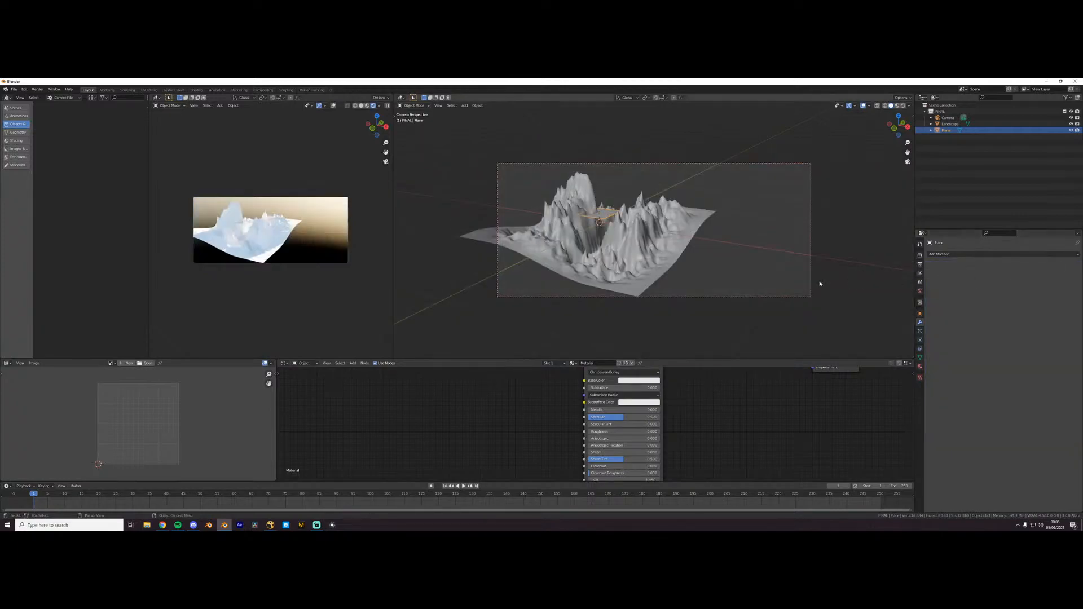
pyautogui.hotkey('ctrl', 'z')
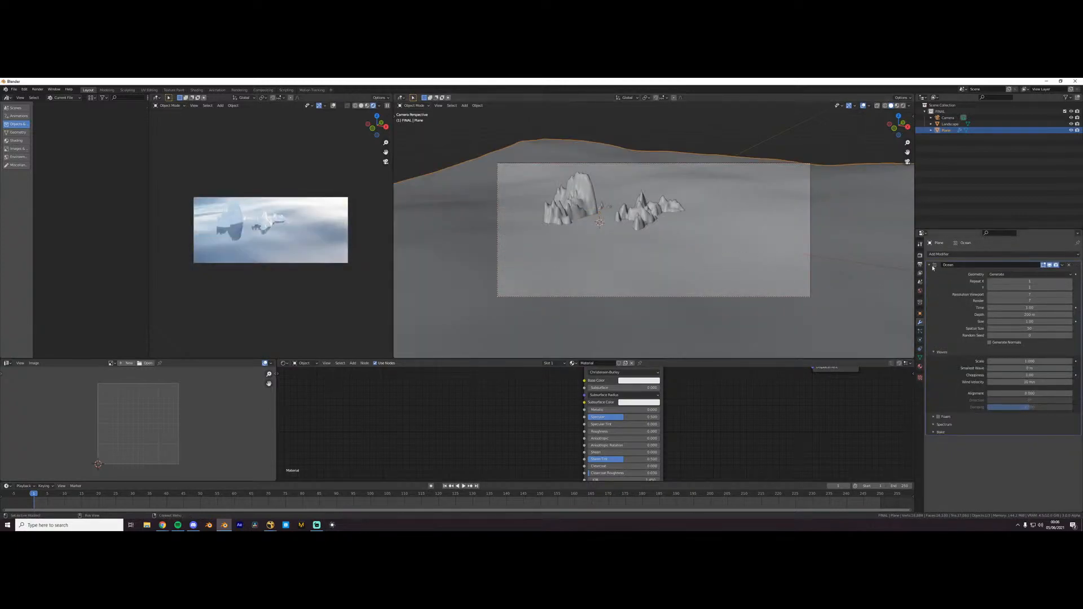
pyautogui.click(929, 265)
# - Add a Noise Texture node beside the Principled BSDF in the ocean material
pyautogui.scroll(-3, 602, 418)
pyautogui.hotkey('shift', 'a')
pyautogui.write('s')
pyautogui.moveTo(491, 425); pyautogui.dragTo(554, 399, button='middle')
pyautogui.write('noise')
pyautogui.click(551, 436)
pyautogui.click(554, 437)
pyautogui.moveTo(554, 399); pyautogui.dragTo(561, 451)
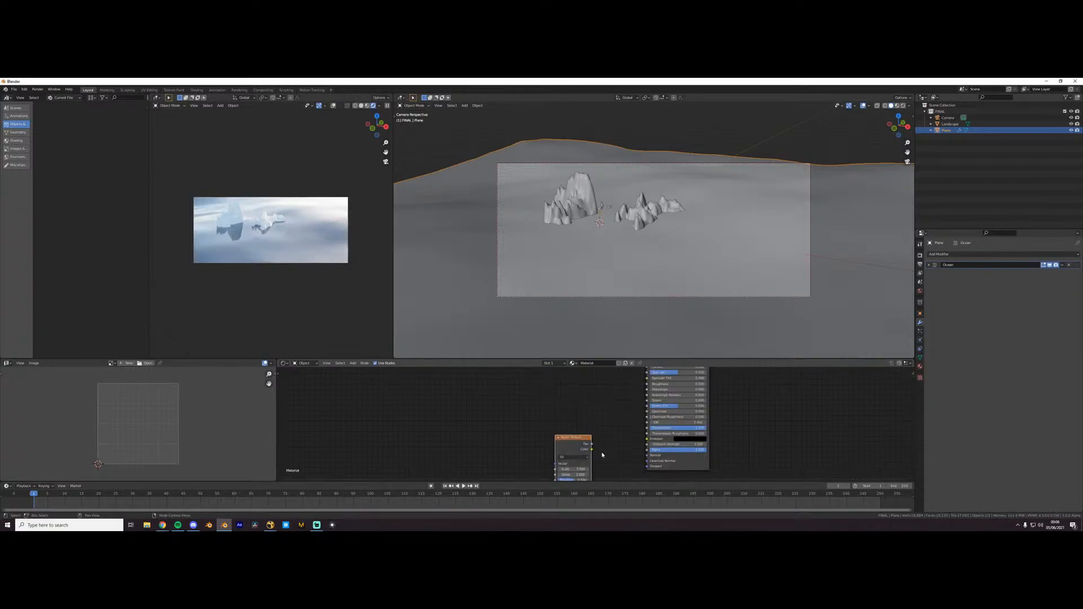
# - Feed the noise through a Bump node into the ocean shader's Normal input and greatly reduce the bump strength
pyautogui.moveTo(631, 457); pyautogui.dragTo(647, 456)
pyautogui.click(634, 449)
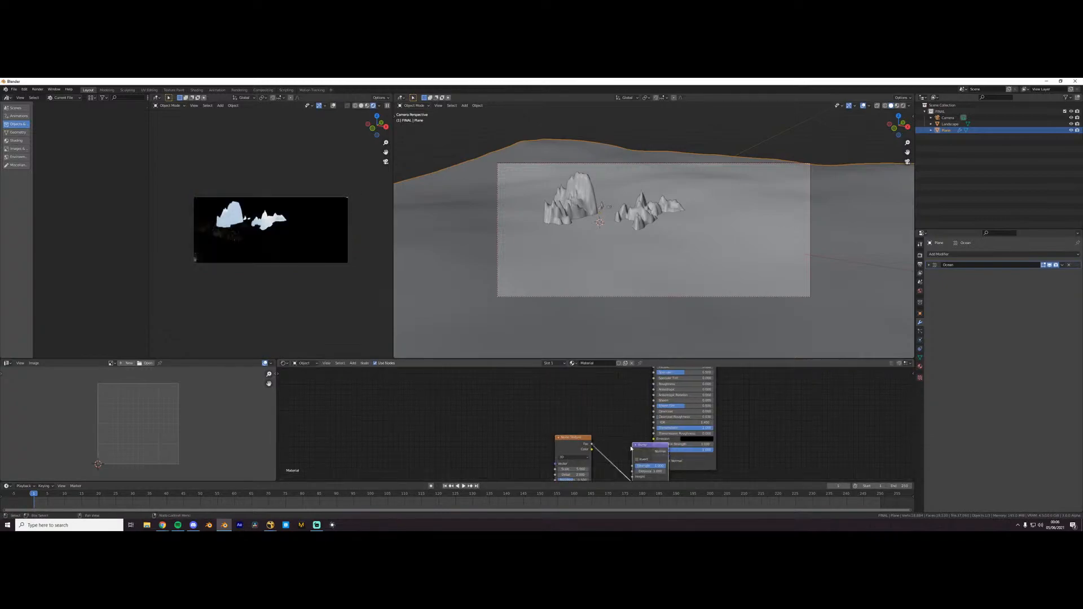
pyautogui.scroll(3, 635, 450)
pyautogui.moveTo(635, 450); pyautogui.dragTo(654, 382, button='middle')
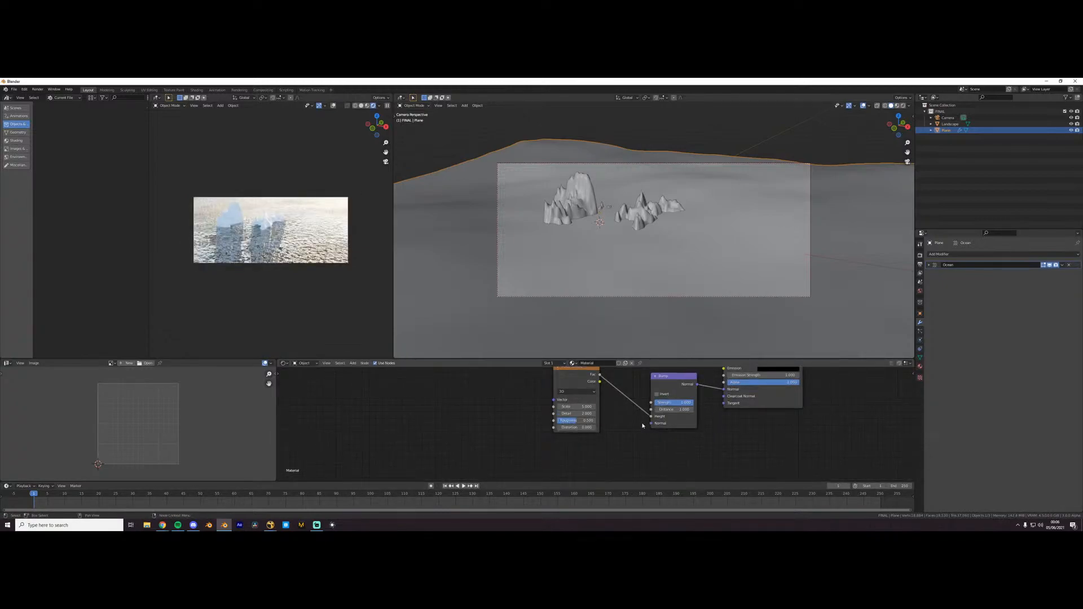
pyautogui.scroll(3, 643, 423)
pyautogui.moveTo(701, 398); pyautogui.dragTo(656, 397)
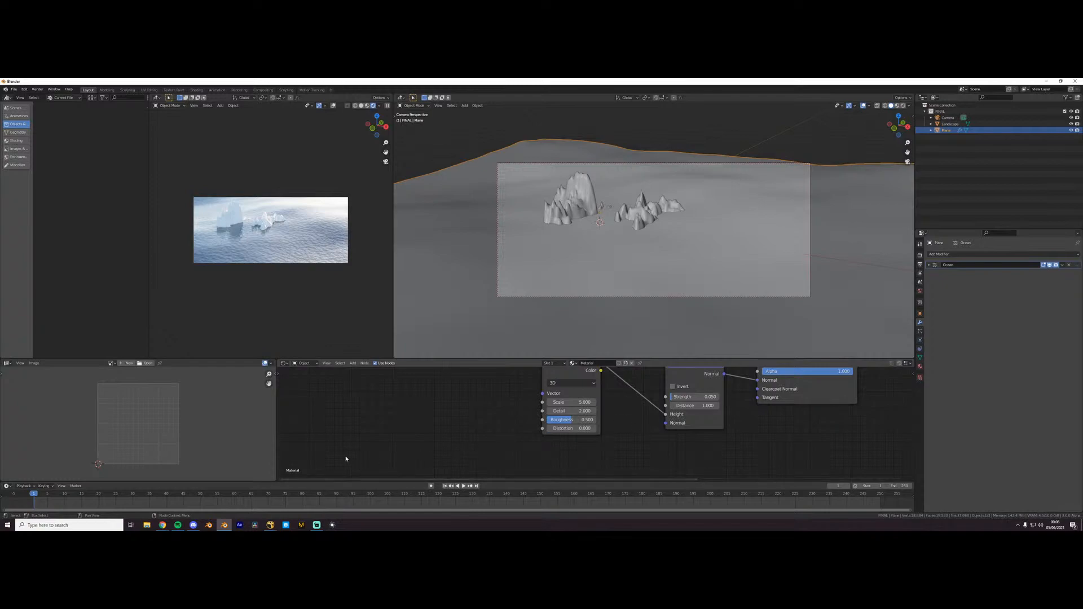
# - Select the landscape, give it a new material and add an Image Texture node to it
pyautogui.click(599, 206)
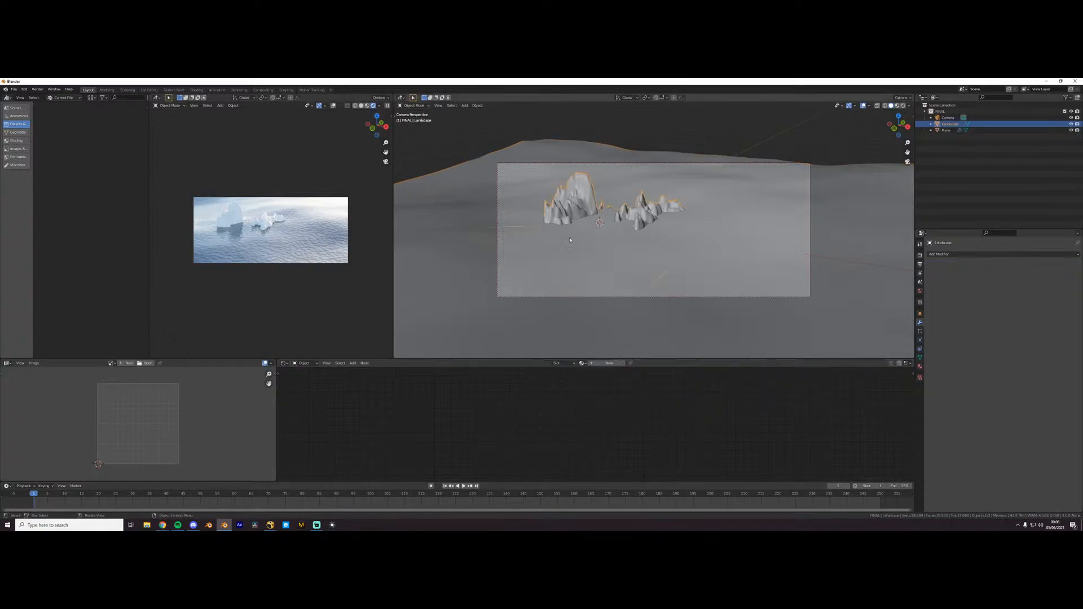
pyautogui.scroll(-3, 564, 378)
pyautogui.moveTo(558, 445); pyautogui.dragTo(576, 437, button='middle')
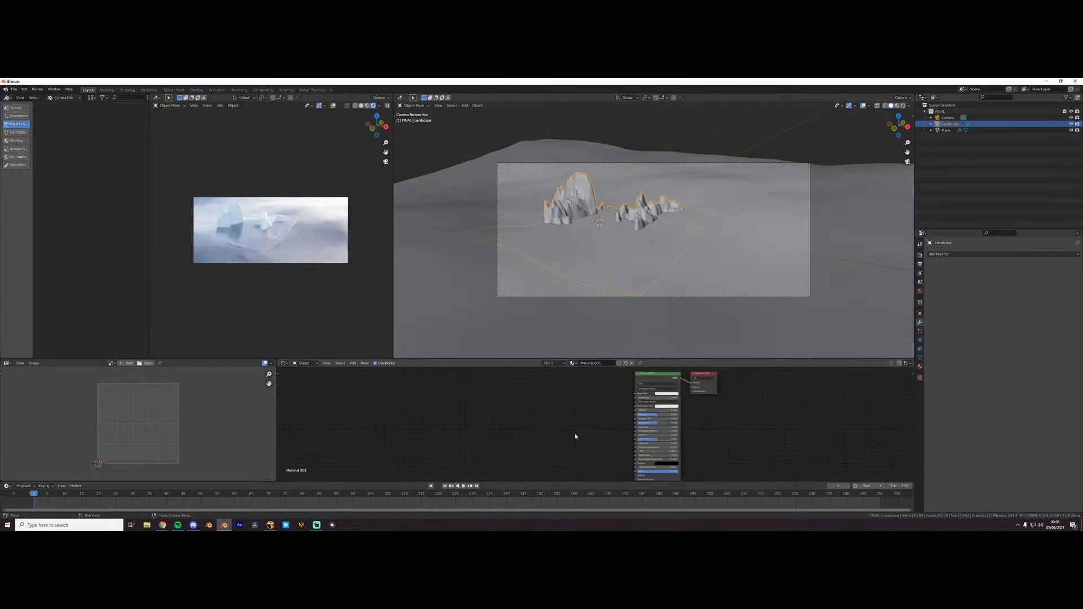
pyautogui.scroll(2, 577, 435)
pyautogui.moveTo(626, 374); pyautogui.dragTo(595, 395, button='middle')
pyautogui.hotkey('shift', 'a')
pyautogui.click(478, 396)
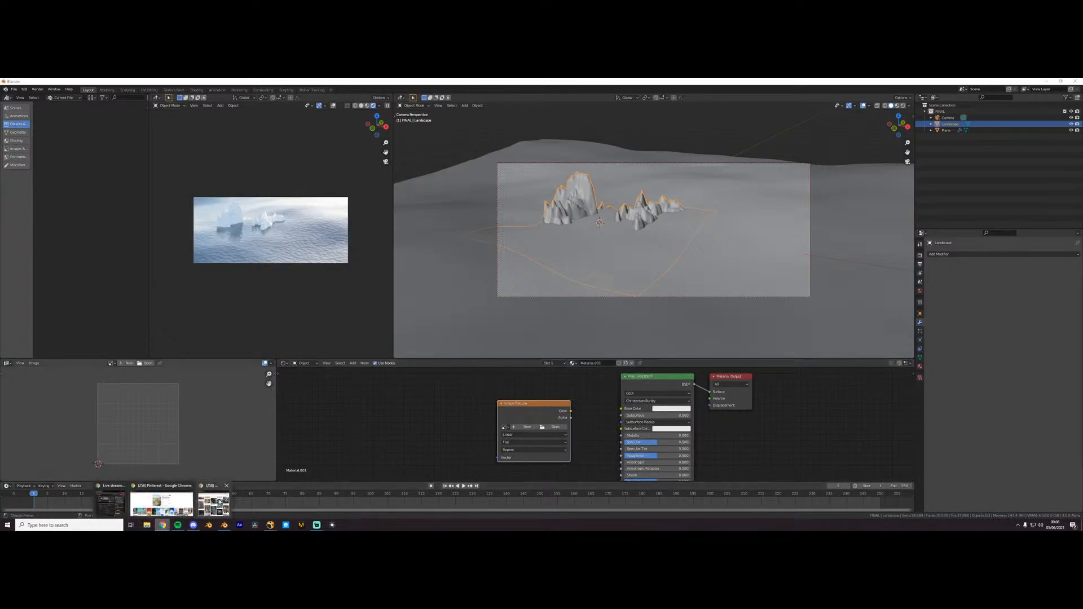
# - Switch to Chrome, open textures.com in a new tab and search for "mountain"
pyautogui.click(214, 504)
pyautogui.hotkey('ctrl', 't')
pyautogui.write('textures.com')
pyautogui.press('Return')
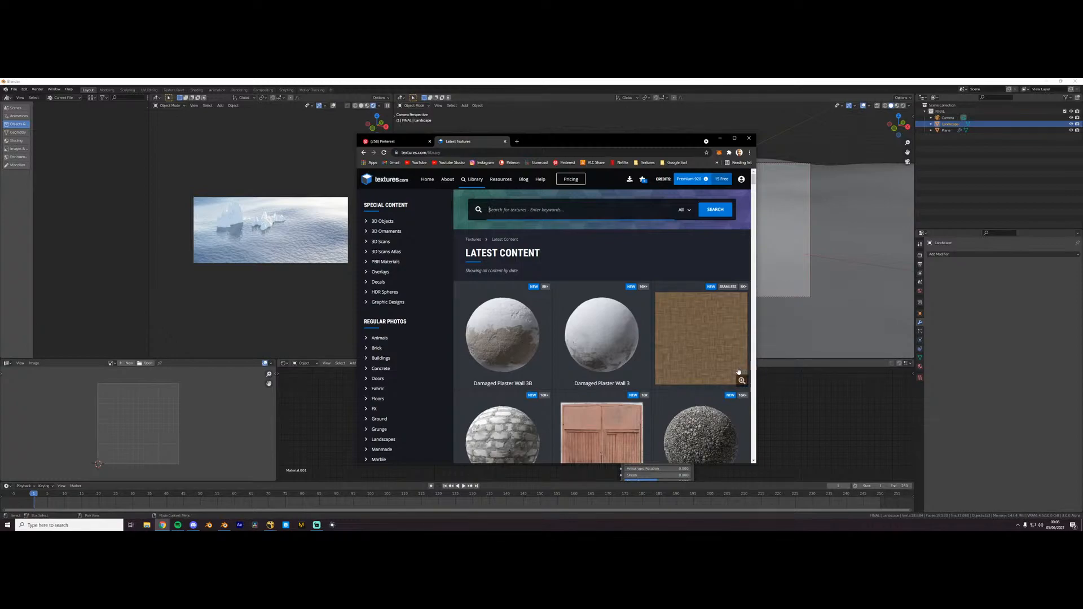
pyautogui.scroll(-2, 621, 367)
pyautogui.click(641, 203)
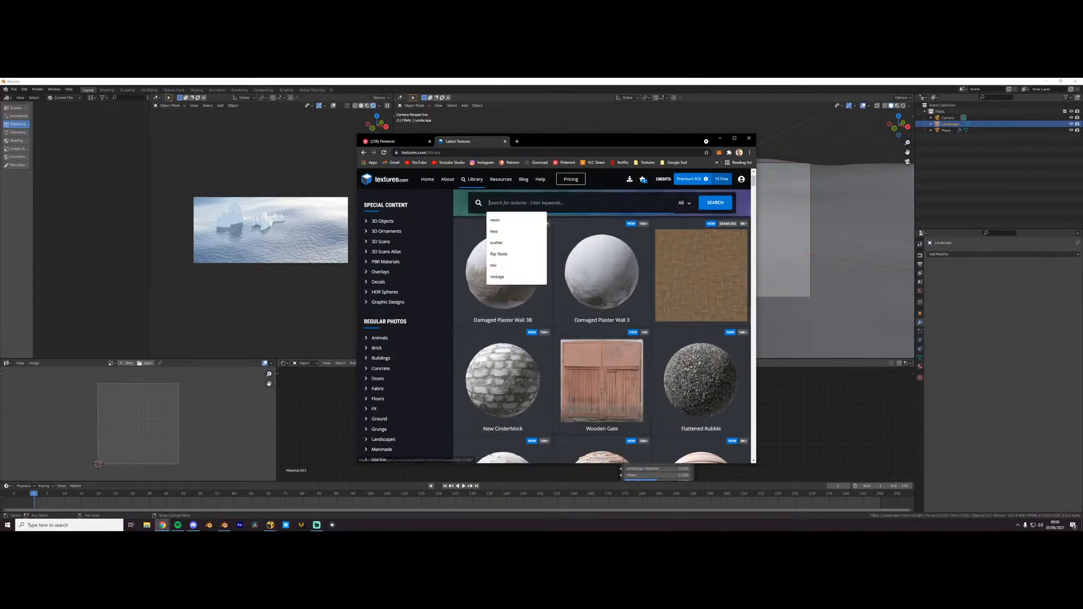
pyautogui.write('mountain')
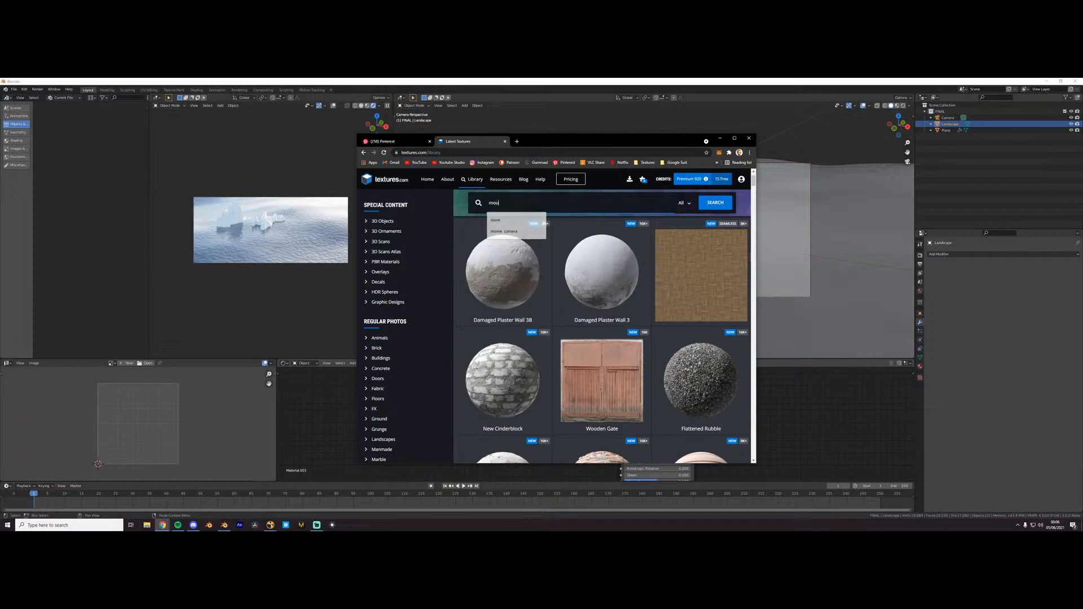
pyautogui.press('Return')
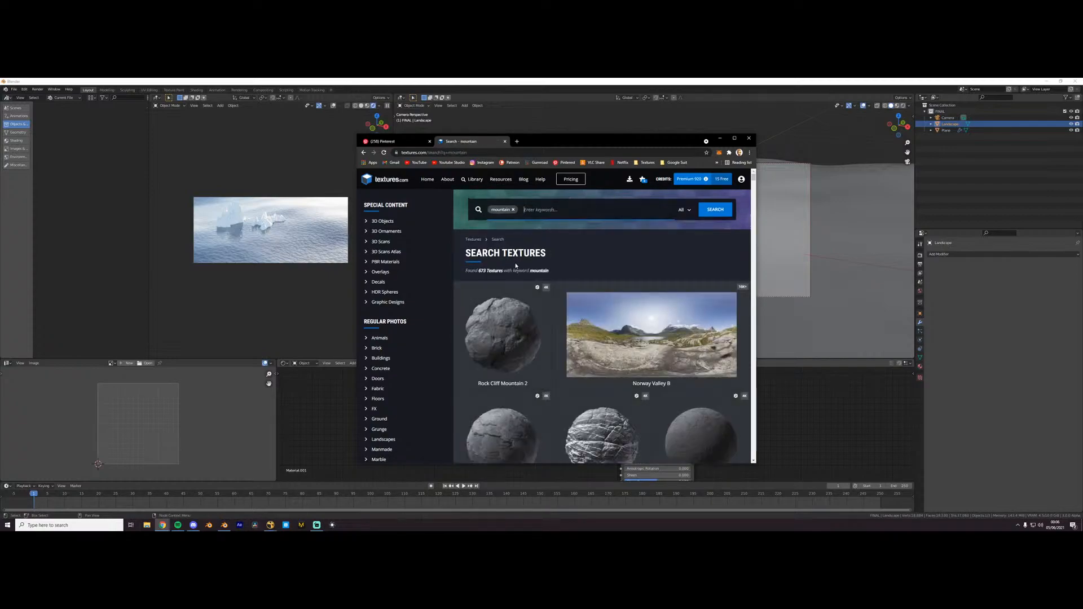
# - Open the LandscapesGreen0085 texture from the results, download its medium-size masked PNG images and return to Blender
pyautogui.scroll(-5, 586, 305)
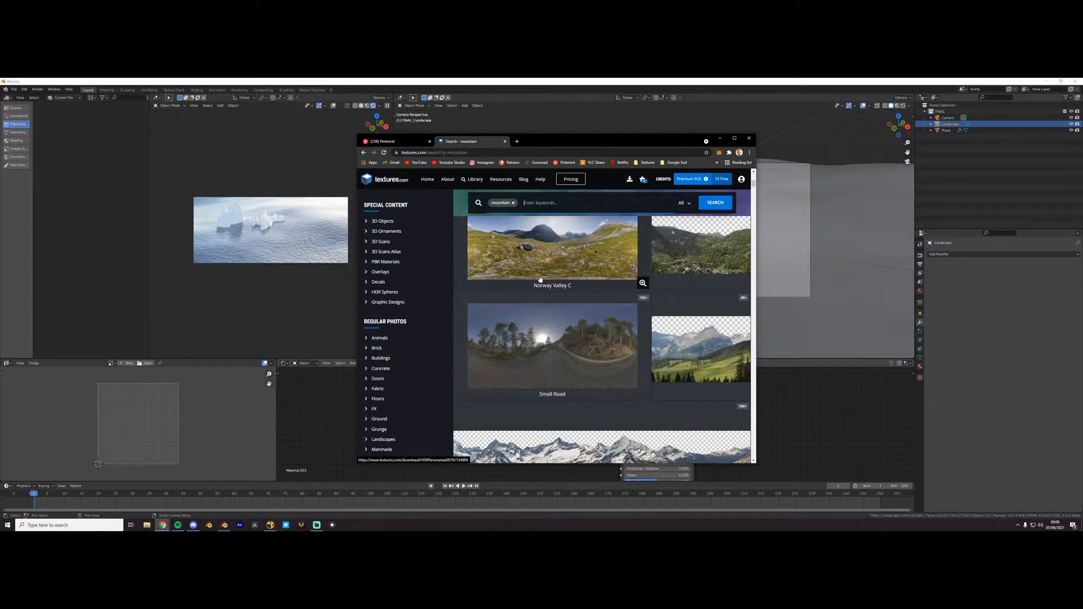
pyautogui.scroll(-4, 548, 268)
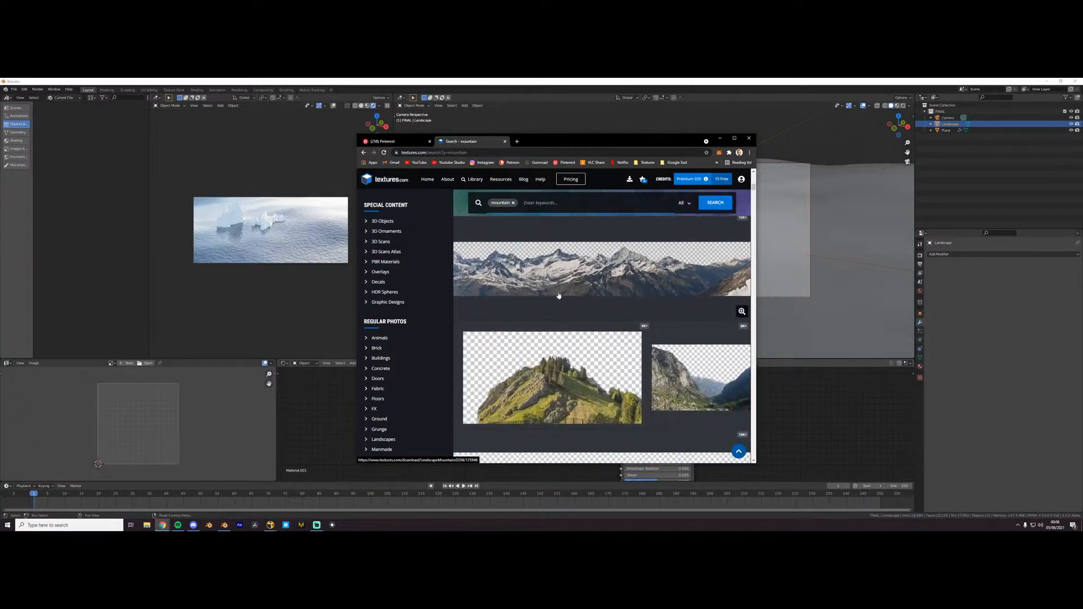
pyautogui.scroll(-3, 561, 288)
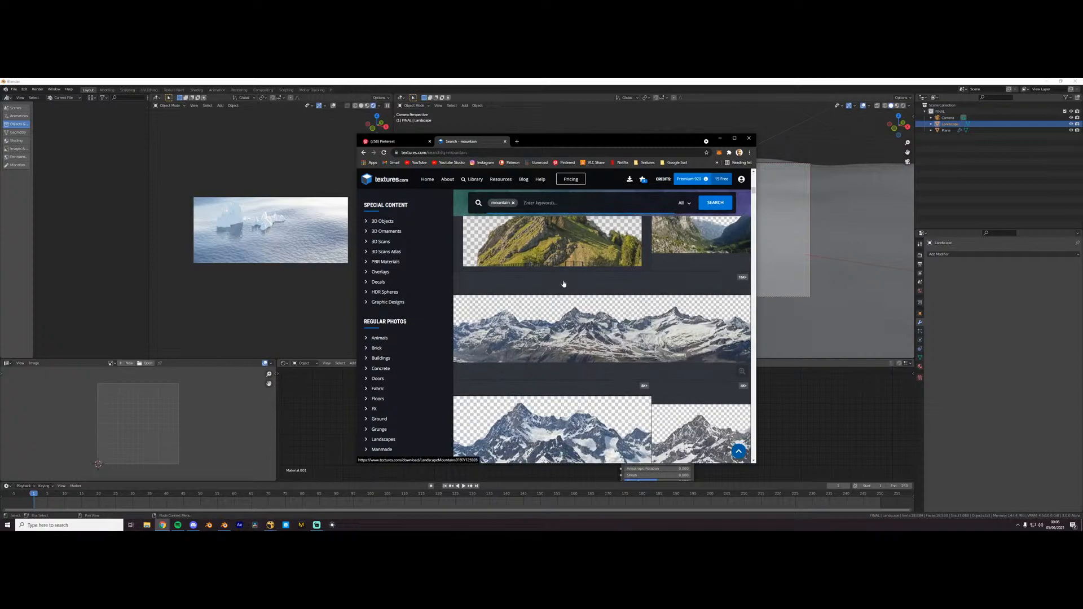
pyautogui.scroll(1, 561, 294)
pyautogui.click(561, 294)
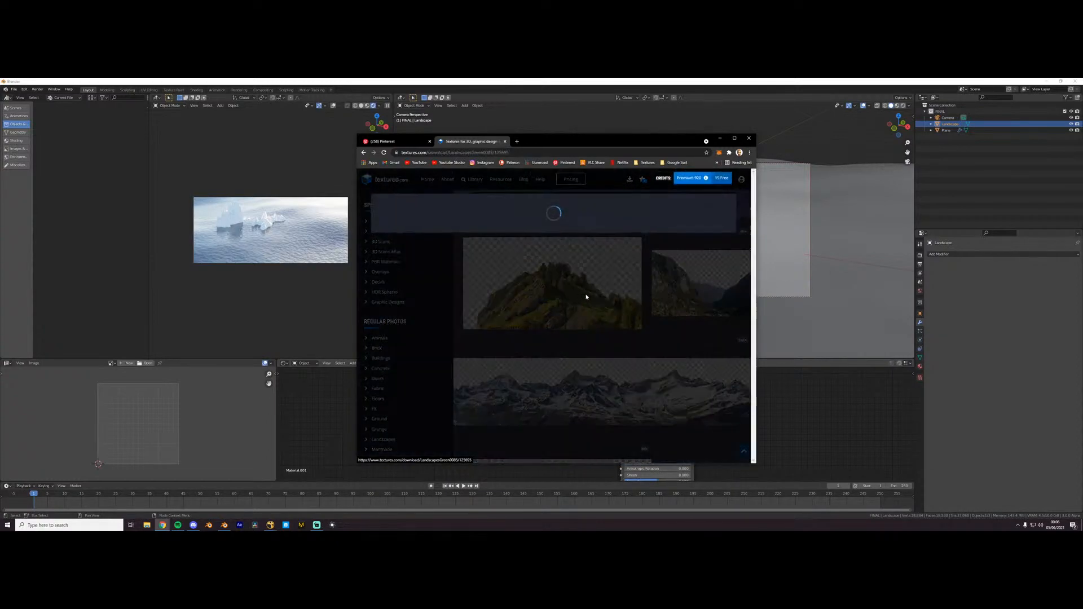
pyautogui.click(488, 350)
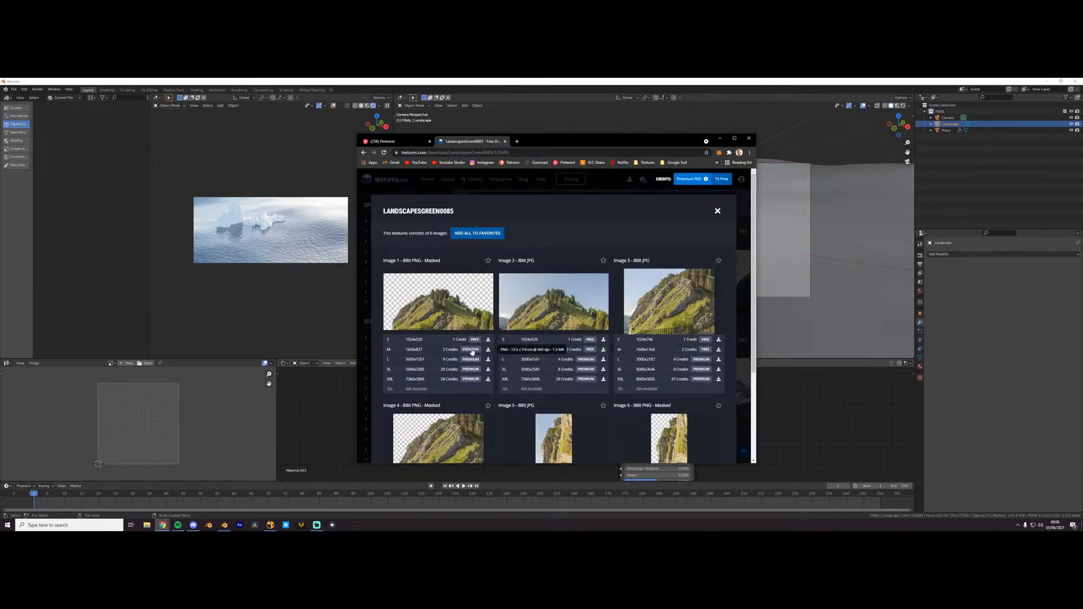
pyautogui.scroll(-2, 496, 399)
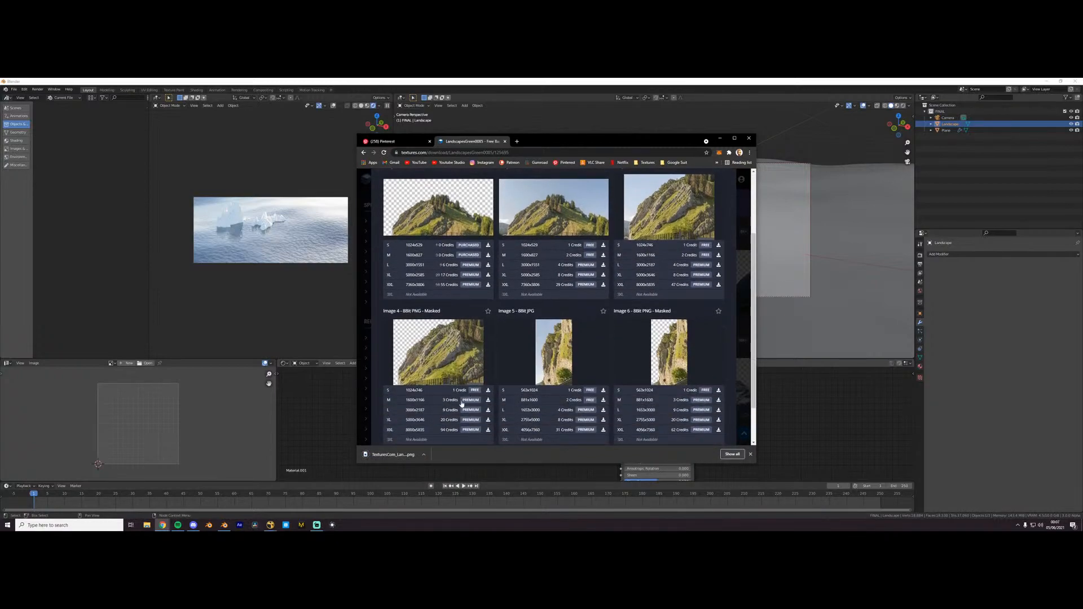
pyautogui.click(324, 453)
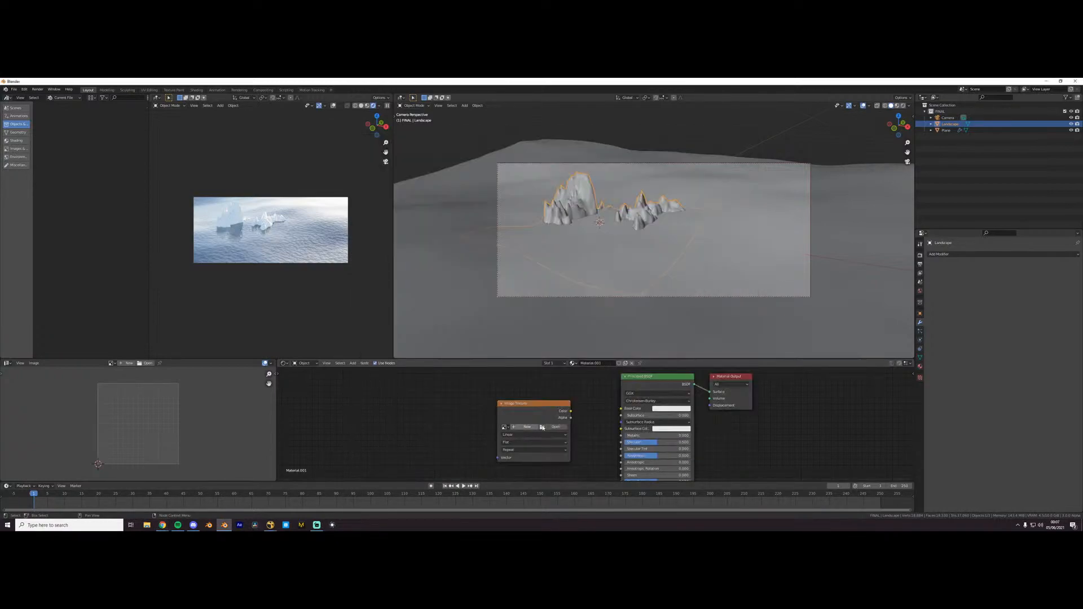
# - Load the downloaded masked mountain PNG from the Downloads folder into the landscape's Image Texture node
pyautogui.click(540, 427)
pyautogui.click(302, 184)
pyautogui.scroll(-1, 488, 289)
pyautogui.scroll(-10, 489, 289)
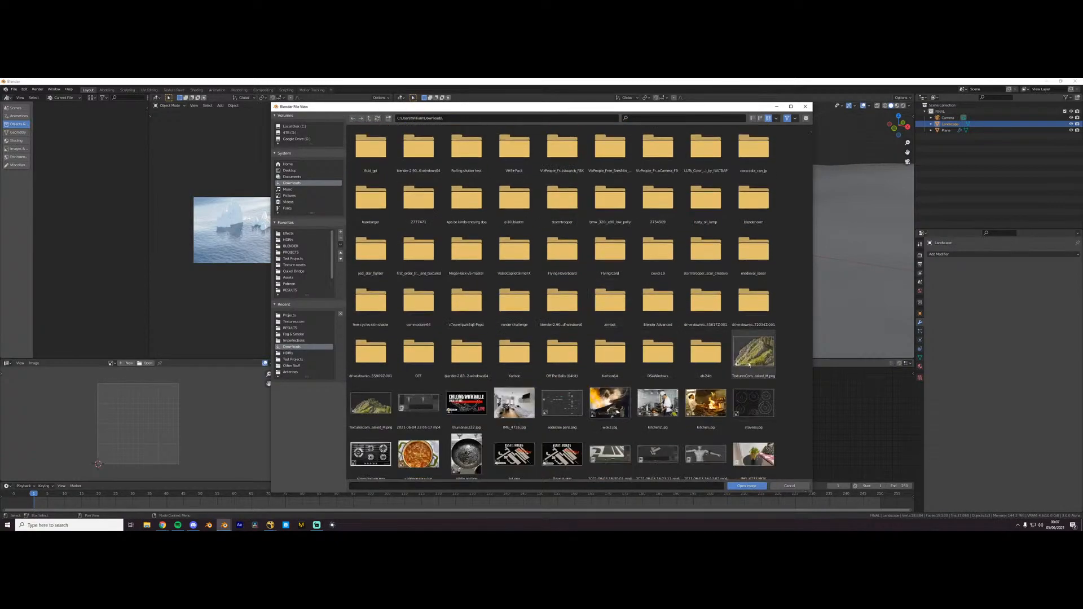
pyautogui.doubleClick(749, 365)
# - Unwrap the whole landscape mesh with Cube Projection
pyautogui.scroll(1, 560, 263)
pyautogui.press('Tab')
pyautogui.press('a')
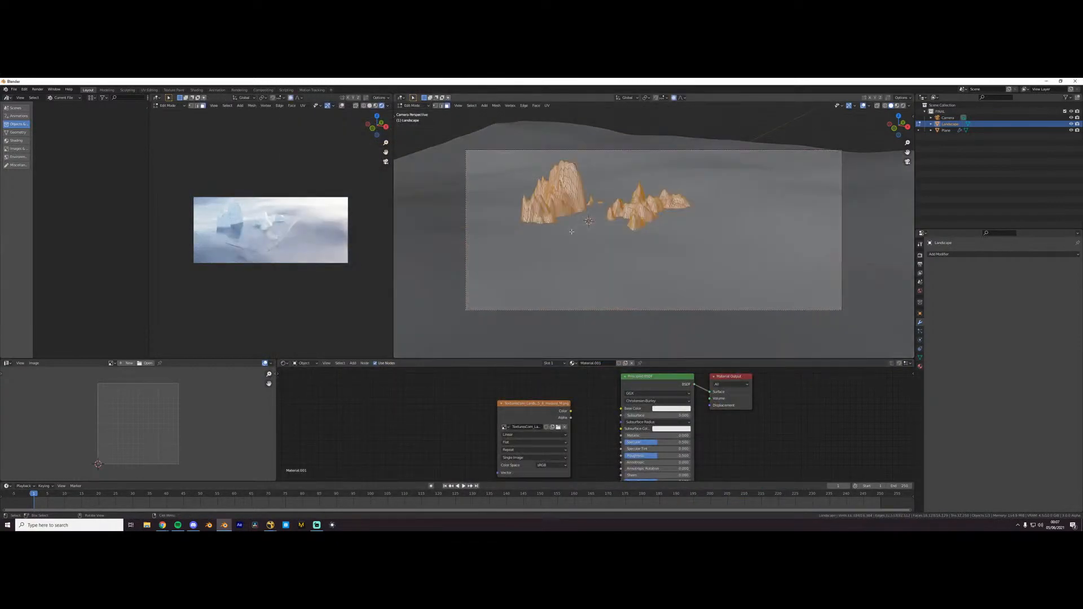
pyautogui.press('u')
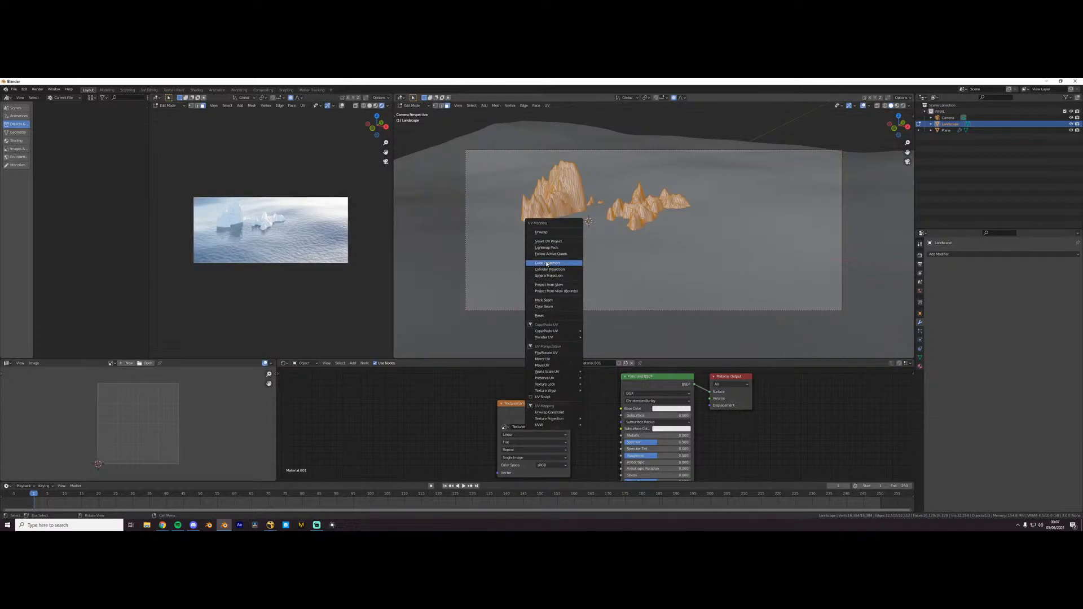
pyautogui.click(546, 263)
pyautogui.press('Tab')
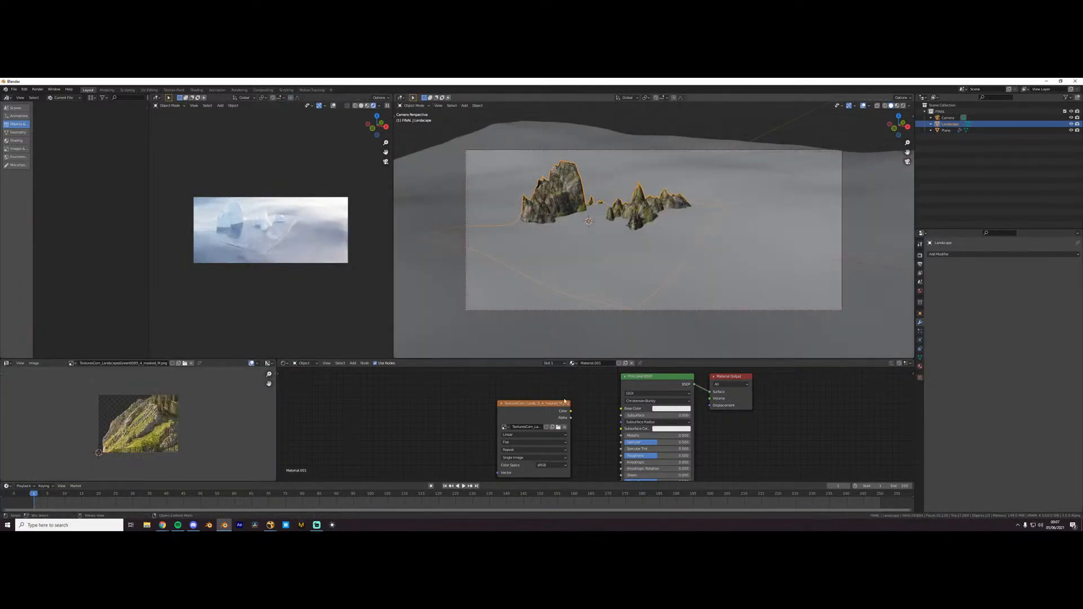
# - Connect the image colour to the landscape's Base Color and project its UVs from a low frontal view
pyautogui.press('Tab')
pyautogui.press('u')
pyautogui.moveTo(556, 238); pyautogui.dragTo(618, 243, button='middle')
pyautogui.press('u')
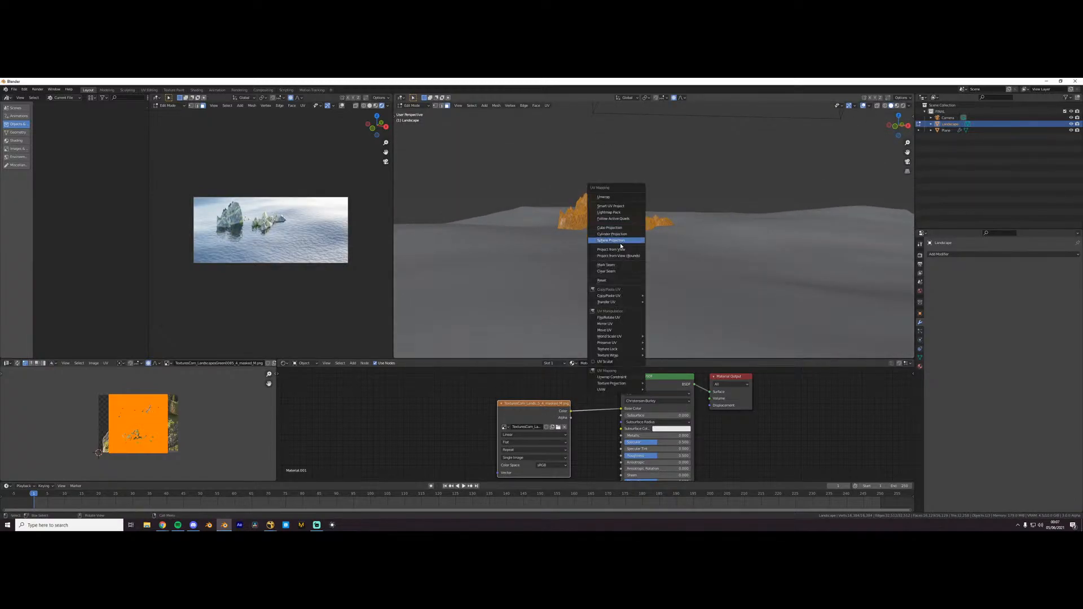
pyautogui.click(620, 250)
# - Scale, rotate and move the landscape's UVs to lie within the rocky slope of the mountain image
pyautogui.scroll(3, 158, 426)
pyautogui.press('s')
pyautogui.click(184, 414)
pyautogui.press('g')
pyautogui.click(192, 435)
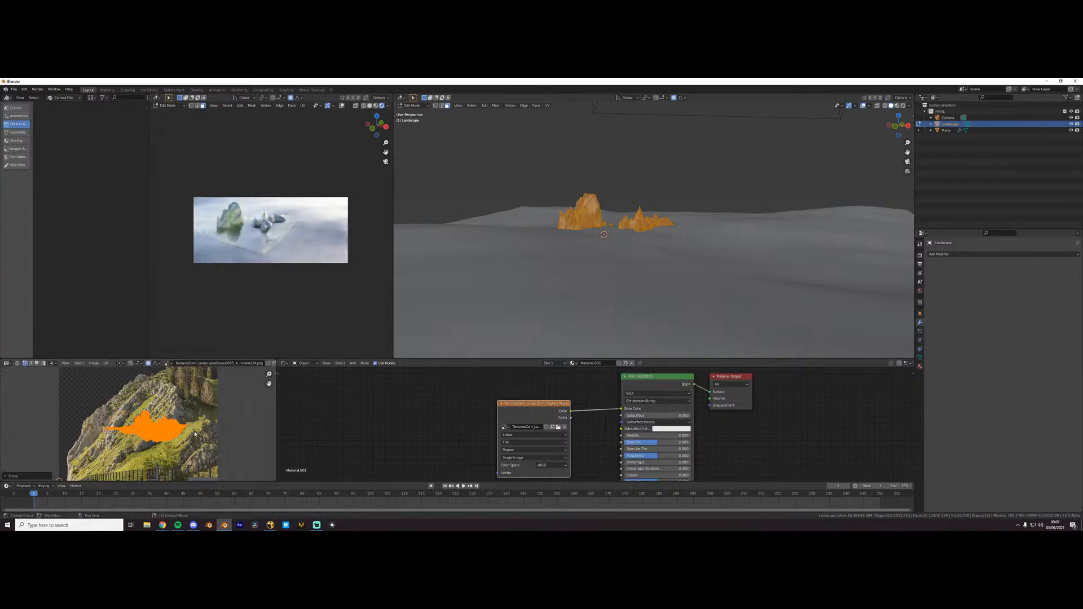
pyautogui.press('s')
pyautogui.click(253, 426)
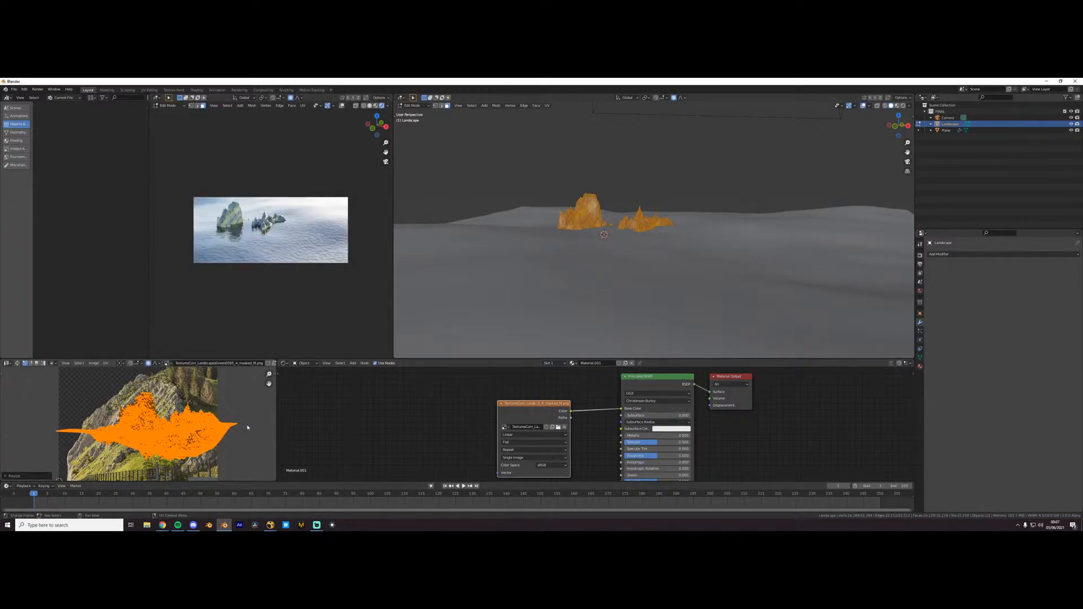
pyautogui.press('r')
pyautogui.click(220, 364)
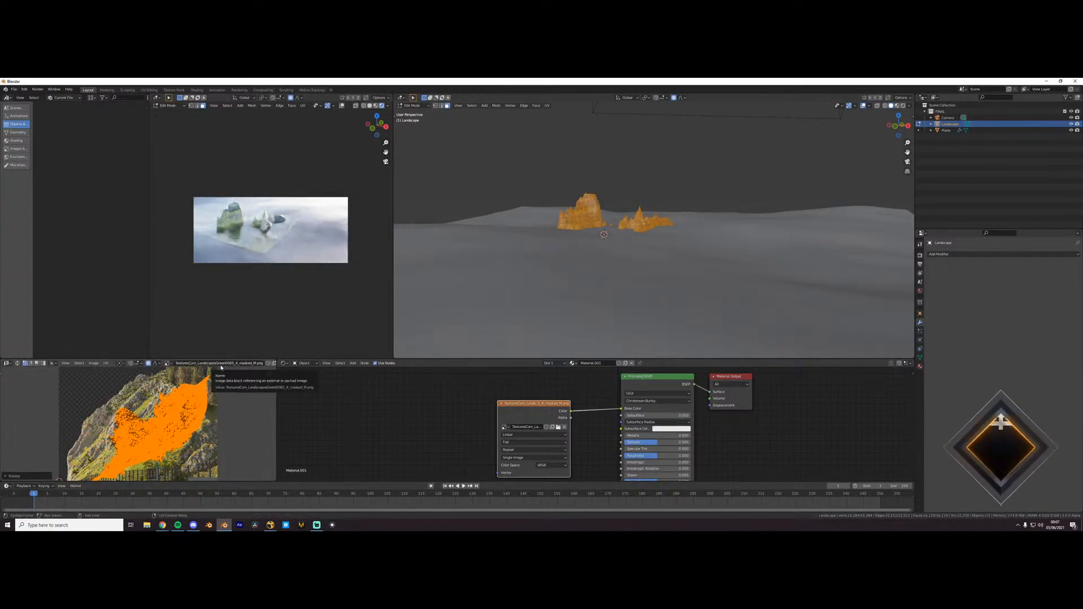
pyautogui.press('s')
pyautogui.click(211, 381)
pyautogui.press('g')
pyautogui.click(218, 371)
# - Delete the Image Texture node from the landscape material and leave Edit Mode
pyautogui.click(538, 404)
pyautogui.press('x')
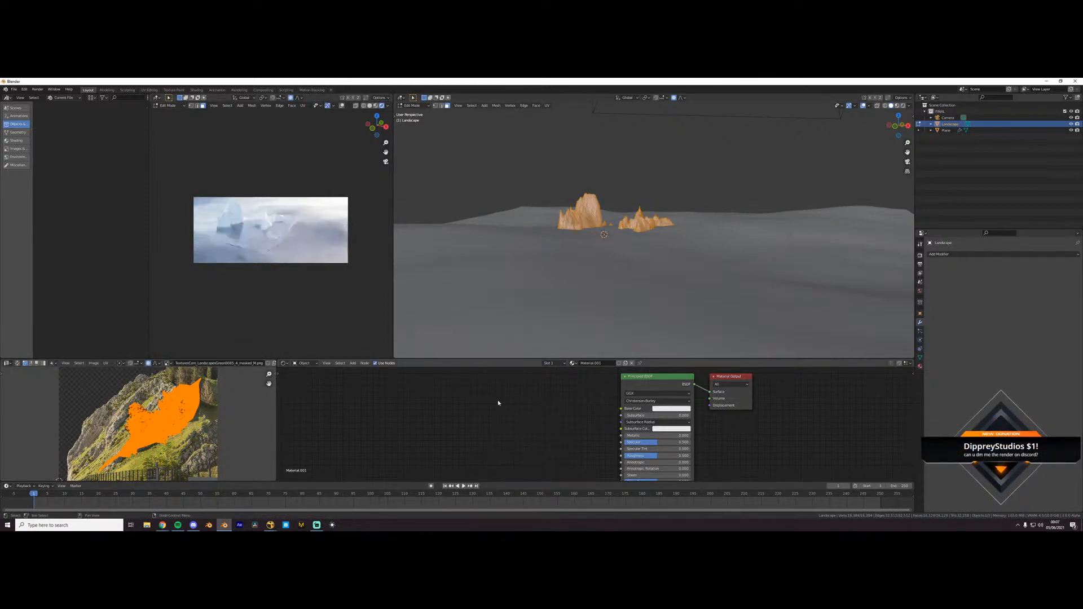
pyautogui.press('Tab')
pyautogui.scroll(2, 649, 445)
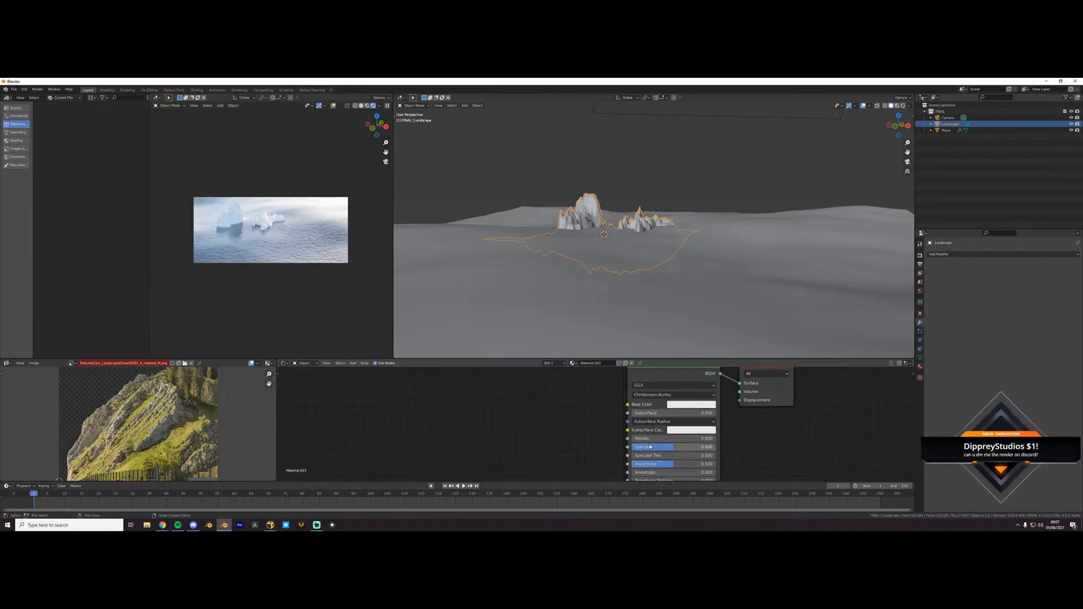
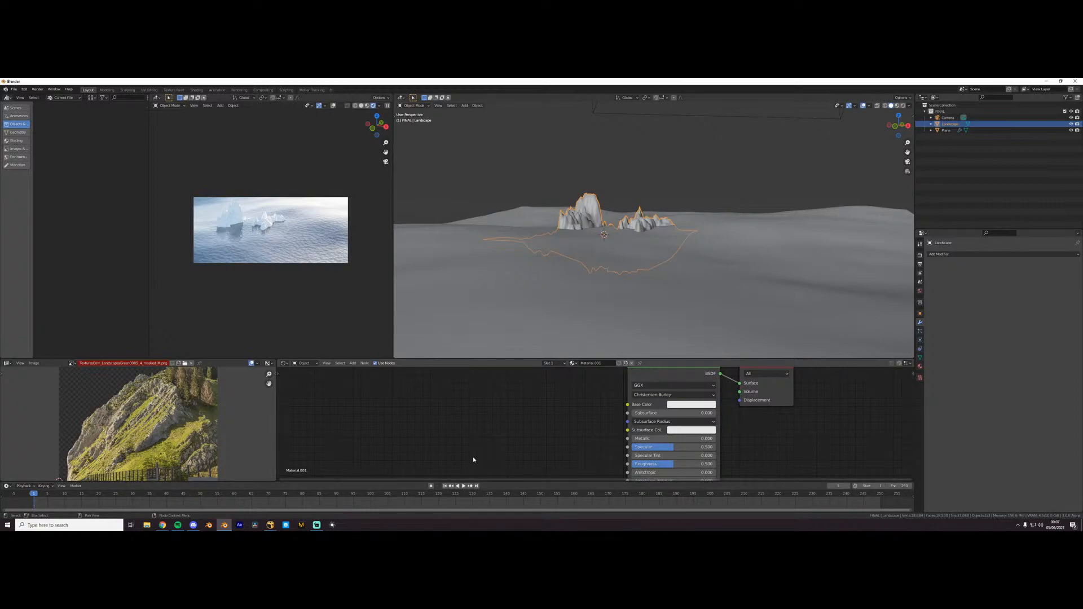
pyautogui.scroll(1, 581, 430)
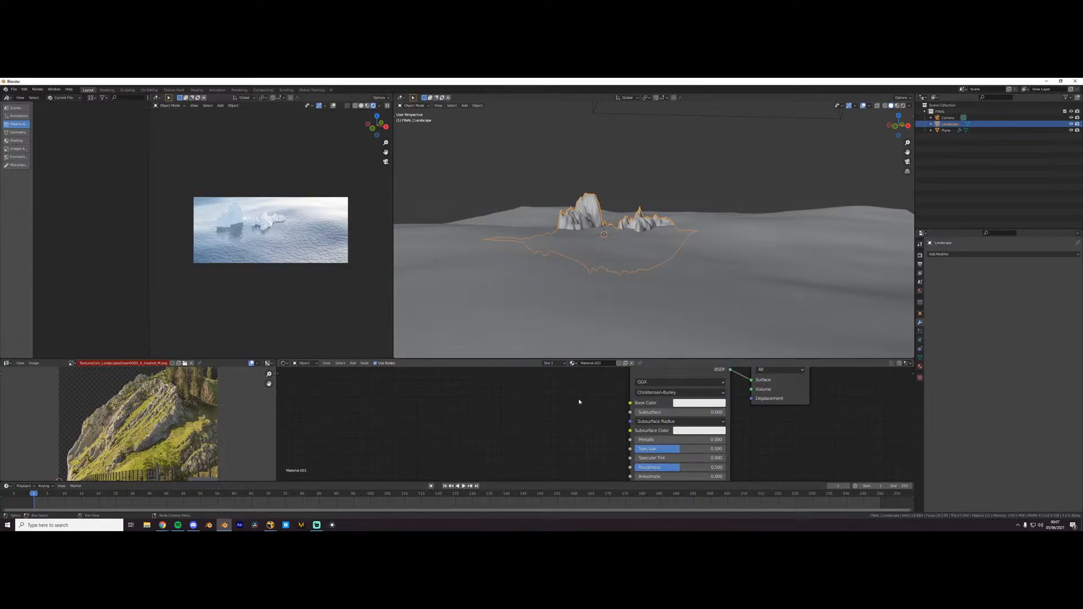
pyautogui.scroll(-2, 576, 413)
pyautogui.moveTo(583, 416); pyautogui.dragTo(644, 449, button='middle')
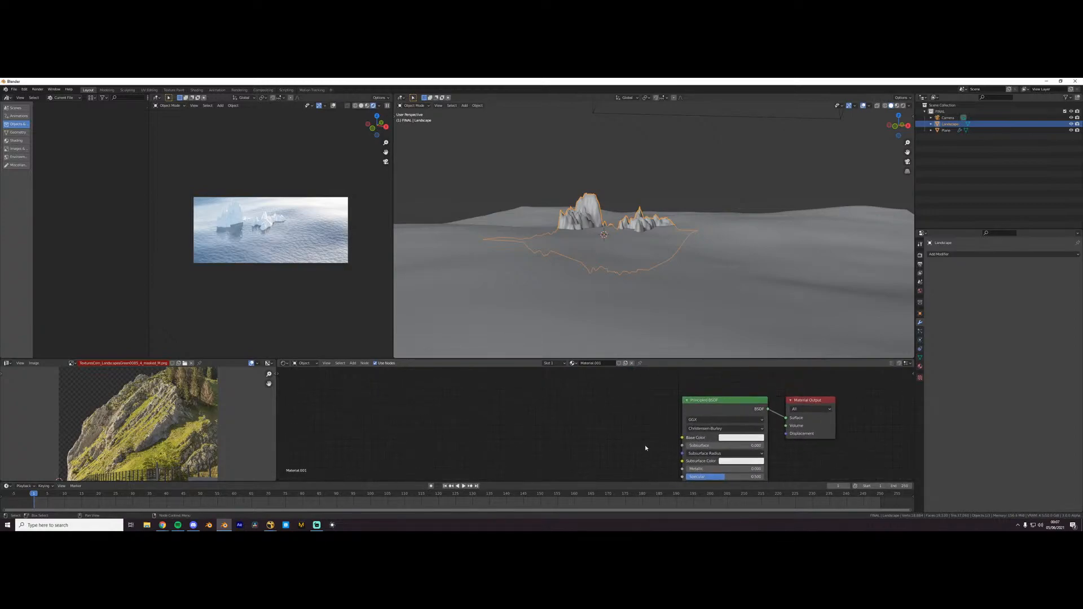
pyautogui.moveTo(778, 374); pyautogui.dragTo(779, 370)
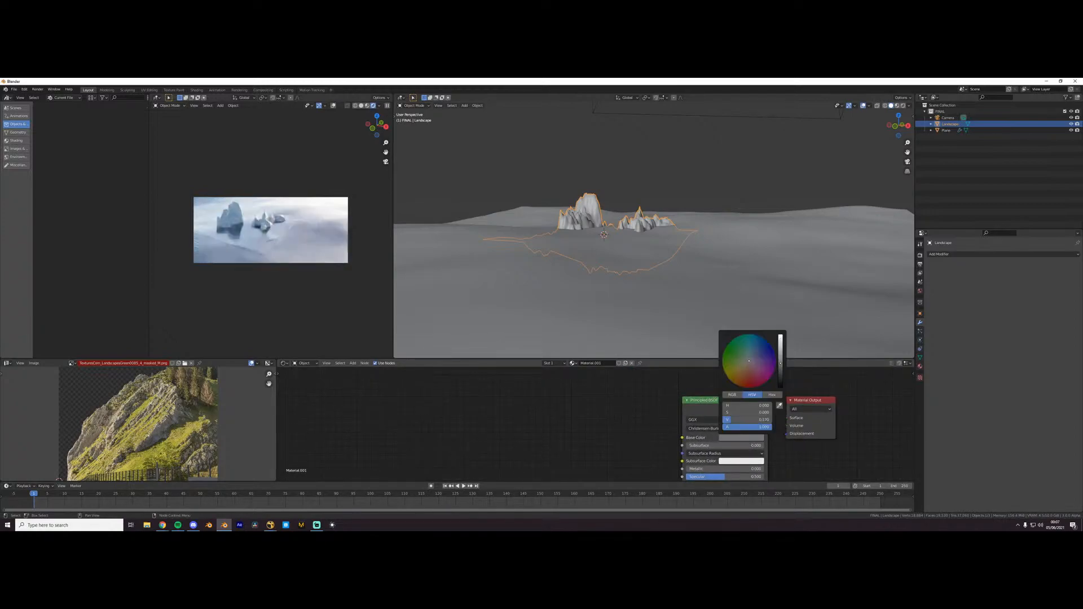
pyautogui.press('Escape')
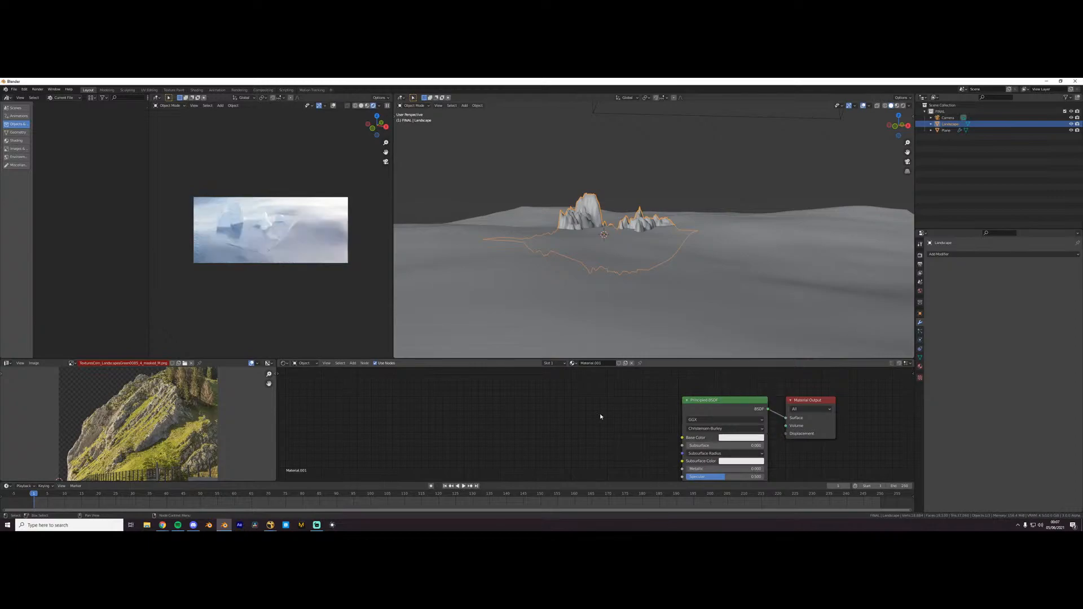
pyautogui.click(742, 437)
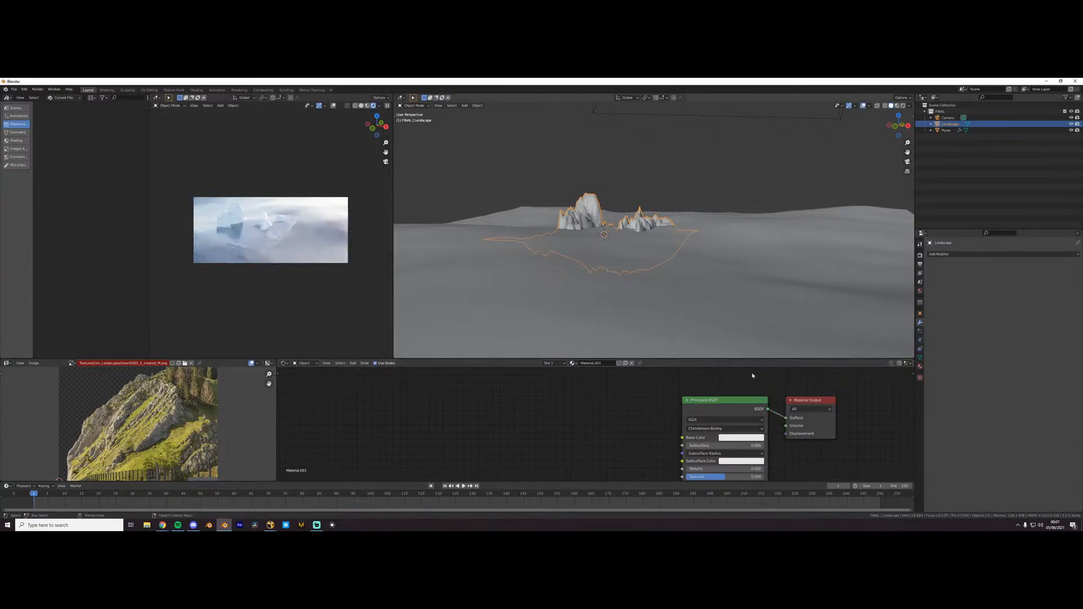
# - Set the Base Color of the landscape's Principled BSDF to a mid orange-brown
pyautogui.click(735, 437)
pyautogui.moveTo(748, 368); pyautogui.dragTo(742, 370)
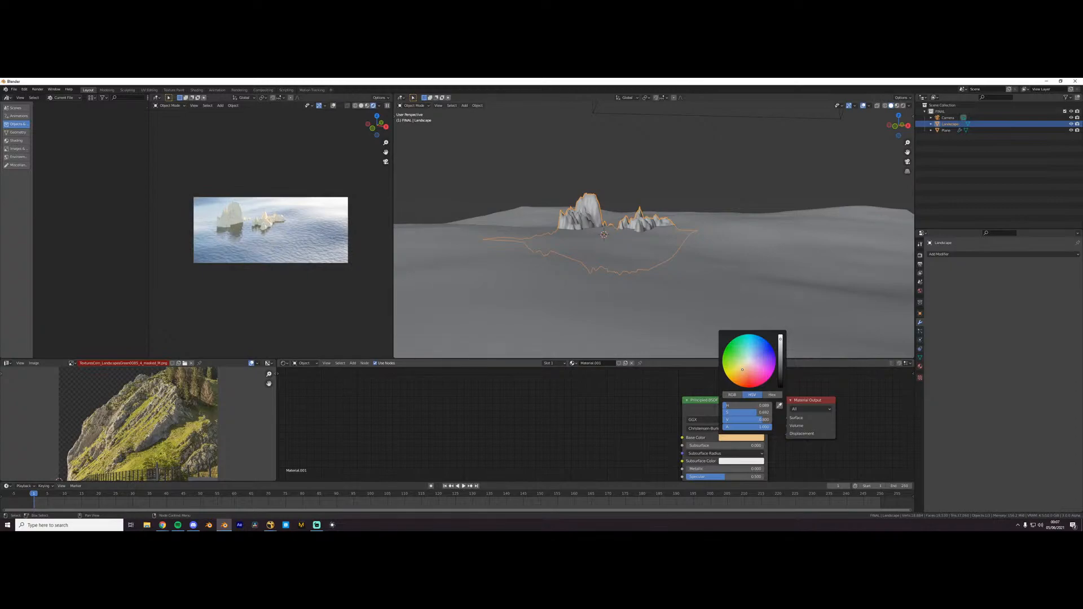
pyautogui.moveTo(742, 370); pyautogui.dragTo(737, 378)
pyautogui.moveTo(780, 340); pyautogui.dragTo(781, 360)
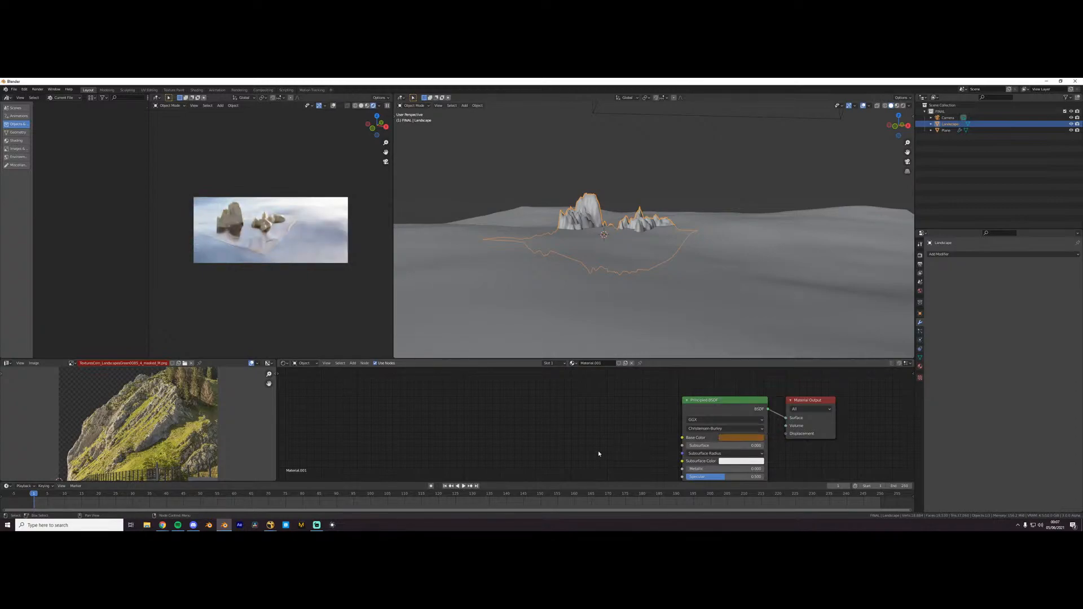
# - Lower the landscape material's Specular to 0.127 and darken its Base Color to a very dark brown
pyautogui.scroll(-3, 674, 476)
pyautogui.moveTo(674, 476); pyautogui.dragTo(616, 429, button='middle')
pyautogui.scroll(4, 610, 427)
pyautogui.moveTo(649, 428); pyautogui.dragTo(613, 429)
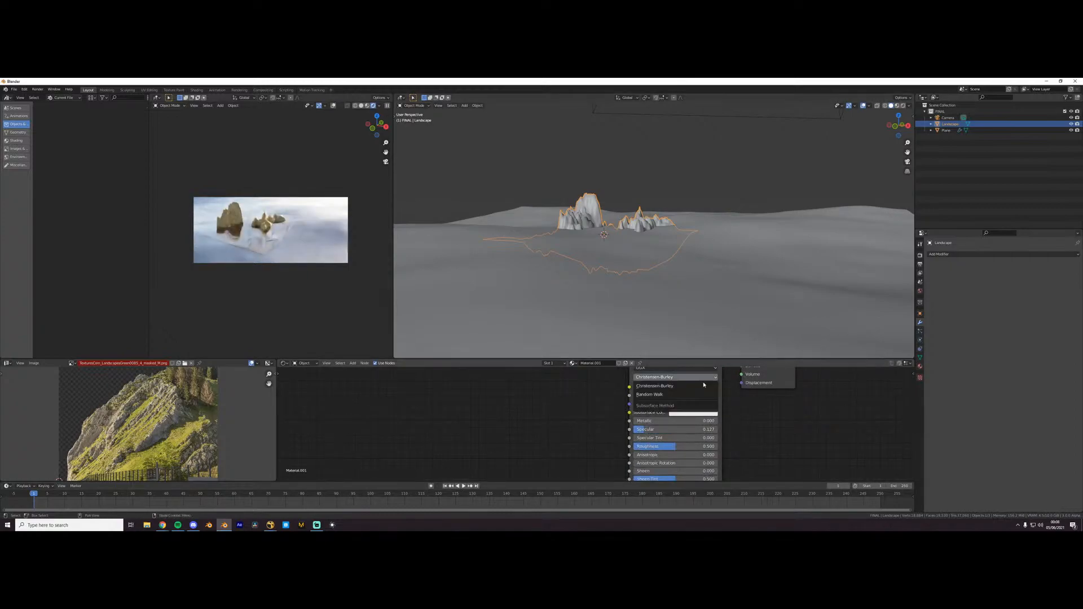
pyautogui.click(697, 390)
pyautogui.moveTo(736, 303); pyautogui.dragTo(735, 322)
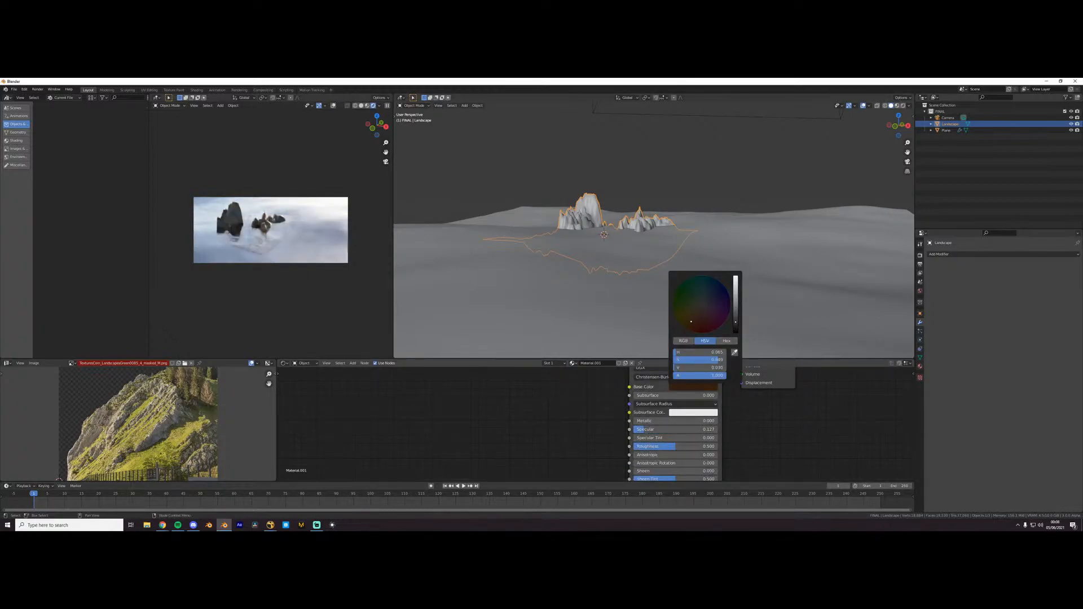
# - Space the Principled BSDF and Material Output nodes apart and add a Geometry node above the shader
pyautogui.scroll(-2, 678, 459)
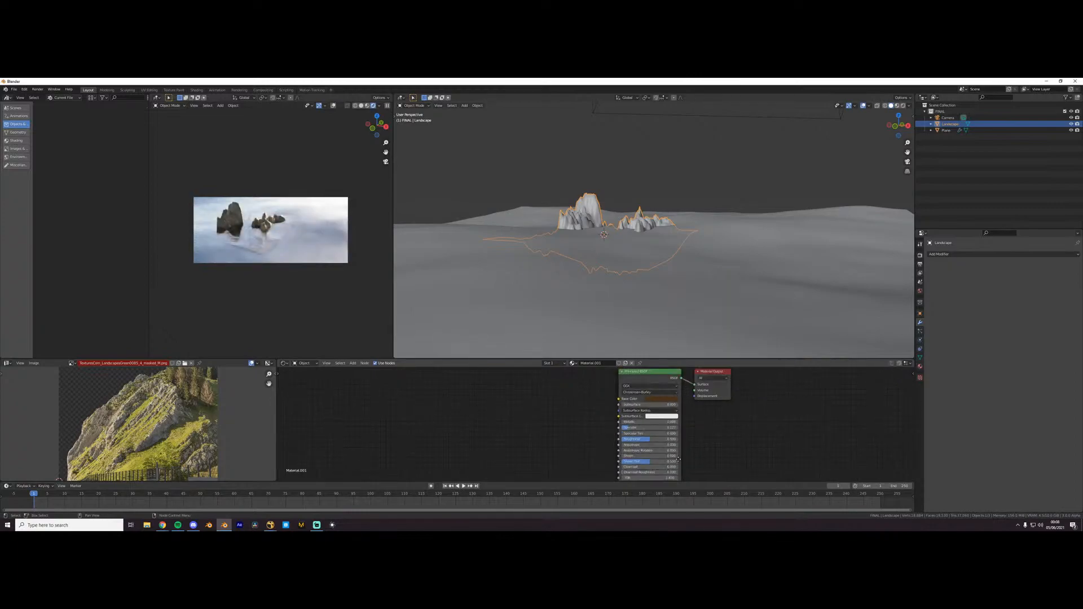
pyautogui.moveTo(678, 459); pyautogui.dragTo(756, 485, button='middle')
pyautogui.moveTo(716, 404); pyautogui.dragTo(551, 413)
pyautogui.moveTo(632, 388); pyautogui.dragTo(654, 427, button='middle')
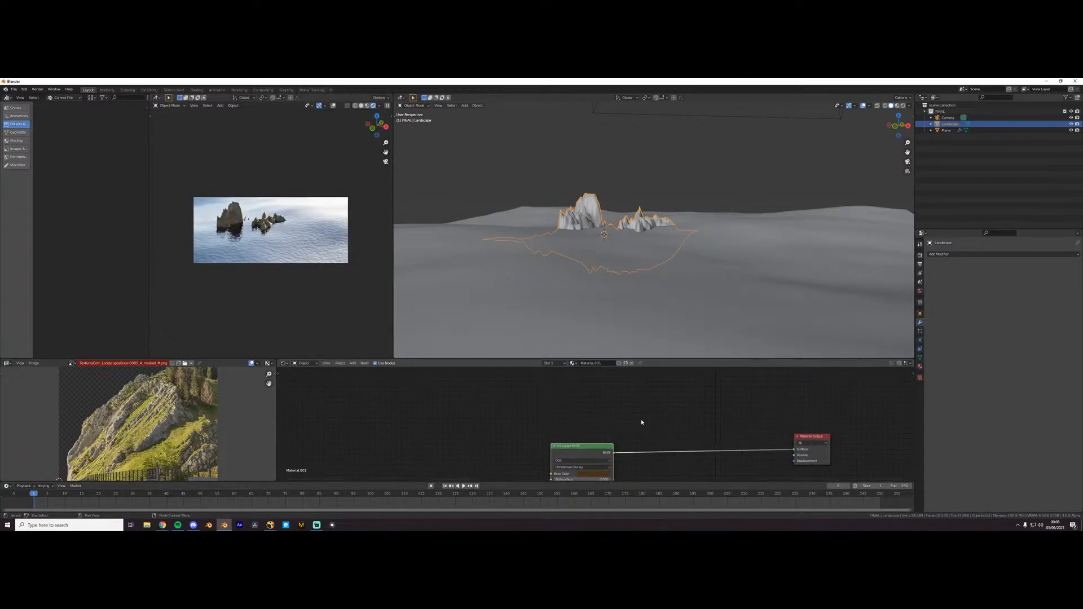
pyautogui.hotkey('shift', 'a')
pyautogui.write('geom')
pyautogui.press('Return')
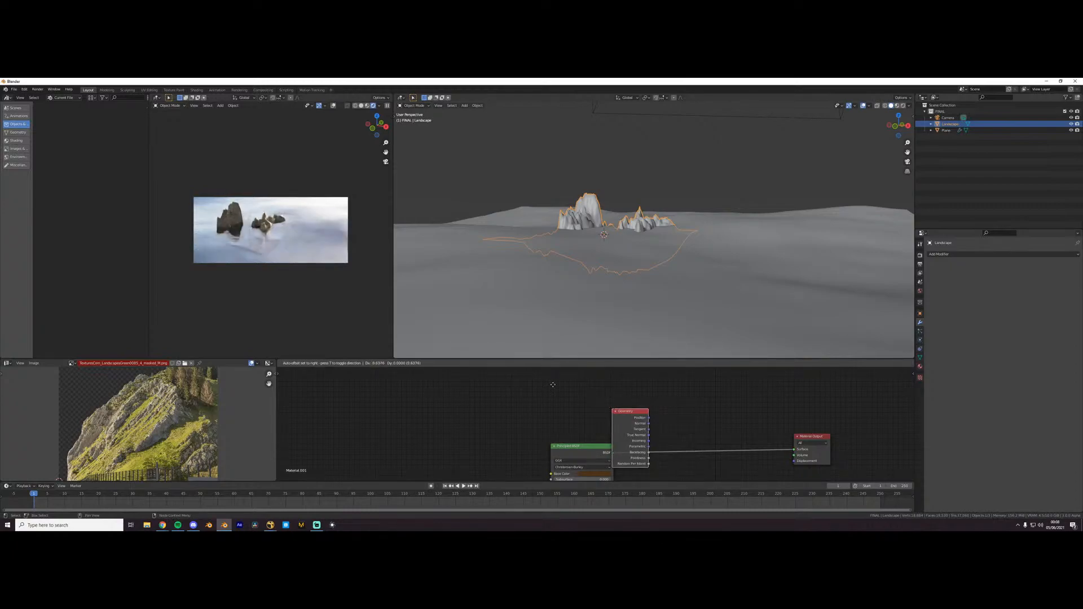
pyautogui.click(578, 392)
# - Add a Separate XYZ node beside the Geometry node and feed the Normal output into its Vector input
pyautogui.hotkey('shift', 'a')
pyautogui.write('separ')
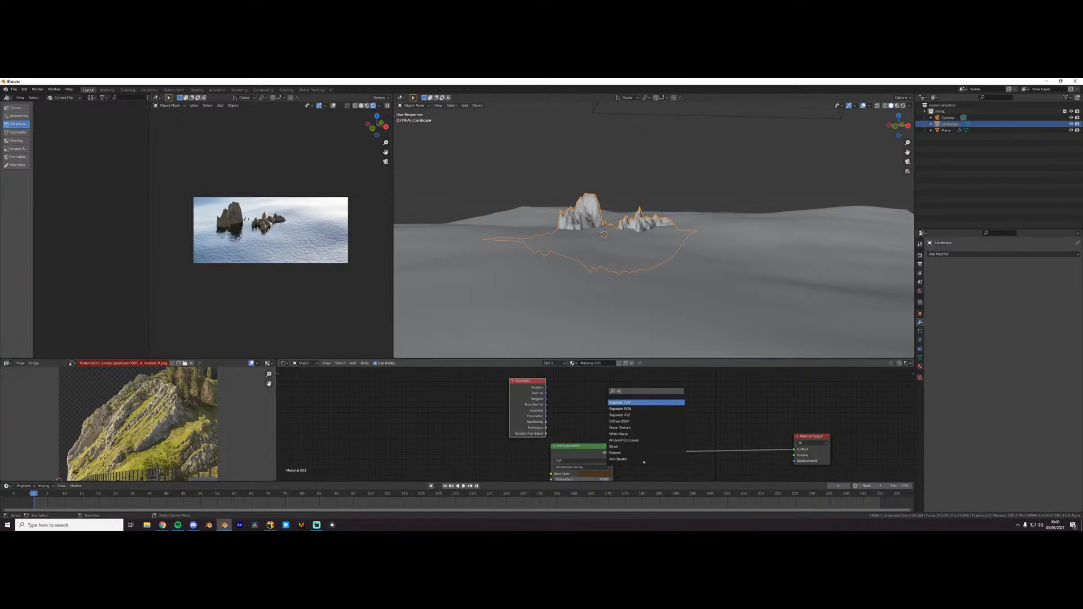
pyautogui.press('Down')
pyautogui.press('Down')
pyautogui.press('Return')
pyautogui.click(608, 385)
pyautogui.moveTo(546, 393); pyautogui.dragTo(609, 418)
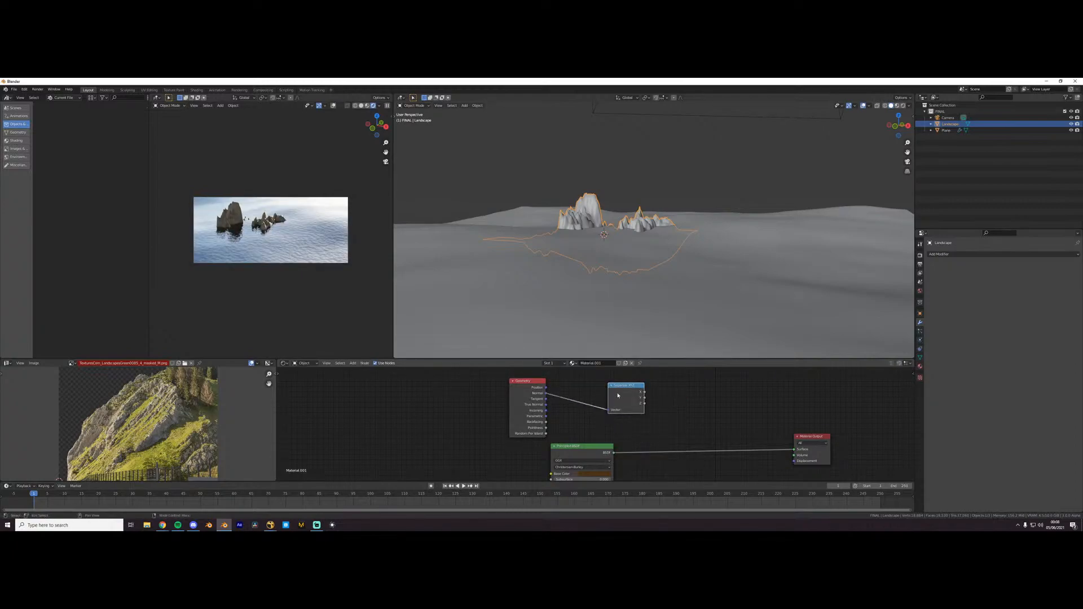
# - Preview the Separate XYZ outputs on the landscape up to Z, and reconnect the Principled BSDF to the Material Output
pyautogui.keyDown('ctrl'); pyautogui.keyDown('shift'); pyautogui.click(618, 393); pyautogui.keyUp('shift'); pyautogui.keyUp('ctrl')
pyautogui.keyDown('ctrl'); pyautogui.keyDown('shift'); pyautogui.click(625, 395); pyautogui.keyUp('shift'); pyautogui.keyUp('ctrl')
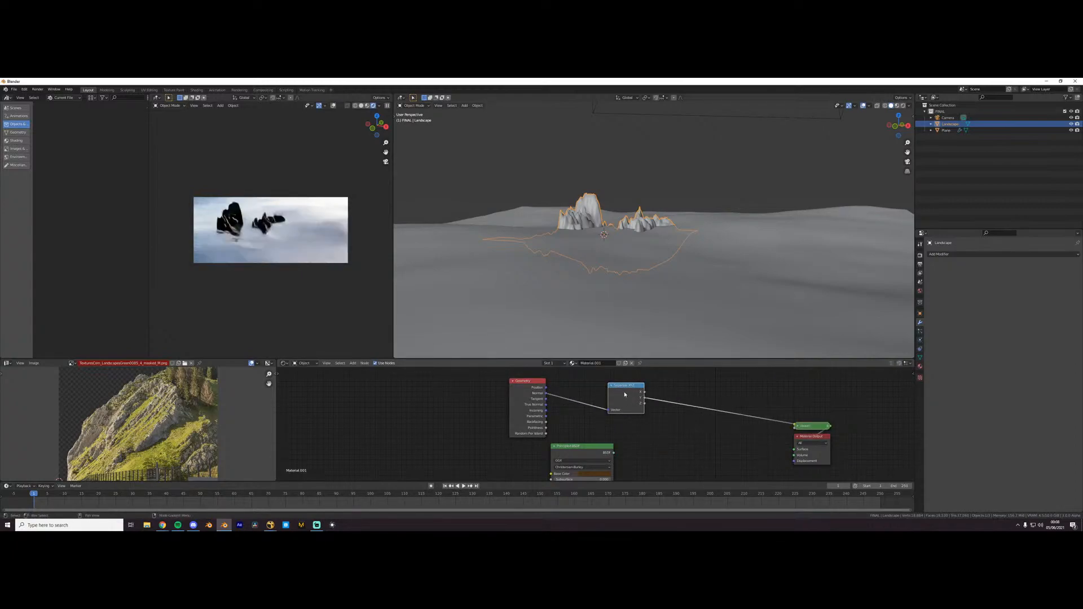
pyautogui.keyDown('ctrl'); pyautogui.keyDown('shift'); pyautogui.click(623, 393); pyautogui.keyUp('shift'); pyautogui.keyUp('ctrl')
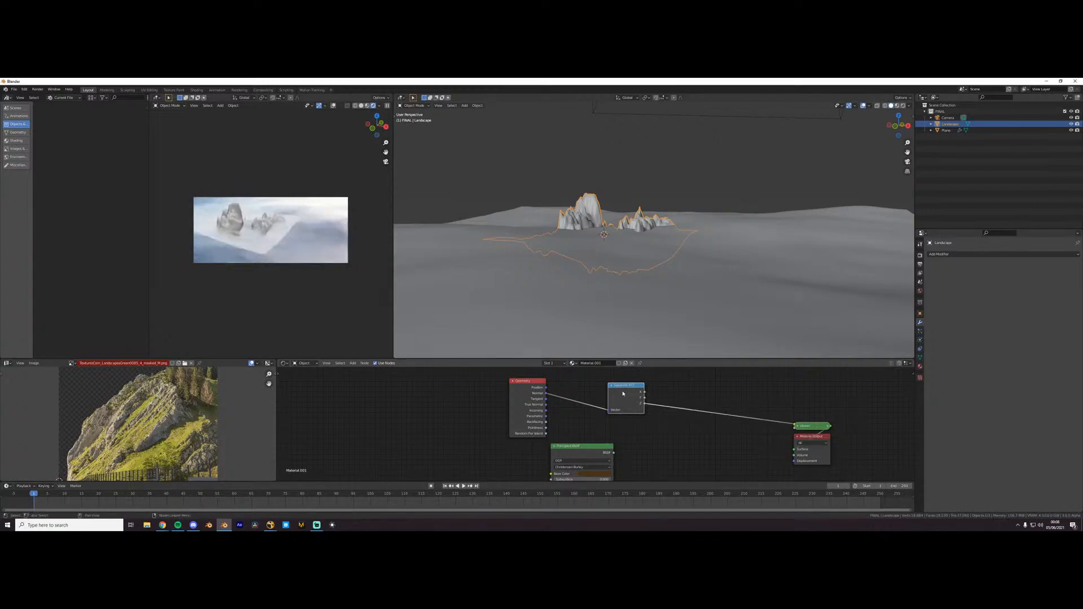
pyautogui.moveTo(614, 453); pyautogui.dragTo(794, 450)
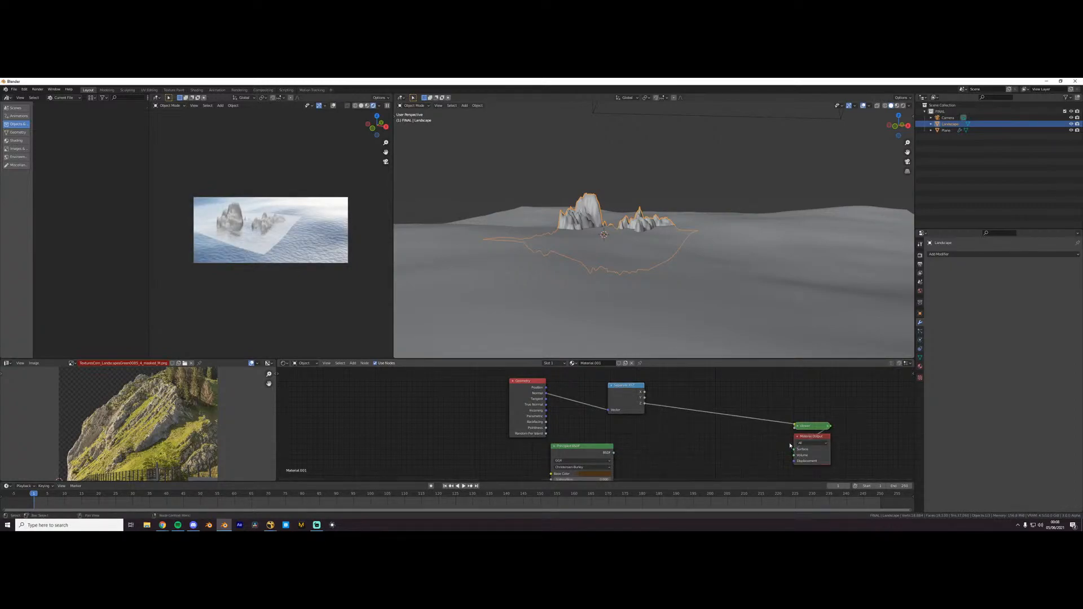
pyautogui.keyDown('ctrl'); pyautogui.keyDown('shift'); pyautogui.click(587, 453); pyautogui.keyUp('shift'); pyautogui.keyUp('ctrl')
# - Duplicate the brown Principled BSDF and set the copy's Base Color to dark green
pyautogui.moveTo(632, 406); pyautogui.dragTo(599, 409)
pyautogui.moveTo(578, 452); pyautogui.dragTo(613, 448)
pyautogui.scroll(-1, 650, 446)
pyautogui.moveTo(650, 445); pyautogui.dragTo(625, 419, button='middle')
pyautogui.hotkey('shift', 'd')
pyautogui.click(703, 459)
pyautogui.click(697, 469)
pyautogui.moveTo(691, 422); pyautogui.dragTo(688, 415)
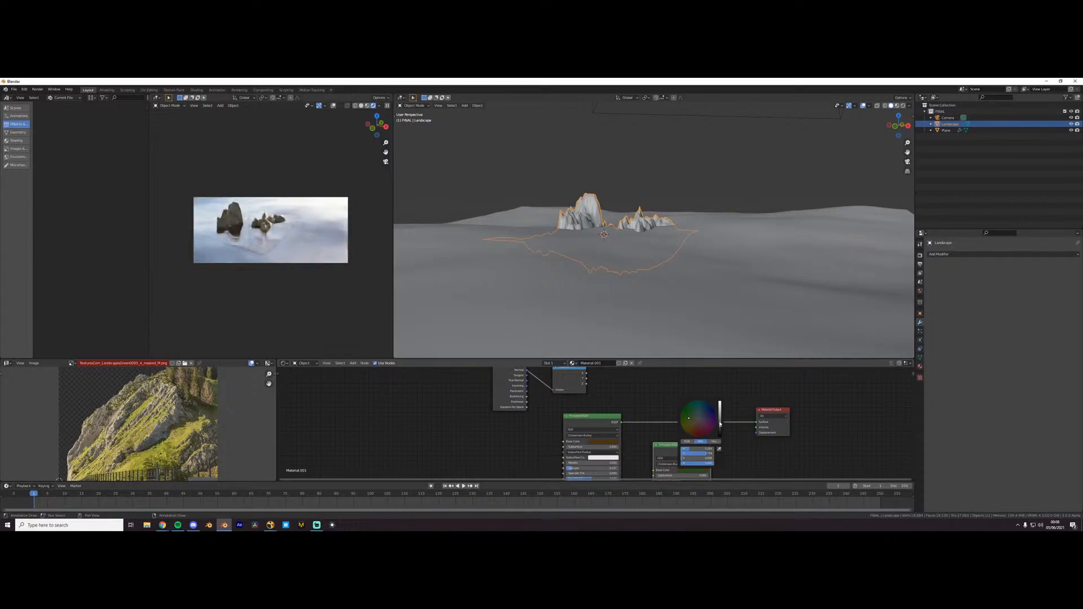
# - Combine the brown and green shaders with a Mix Shader and connect the Separate XYZ Z output to its Fac
pyautogui.keyDown('ctrl'); pyautogui.keyDown('shift'); pyautogui.moveTo(673, 456); pyautogui.dragTo(619, 430, button='right'); pyautogui.keyUp('shift'); pyautogui.keyUp('ctrl')
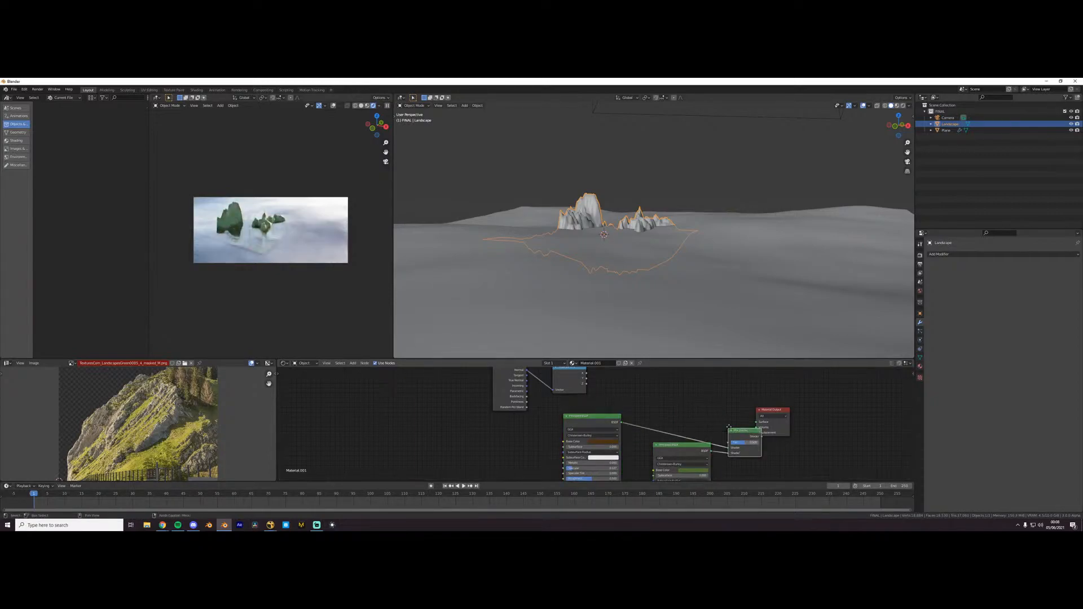
pyautogui.moveTo(745, 435); pyautogui.dragTo(721, 415)
pyautogui.moveTo(587, 381); pyautogui.dragTo(678, 447)
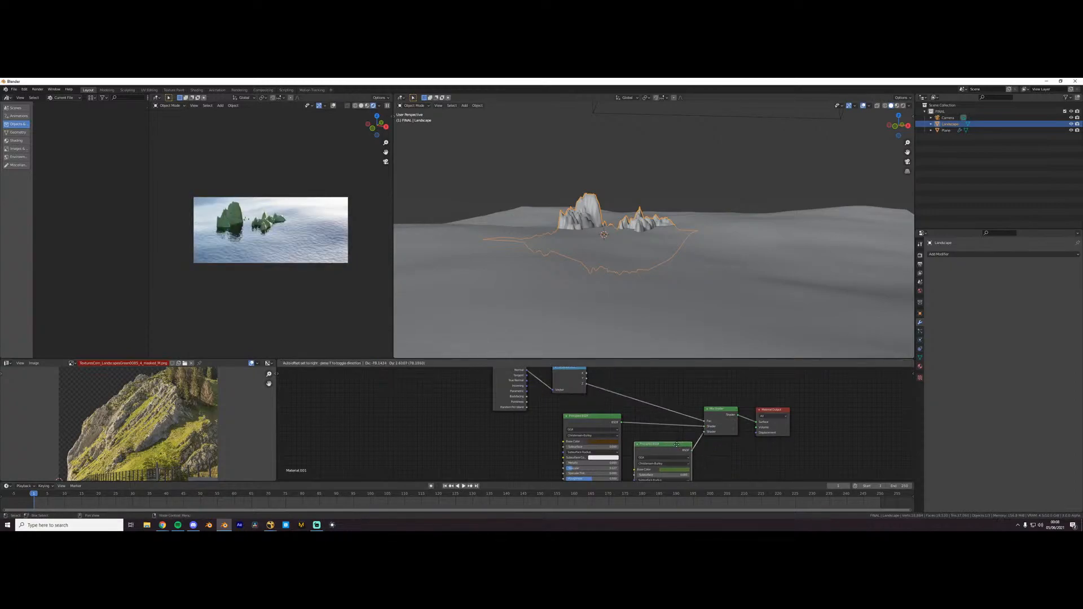
pyautogui.moveTo(674, 446); pyautogui.dragTo(676, 397, button='middle')
# - Insert a ColorRamp between the Z output and the Mix Shader's Fac and move its black stop to about the middle
pyautogui.scroll(2, 617, 421)
pyautogui.moveTo(620, 423); pyautogui.dragTo(583, 511, button='middle')
pyautogui.click(588, 407)
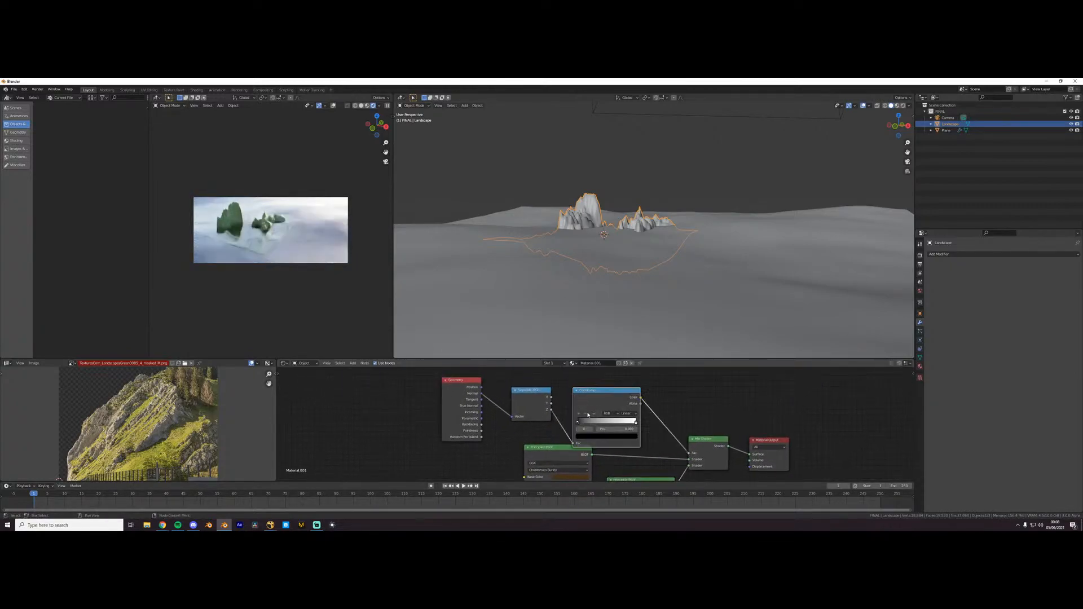
pyautogui.moveTo(583, 421); pyautogui.dragTo(619, 421)
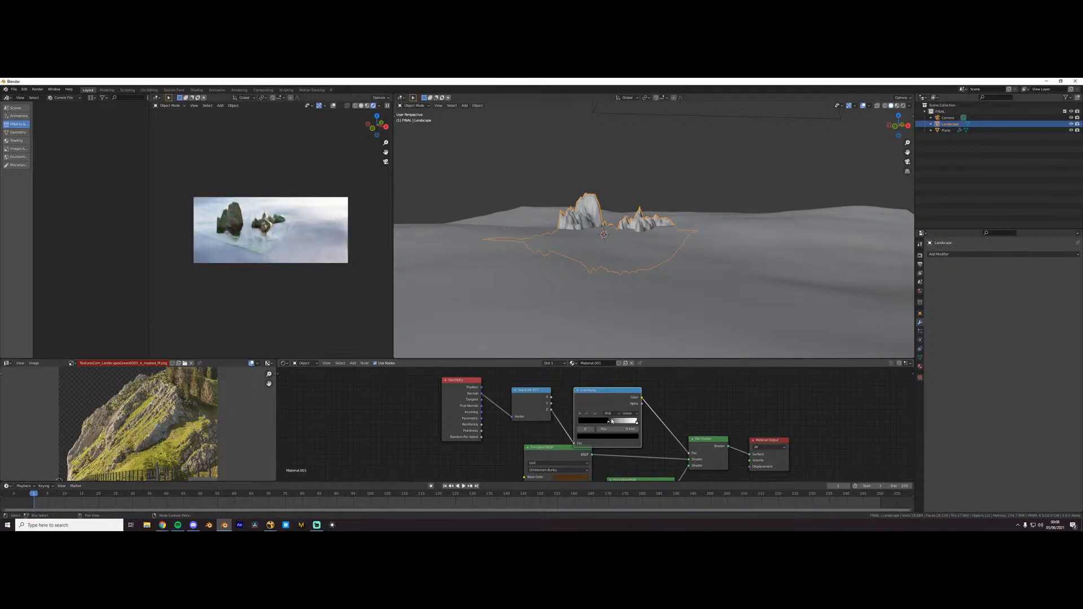
# - Examine the brown and green landscape in the rendered view from another angle and from the camera
pyautogui.scroll(4, 244, 202)
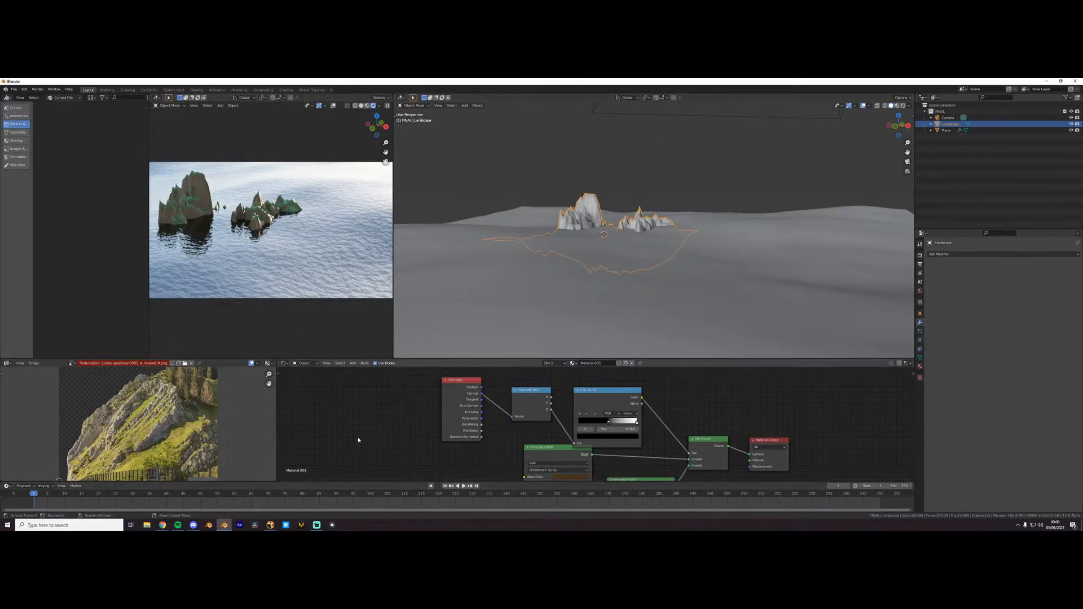
pyautogui.moveTo(223, 294); pyautogui.dragTo(307, 274, button='middle')
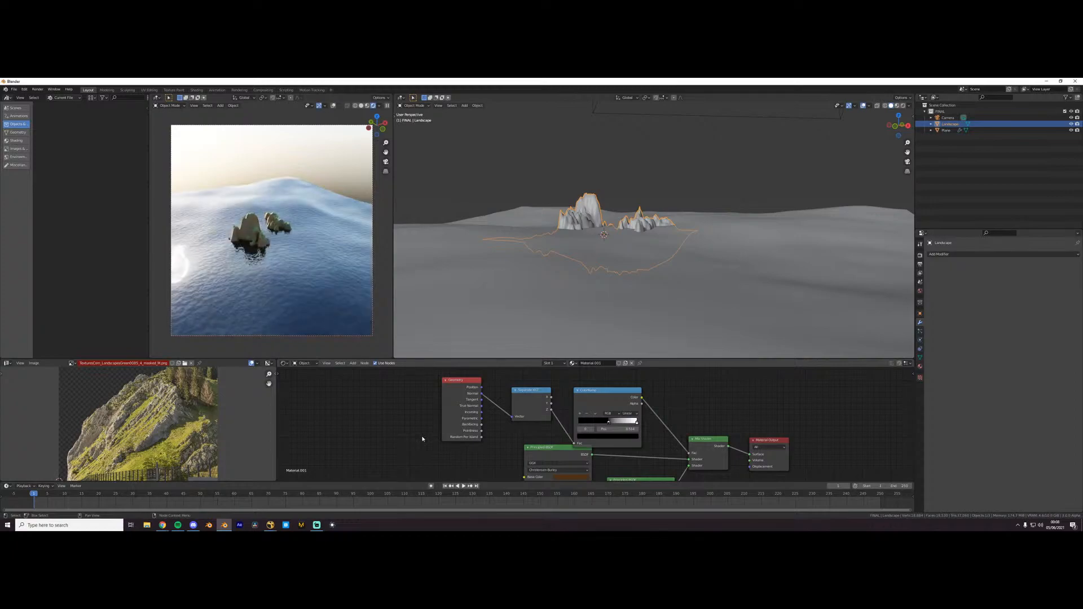
pyautogui.press('KP_0')
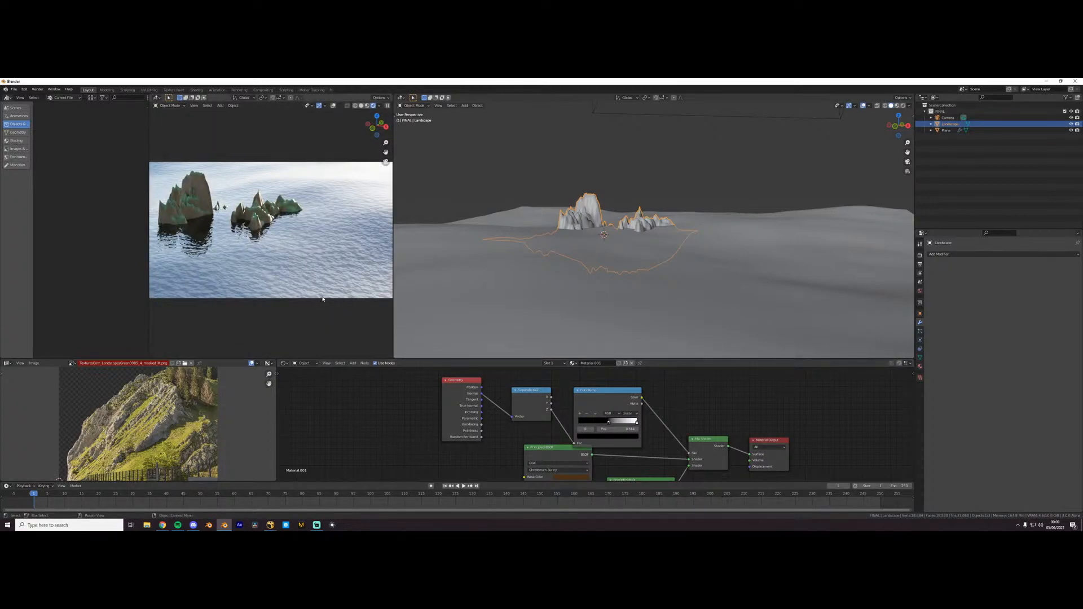
pyautogui.scroll(-1, 323, 299)
pyautogui.moveTo(603, 433); pyautogui.dragTo(529, 386, button='middle')
pyautogui.scroll(1, 515, 437)
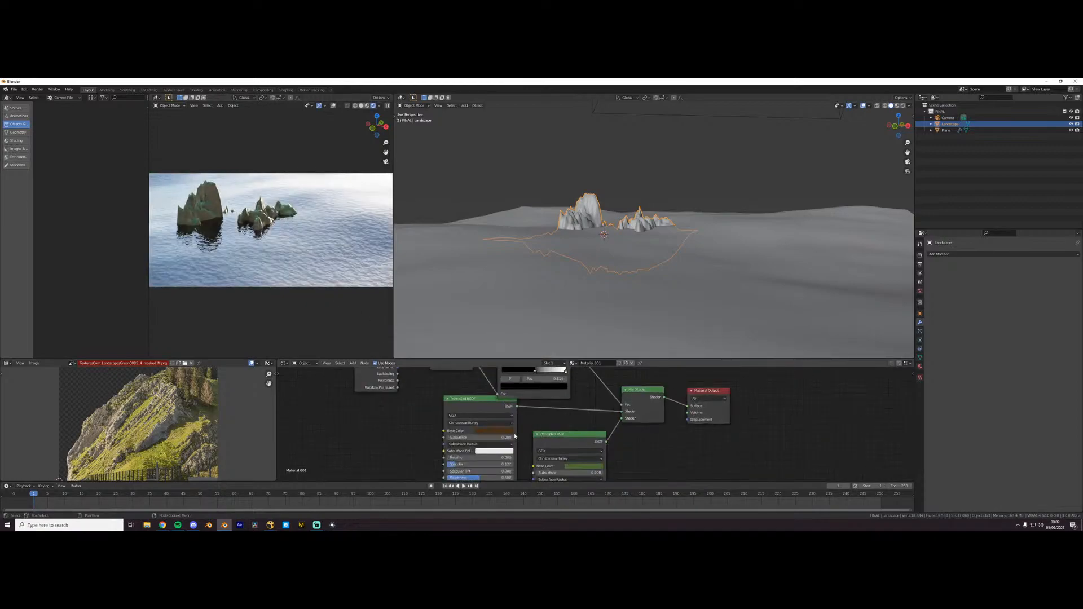
pyautogui.click(509, 410)
# - Delete every node of the landscape material except the Material Output
pyautogui.scroll(-3, 592, 415)
pyautogui.moveTo(593, 415); pyautogui.dragTo(605, 449, button='middle')
pyautogui.click(629, 430)
pyautogui.moveTo(392, 387); pyautogui.dragTo(642, 432)
pyautogui.press('x')
pyautogui.click(577, 478)
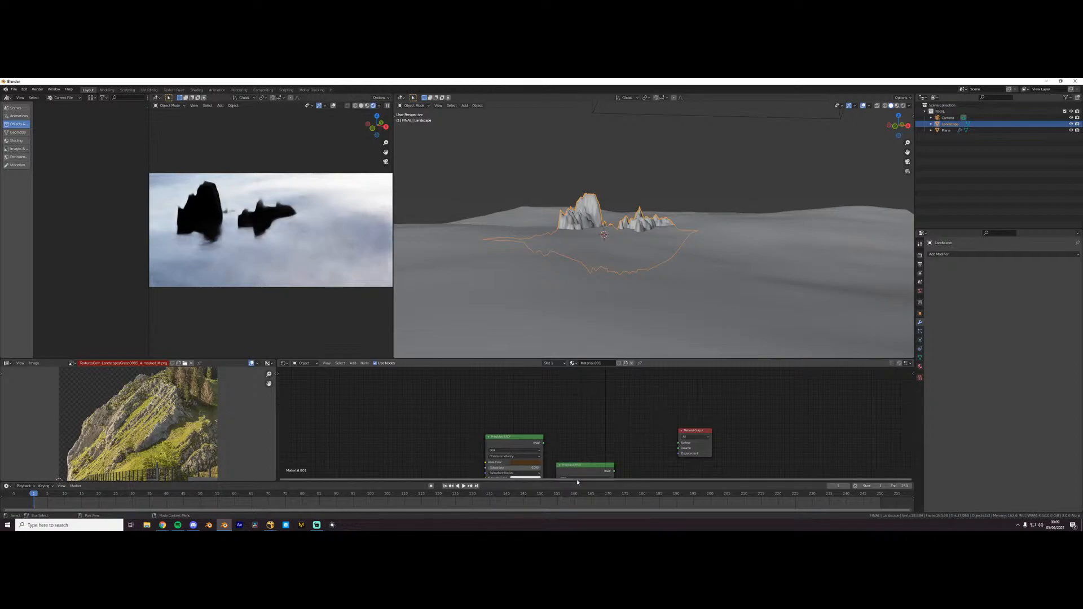
pyautogui.press('x')
pyautogui.click(534, 444)
pyautogui.press('x')
pyautogui.hotkey('shift', 'a')
pyautogui.write('sp')
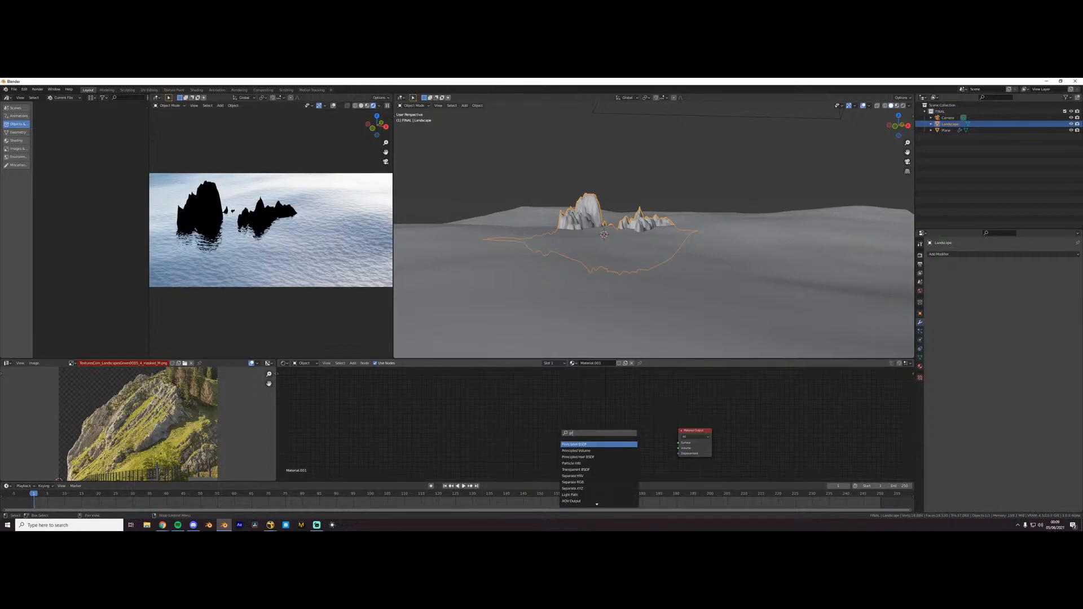
pyautogui.press('Return')
pyautogui.rightClick(564, 428)
# - Add a Glass BSDF to the landscape material and connect it to the Material Output's Surface
pyautogui.hotkey('shift', 'a')
pyautogui.write('sglos')
pyautogui.press('Return')
pyautogui.click(571, 422)
pyautogui.keyDown('shift'); pyautogui.click(683, 431); pyautogui.keyUp('shift')
pyautogui.press('f')
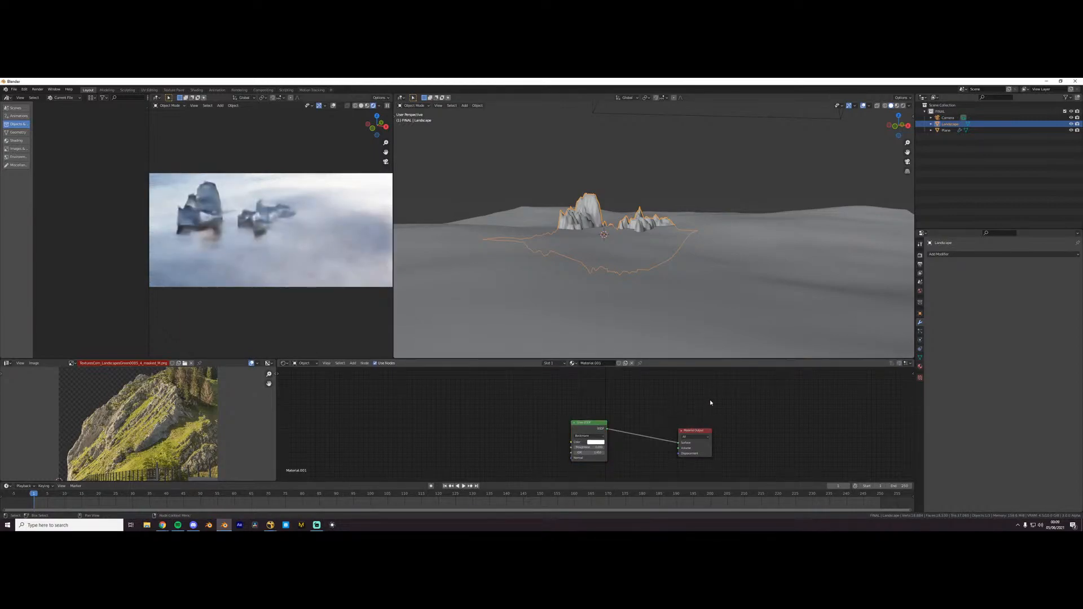
# - Select the ocean plane, try a lower Transmission on its Principled BSDF, and undo the change
pyautogui.click(658, 320)
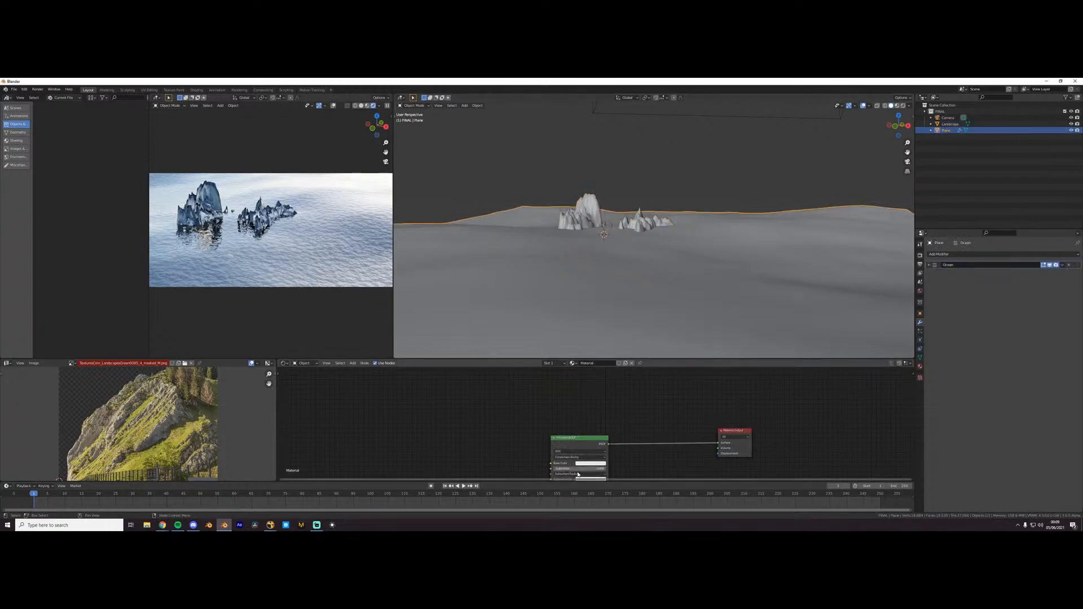
pyautogui.scroll(-1, 572, 465)
pyautogui.moveTo(572, 465); pyautogui.dragTo(575, 384, button='middle')
pyautogui.scroll(1, 573, 452)
pyautogui.moveTo(574, 453); pyautogui.dragTo(575, 422, button='middle')
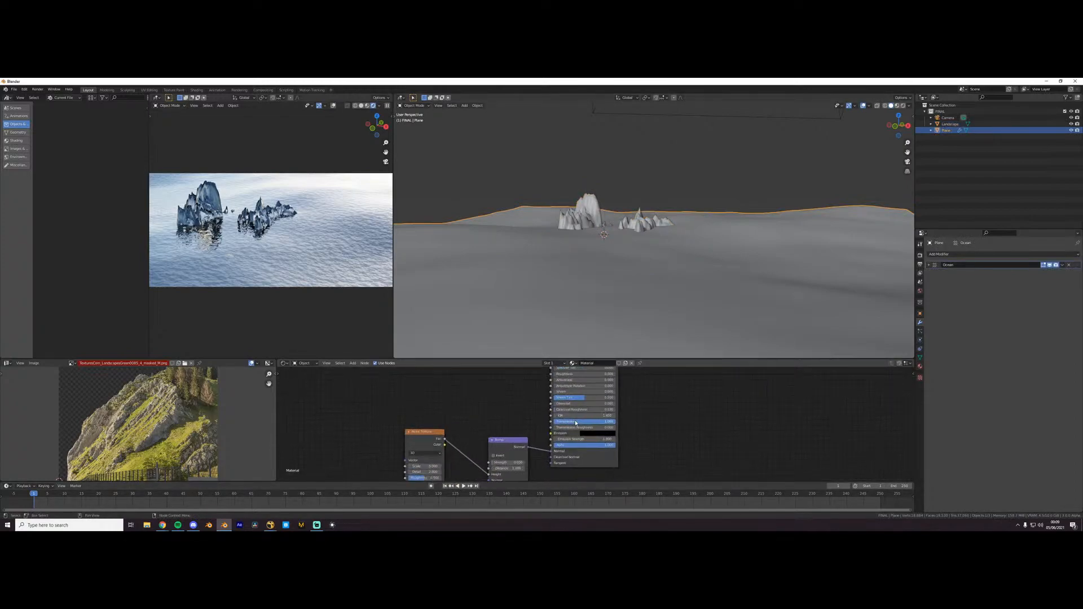
pyautogui.moveTo(581, 424); pyautogui.dragTo(569, 424)
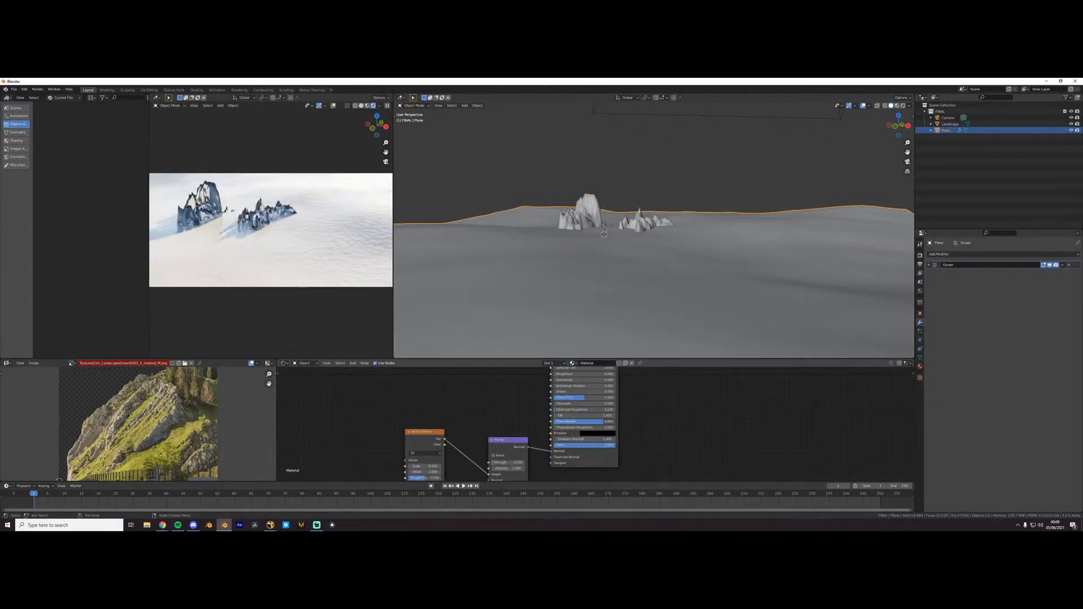
pyautogui.hotkey('ctrl', 'z')
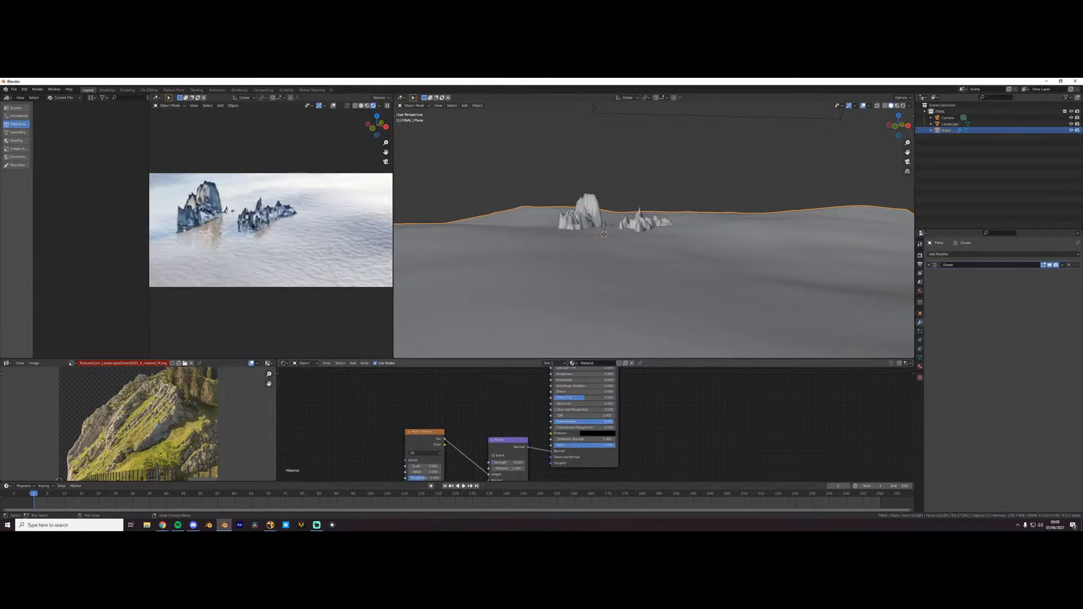
# - Set the Base Color of the ocean plane's Principled BSDF to a pale orange
pyautogui.moveTo(602, 380); pyautogui.dragTo(593, 447, button='middle')
pyautogui.scroll(1, 593, 426)
pyautogui.click(592, 396)
pyautogui.moveTo(595, 332); pyautogui.dragTo(593, 338)
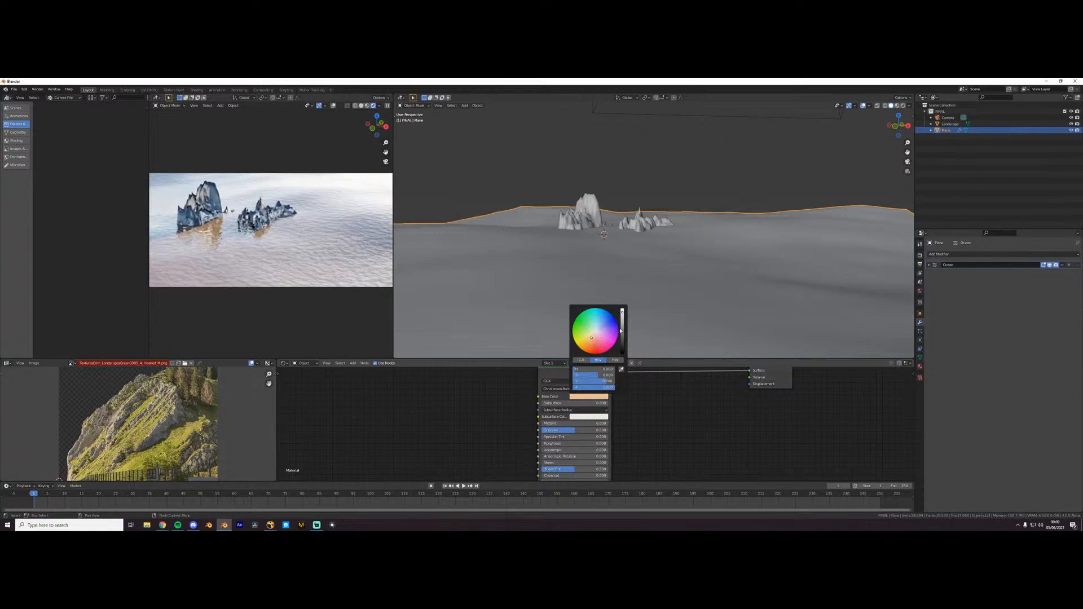
# - Set the total light bounces to 4 in the Cycles light paths and enable reflective and refractive caustics
pyautogui.click(921, 255)
pyautogui.click(945, 327)
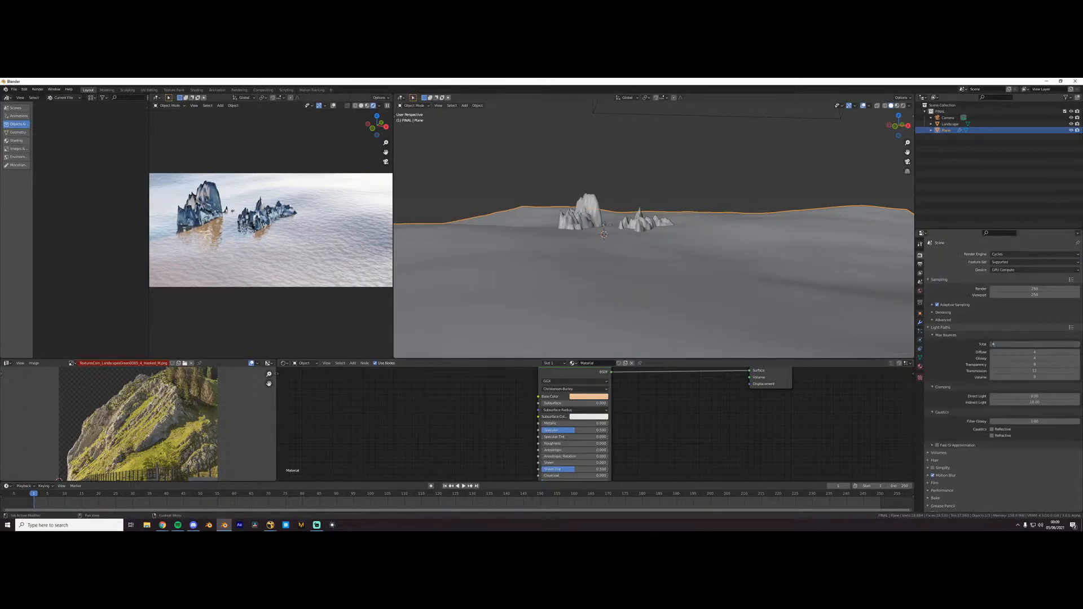
pyautogui.click(1002, 429)
pyautogui.click(1003, 435)
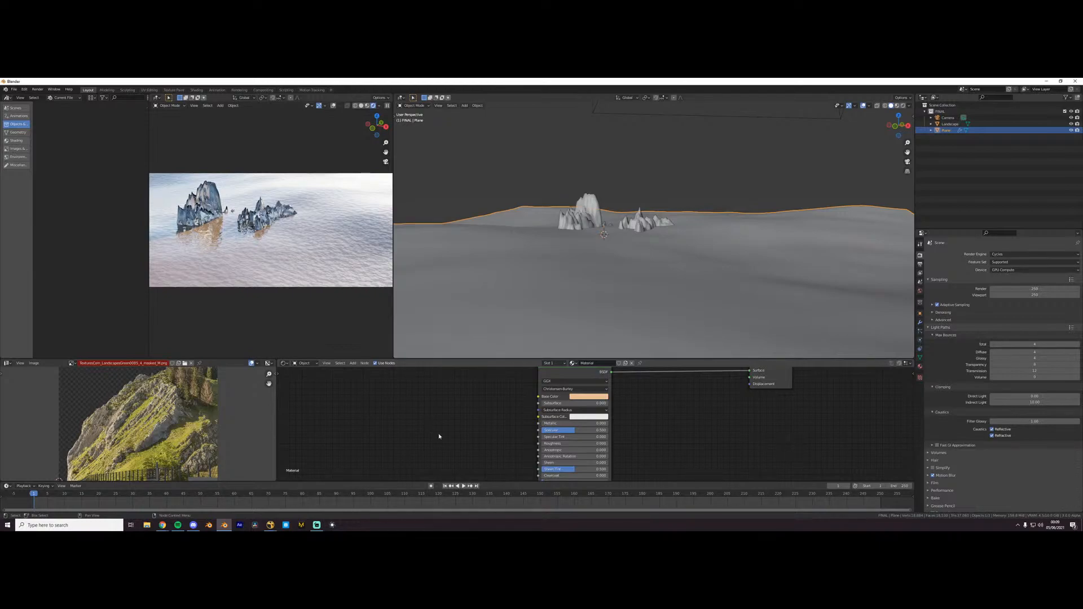
# - Render the ocean scene as a still image, check it, and close the render window
pyautogui.scroll(-2, 275, 225)
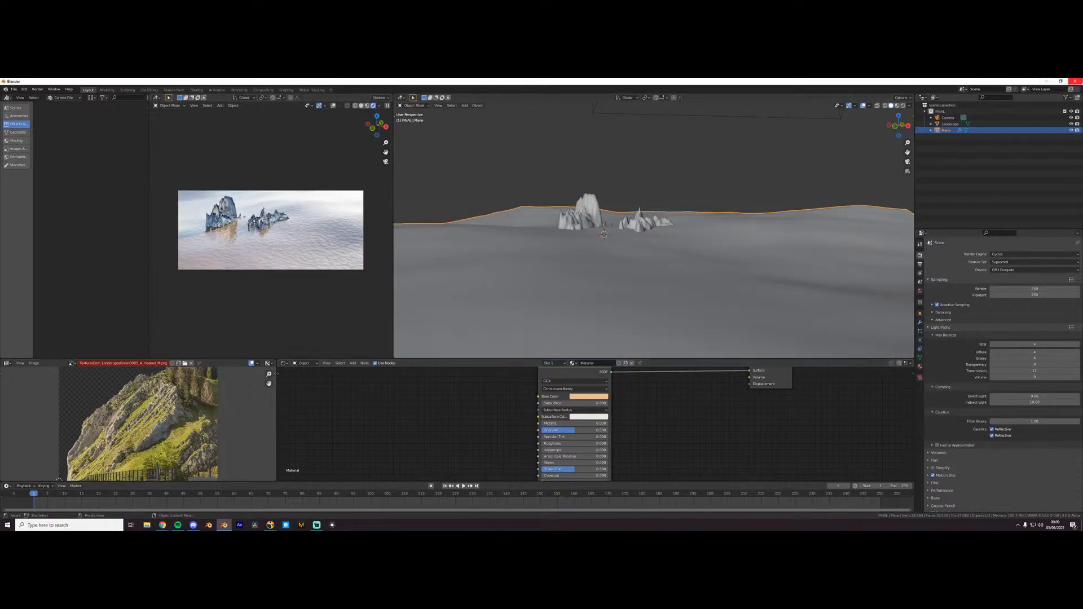
pyautogui.click(44, 92)
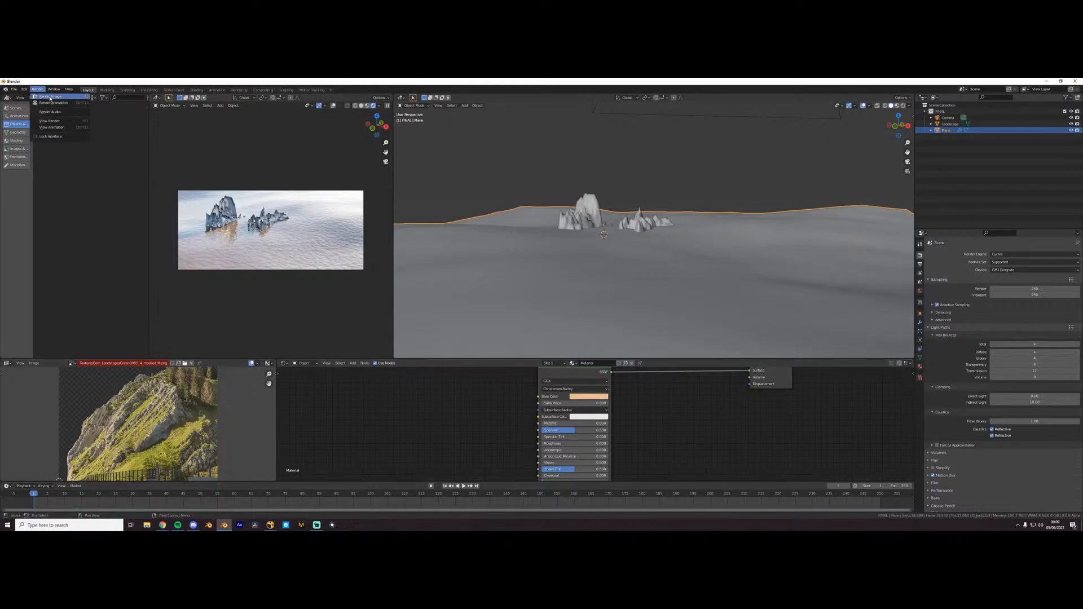
pyautogui.click(54, 96)
pyautogui.moveTo(309, 85); pyautogui.dragTo(474, 140)
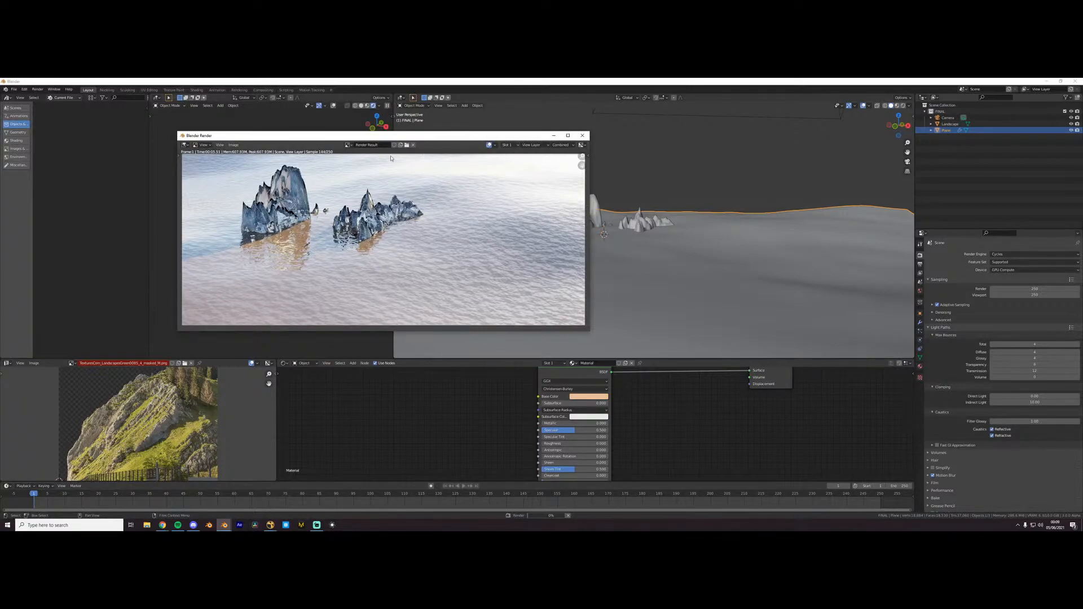
pyautogui.click(581, 136)
# - Start a new General file without saving the ocean scene
pyautogui.click(13, 89)
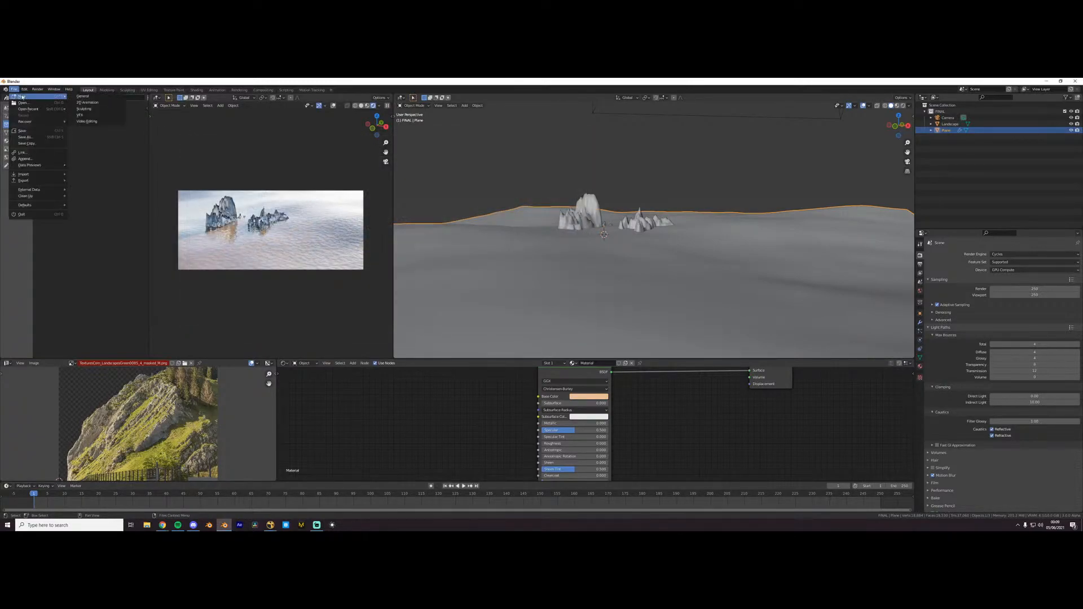
pyautogui.moveTo(17, 96)
pyautogui.click(85, 96)
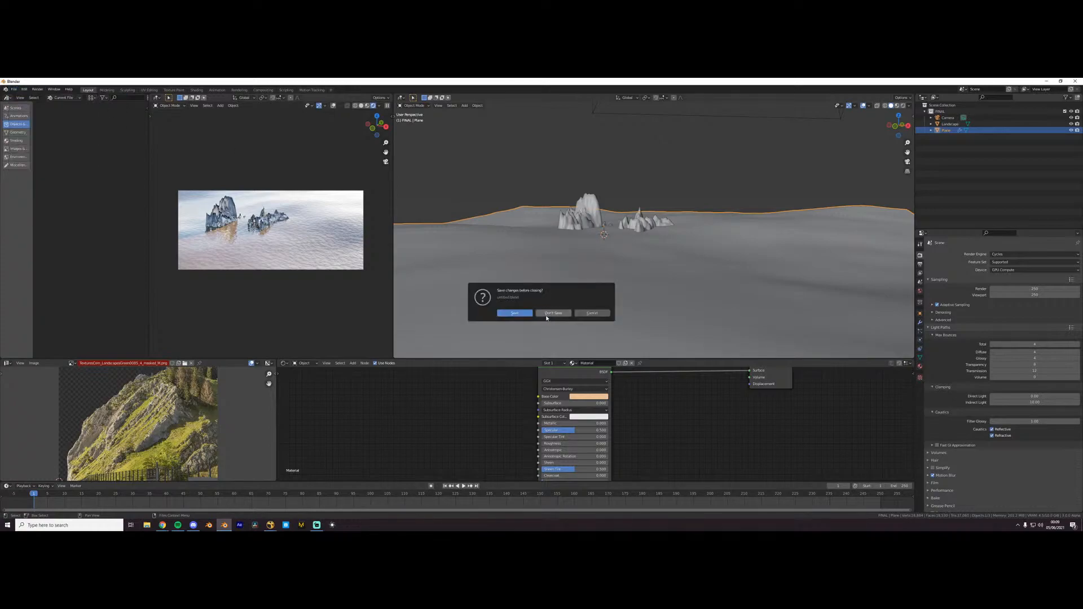
pyautogui.click(554, 316)
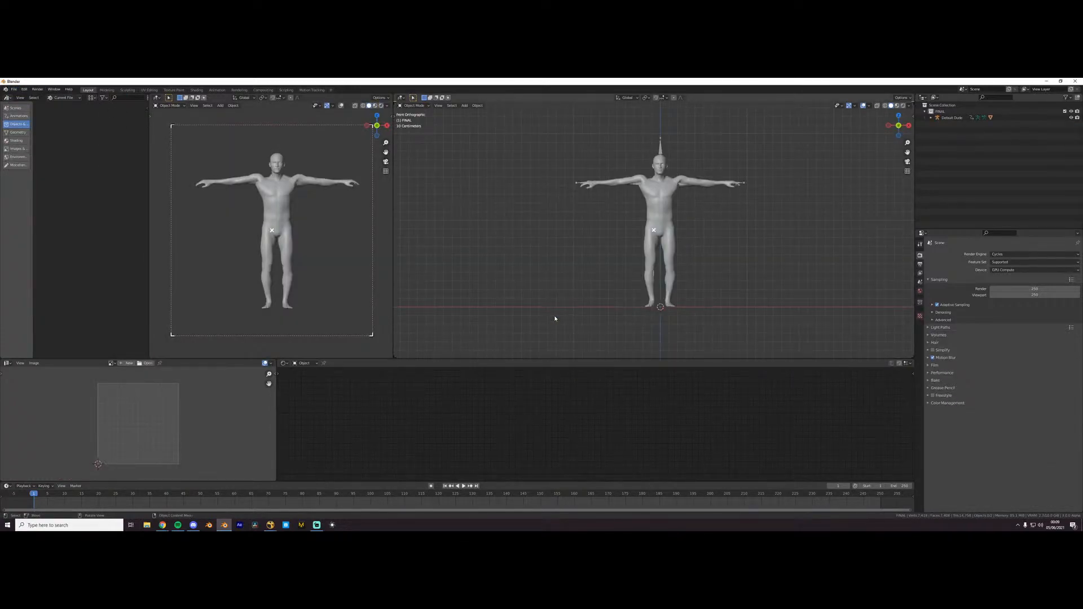
# - Open the RESULTS folder in File Explorer and browse the earlier renders and tracking clips
pyautogui.click(147, 525)
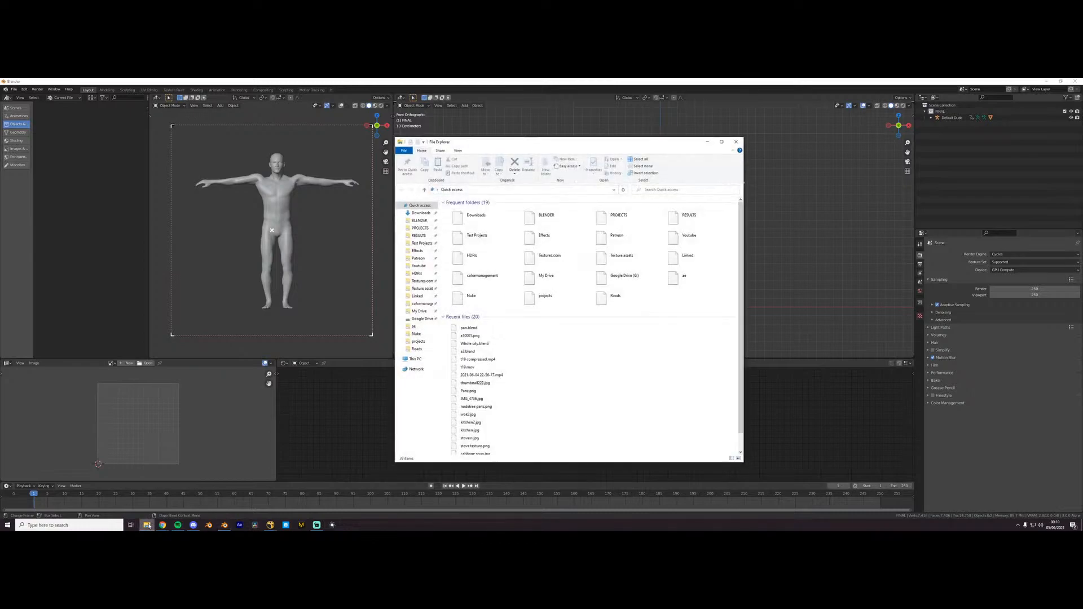
pyautogui.click(419, 236)
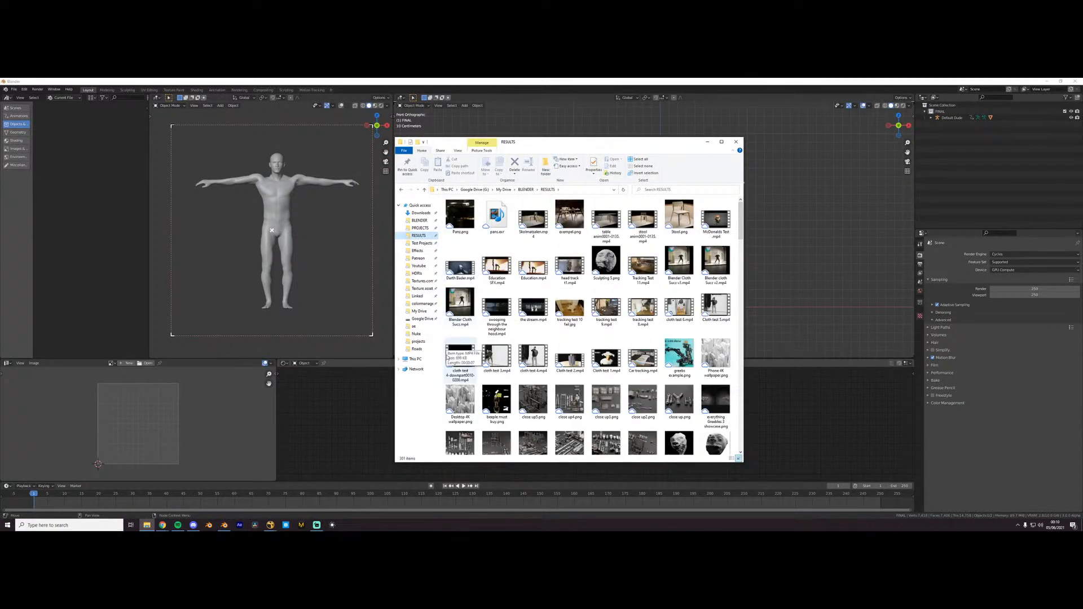
pyautogui.scroll(-2, 620, 361)
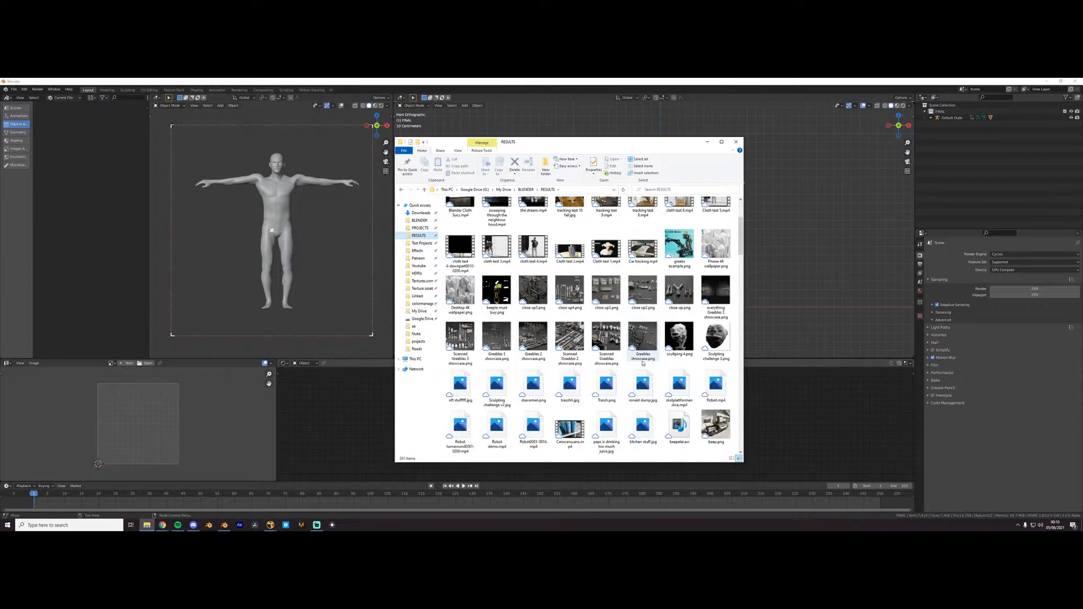
pyautogui.scroll(-3, 601, 377)
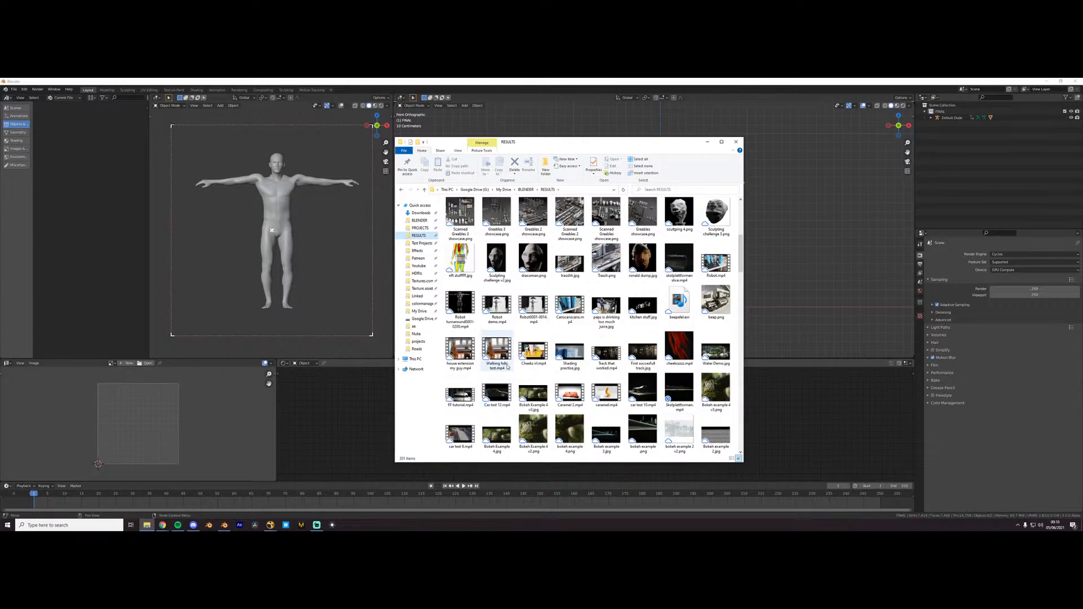
# - Play the clip of the pink figure beside the desk chair, turn its volume down, and close it
pyautogui.doubleClick(544, 356)
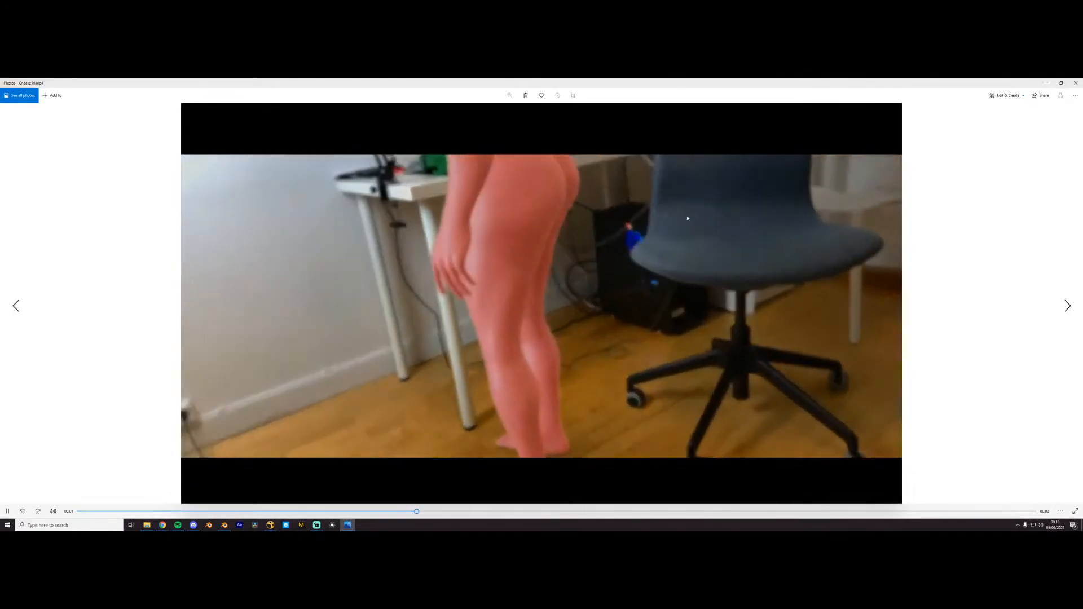
pyautogui.click(53, 511)
pyautogui.moveTo(82, 491); pyautogui.dragTo(30, 491)
pyautogui.click(1077, 82)
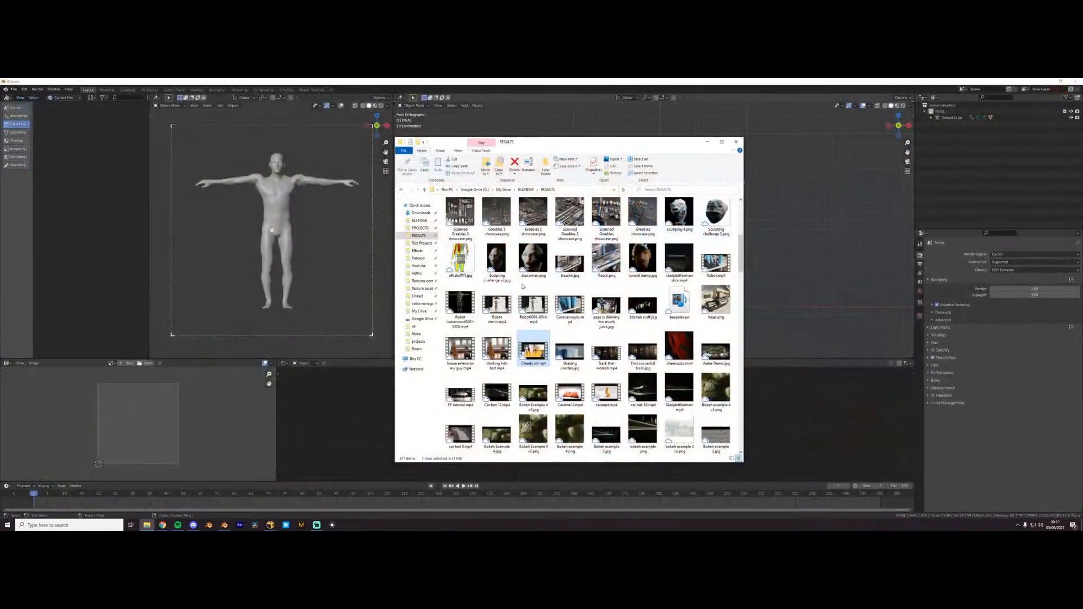
# - Play the house extension video of the walking figure twice and close it
pyautogui.doubleClick(453, 355)
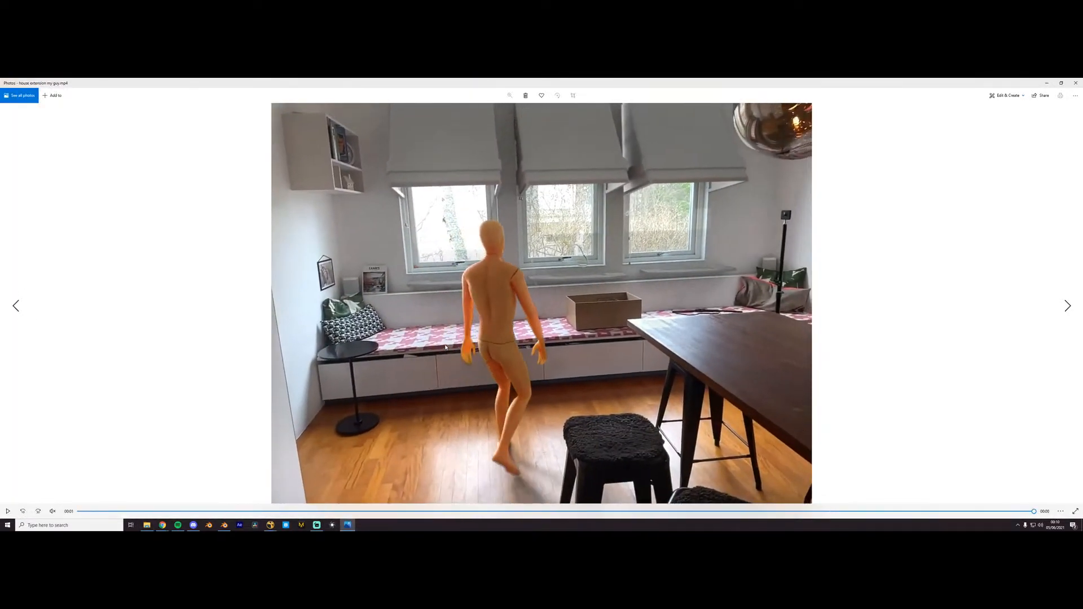
pyautogui.click(3, 510)
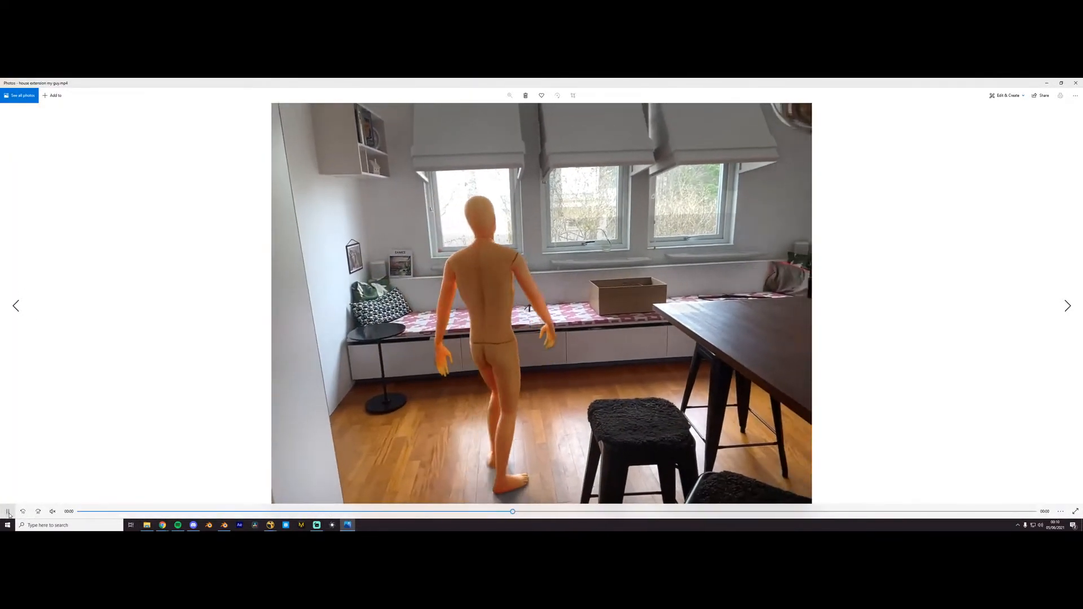
pyautogui.click(1076, 83)
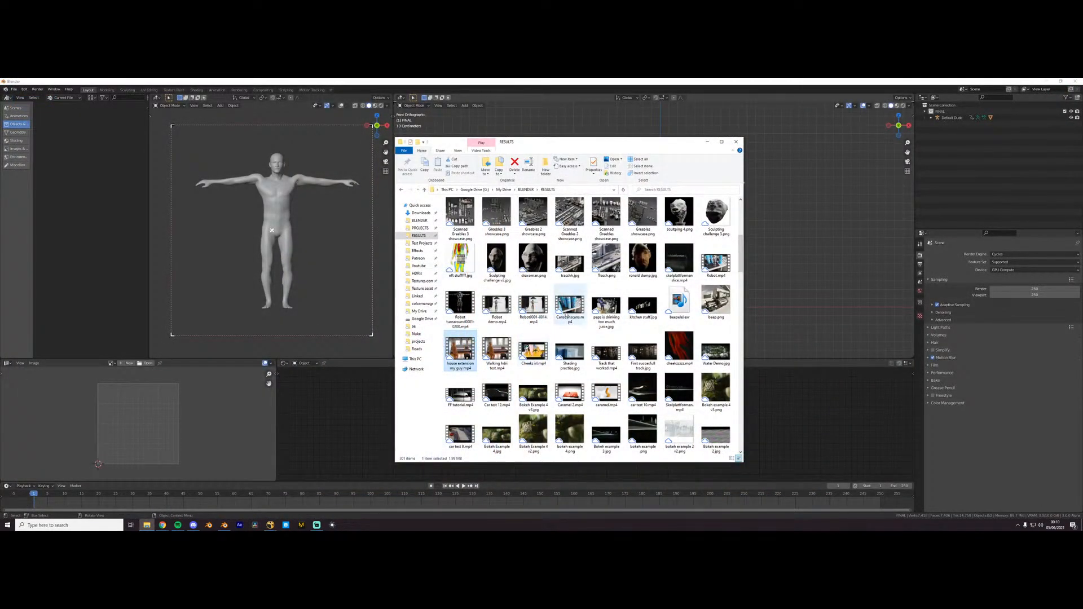
# - Play the desk clip with several blue flasks twice, view Robot.mp4 for comparison, and close both videos
pyautogui.doubleClick(568, 310)
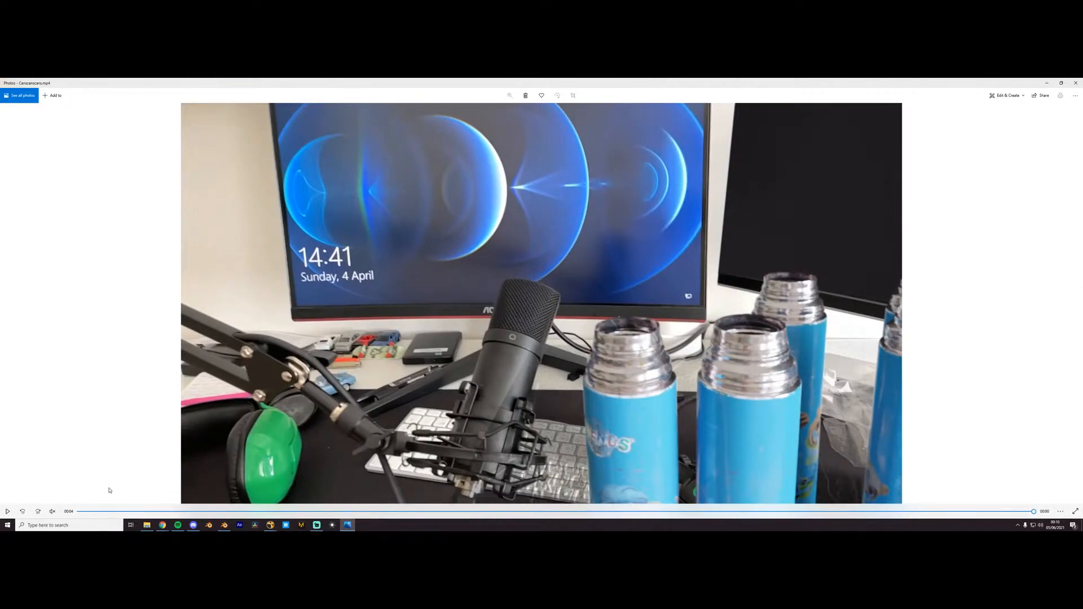
pyautogui.click(8, 512)
pyautogui.click(1077, 82)
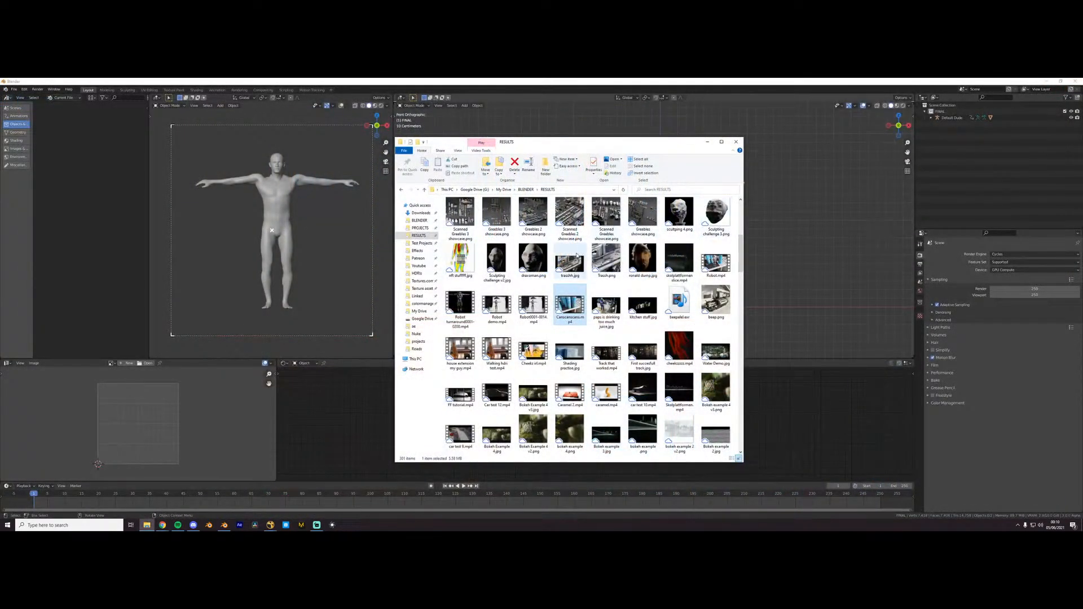
pyautogui.doubleClick(716, 263)
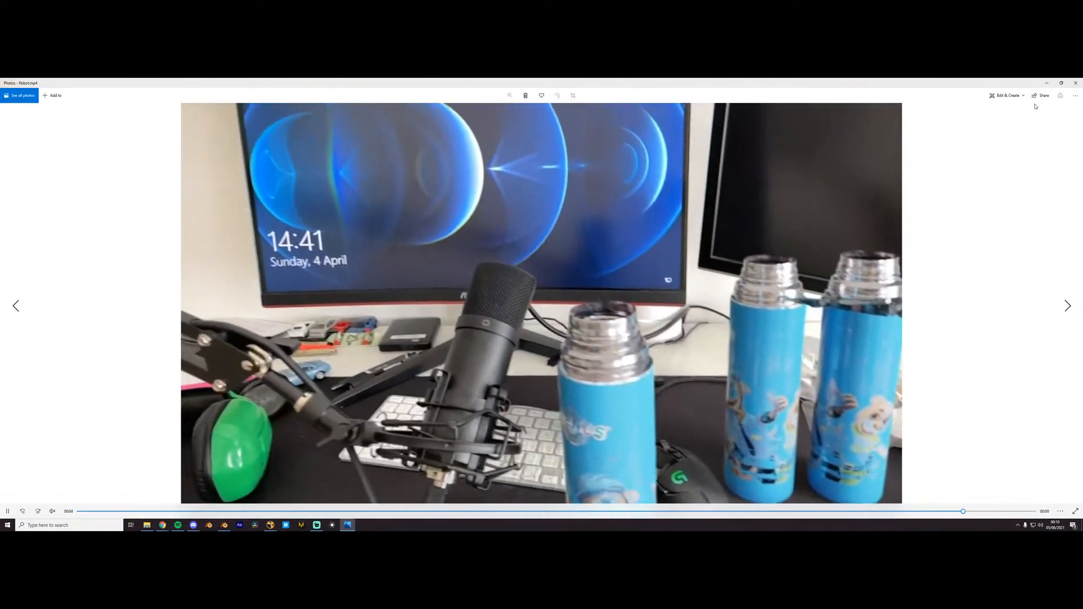
pyautogui.click(1075, 83)
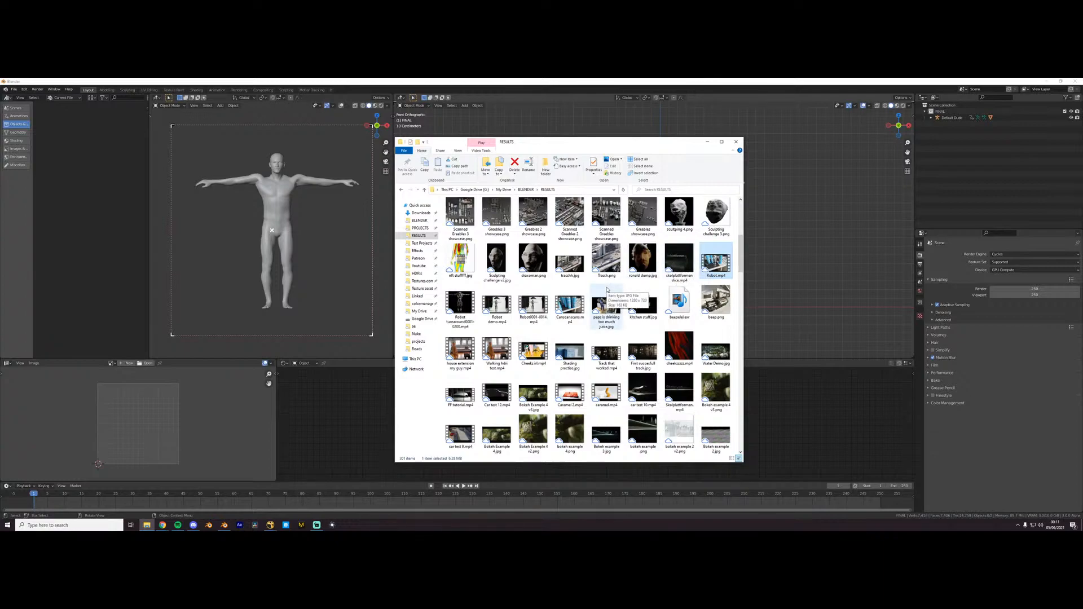
# - View the Tracking Test 11 video and the tracking test 10 fail image from the RESULTS folder, closing each
pyautogui.scroll(5, 608, 289)
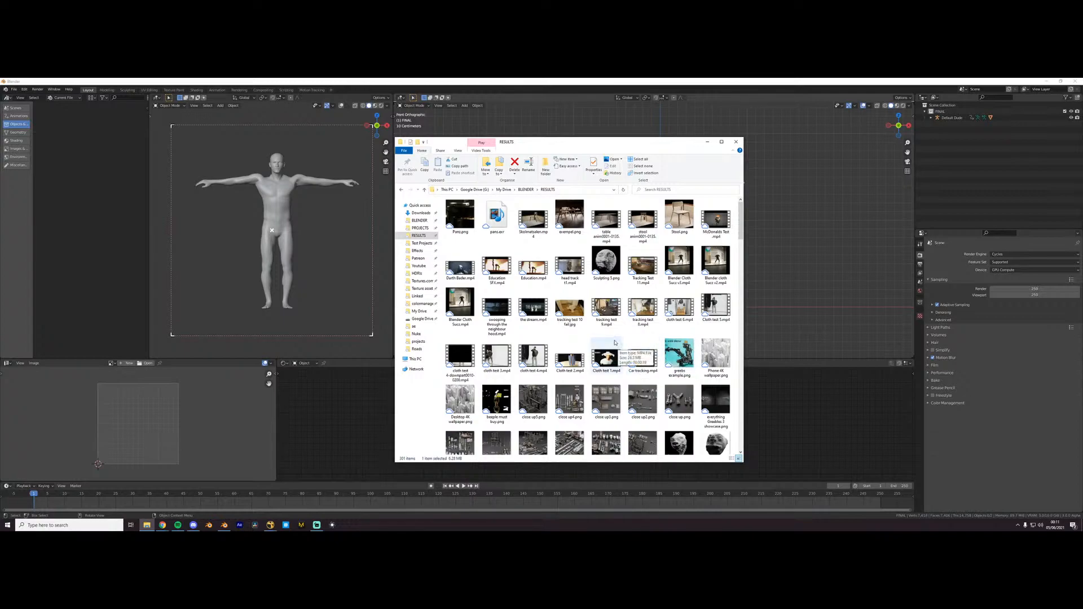
pyautogui.doubleClick(641, 266)
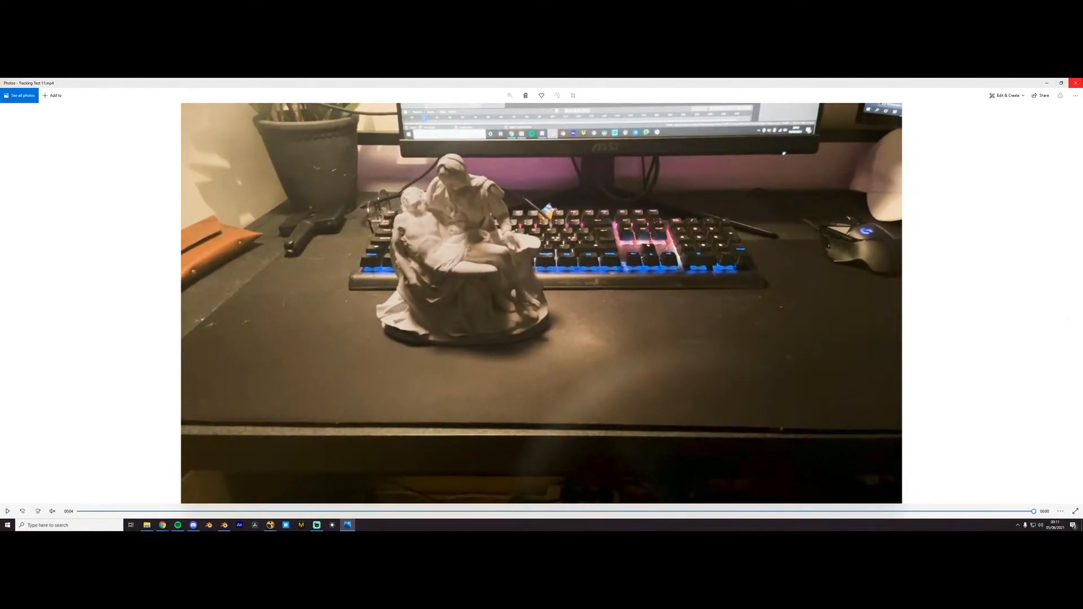
pyautogui.click(1076, 83)
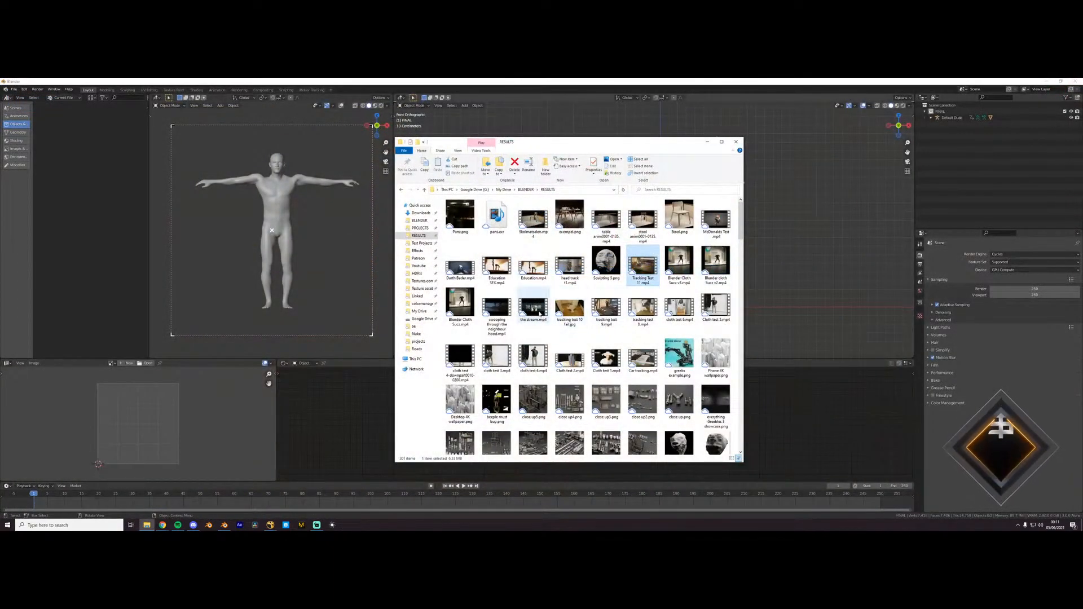
pyautogui.doubleClick(569, 309)
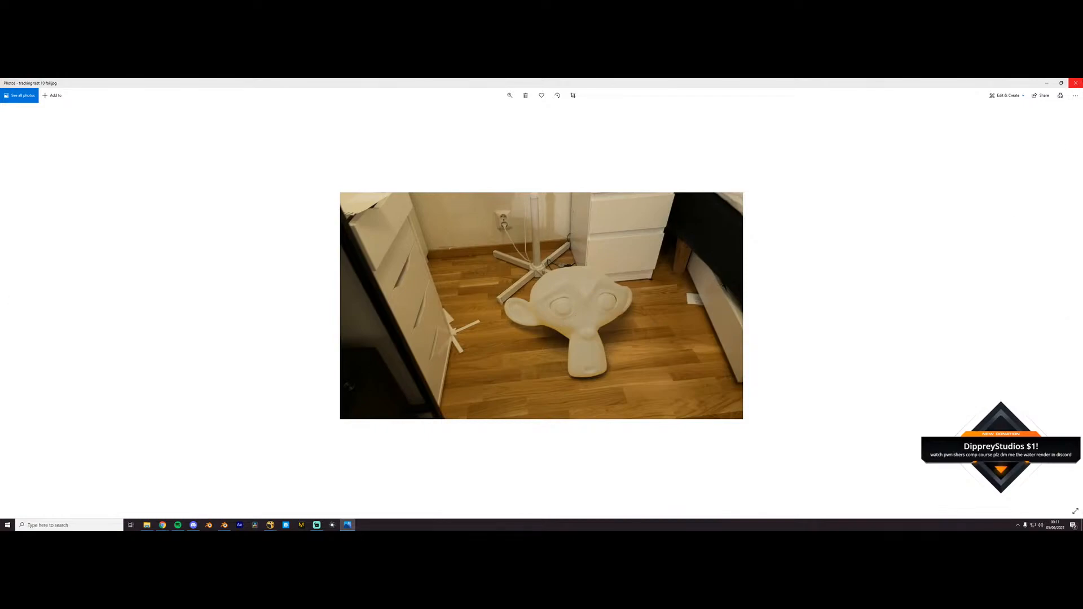
pyautogui.click(1077, 83)
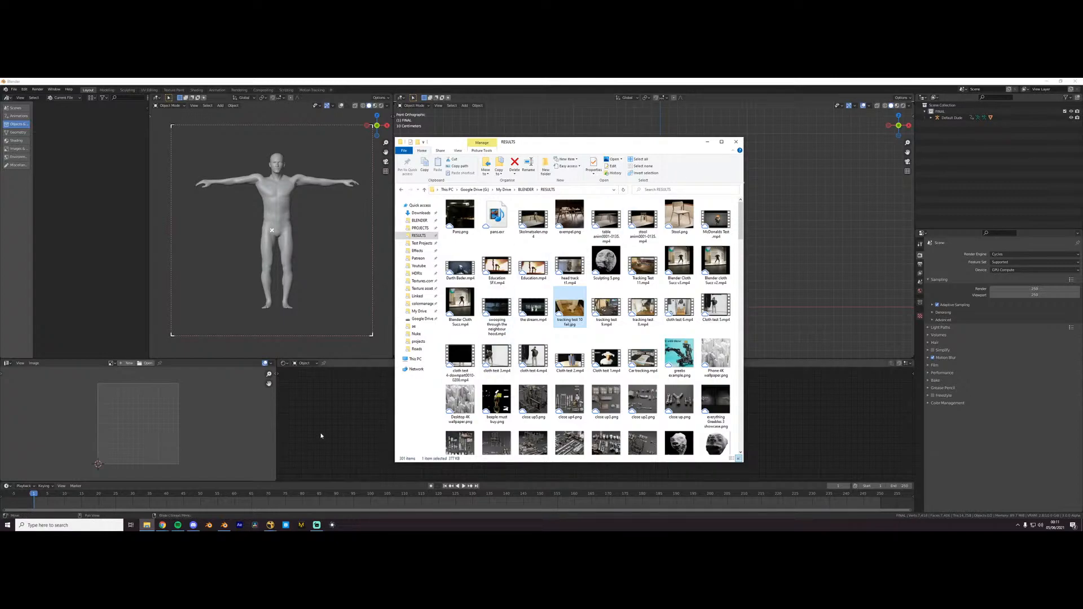
# - Return to Blender and recover the unsaved ocean scene from an auto-save file
pyautogui.click(224, 525)
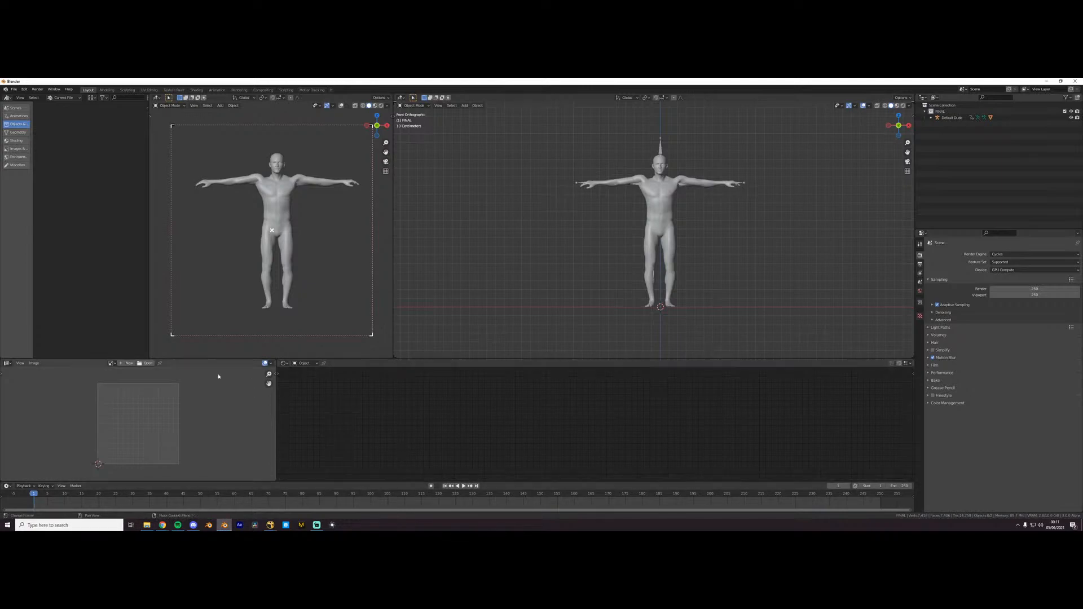
pyautogui.click(14, 89)
pyautogui.moveTo(28, 122)
pyautogui.click(91, 129)
pyautogui.doubleClick(402, 137)
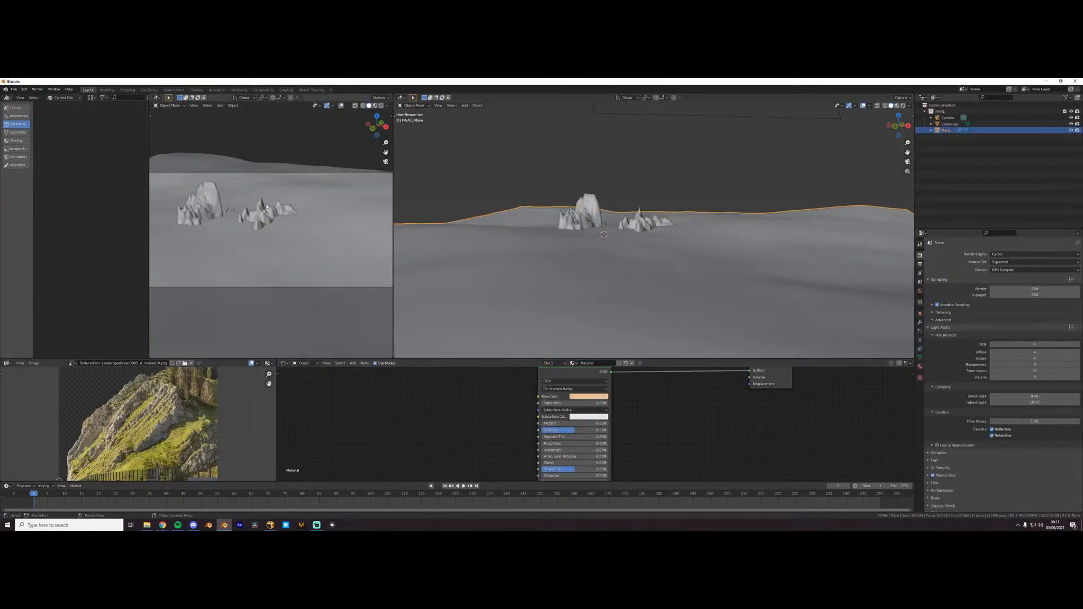
# - Select the landscape, render the recovered scene as a still image, and reposition the render window
pyautogui.click(594, 224)
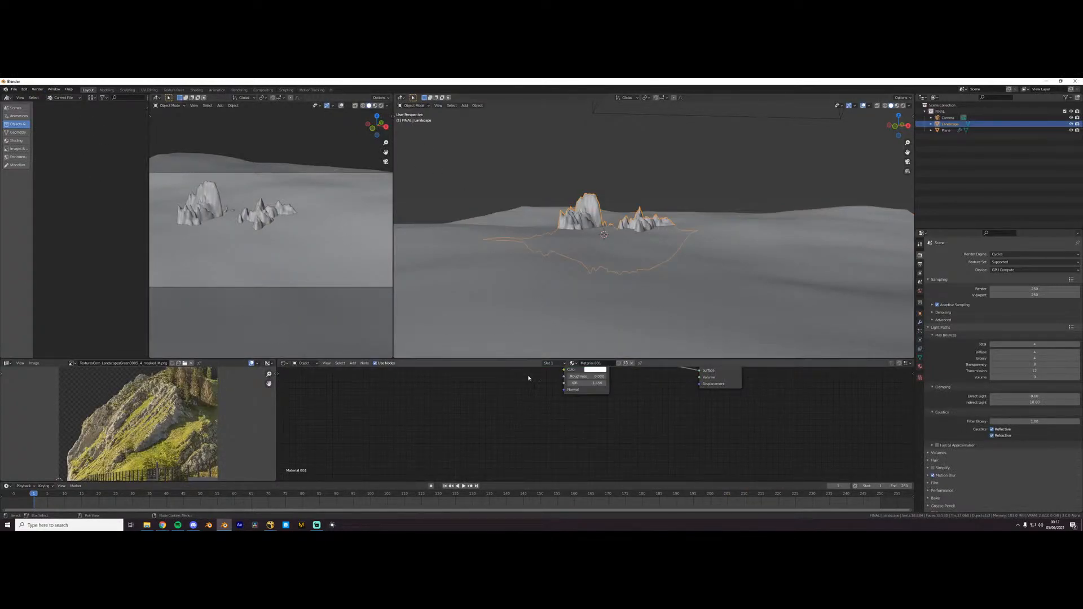
pyautogui.click(38, 89)
pyautogui.click(50, 97)
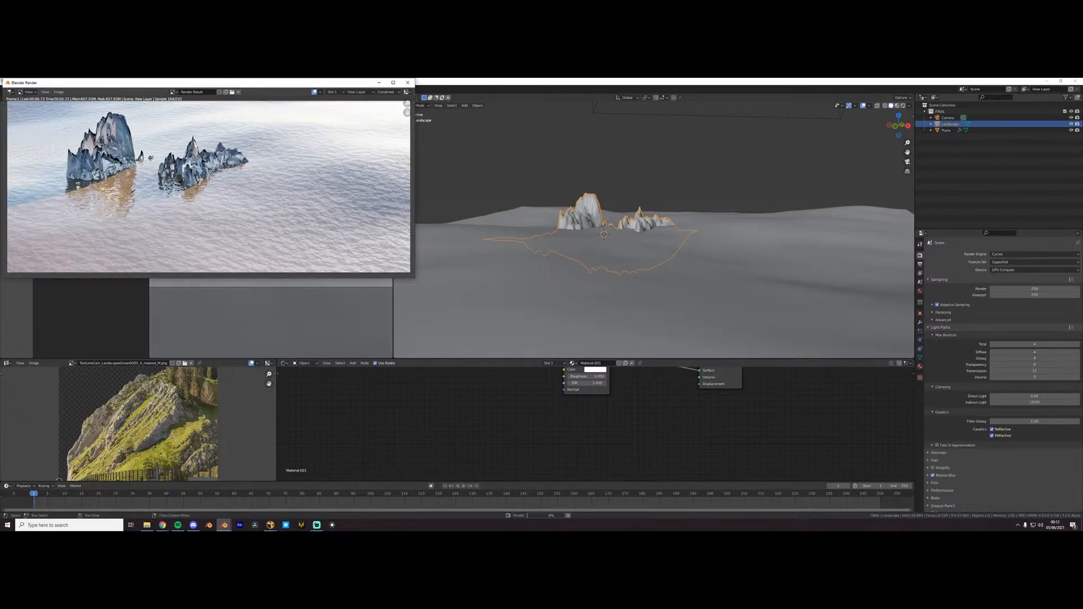
pyautogui.moveTo(116, 88); pyautogui.dragTo(355, 158)
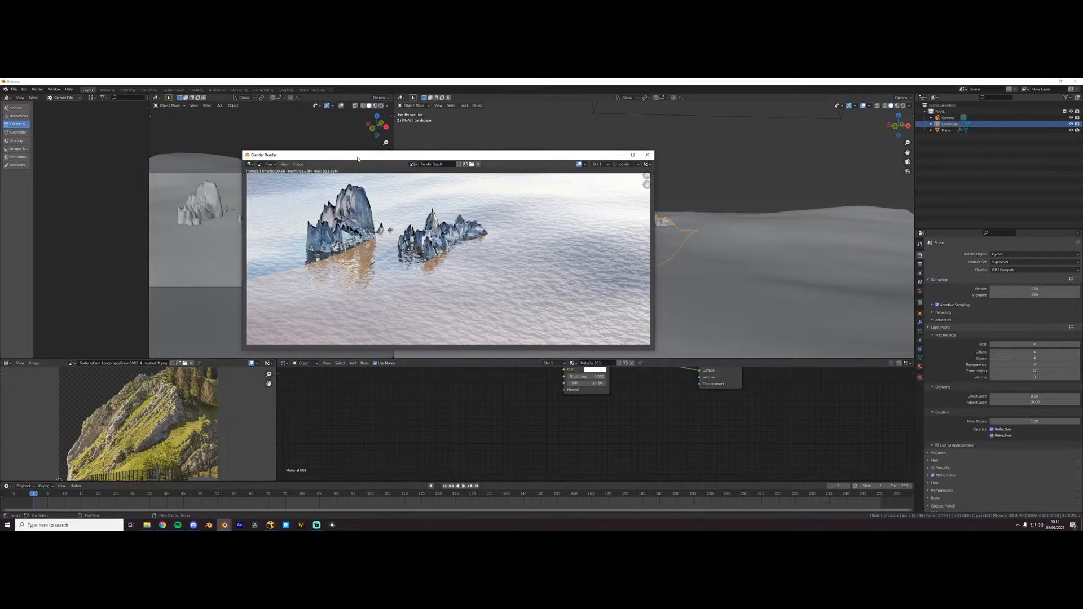
# - Save the render as a PNG named water in the Downloads folder and minimize the render window
pyautogui.hotkey('shift', 'alt', 's')
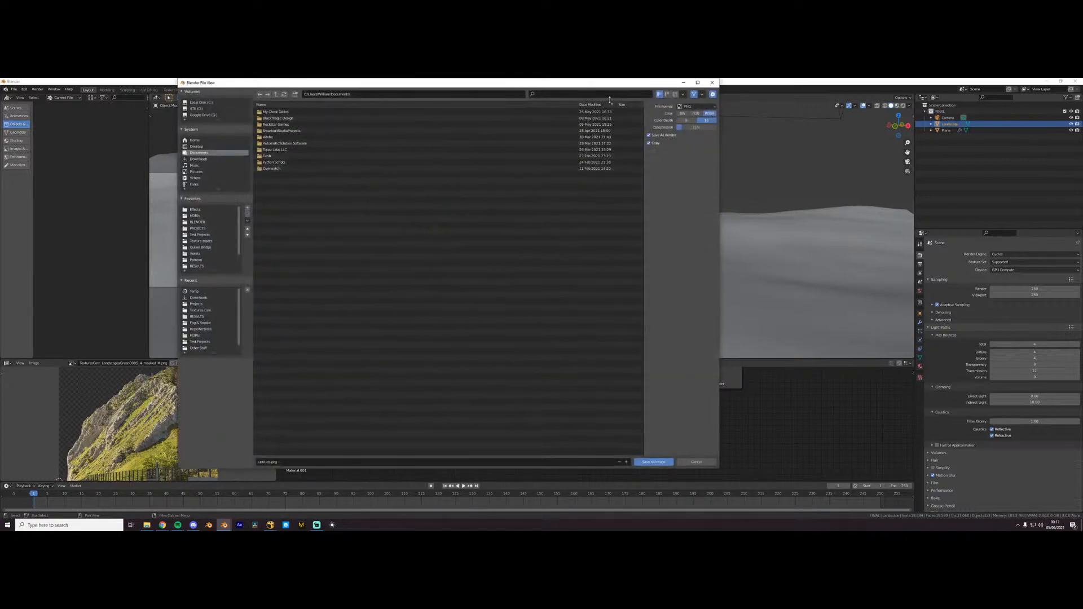
pyautogui.click(198, 297)
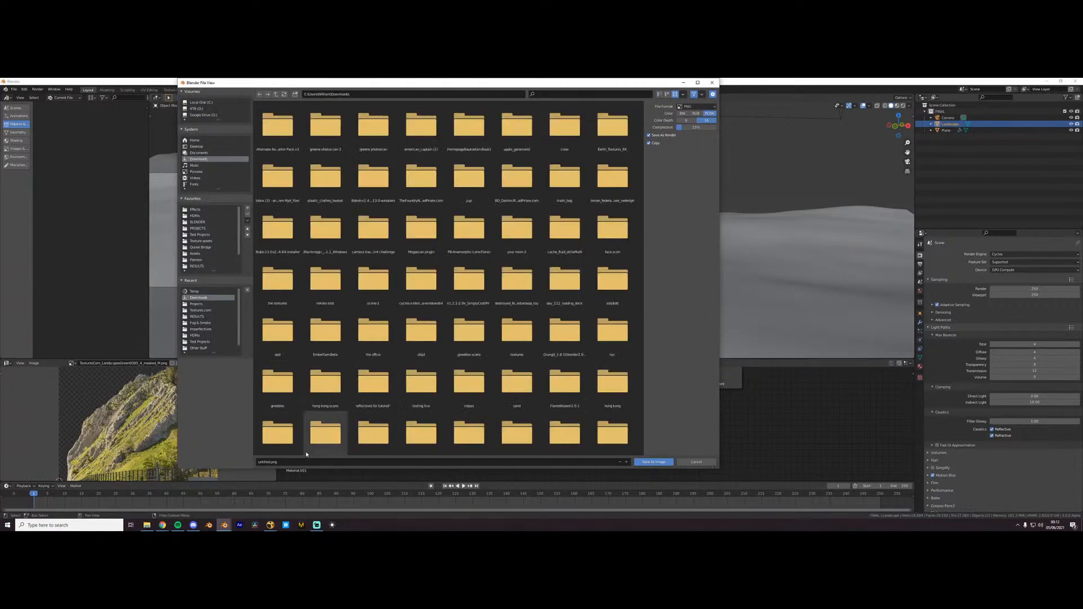
pyautogui.press('BackSpace')
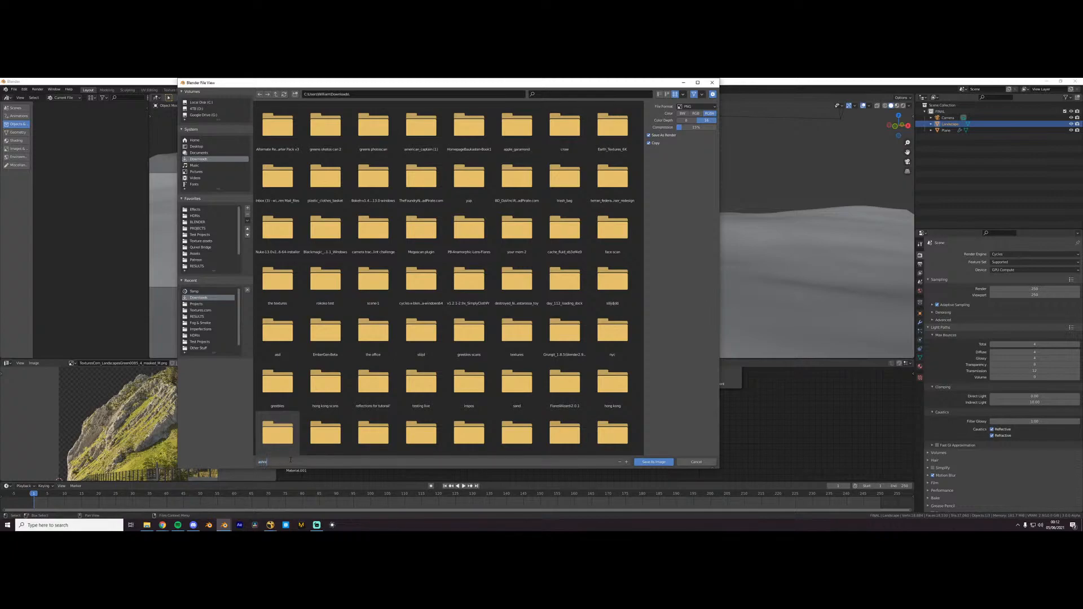
pyautogui.press('Return')
pyautogui.press('Return')
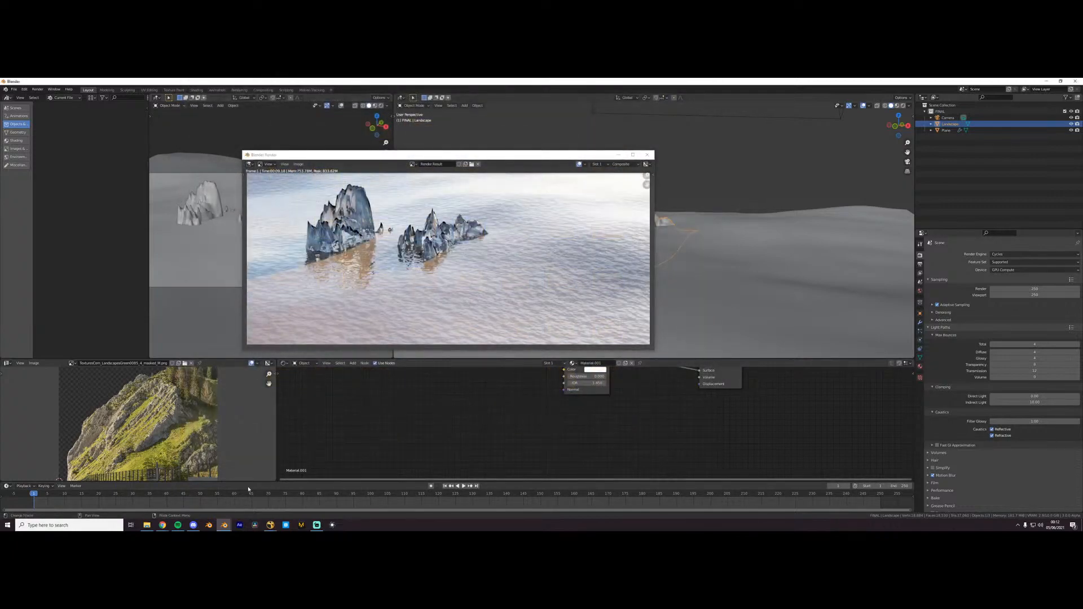
pyautogui.click(619, 154)
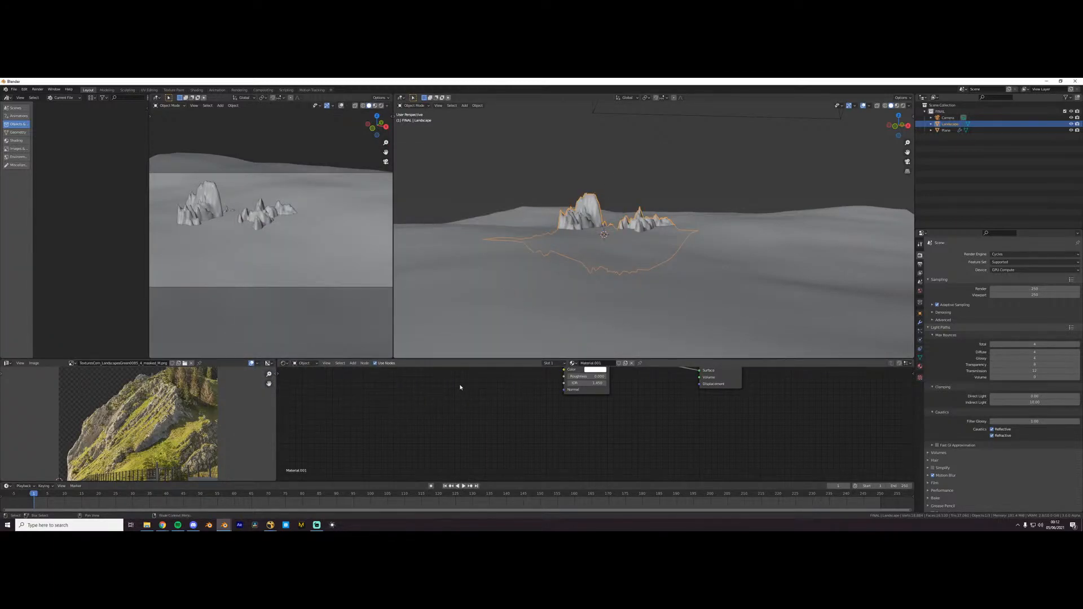
# - Start a new General file, discarding the unsaved changes to the recovered scene
pyautogui.click(14, 90)
pyautogui.moveTo(25, 96)
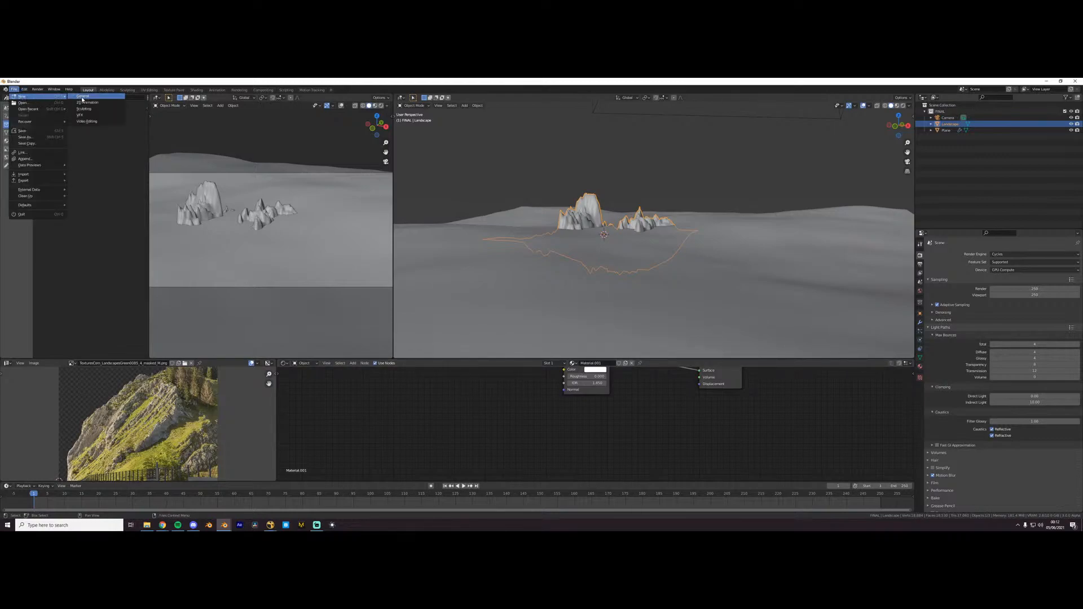
pyautogui.click(85, 97)
pyautogui.click(553, 313)
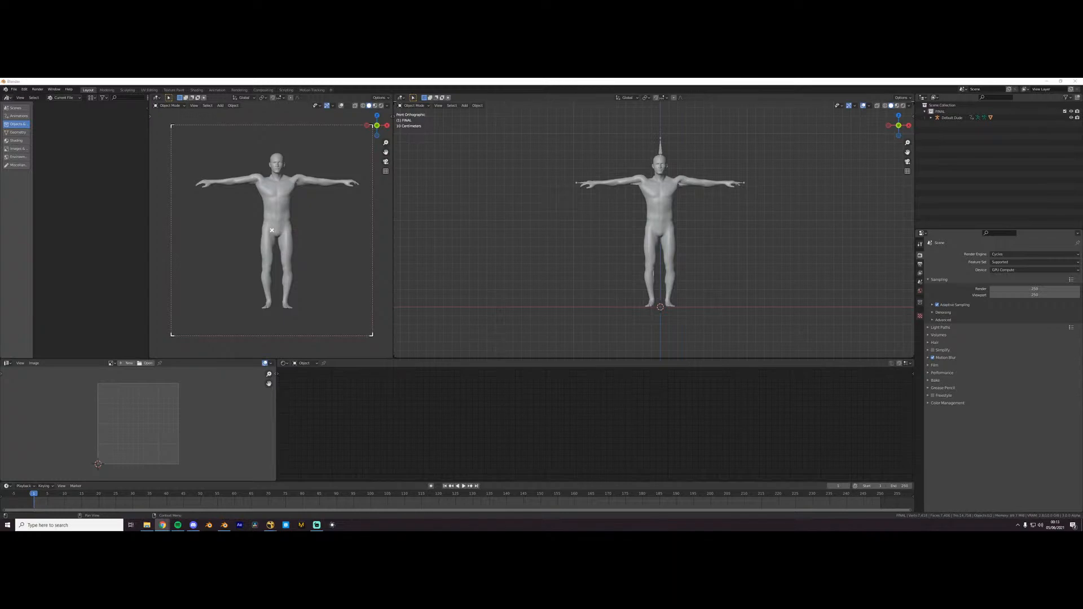
pyautogui.click(621, 399)
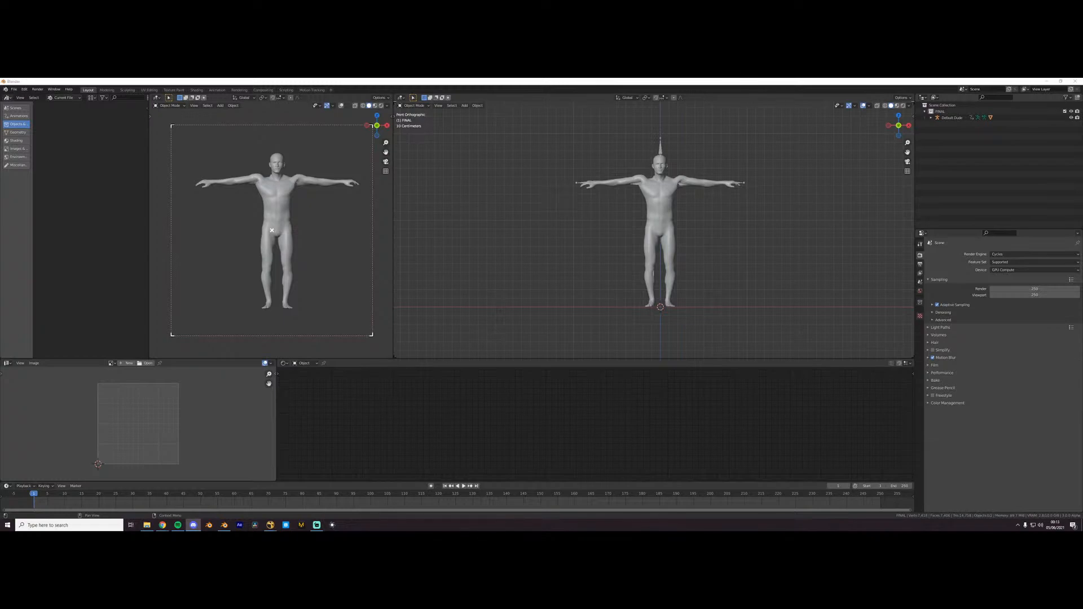
pyautogui.hotkey('alt', 'Tab')
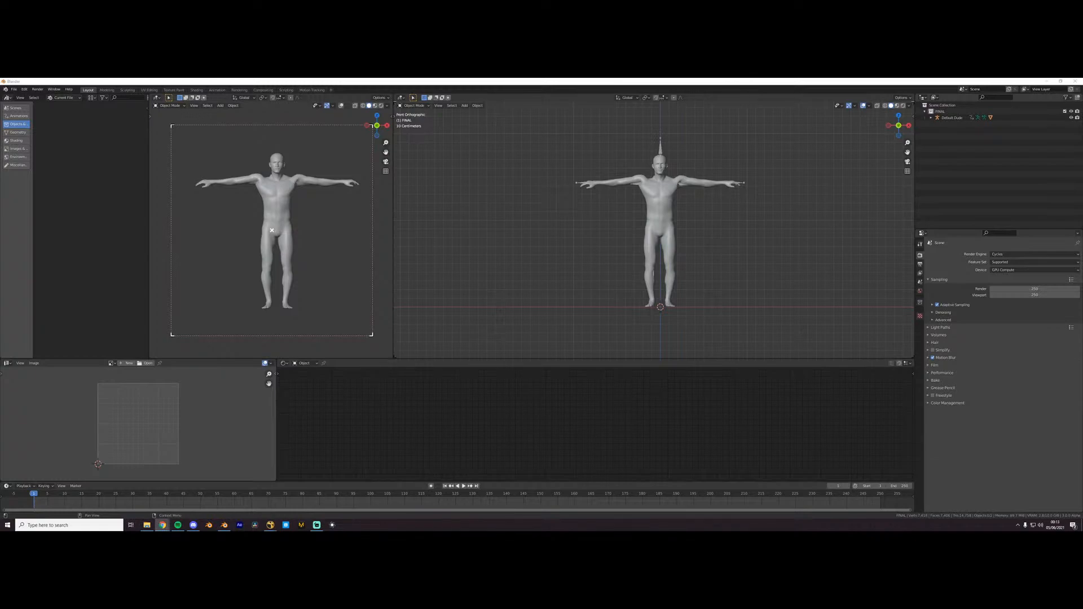